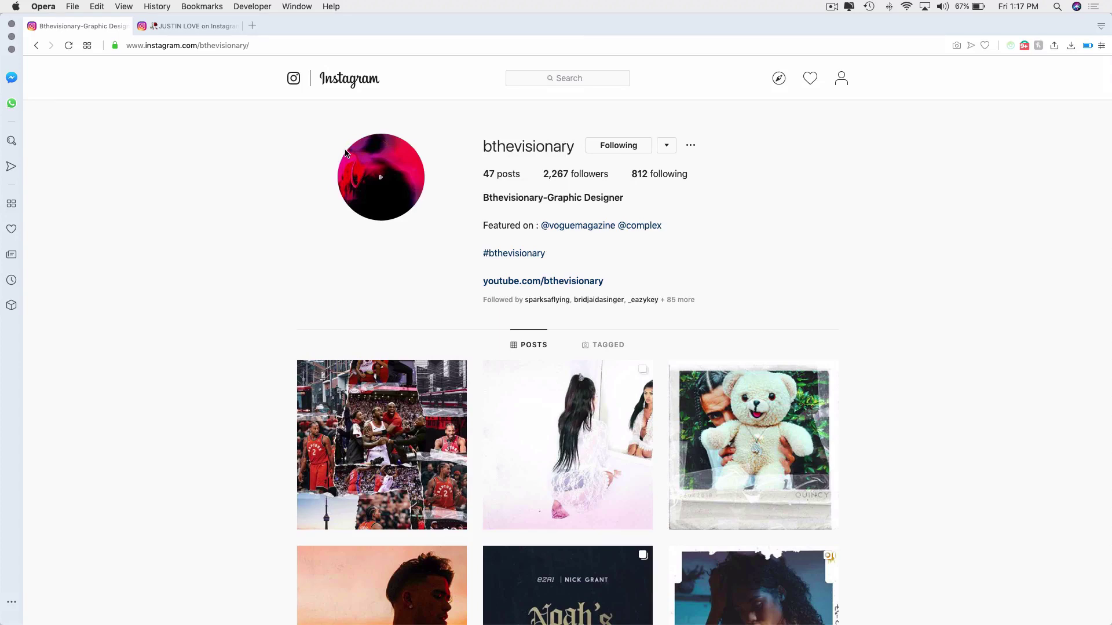
Browse the graphic designer's Instagram posts and play the torn-frame "BAD MIND" promo video.
scroll(346, 152, "down", 5)
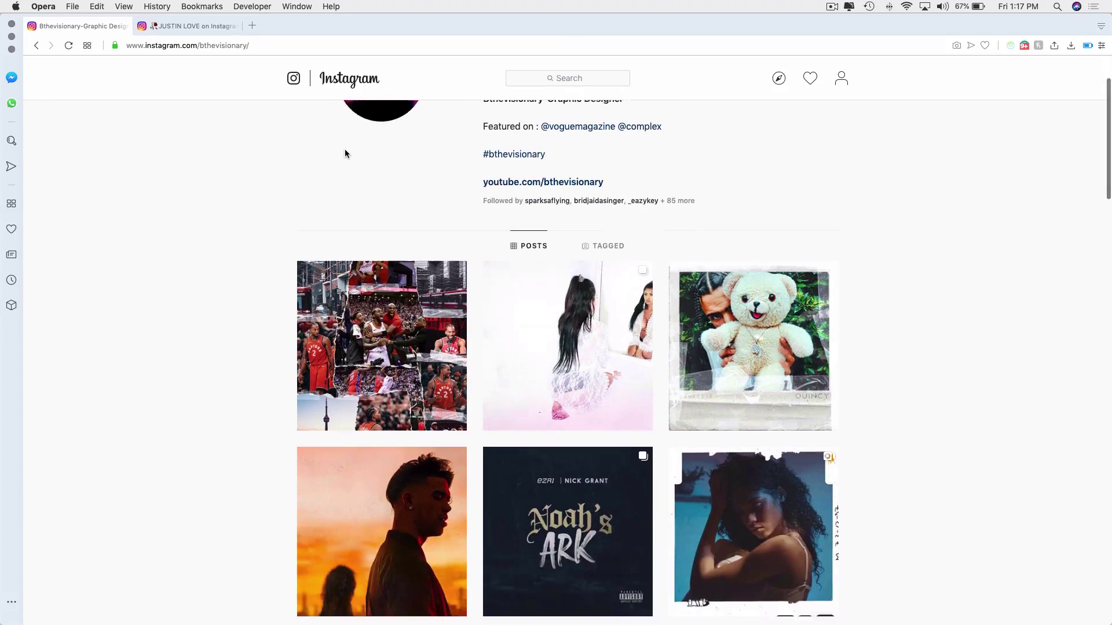
scroll(345, 148, "down", 5)
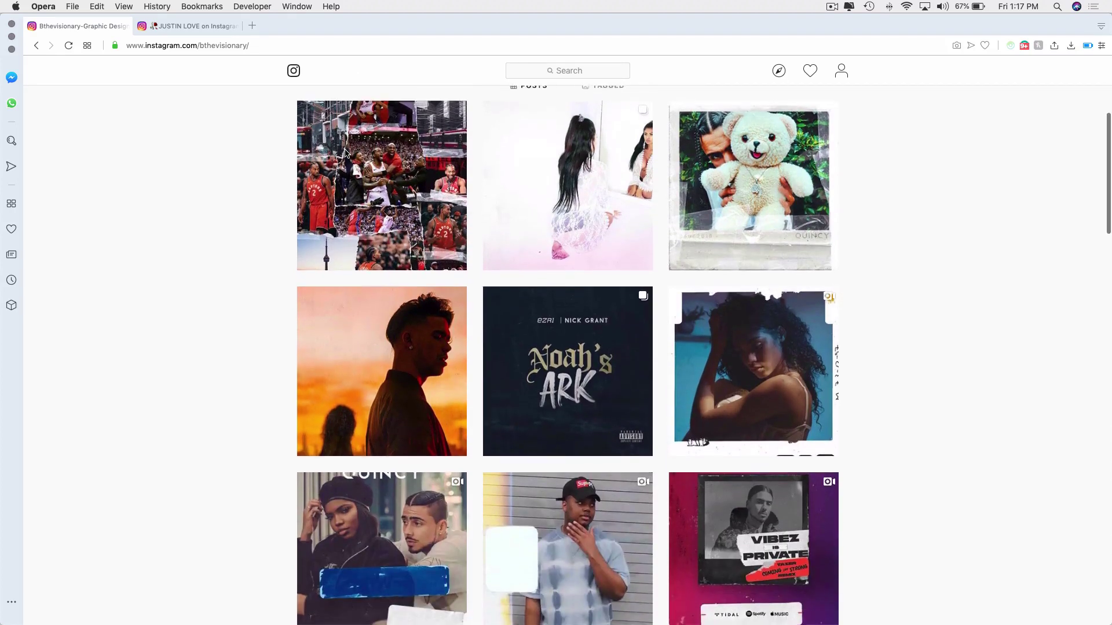
scroll(567, 255, "down", 5)
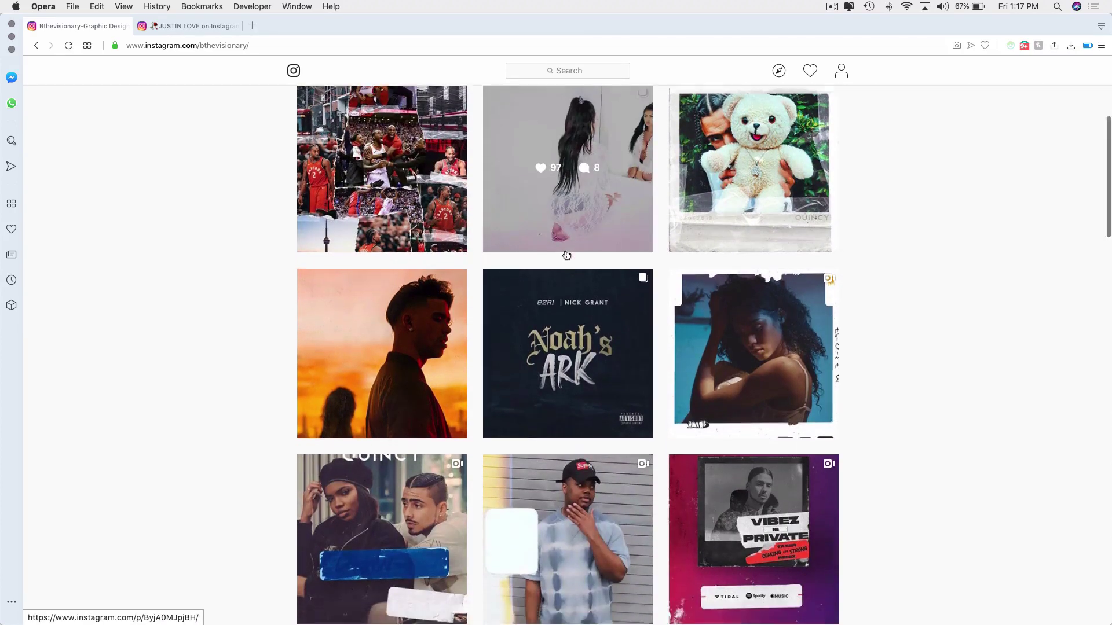
scroll(529, 285, "down", 3)
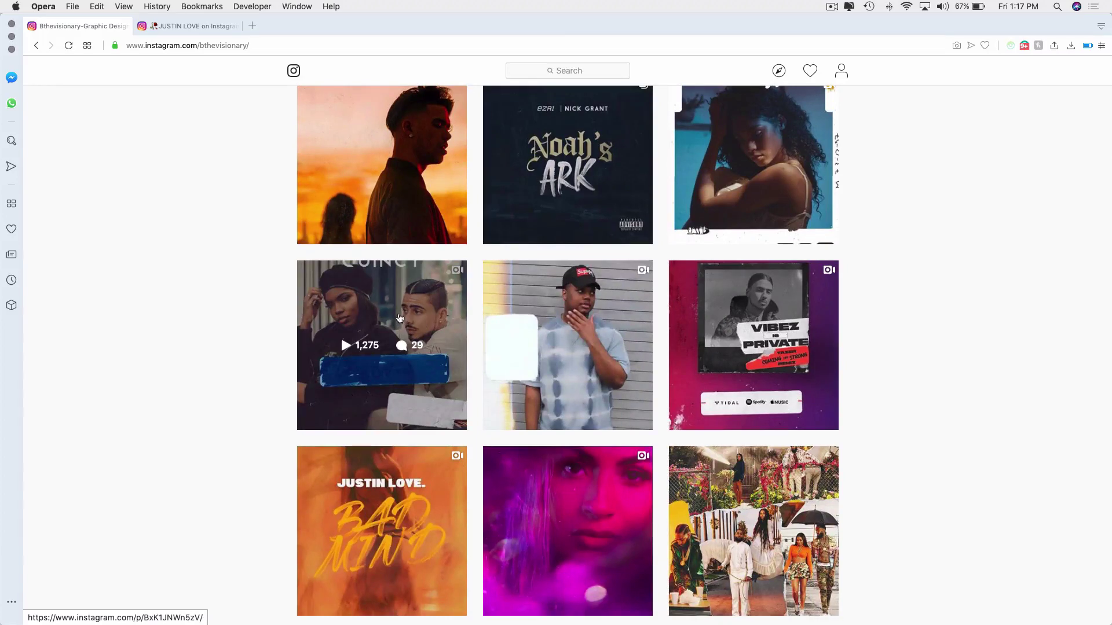
scroll(431, 324, "up", 7)
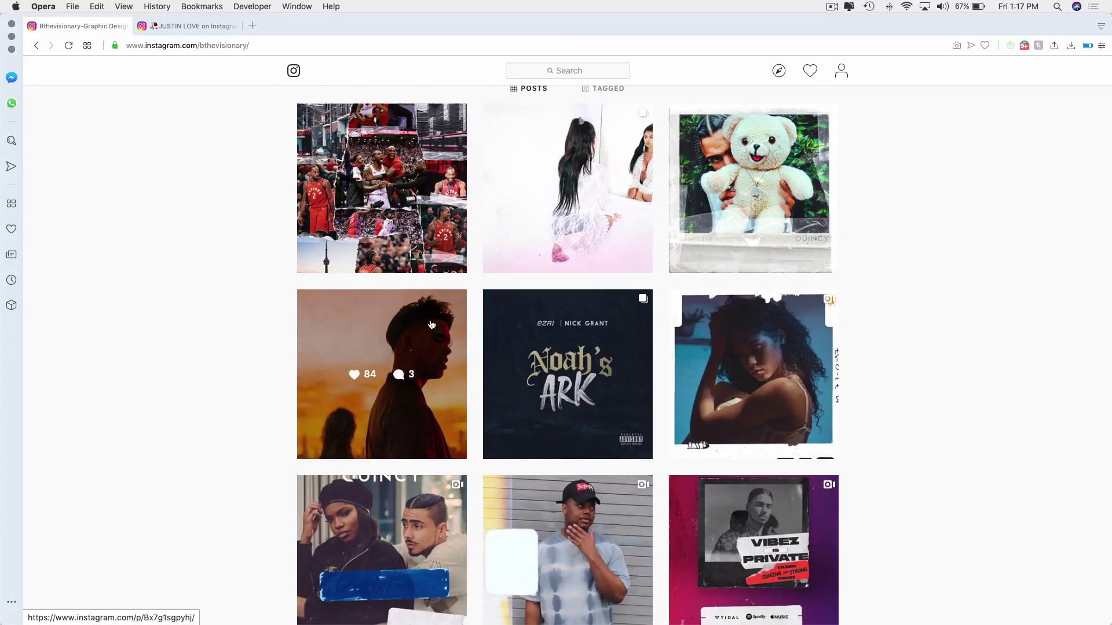
left_click(718, 360)
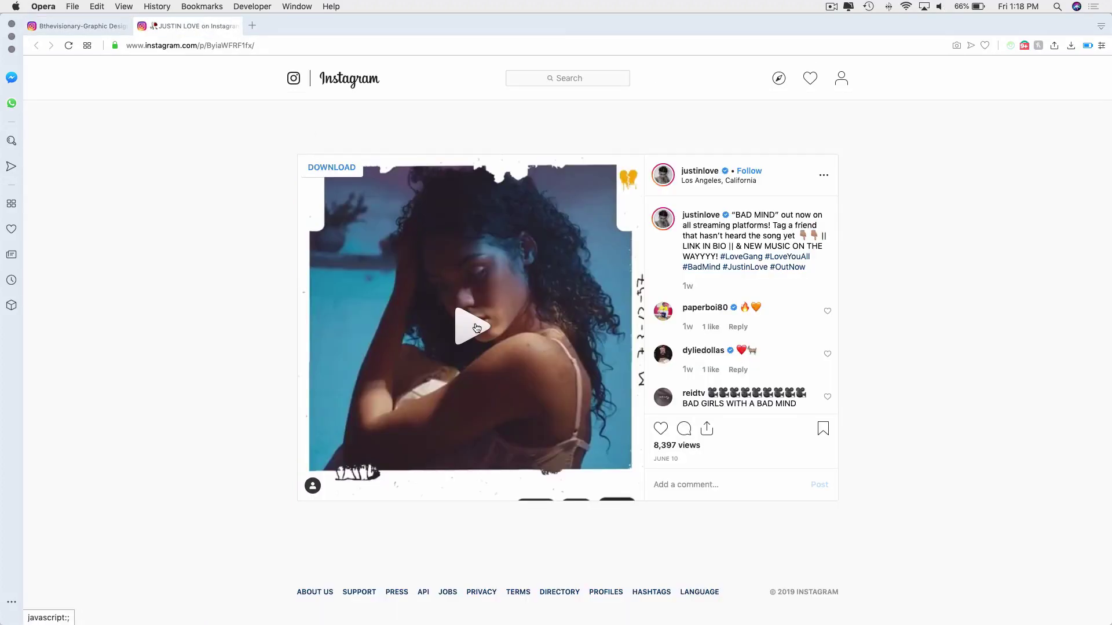
left_click(476, 329)
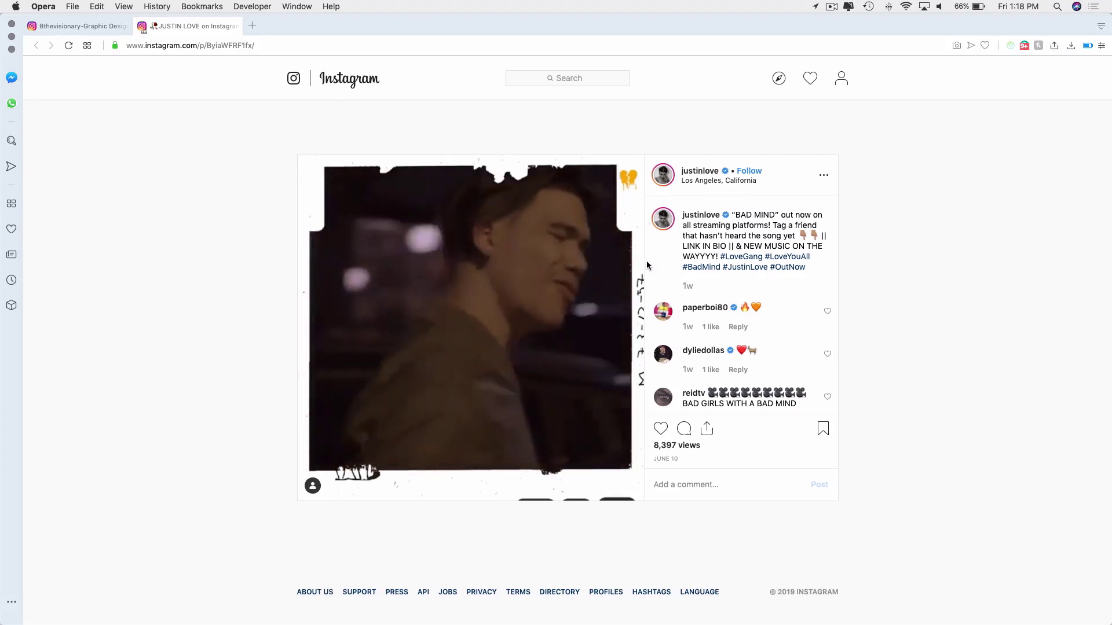
left_click(831, 6)
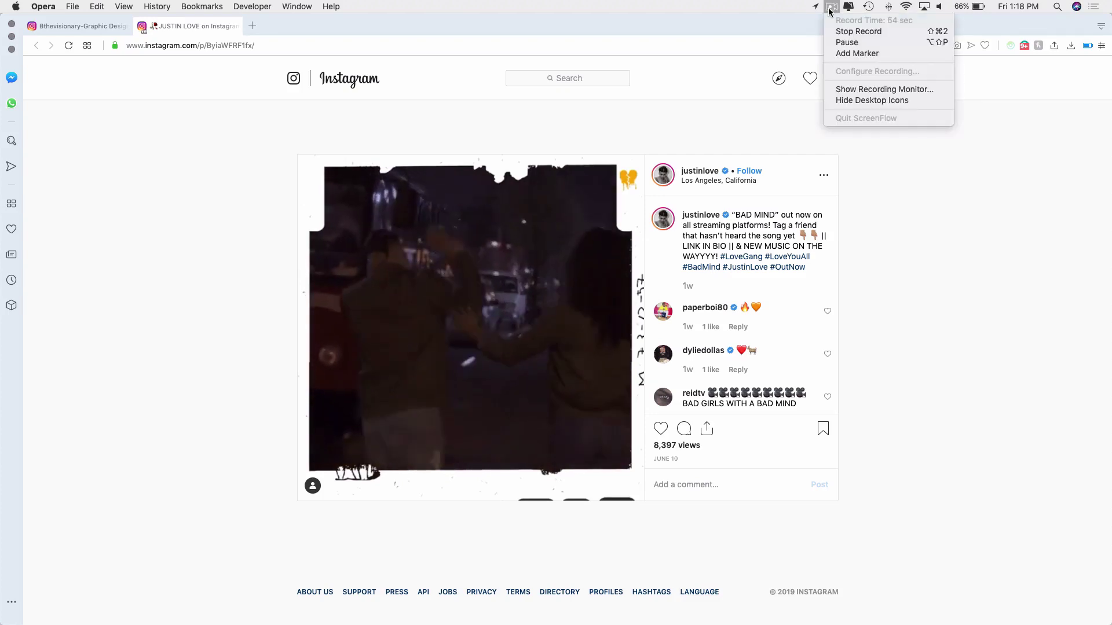
left_click(836, 42)
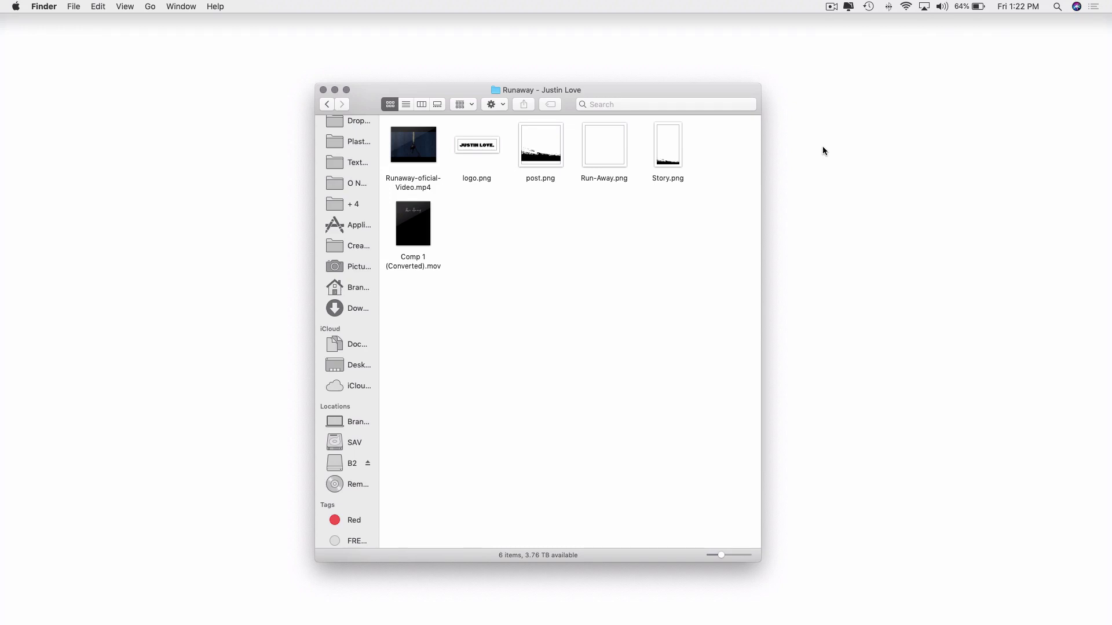
Preview Runaway-oficial-Video.mp4 and logo.png in the Runaway - Justin Love folder.
left_click_drag(602, 95, 538, 119)
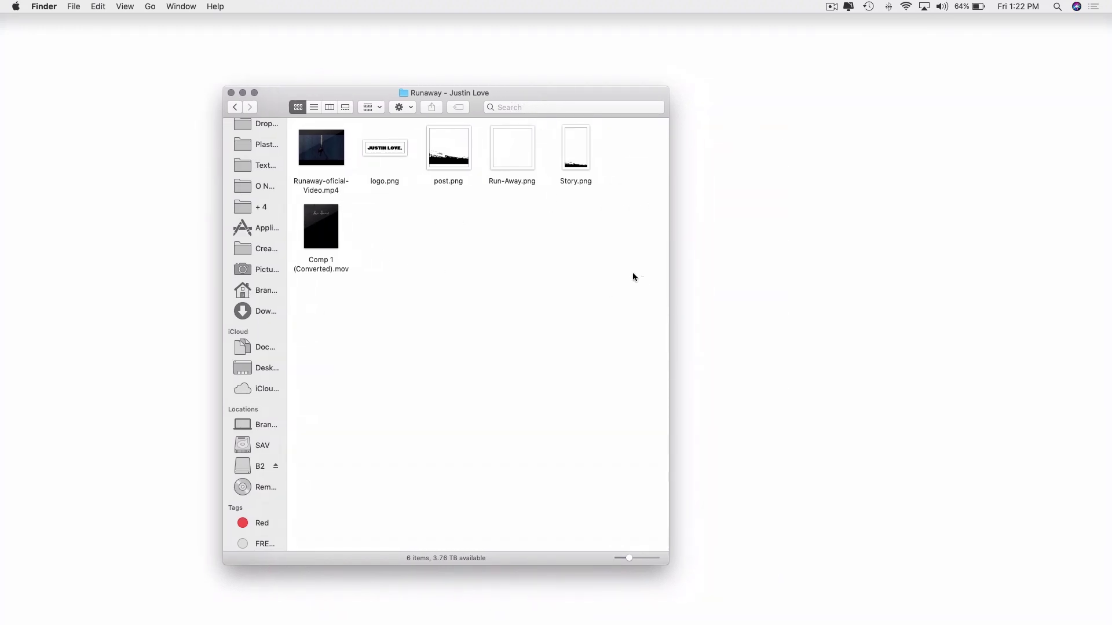
left_click_drag(633, 277, 483, 298)
left_click(332, 194)
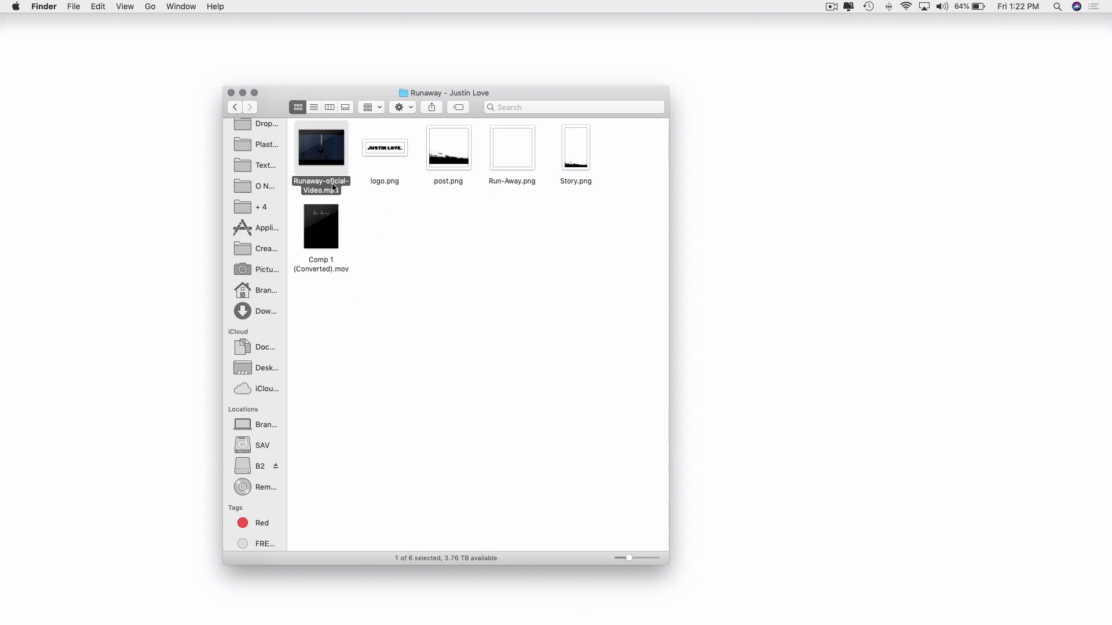
key("space")
key("space")
left_click(383, 182)
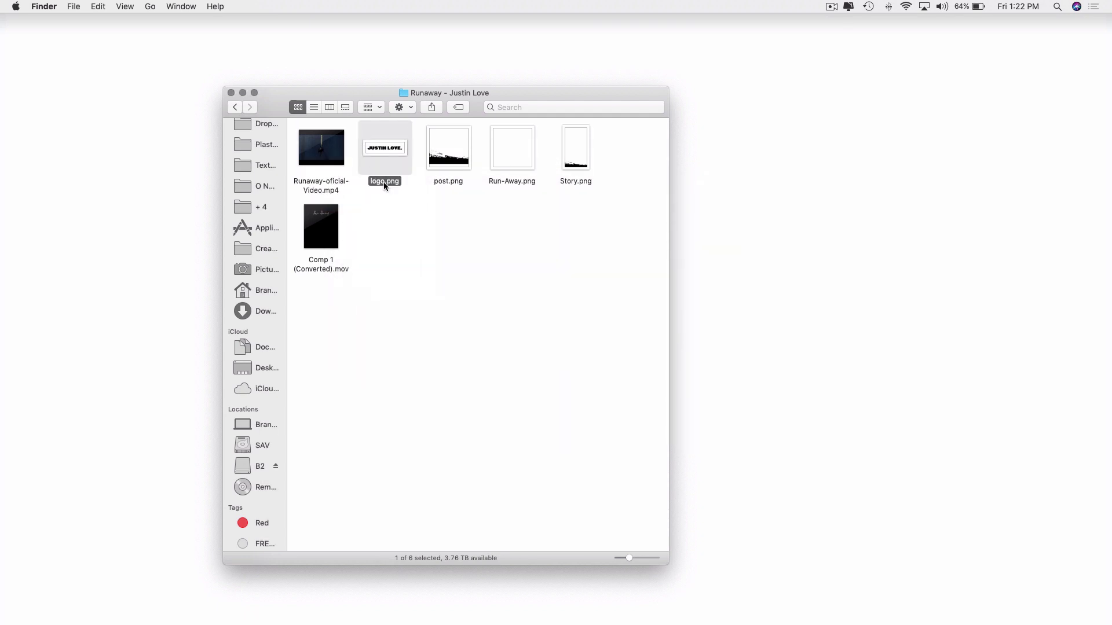
key("space")
key("space")
Preview the post.png and Run-Away.png artwork files.
left_click(453, 182)
key("space")
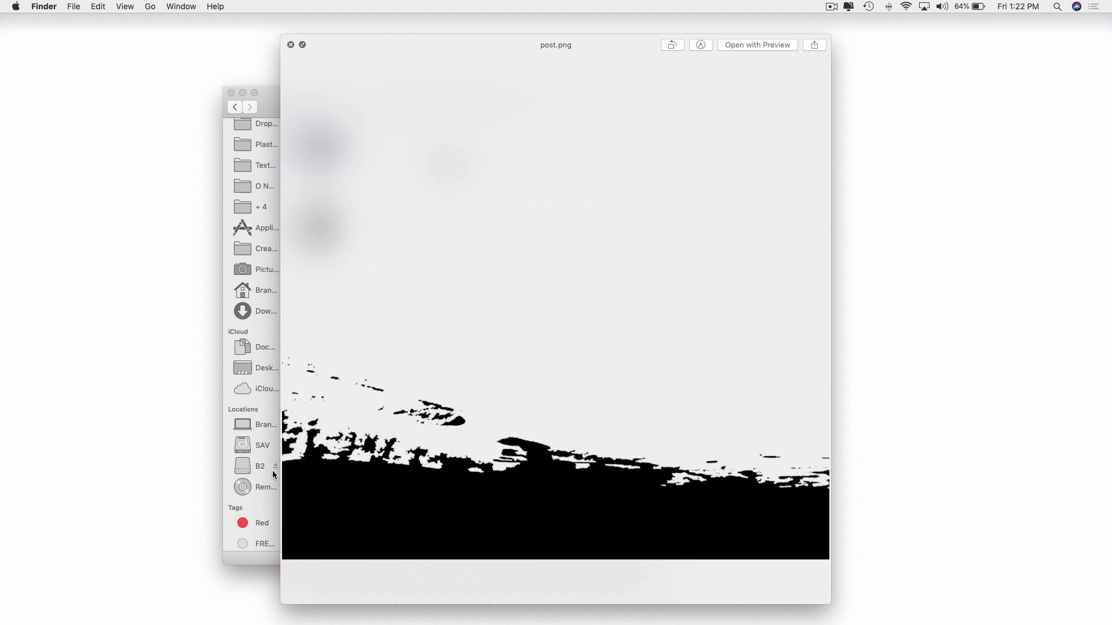
key("space")
left_click(495, 165)
key("space")
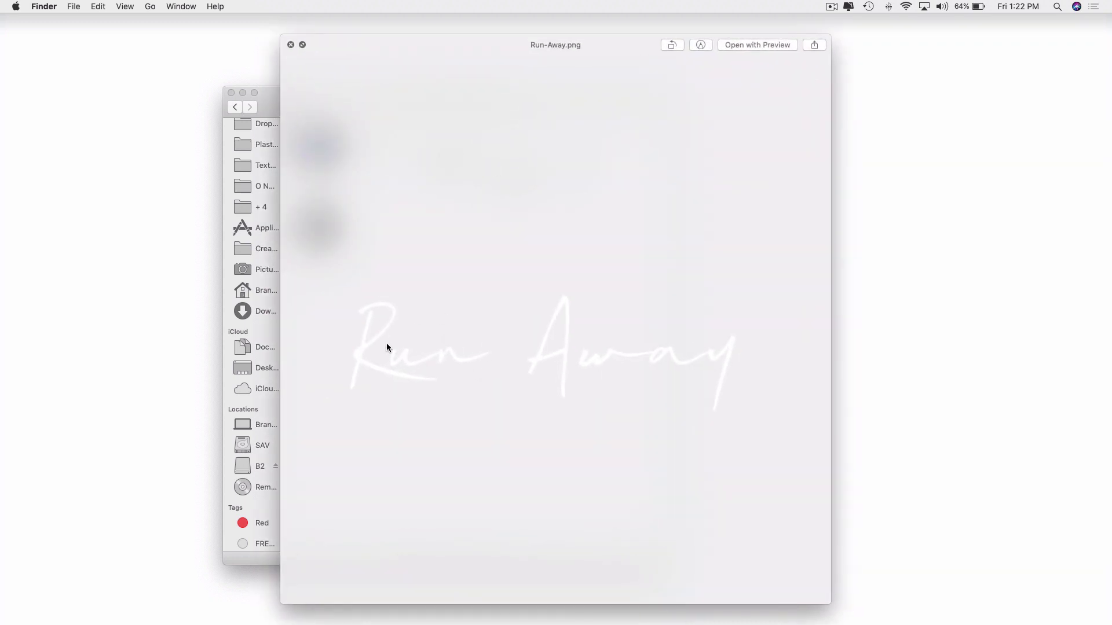
key("space")
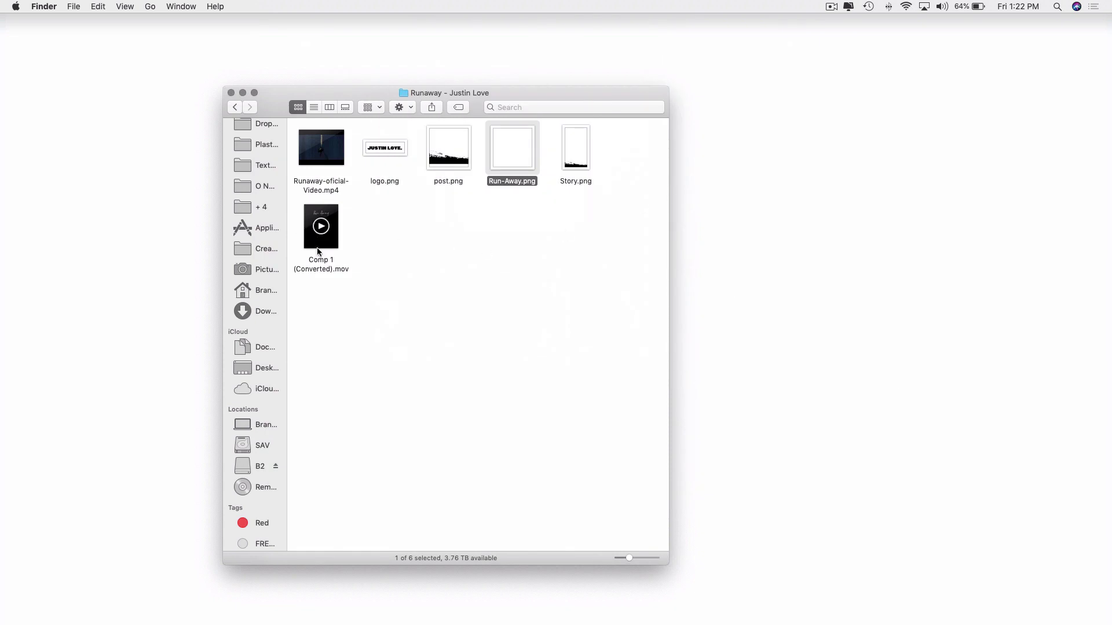
Preview Story.png and the Comp 1 (Converted).mov title animation.
left_click(585, 165)
key("space")
key("space")
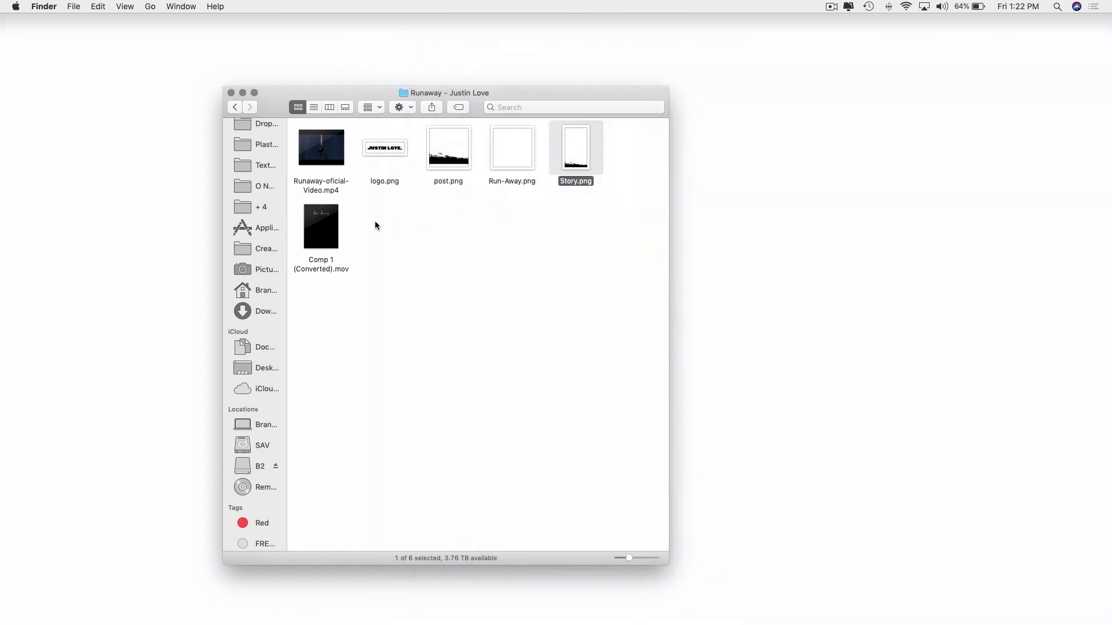
key("space")
key("space")
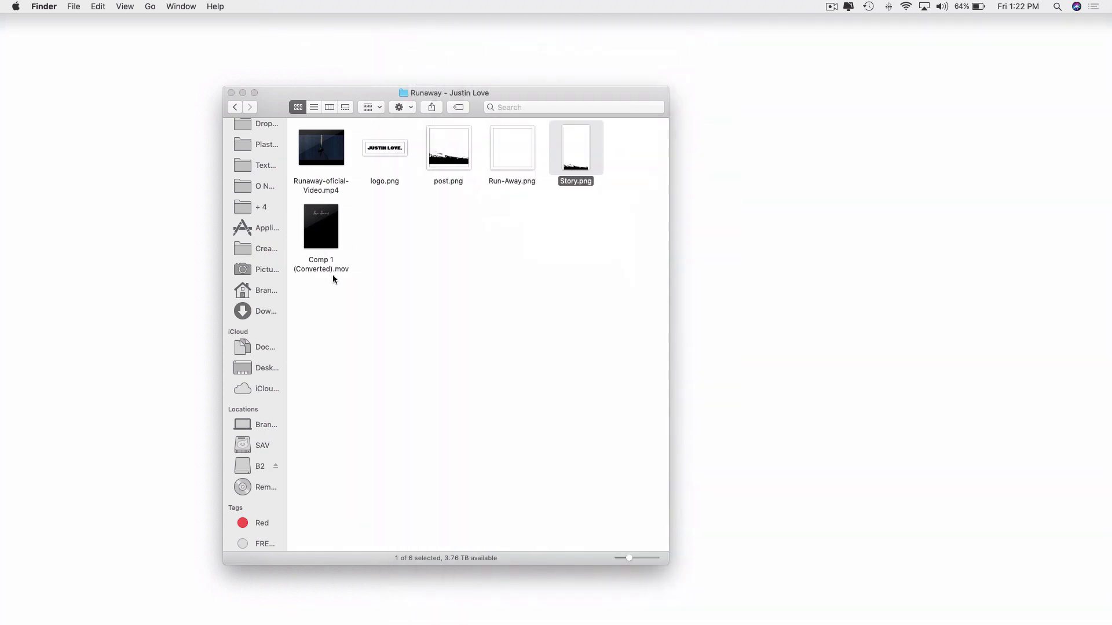
left_click(313, 267)
key("space")
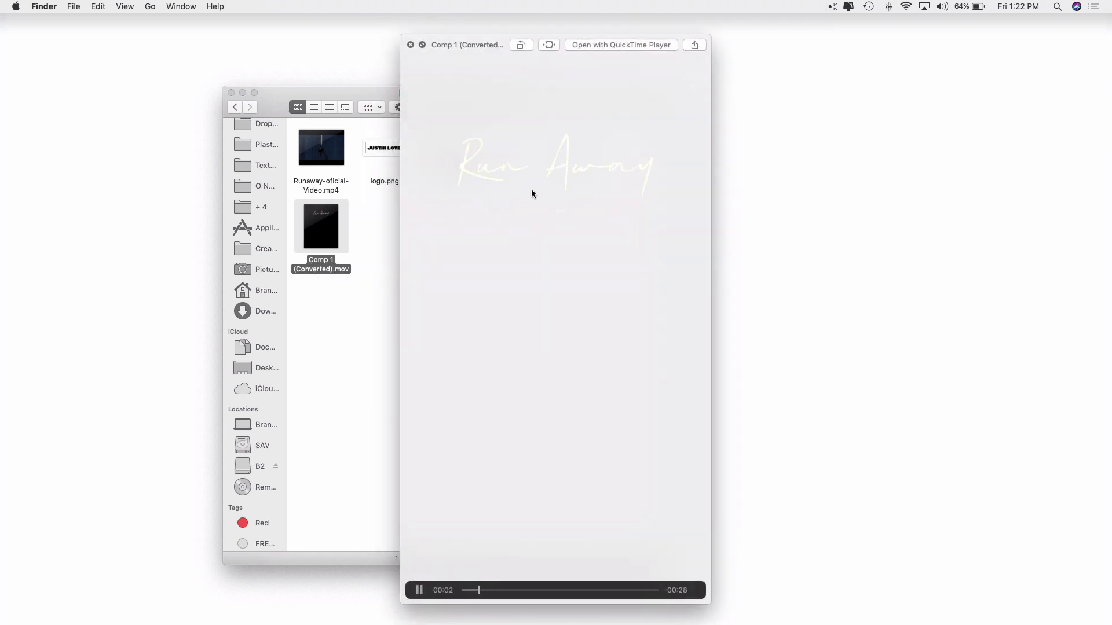
key("space")
key("space")
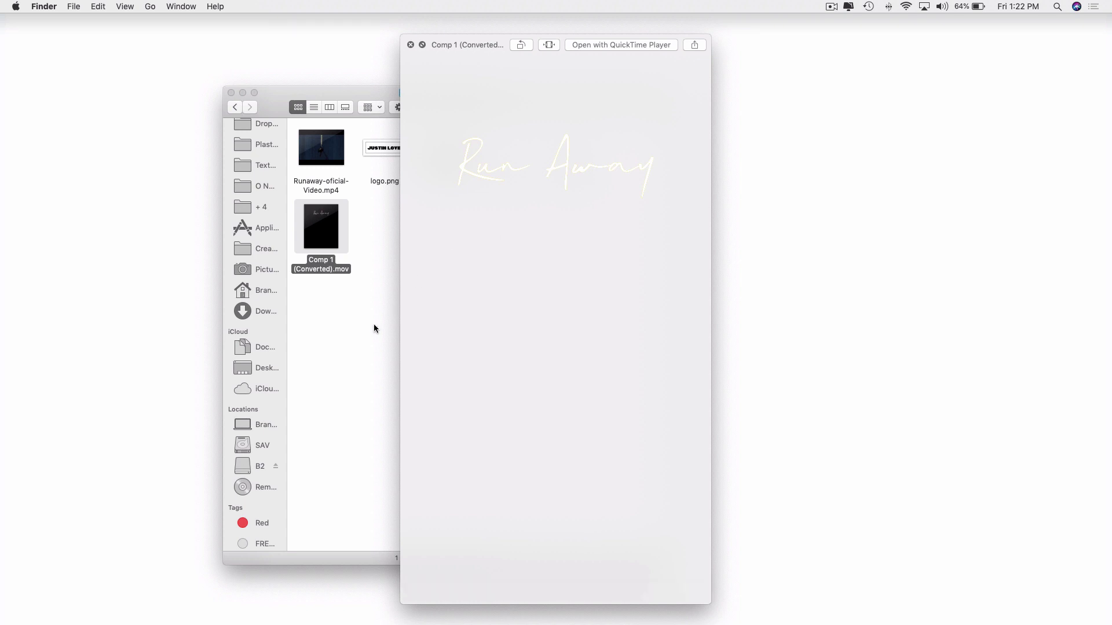
key("space")
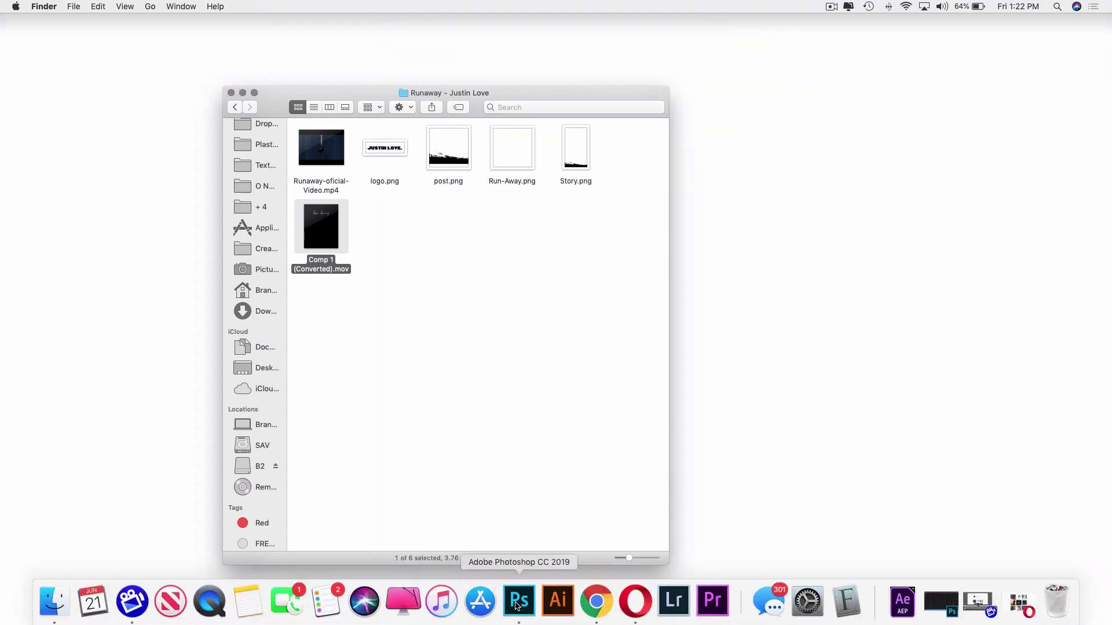
Switch to Photoshop and create a new 1080 x 1080 px document at 72 pixels/inch with a white background.
left_click(518, 602)
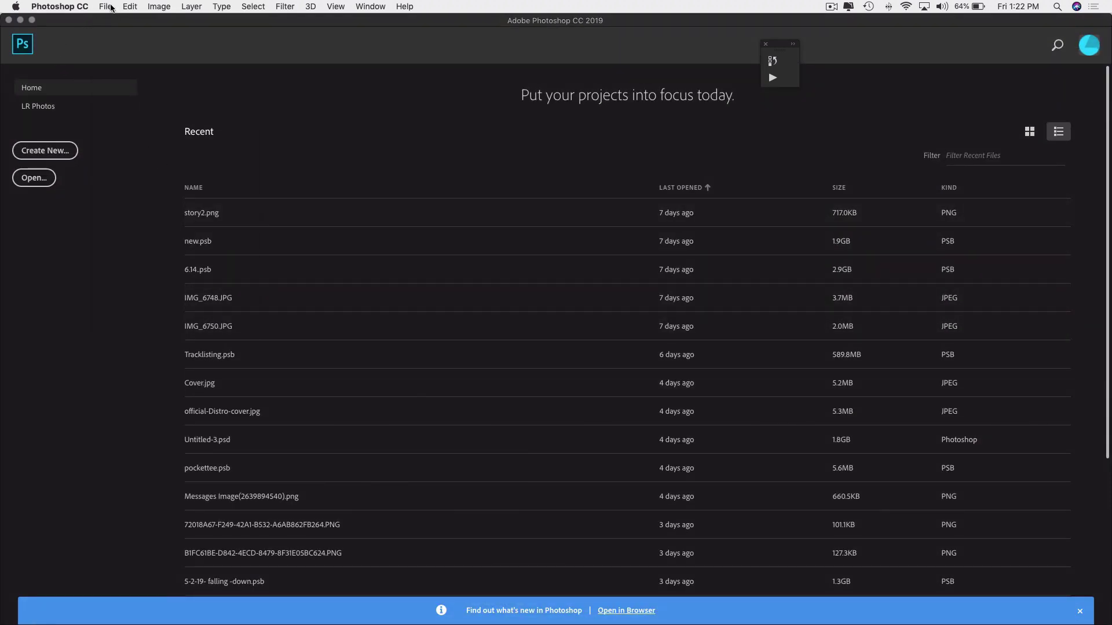
left_click(107, 6)
left_click(123, 22)
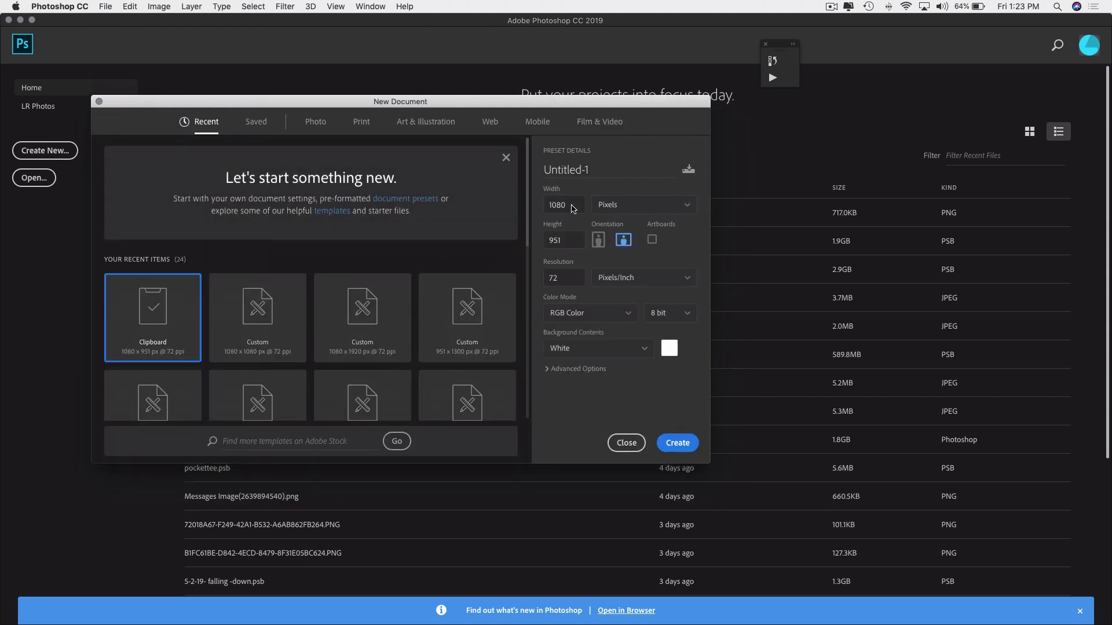
left_click(570, 240)
key("Up")
key("Up")
left_click(676, 449)
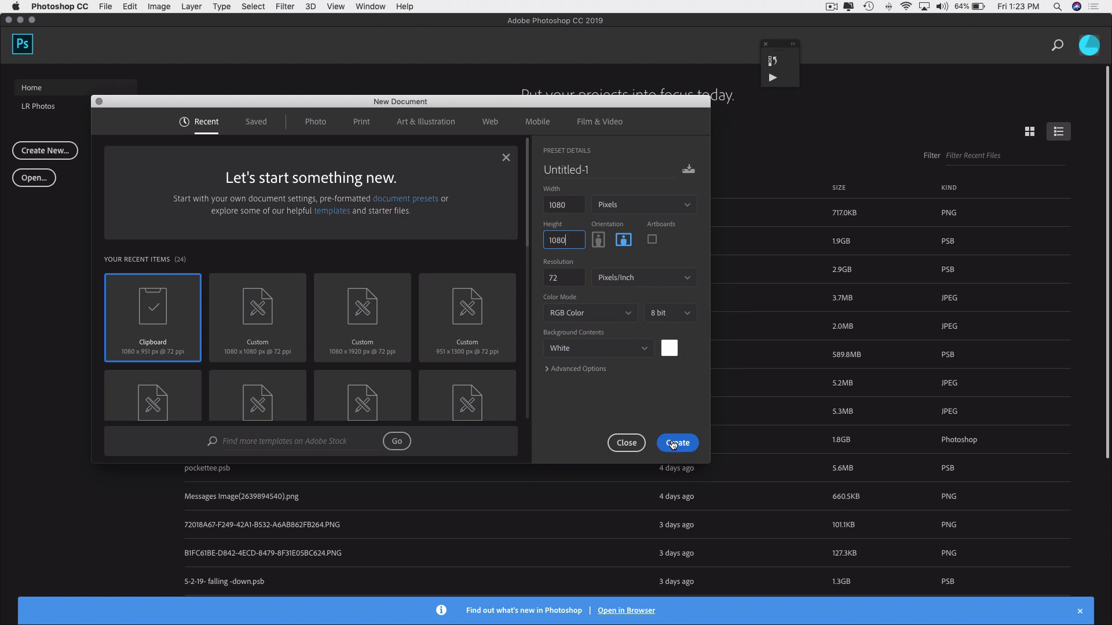
left_click(671, 443)
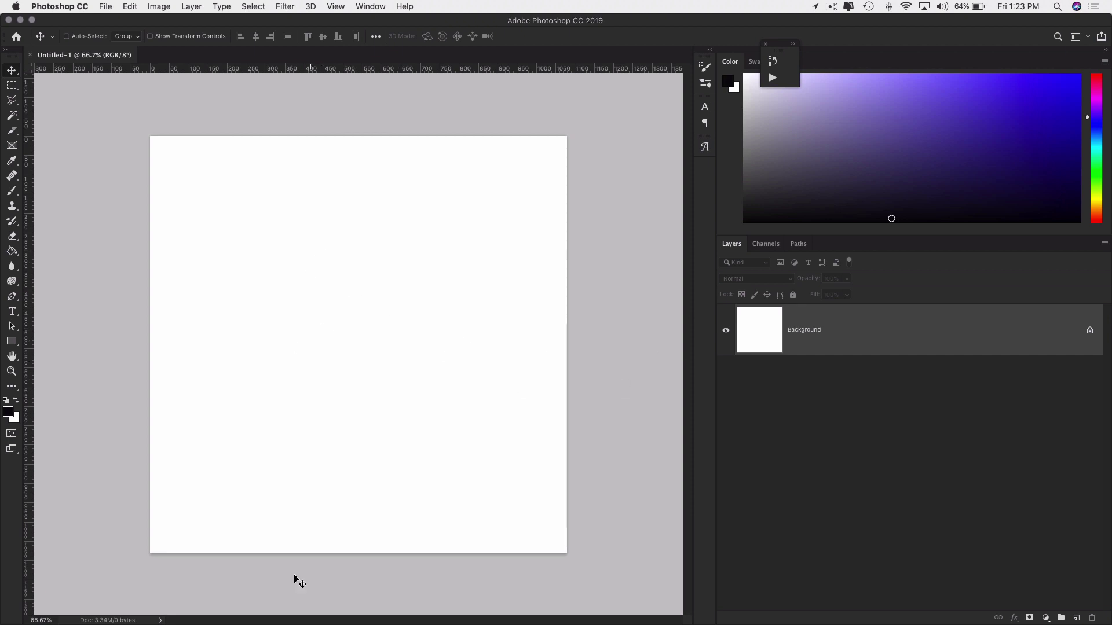
Select a full-width band about 250 px tall along the canvas's upper edge and add a new layer.
mouse_move(295, 624)
key("m")
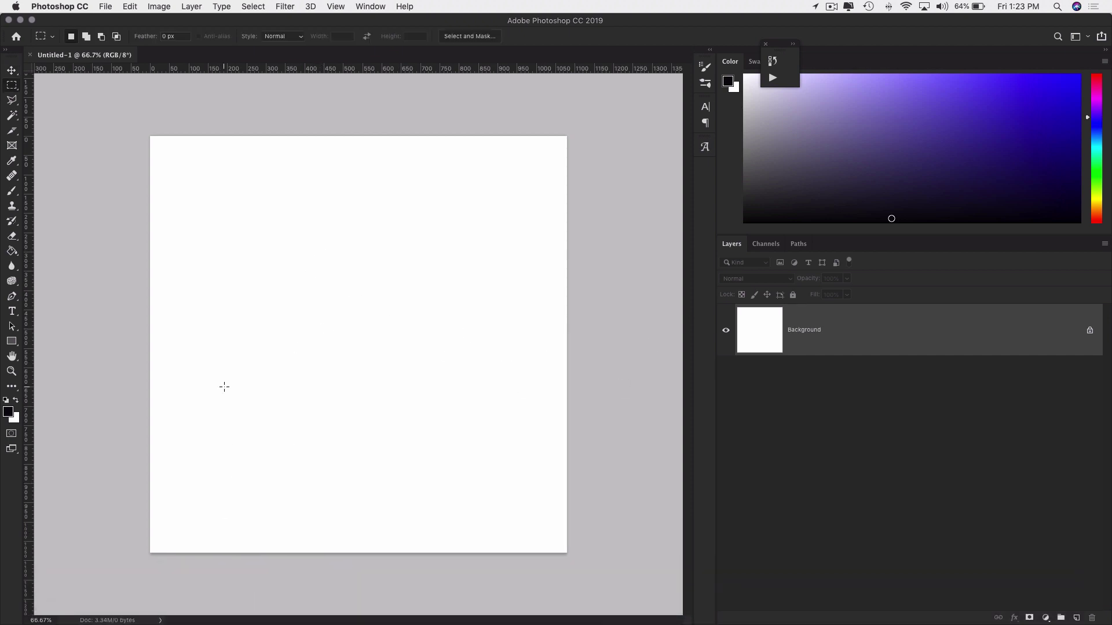
left_click_drag(135, 127, 581, 193)
left_click_drag(132, 131, 582, 233)
left_click(1076, 618)
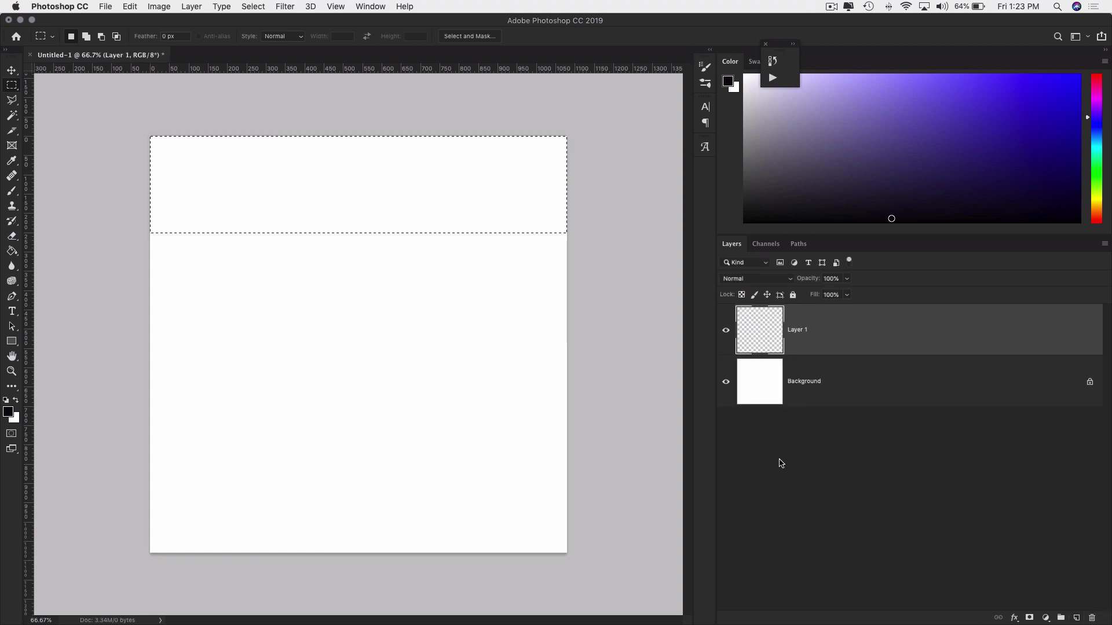
Paint the selected band black on the new layer with a 500 px brush, and clear the selection.
key("b")
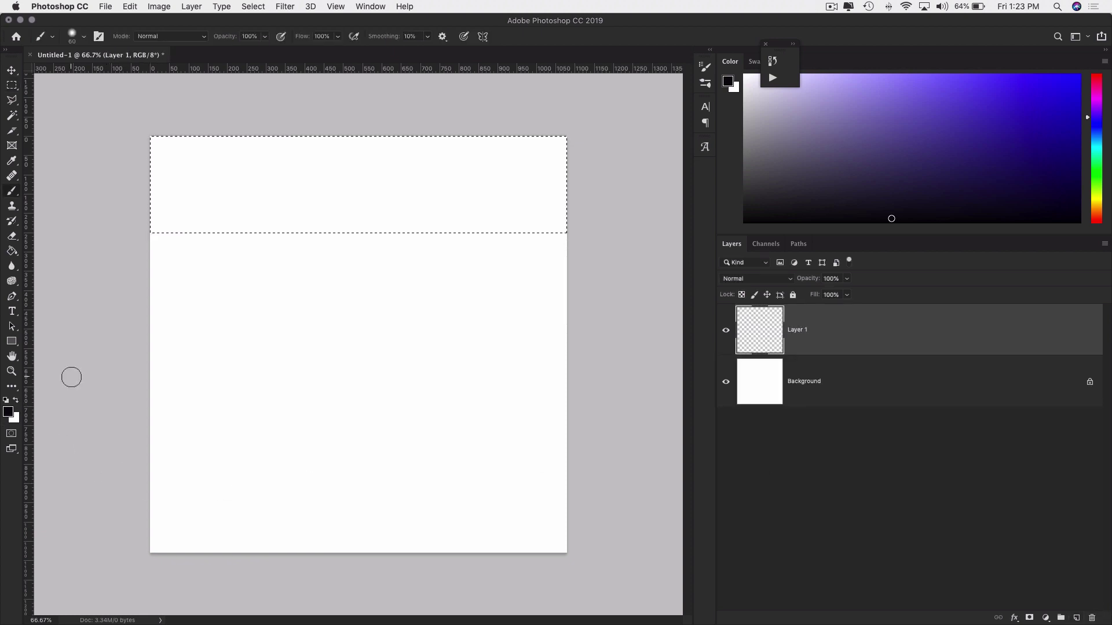
key("bracketright")
key("bracketright")
key("bracketright")
key("bracketright")
key("bracketright")
key("bracketright")
key("bracketright")
key("bracketright")
key("bracketright")
key("bracketright")
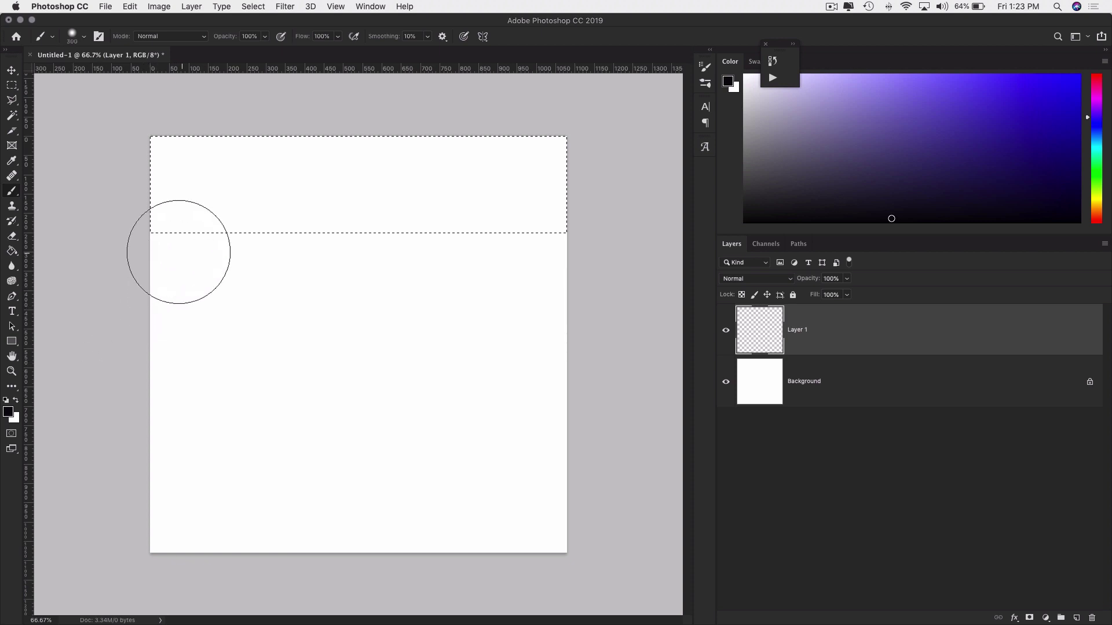
key("bracketright")
key("bracketright")
left_click_drag(412, 188, 286, 174)
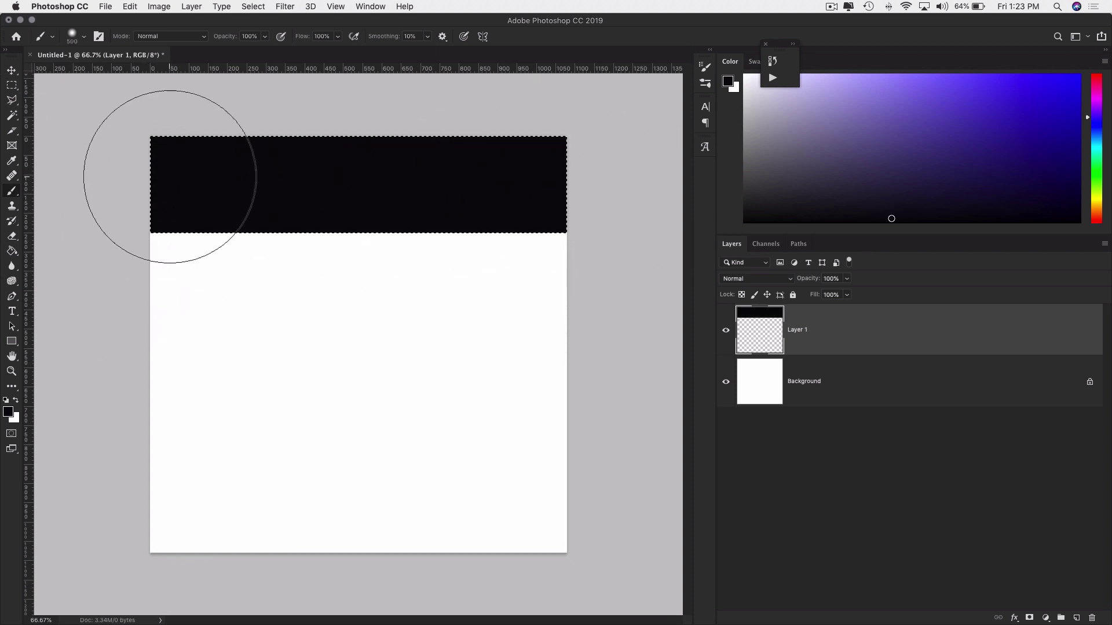
key("super+d")
Duplicate the black band layer and move the copy down to the canvas's lower edge.
key("super+j")
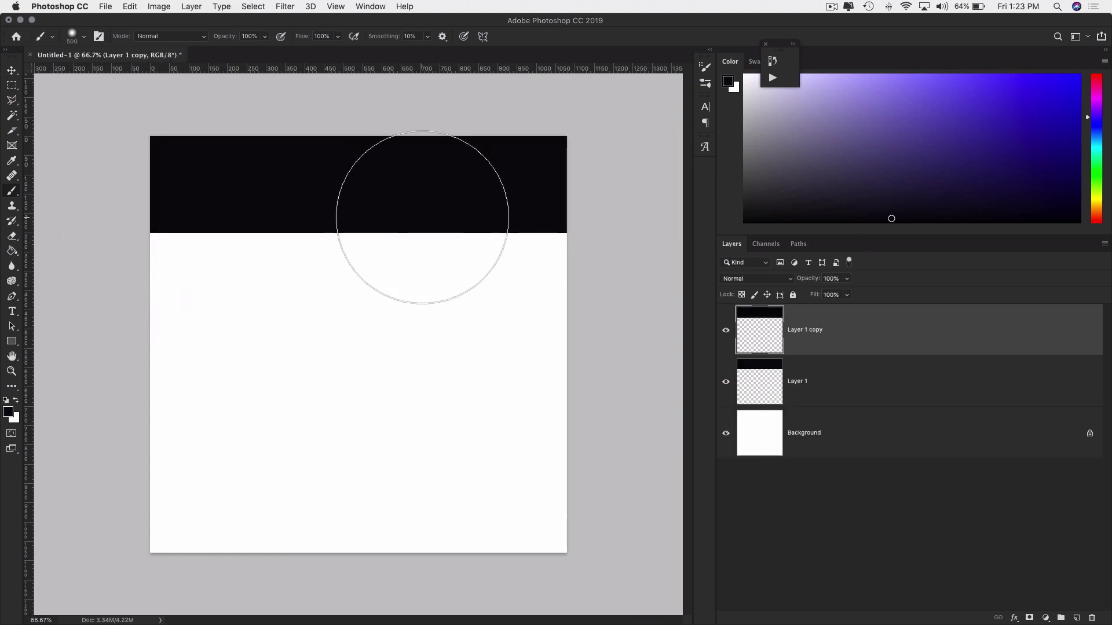
key("v")
left_click_drag(382, 219, 377, 540)
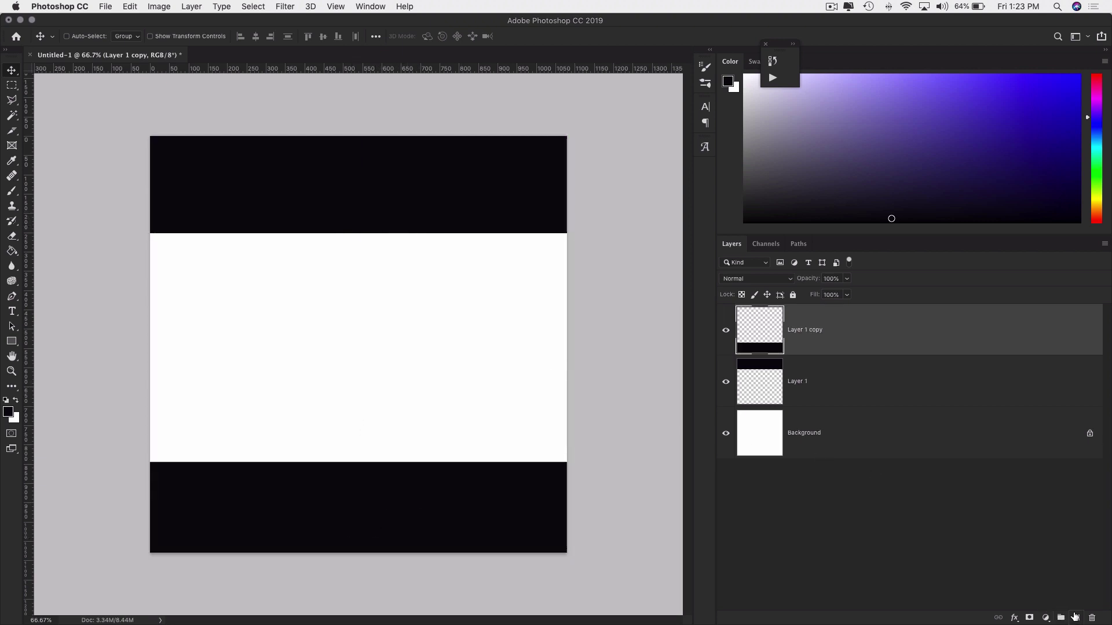
Add a new layer above the black bands and fill it entirely with yellow #ffc600.
left_click(1074, 617)
left_click(8, 412)
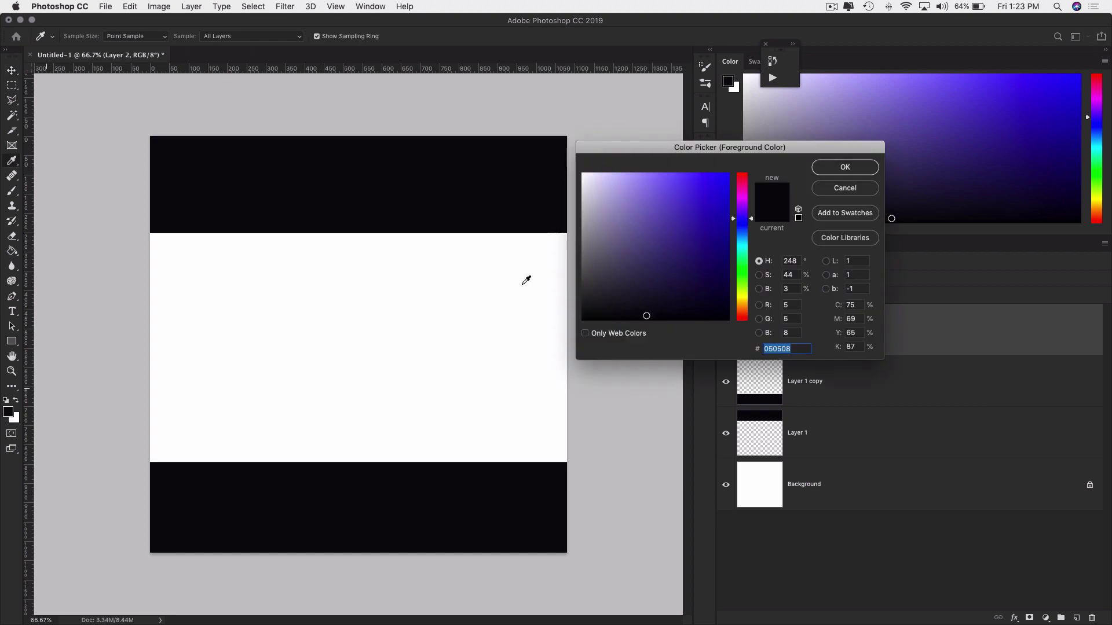
left_click(741, 292)
left_click_drag(710, 174, 732, 173)
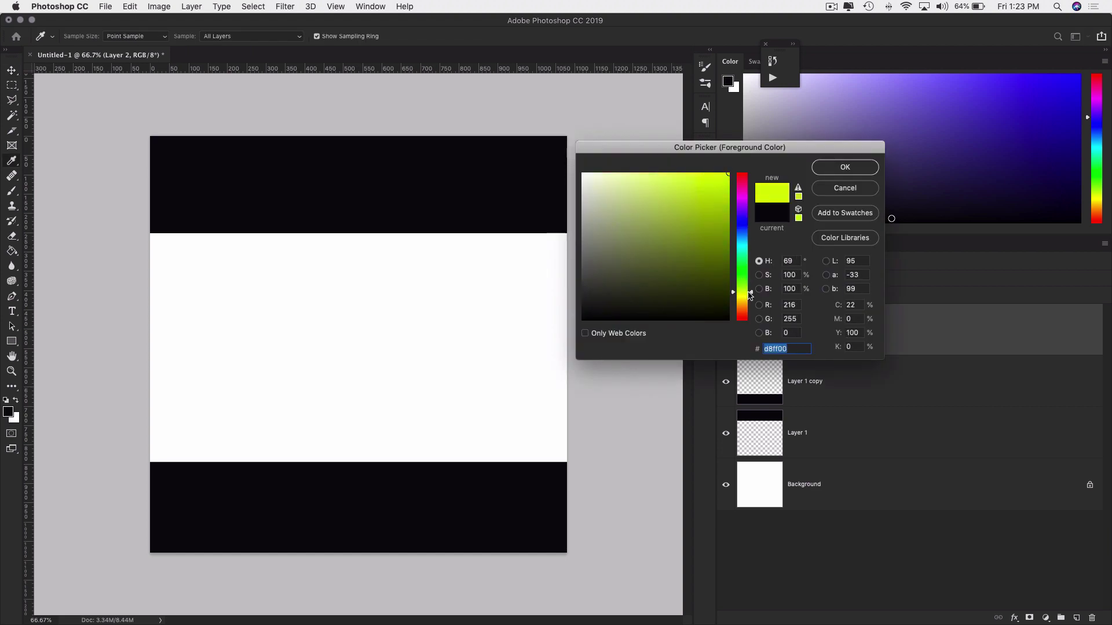
left_click_drag(750, 295, 750, 301)
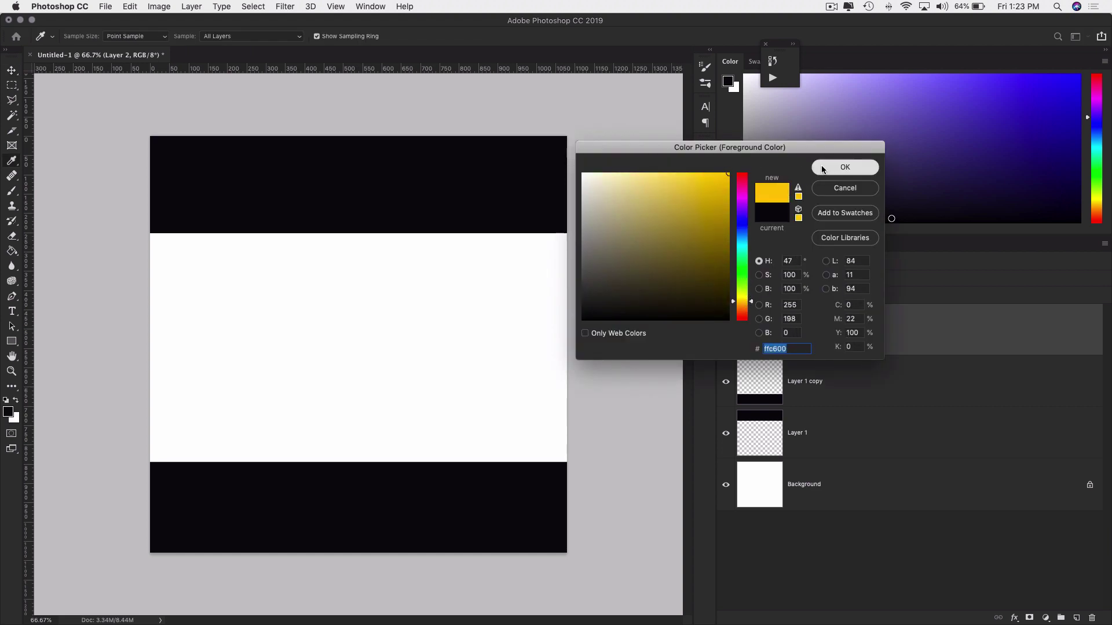
left_click(822, 169)
key("g")
left_click(466, 330)
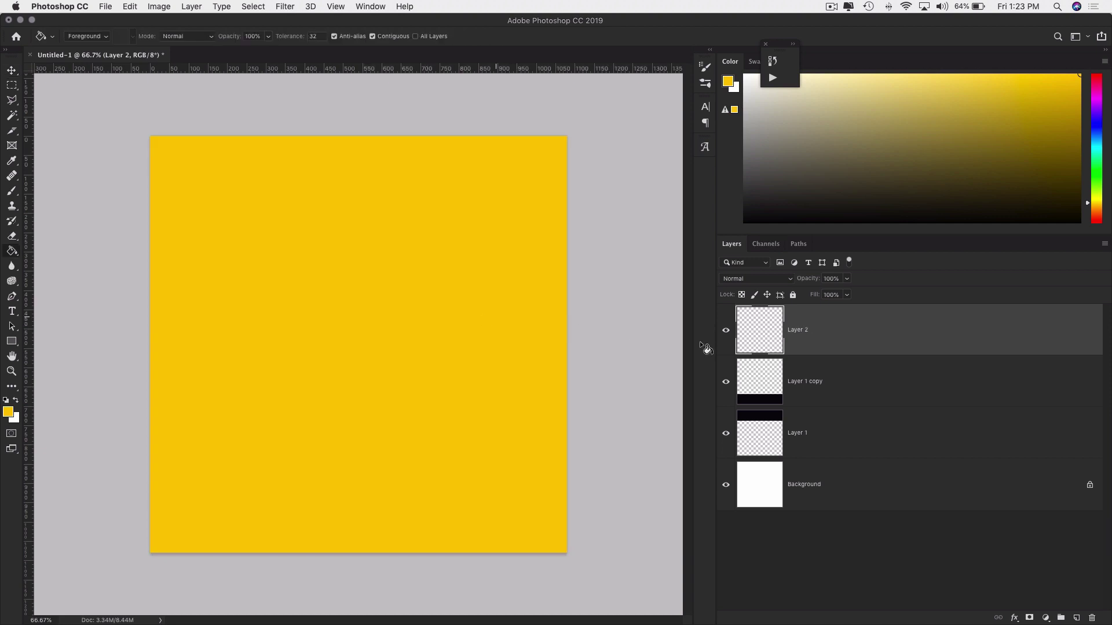
Move the yellow layer beneath both black bands and shift each band outward until about 105 px of it shows on the canvas.
left_click_drag(823, 342, 819, 442)
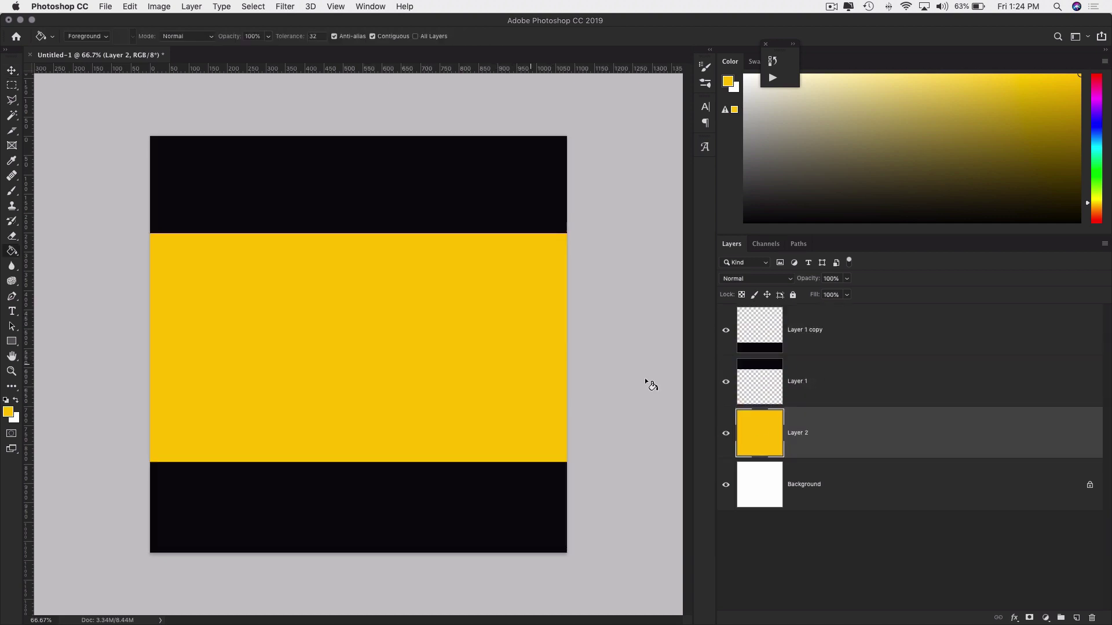
left_click(819, 371)
key("v")
left_click_drag(370, 326, 412, 277)
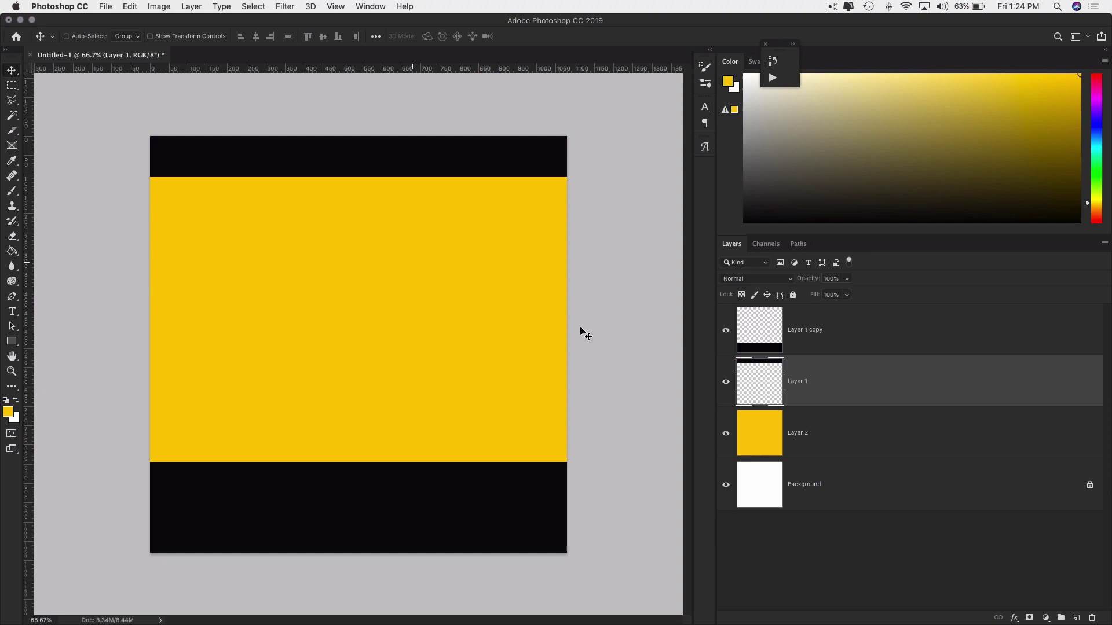
left_click(844, 342)
left_click_drag(447, 465, 445, 512)
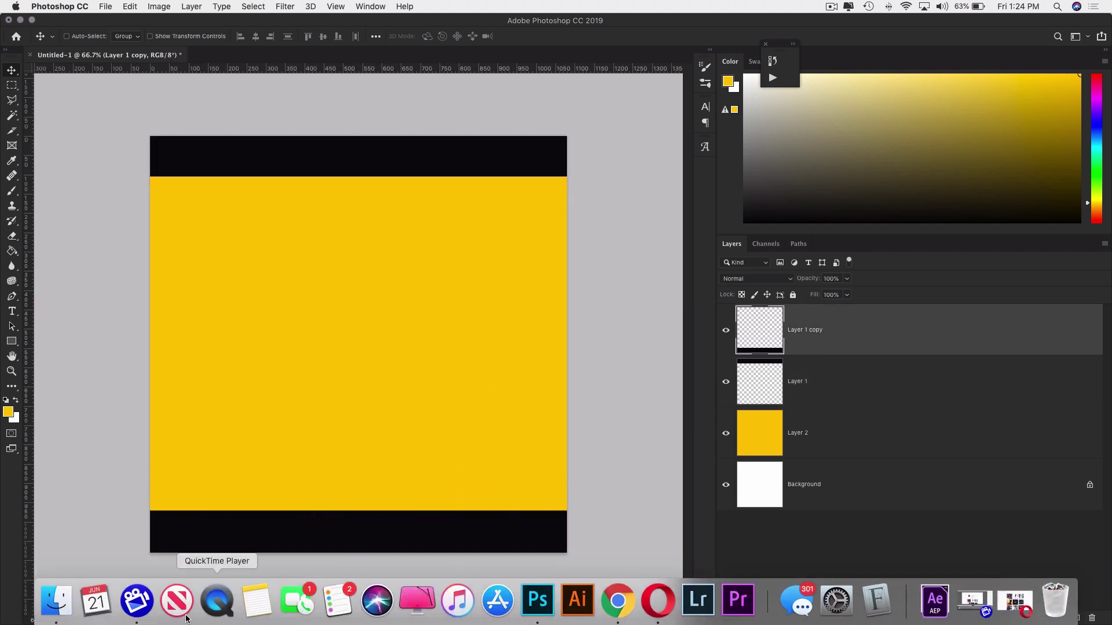
Place post.png from the Runaway folder at full canvas size and lower its brush texture onto the lower black band.
left_click(54, 602)
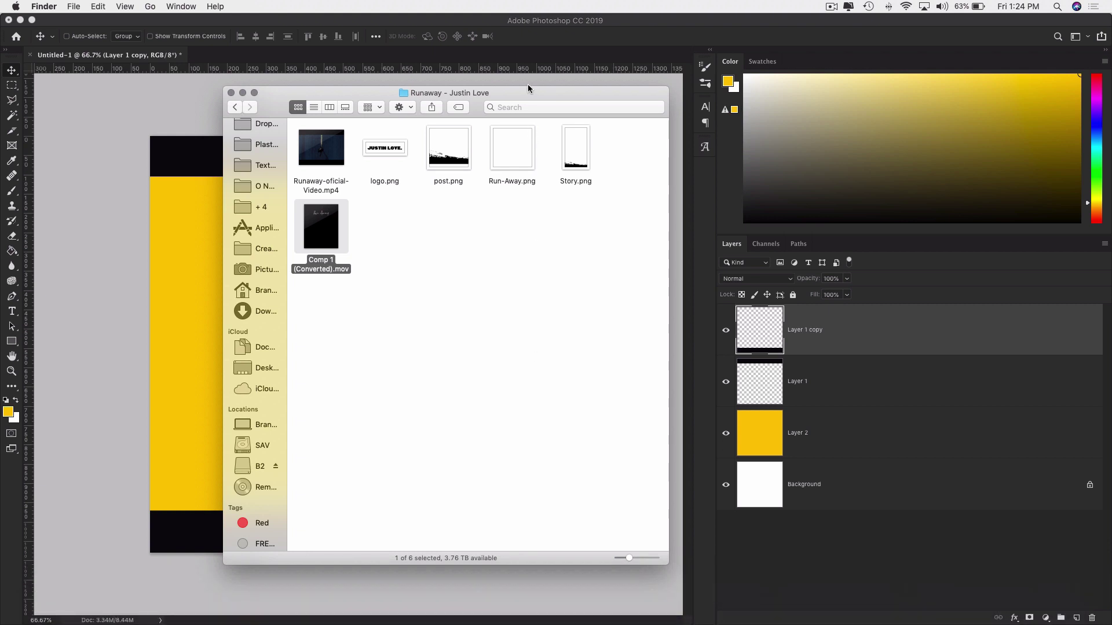
left_click_drag(528, 88, 752, 94)
left_click_drag(669, 153, 350, 397)
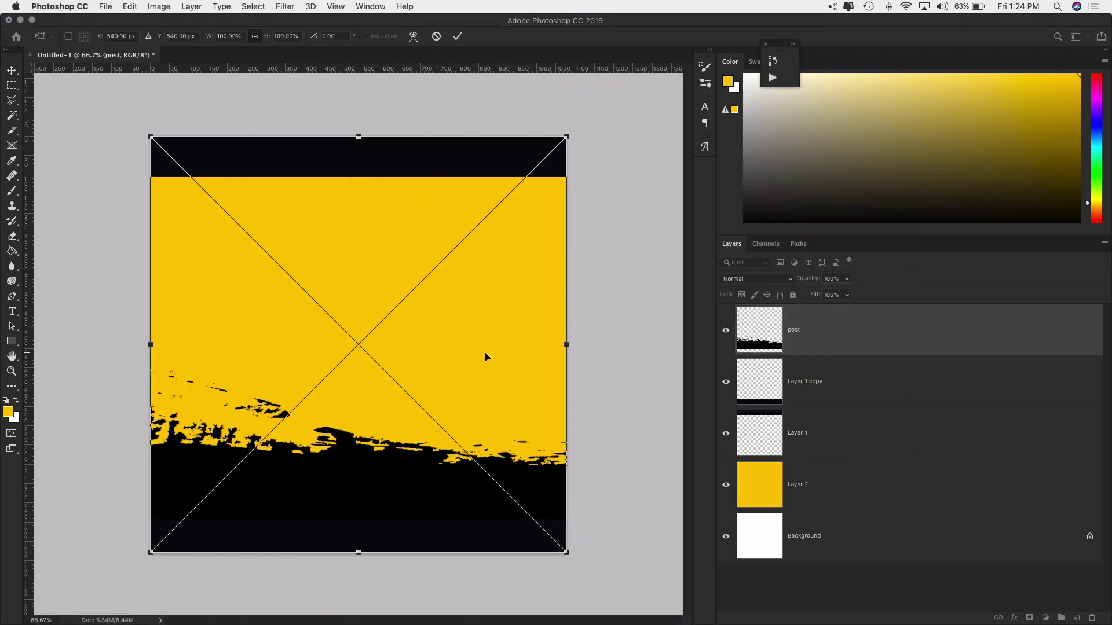
left_click(457, 36)
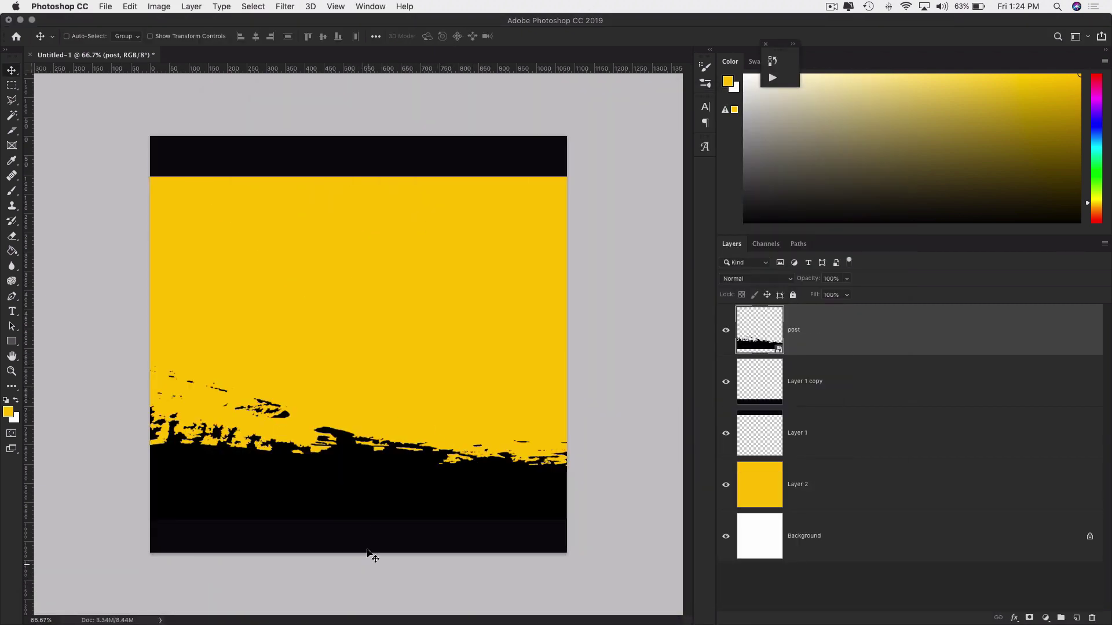
left_click_drag(366, 432, 365, 479)
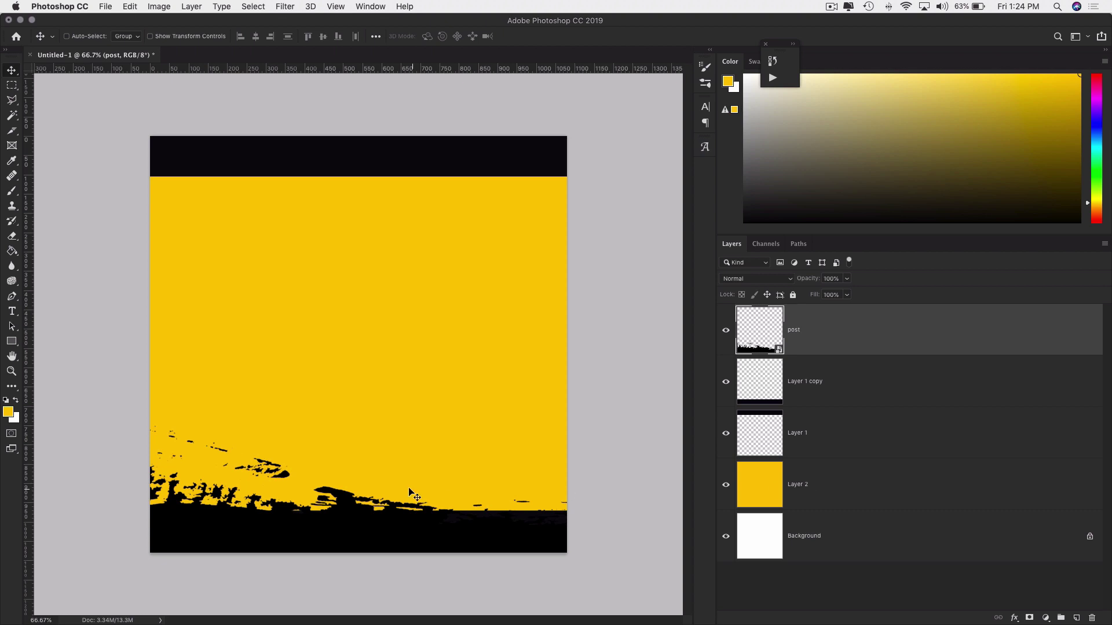
Duplicate the post brush texture layer and move the copy up near the canvas's upper black band.
left_click(850, 494)
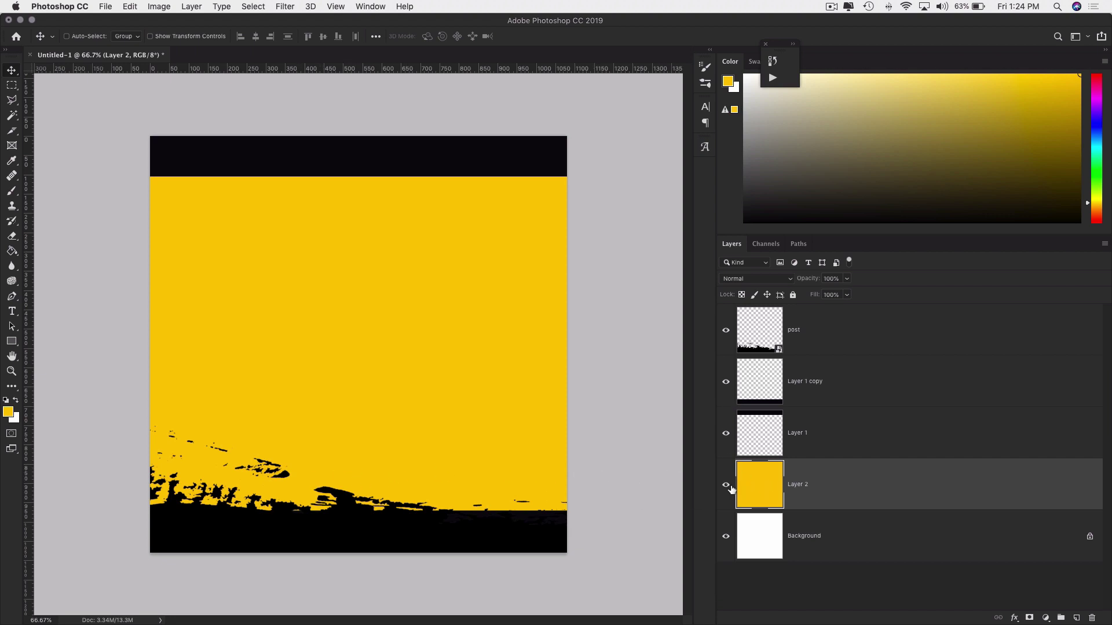
left_click(856, 349)
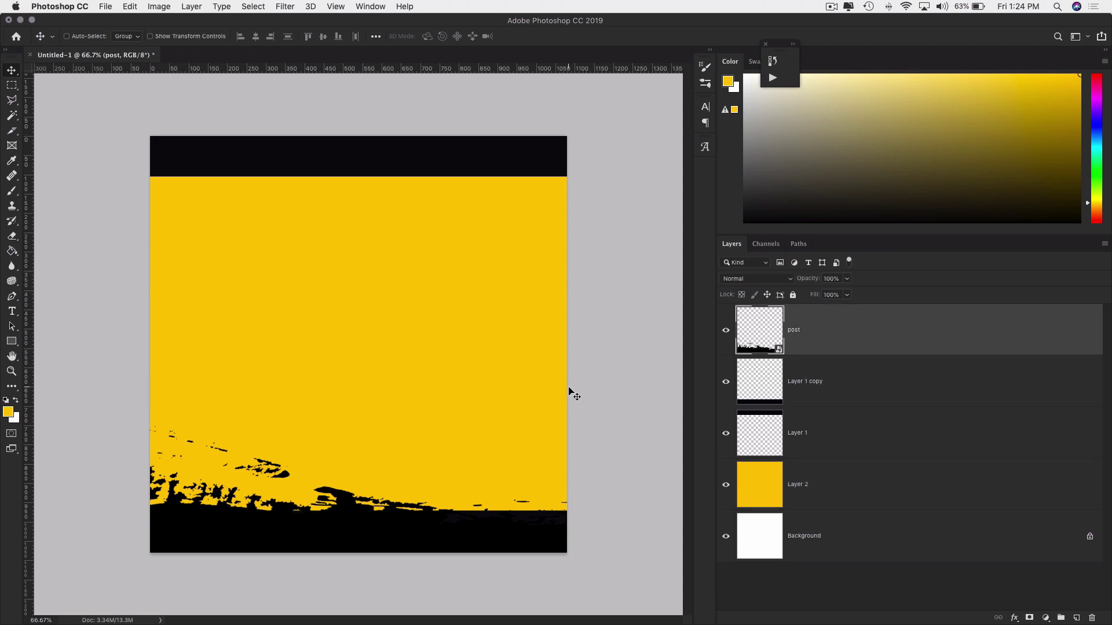
key("super+j")
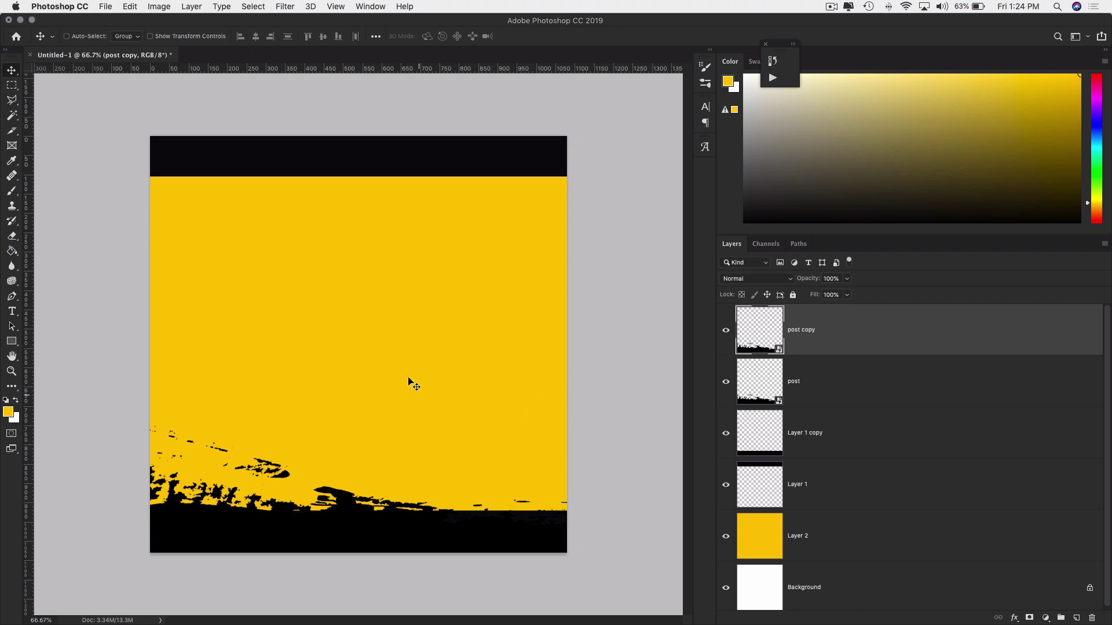
left_click_drag(411, 380, 435, 476)
left_click_drag(479, 267, 479, 267)
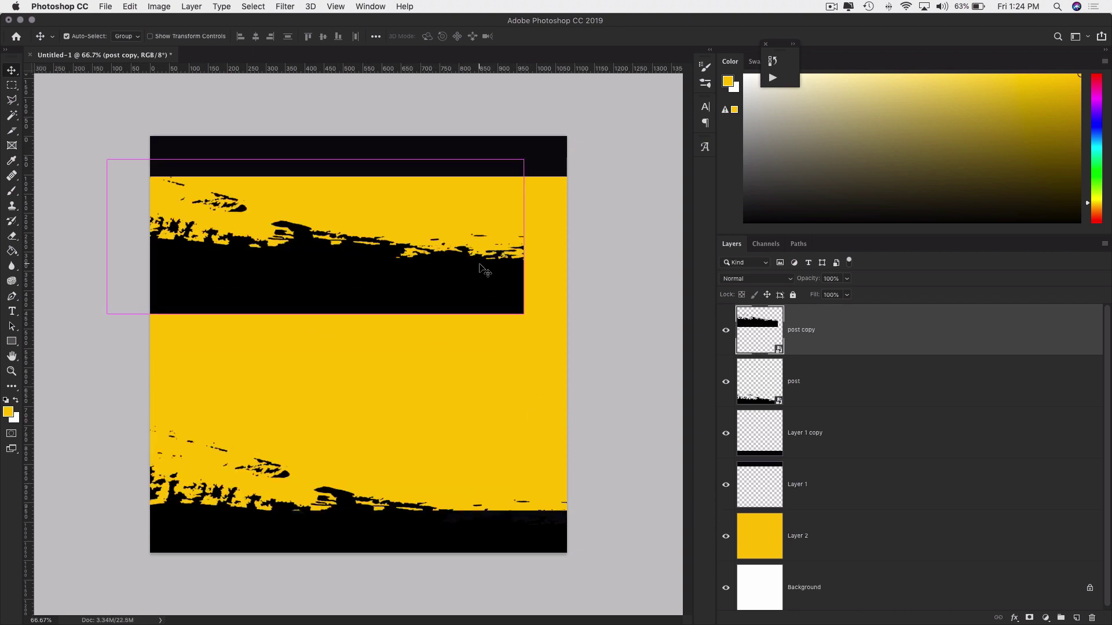
Turn the brush texture copy upside down with width and height at -100%, and center it horizontally over the upper band.
key("ctrl+t")
left_click_drag(550, 191, 119, 106)
left_click_drag(299, 146, 349, 315)
left_click_drag(391, 211, 385, 206)
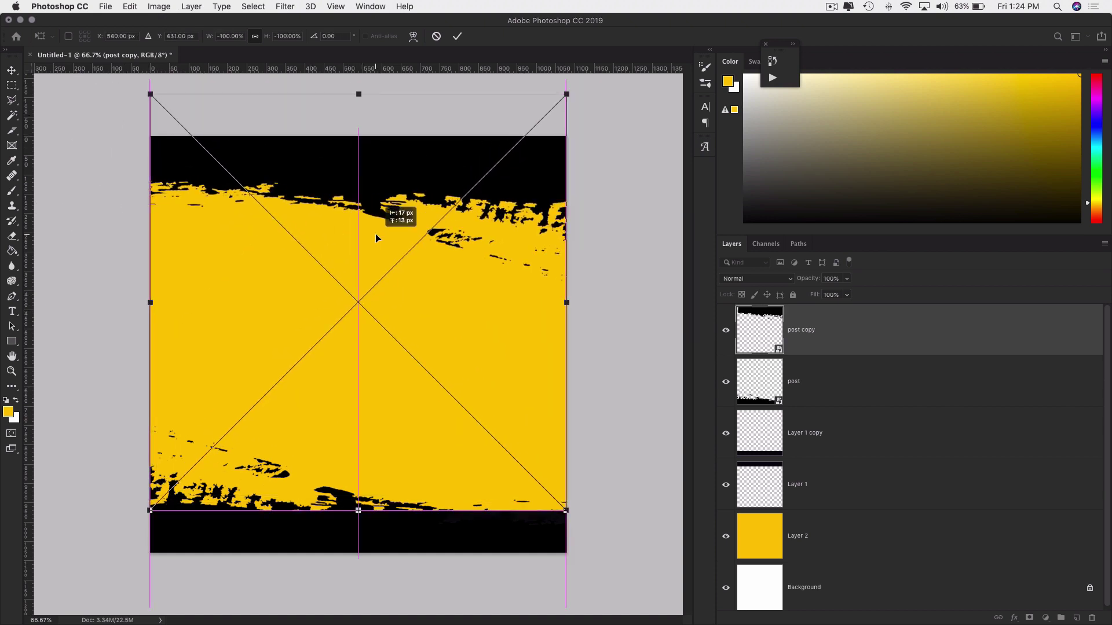
Try flipping the upper brush texture horizontally and adjusting its transform, and undo both changes.
right_click(383, 198)
left_click(348, 294)
right_click(365, 187)
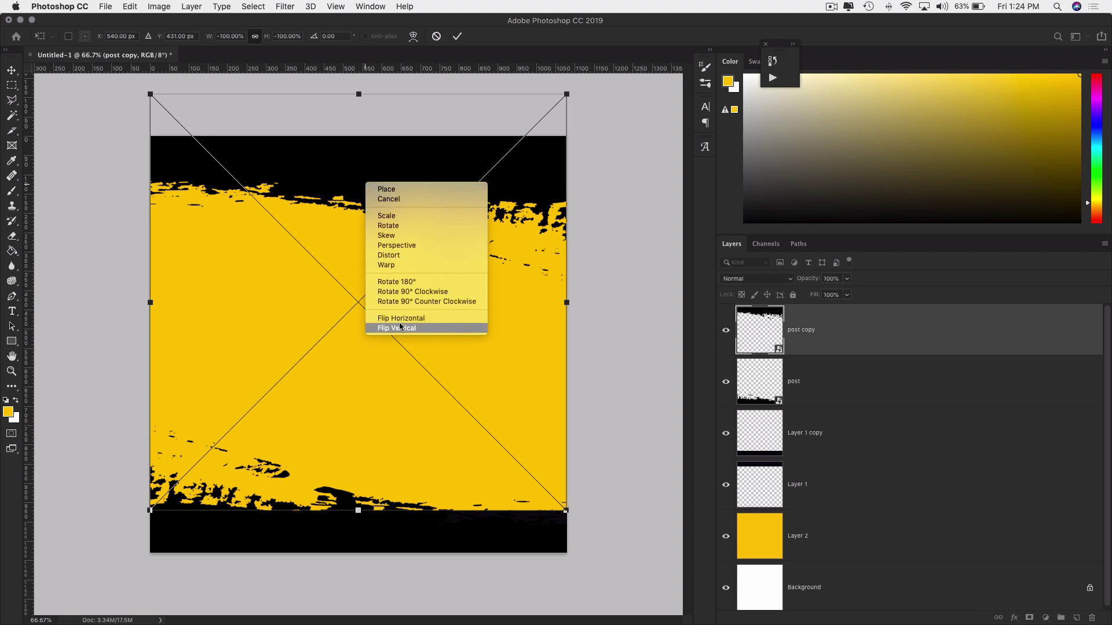
left_click(398, 318)
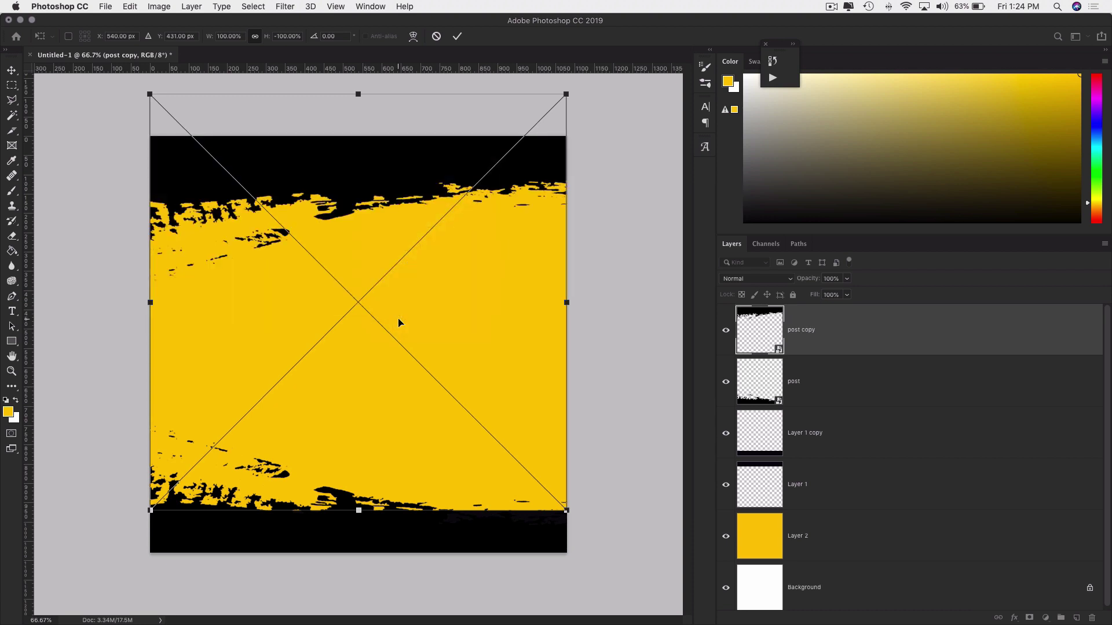
key("super+z")
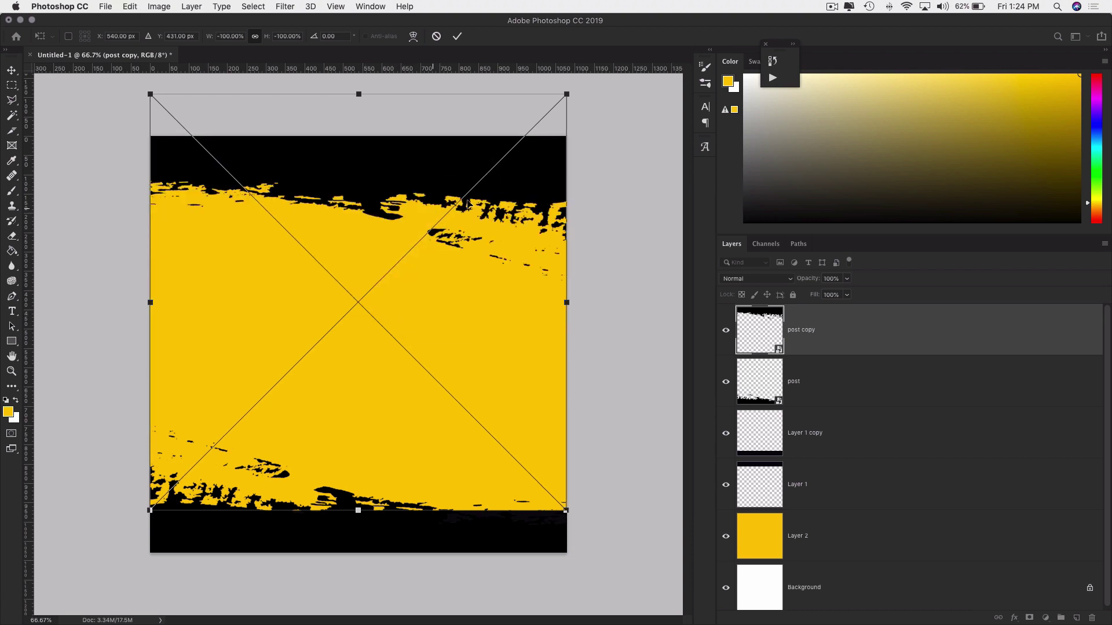
left_click_drag(588, 201, 592, 165)
key("super+z")
Raise the upper brush texture so its rough edge meets the upper band's edge, scale it to about 100.2%, and apply the transform.
left_click_drag(476, 177, 490, 156)
left_click_drag(579, 192, 579, 192)
left_click_drag(460, 187, 447, 194)
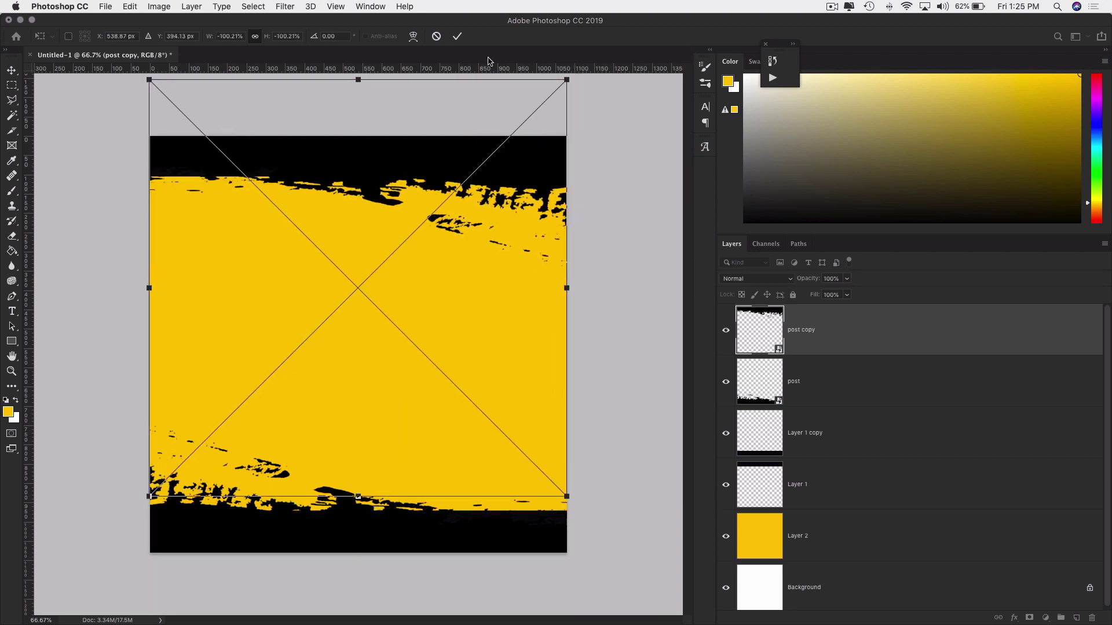
left_click(456, 37)
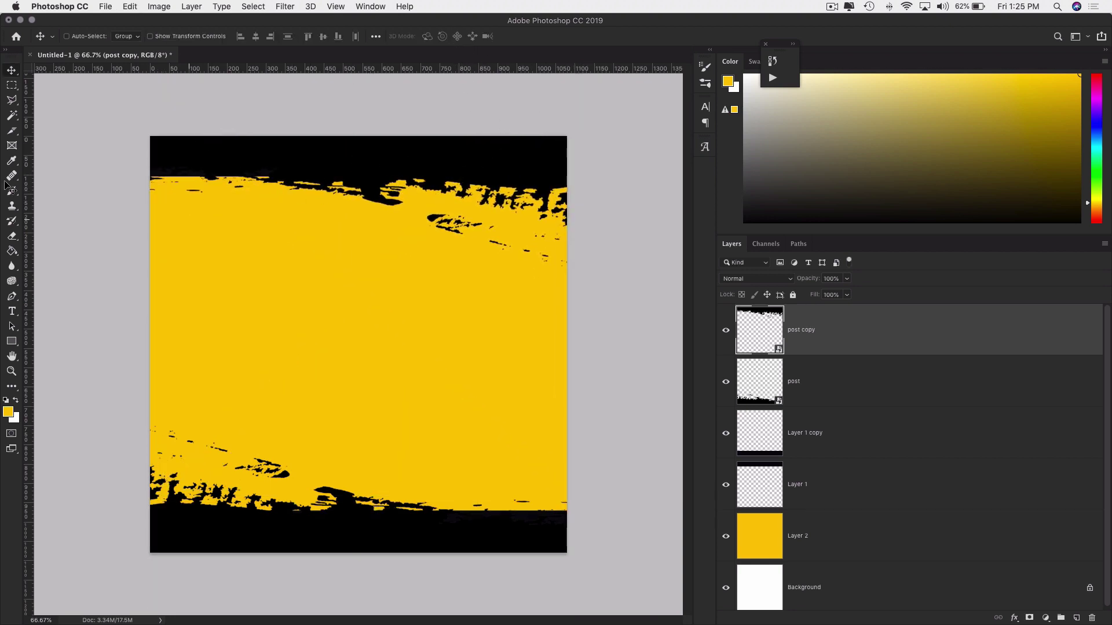
Start a Puppet Warp on the upper brush texture with pins along the band, and pull its left end past the canvas edge.
left_click(132, 7)
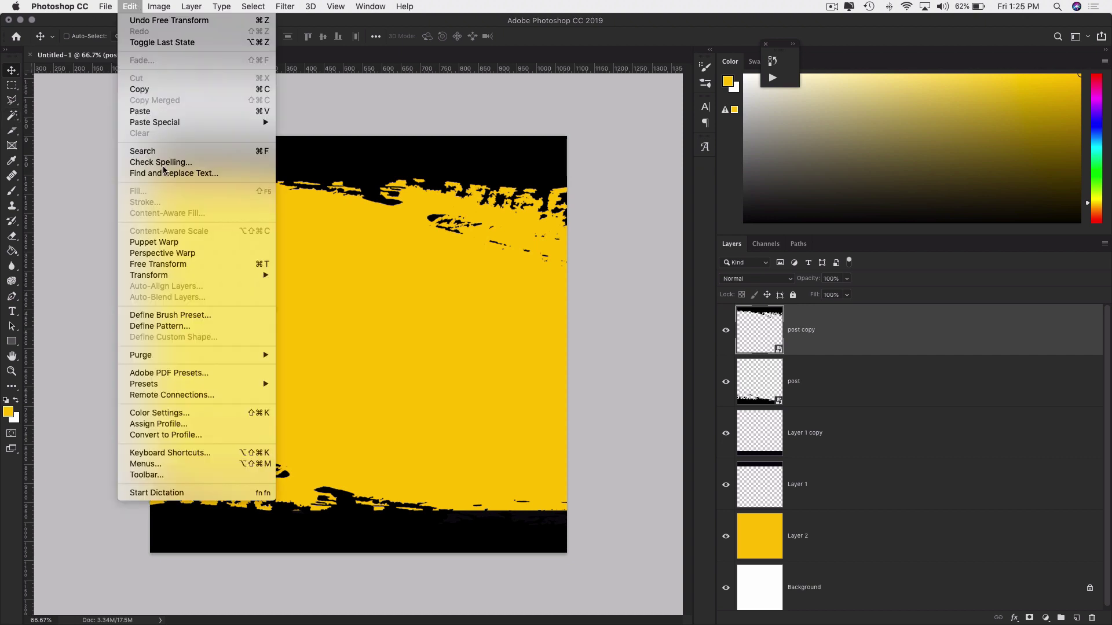
left_click(168, 244)
left_click(378, 165)
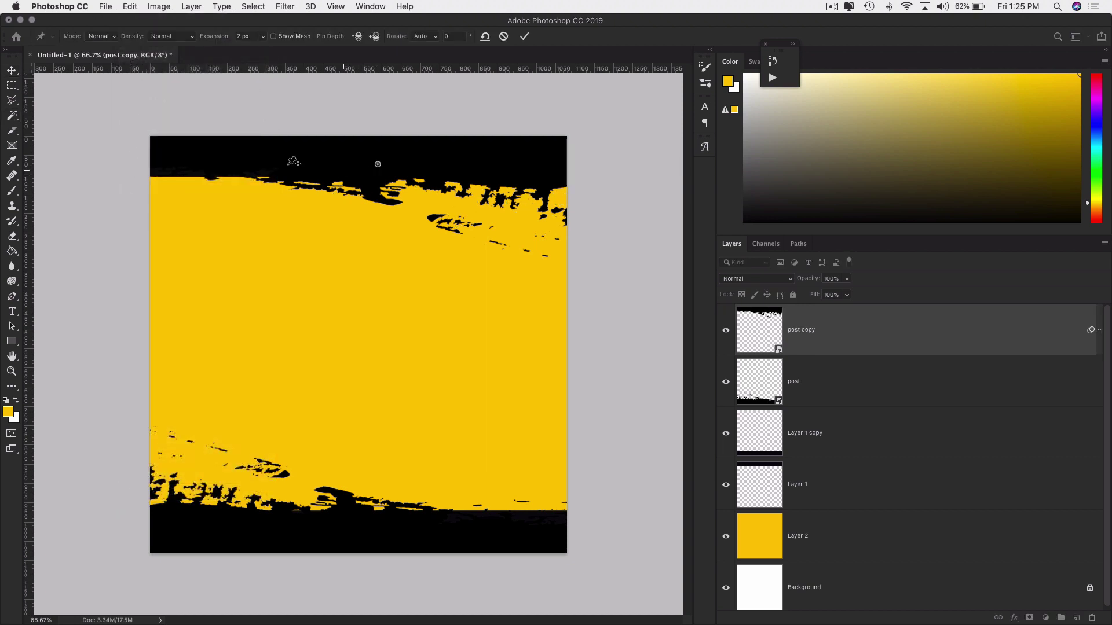
left_click(239, 163)
left_click(536, 167)
left_click_drag(377, 165, 378, 172)
left_click_drag(240, 164, 137, 166)
Pull the right-end warp pin just past the canvas edge, remove the extra middle pin, and apply the Puppet Warp.
left_click(540, 170)
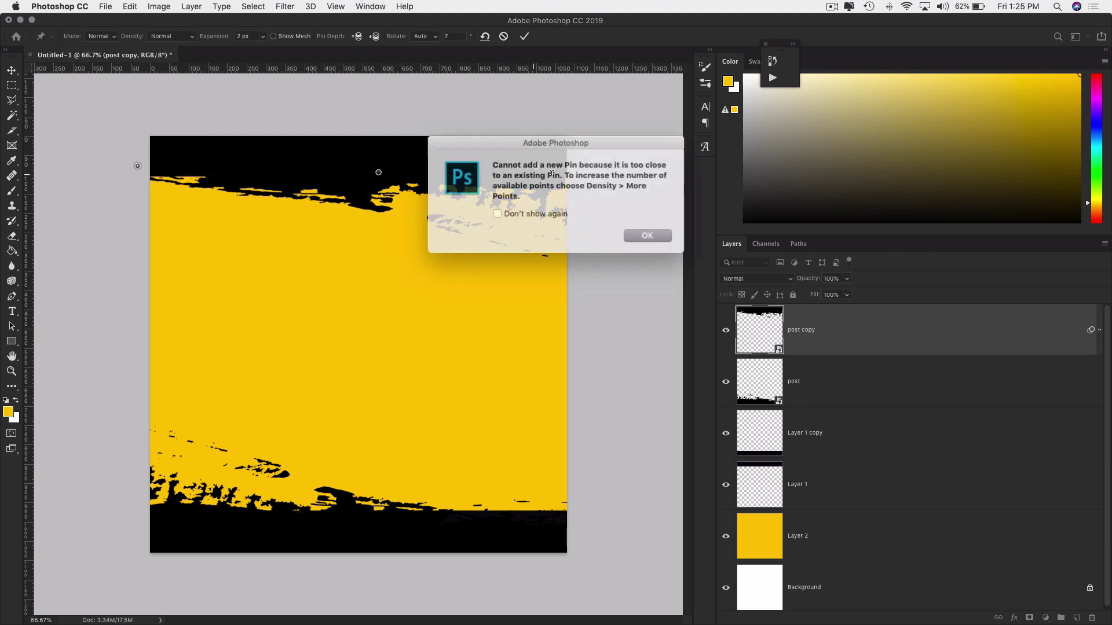
left_click(638, 239)
left_click(541, 171)
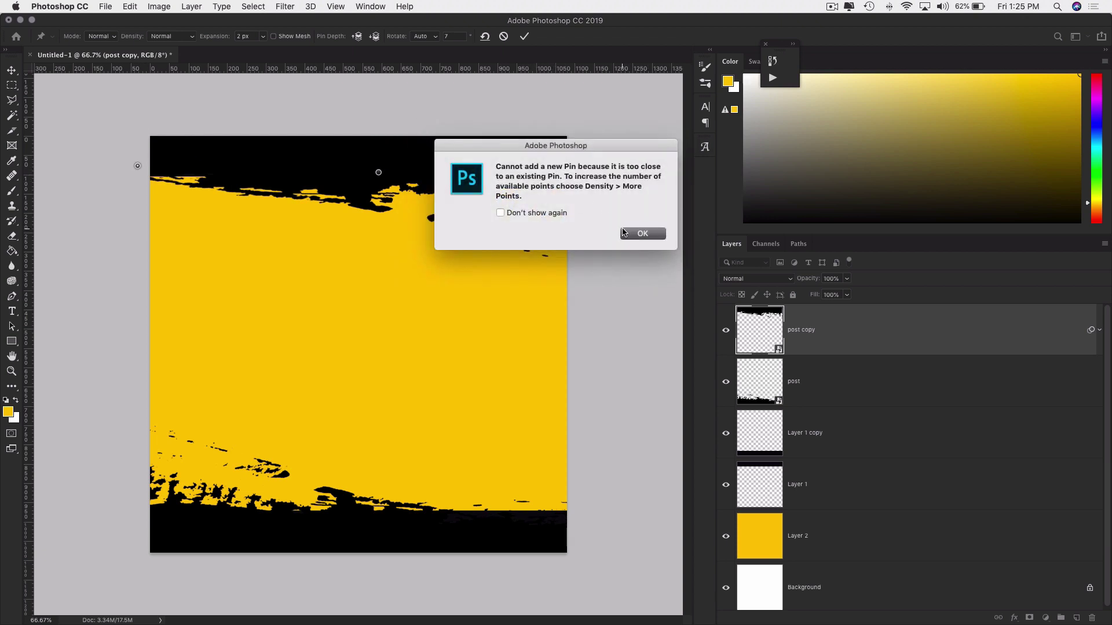
left_click(623, 234)
left_click_drag(536, 167, 574, 170)
mouse_move(384, 197)
left_mouse_down()
mouse_move(364, 181)
mouse_move(395, 201)
left_mouse_up()
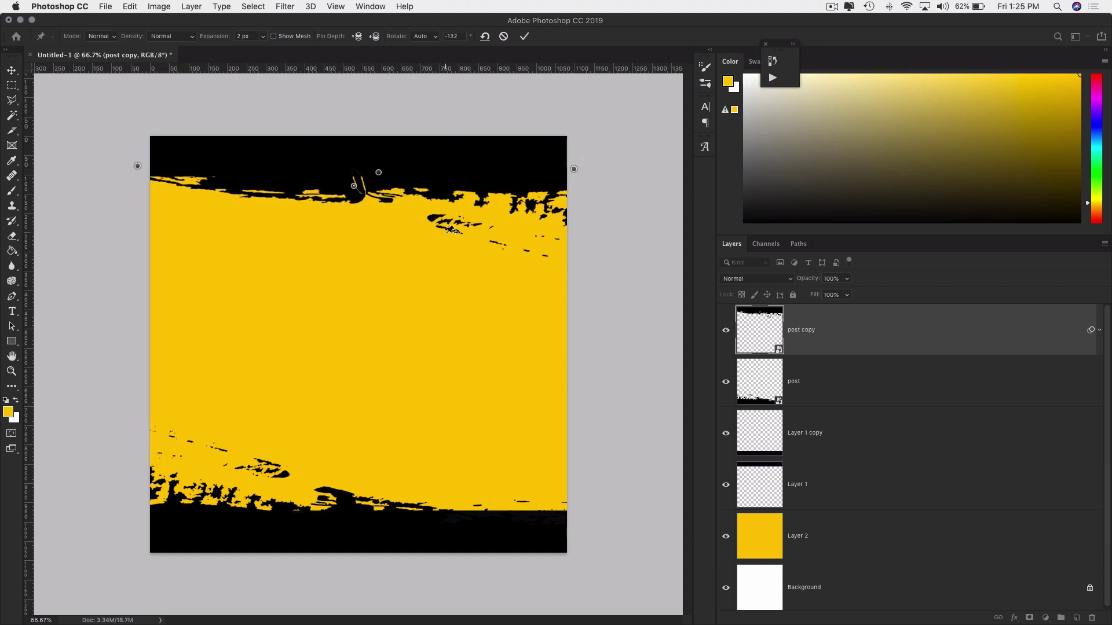
key("BackSpace")
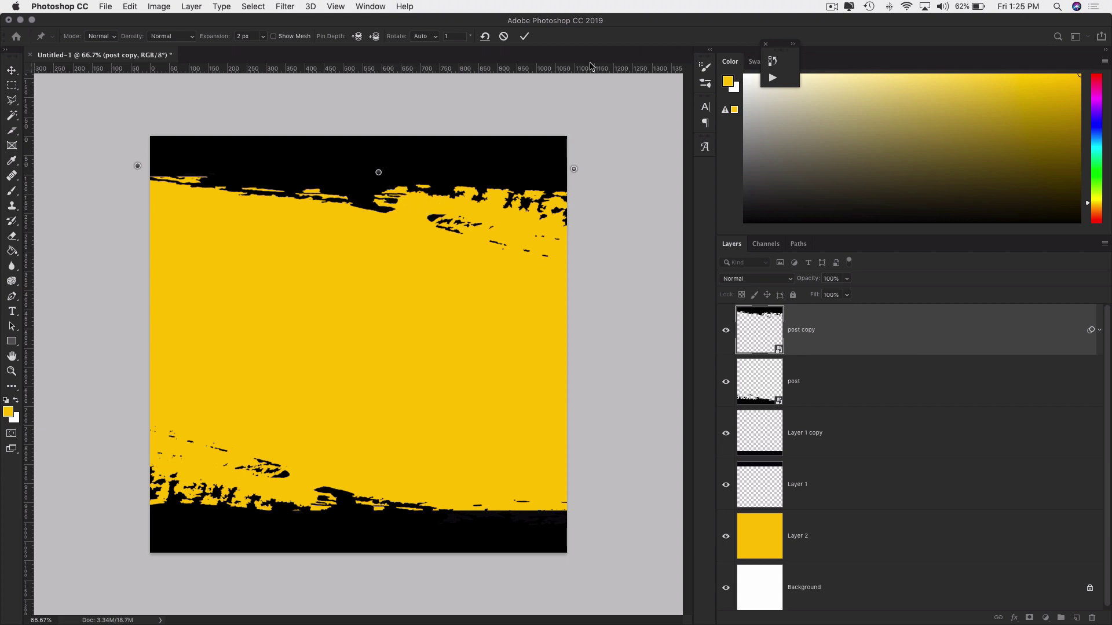
left_click(525, 37)
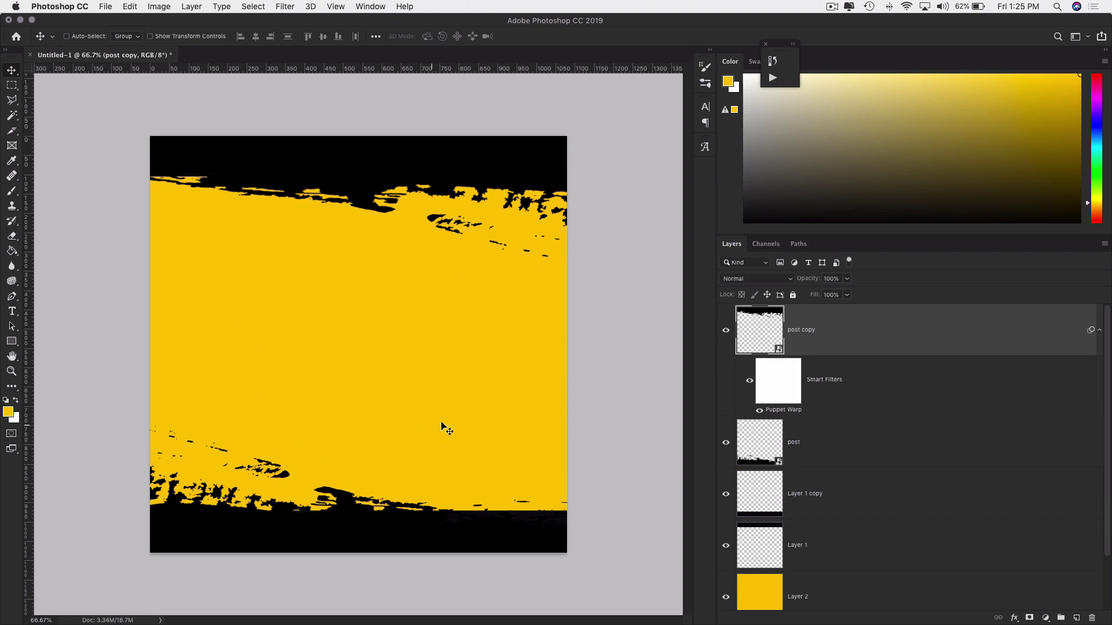
Rasterize the post copy layer together with its Puppet Warp.
key("m")
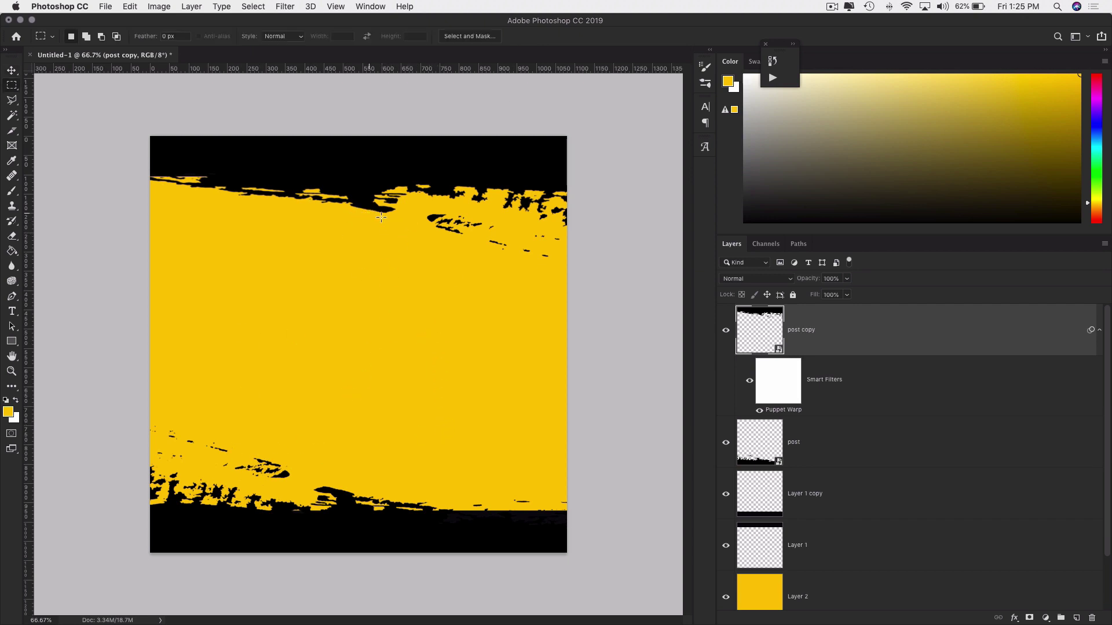
left_click_drag(418, 228, 327, 178)
key("s")
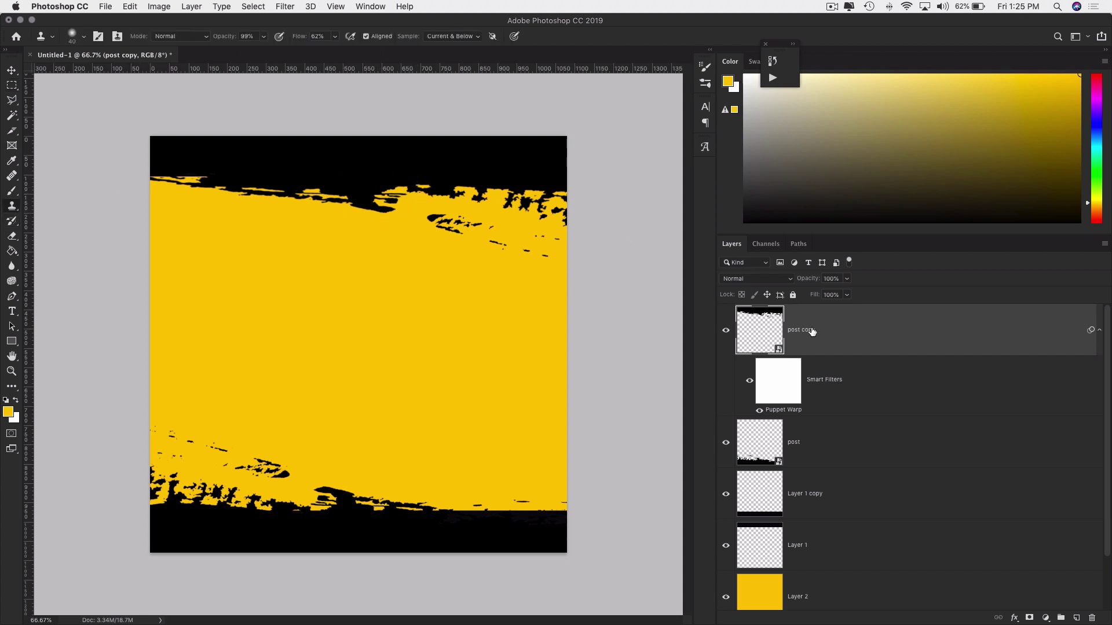
right_click(852, 346)
left_click(897, 322)
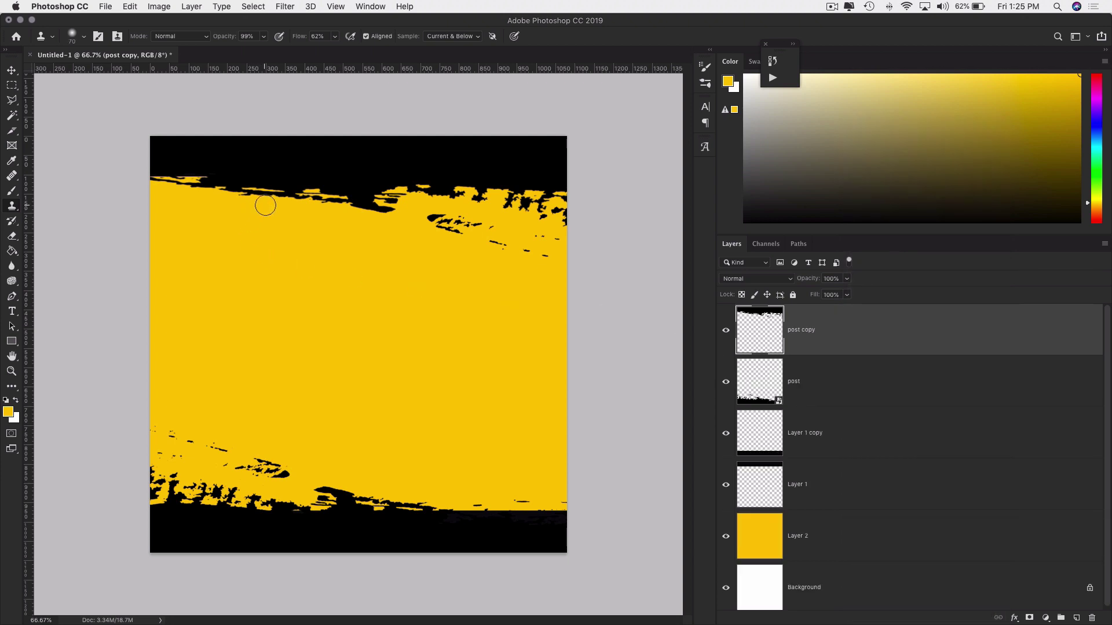
Enlarge the Clone Stamp brush to 175 px and try it on the upper brush edge.
key("bracketright")
key("bracketright")
key("bracketright")
key("bracketright")
key("bracketright")
key("bracketright")
key("bracketright")
key("bracketright")
key("bracketright")
left_click(12, 206)
left_click(335, 214)
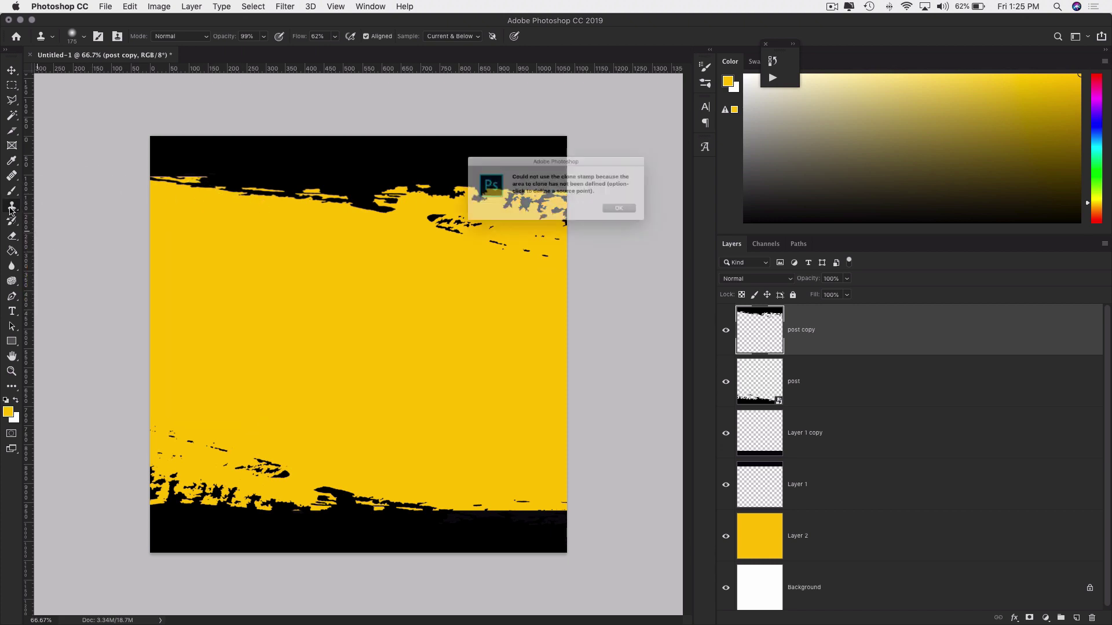
key("Return")
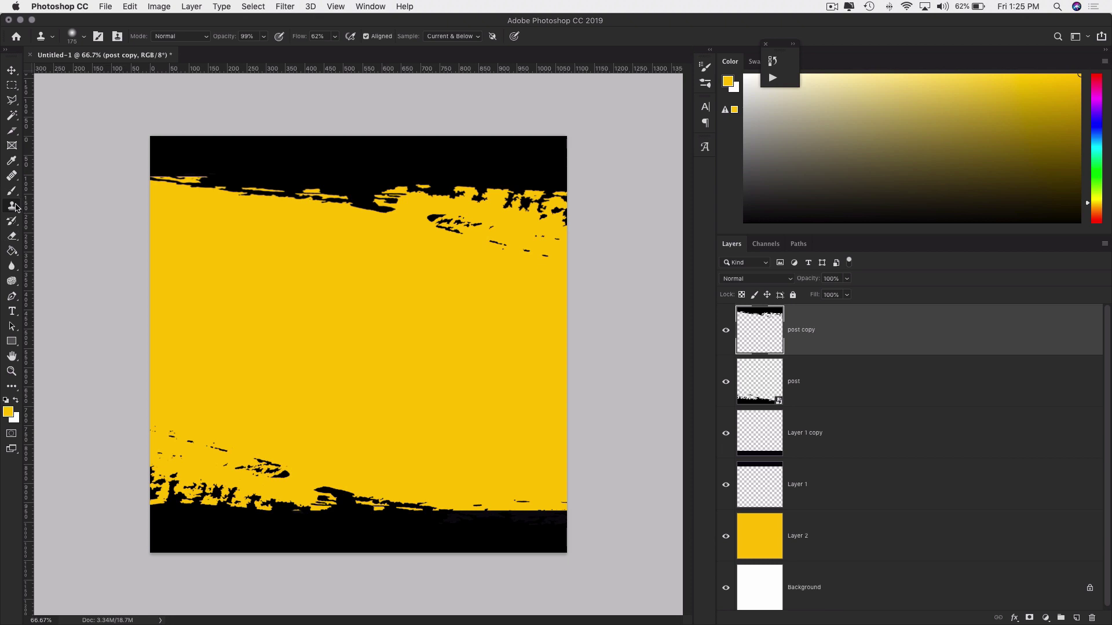
Try painting on the upper brush edge with an enlarged History Brush.
left_click(11, 222)
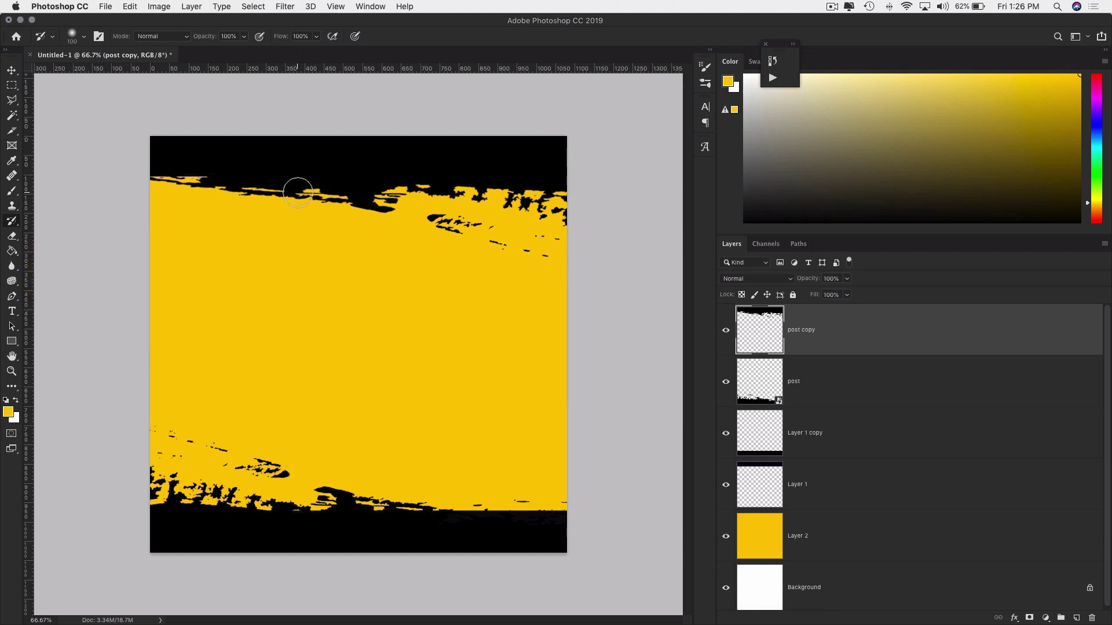
key("bracketright")
key("bracketright")
key("bracketright")
key("bracketright")
key("bracketright")
key("bracketright")
left_click(259, 184)
Clone the thin left part of the upper brush edge over its middle and right parts with the Clone Stamp.
left_click(12, 206)
left_click(266, 186, "alt")
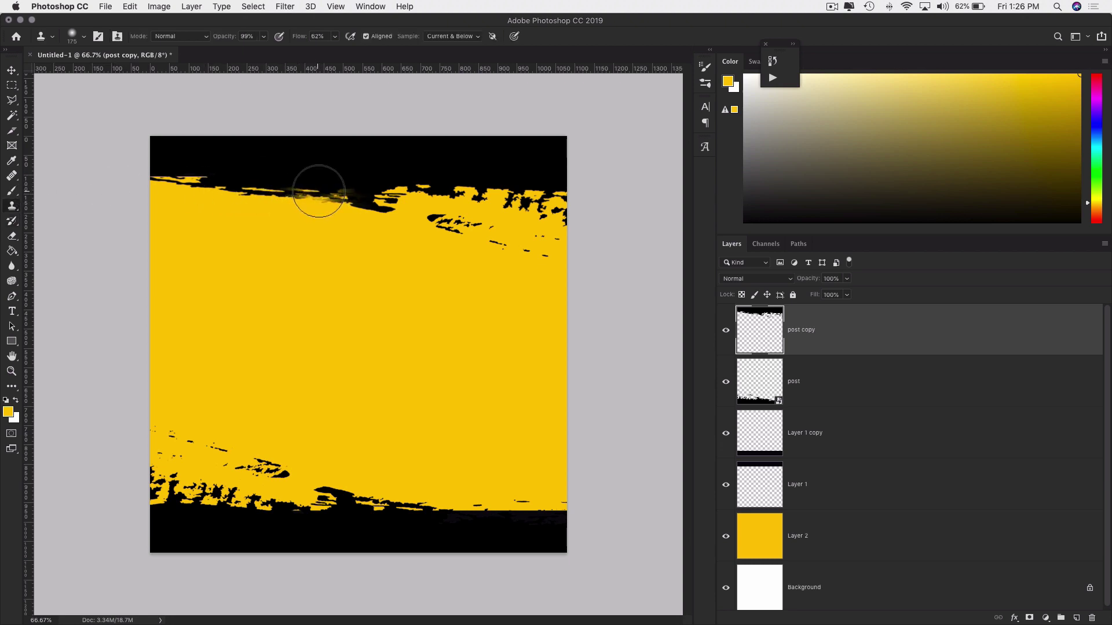
mouse_move(315, 191)
left_mouse_down()
mouse_move(398, 191)
mouse_move(255, 185)
mouse_move(343, 194)
mouse_move(417, 181)
mouse_move(276, 181)
mouse_move(381, 197)
mouse_move(452, 186)
mouse_move(300, 197)
left_mouse_up()
left_click(272, 189, "alt")
left_click_drag(473, 194, 504, 197)
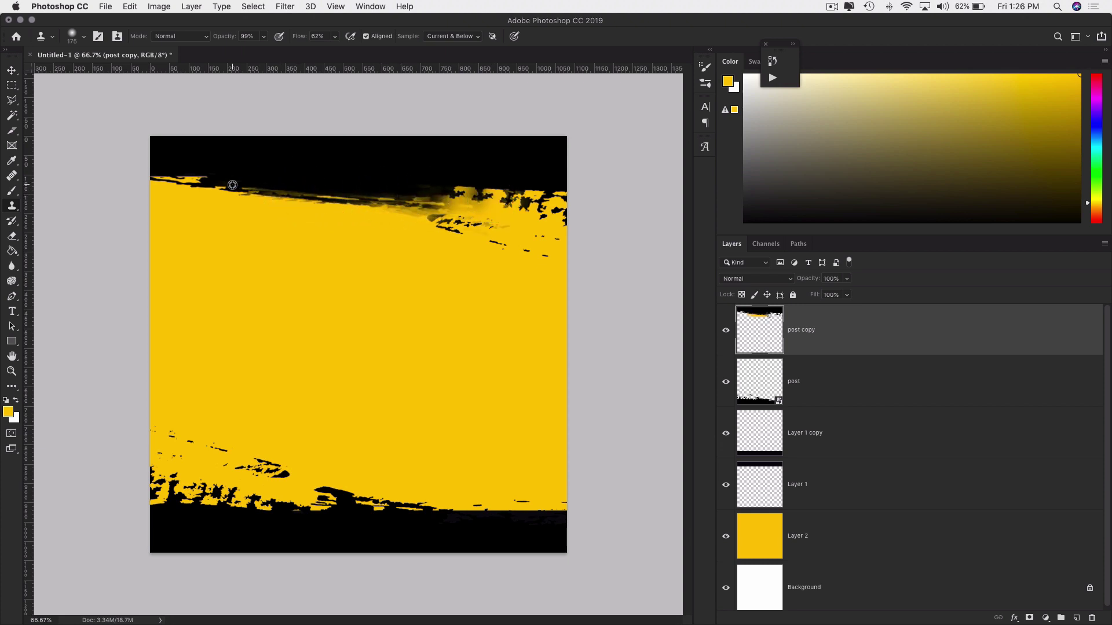
Try one more clone stroke along the upper edge, and undo all cloning back to the unrasterized Puppet Warp layer.
key("alt+super+z")
mouse_move(355, 179)
left_mouse_down()
mouse_move(447, 185)
mouse_move(429, 186)
mouse_move(445, 197)
left_mouse_up()
key("alt+super+z")
key("alt+super+z")
key("alt+super+z")
key("alt+super+z")
key("alt+super+z")
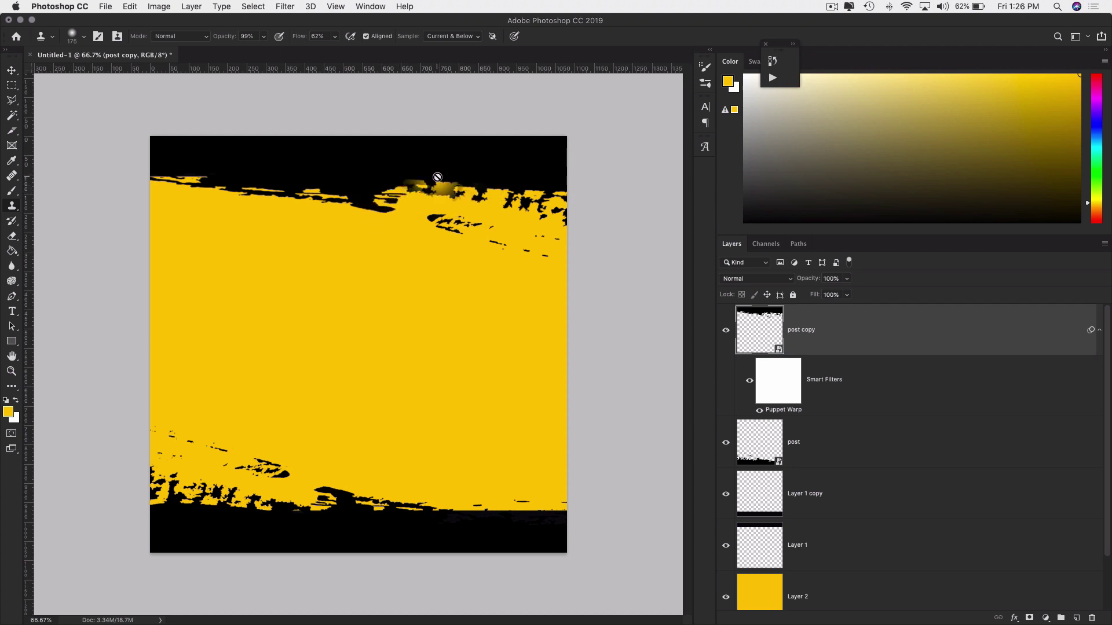
Rasterize the warped post copy smart object so that it can be clone stamped.
left_click(417, 184)
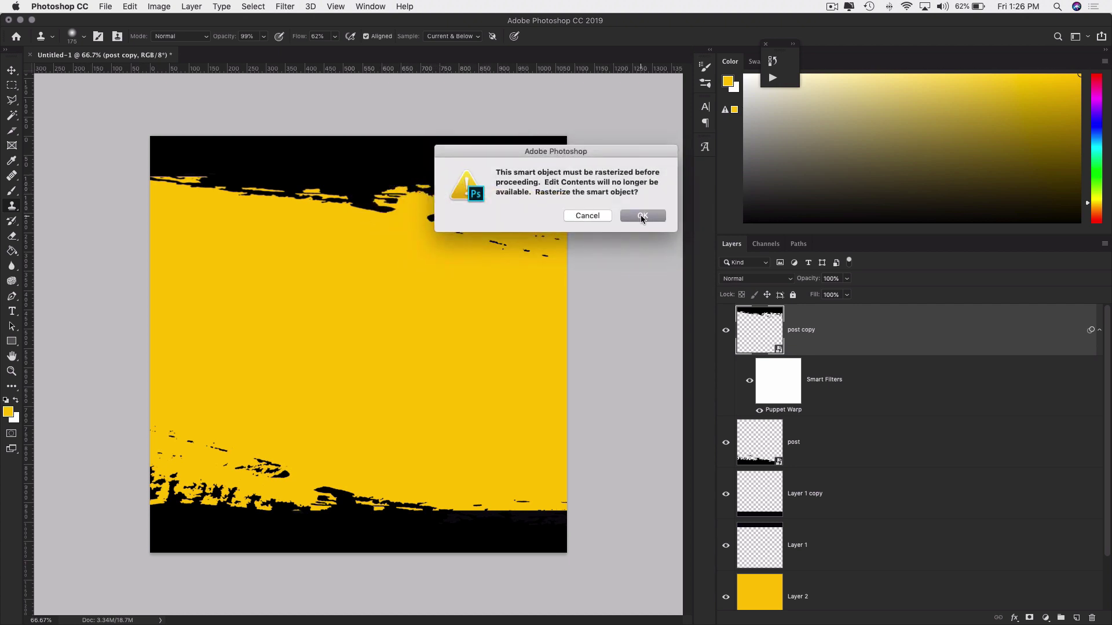
left_click(642, 216)
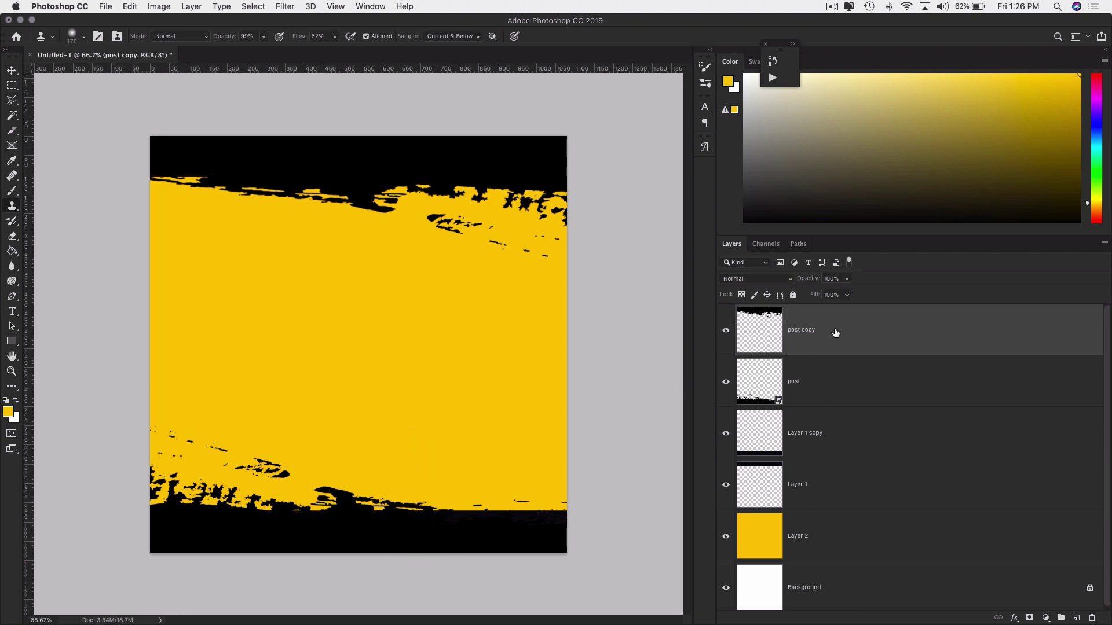
Lasso the bulky middle part of the upper brush edge on the post copy layer, delete it, and clear the selection.
key("l")
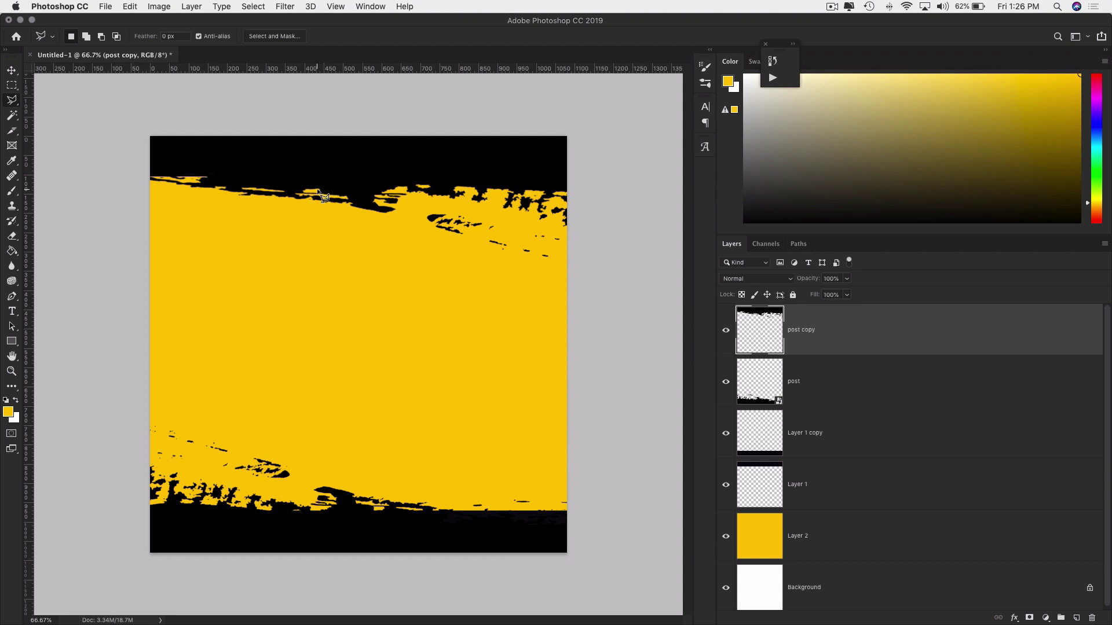
left_click_drag(319, 190, 393, 186)
left_click_drag(314, 192, 314, 190)
key("Delete")
key("ctrl+d")
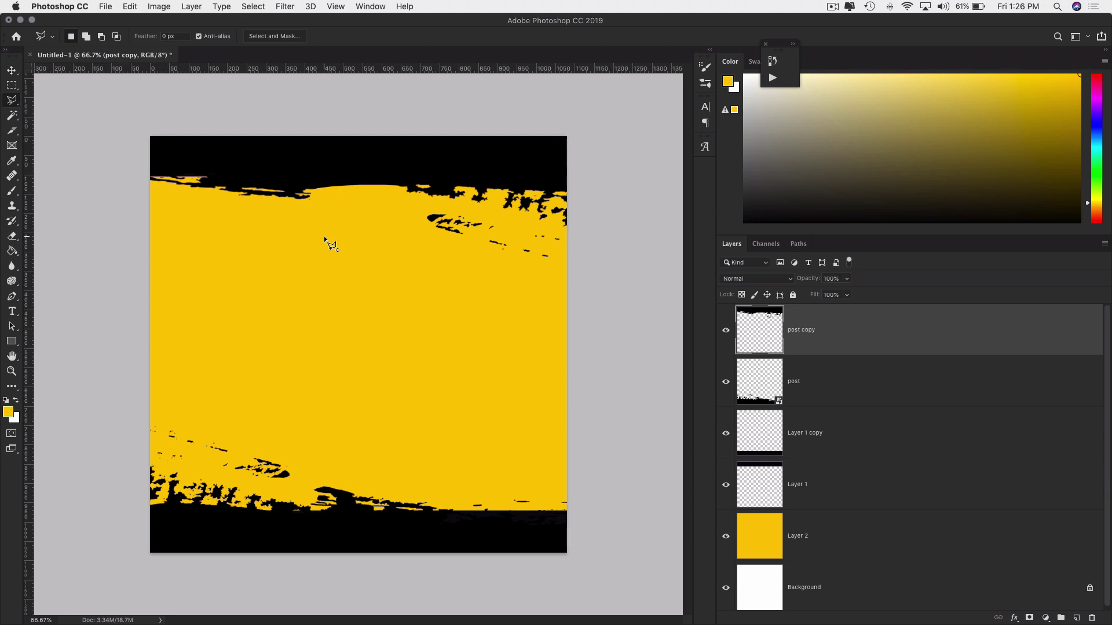
left_click(311, 193)
left_click(321, 216)
left_click(388, 234)
left_click(414, 219)
left_click(407, 187)
left_click(311, 192)
Rasterize the post layer and copy a rectangular piece of its thin lower brush edge onto a new layer.
key("m")
left_click_drag(363, 488, 478, 525)
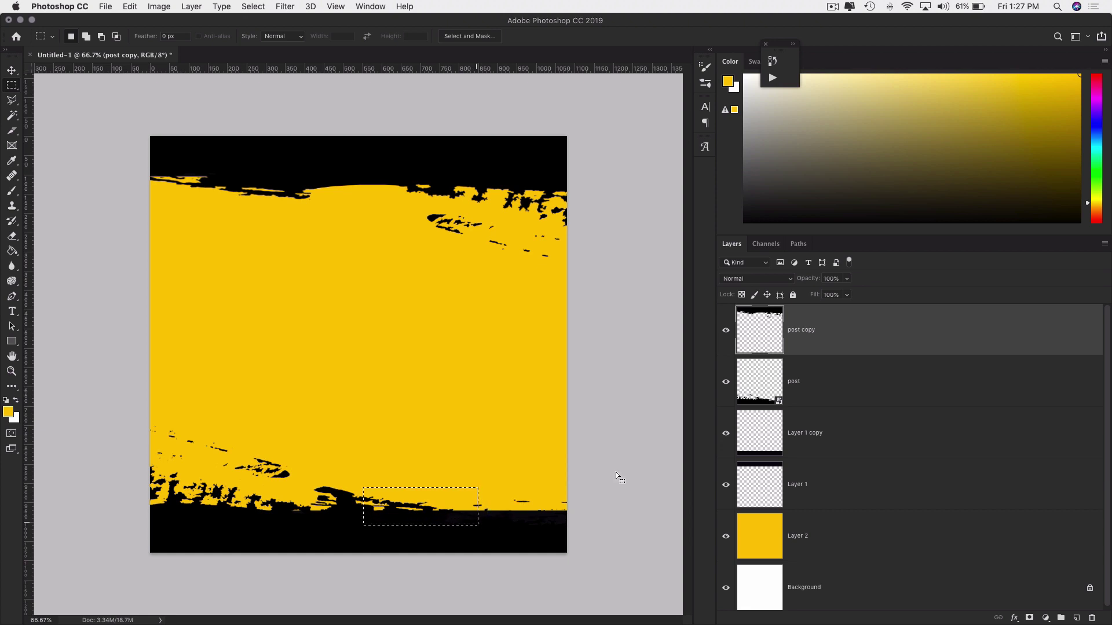
left_click(836, 388)
right_click(844, 390)
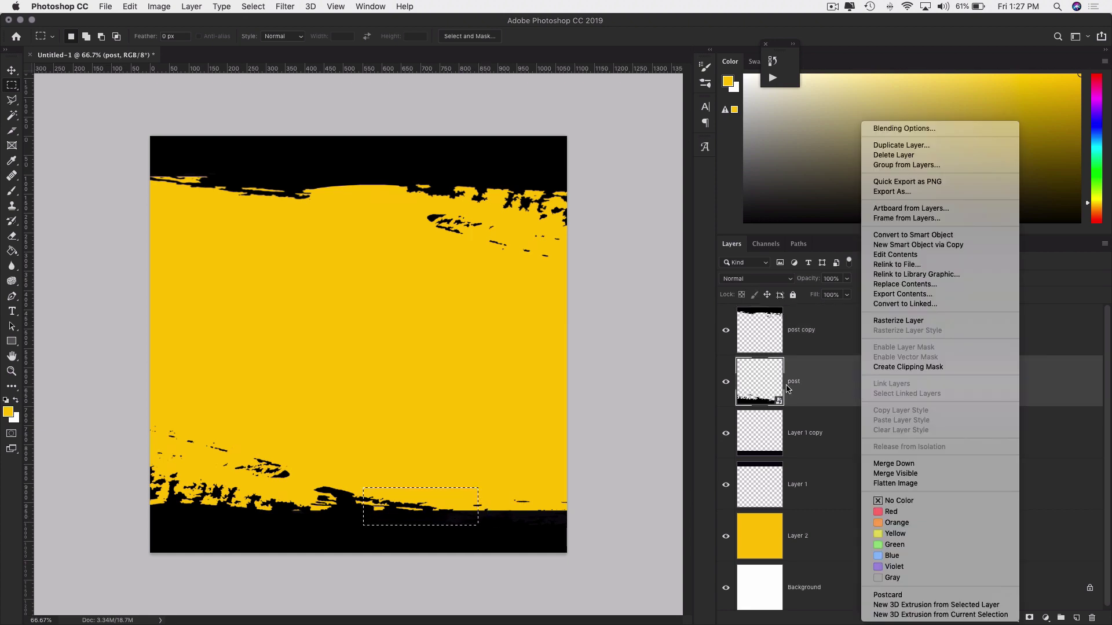
left_click(901, 321)
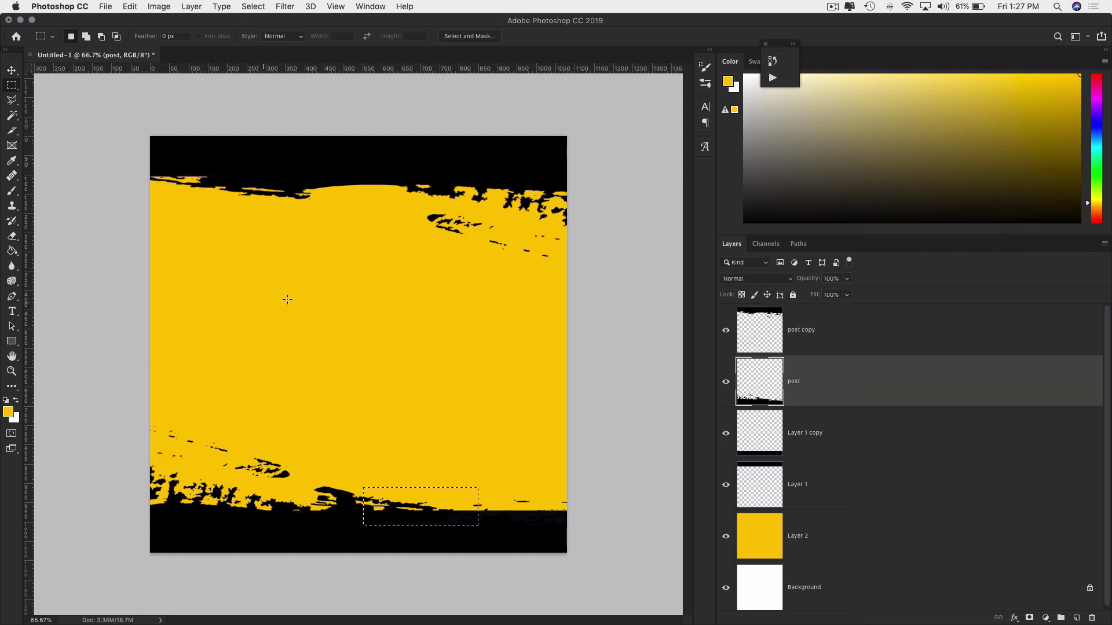
key("ctrl+v")
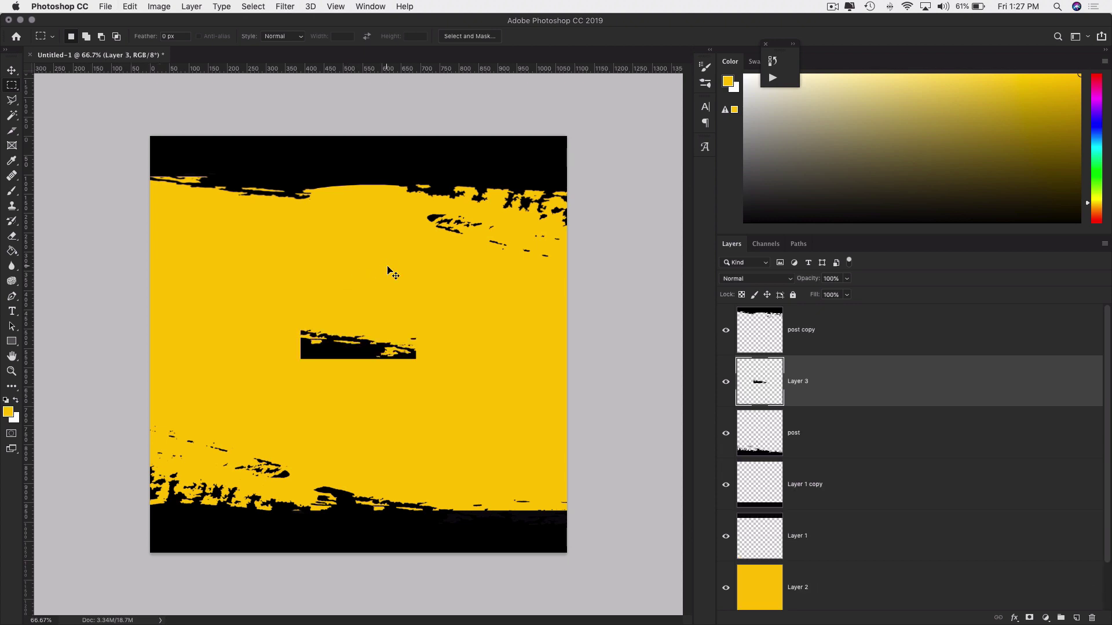
Flip the pasted brush piece both ways to -100% width and height, and place it in the gap of the upper edge.
key("ctrl+t")
left_click_drag(372, 300, 308, 419)
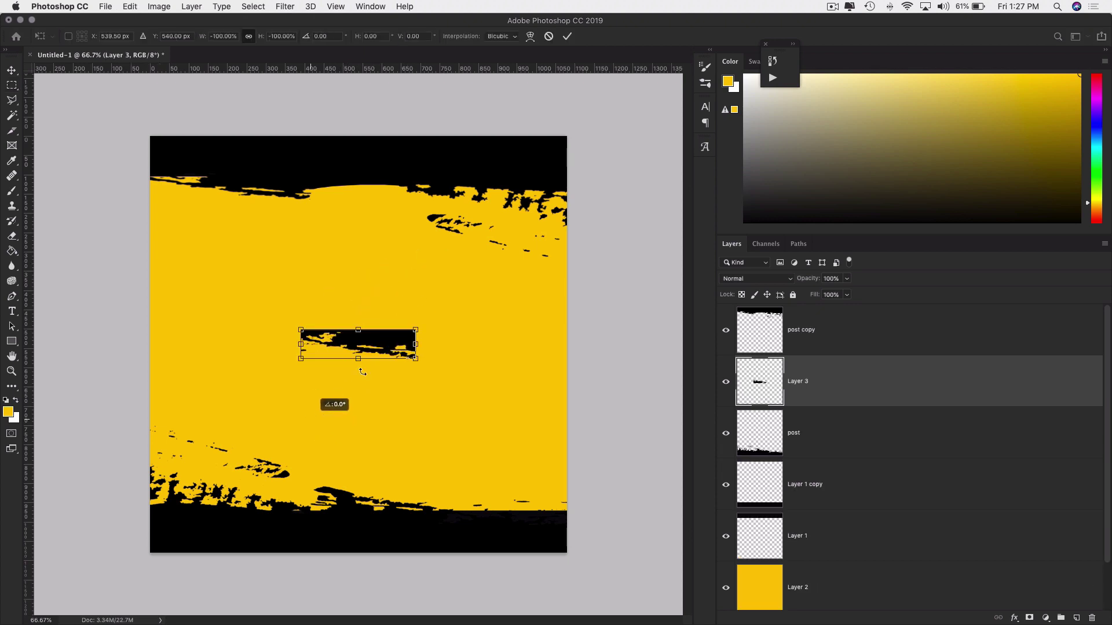
left_click_drag(390, 328, 380, 173)
left_click(567, 36)
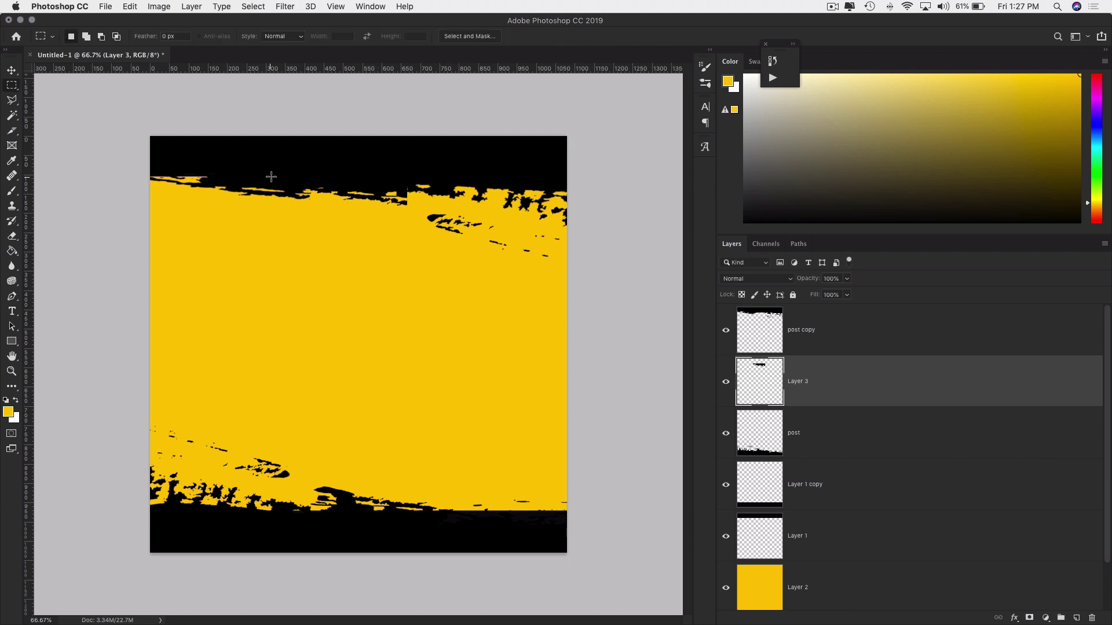
Puppet Warp the brush piece on Layer 3 so both its ends blend into the neighbouring upper brush edge.
left_click(129, 7)
left_click(174, 228)
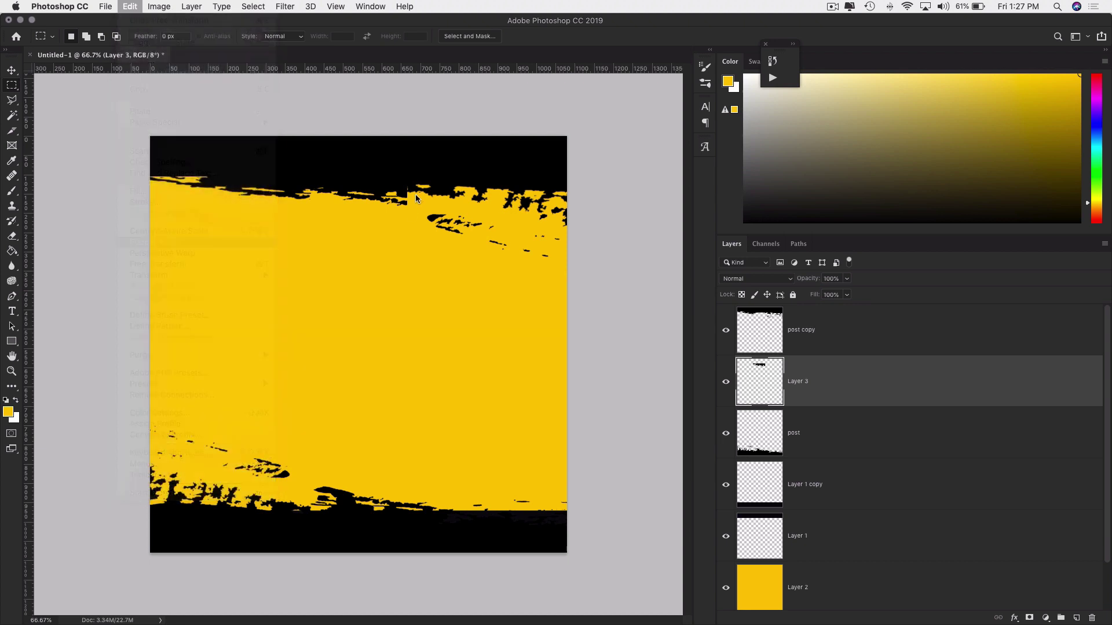
mouse_move(407, 198)
left_mouse_down()
mouse_move(412, 176)
mouse_move(405, 200)
mouse_move(411, 189)
left_mouse_up()
left_click(332, 191)
left_click(371, 188)
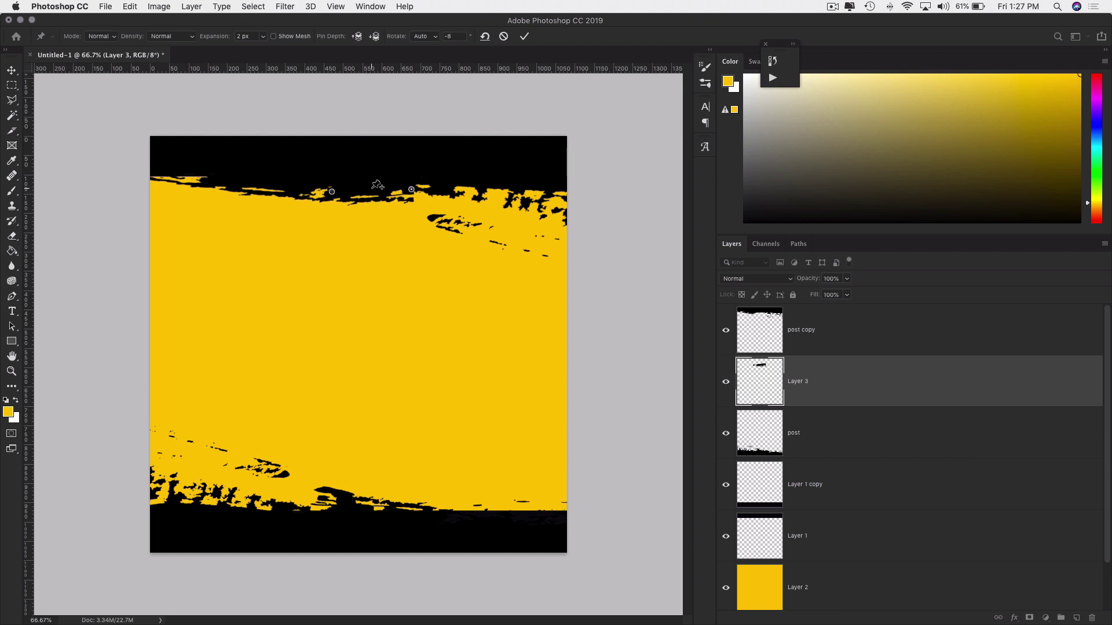
left_click_drag(332, 191, 313, 190)
left_click(524, 36)
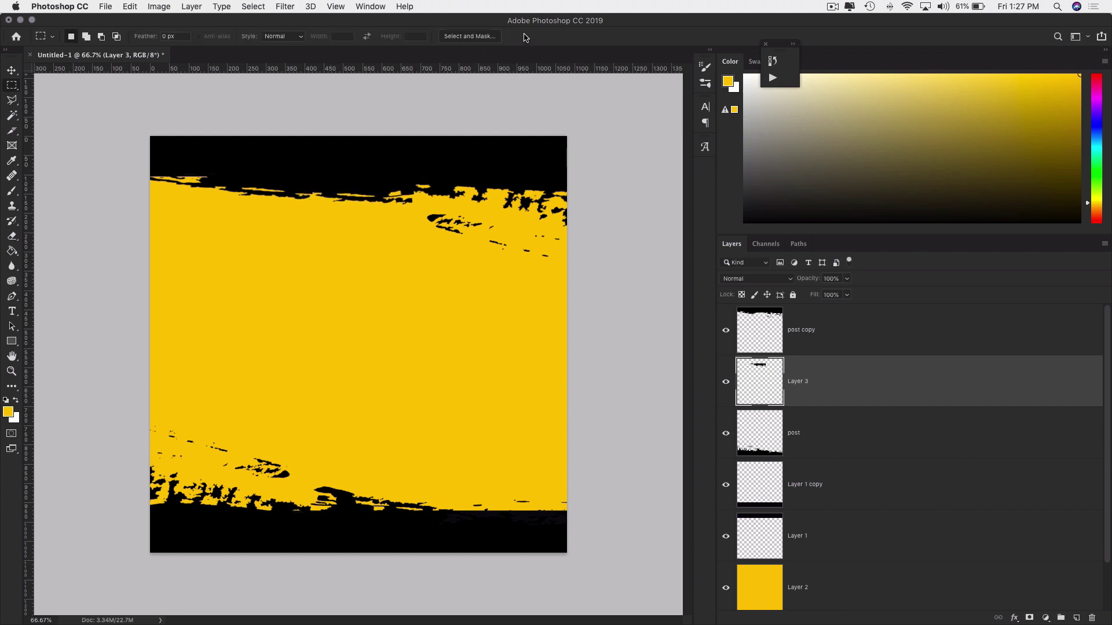
Lasso and delete the stray brush specks below the right part of the upper edge on the post copy layer.
key("l")
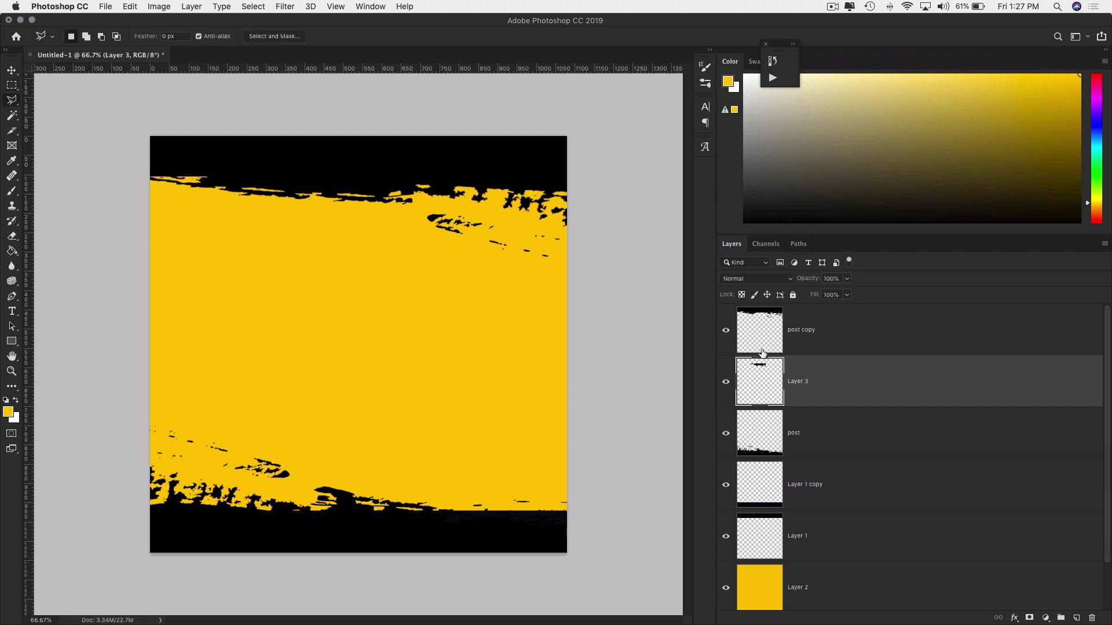
left_click(861, 346)
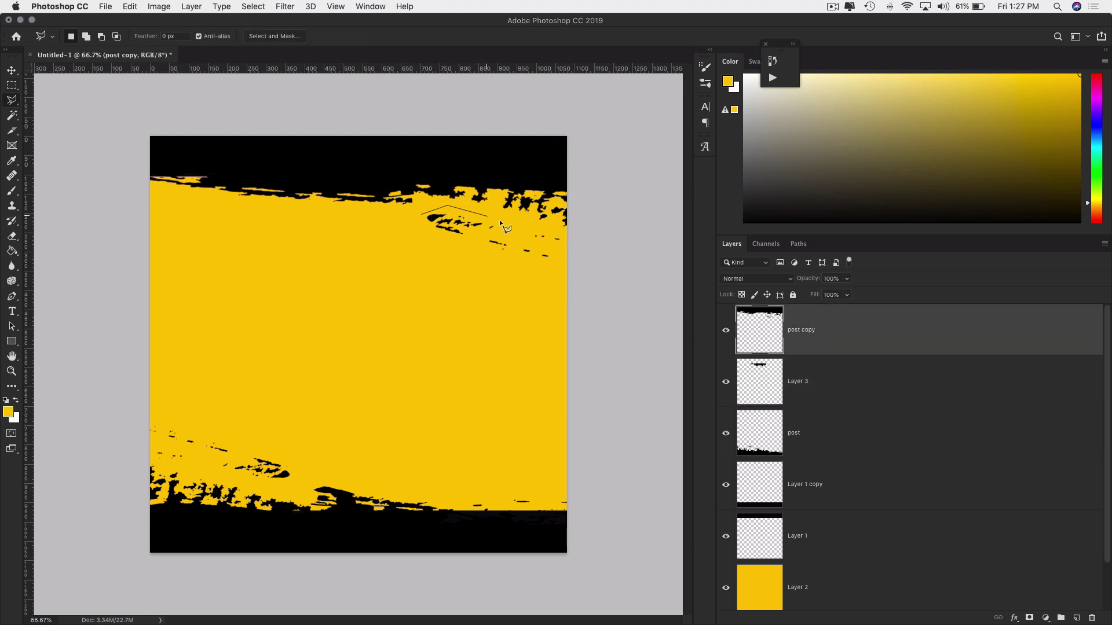
left_click(565, 289)
left_click(415, 277)
double_click(380, 249)
key("BackSpace")
key("super+d")
Hide the yellow Layer 2 and the white Background so the middle of the frame is transparent.
left_click(727, 594)
scroll(783, 410, "down", 2)
left_click(726, 586)
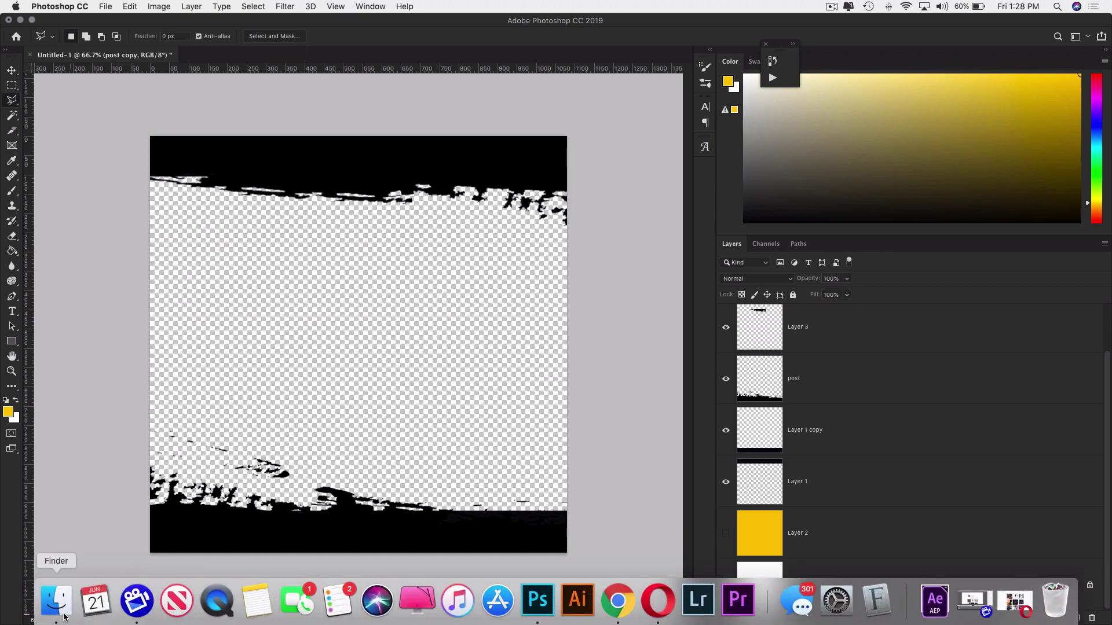
Place the logo file from Finder into the document over the upper black band.
left_click(56, 604)
left_click_drag(602, 159, 311, 239)
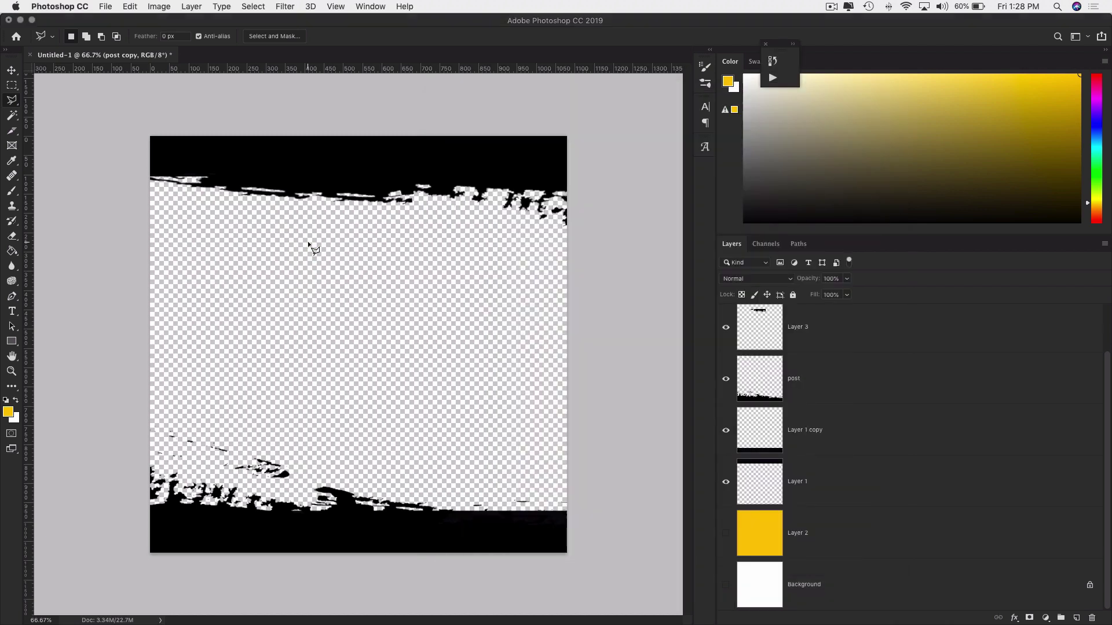
left_click_drag(361, 303, 388, 222)
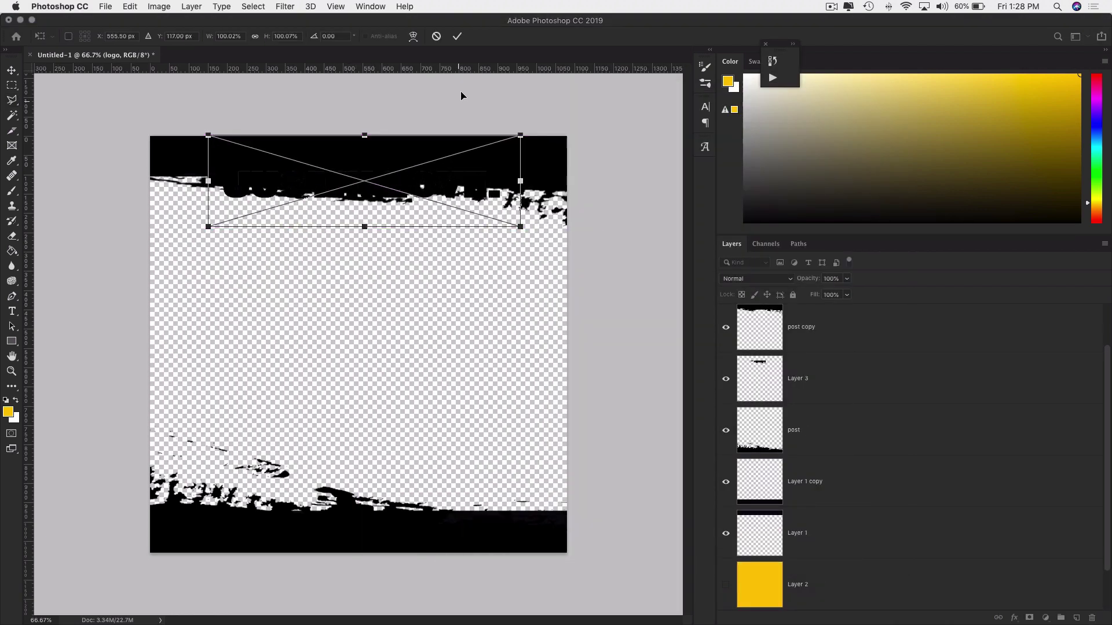
left_click(457, 36)
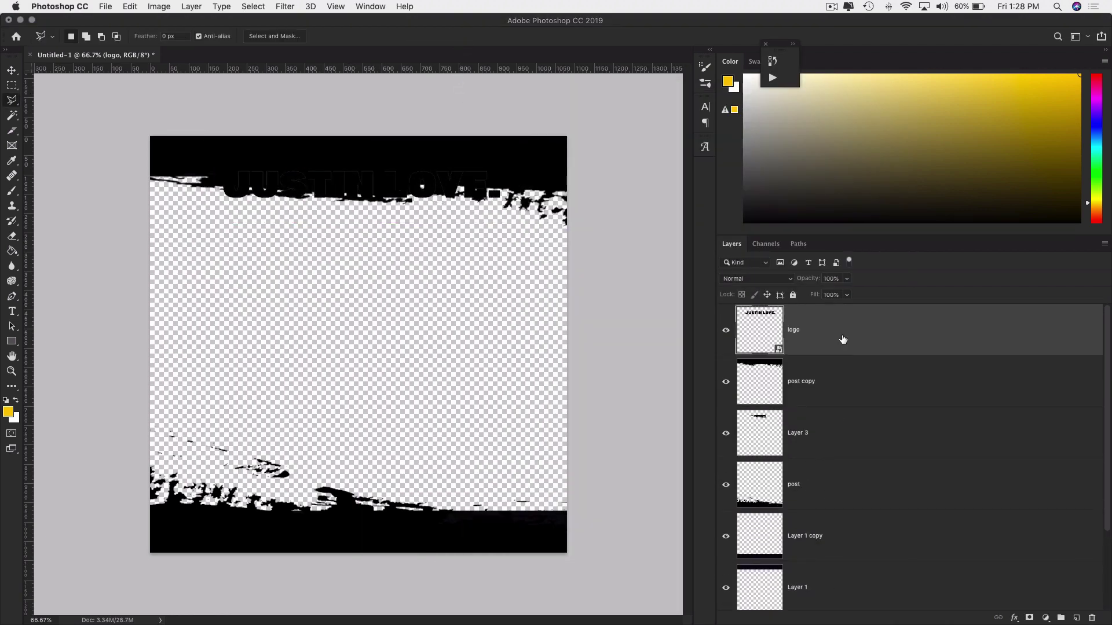
Apply a white Color Overlay at 100% opacity to the logo layer.
double_click(843, 339)
left_click(538, 396)
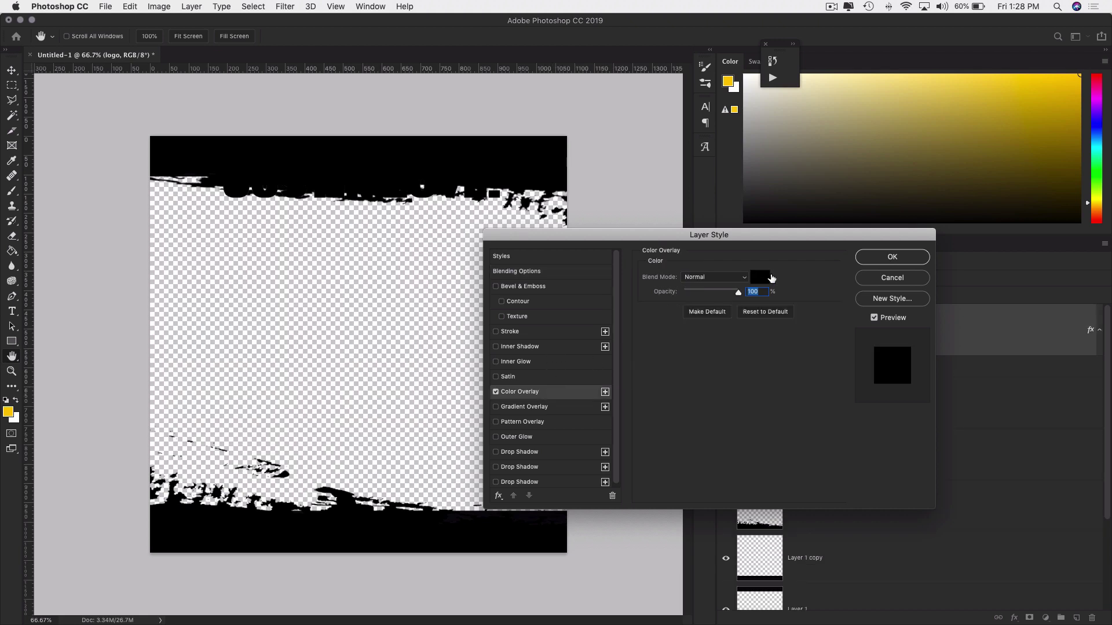
left_click(770, 276)
left_click(583, 174)
left_click(831, 168)
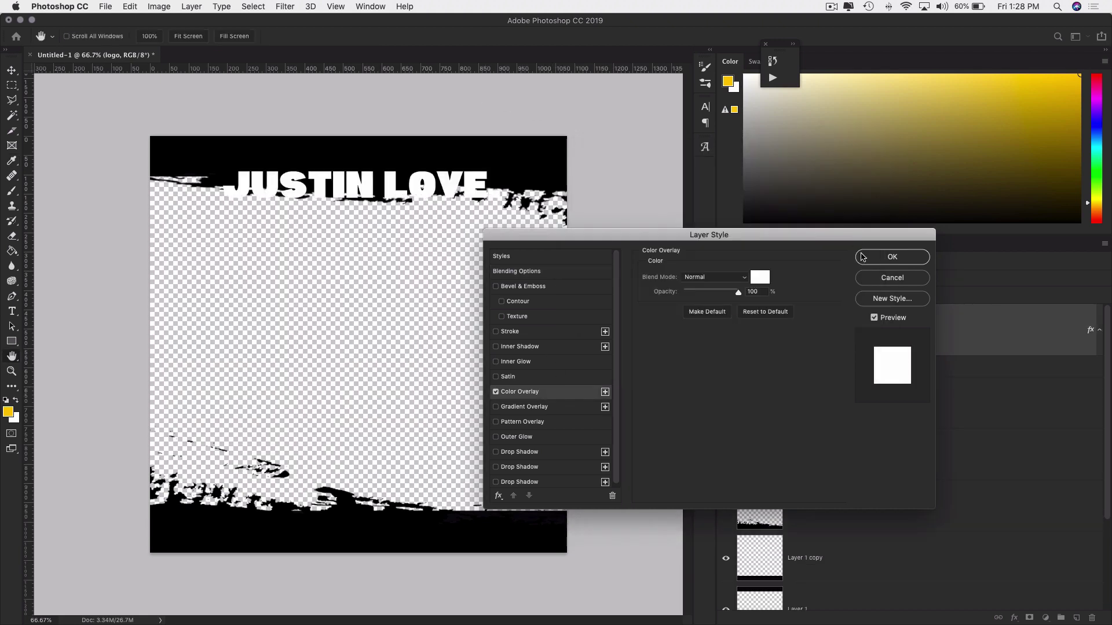
key("Return")
Scale the logo down and centre it within the upper black band.
key("ctrl+t")
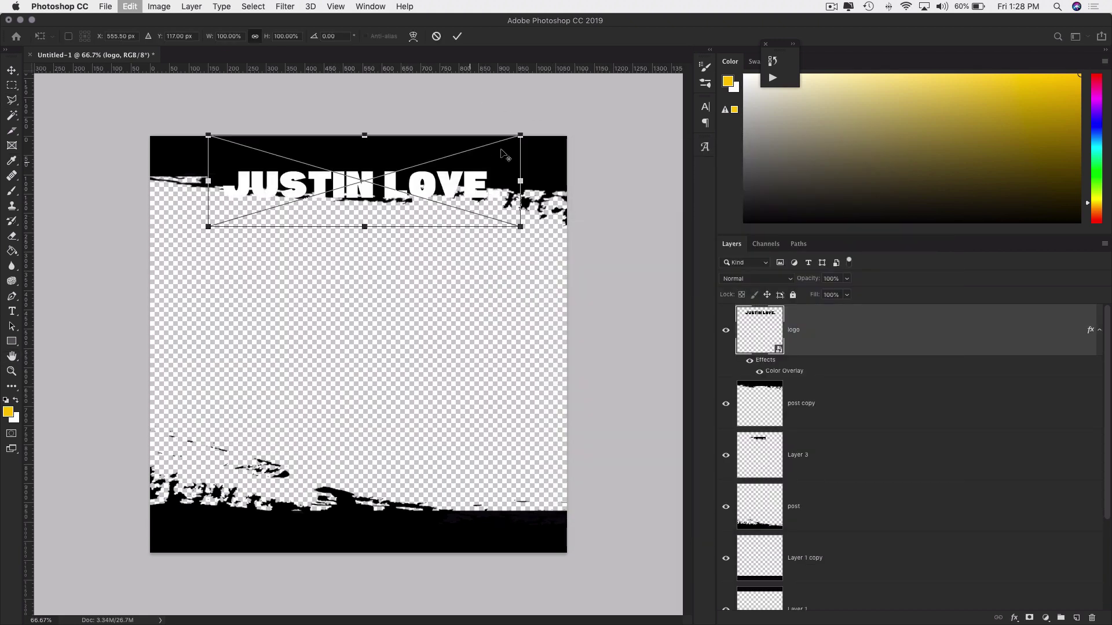
left_click_drag(515, 137, 430, 158)
left_click(457, 35)
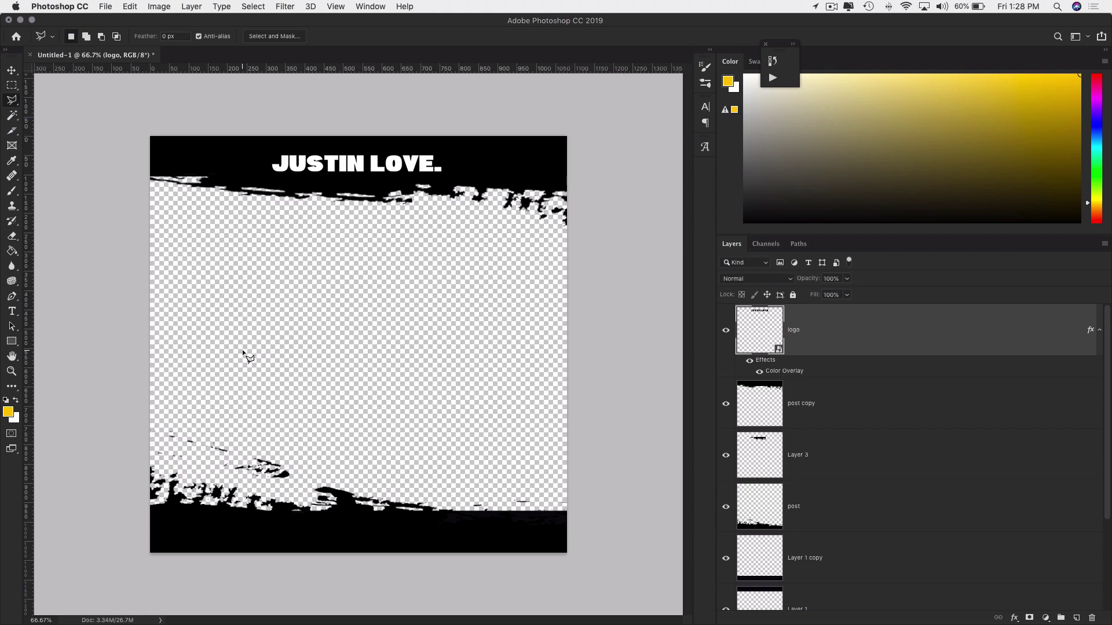
Place the Run-Away title image from Finder into the document over the lower black band.
left_click(56, 601)
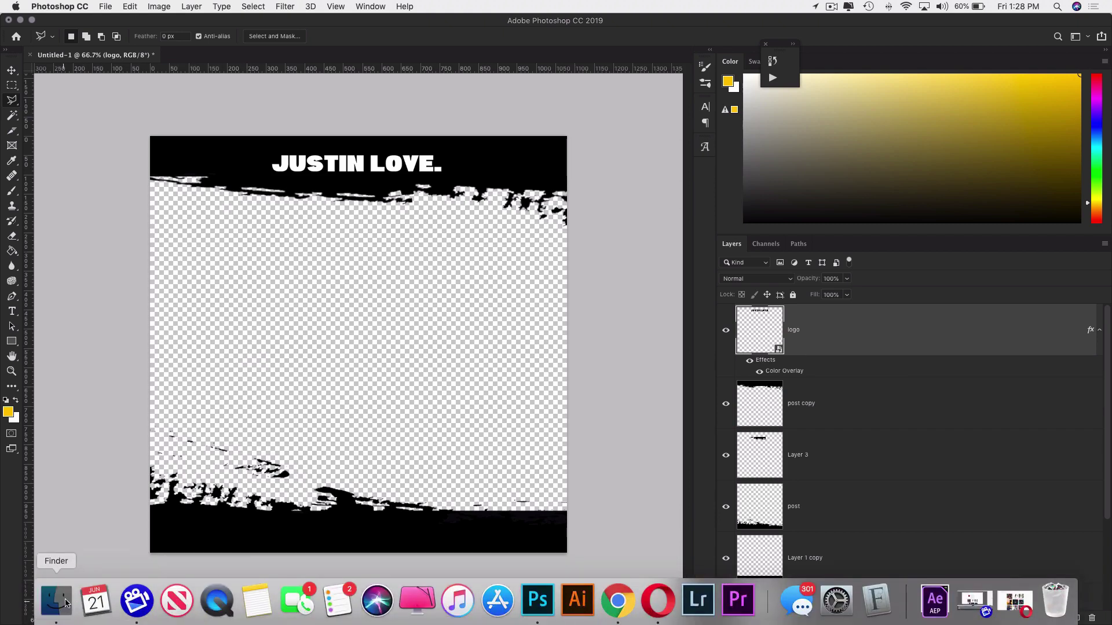
left_click_drag(733, 151, 301, 405)
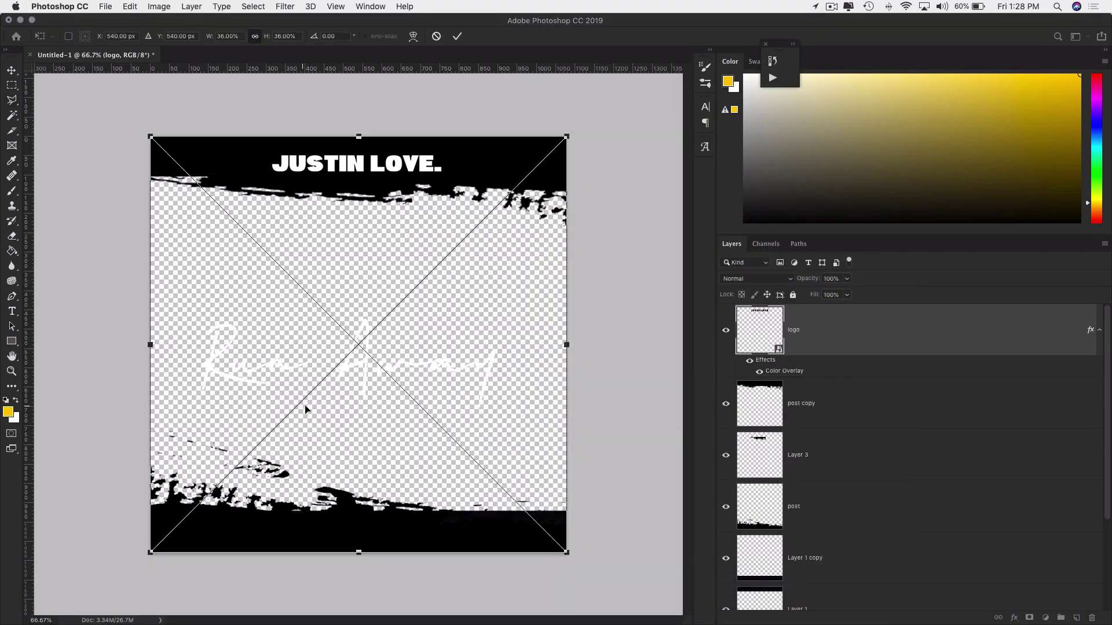
left_click_drag(456, 359, 466, 495)
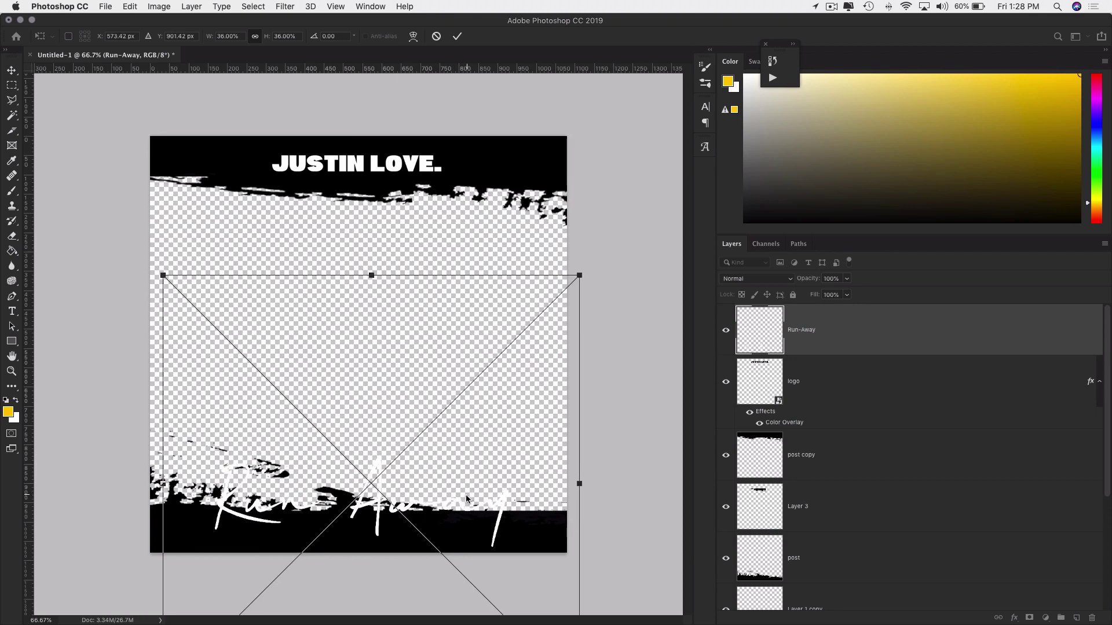
left_click(457, 36)
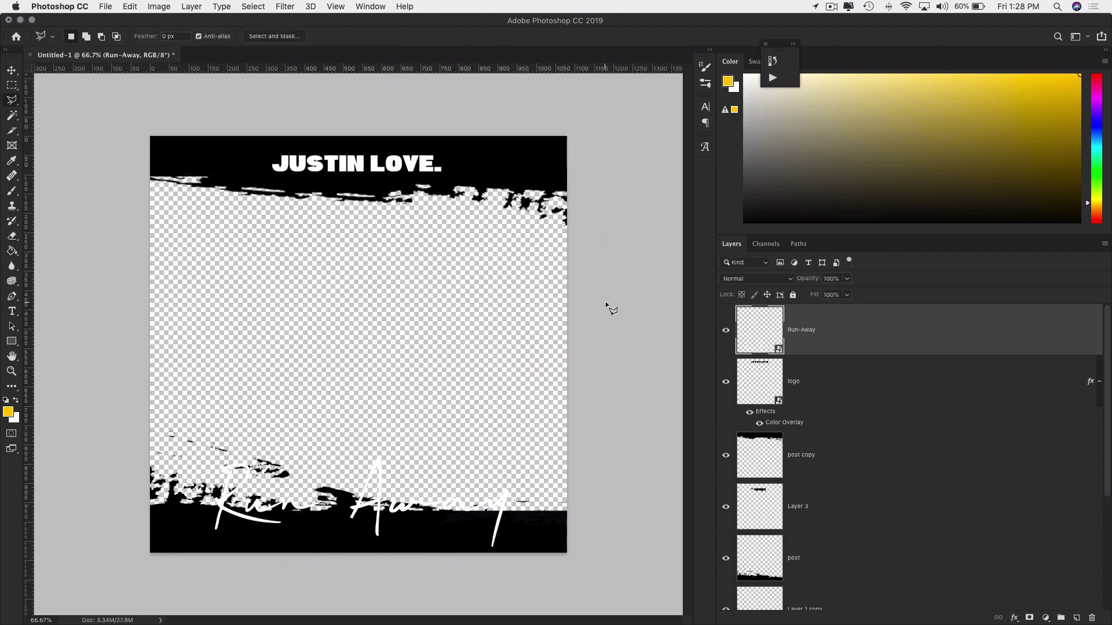
Raise the post and Layer 1 copy layers together so the lower black band backs the whole Run Away title.
scroll(796, 391, "down", 3)
left_click(831, 433)
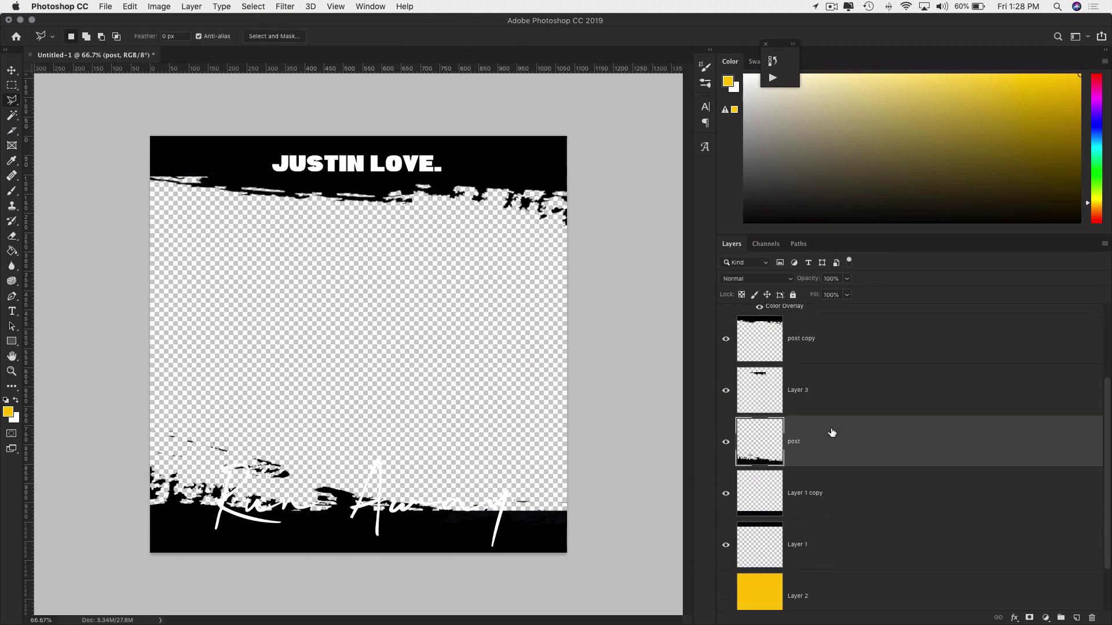
left_click(828, 493, "shift")
key("v")
left_click_drag(512, 501, 526, 467)
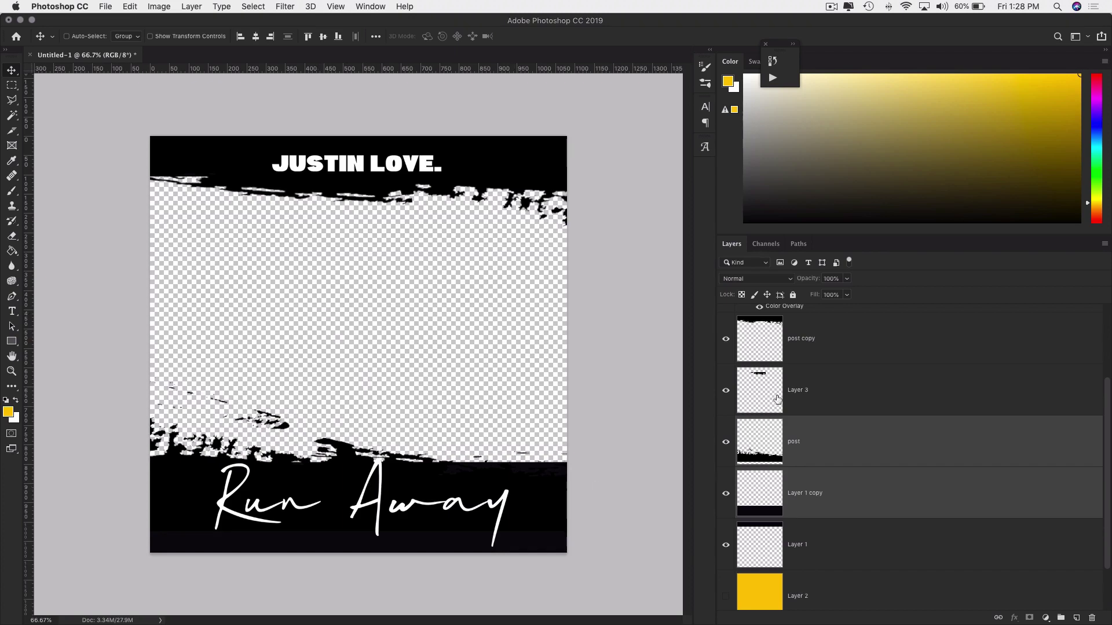
Scale the Run-Away title down and centre it within the lower black band.
scroll(848, 433, "up", 3)
left_click(840, 337)
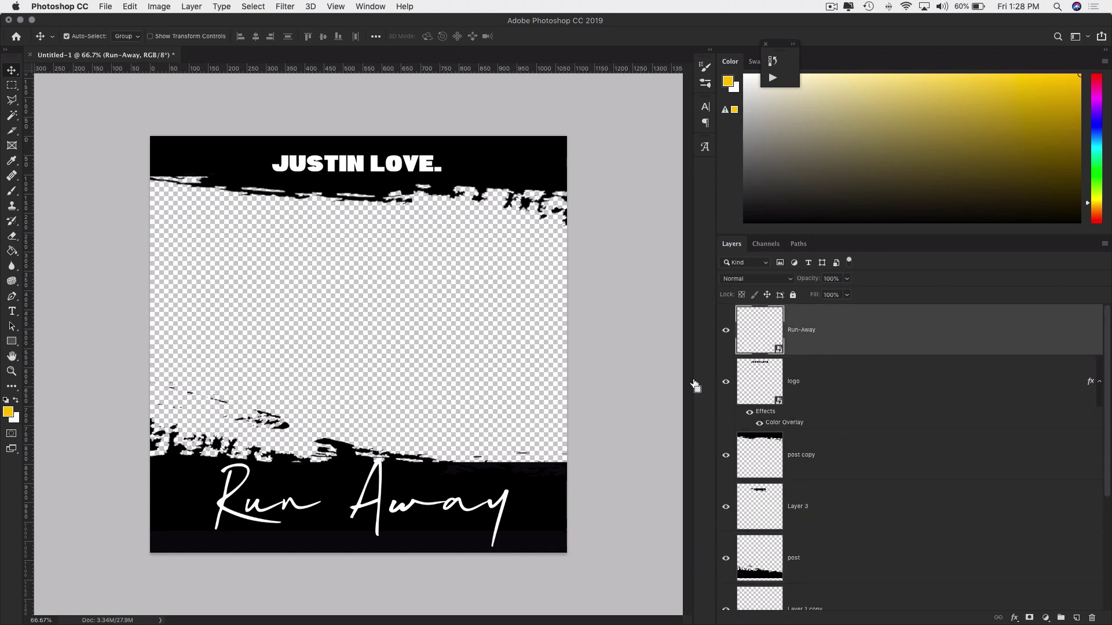
key("super+t")
left_click_drag(580, 274, 531, 330)
left_click(456, 36)
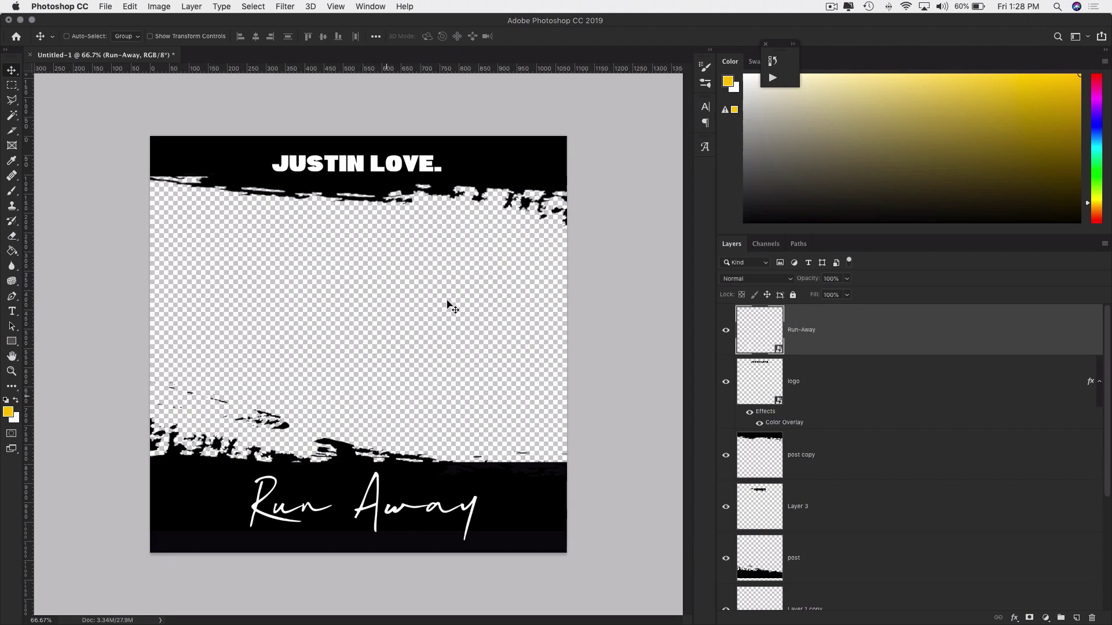
left_click(841, 386, "super")
left_click(772, 404, "super")
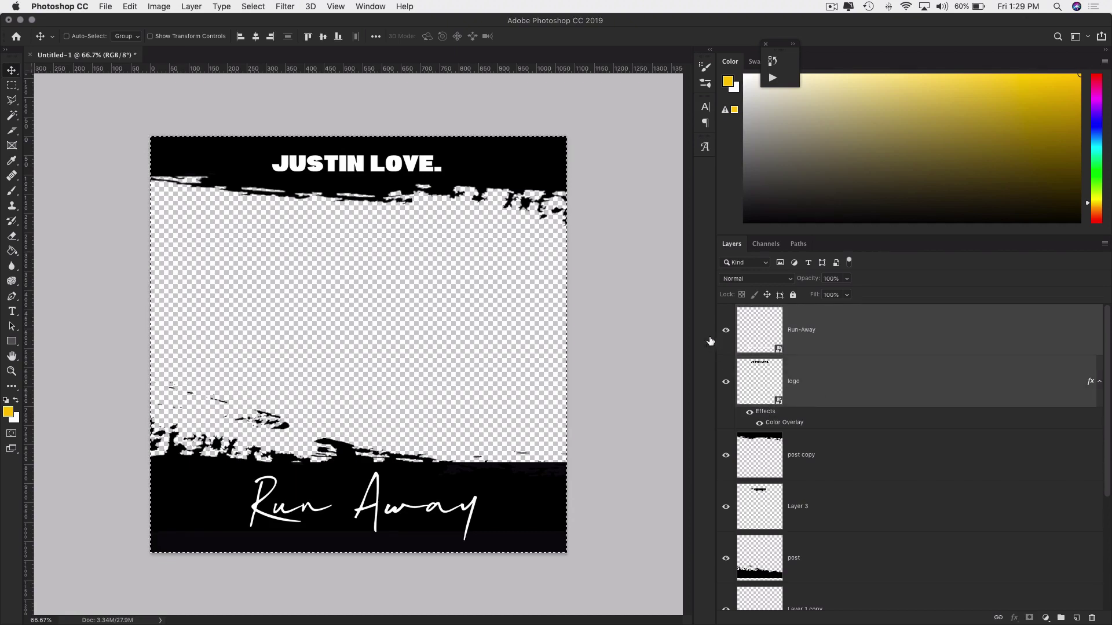
left_click(741, 379)
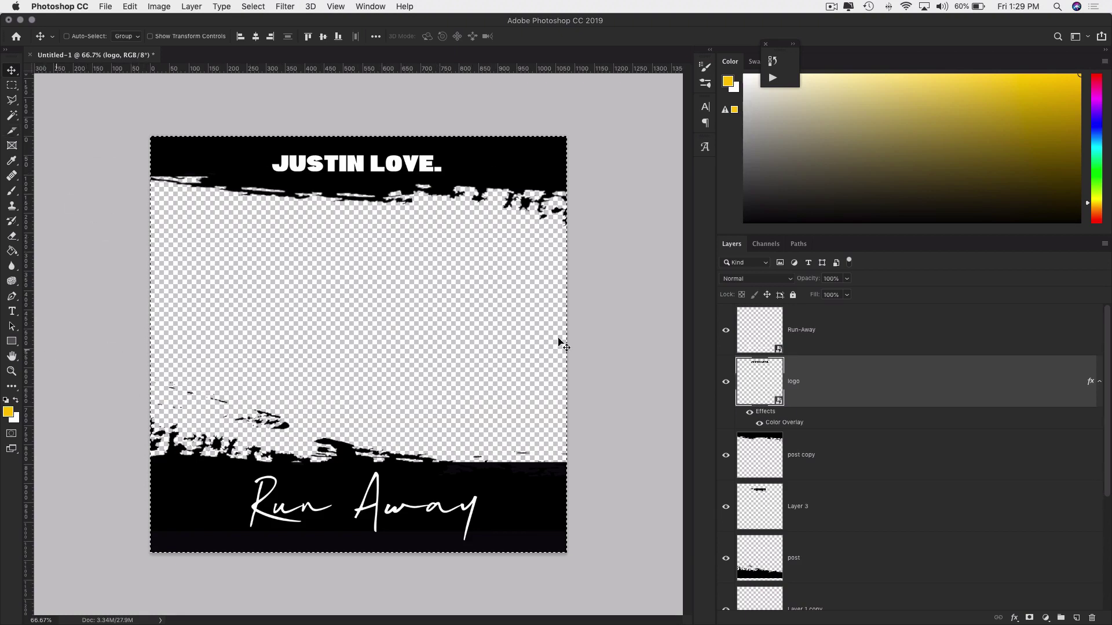
Hide the Run-Away and logo layers and clear the selection around the canvas.
left_click(726, 329)
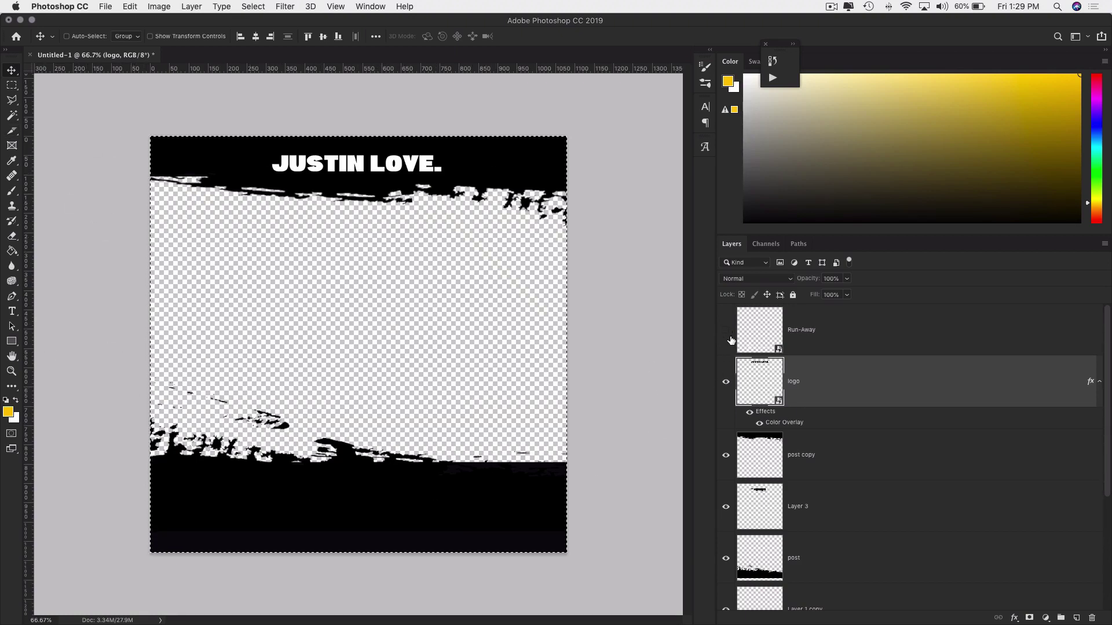
left_click(725, 387)
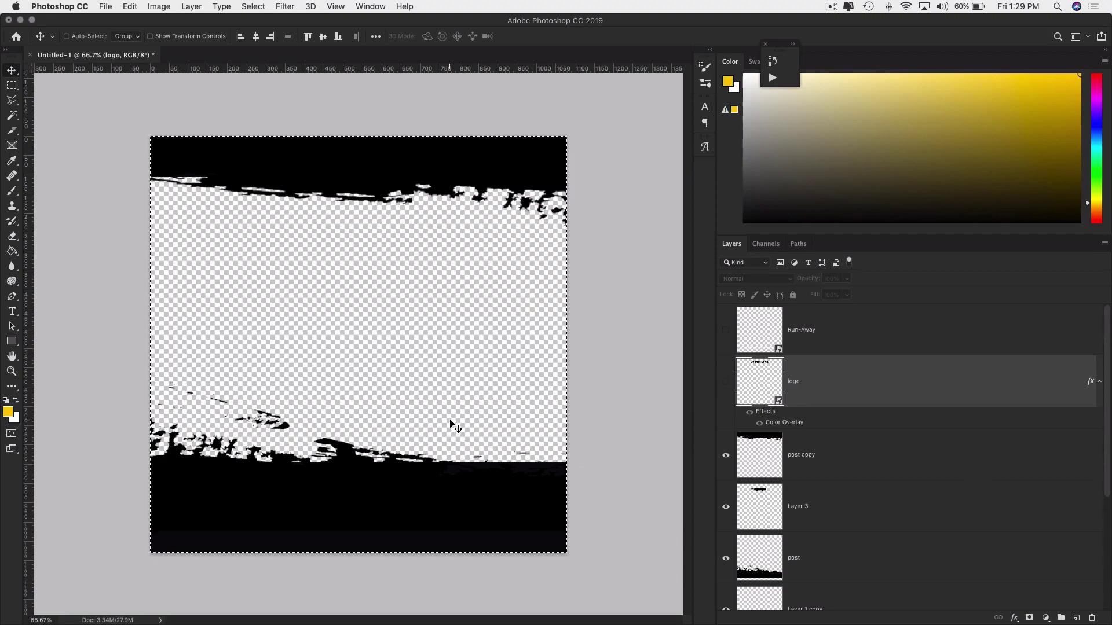
key("super+d")
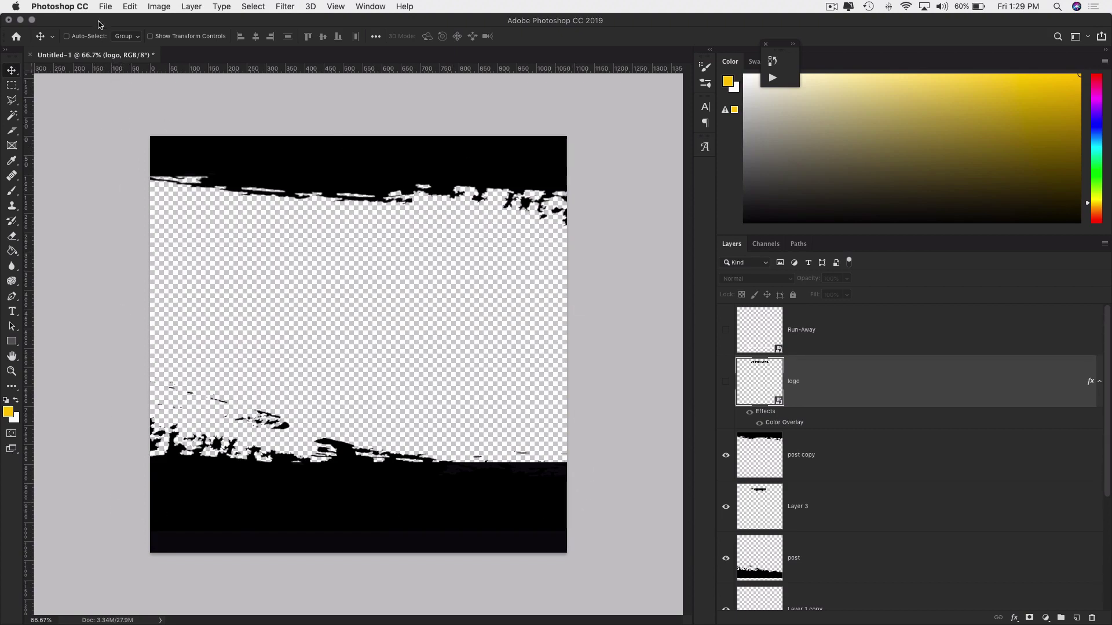
Examine the lower black band up close along the canvas's side and bottom edges for gaps or stray marks.
key("super+equal")
key("super+equal")
key("super+equal")
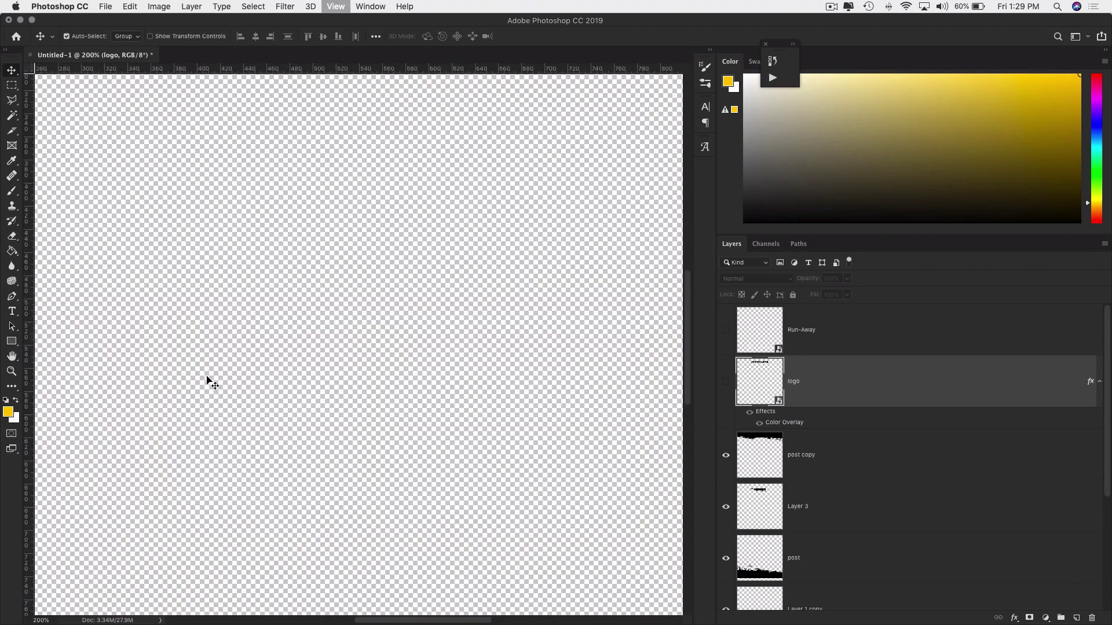
scroll(207, 379, "left", 10)
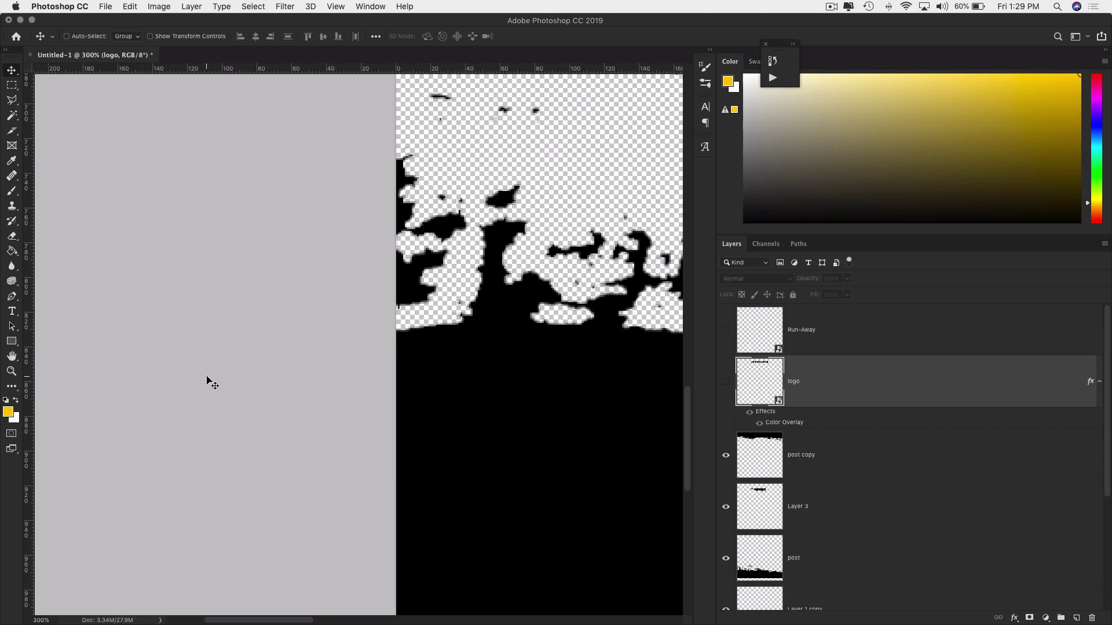
scroll(437, 316, "down", 5)
scroll(442, 321, "down", 10)
scroll(443, 320, "right", 20)
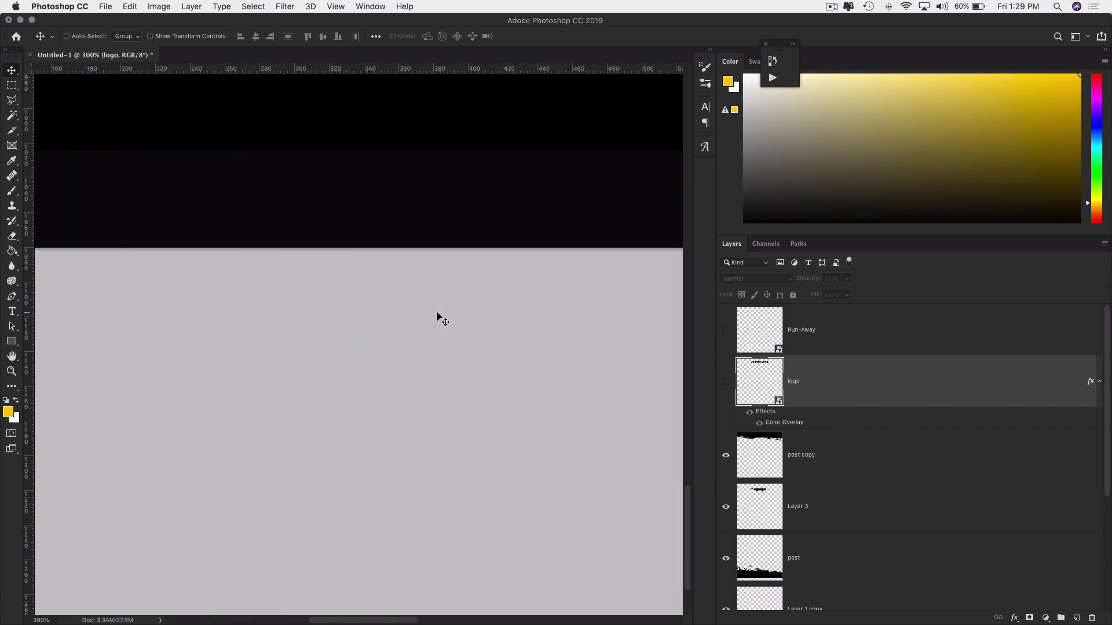
scroll(443, 320, "up", 5)
scroll(442, 321, "right", 10)
scroll(443, 320, "left", 5)
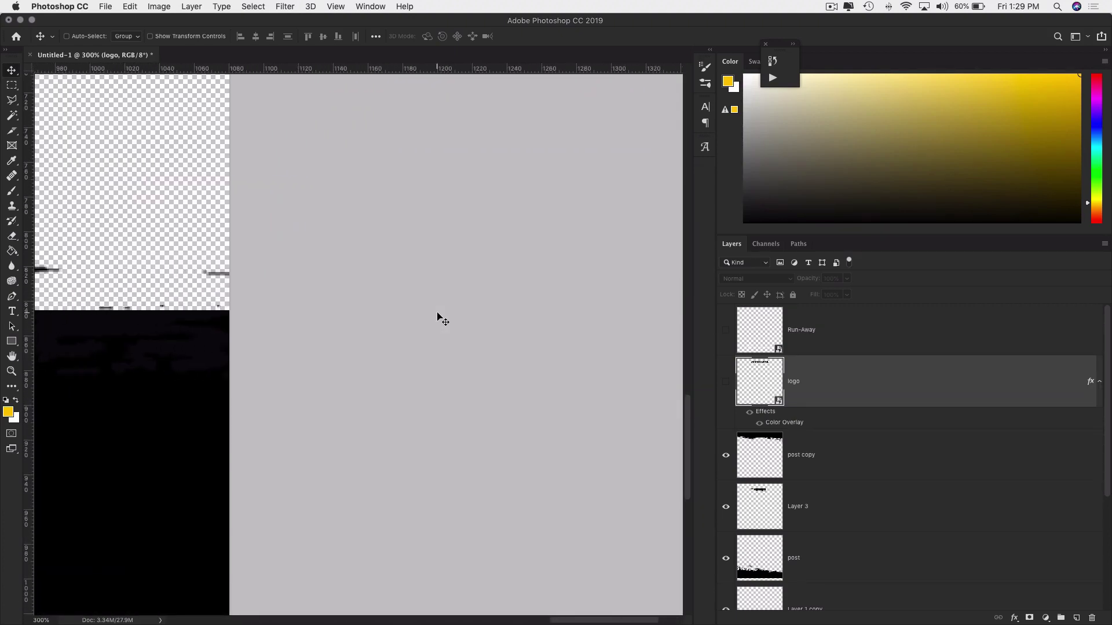
Enlarge the post brush layer proportionally to 101.39% so it reaches slightly past both sides of the canvas.
left_click(826, 559)
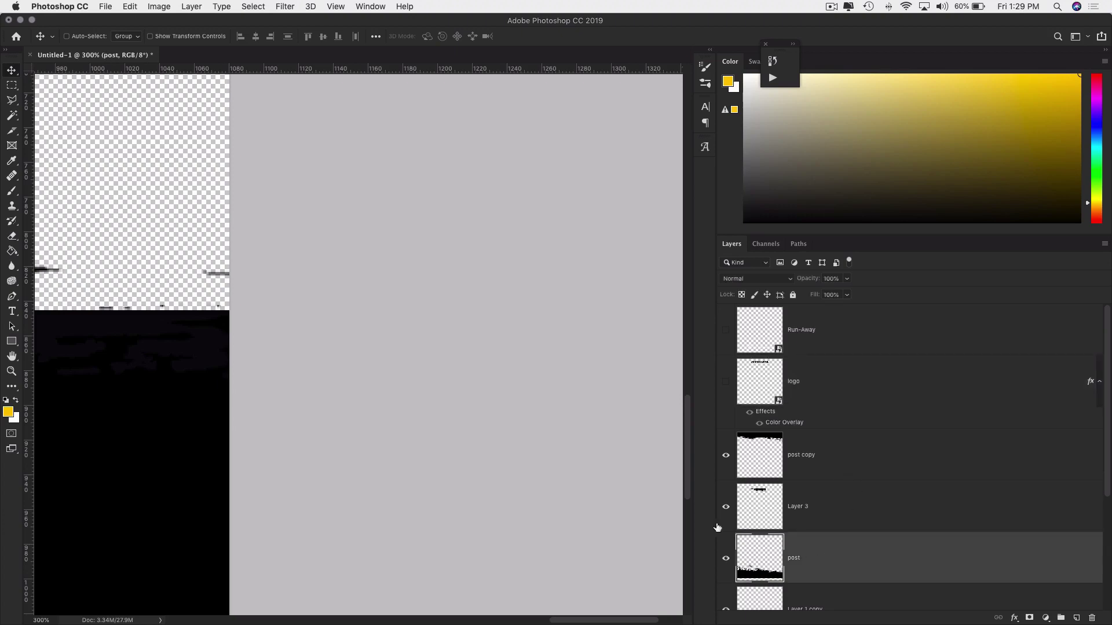
key("super+t")
key("super+minus")
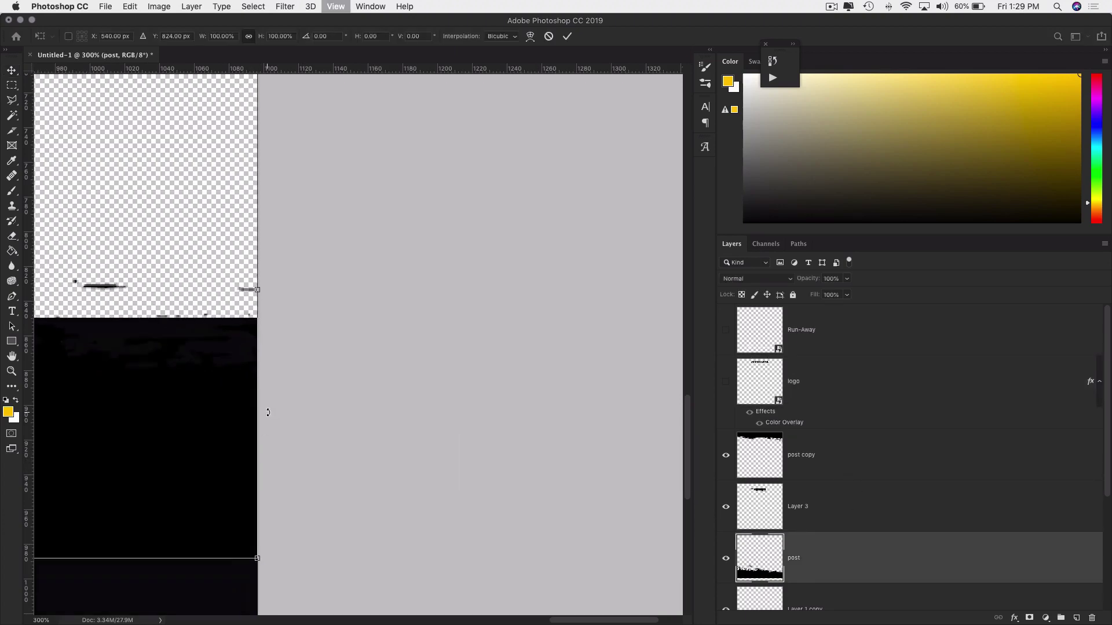
left_click_drag(271, 297, 231, 297)
scroll(277, 299, "left", 20)
left_click(249, 37)
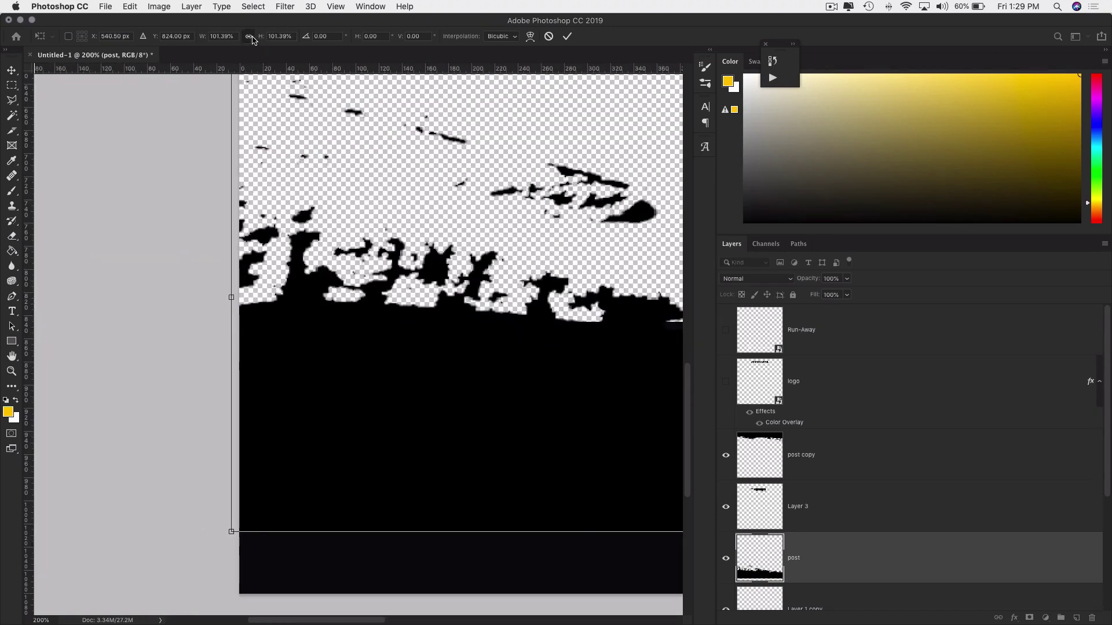
left_click(566, 37)
key("super+minus")
key("super+minus")
key("super+minus")
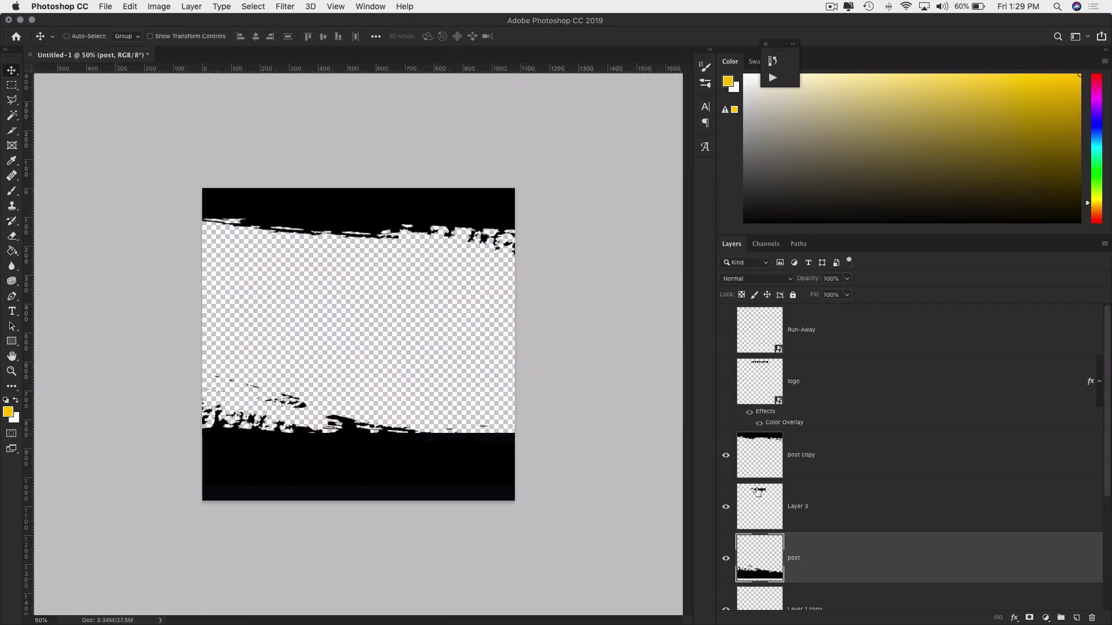
Lower the Layer 1 copy band beneath the brush texture and stretch its width to 170.83%, past both canvas sides.
scroll(857, 503, "down", 5)
left_click(856, 488)
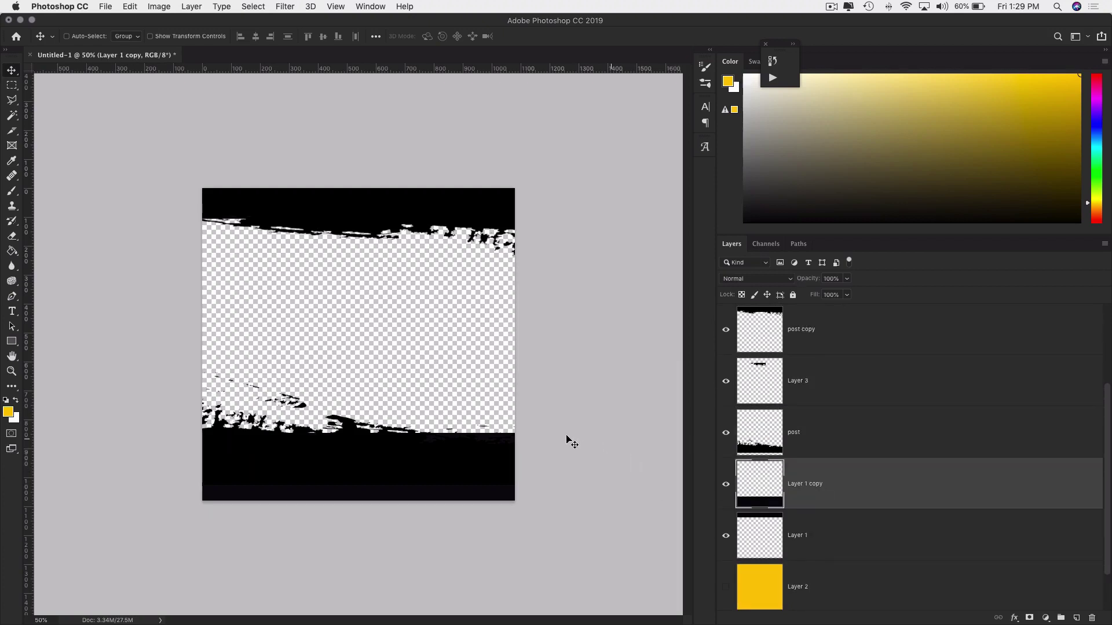
left_click_drag(565, 438, 469, 453)
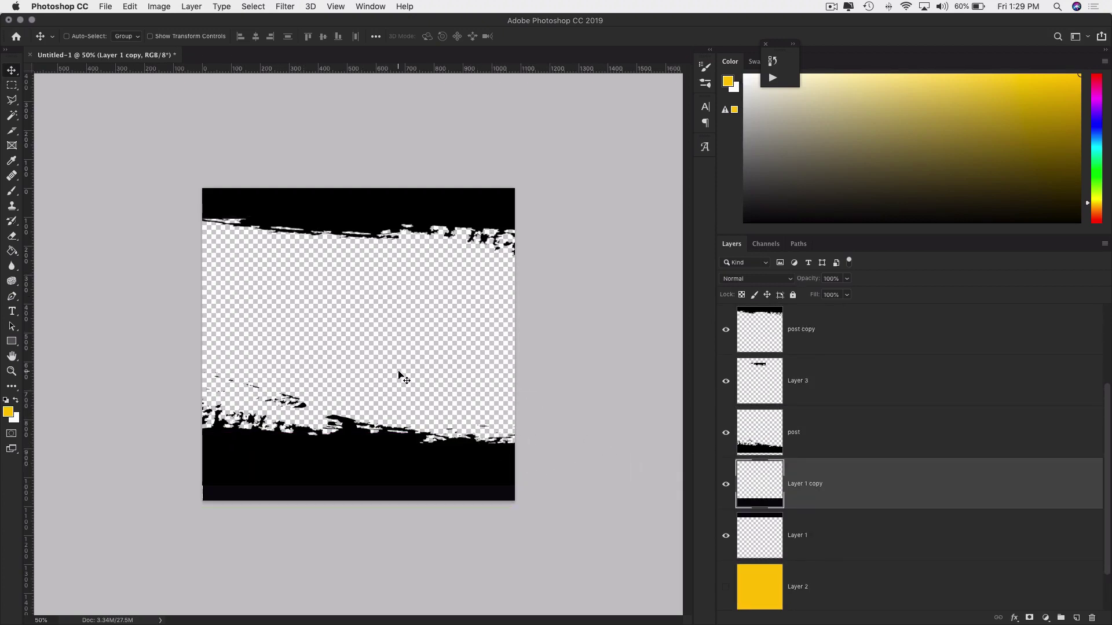
left_click_drag(349, 434, 350, 435)
key("super+t")
left_click_drag(512, 480, 603, 480)
left_click_drag(174, 479, 69, 480)
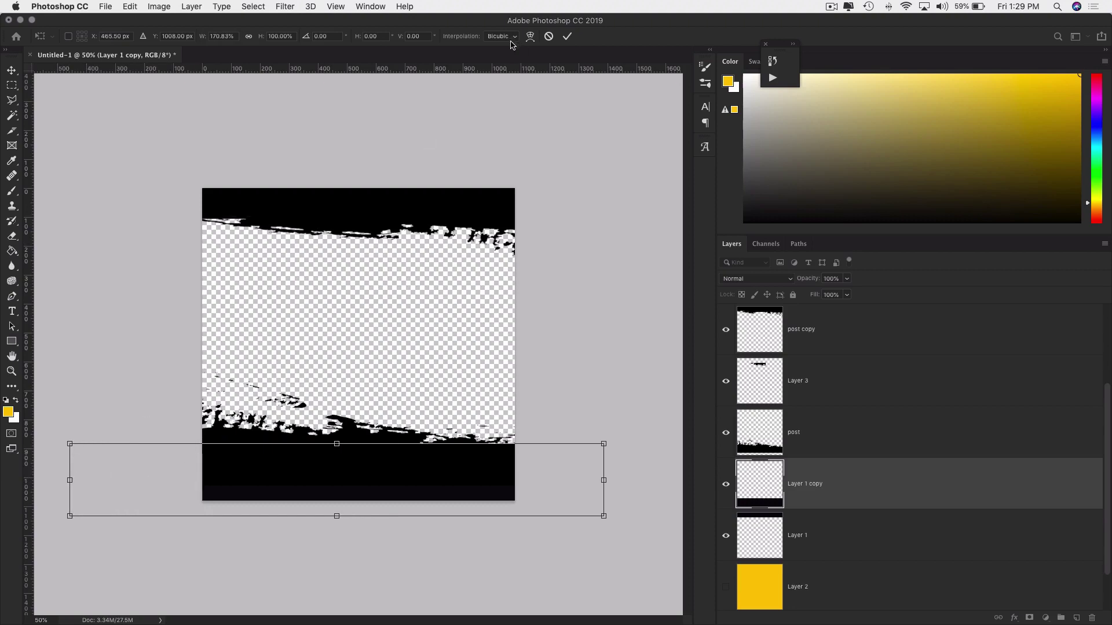
left_click(567, 37)
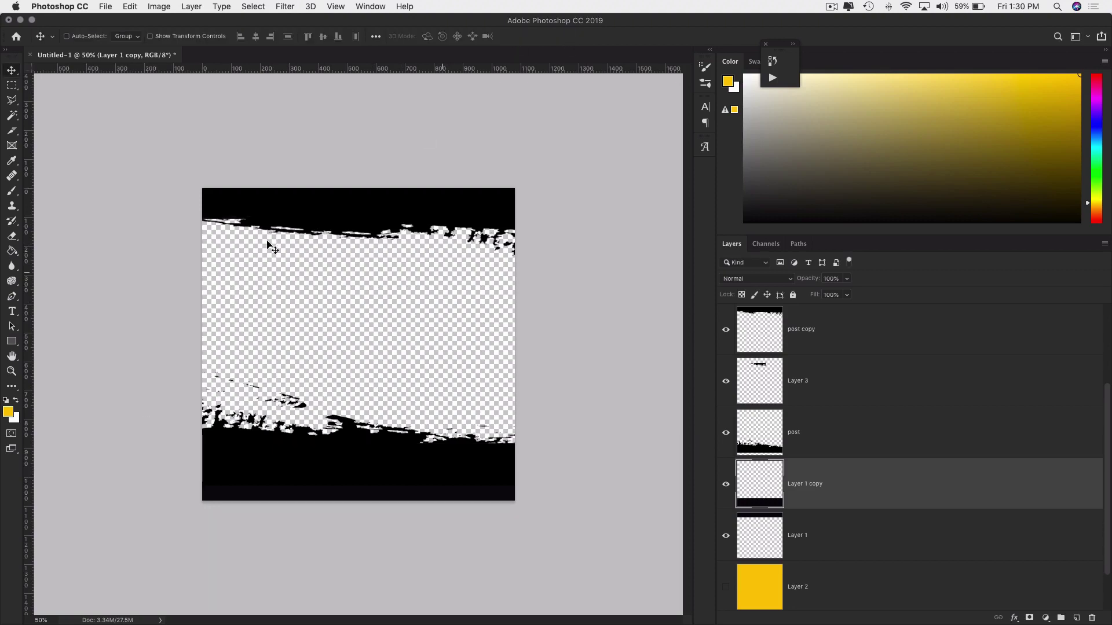
Save the frame as a PNG named border-ig-post in the Runaway project folder, accepting the PNG format options.
left_click(105, 6)
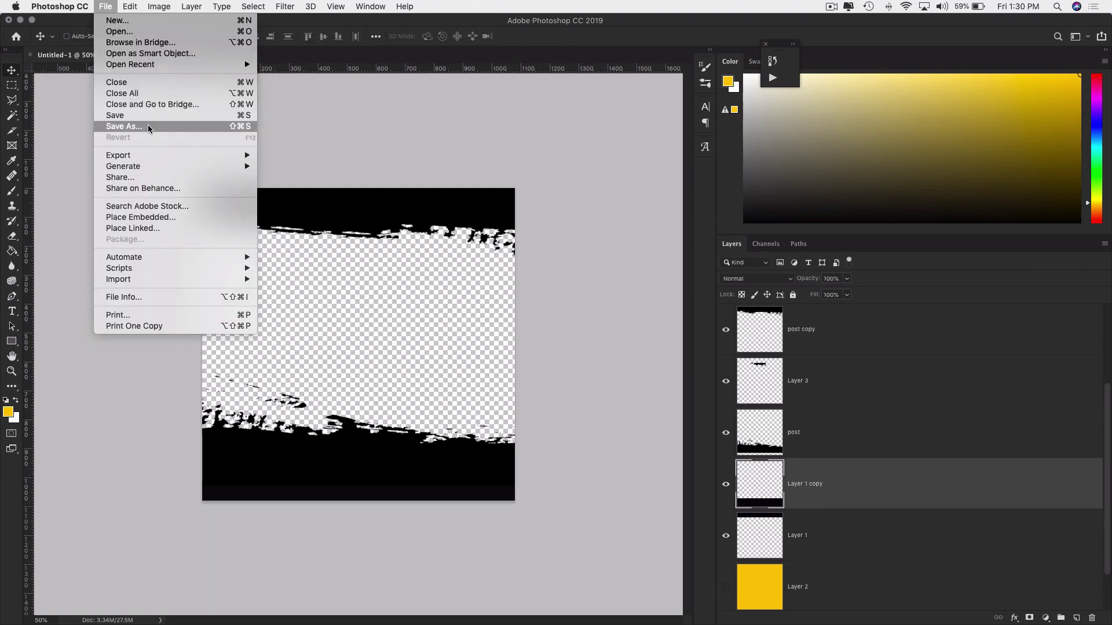
left_click(206, 127)
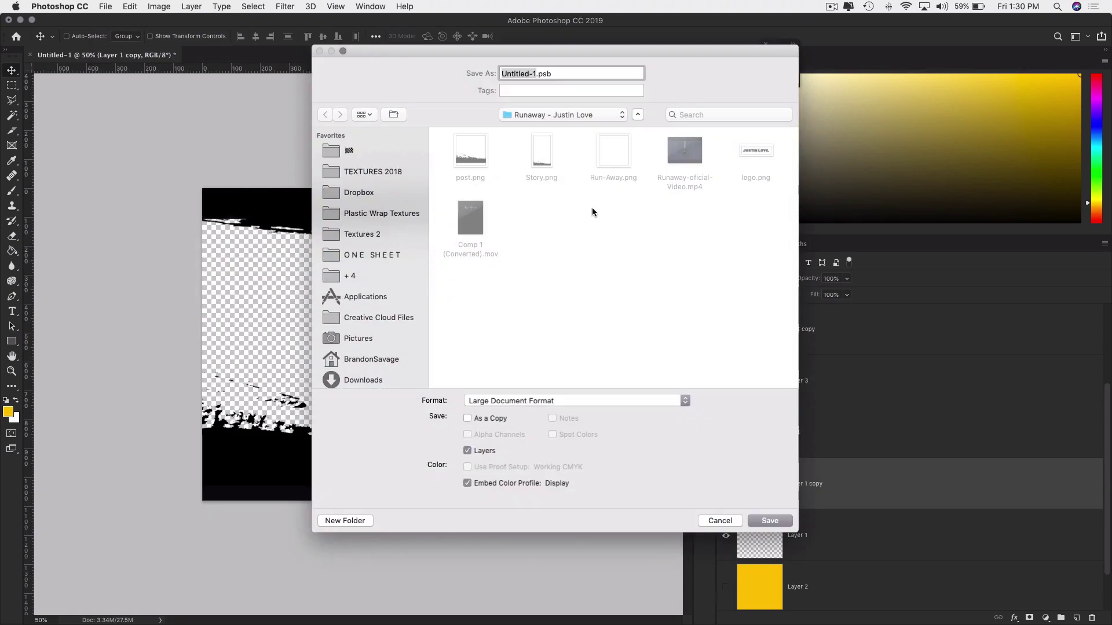
type("boreder-ig-post")
left_click(572, 401)
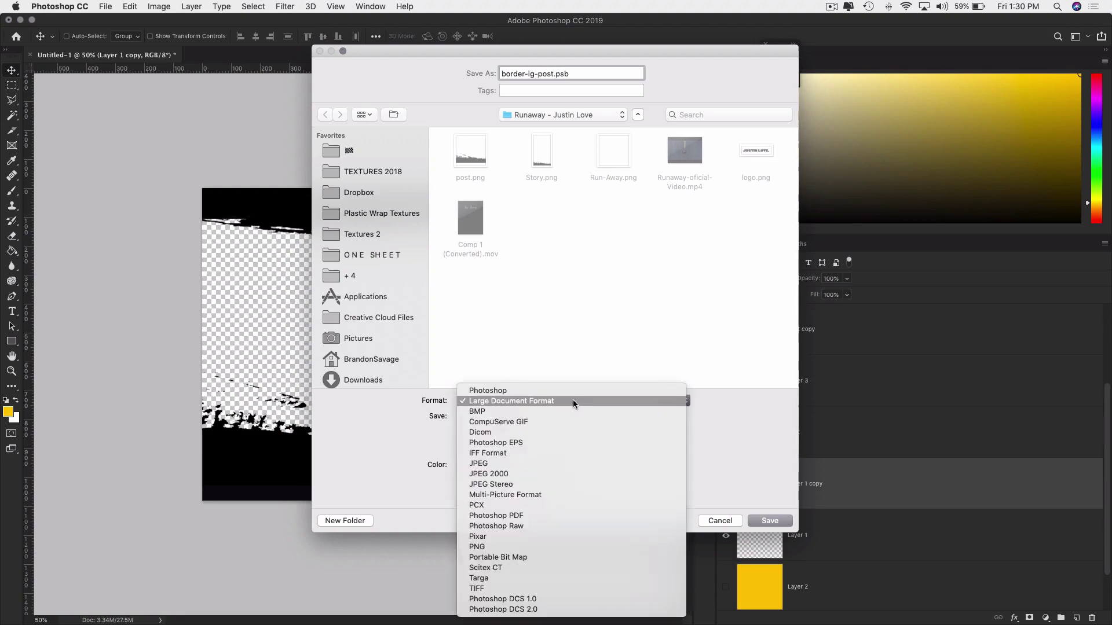
left_click(564, 544)
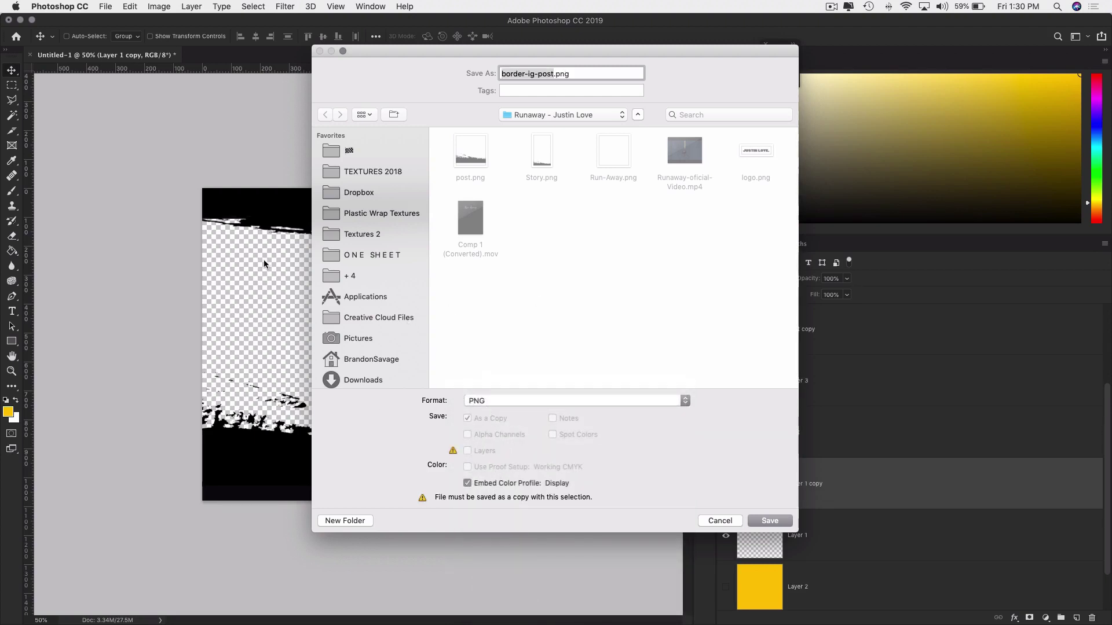
left_click(766, 521)
left_click(846, 121)
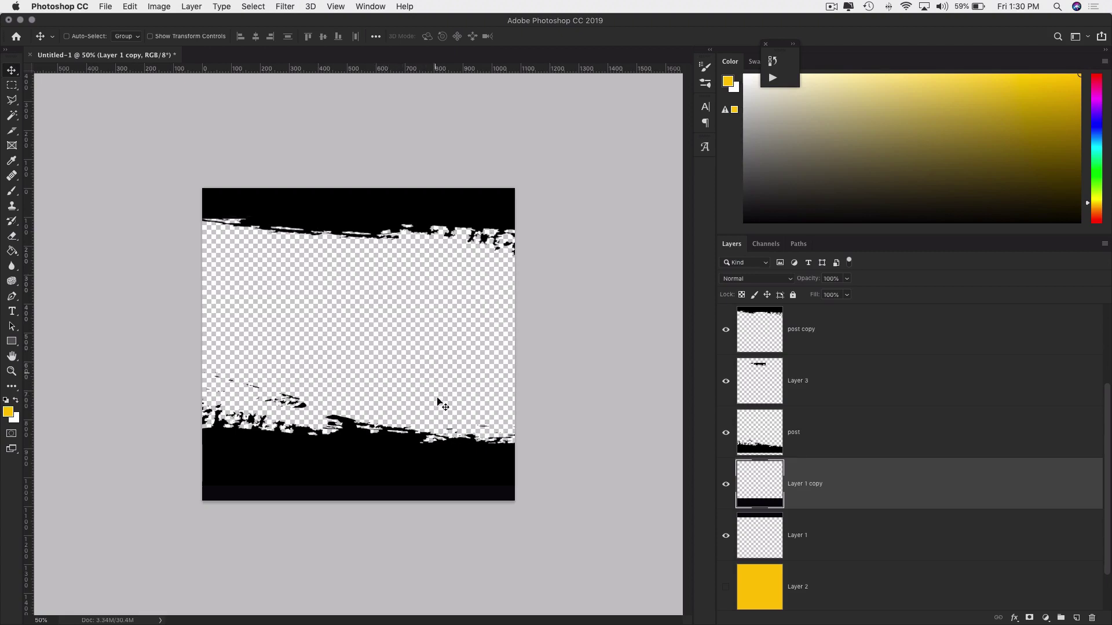
Hide every band and brush layer and show the logo layer so it stands alone on transparency.
scroll(726, 493, "down", 2)
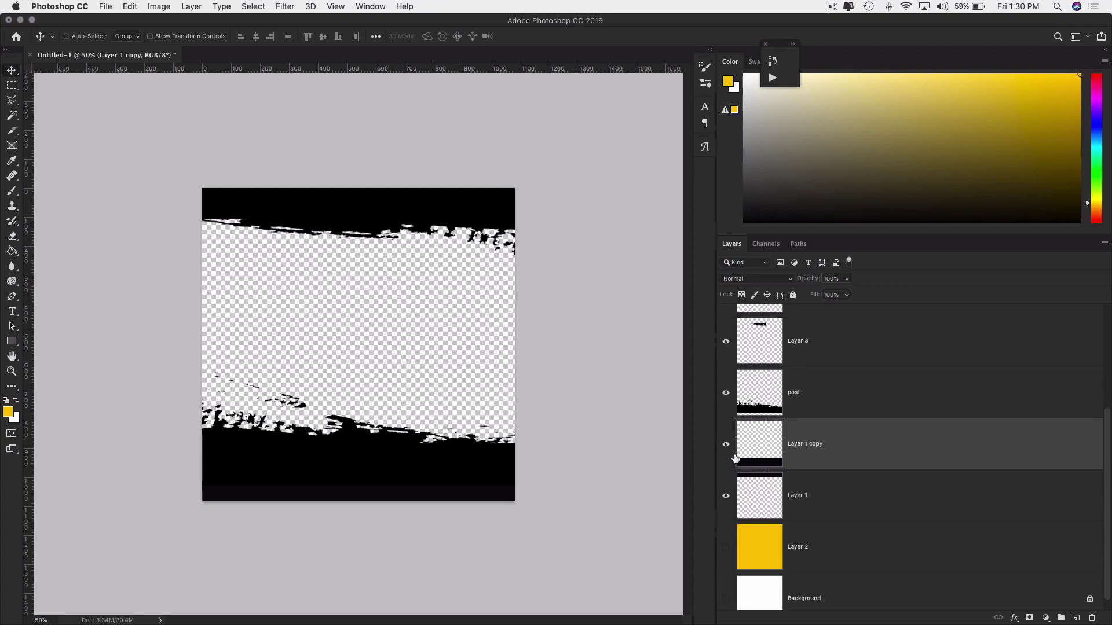
left_click_drag(721, 444, 728, 386)
left_click(727, 385)
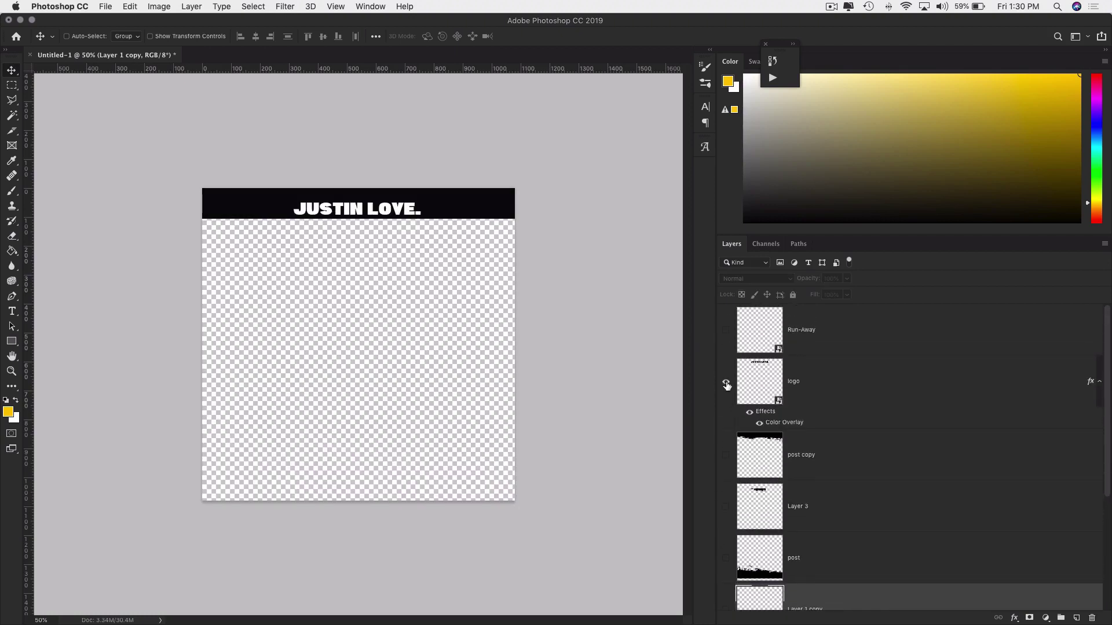
scroll(727, 386, "down", 2)
scroll(728, 463, "down", 6)
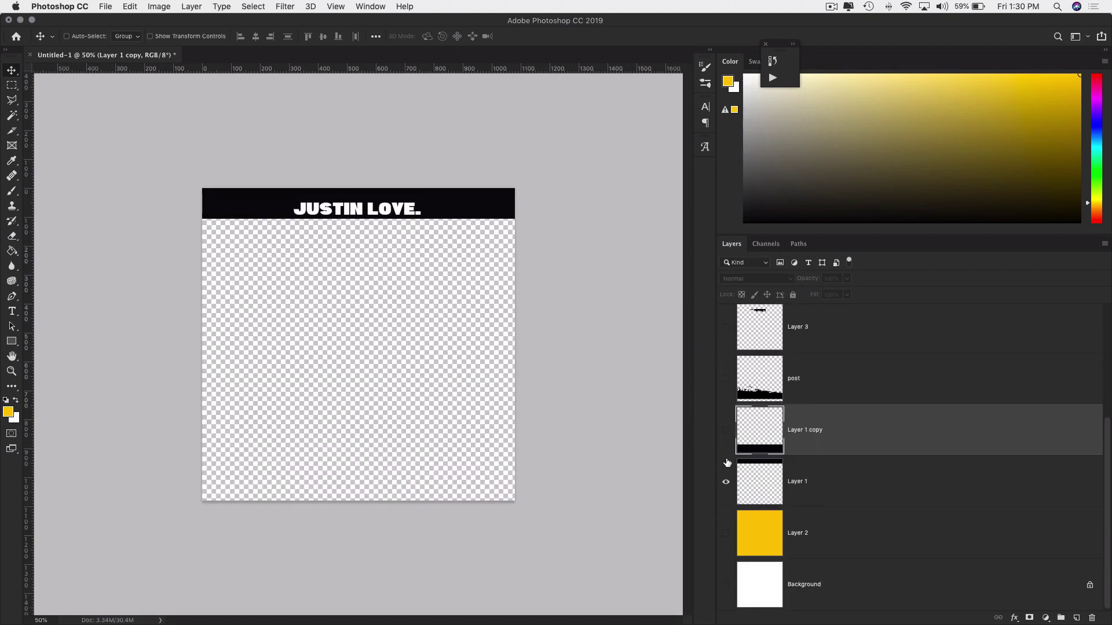
scroll(729, 486, "up", 5)
scroll(730, 486, "down", 5)
left_click(728, 486)
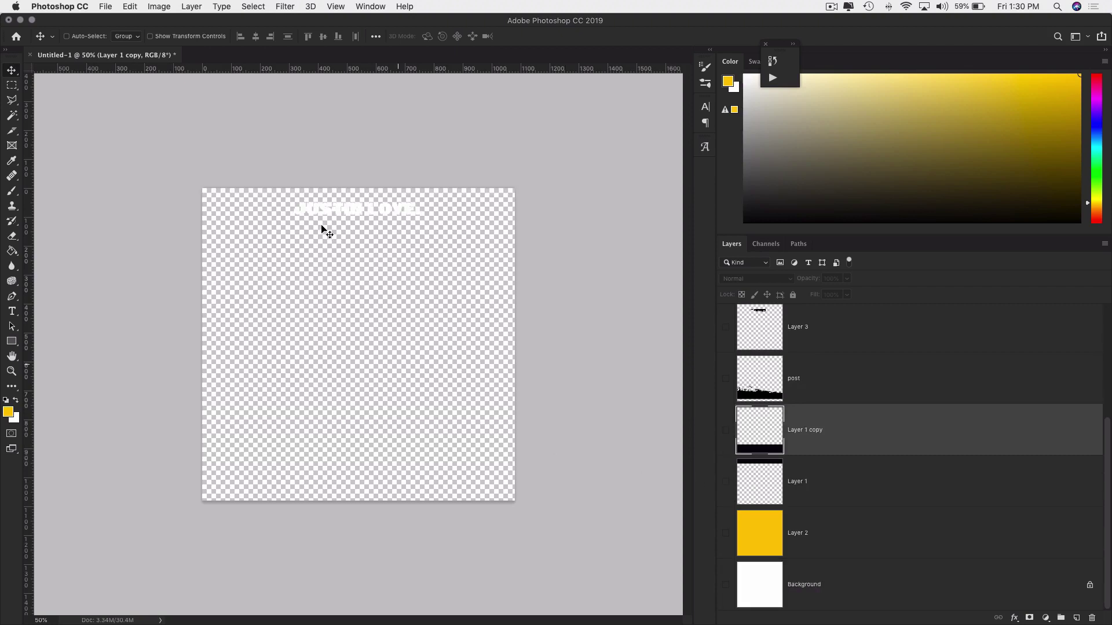
Save the isolated logo as a large-file-size PNG named logo2, without overwriting the existing logo file.
left_click(105, 6)
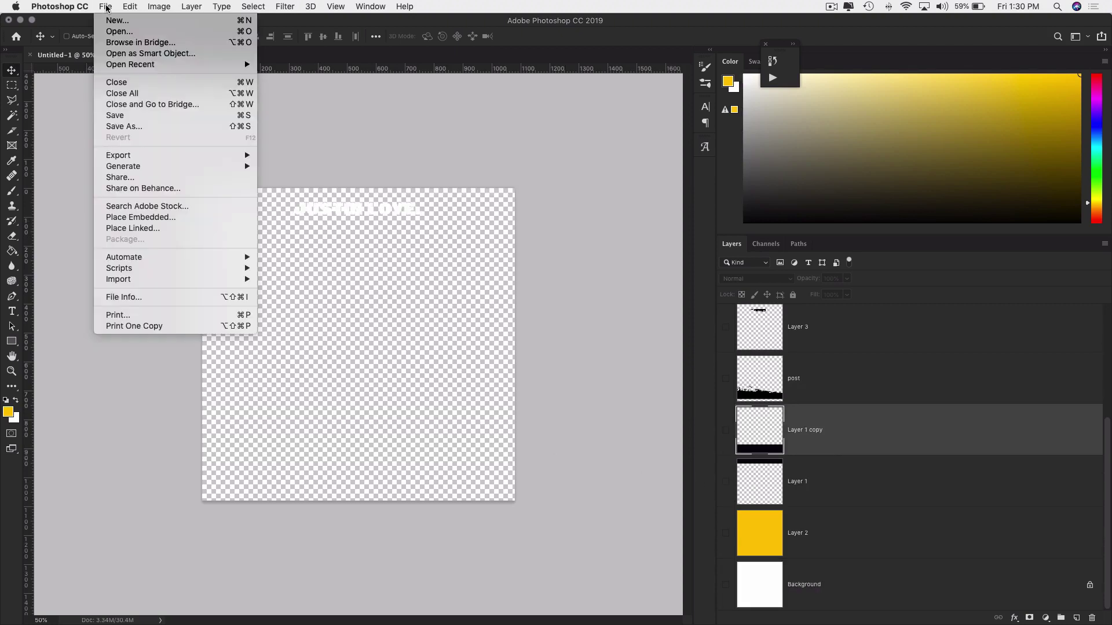
left_click(190, 128)
left_click(556, 403)
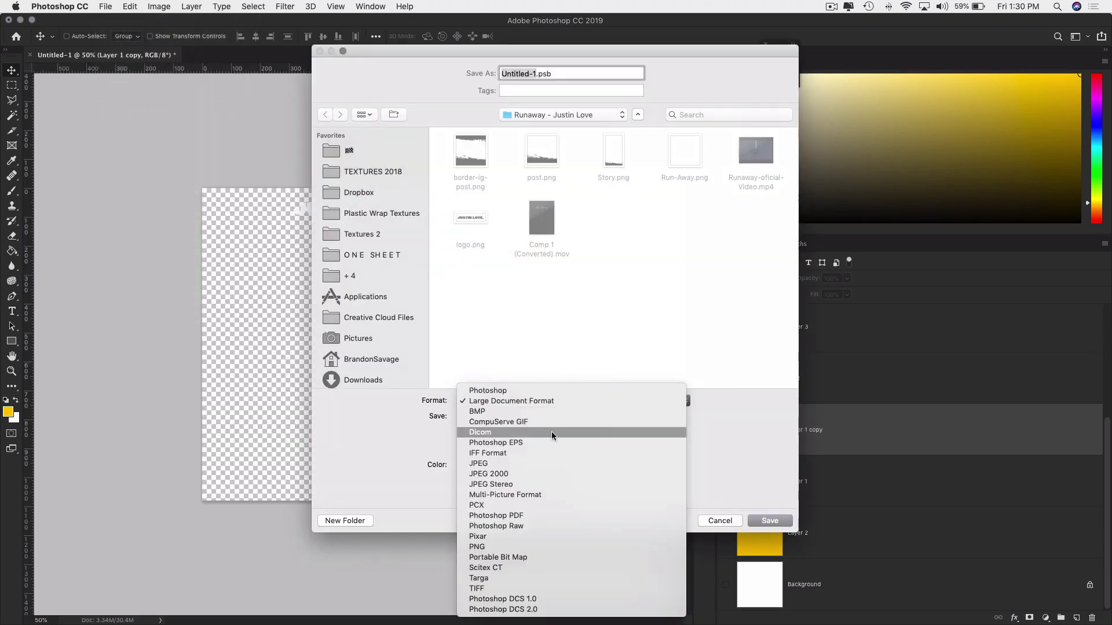
left_click(548, 547)
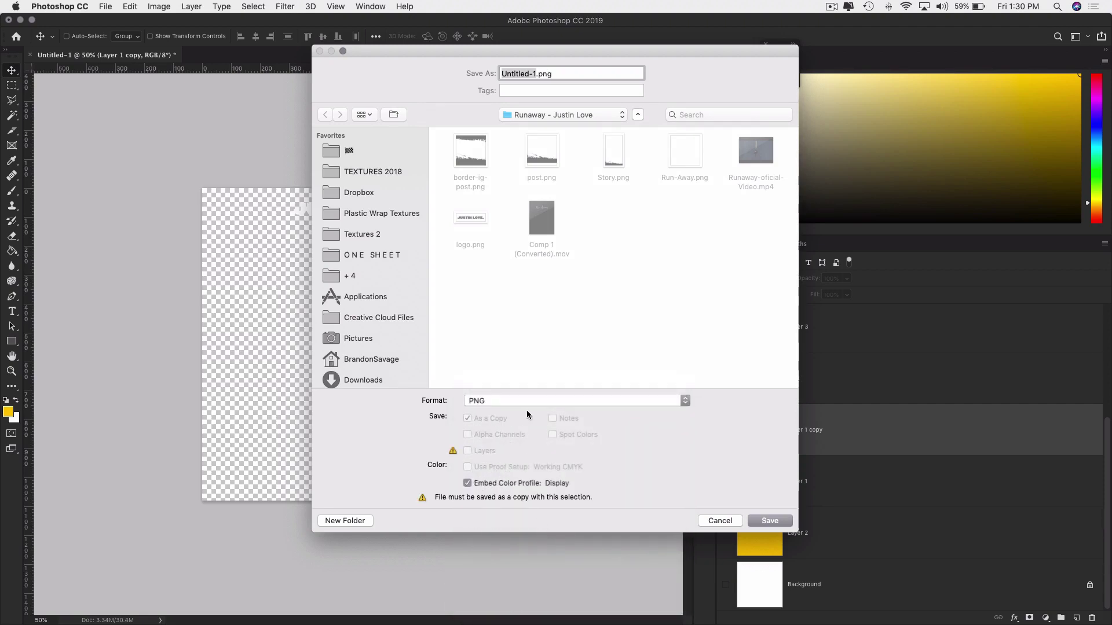
left_click(535, 73)
left_click_drag(535, 73, 501, 73)
type("logo")
left_click(772, 519)
left_click(579, 128)
type("2")
left_click(771, 520)
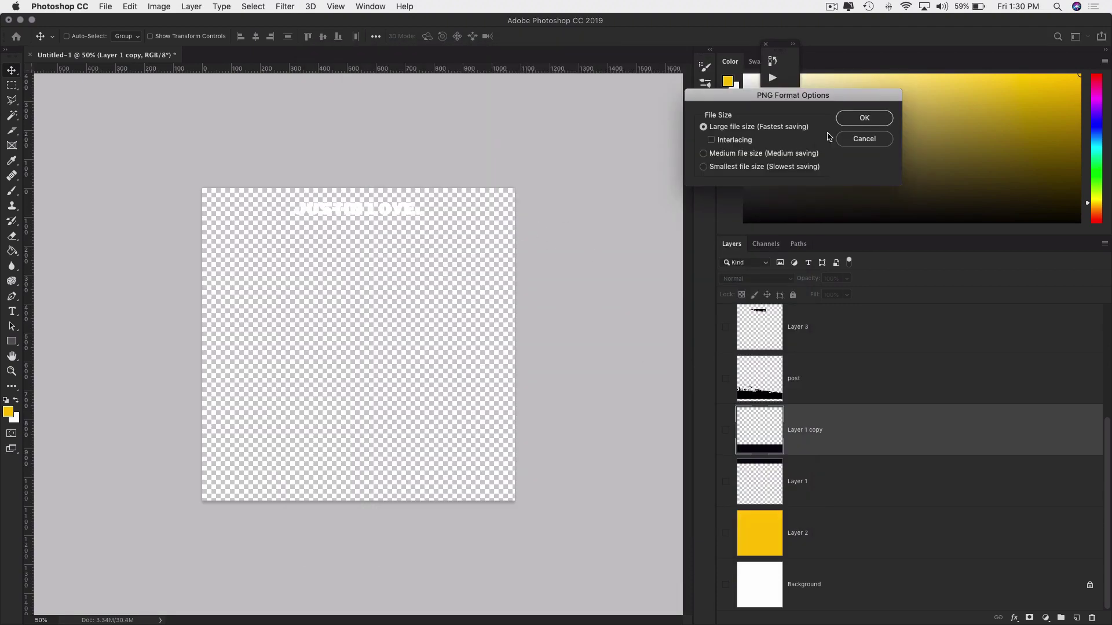
left_click(845, 117)
Preview the Run-Away title alongside the logo, and hide both layers to leave the canvas empty.
scroll(768, 339, "up", 1)
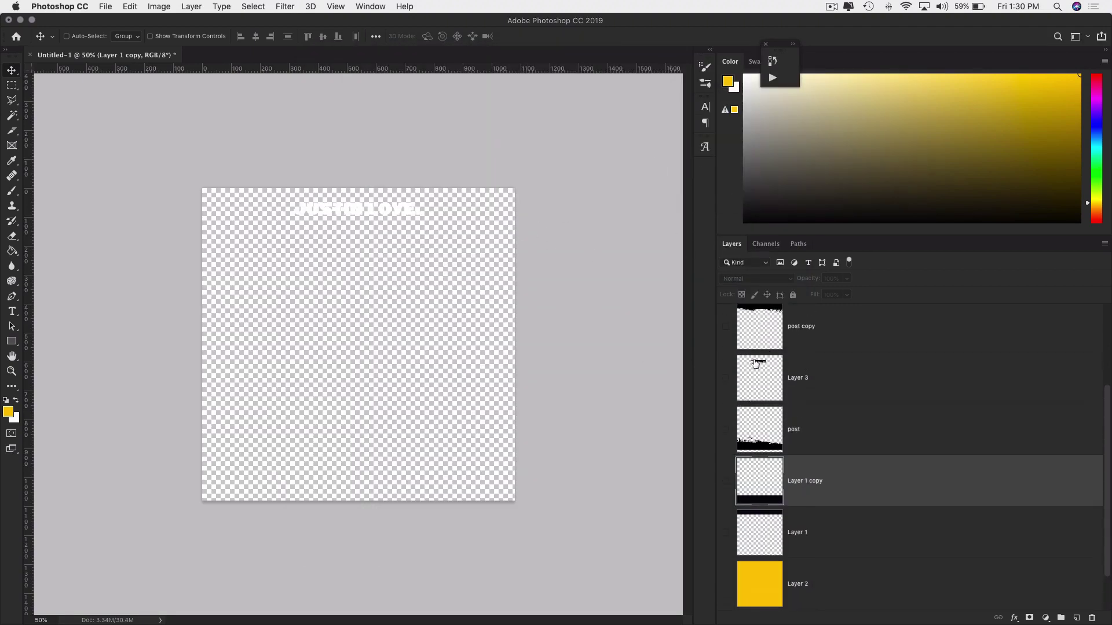
scroll(728, 414, "down", 1)
scroll(755, 457, "up", 4)
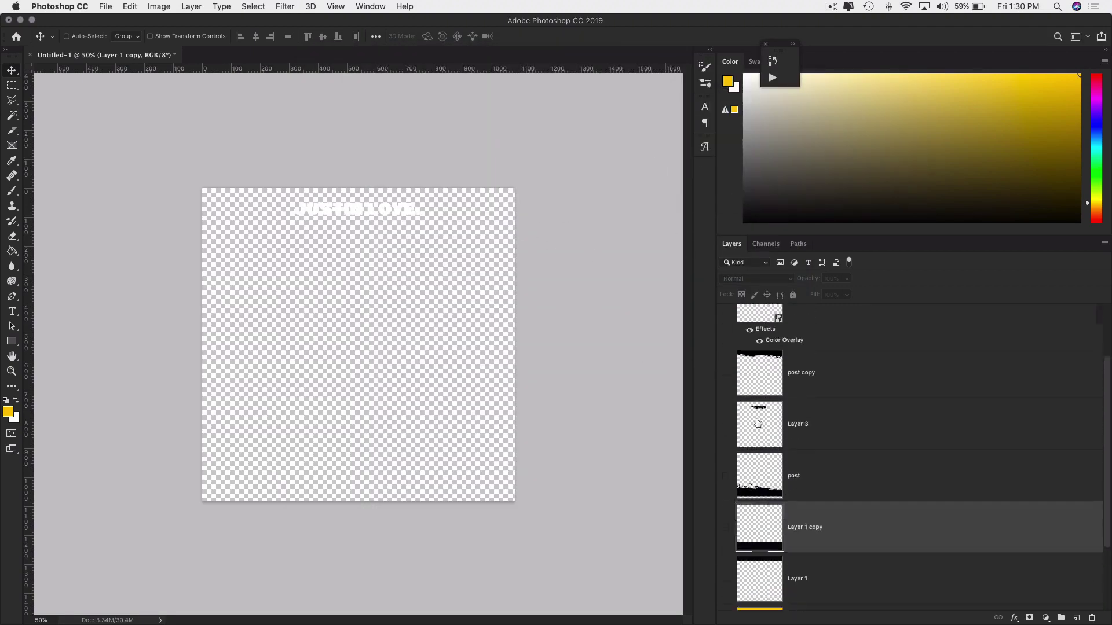
left_click(724, 329)
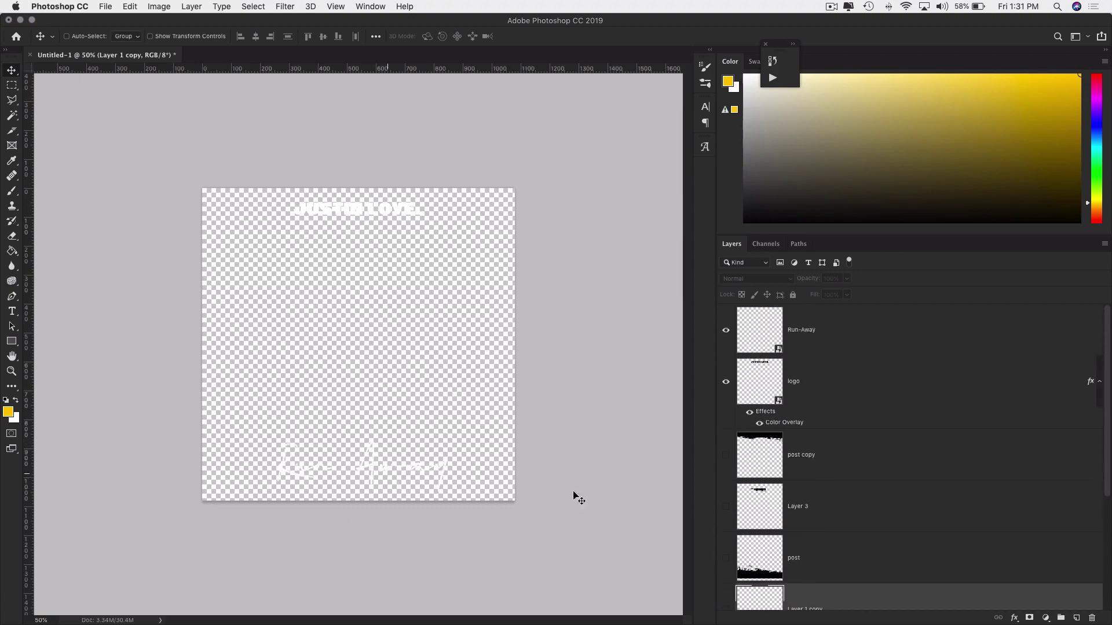
left_click(726, 334)
left_click(727, 374)
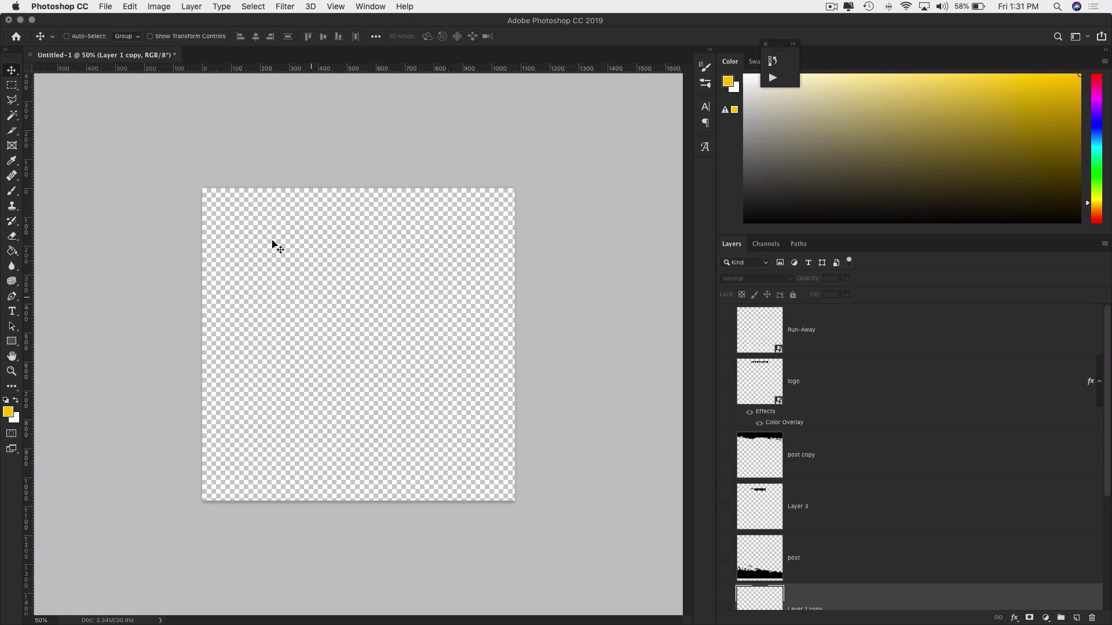
left_click(745, 405)
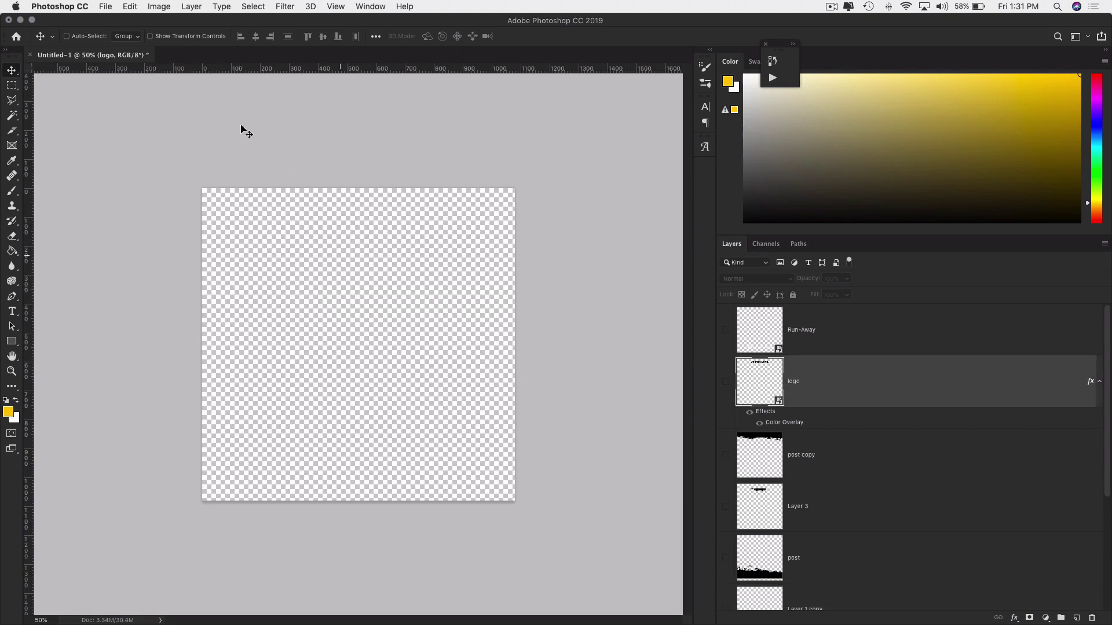
Create a new portrait document of 1080 x 1920 px at 72 pixels/inch with a white background.
mouse_move(68, 612)
left_click(106, 6)
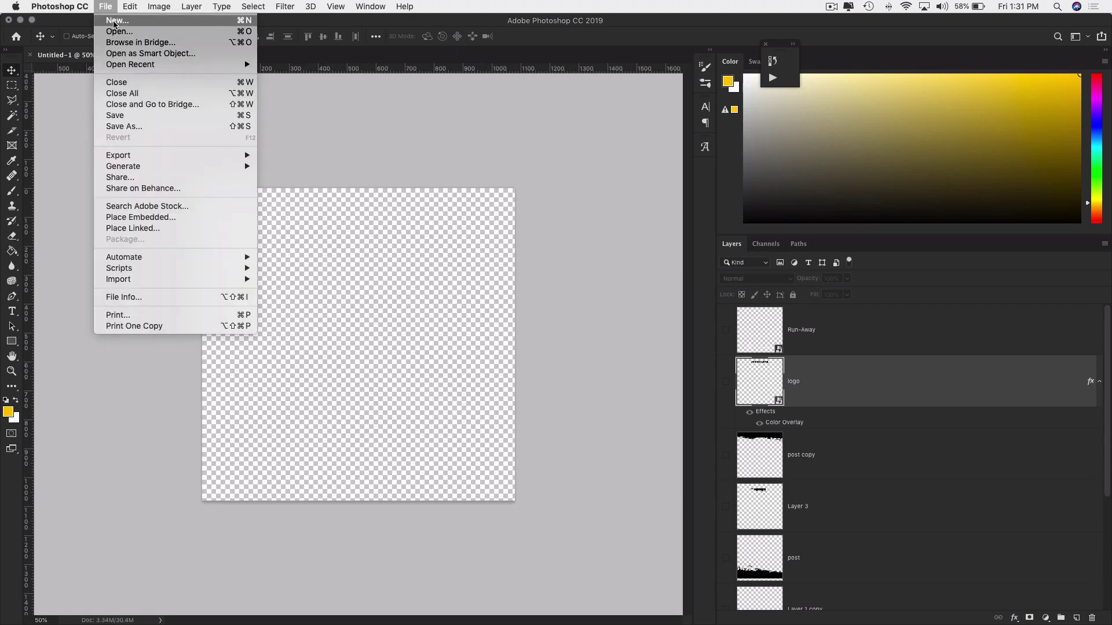
left_click(114, 21)
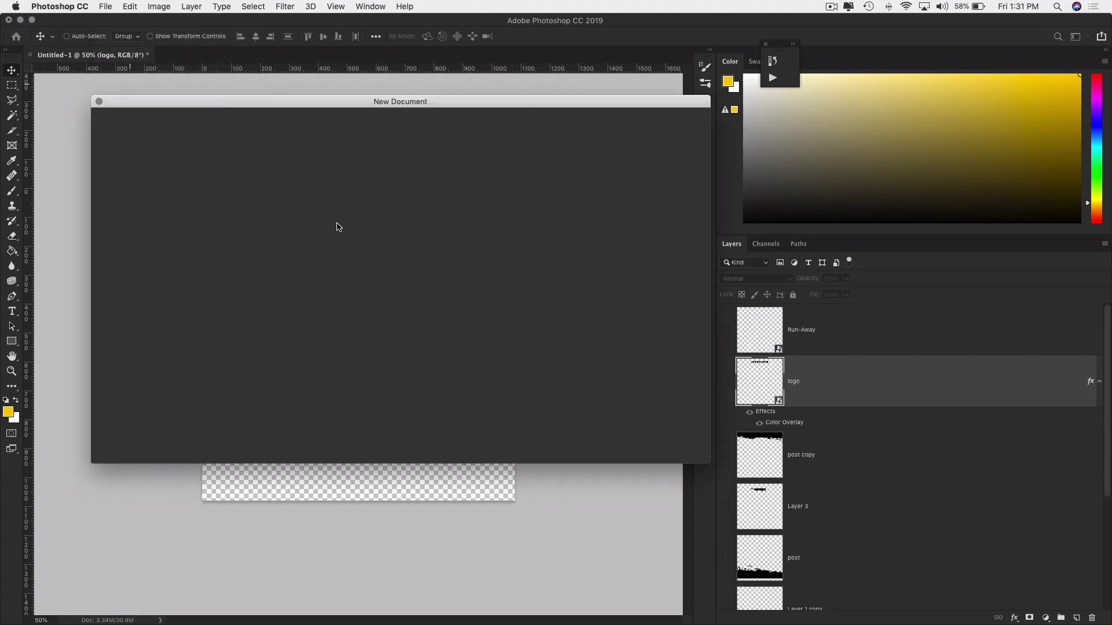
left_click_drag(433, 106, 378, 92)
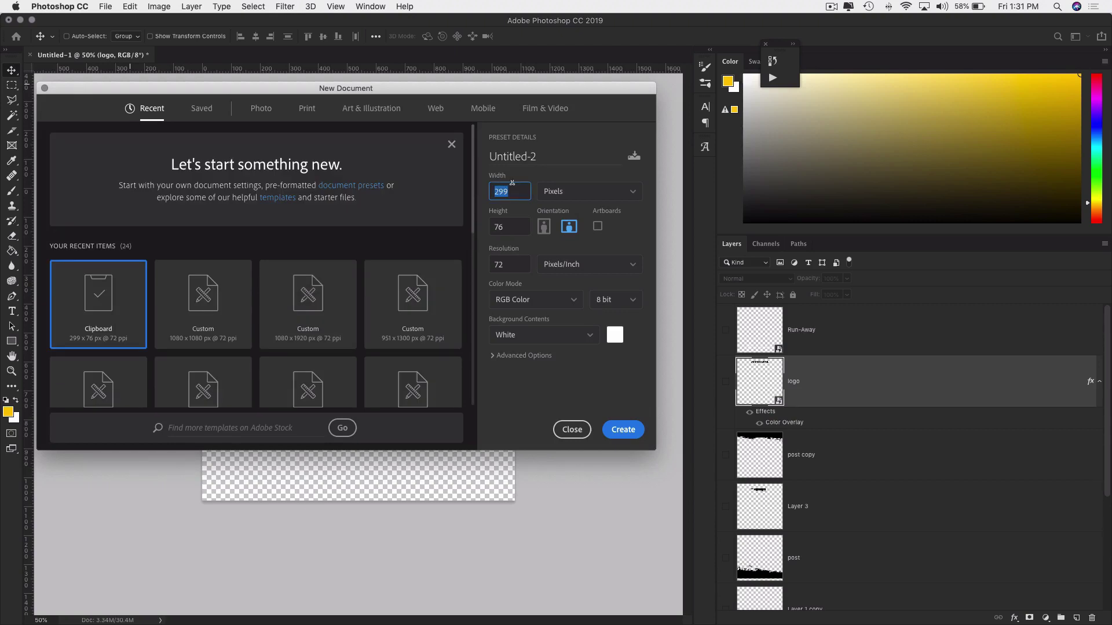
type("1080")
key("Tab")
left_click(608, 428)
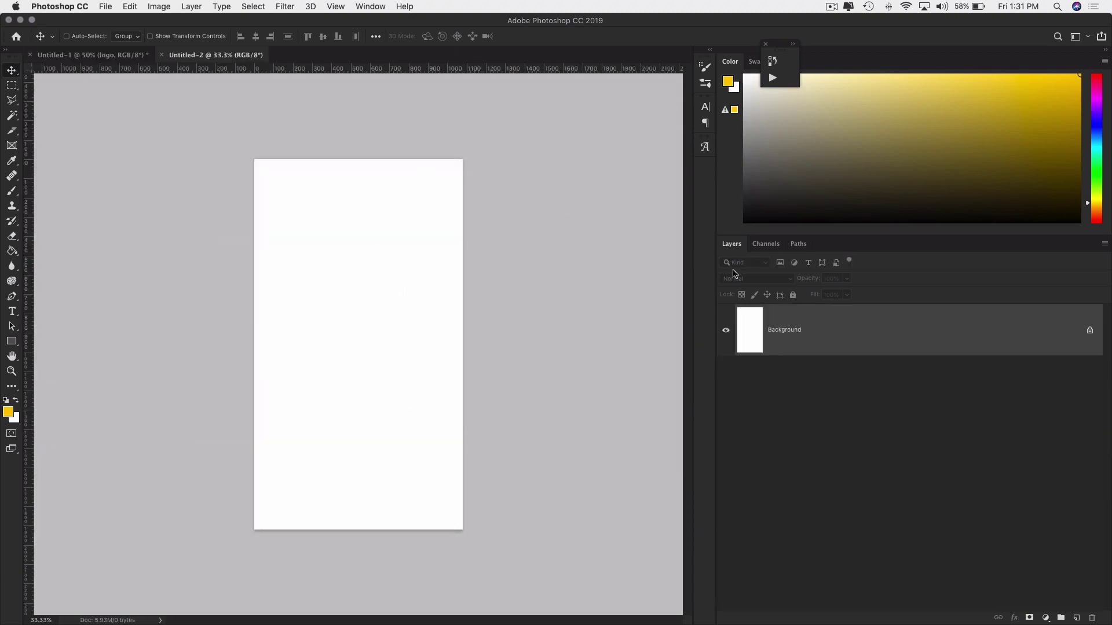
Duplicate all layers of Untitled-1 except Background into the Untitled-2 document, and switch to Untitled-2.
left_click(94, 55)
scroll(831, 386, "down", 4)
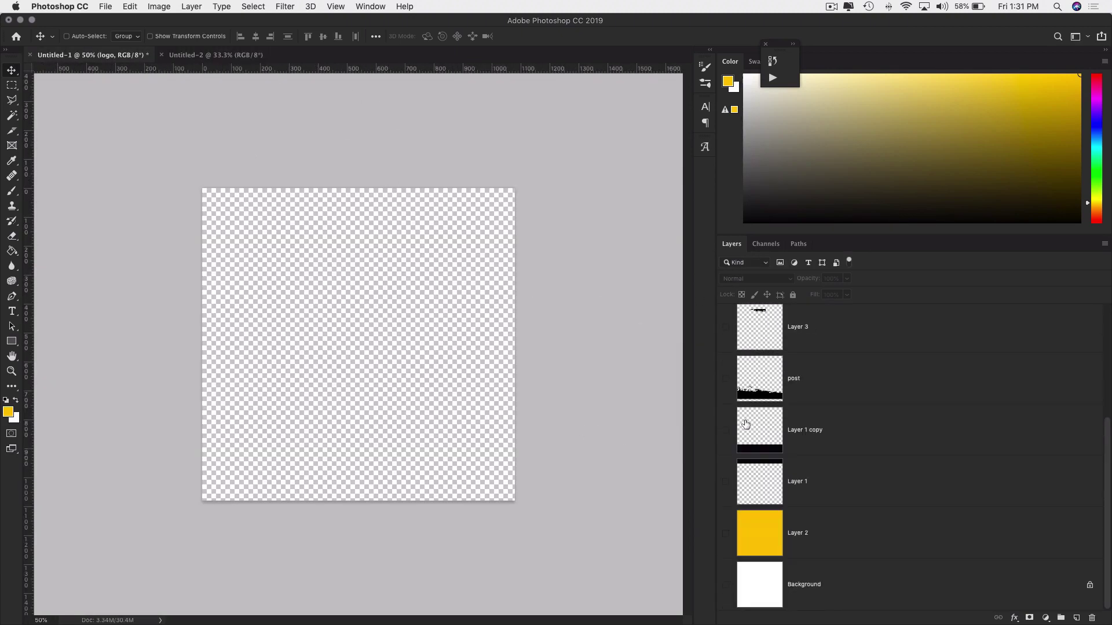
left_click(831, 386)
scroll(826, 407, "up", 2)
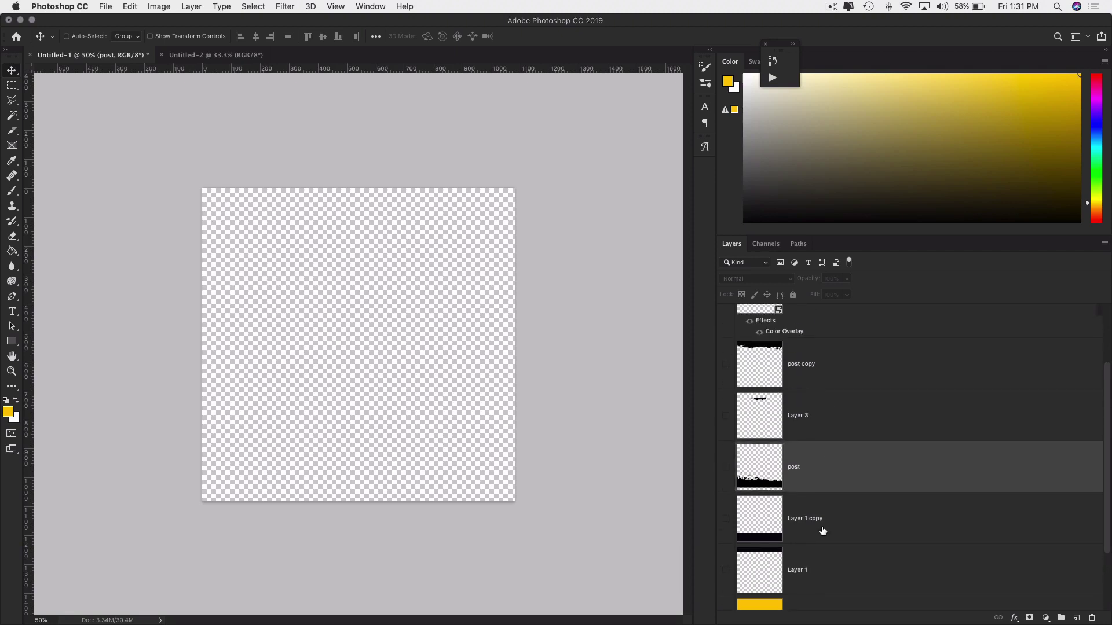
left_click(823, 519, "super")
left_click(822, 431, "super")
left_click(813, 363, "super")
scroll(800, 397, "up", 2)
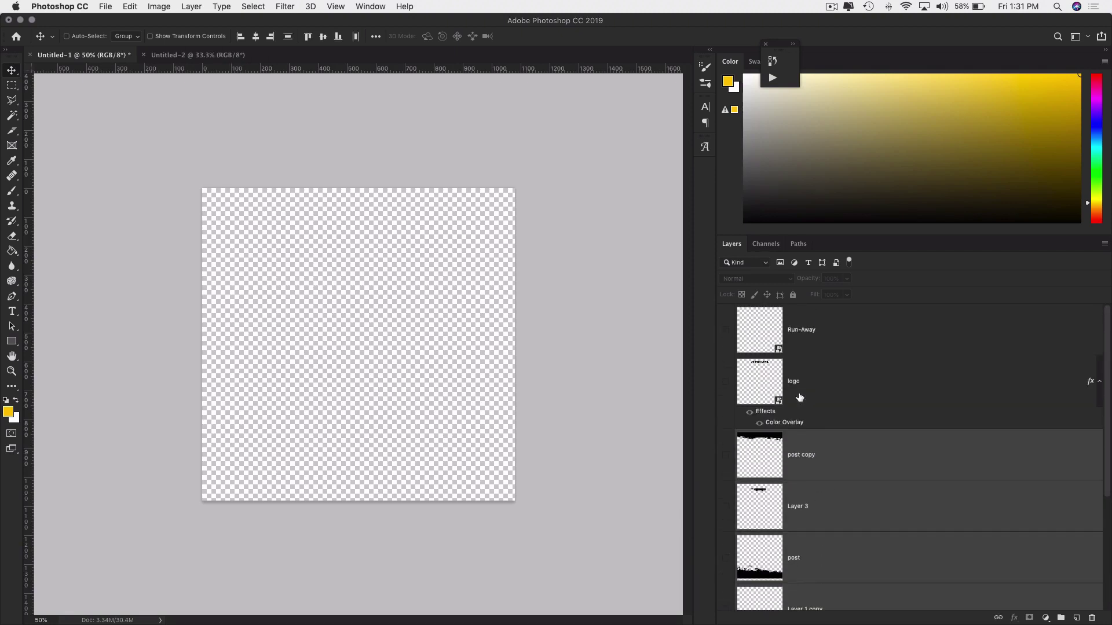
left_click(821, 366, "super")
left_click(822, 334, "super")
scroll(822, 349, "down", 3)
scroll(820, 350, "down", 3)
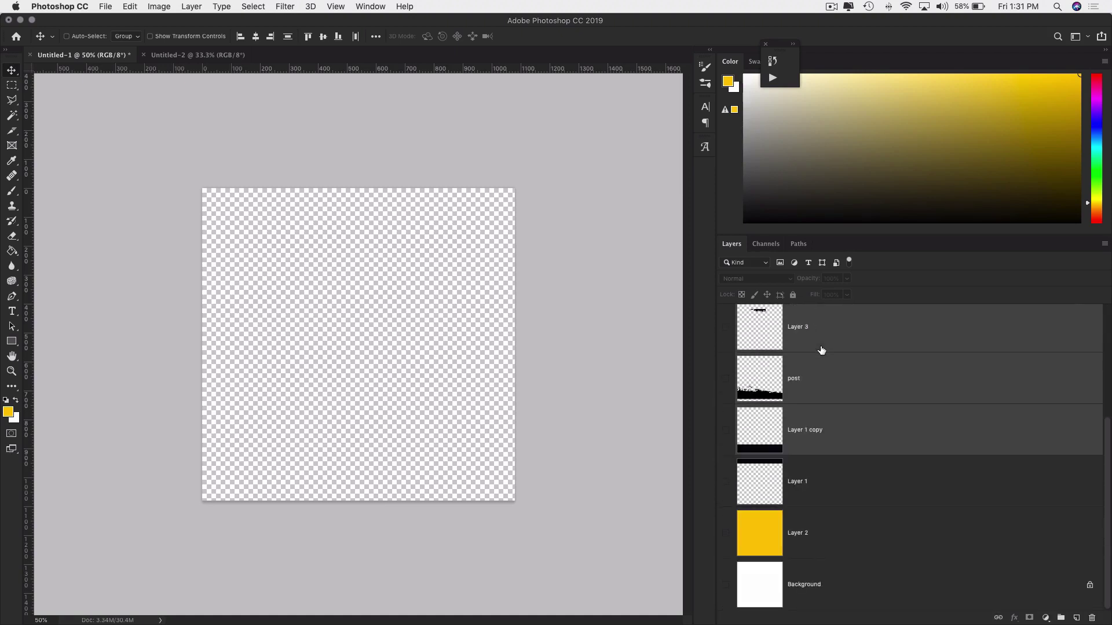
left_click(822, 497, "super")
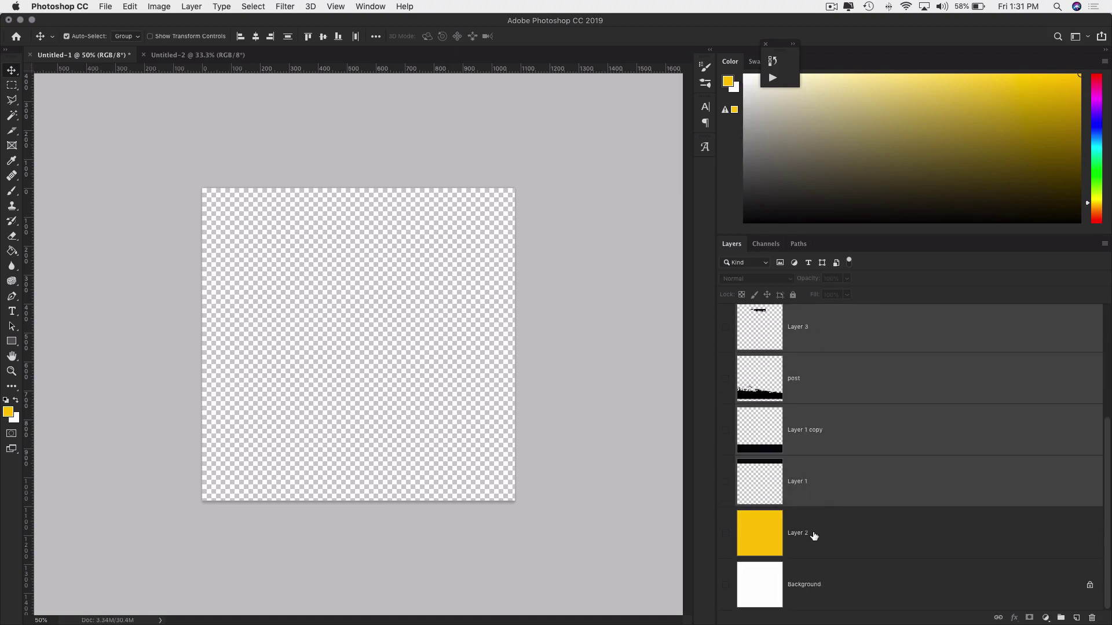
left_click(838, 531, "super")
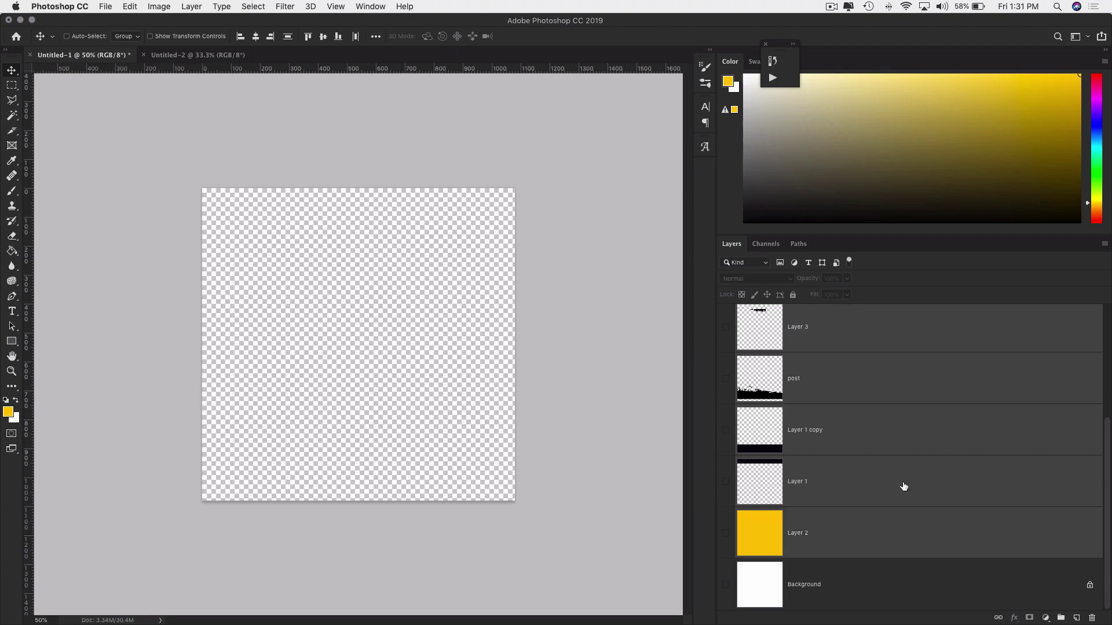
right_click(847, 483)
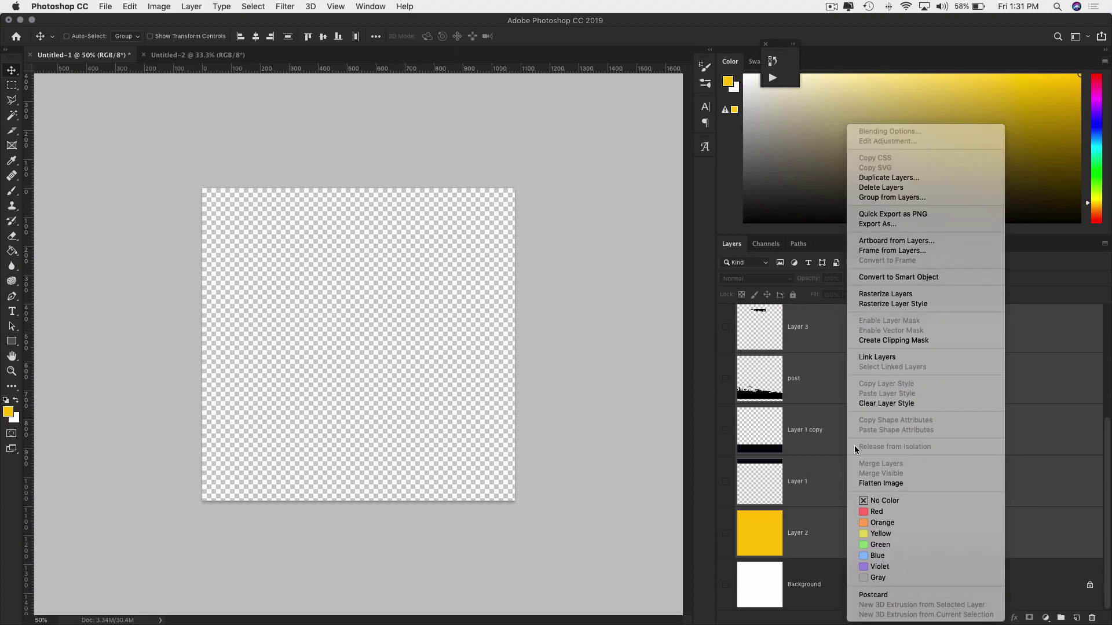
left_click(896, 182)
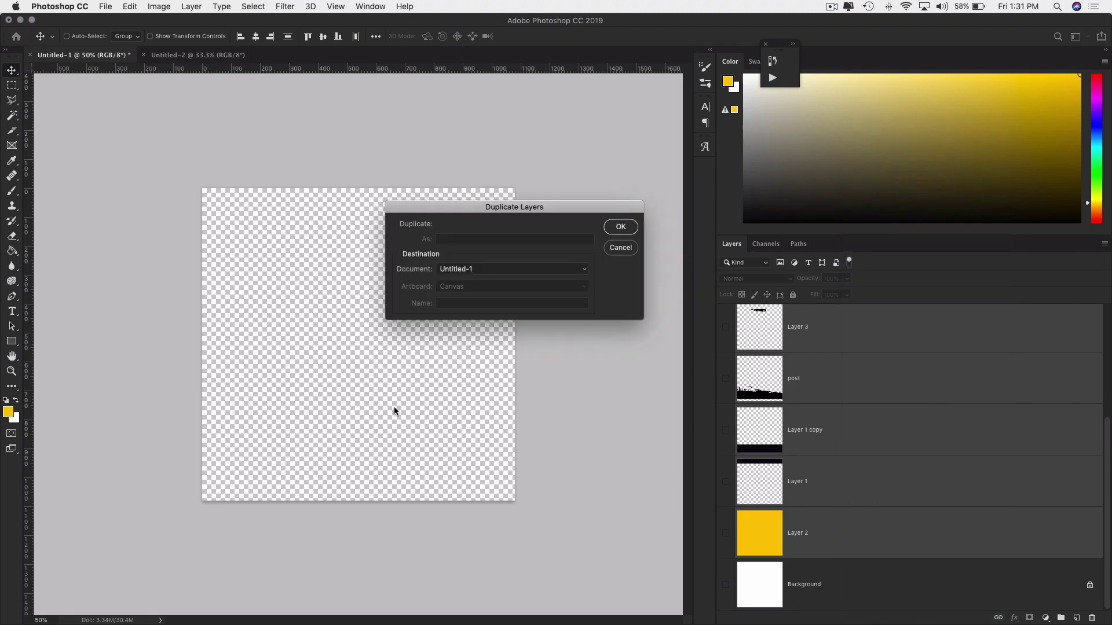
left_click(475, 270)
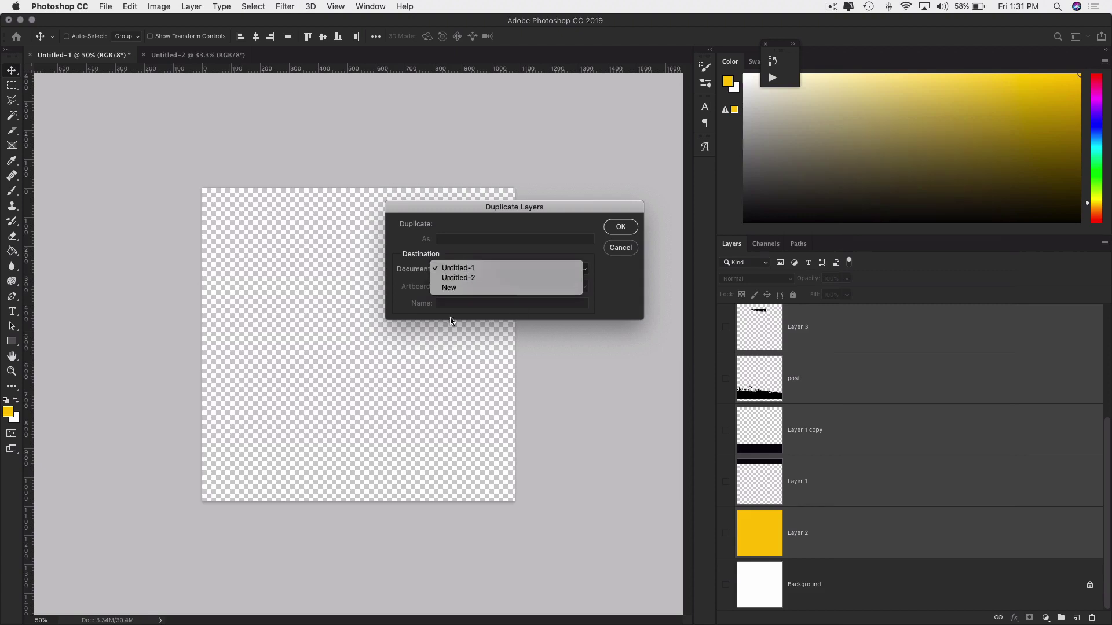
left_click(471, 277)
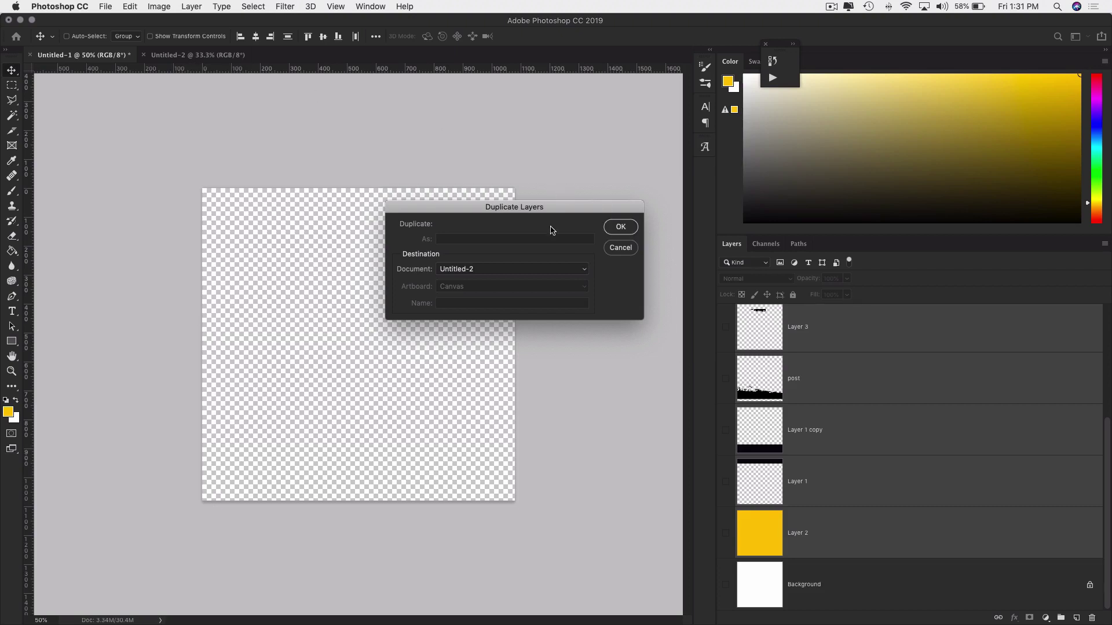
key("Return")
left_click(219, 57)
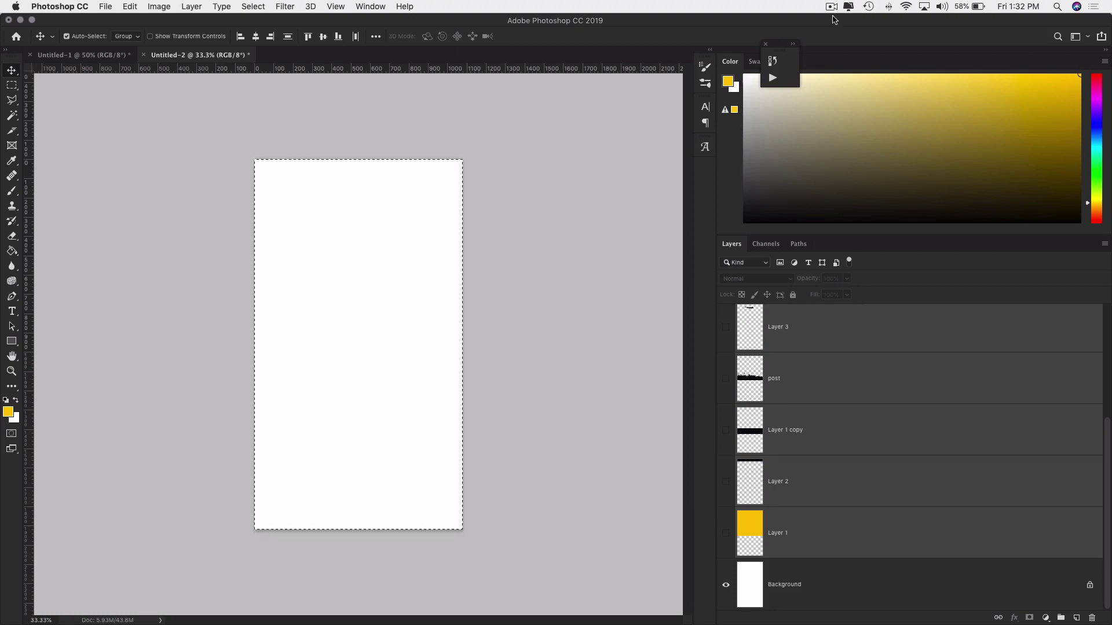
left_click(831, 7)
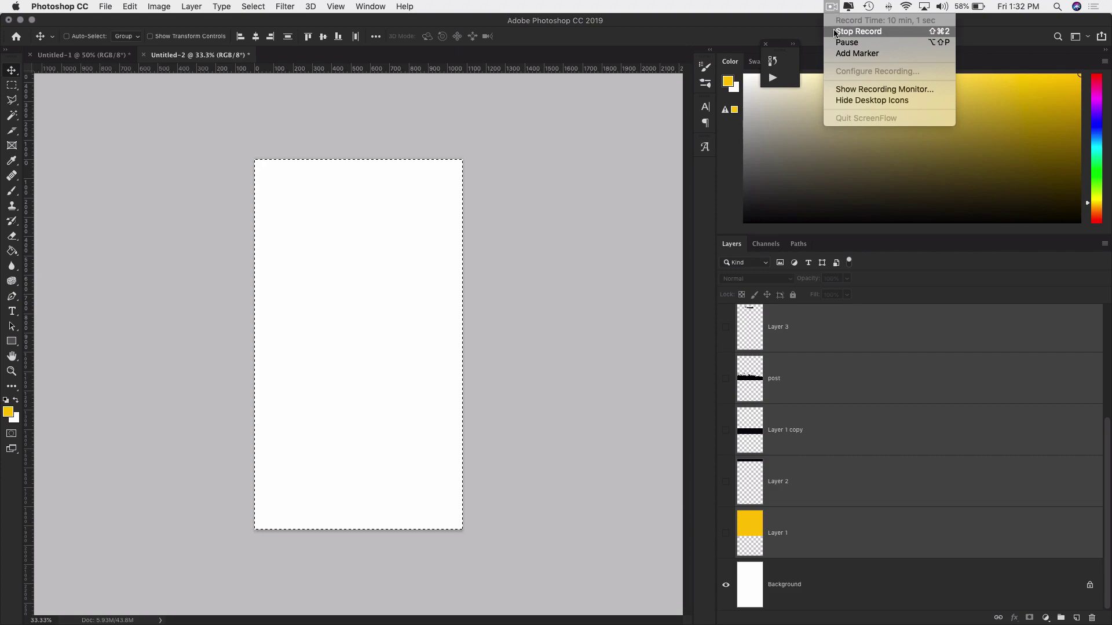
left_click(834, 32)
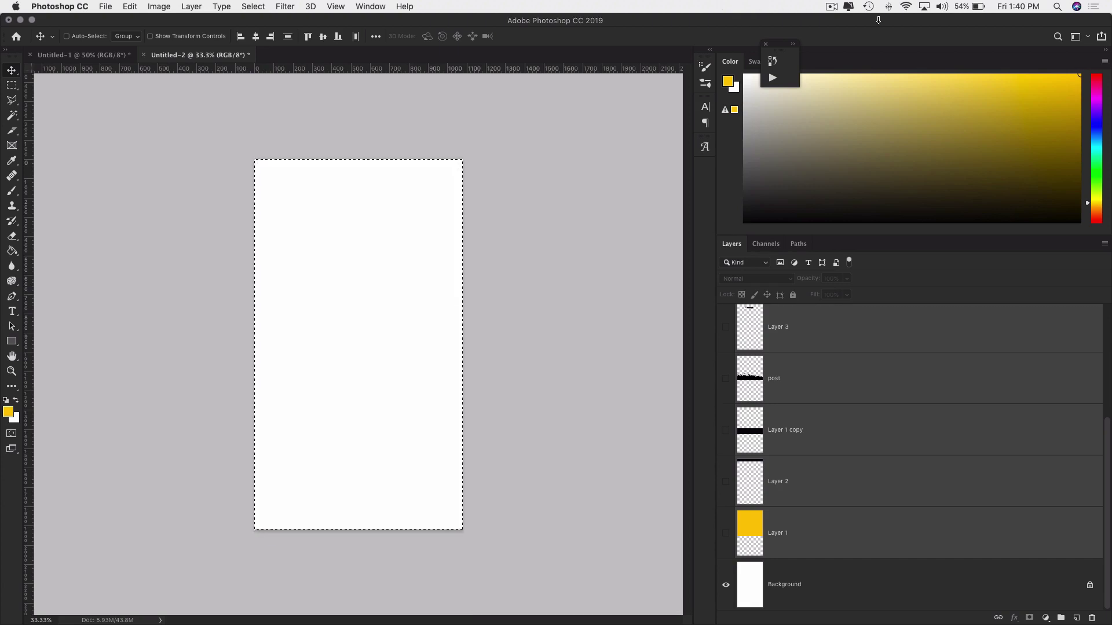
Show the yellow fill, black band and brush layers in the portrait document and clear the canvas selection.
left_click(919, 474)
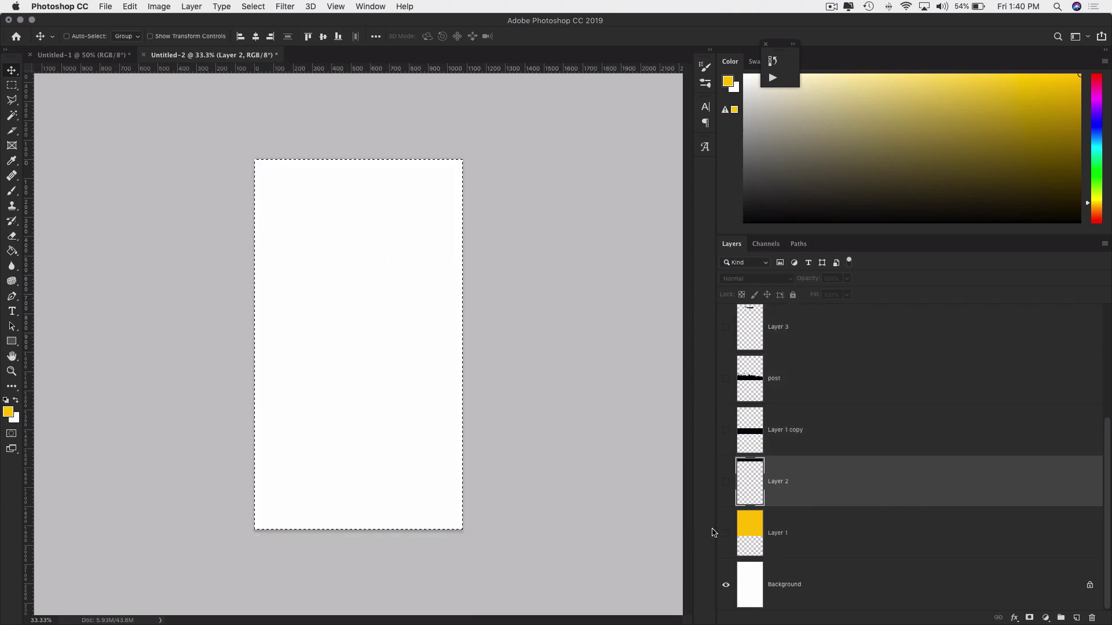
left_click(725, 532)
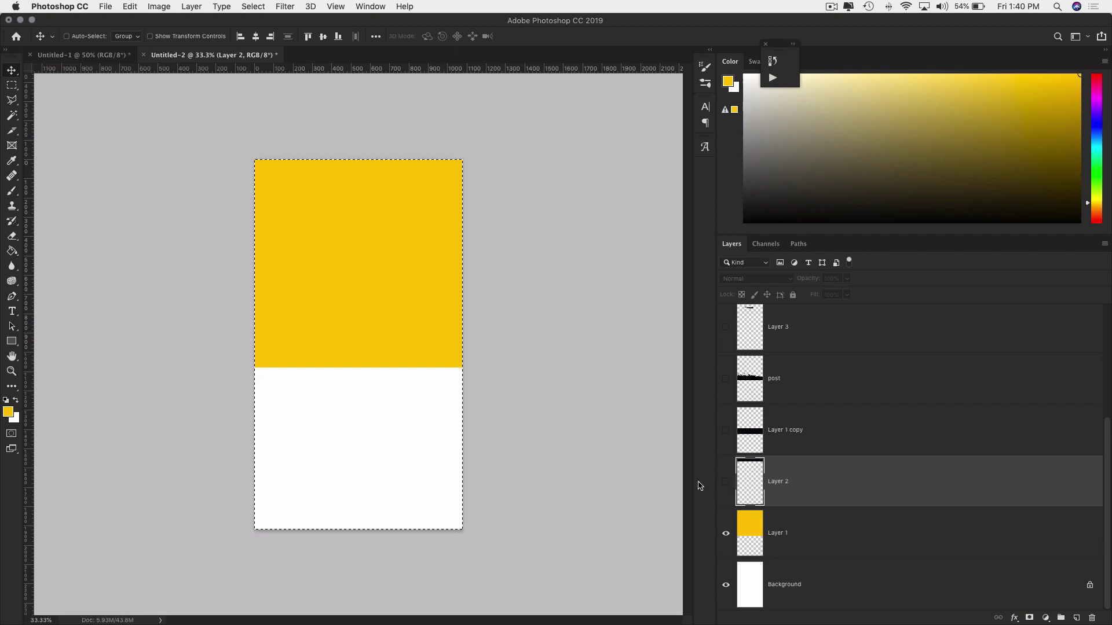
left_click(834, 532)
left_click_drag(725, 484, 726, 329)
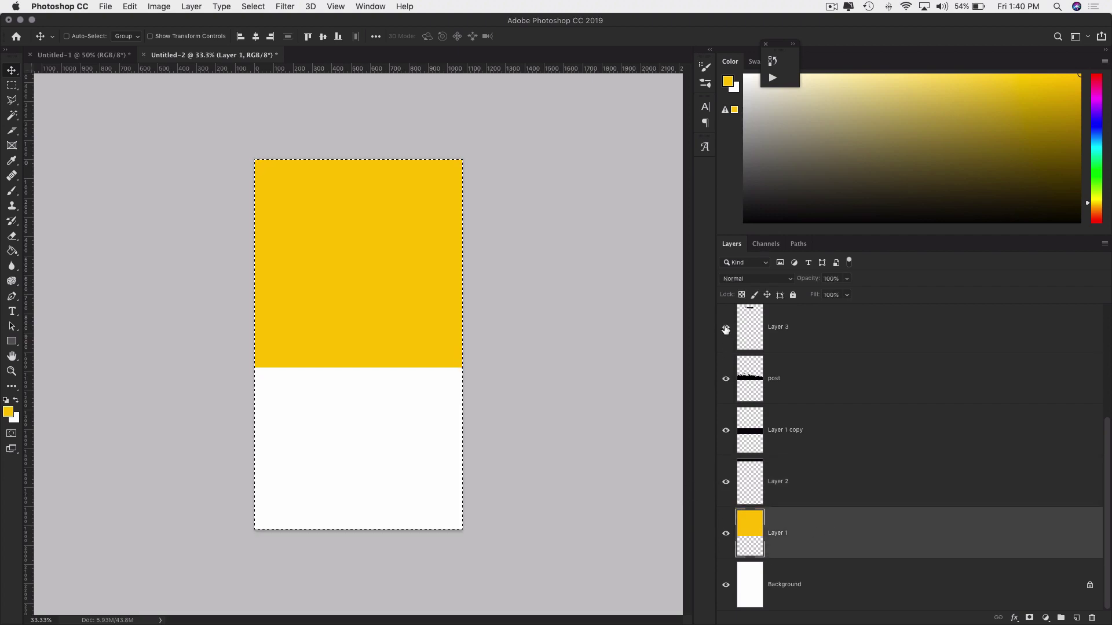
left_click(859, 385)
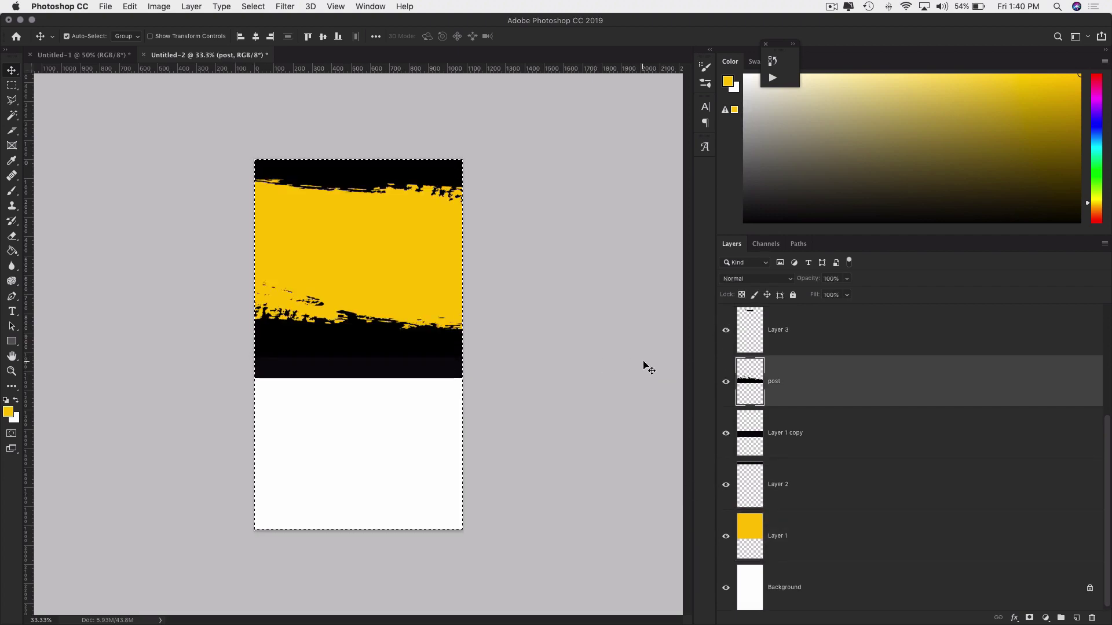
key("c")
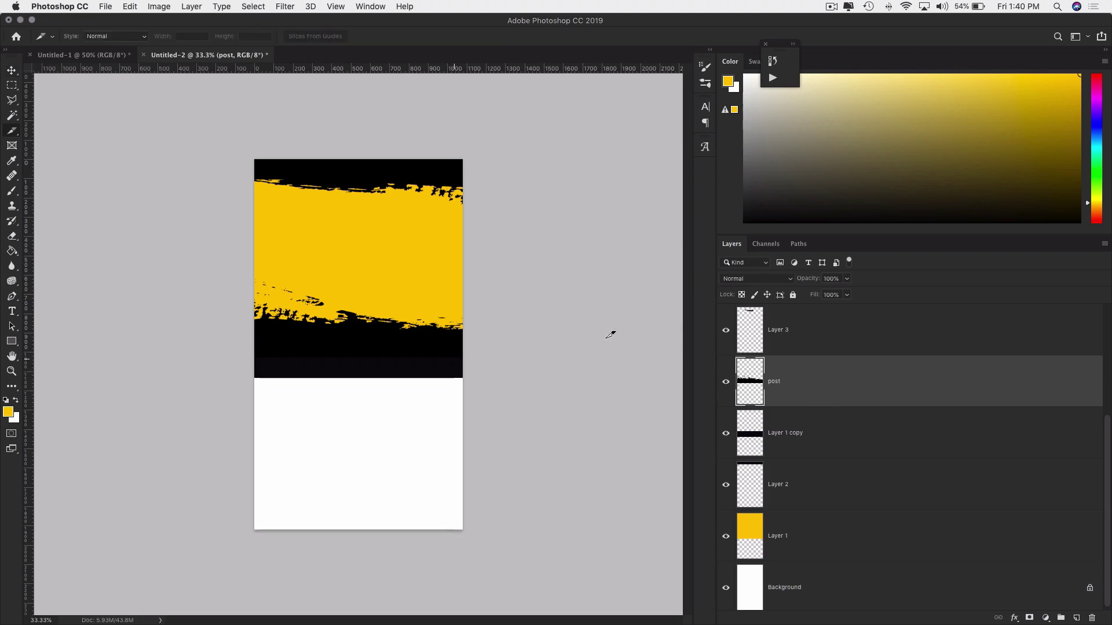
Merge the post brush layer with the Layer 1 copy band, toggling visibility to check the lower strip.
left_click(726, 382)
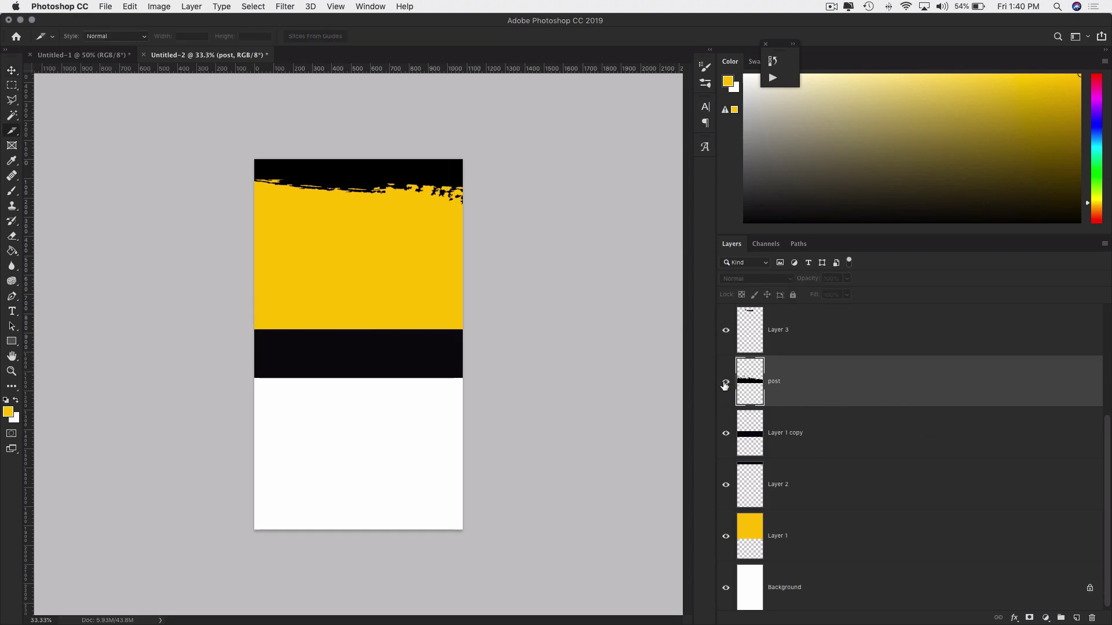
left_click(726, 382)
left_click(828, 435, "shift")
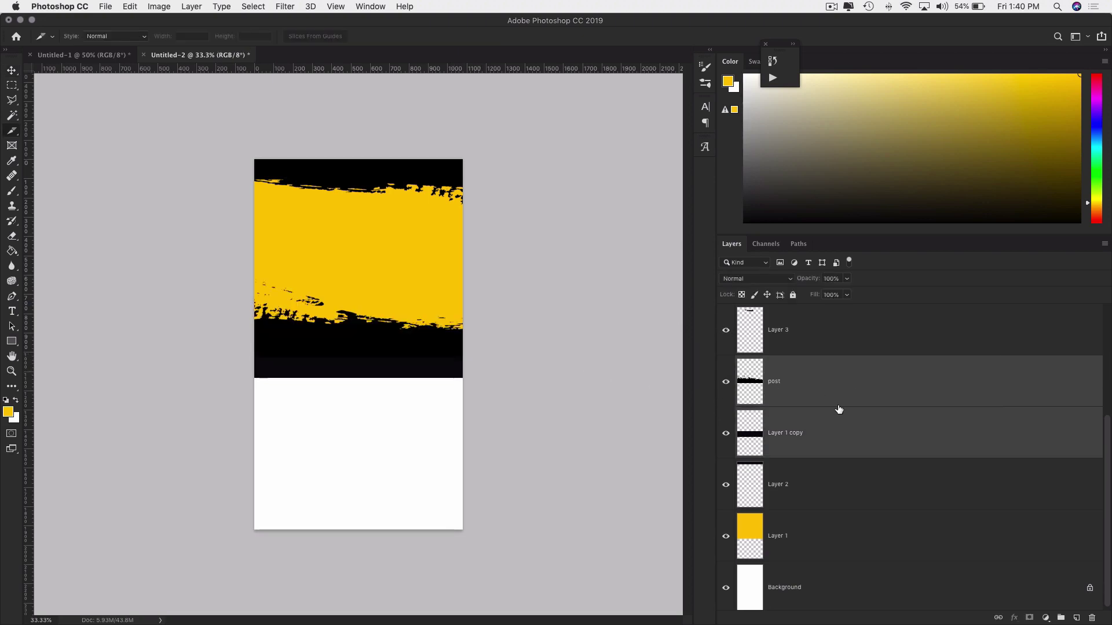
right_click(829, 438)
left_click(874, 463)
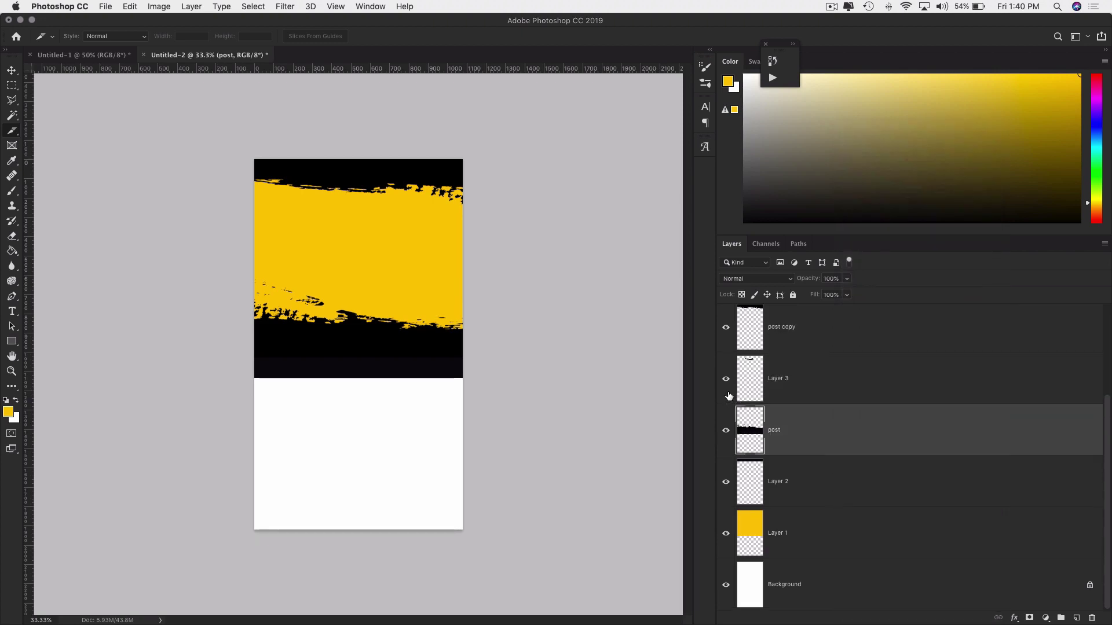
left_click(725, 431)
left_click(726, 434)
key("b")
left_click_drag(394, 356, 386, 492)
key("super+z")
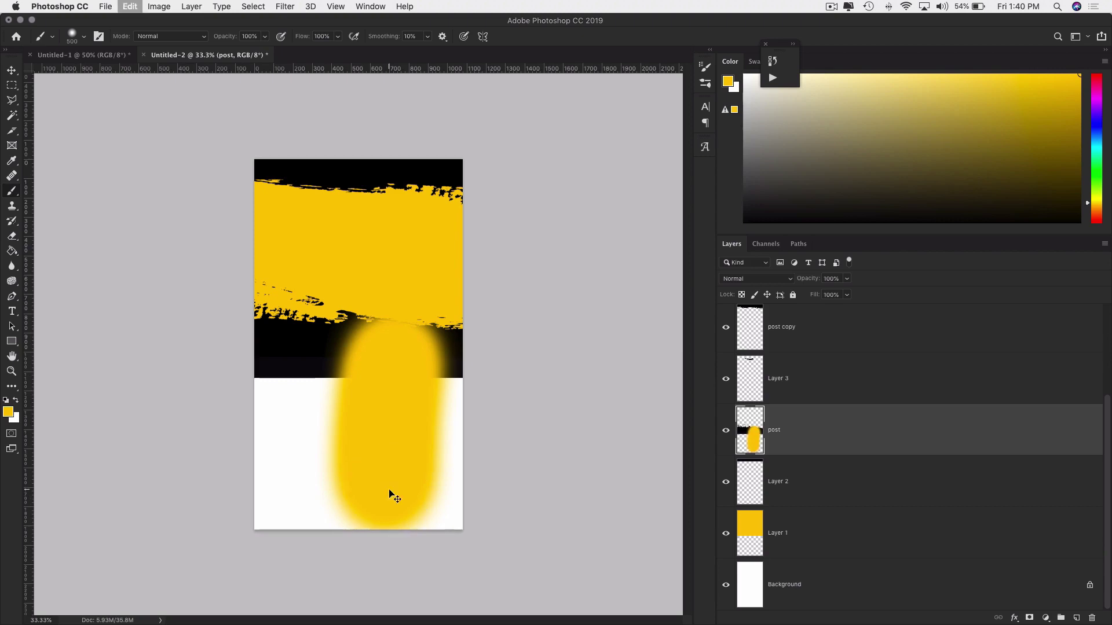
Move the merged post strip down to the canvas's bottom edge and hide the yellow Layer 1.
key("v")
left_click_drag(369, 428, 373, 526)
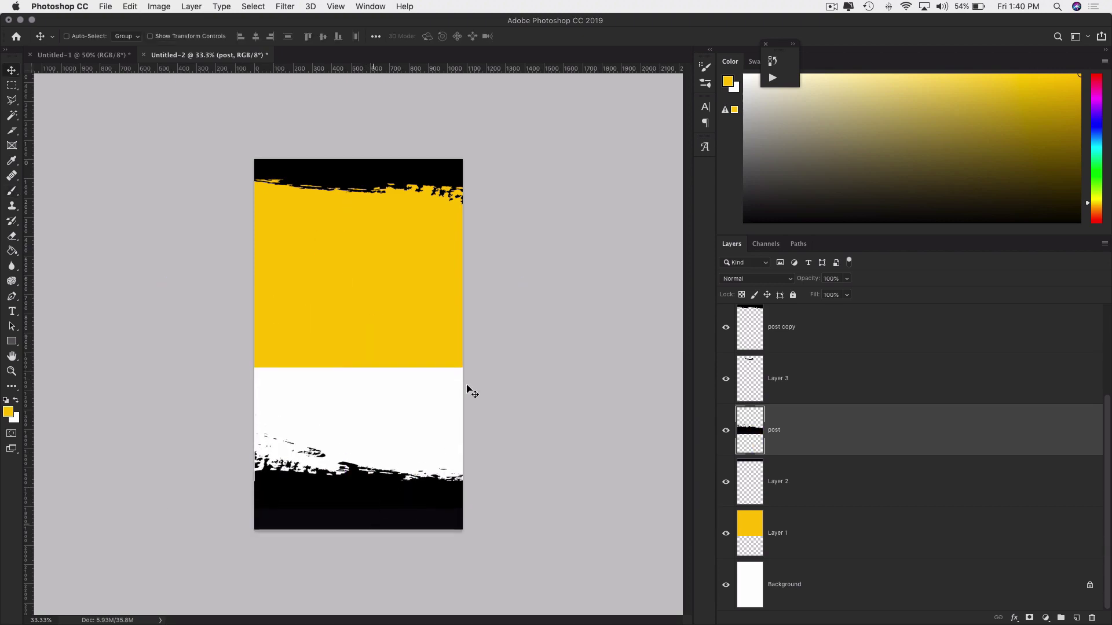
left_click(725, 533)
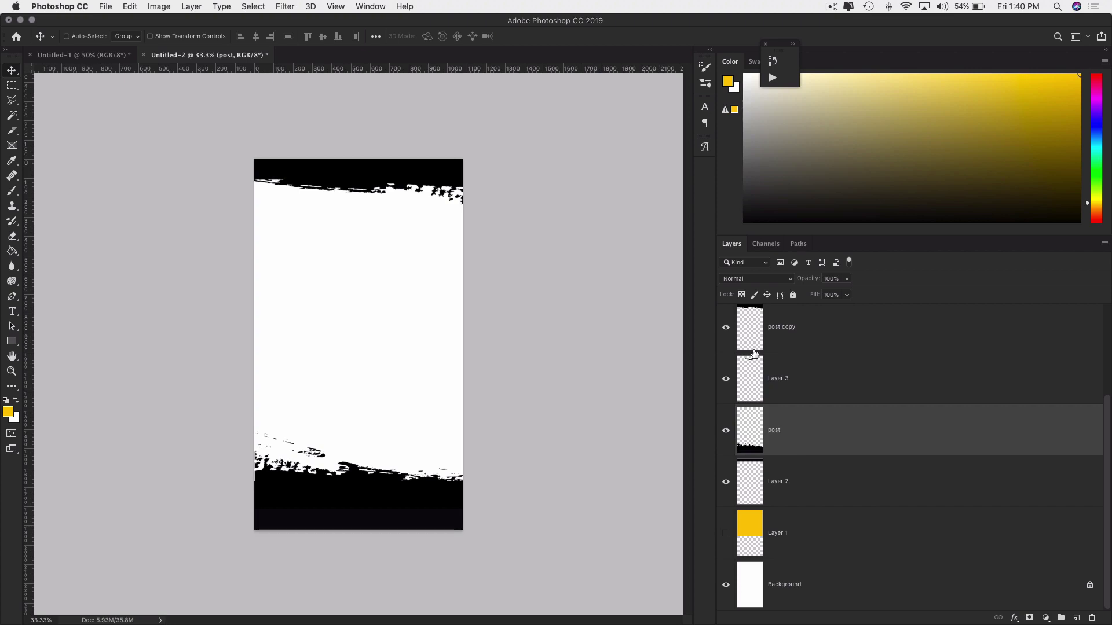
Merge the post copy brush layer with Layer 3, toggling visibility to check the upper strip.
left_click(786, 338)
left_click(726, 329)
left_click(726, 330)
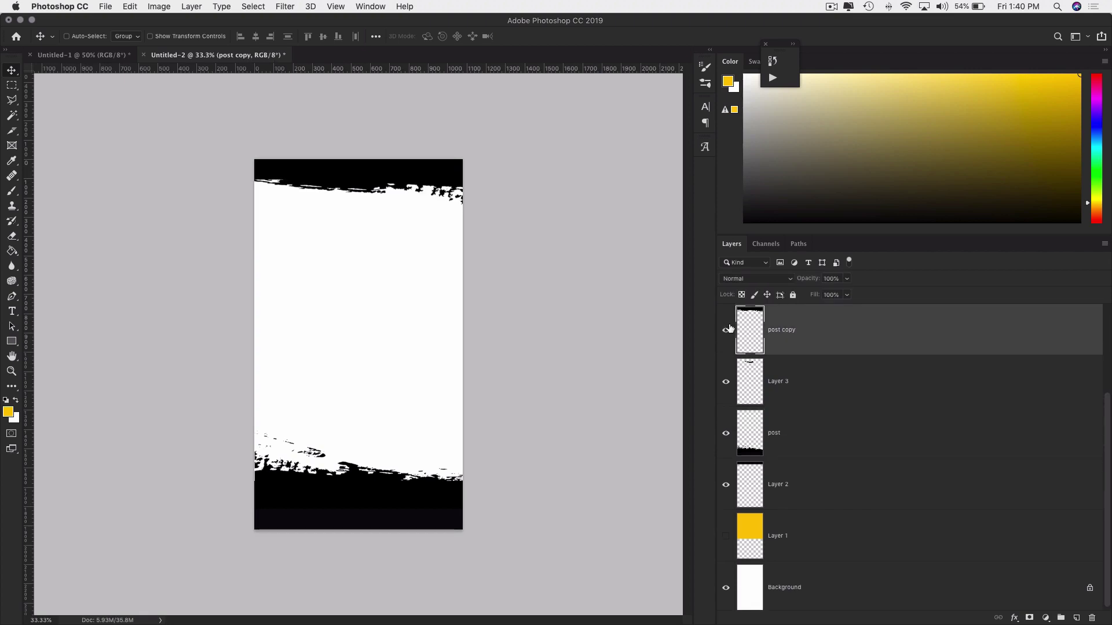
left_click(859, 377, "shift")
right_click(859, 378)
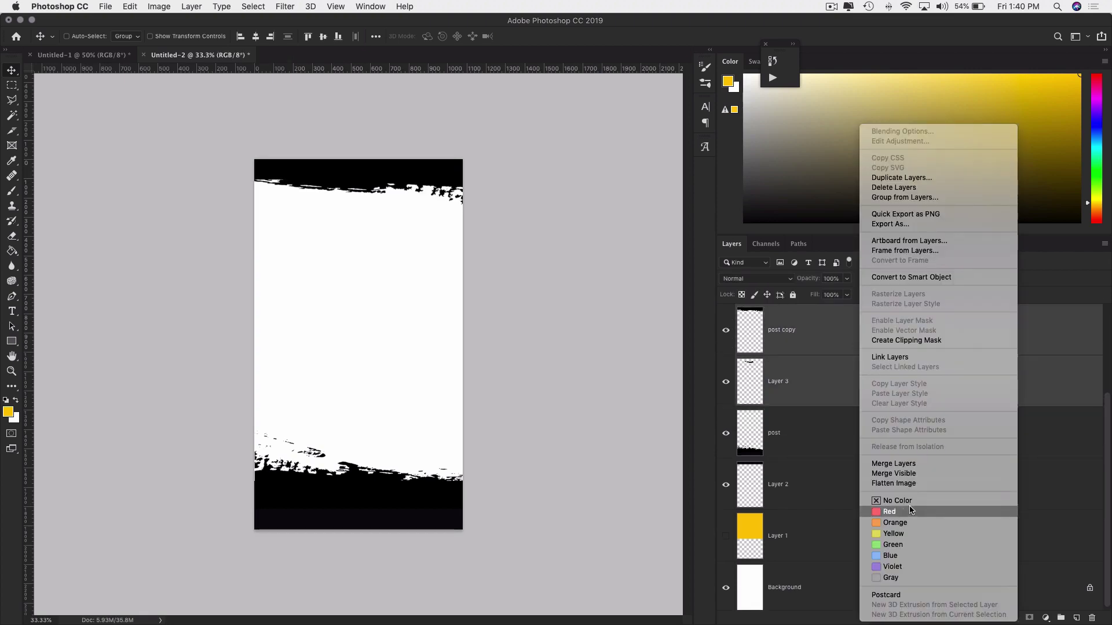
left_click(908, 465)
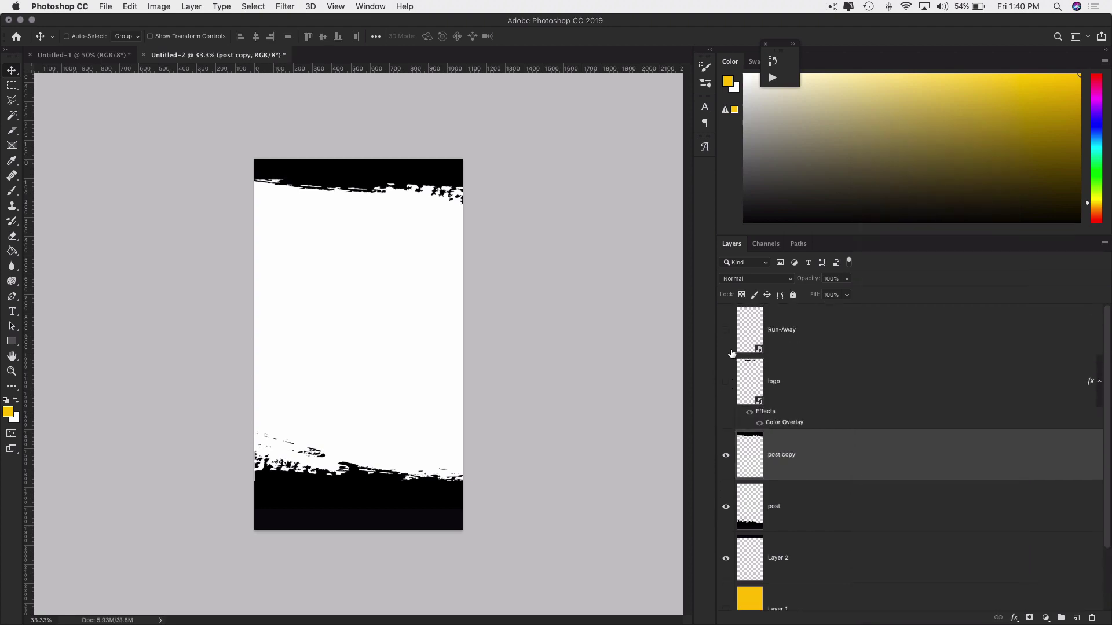
left_click(725, 455)
left_click(726, 456)
Delete the Layer 2 band and nudge the post copy strip into place along the canvas's top edge.
scroll(784, 432, "down", 3)
left_click(786, 472)
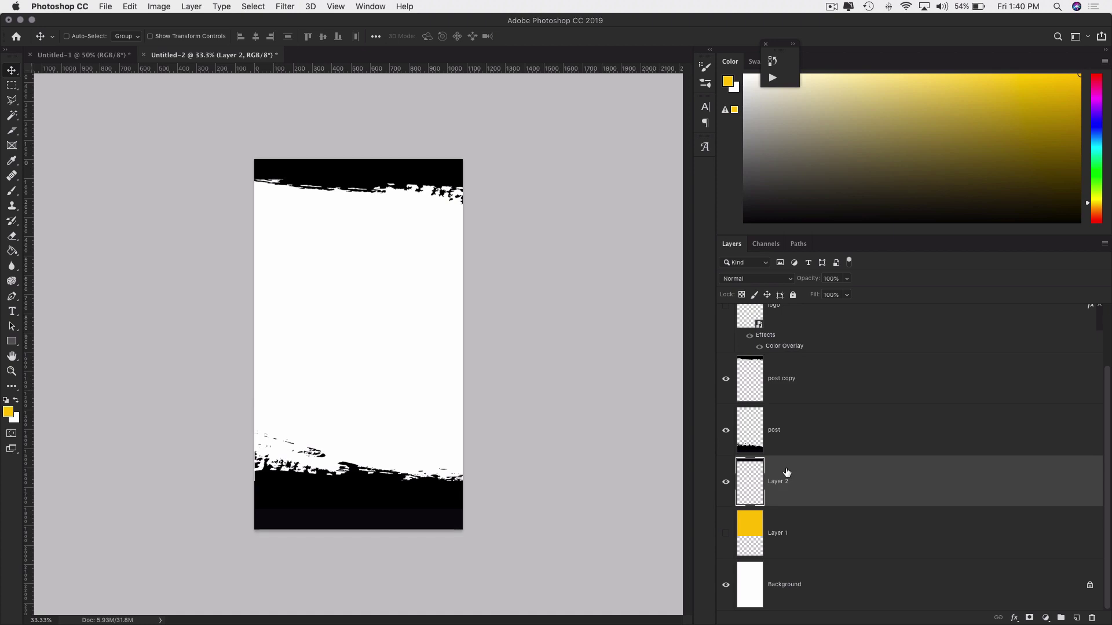
key("Delete")
left_click(778, 442)
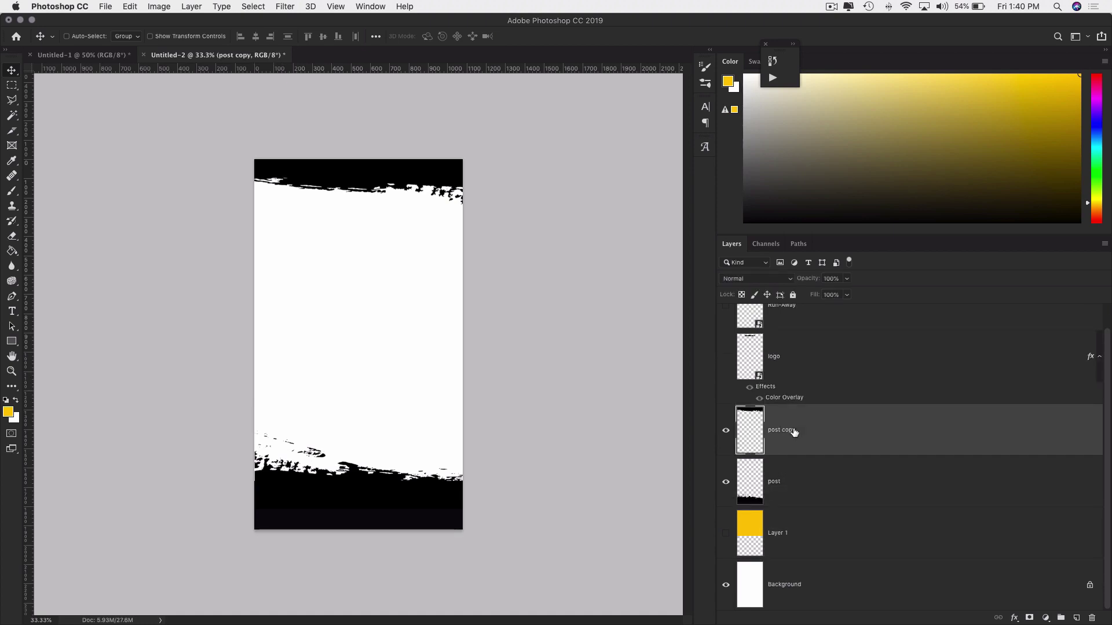
mouse_move(363, 248)
left_mouse_down()
mouse_move(364, 267)
mouse_move(365, 251)
left_mouse_up()
Show the logo and Run-Away layers, and move the Run-Away title onto the lower black strip.
left_click(727, 358)
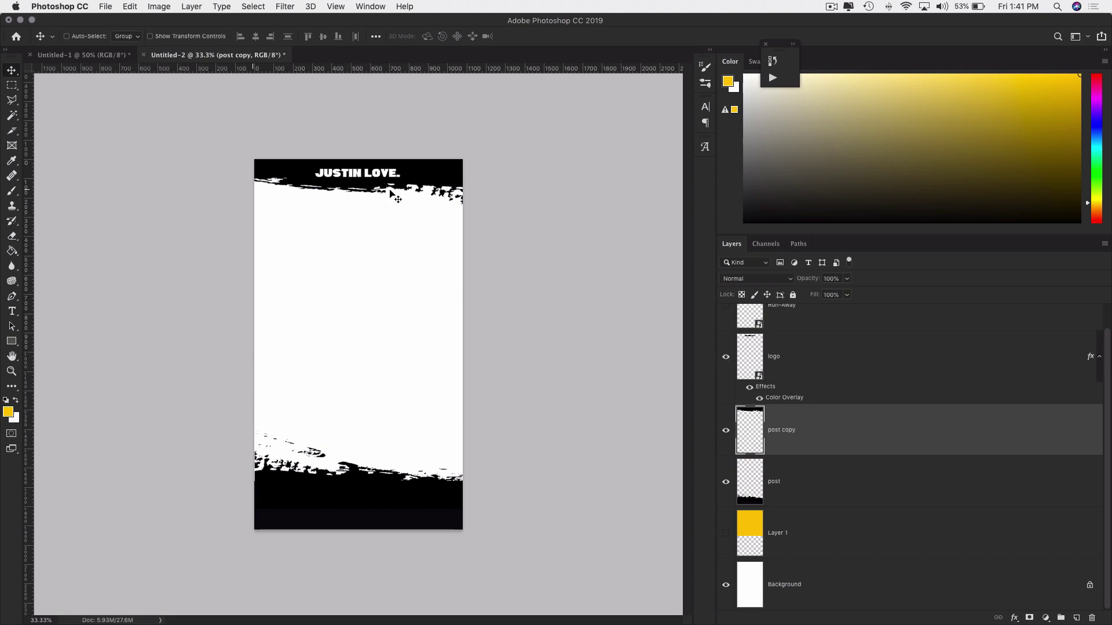
scroll(878, 410, "up", 2)
left_click(726, 330)
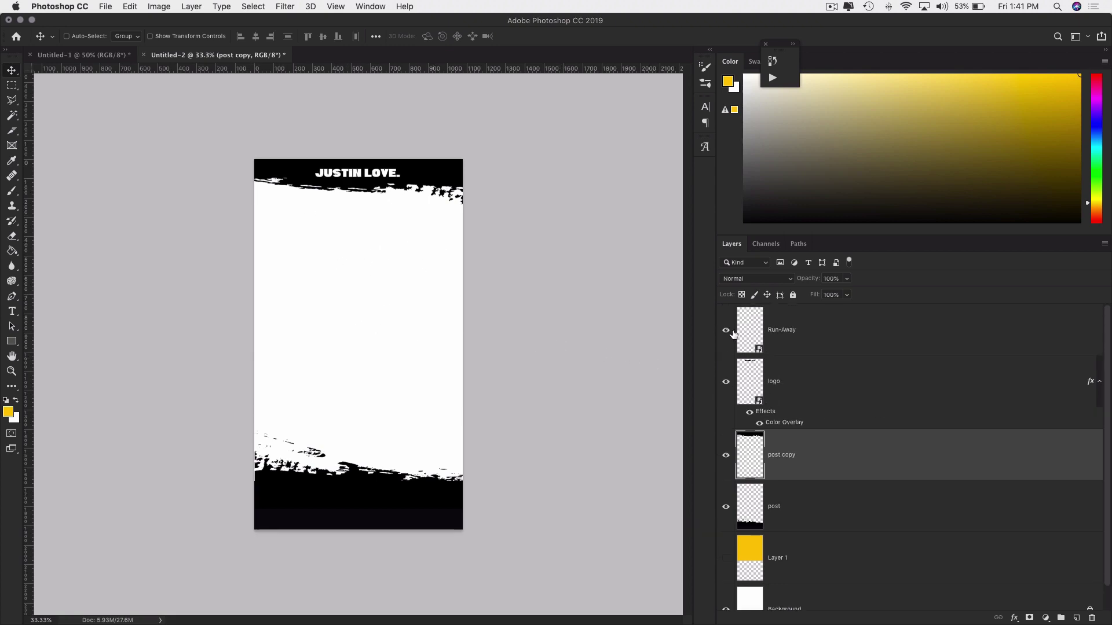
left_click(849, 344)
left_click_drag(318, 355, 308, 509)
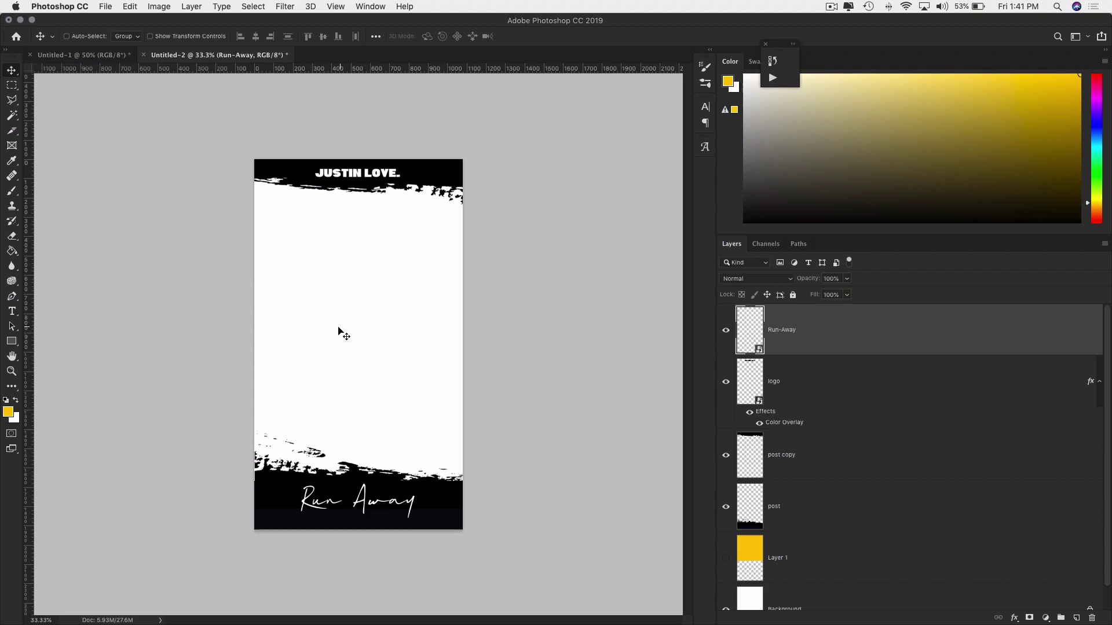
Hide the Background, Run-Away and logo layers, leaving only the two black brush strips on transparency.
scroll(771, 467, "down", 1)
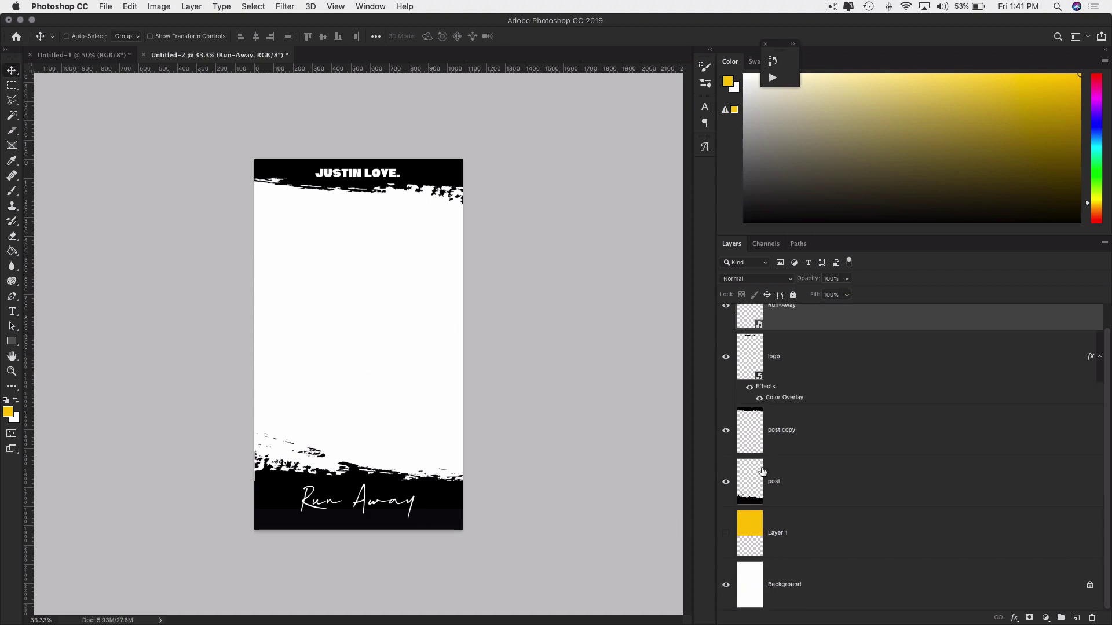
left_click(727, 588)
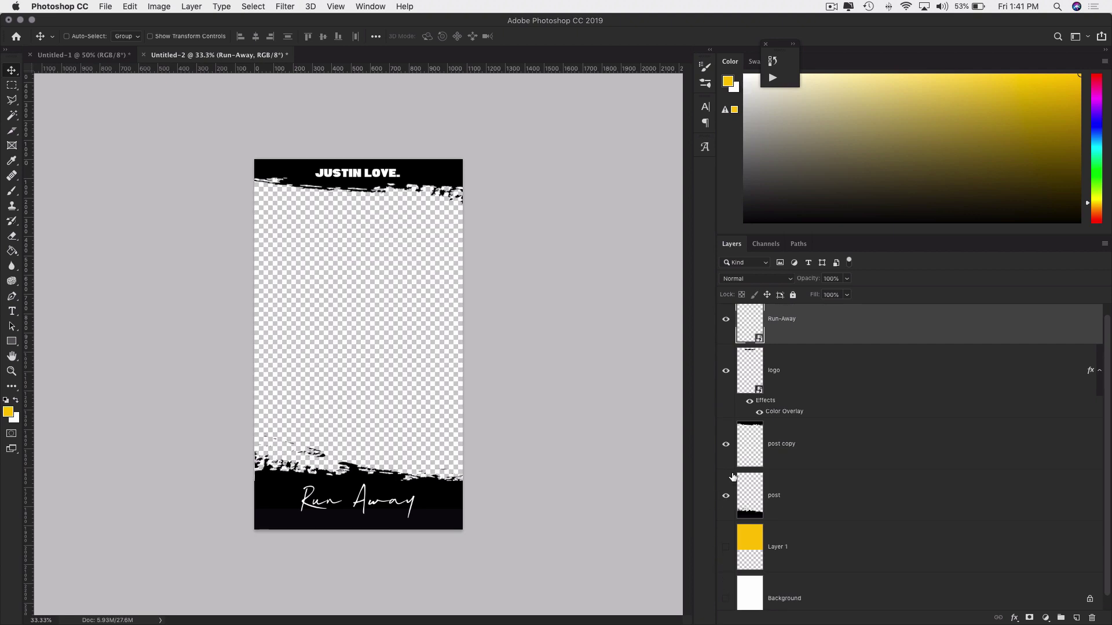
left_click(726, 319)
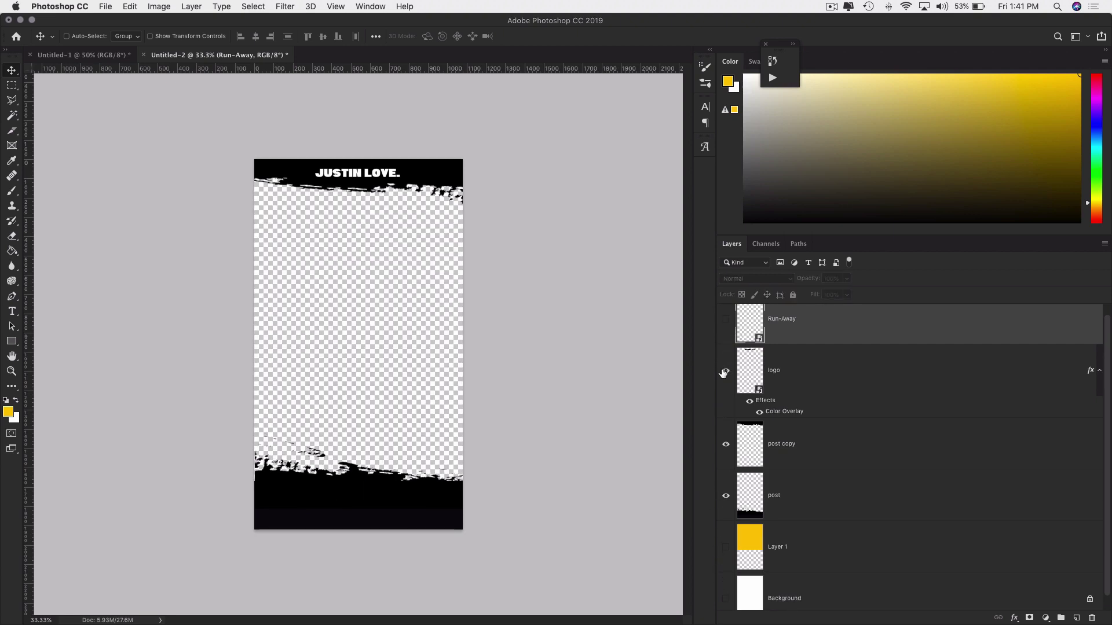
left_click(725, 370)
Save a PNG copy of the brush border as instagram-story-border in the Runaway project folder.
left_click(106, 7)
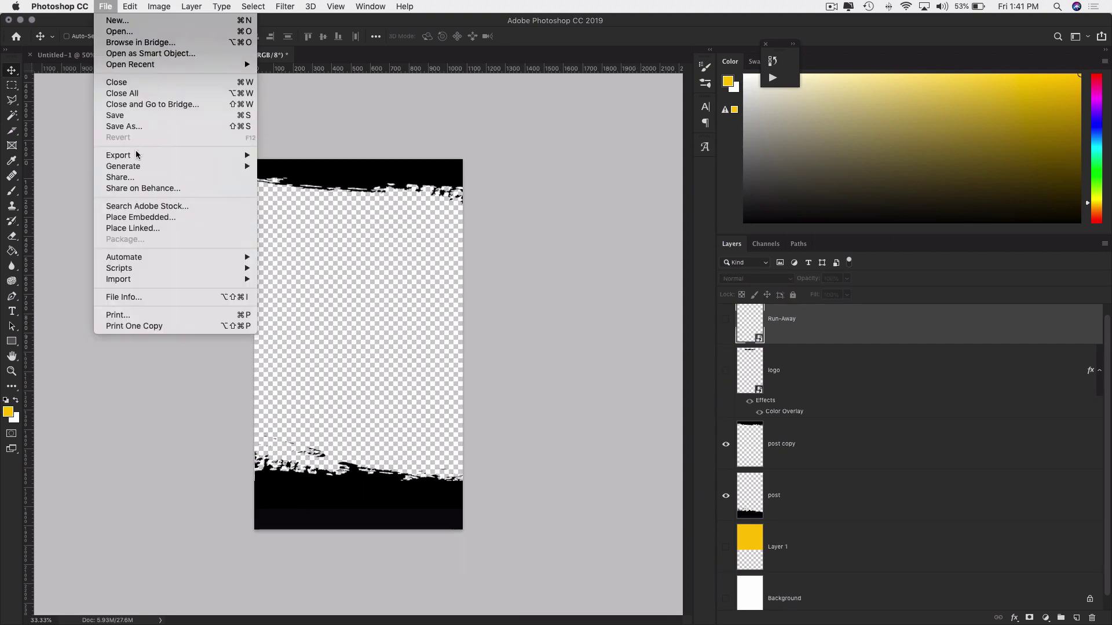
left_click(264, 144)
key("super+s")
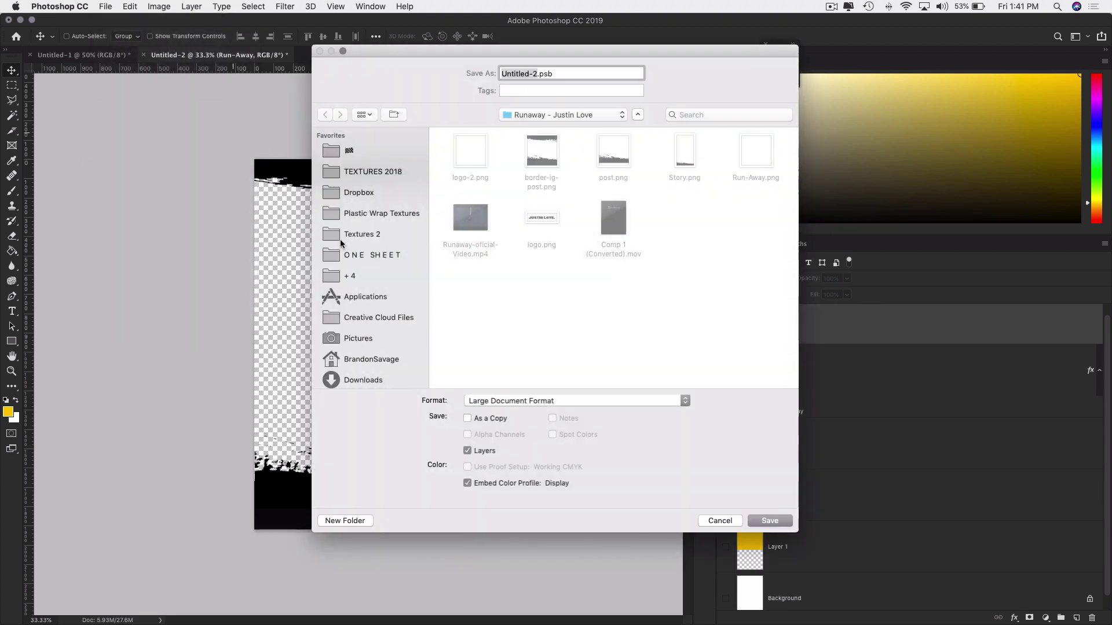
type("instagram-story")
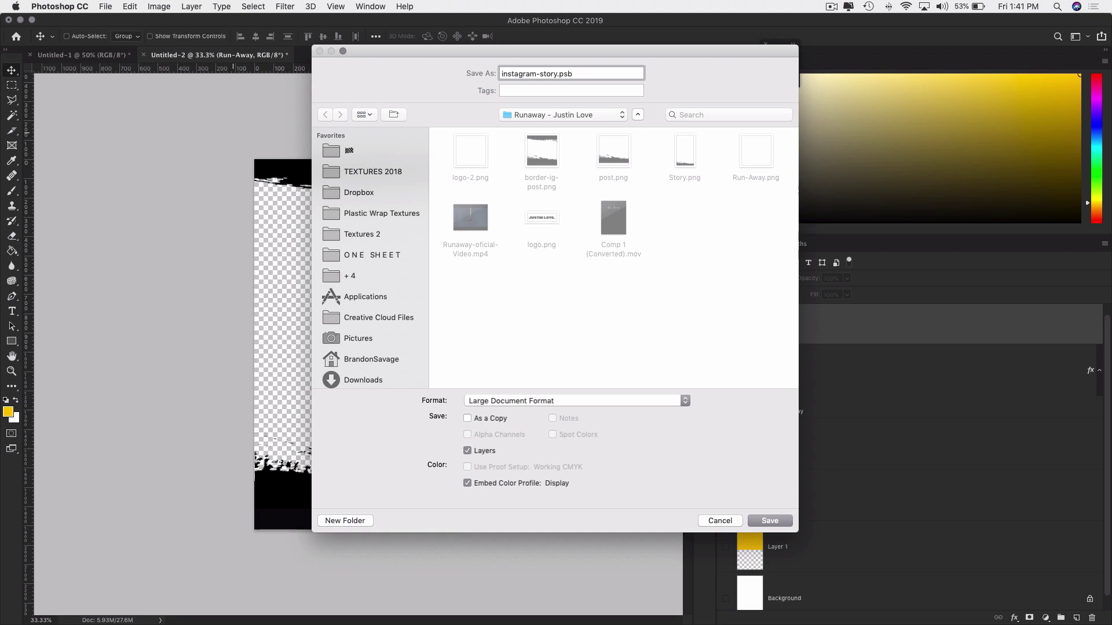
type("-border")
left_click(573, 405)
left_click(565, 545)
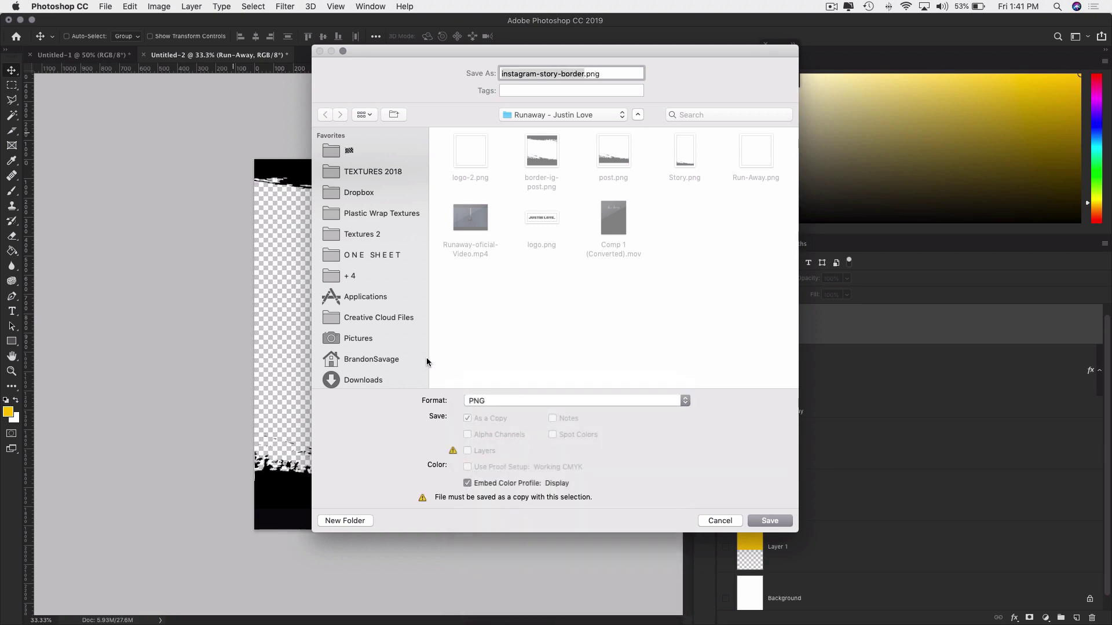
key("Return")
key("Return")
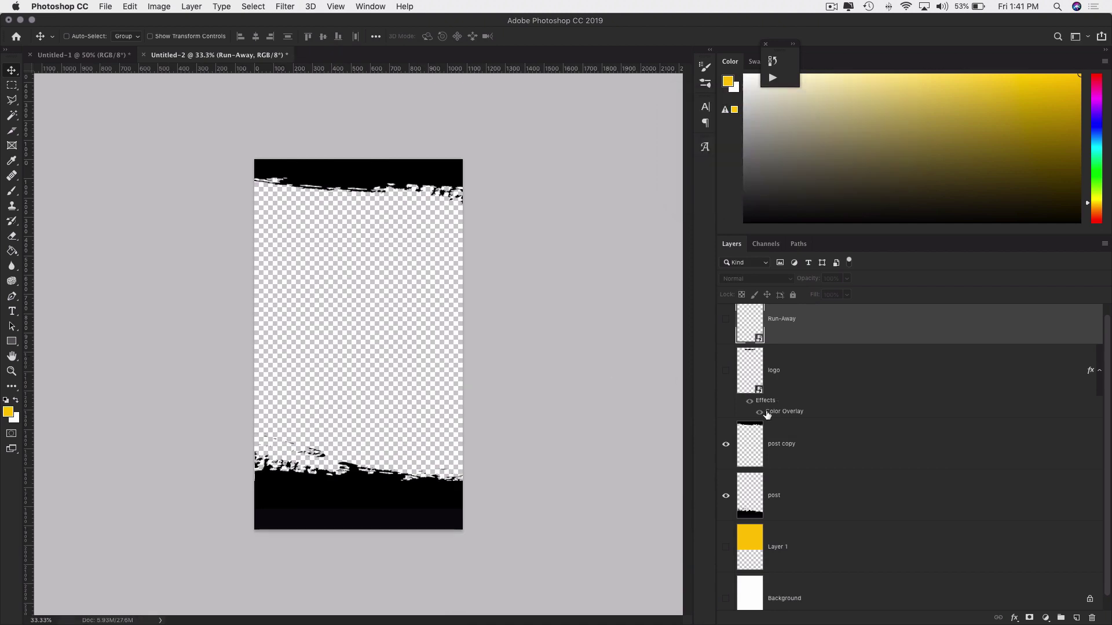
Hide both brush strips, show only the logo layer, and save a PNG copy named story-logo with large file size.
left_click_drag(725, 444, 726, 496)
left_click(726, 371)
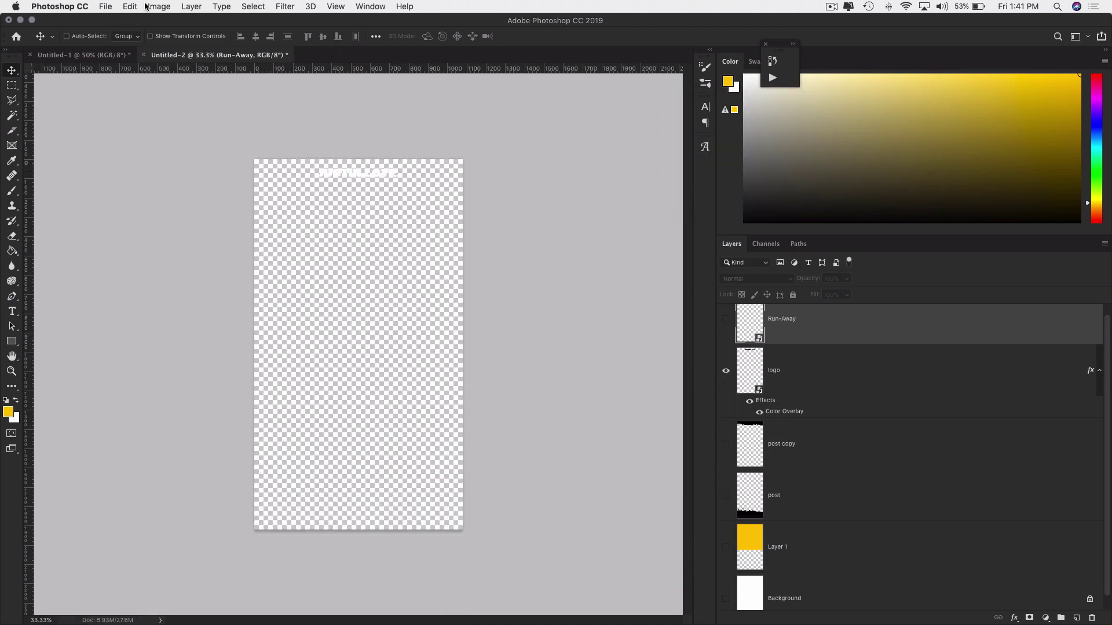
left_click(106, 7)
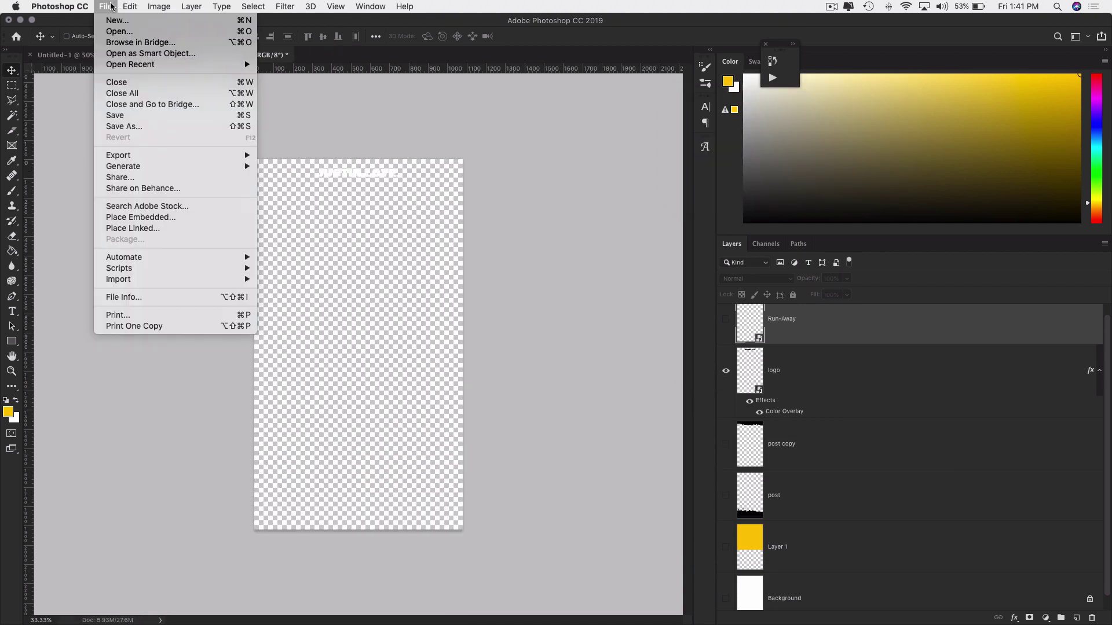
left_click(135, 128)
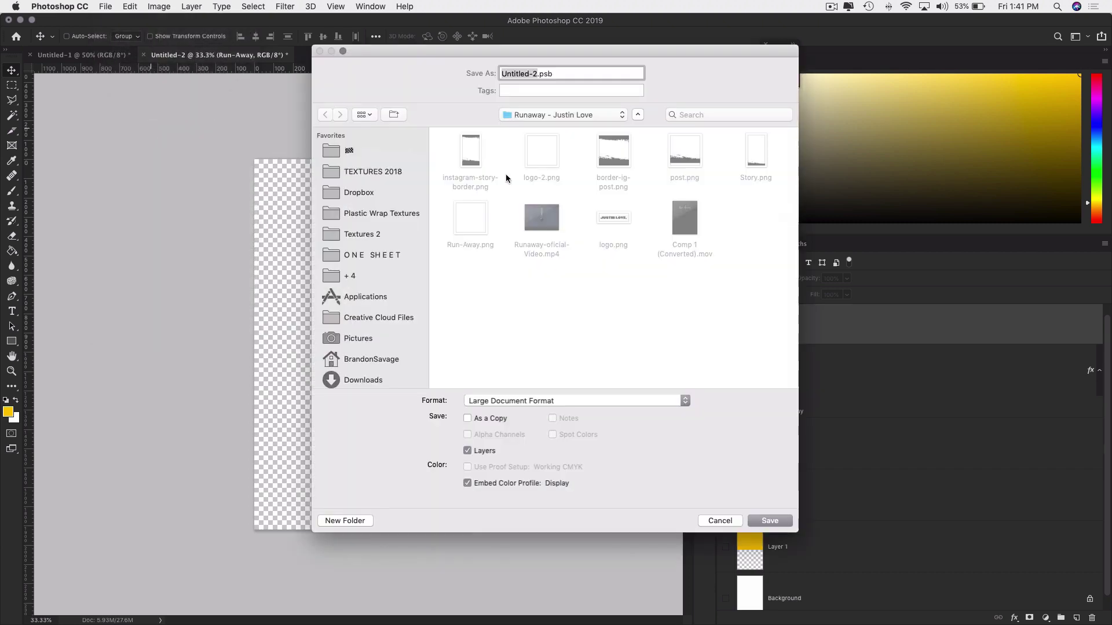
key("BackSpace")
type("story-logo")
left_click(614, 401)
left_click(560, 548)
left_click(769, 521)
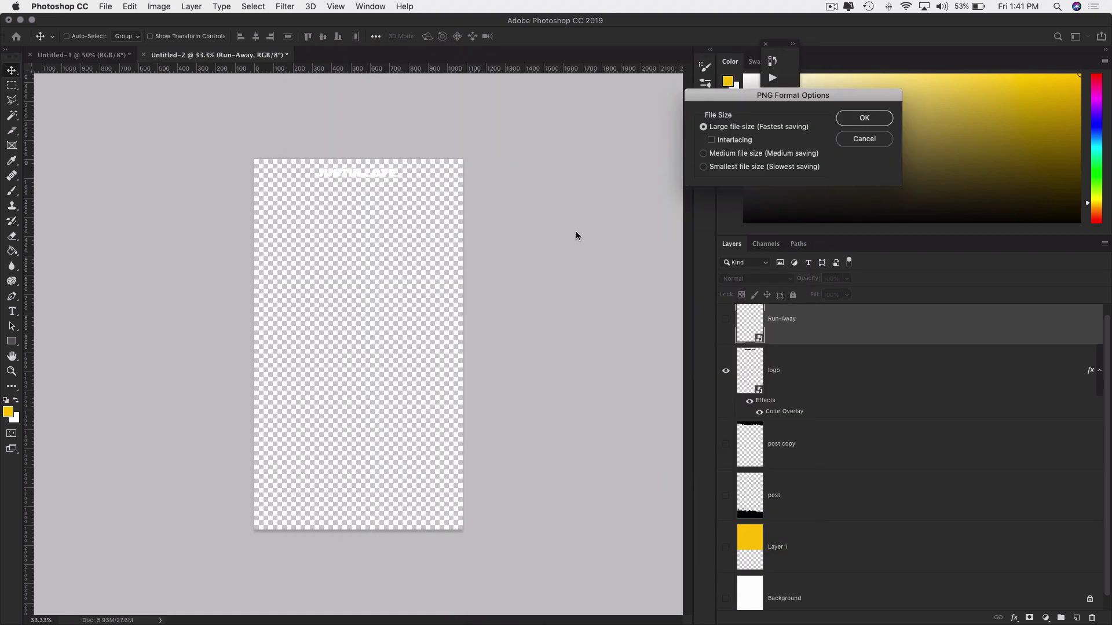
left_click(866, 118)
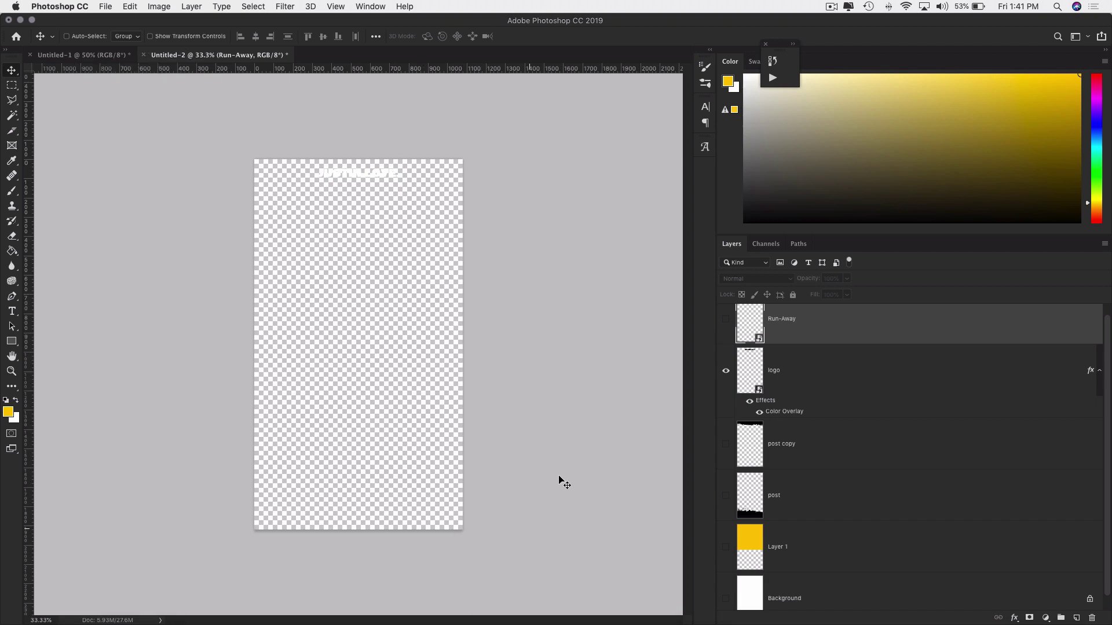
Minimize the Photoshop, video editor and Youtube Channel folder windows and switch to Adobe Premiere Pro CC 2019.
mouse_move(524, 622)
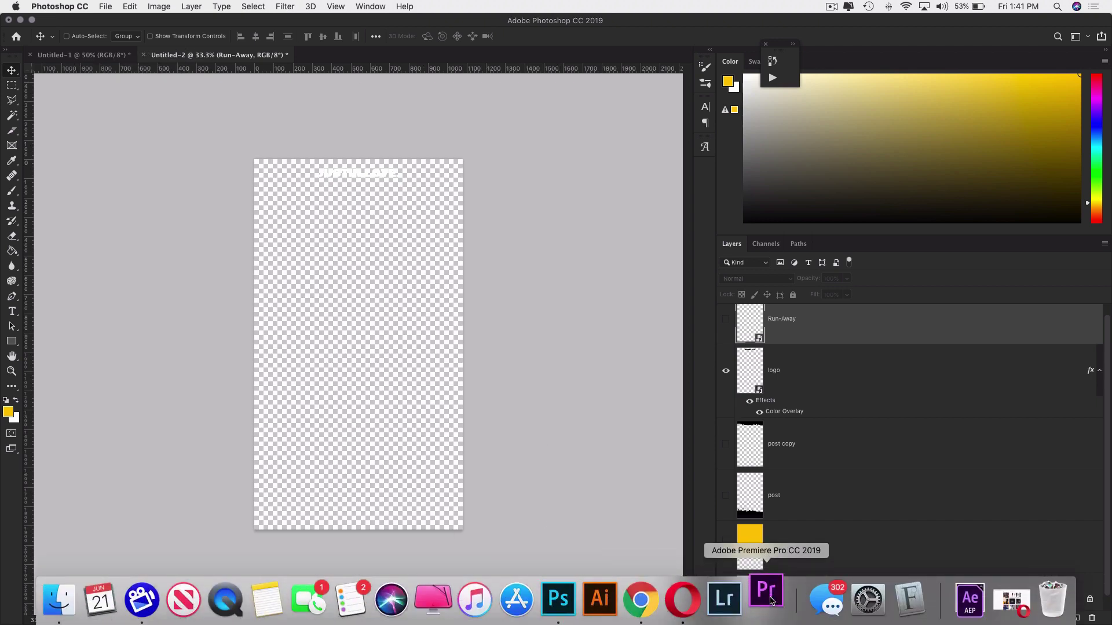
left_click(20, 20)
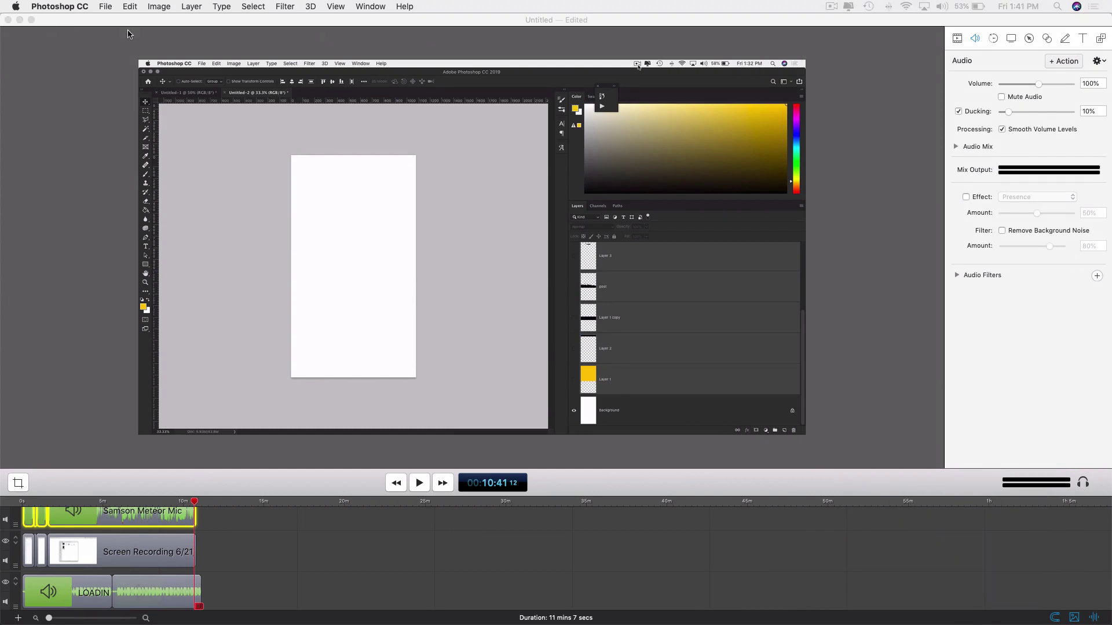
left_click(20, 20)
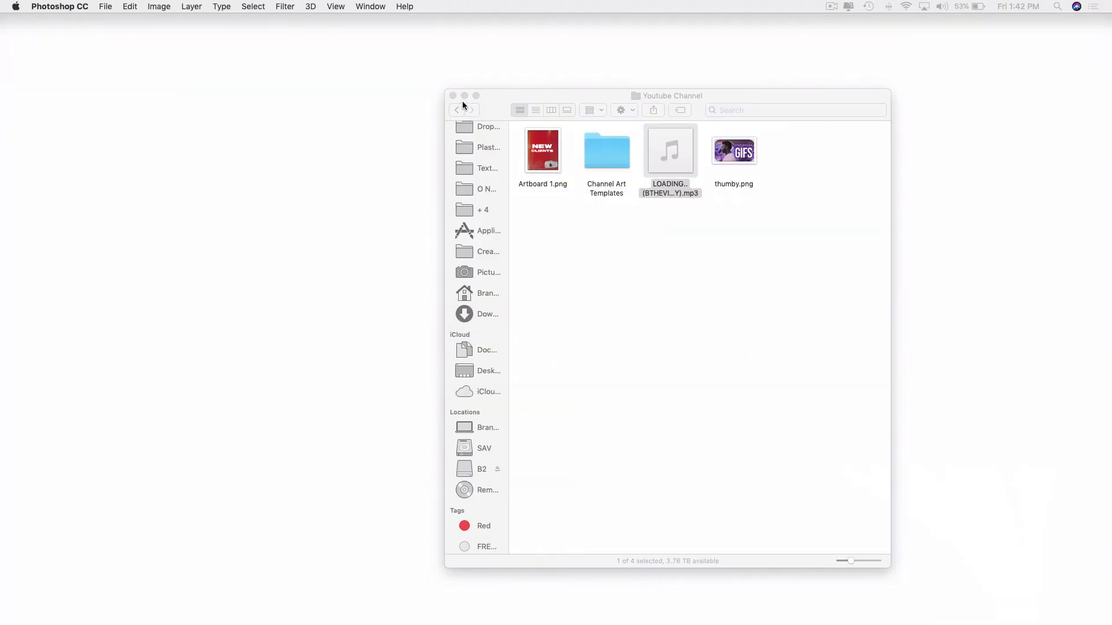
left_click(464, 95)
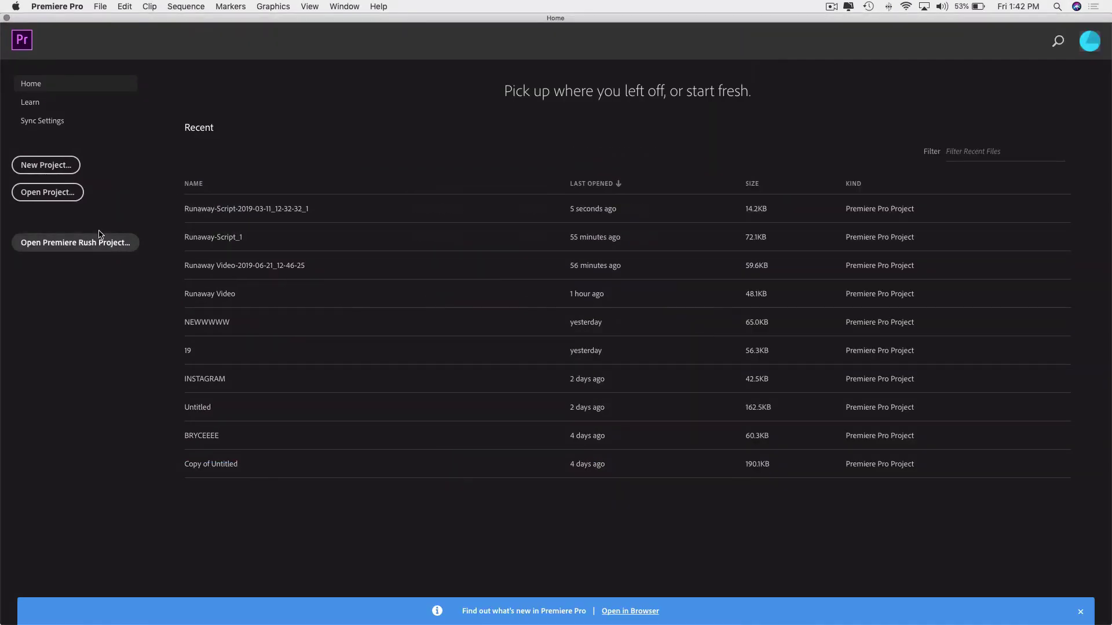
Create a new Premiere Pro project named Runaway-Assets-2019 and maximize its window.
left_click(58, 166)
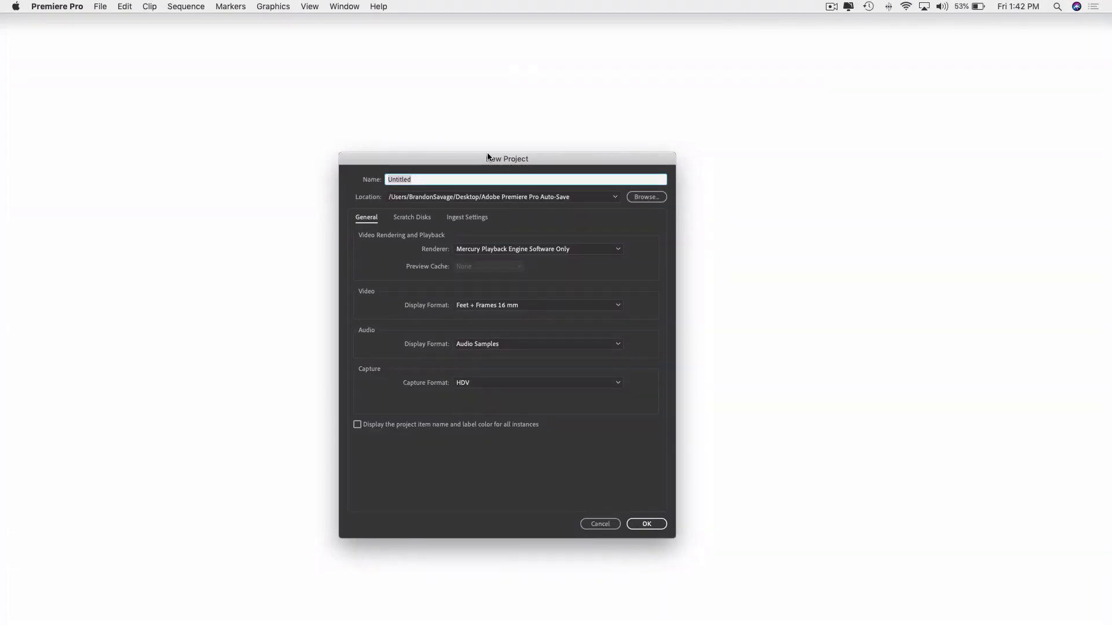
key("BackSpace")
key("Return")
left_click(660, 523)
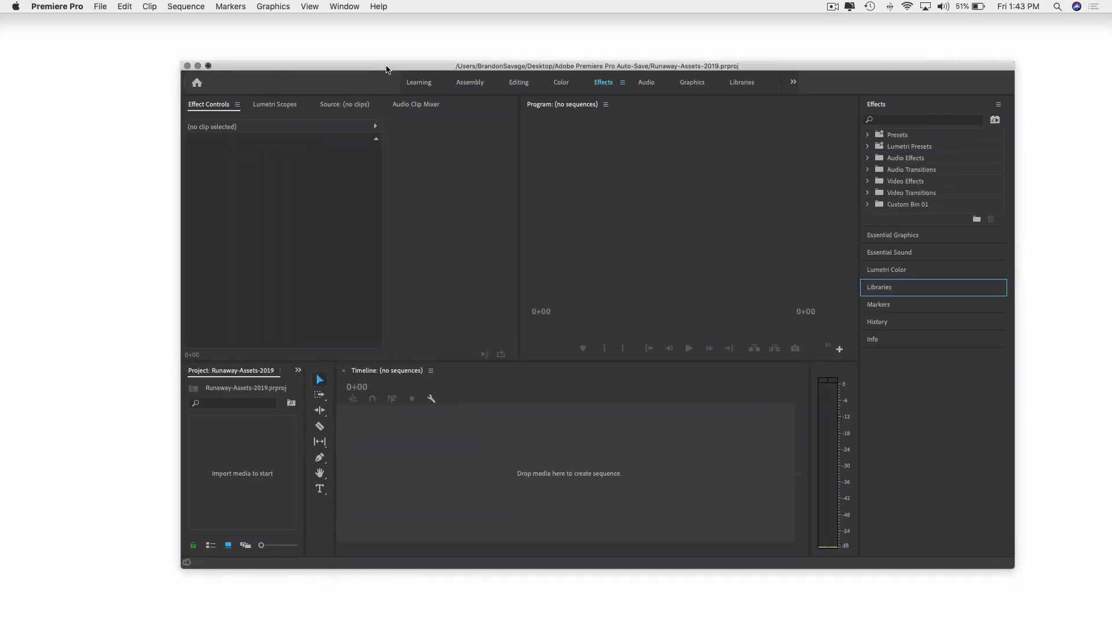
double_click(387, 66)
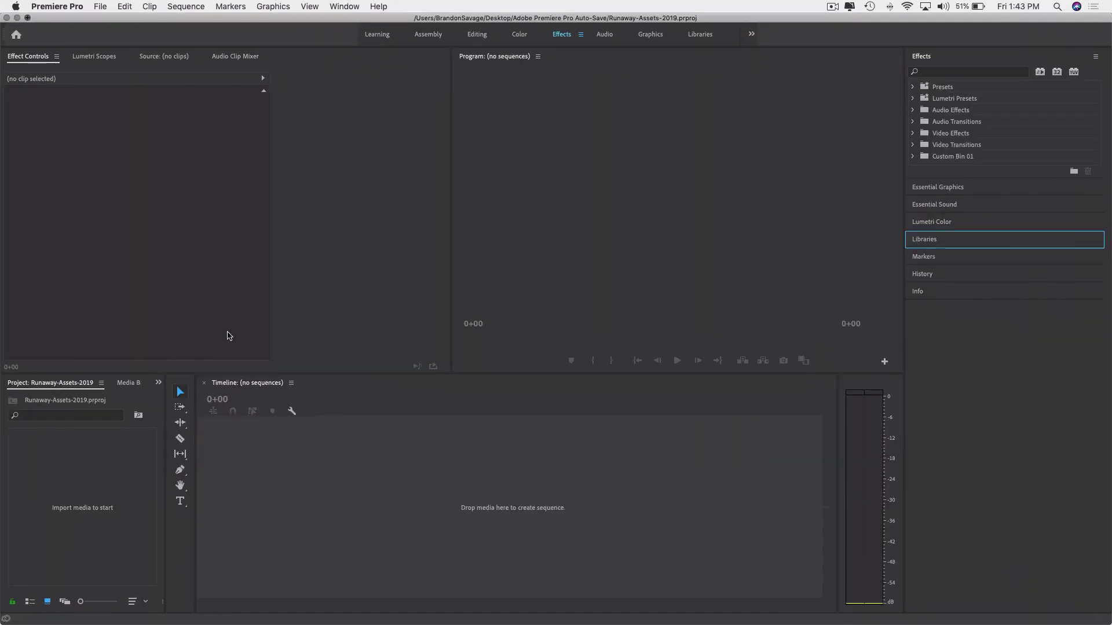
Bring up the Runaway assets folder in Finder and import all its video and PNG files into the project.
mouse_move(329, 624)
left_click(53, 602)
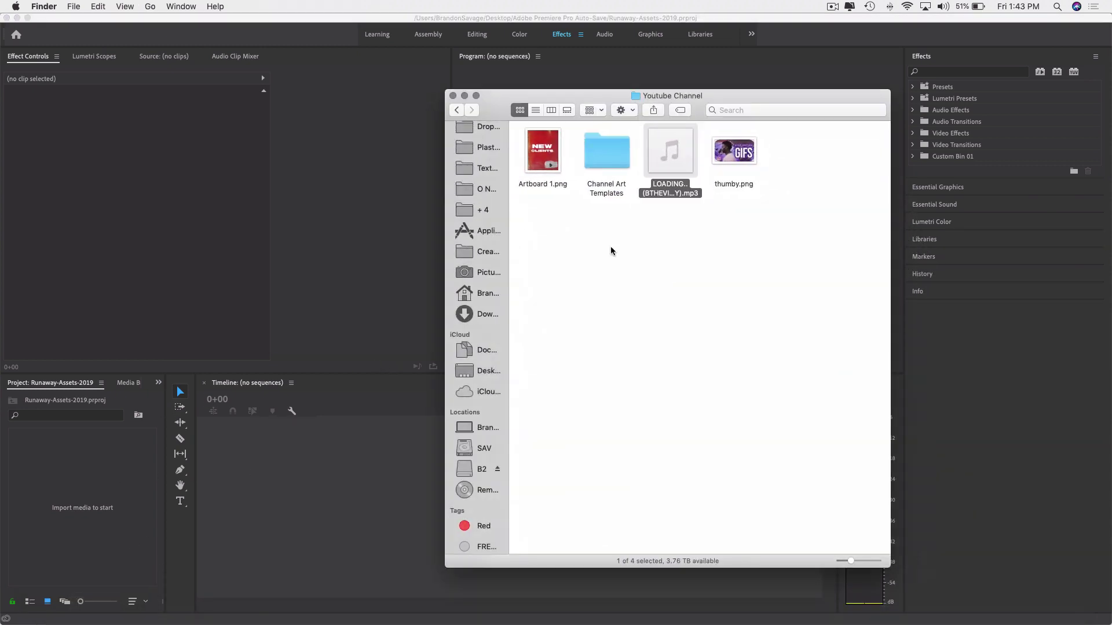
key("super+w")
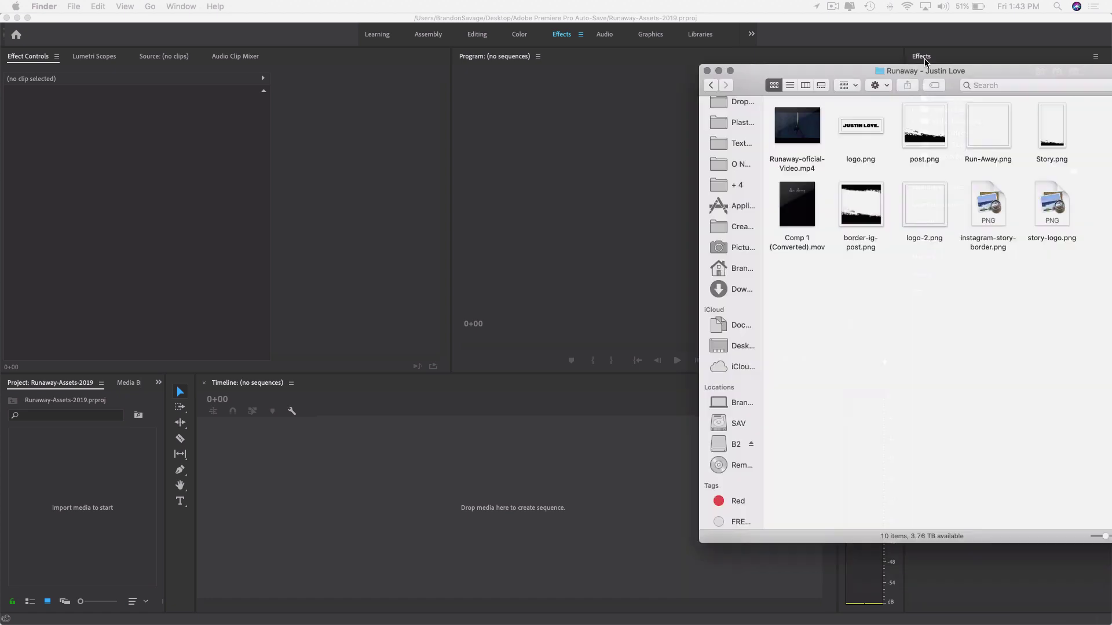
left_click_drag(923, 50, 651, 87)
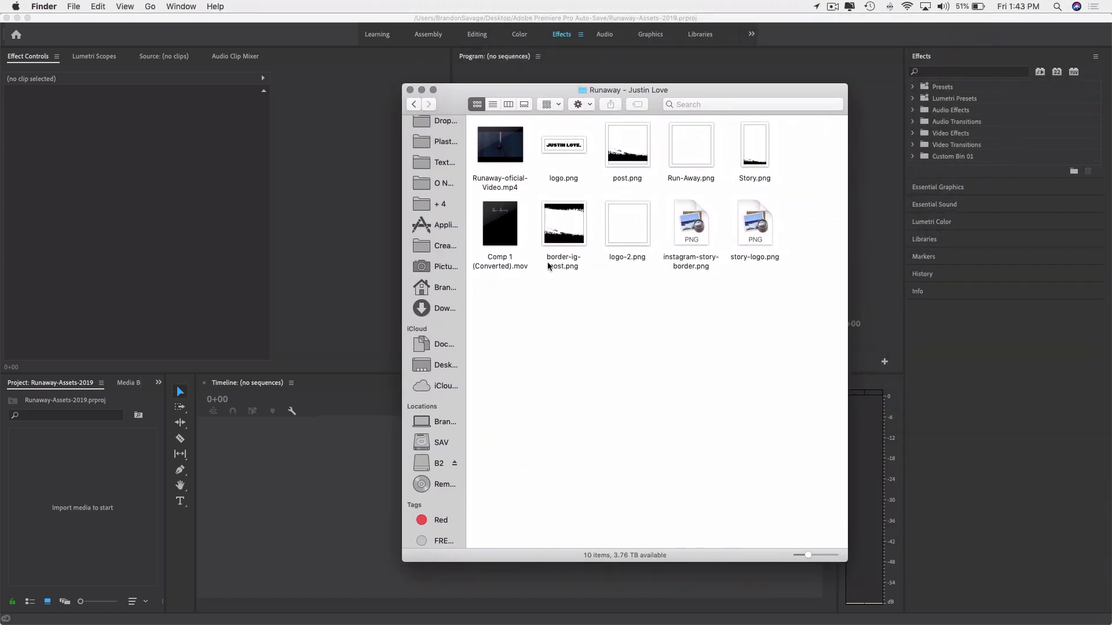
left_click_drag(781, 294, 87, 484)
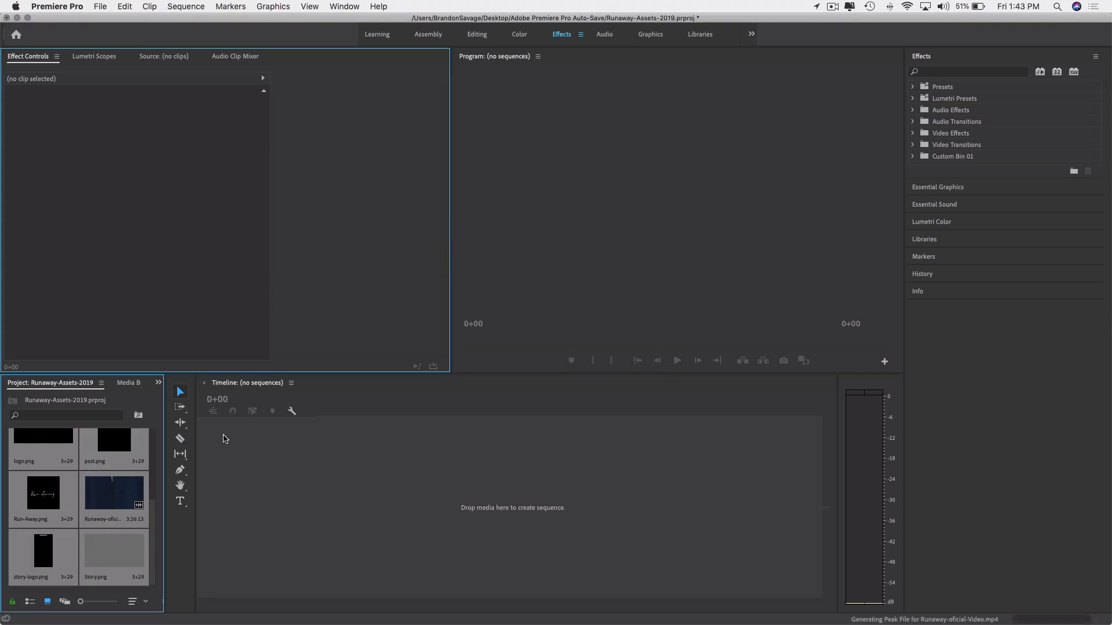
left_click(252, 484)
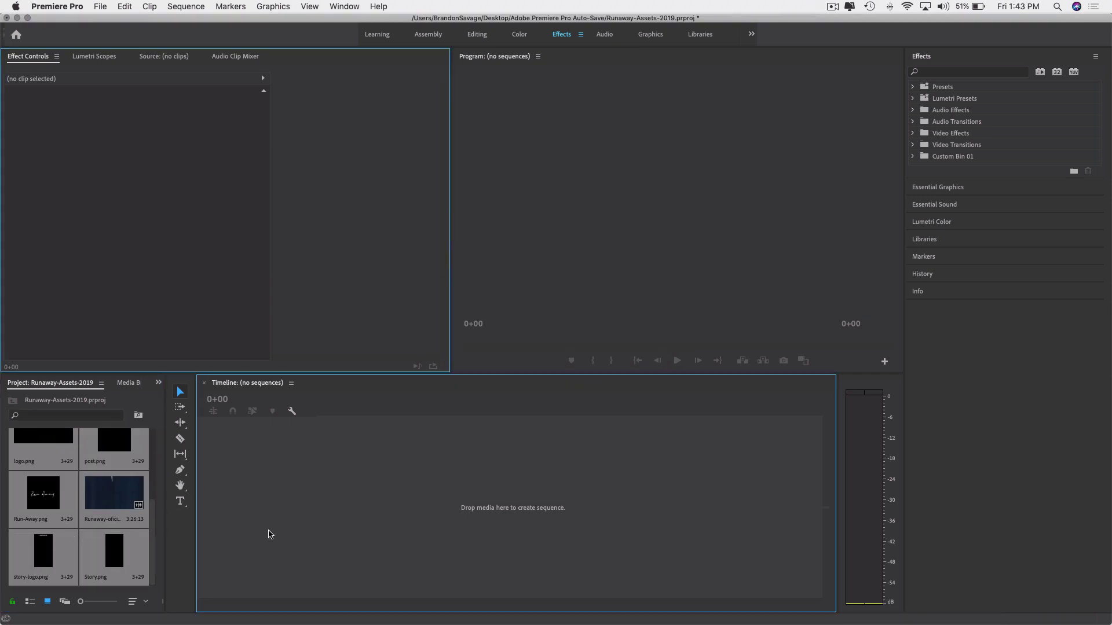
Create a new sequence from Story.png, set the program preview zoom to Fit and return the playhead to the start.
left_click(50, 508)
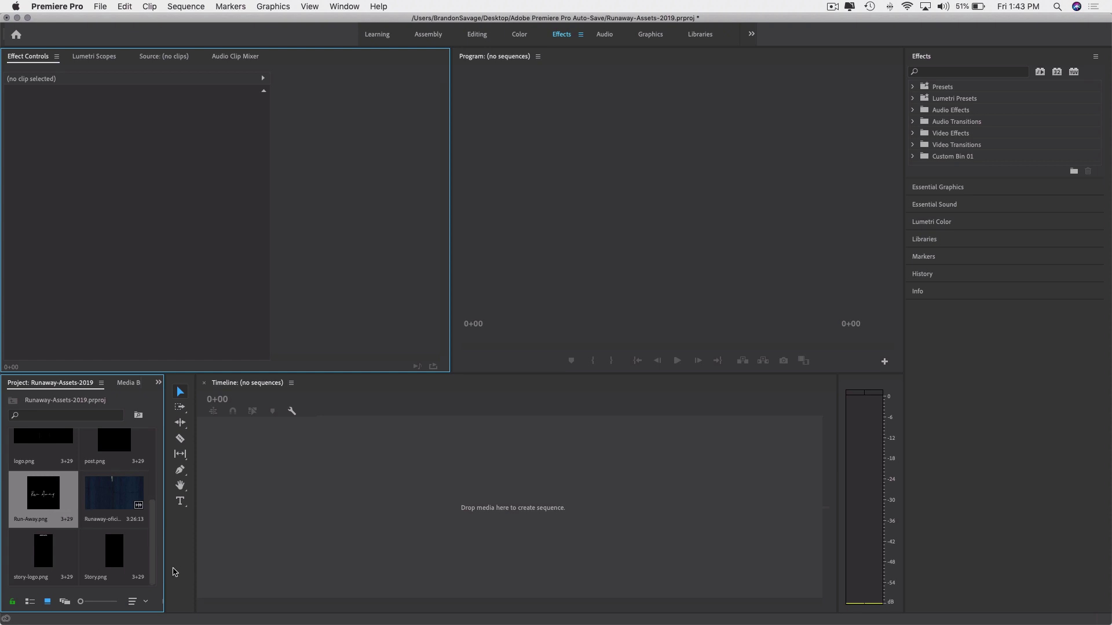
left_click(89, 559)
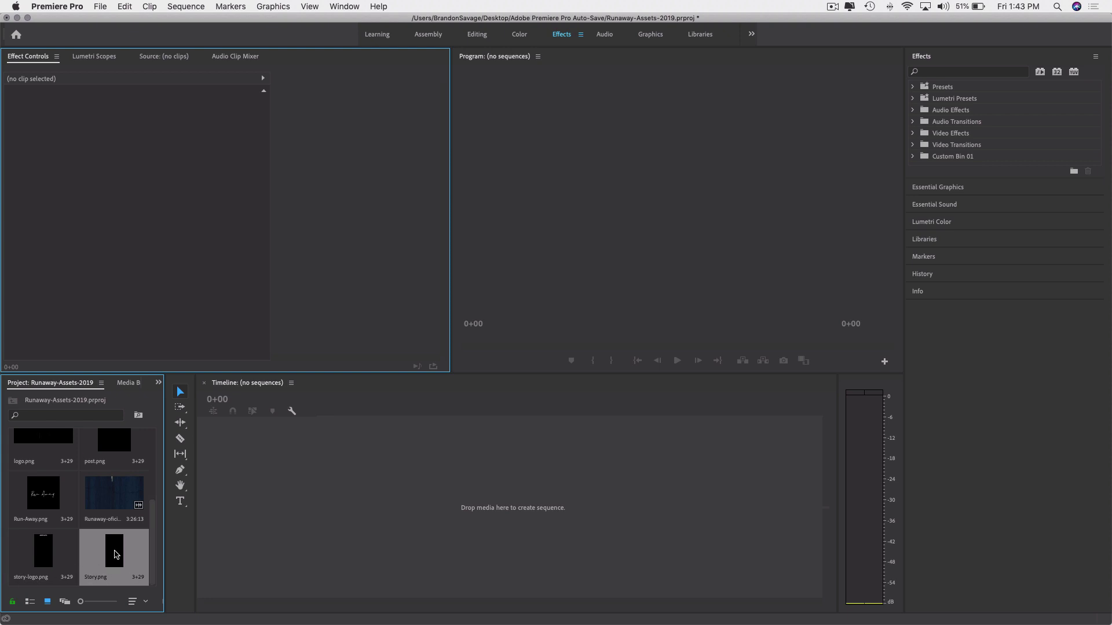
right_click(134, 552)
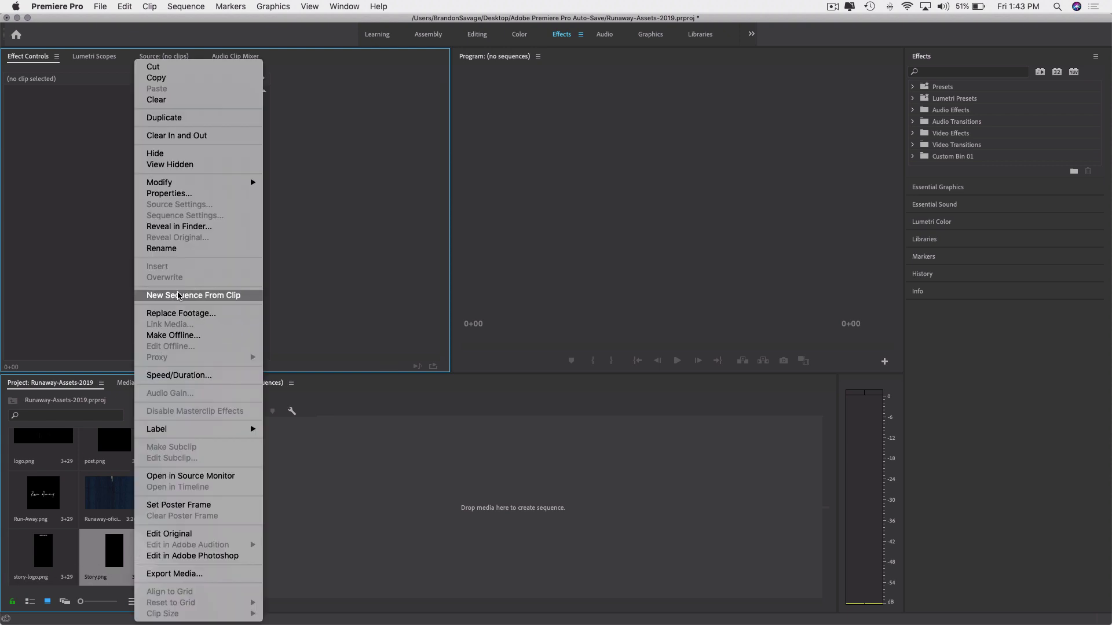
left_click(231, 297)
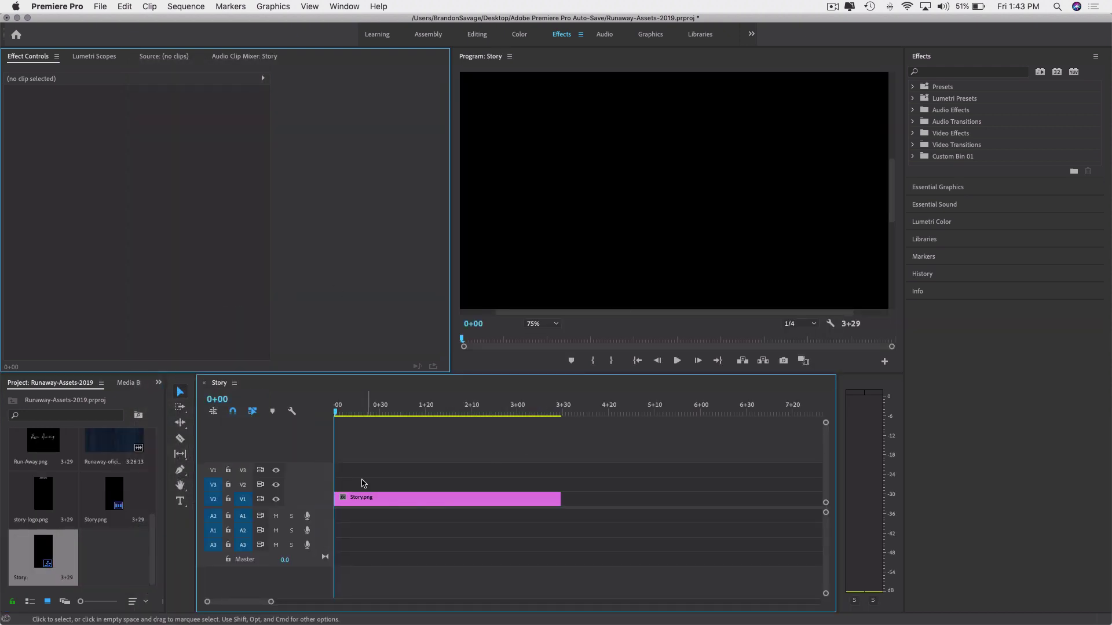
left_click(555, 324)
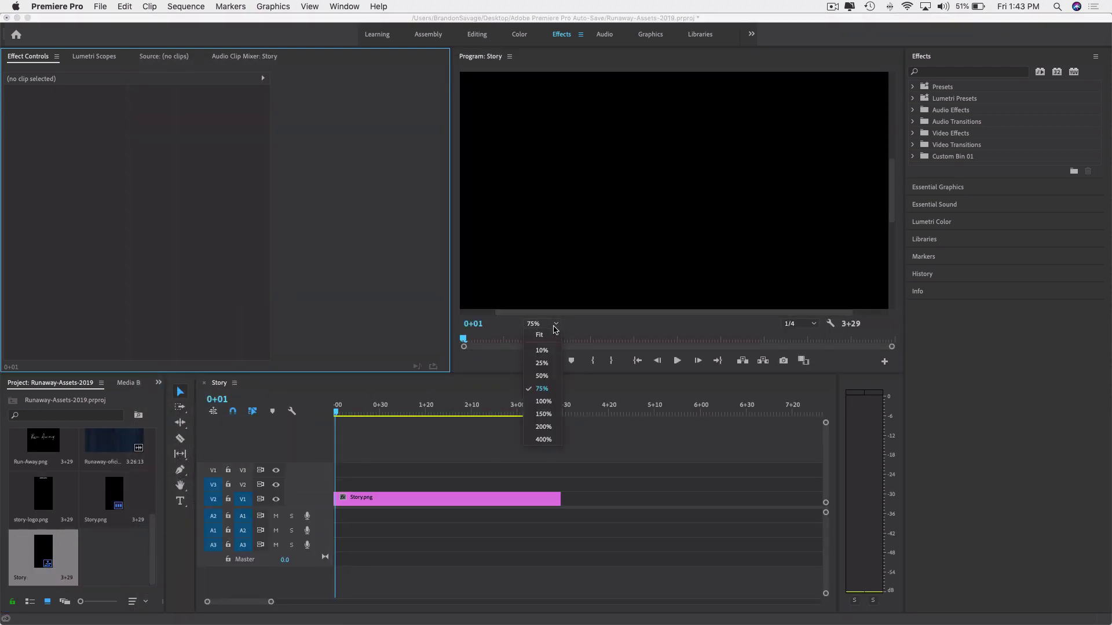
left_click(551, 336)
key("Left")
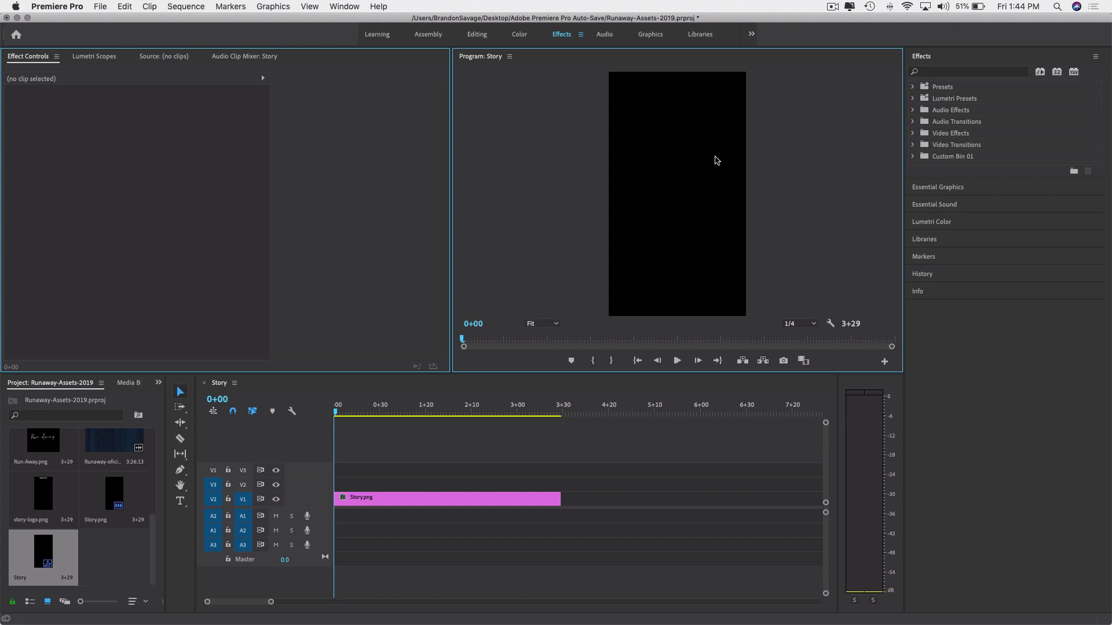
Create another new sequence from the post.png clip among the imported assets.
scroll(61, 507, "up", 5)
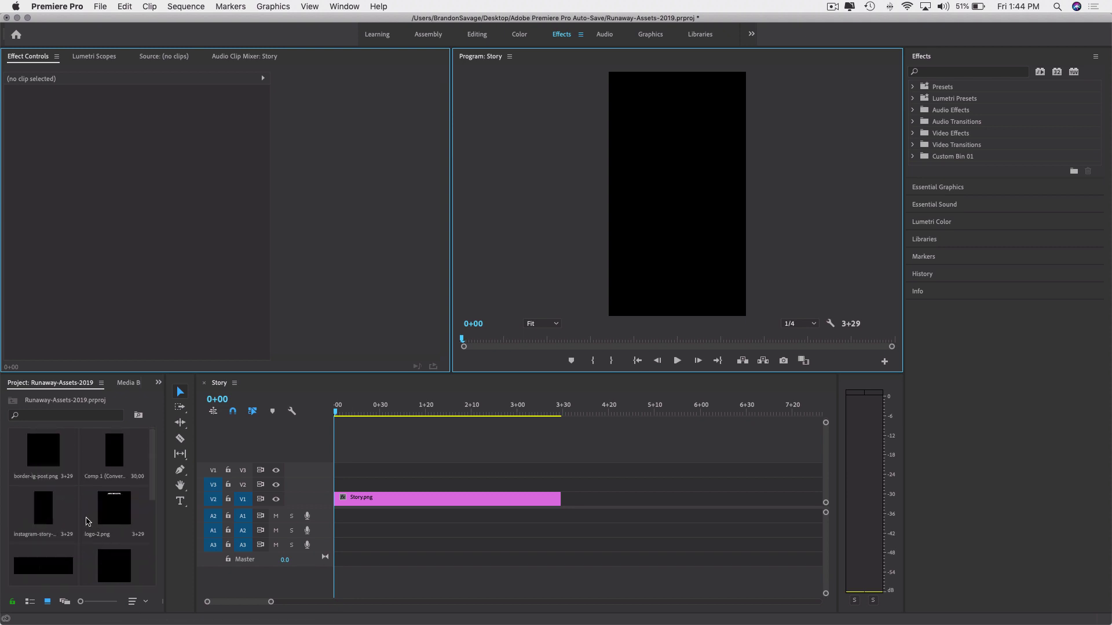
scroll(87, 518, "down", 5)
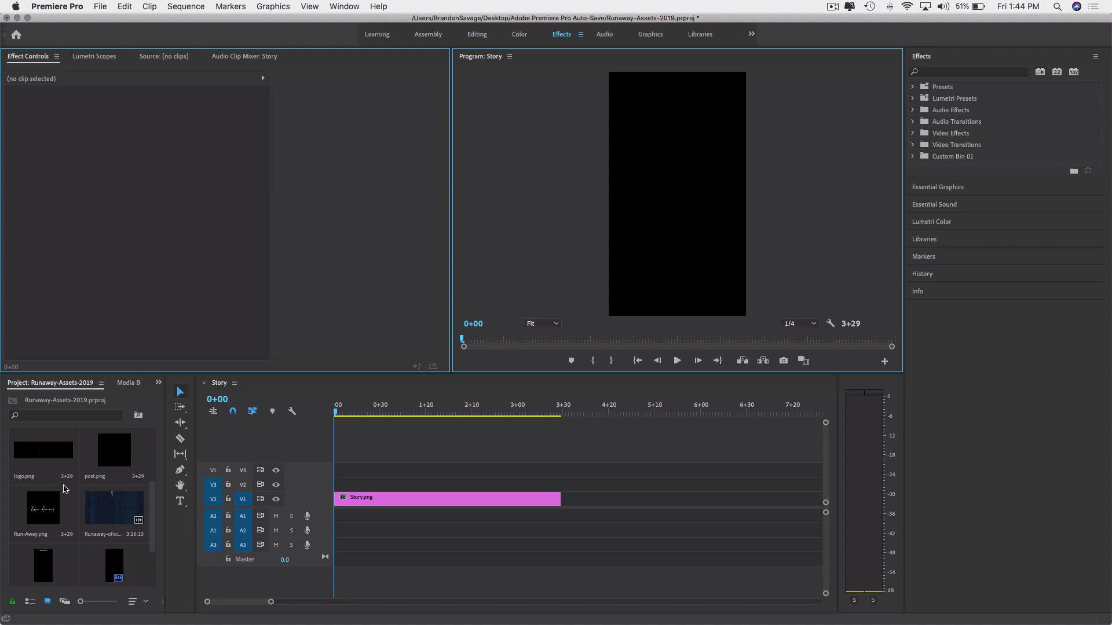
right_click(118, 480)
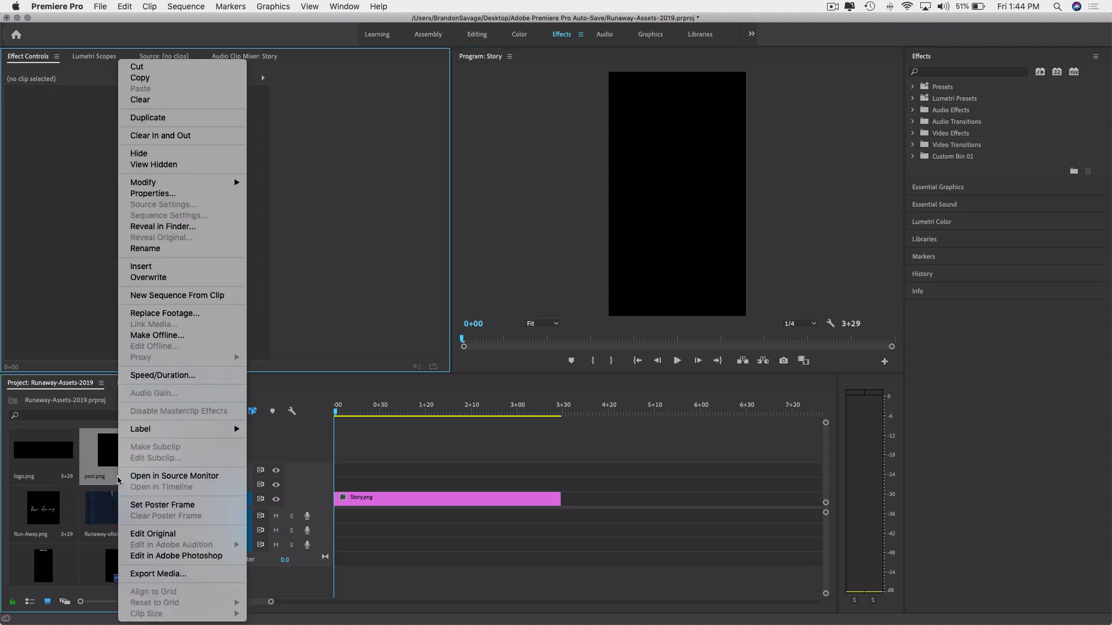
left_click(173, 296)
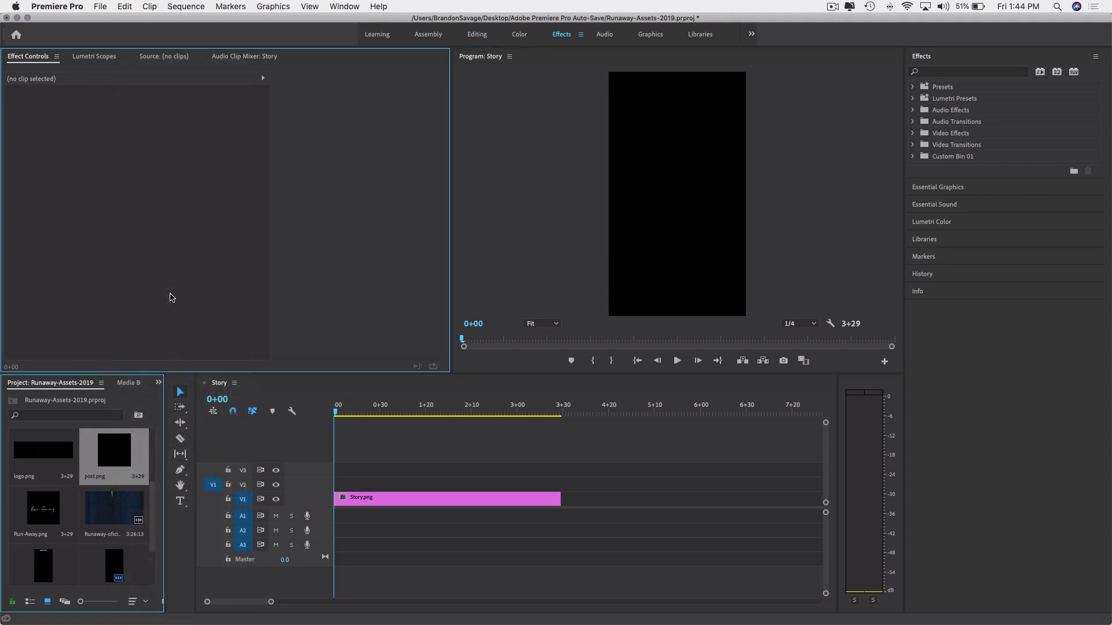
In the post sequence, remove the placeholder post.png clip and set the time display to 29.97 fps Drop-Frame Timecode.
left_click(223, 385)
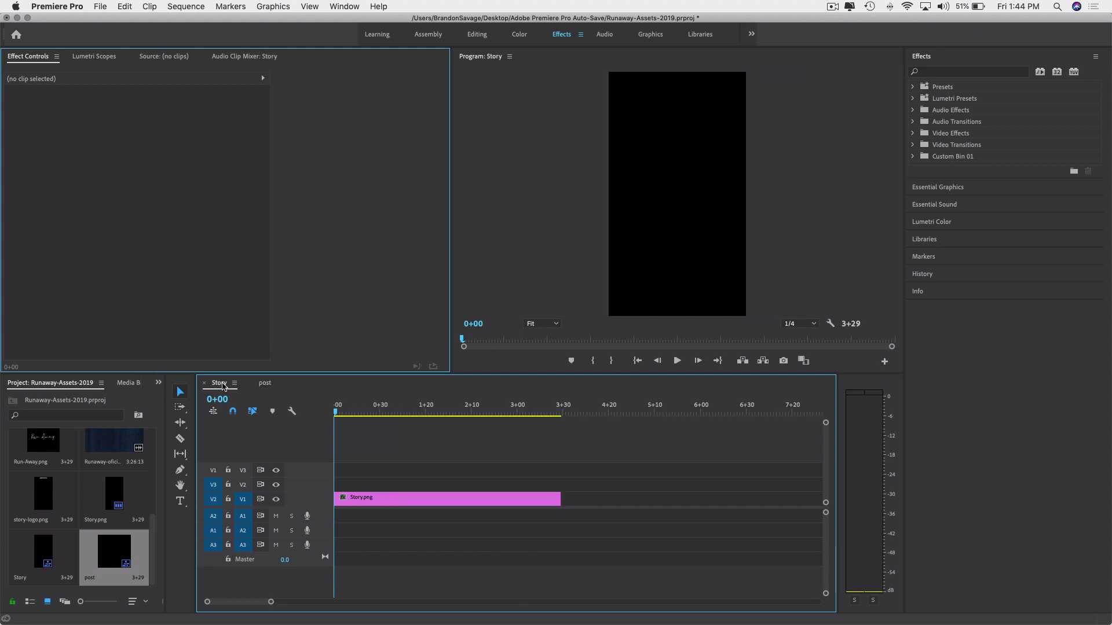
left_click(265, 384)
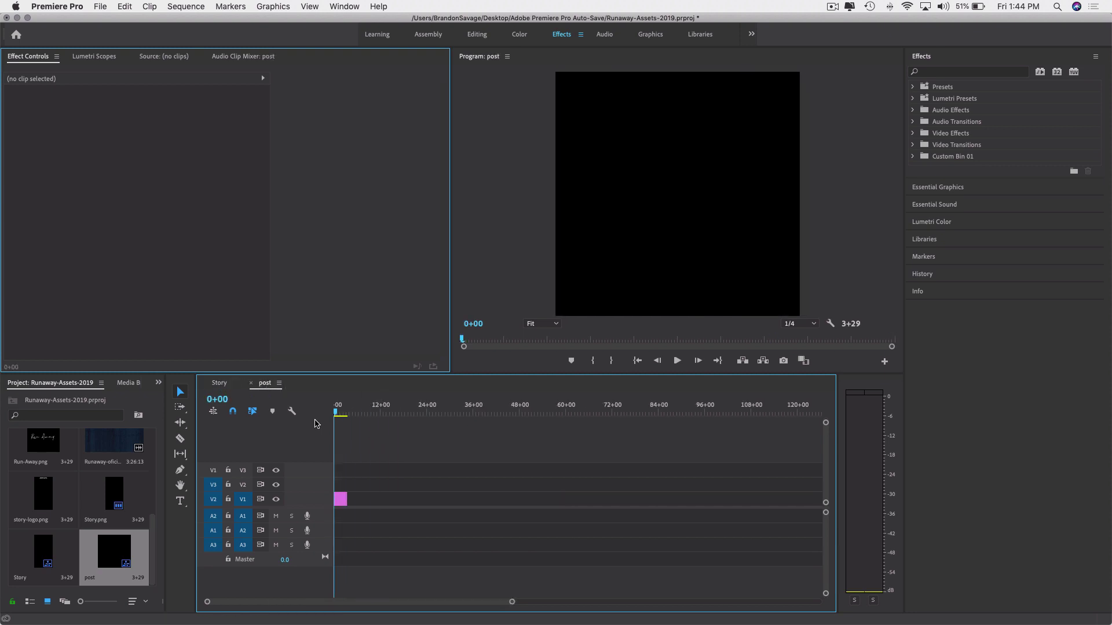
scroll(99, 470, "up", 5)
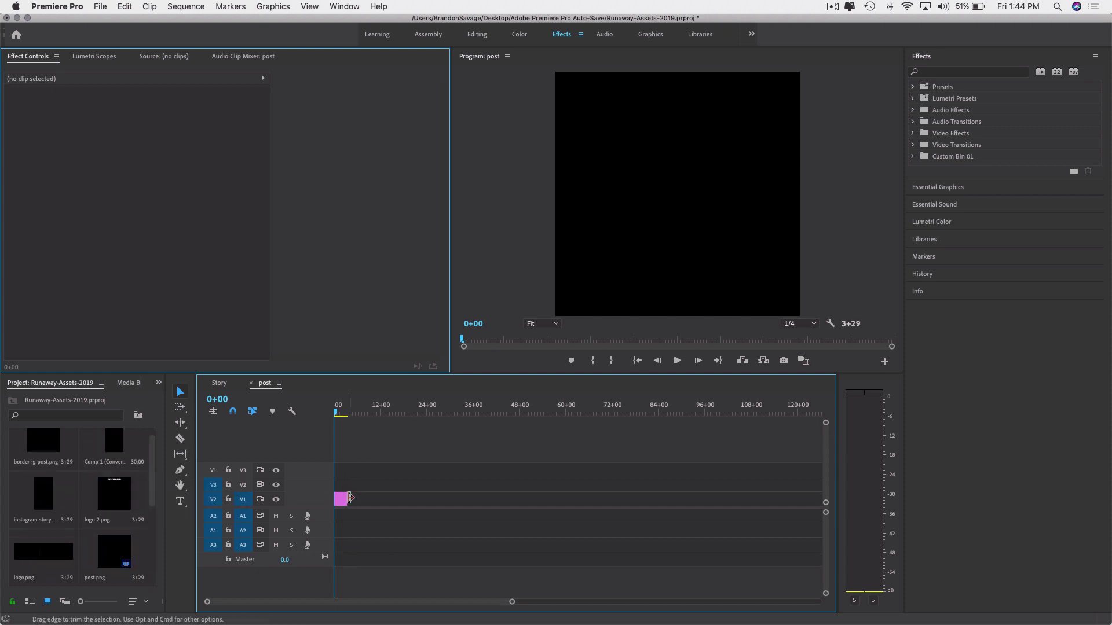
left_click_drag(346, 499, 497, 496)
right_click(220, 400)
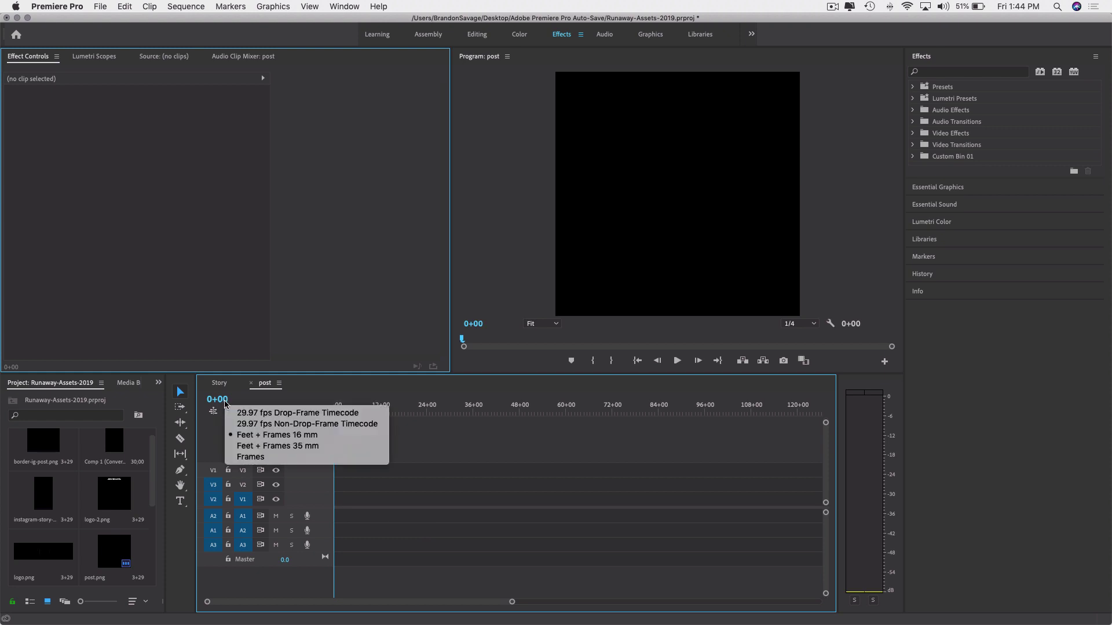
left_click(348, 407)
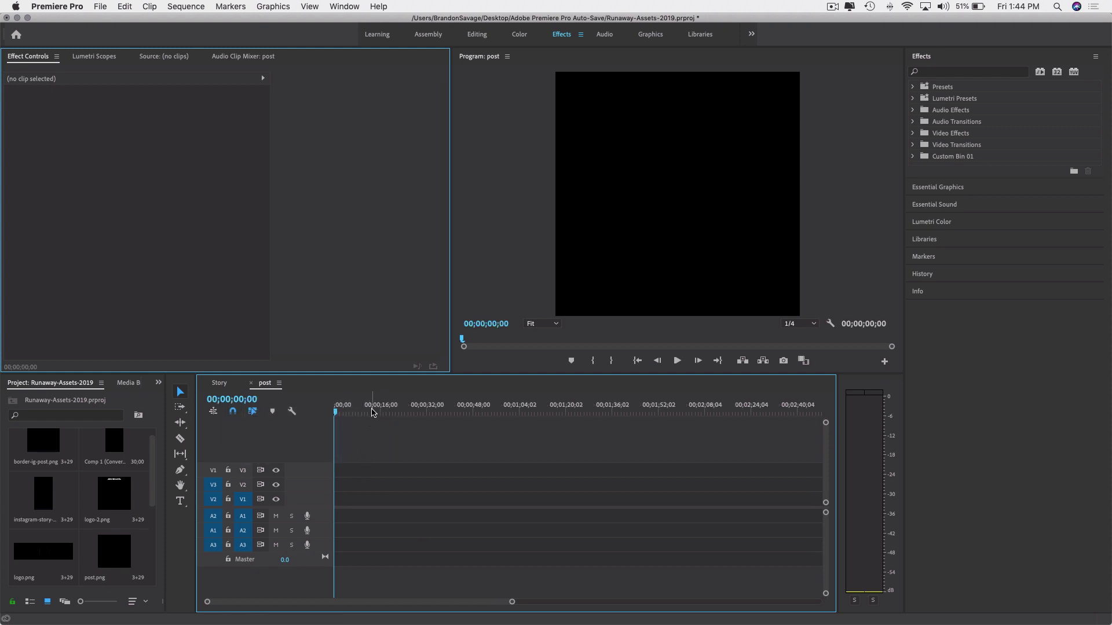
Move the post sequence's playhead to 00;00;30;00 and mark the out point there.
left_click_drag(348, 410, 424, 413)
left_click(260, 399)
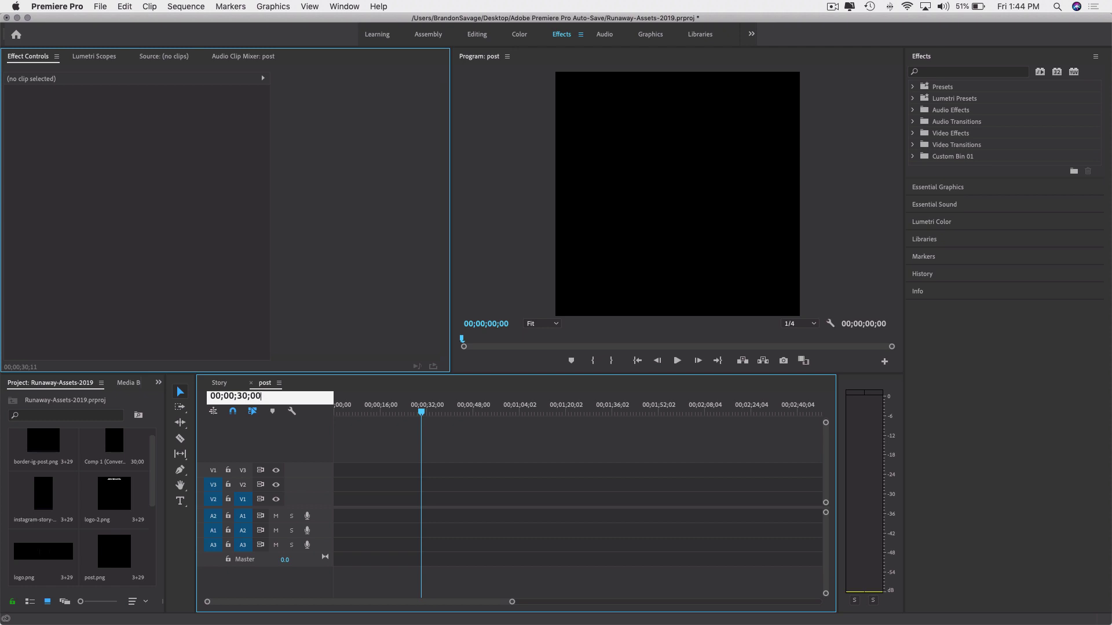
key("Return")
key("o")
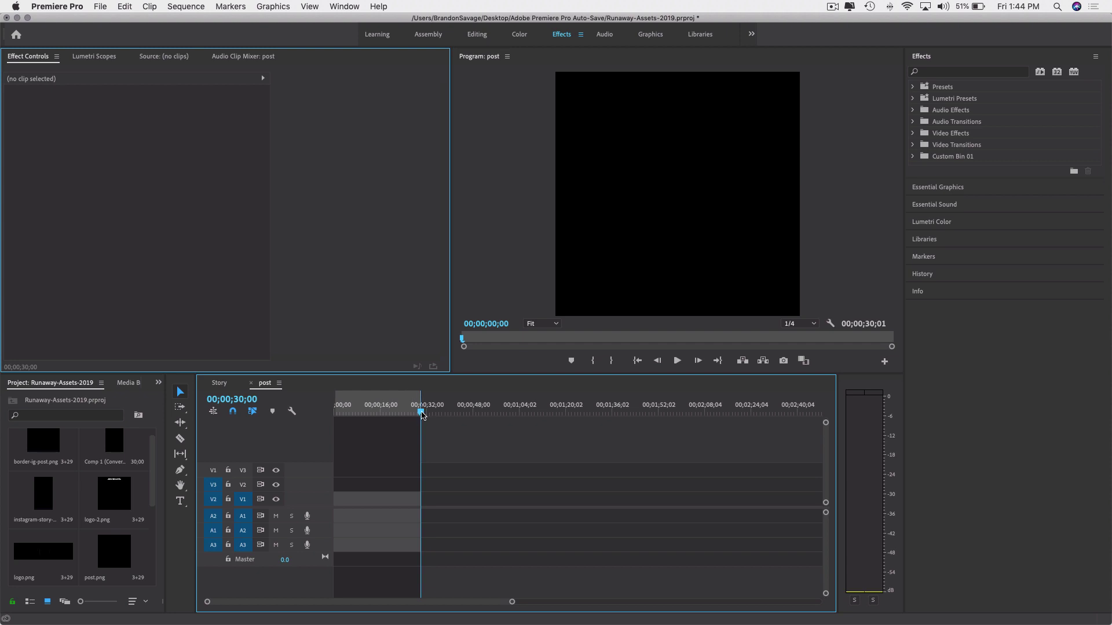
Return the playhead to the start of the post sequence.
mouse_move(422, 415)
left_mouse_down()
mouse_move(334, 415)
mouse_move(440, 415)
left_mouse_up()
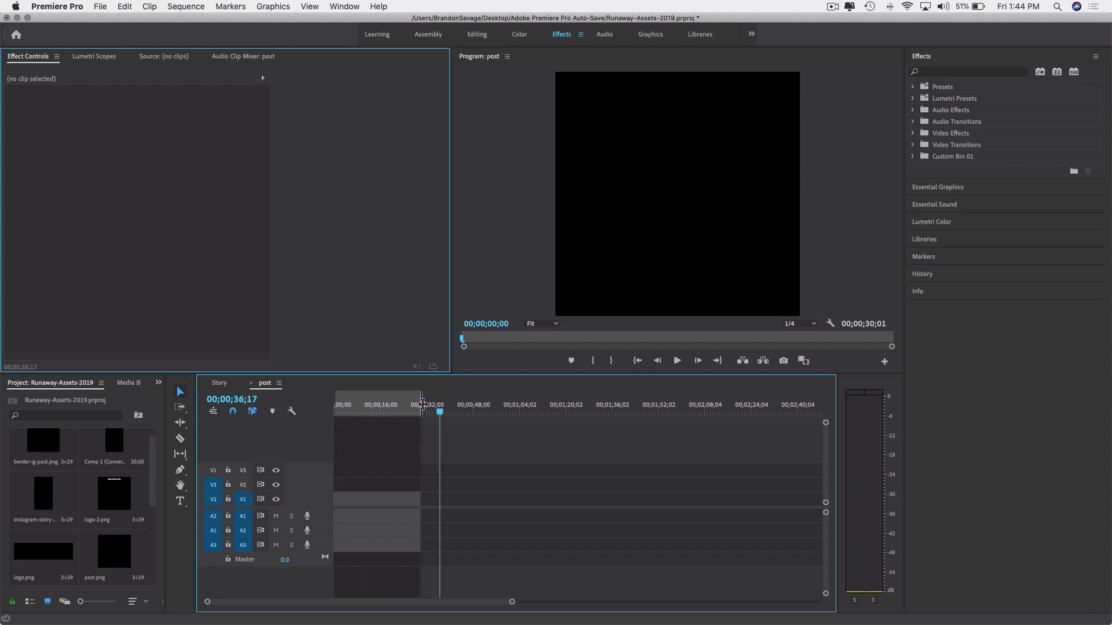
key("Left")
key("Left")
key("Left")
key("Left")
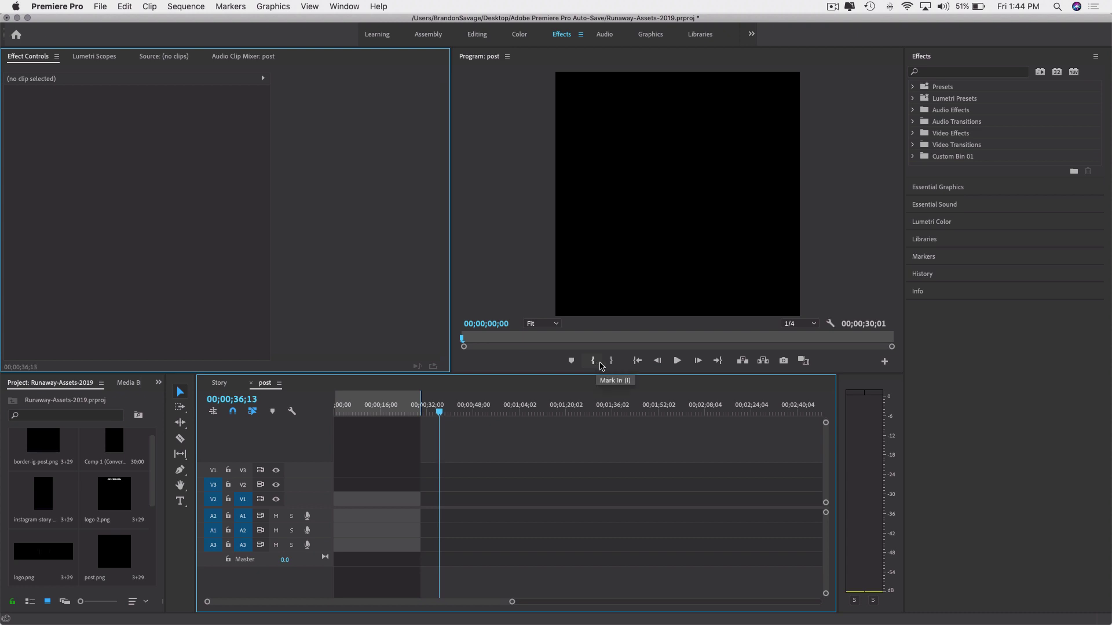
left_click(344, 415)
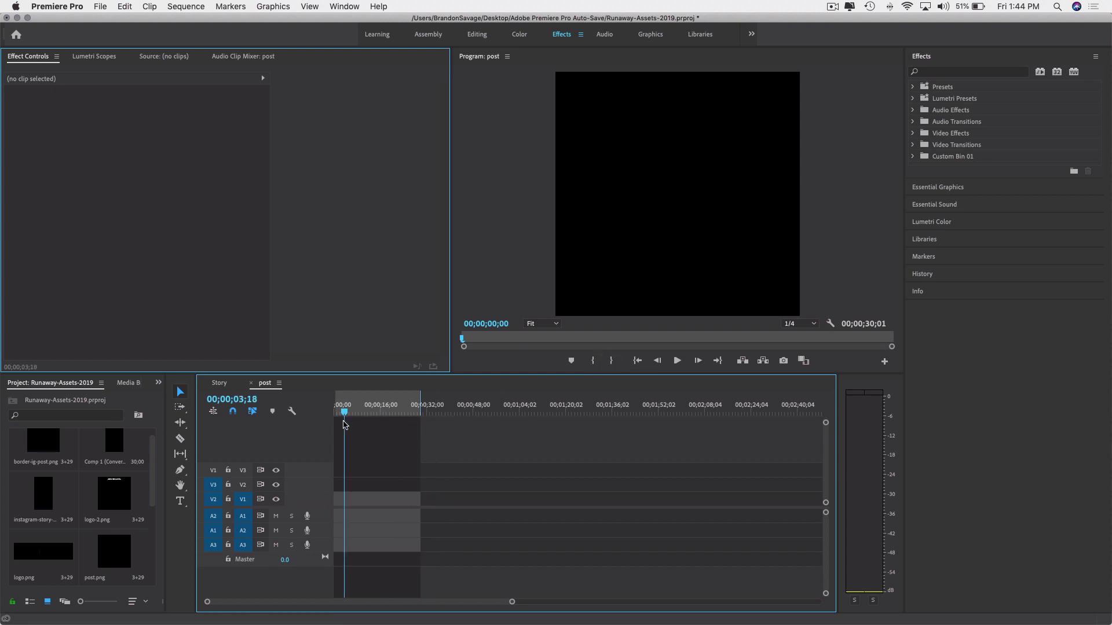
key("Home")
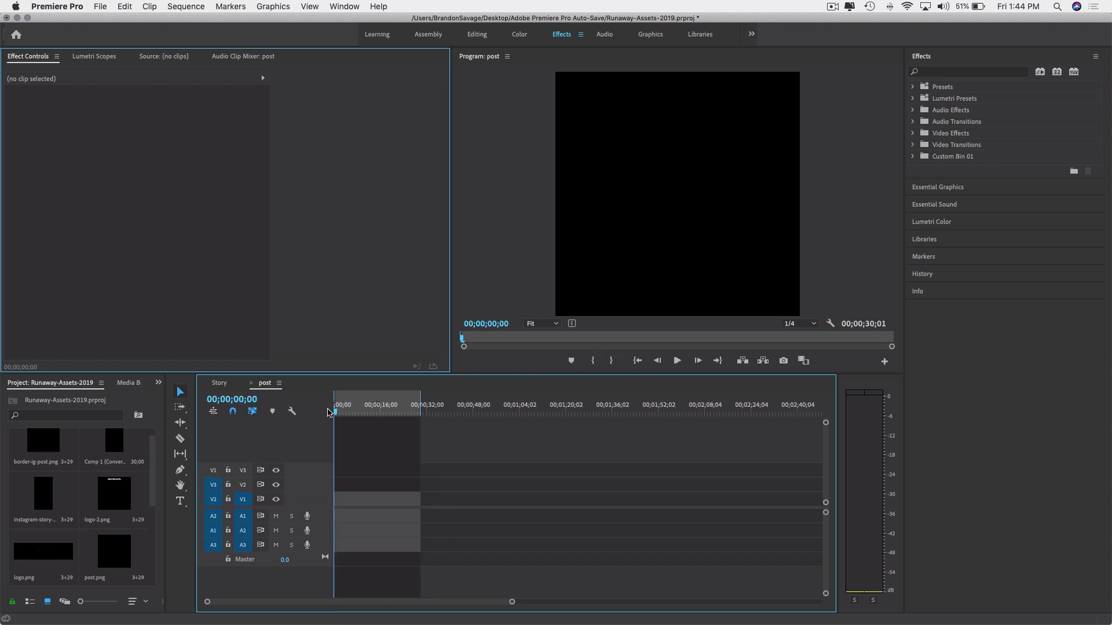
left_click_drag(338, 412, 284, 411)
Enlarge the project panel in width and height and show the first imported assets.
left_click_drag(165, 395, 245, 395)
left_click_drag(140, 372, 135, 259)
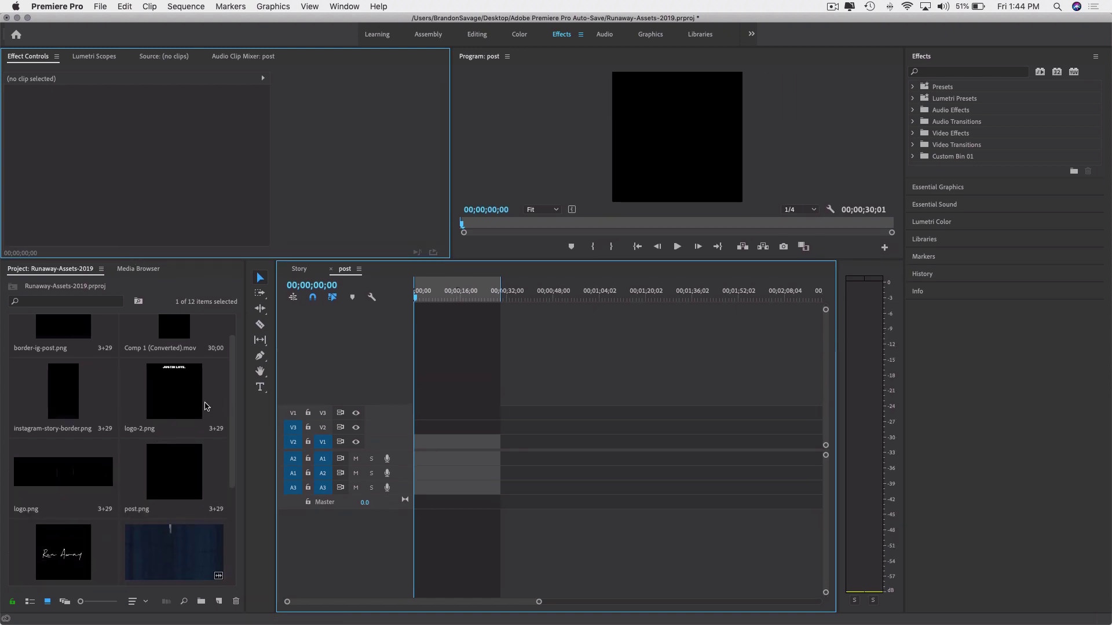
scroll(171, 444, "up", 1)
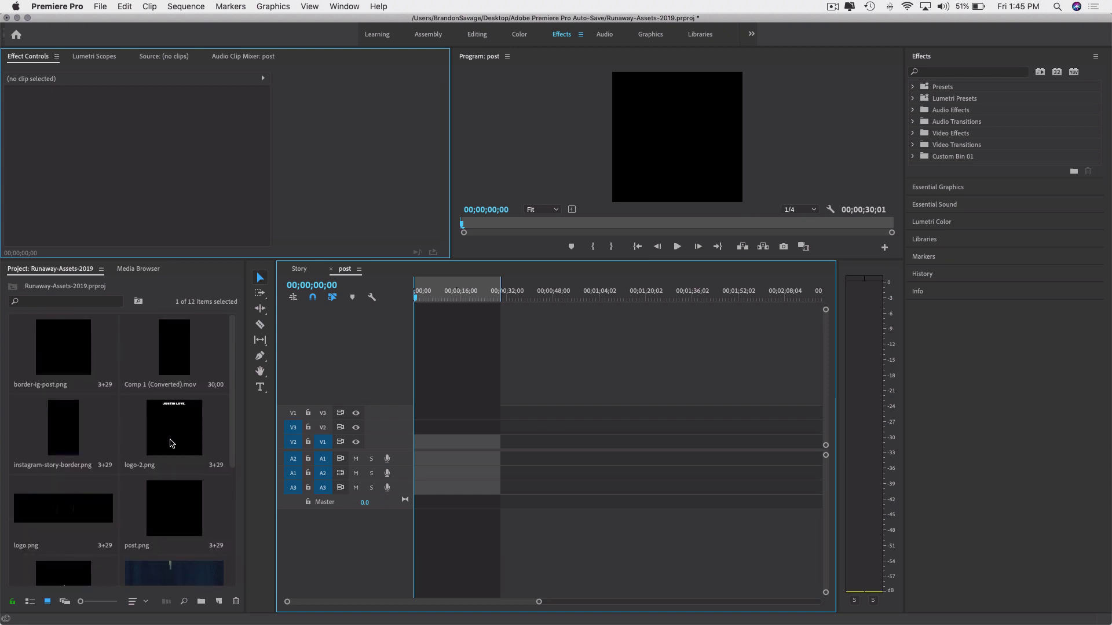
Place border-ig-post.png on track V2 at the sequence start, extended past the 30-second out point.
left_click_drag(70, 368, 570, 413)
left_click(533, 393)
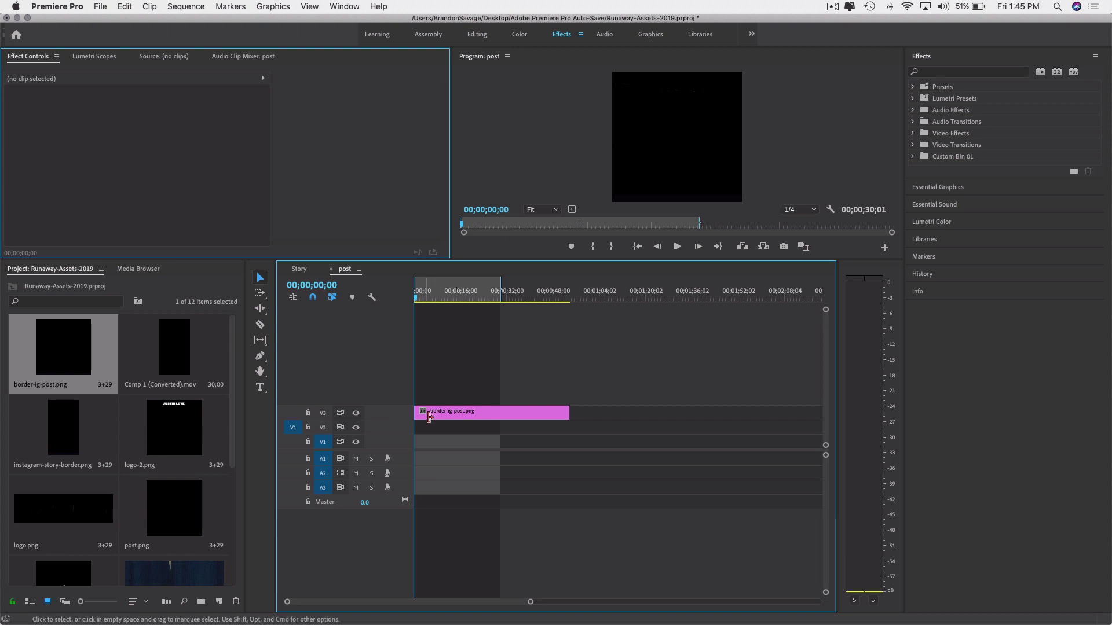
left_click_drag(429, 412, 435, 428)
Place logo-2.png on track V3 directly above the border clip, with the same start and end.
left_click(183, 429)
left_click_drag(183, 430, 569, 413)
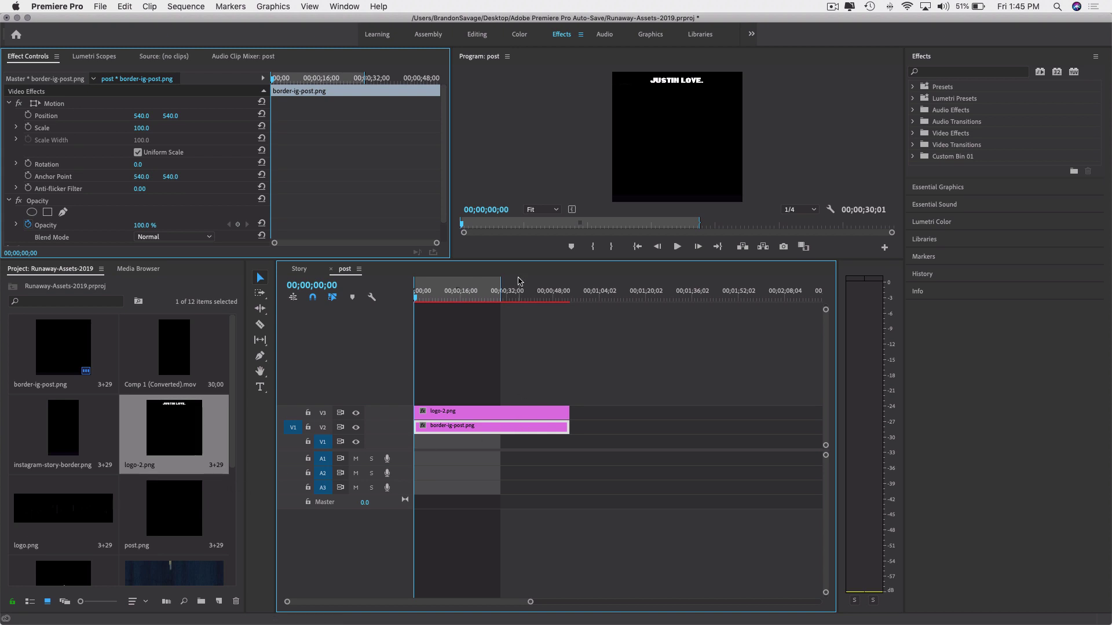
left_click(462, 377)
left_click(479, 413)
left_click(468, 375)
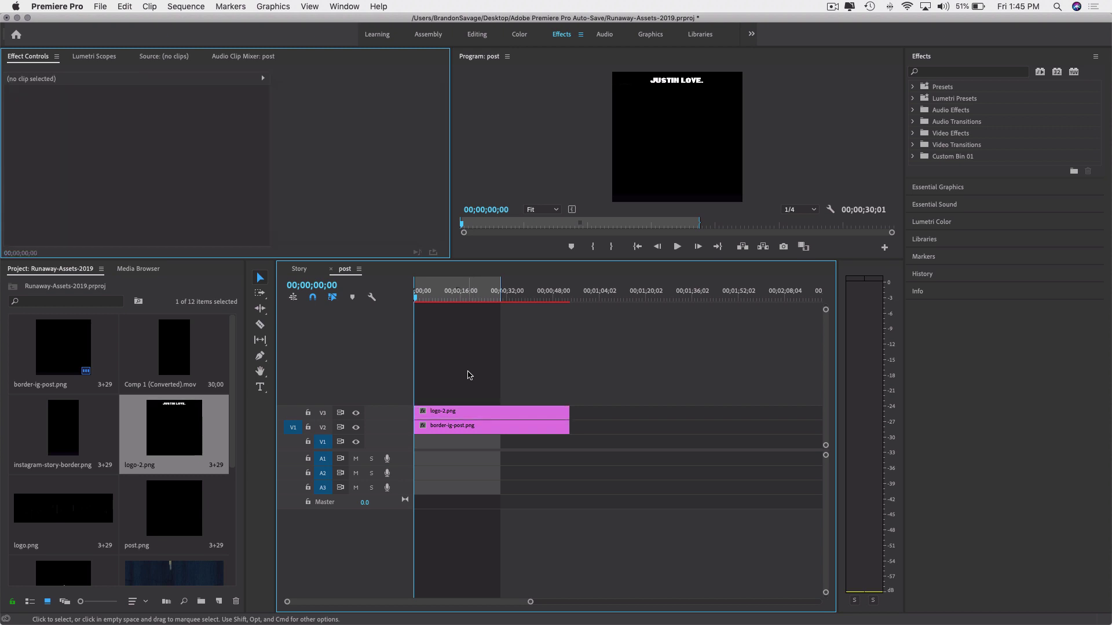
left_click(422, 413)
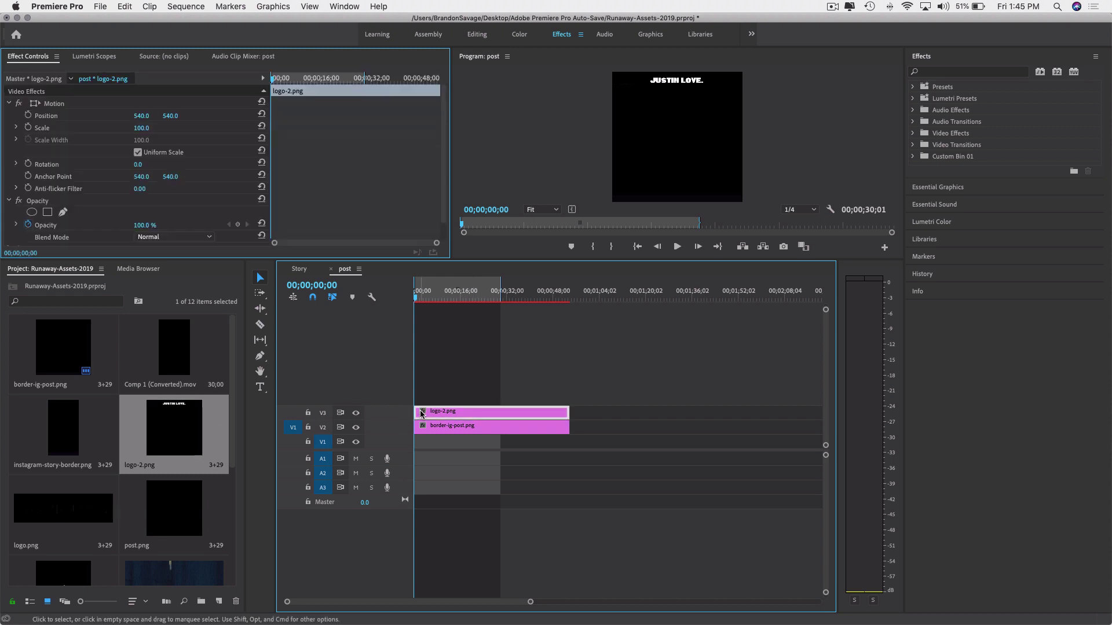
mouse_move(418, 297)
left_mouse_down()
mouse_move(508, 297)
mouse_move(414, 297)
left_mouse_up()
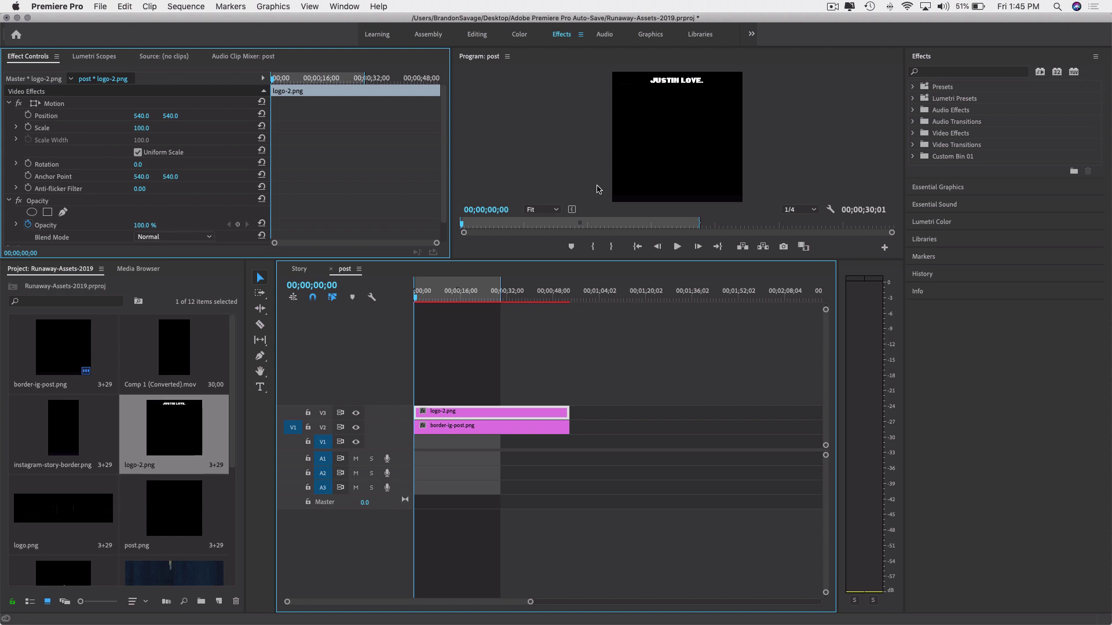
Find Runaway-oficial-Video.mp4 among the project assets and place it on tracks V1 and A1 at the sequence start.
scroll(235, 440, "down", 4)
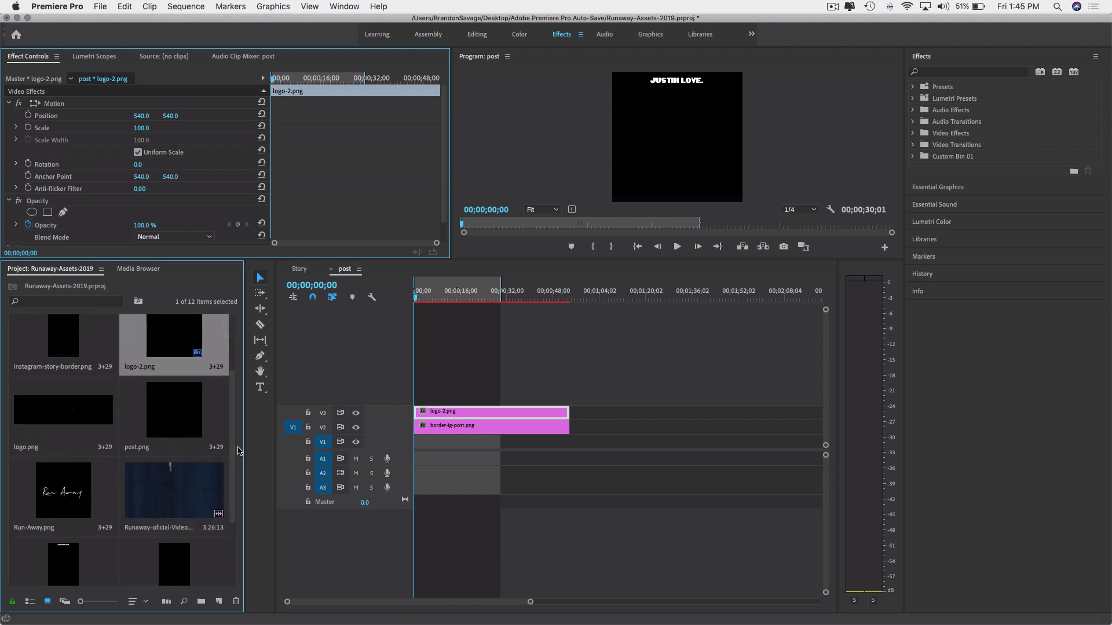
scroll(234, 405, "up", 2)
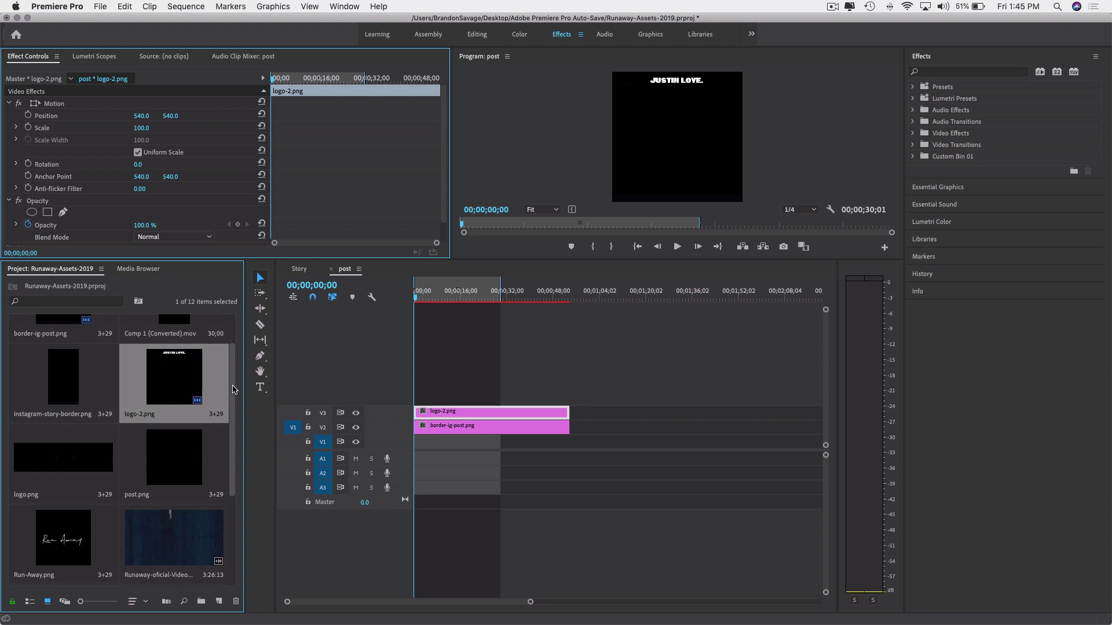
scroll(234, 389, "up", 2)
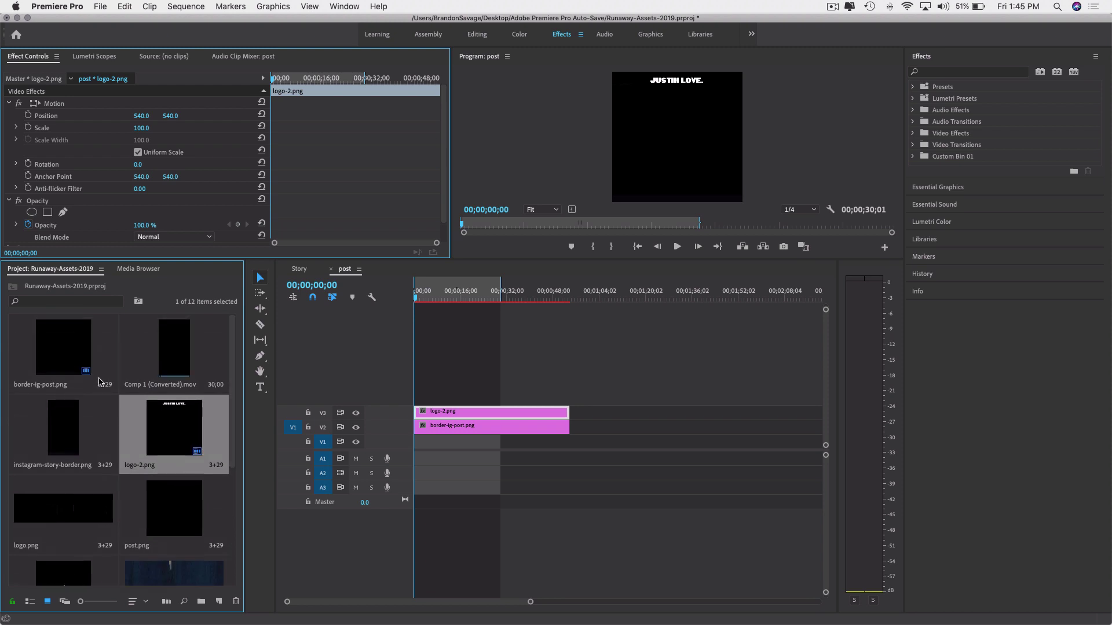
scroll(86, 418, "down", 5)
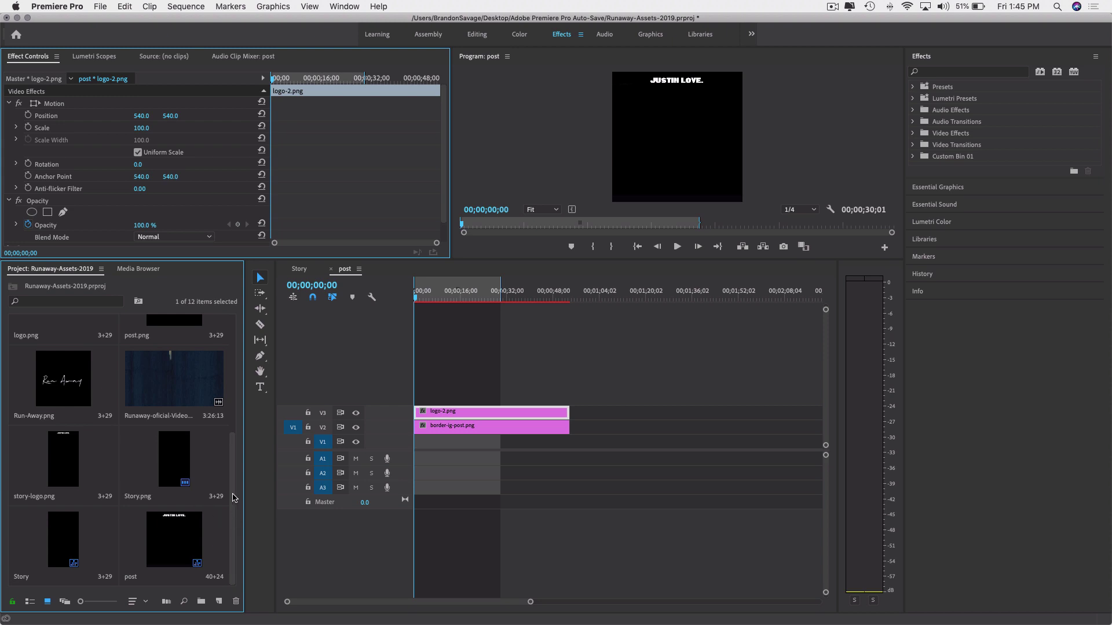
scroll(226, 413, "up", 2)
scroll(226, 413, "down", 3)
left_click_drag(168, 379, 431, 447)
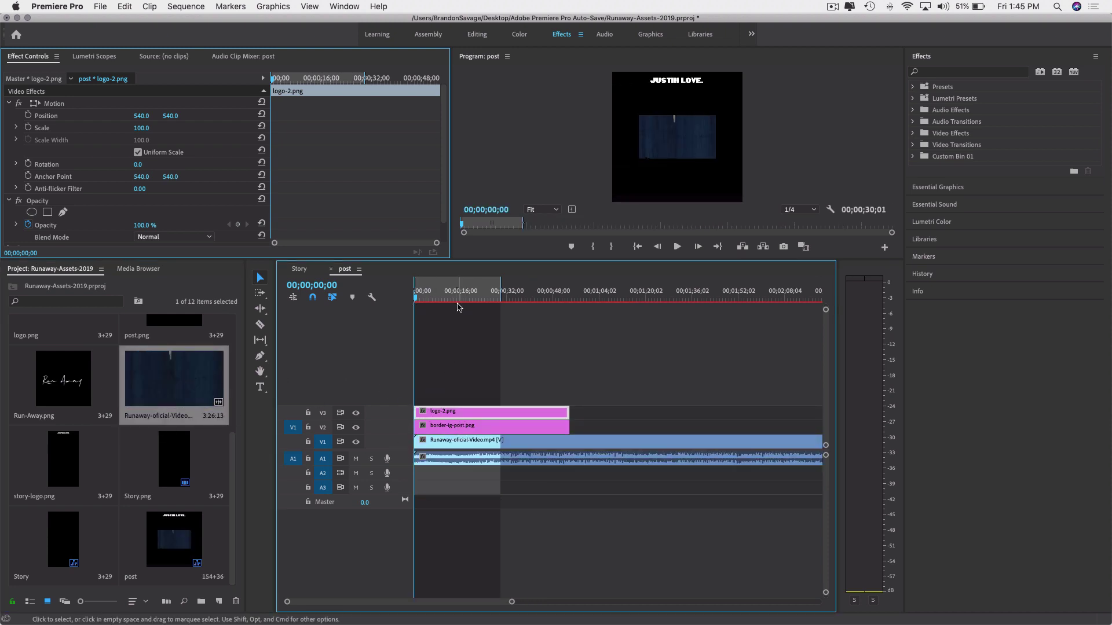
Preview the post sequence from its start and look through the remaining project assets.
key("space")
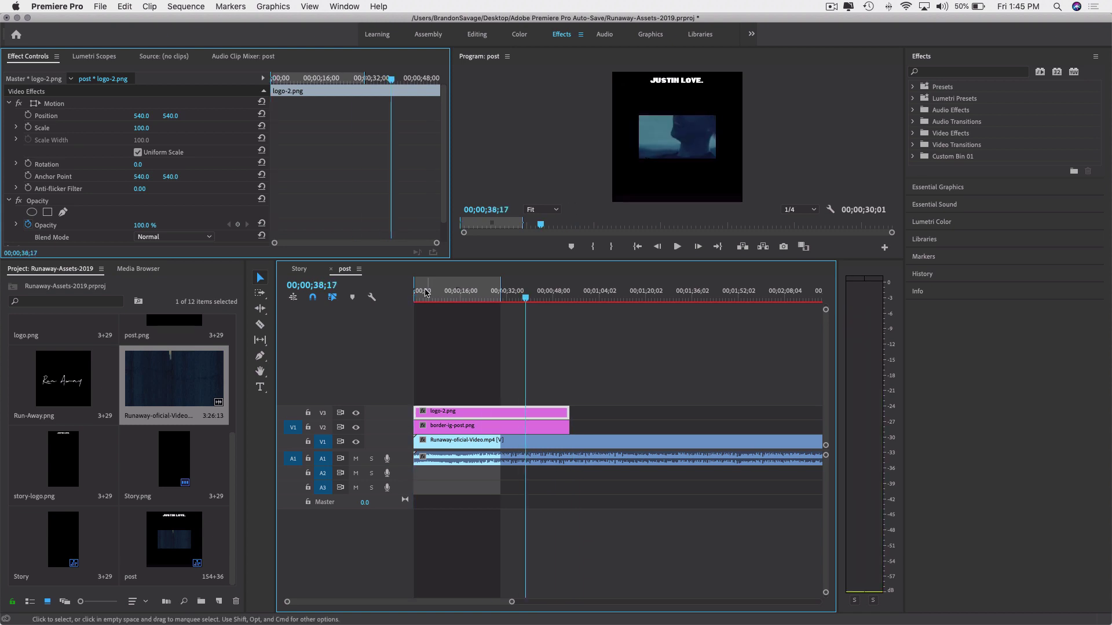
key("Home")
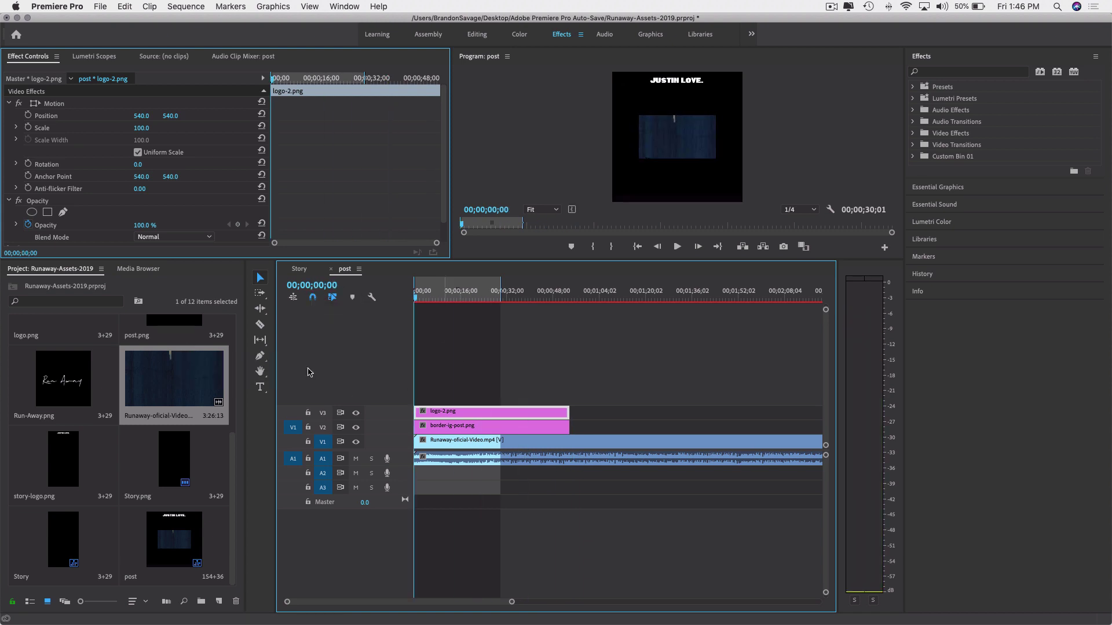
scroll(230, 430, "up", 4)
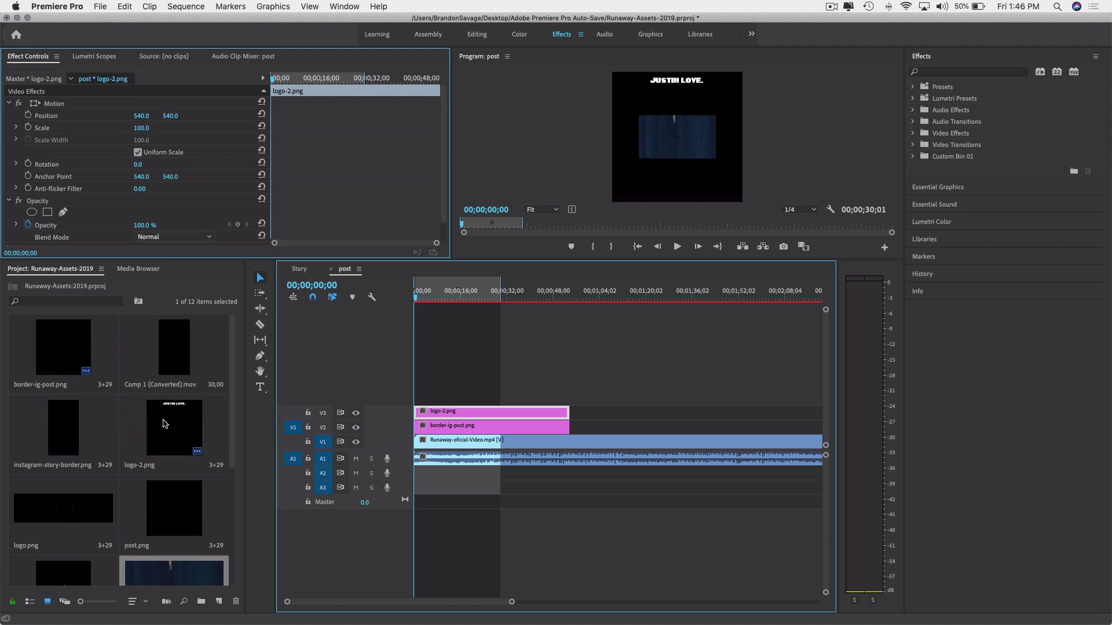
left_click_drag(233, 412, 230, 513)
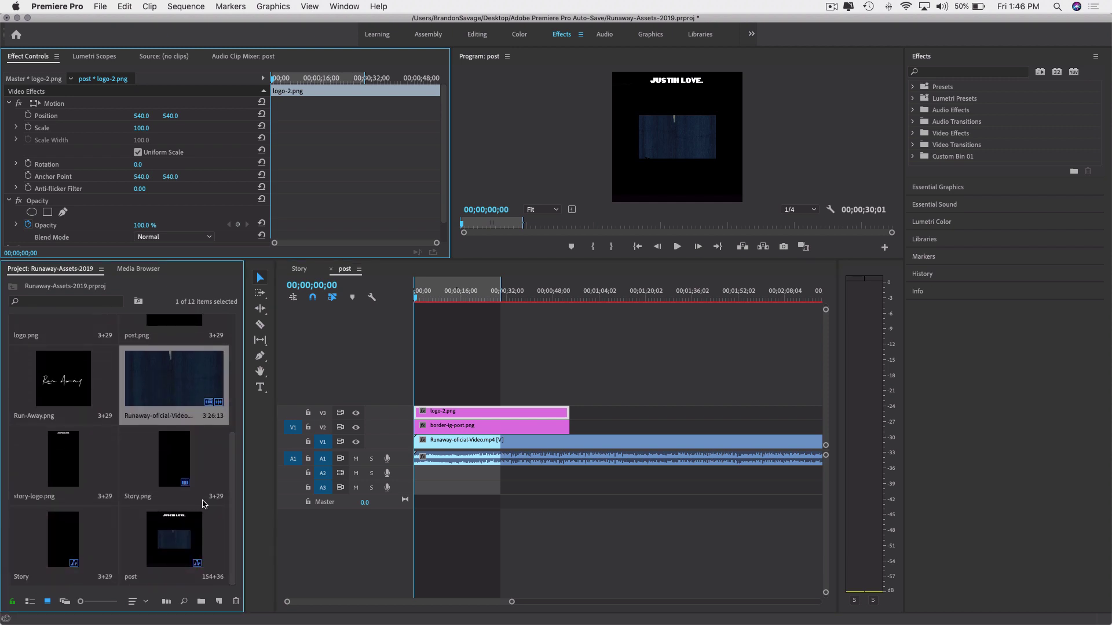
left_click(457, 348)
key("space")
key("space")
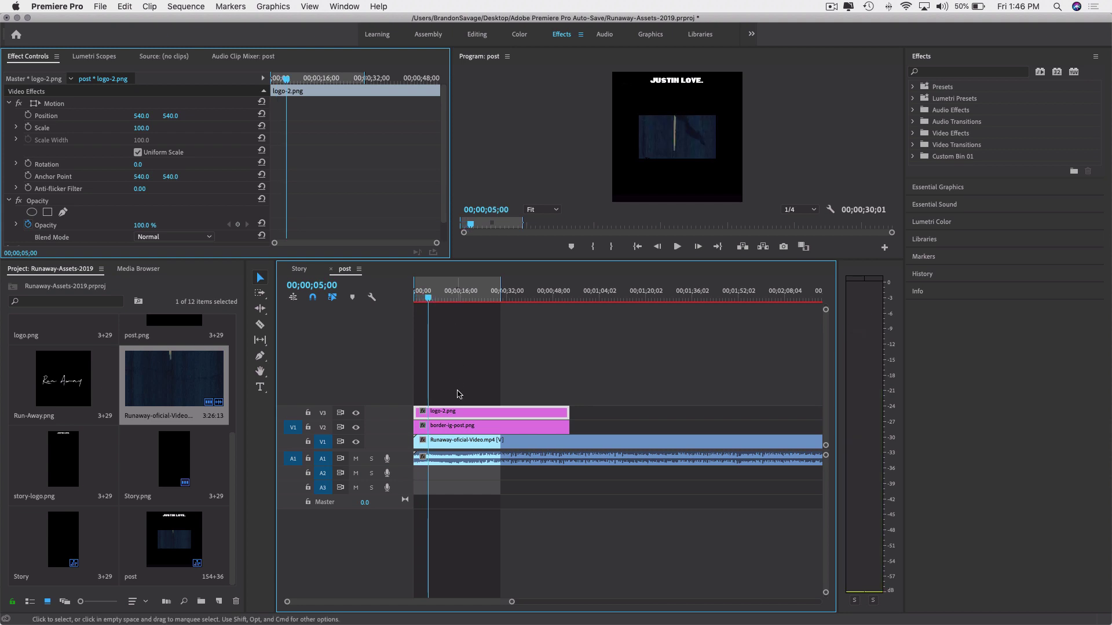
left_click(615, 356)
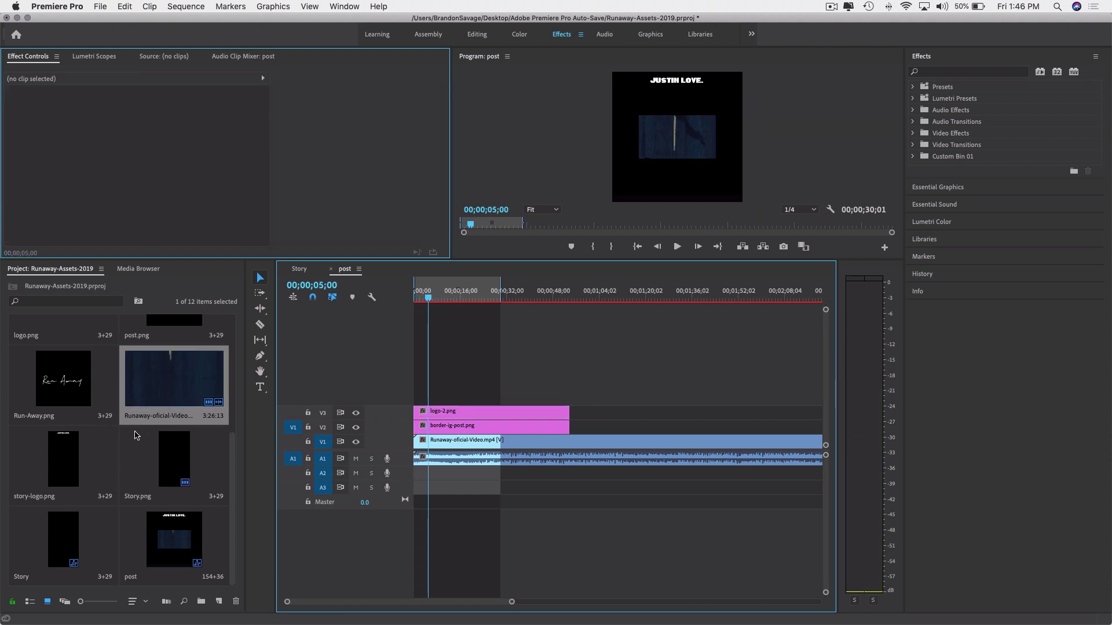
Place Comp 1 (Converted).mov on a new track V4 at the sequence start and move the playhead to about 00;00;03;06.
scroll(178, 353, "up", 4)
left_click_drag(178, 350, 433, 399)
left_click_drag(441, 296, 424, 297)
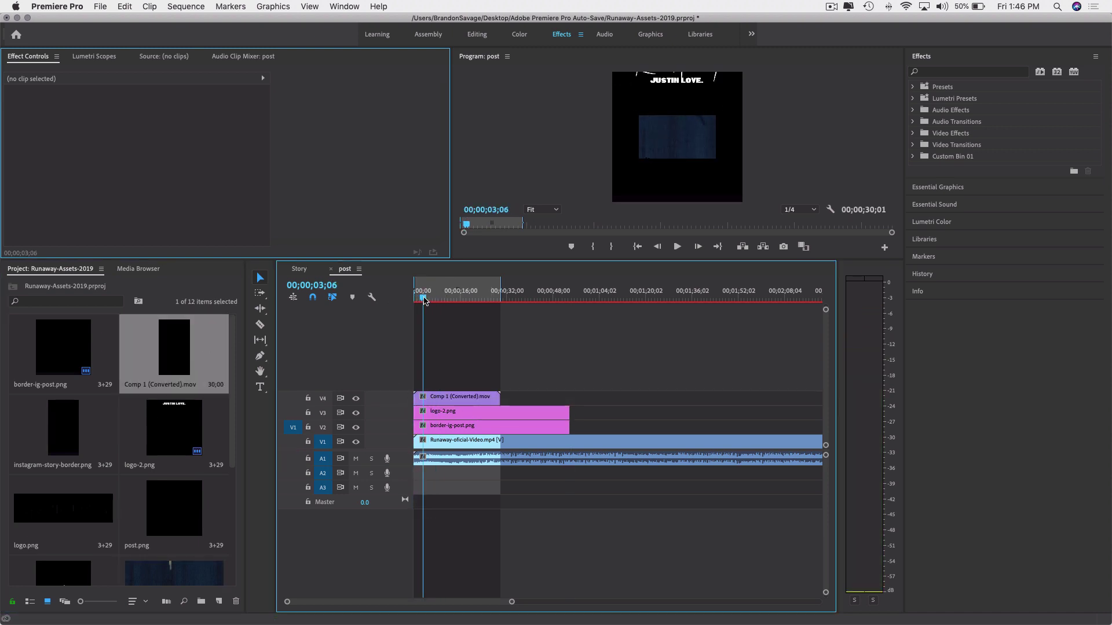
Move the Comp 1 (Converted).mov title down below the video by setting its vertical position to 1499.
left_click(470, 403)
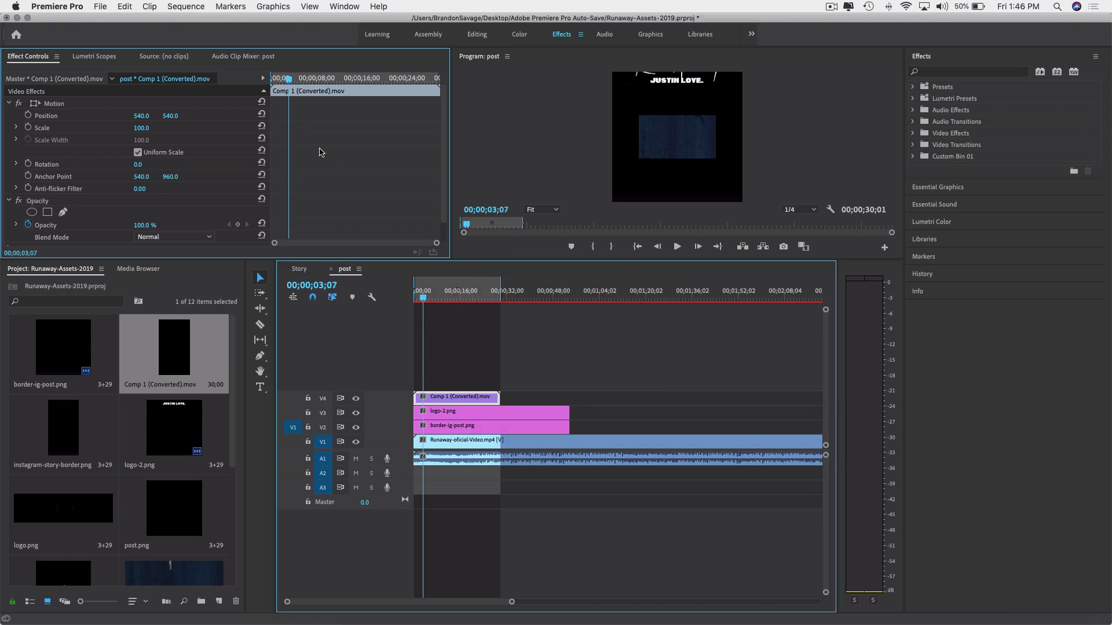
left_click(524, 348)
left_click(481, 402)
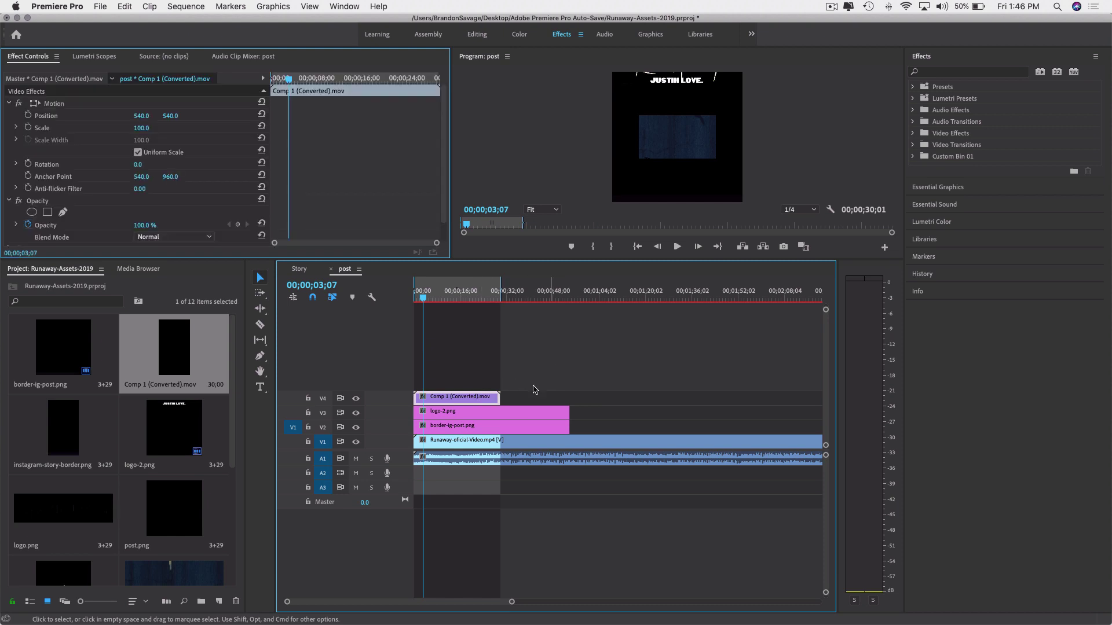
left_click(559, 396)
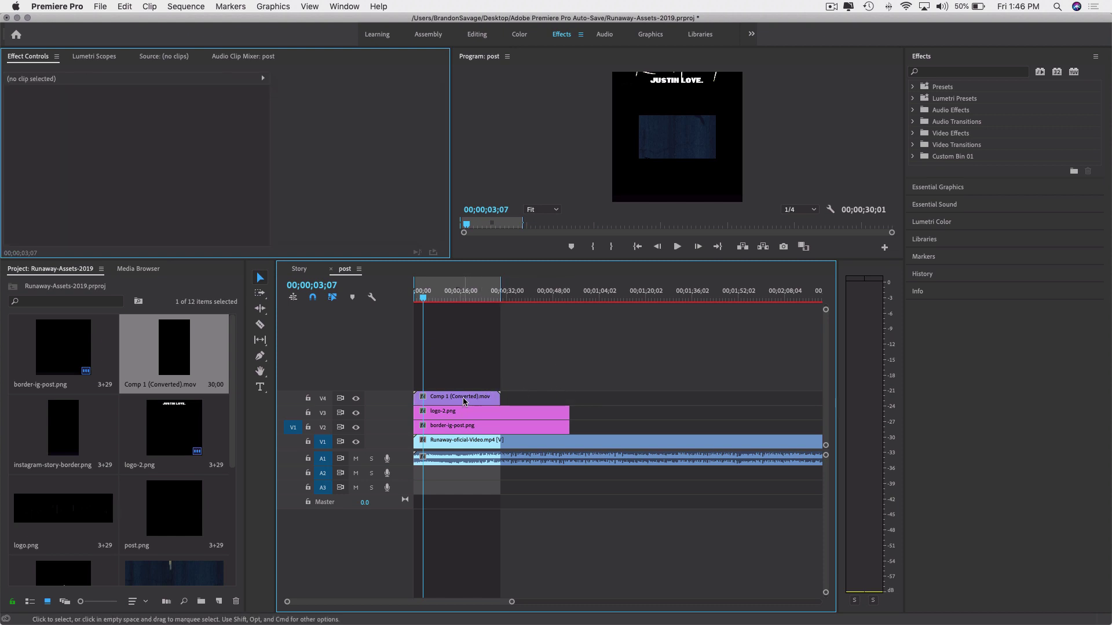
left_click(464, 401)
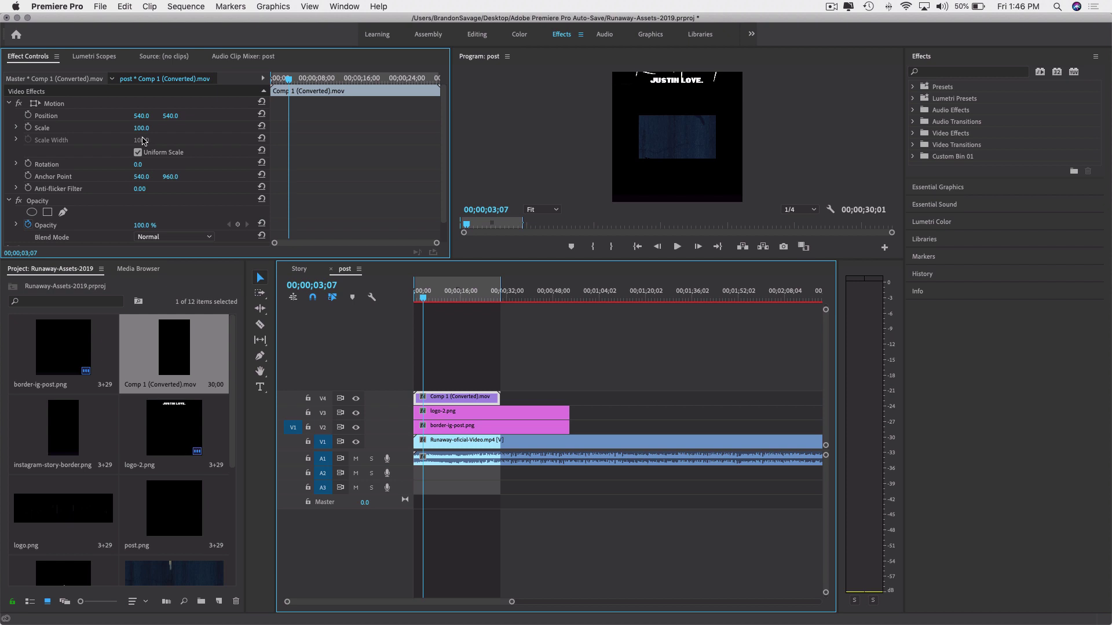
left_click_drag(140, 119, 610, 116)
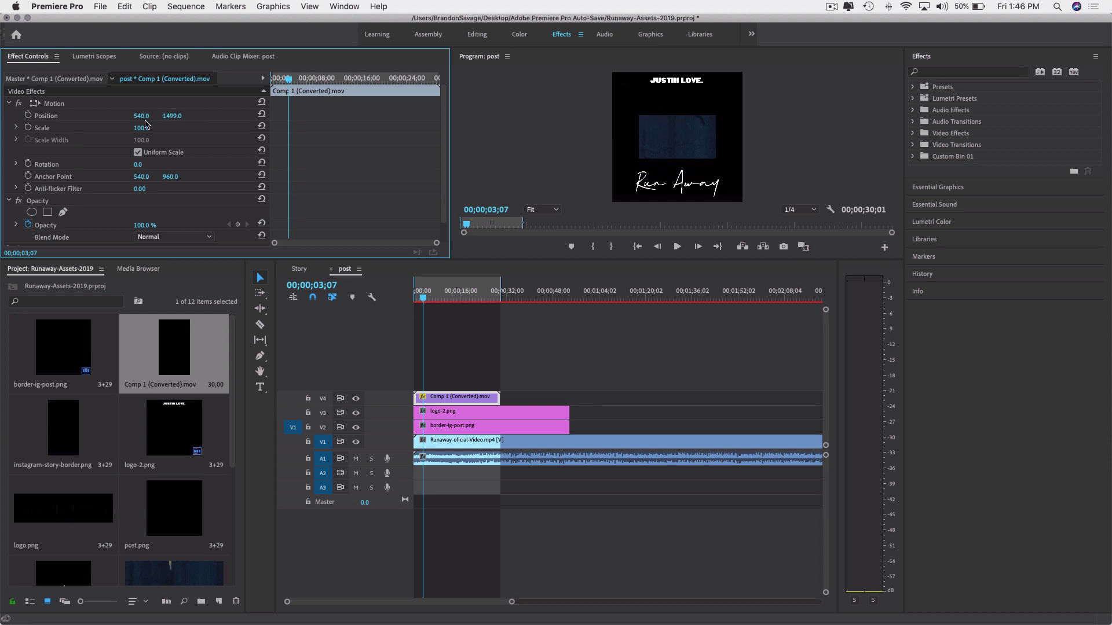
Scale the Comp 1 (Converted).mov title down to roughly three quarters of its size.
left_click_drag(149, 128, 103, 116)
left_click(483, 476)
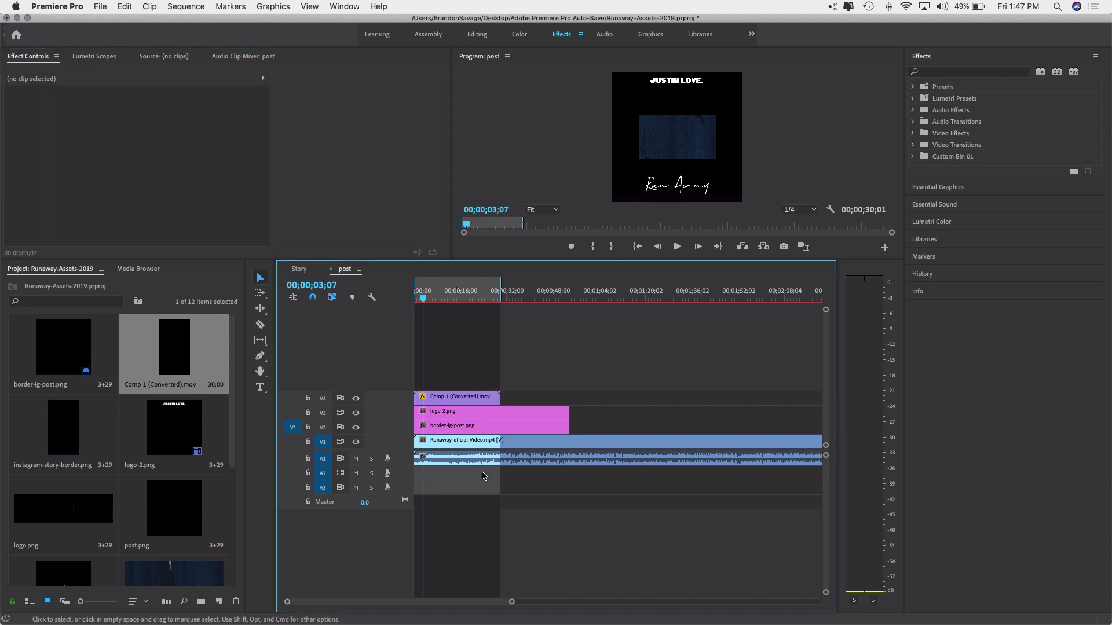
Enlarge Runaway-oficial-Video.mp4 on V1 to fill the frame between the borders by setting its Scale to 240.
left_click(538, 451)
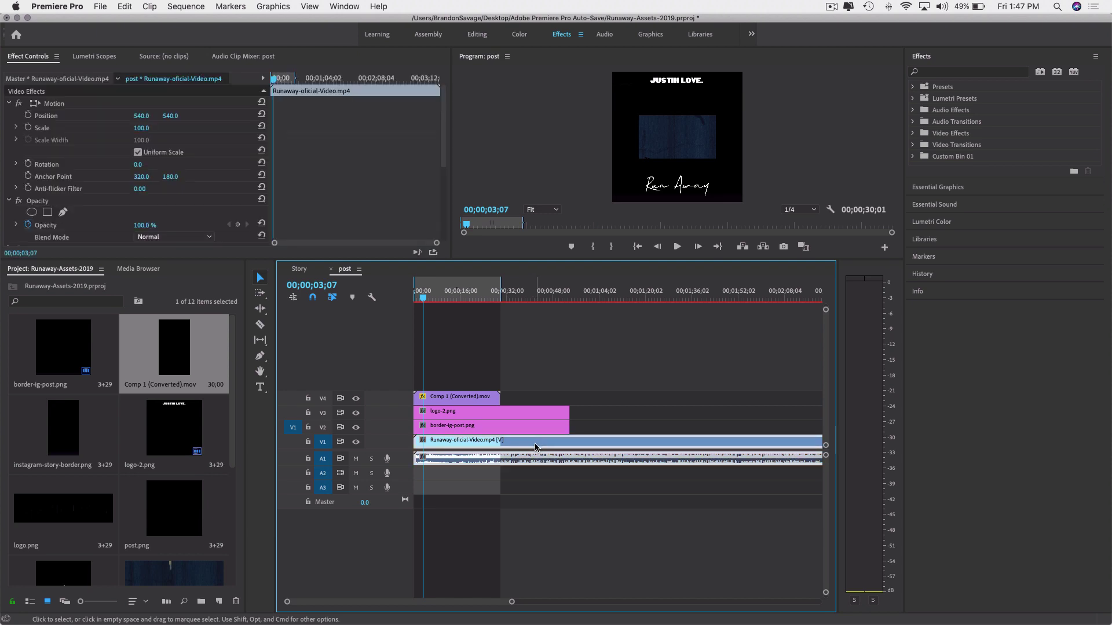
left_click(533, 450, "shift")
left_click(533, 450)
scroll(532, 450, "right", 5)
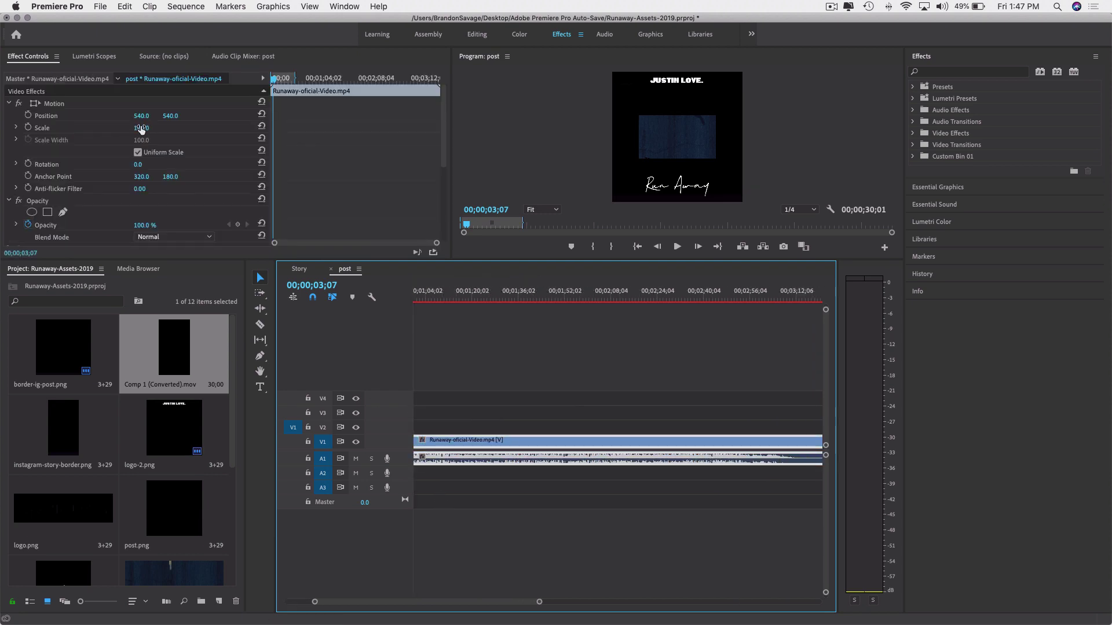
left_click_drag(141, 129, 221, 128)
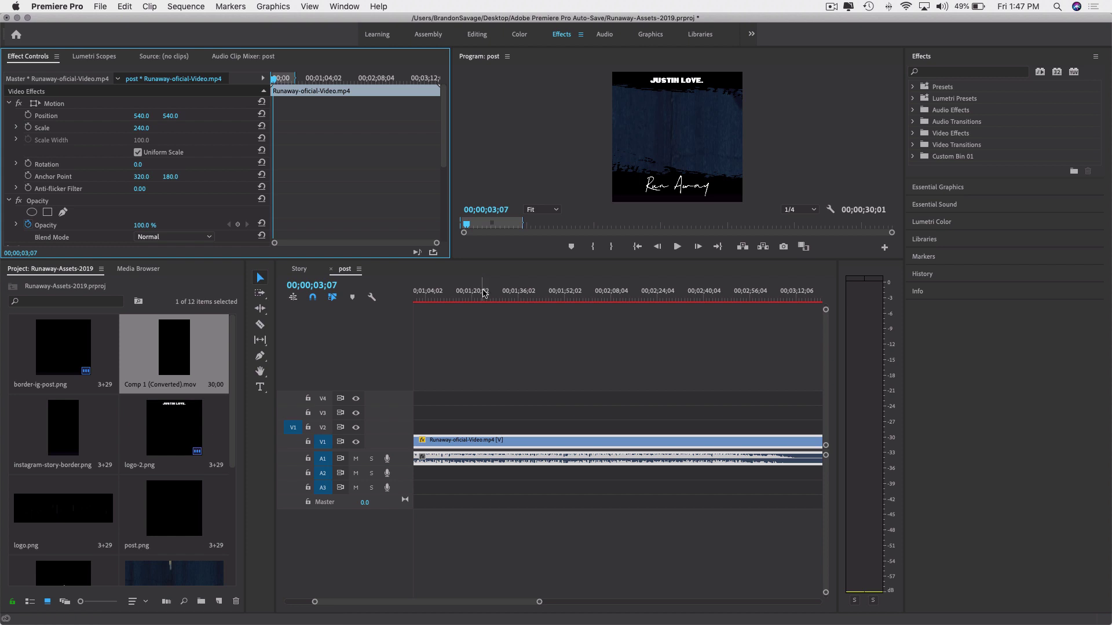
Trim the opening off Runaway-oficial-Video.mp4, leaving about 1 minute 46 seconds at the sequence start, and return the playhead there.
left_click_drag(478, 291, 403, 299)
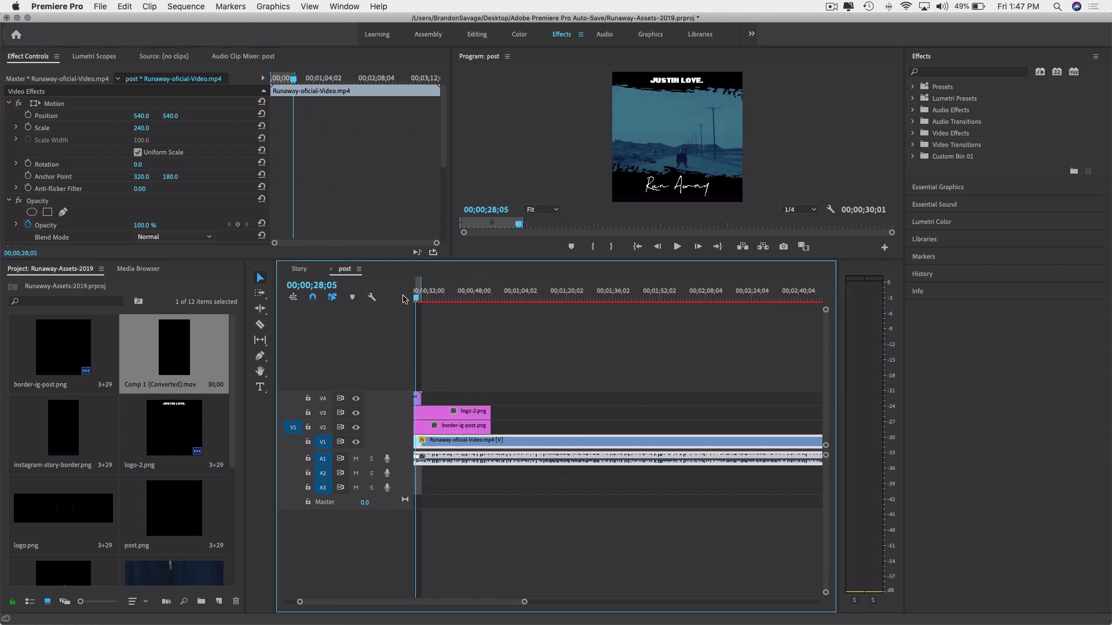
scroll(444, 319, "up", 3)
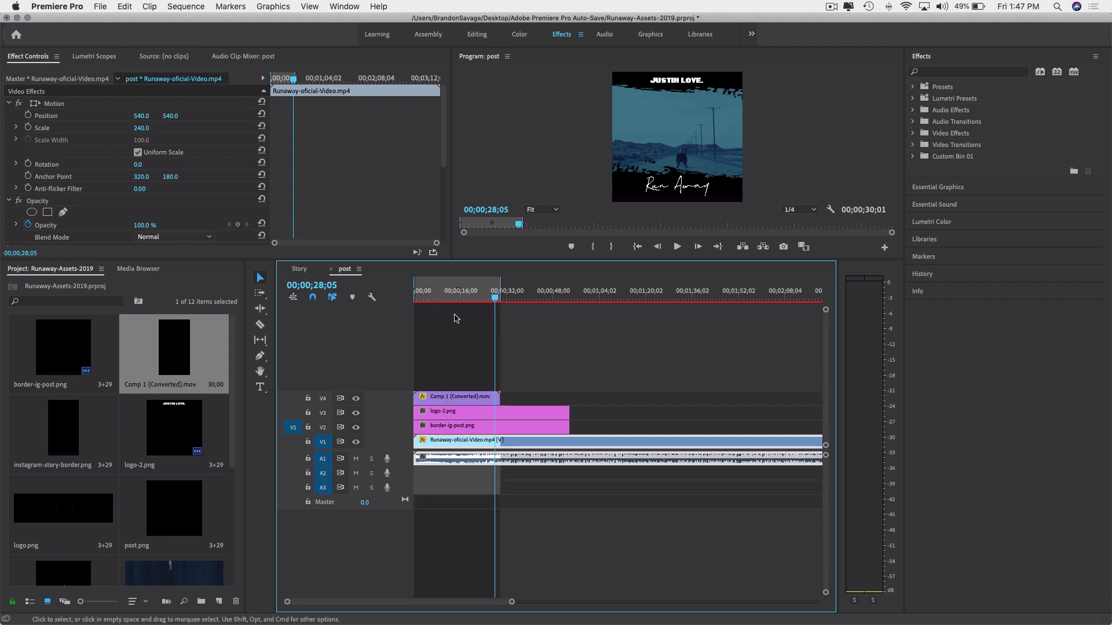
key("Home")
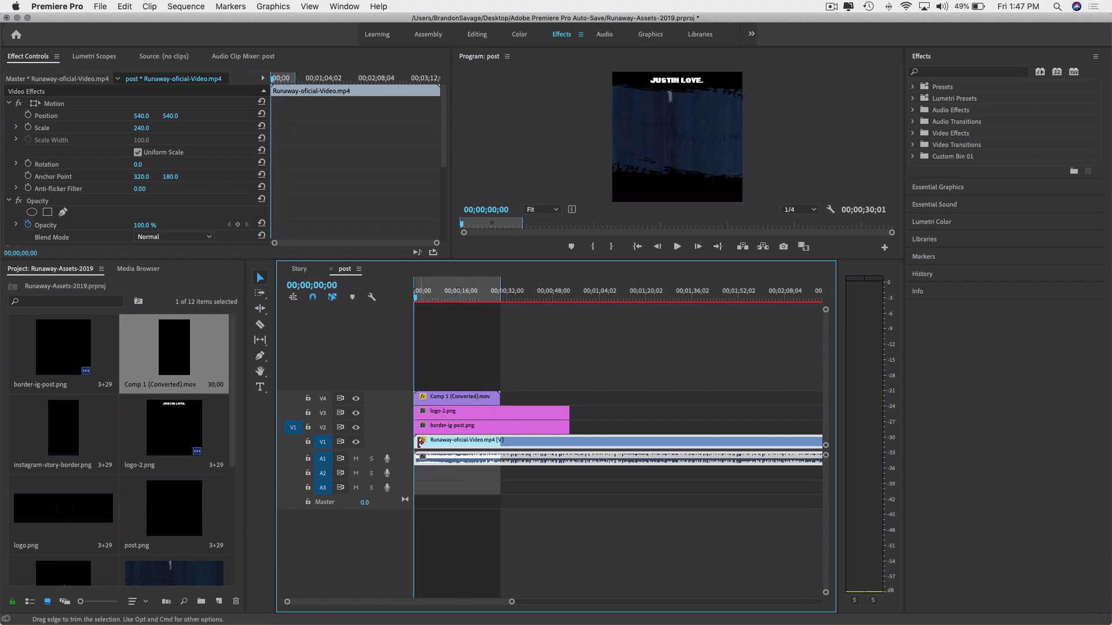
mouse_move(419, 441)
left_mouse_down()
mouse_move(707, 446)
mouse_move(417, 450)
left_mouse_up()
left_click_drag(416, 296, 379, 298)
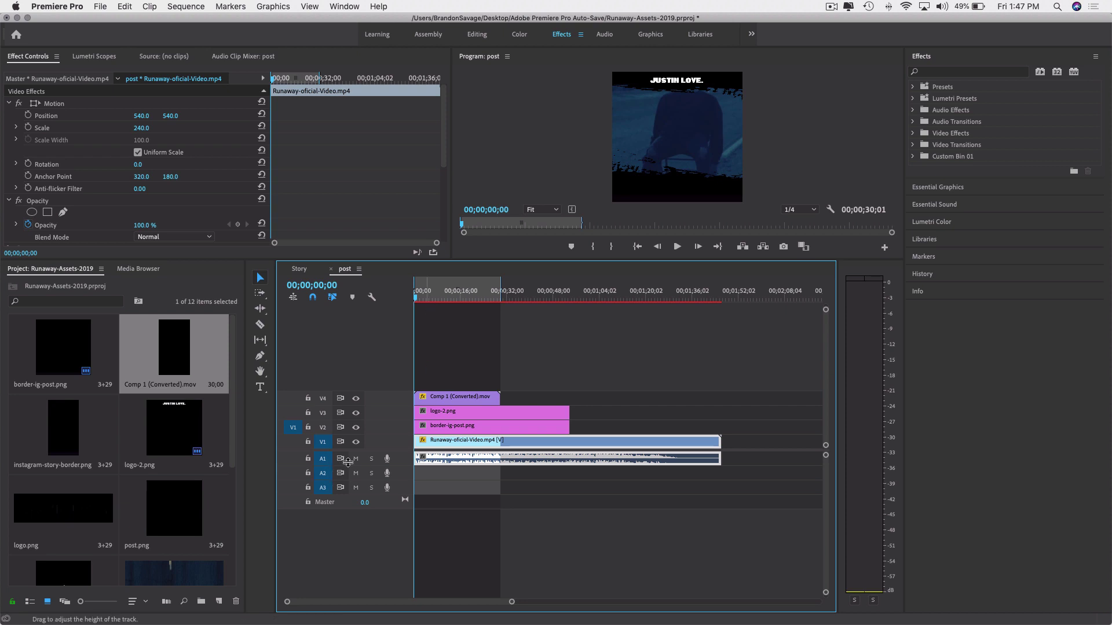
Mute track A1 and preview the post sequence from its start, skipping ahead to about 12 seconds.
left_click(355, 459)
key("space")
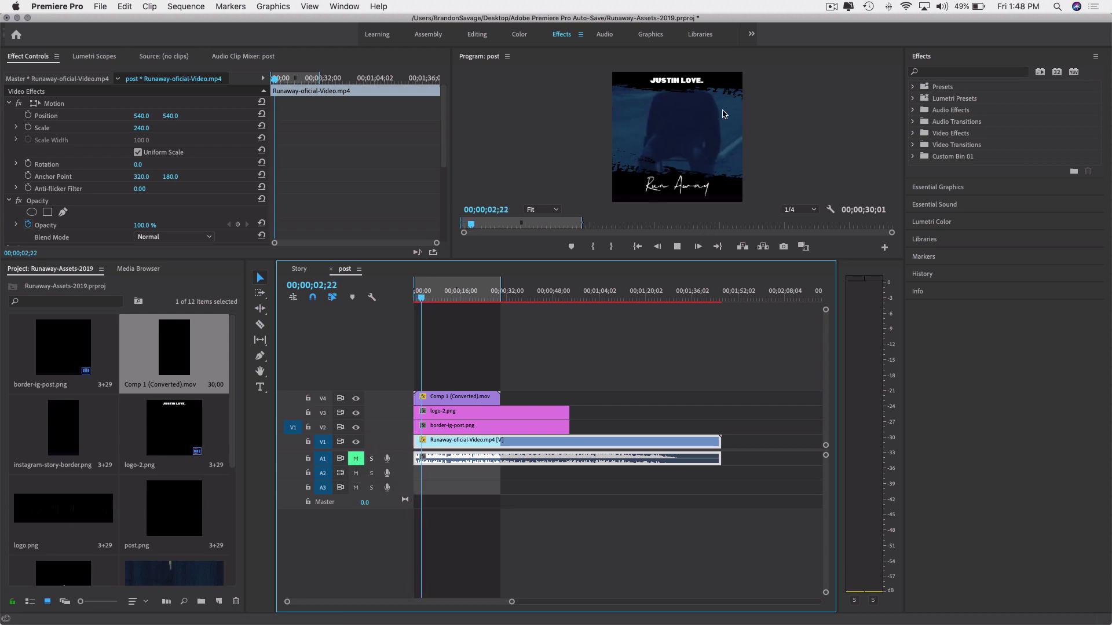
key("space")
left_click_drag(428, 300, 452, 302)
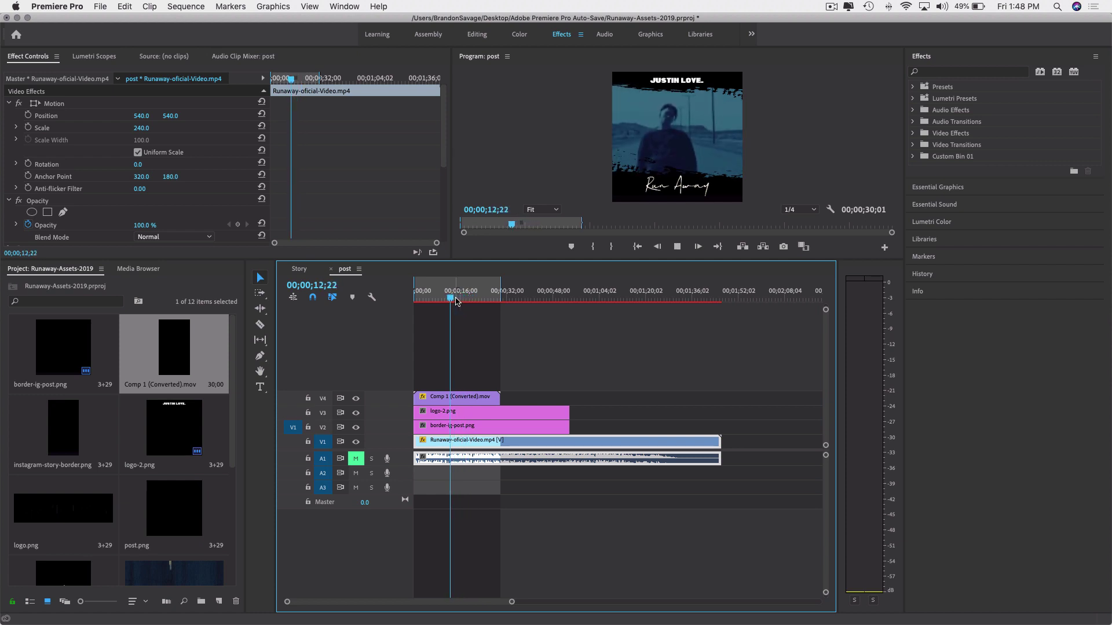
Enlarge the program preview area during playback, stop, and return the playhead to the sequence start.
scroll(456, 302, "right", 1)
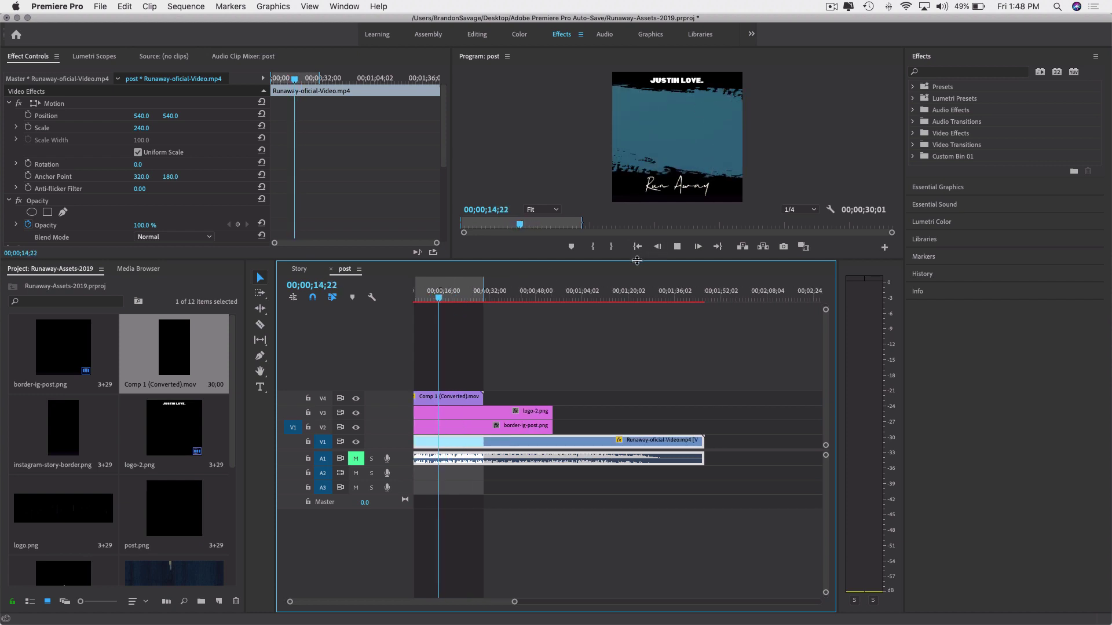
left_click_drag(649, 260, 646, 353)
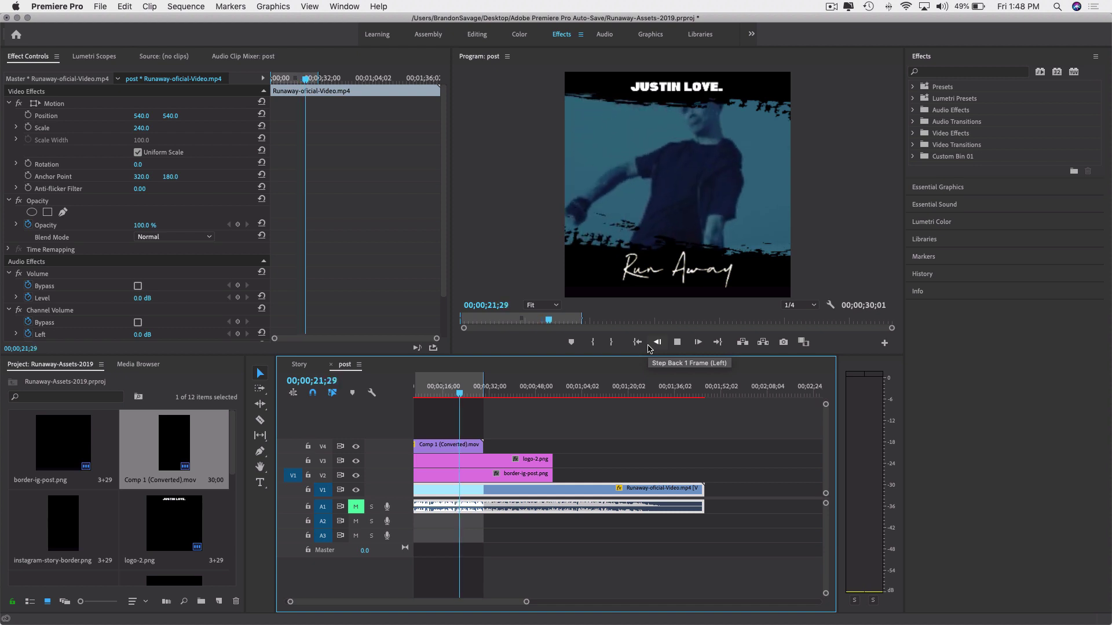
key("space")
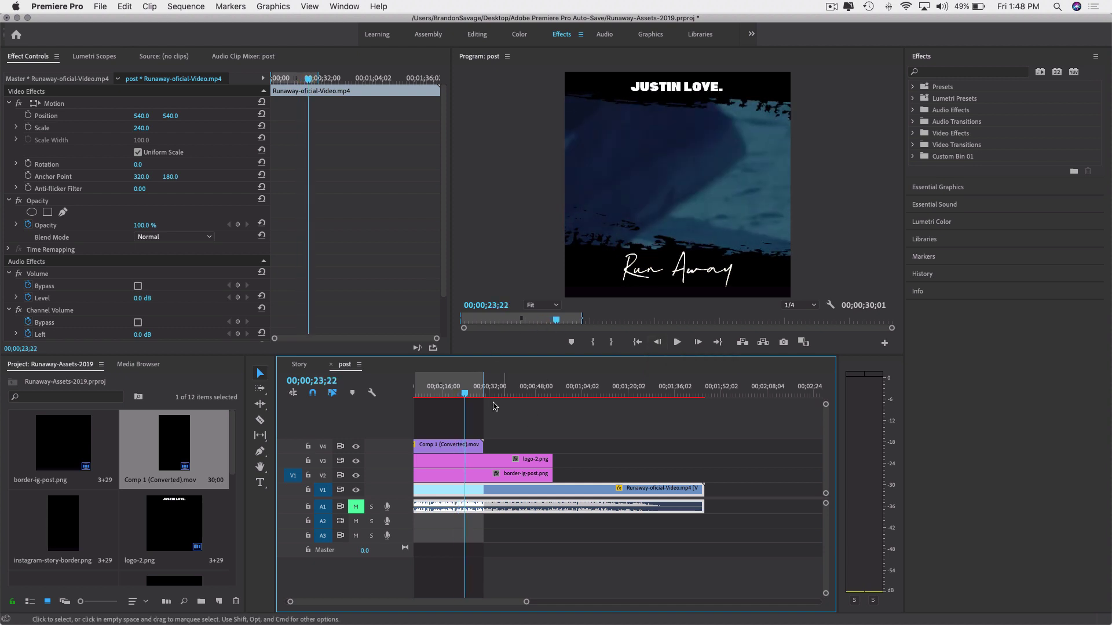
key("Home")
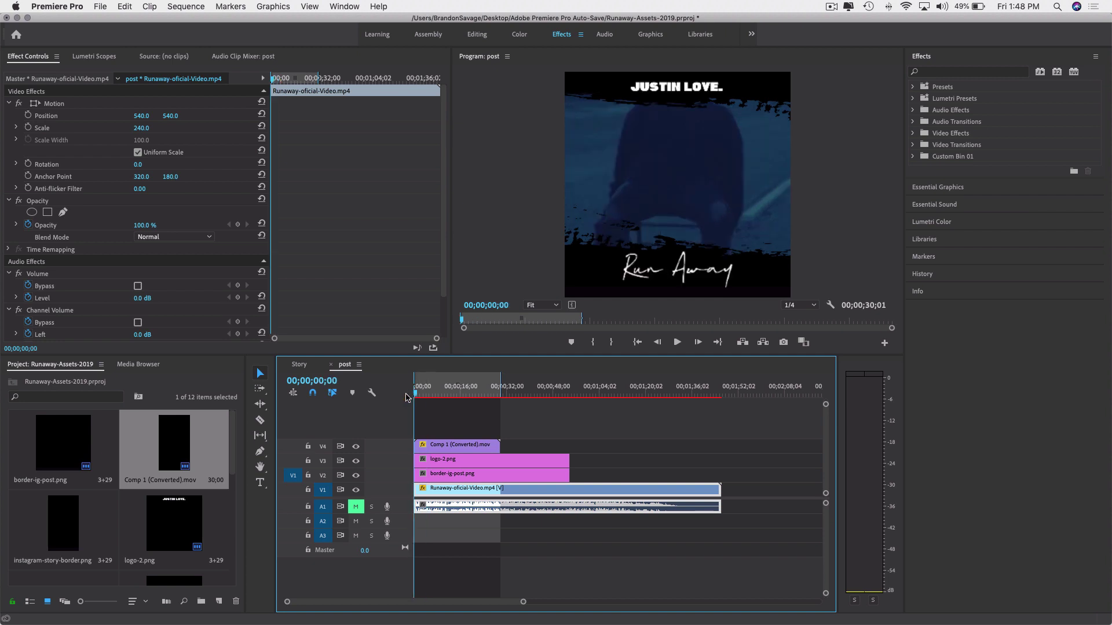
Deselect the clips, scrub through the first 30 seconds of the post sequence, and return to its start.
left_click(512, 421)
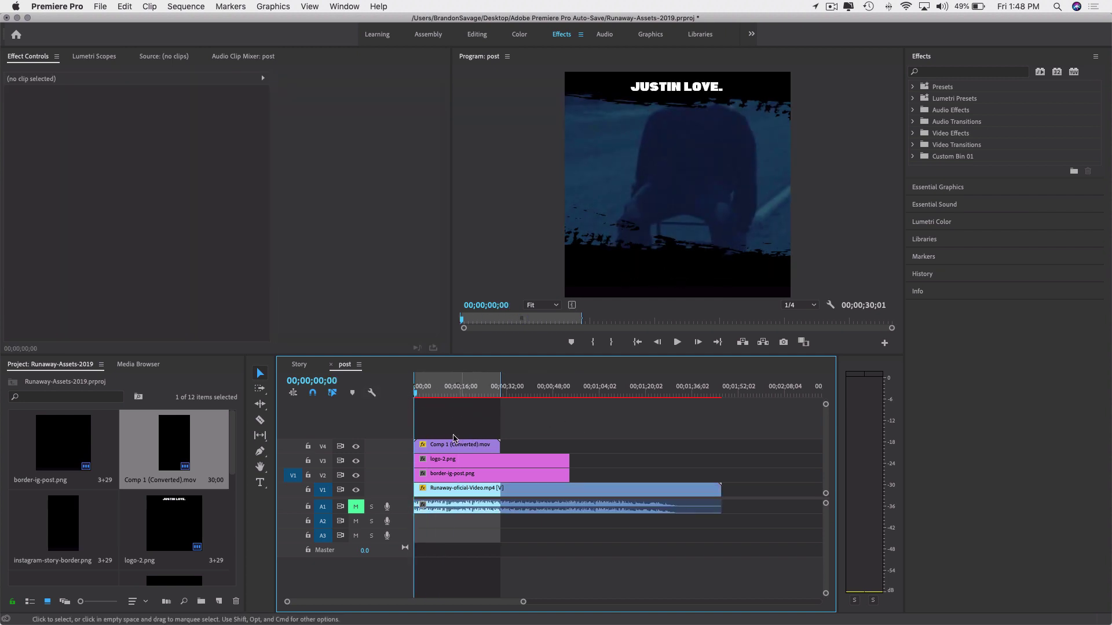
left_click_drag(419, 394, 504, 397)
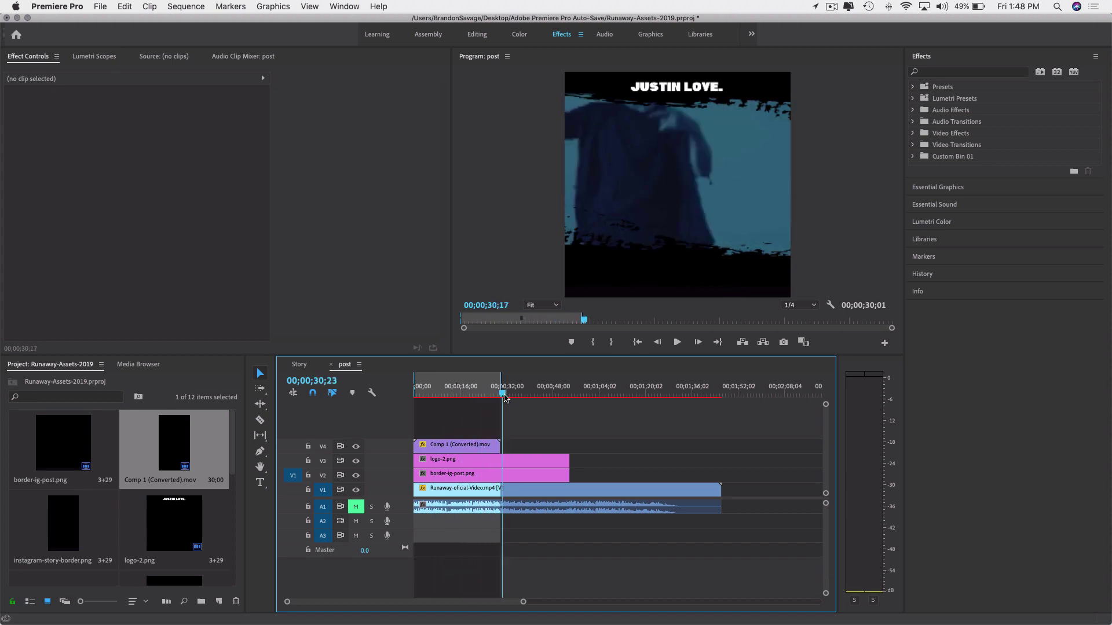
key("Home")
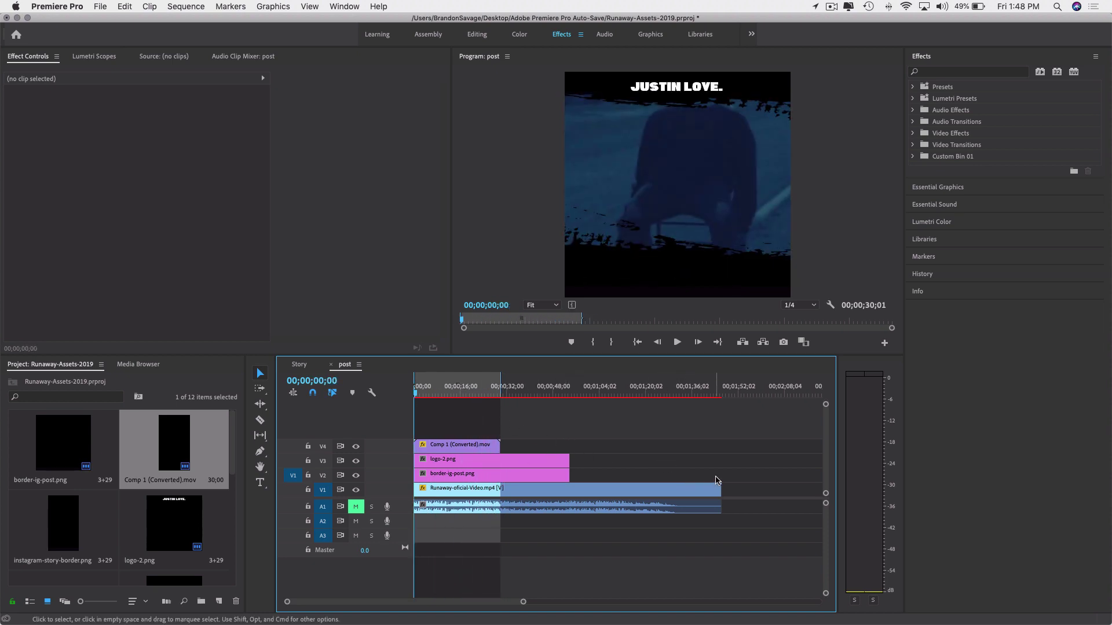
left_click_drag(478, 389, 496, 405)
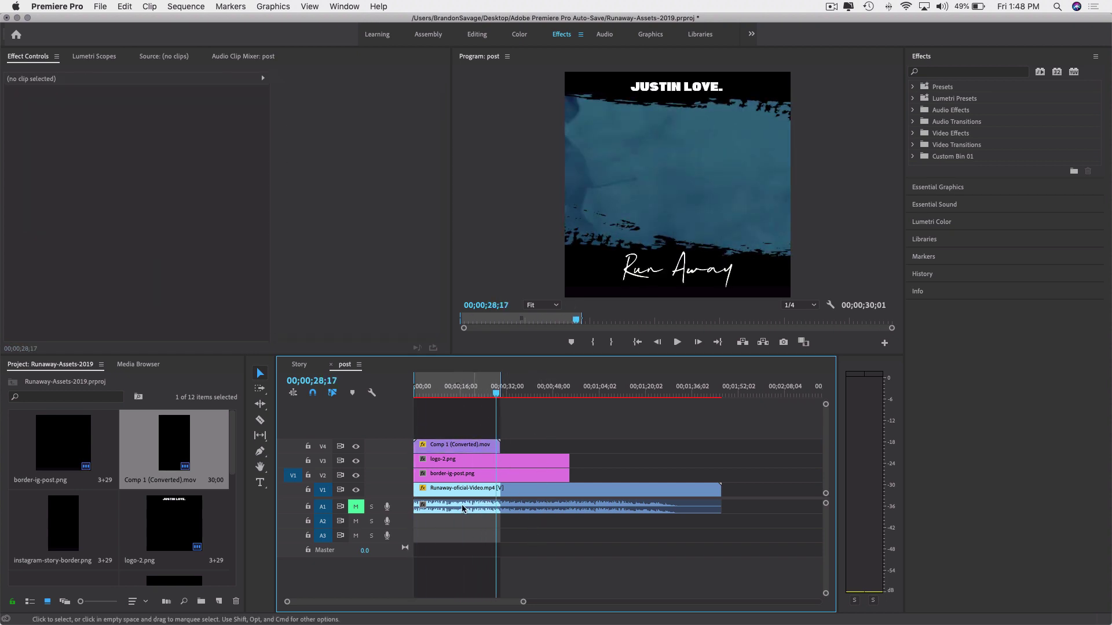
left_click_drag(501, 393, 445, 393)
key("super+z")
key("Home")
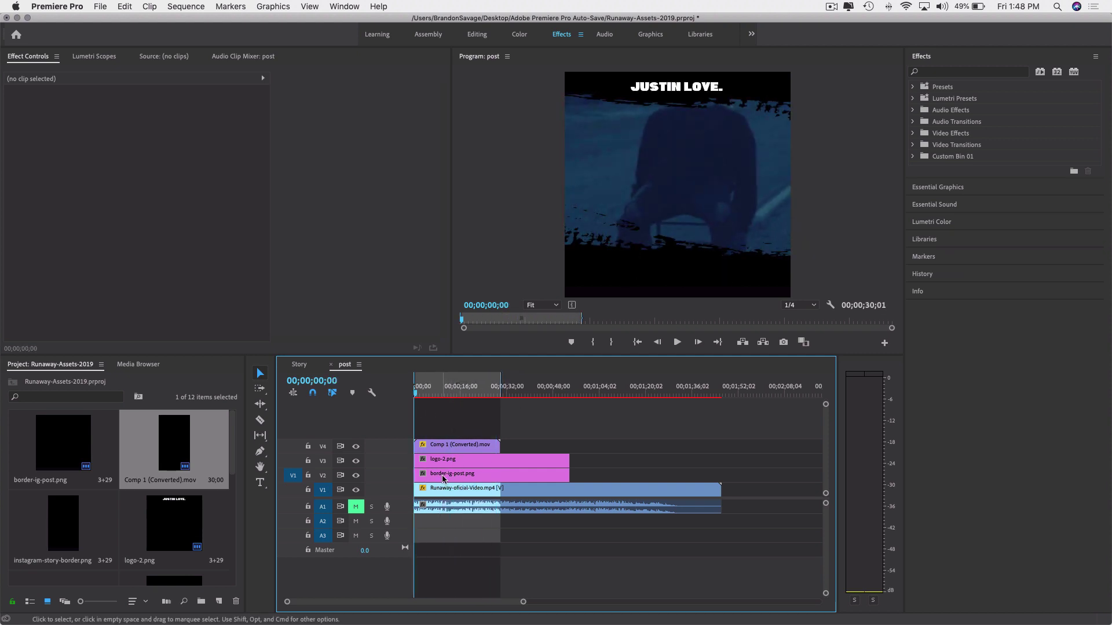
Unmute track A1 and play parts of the sequence to find a new video starting point at 00;00;10;15.
left_click(355, 507)
key("space")
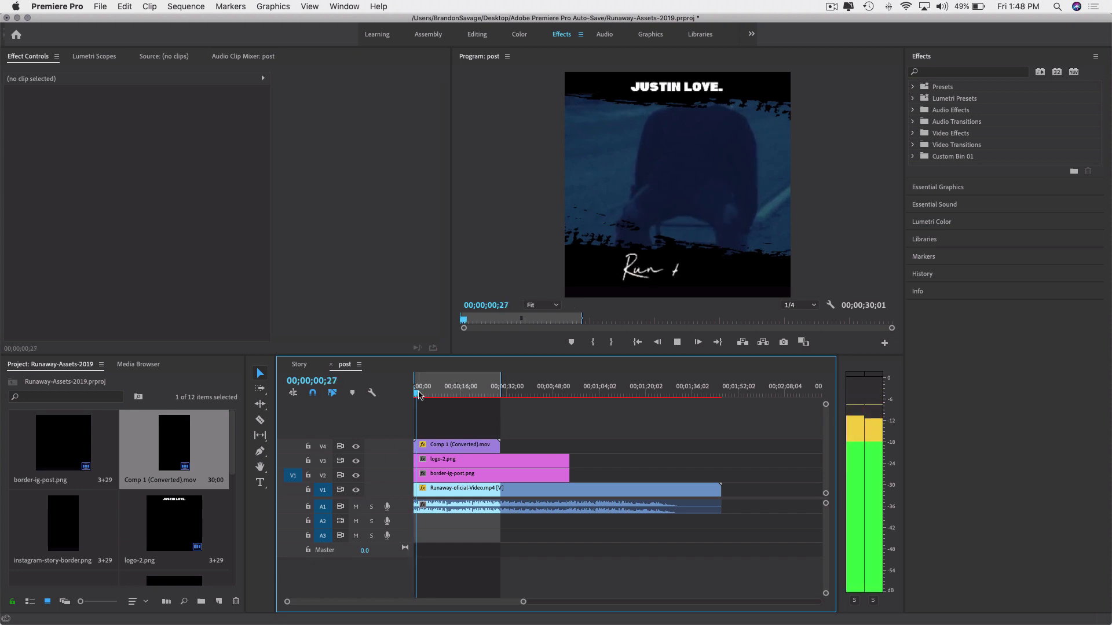
key("space")
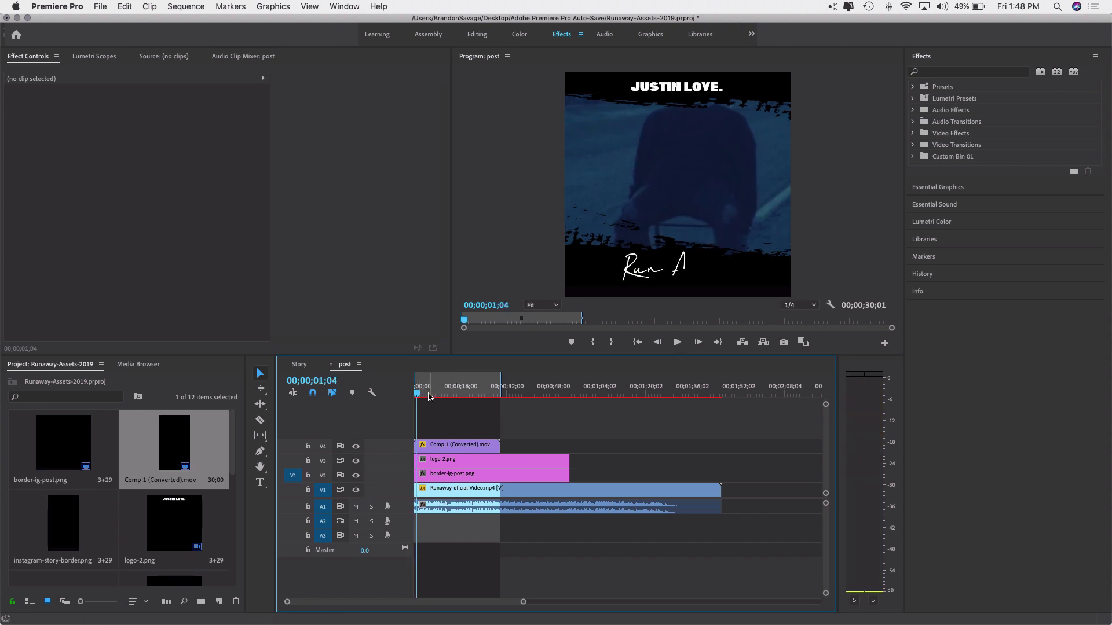
mouse_move(428, 394)
left_mouse_down()
mouse_move(476, 395)
mouse_move(431, 400)
left_mouse_up()
scroll(457, 397, "right", 2)
key("space")
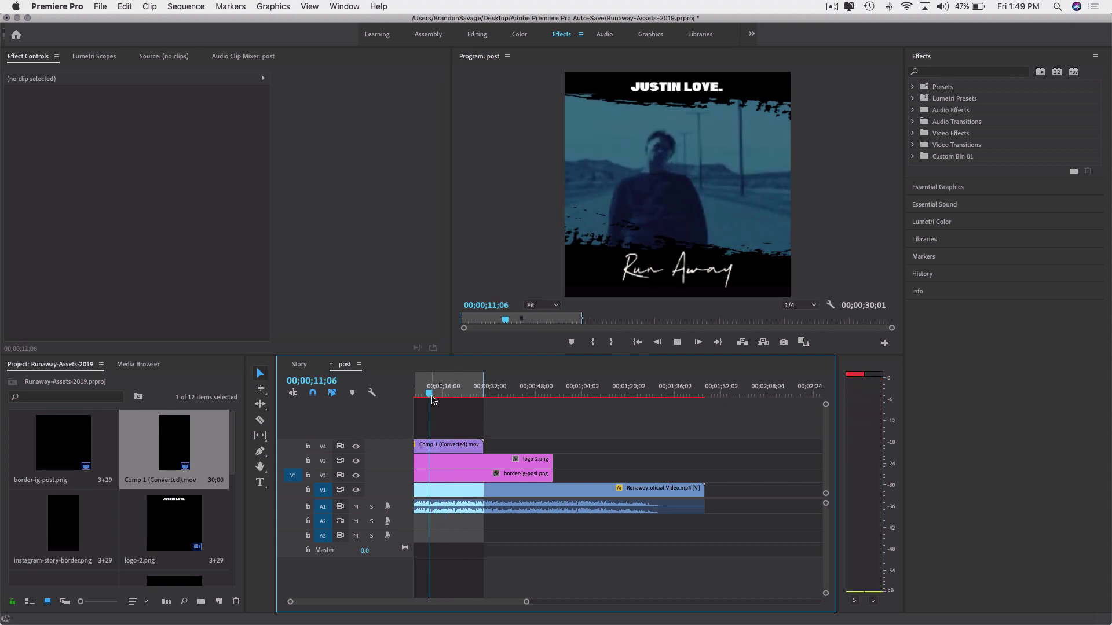
scroll(432, 400, "left", 2)
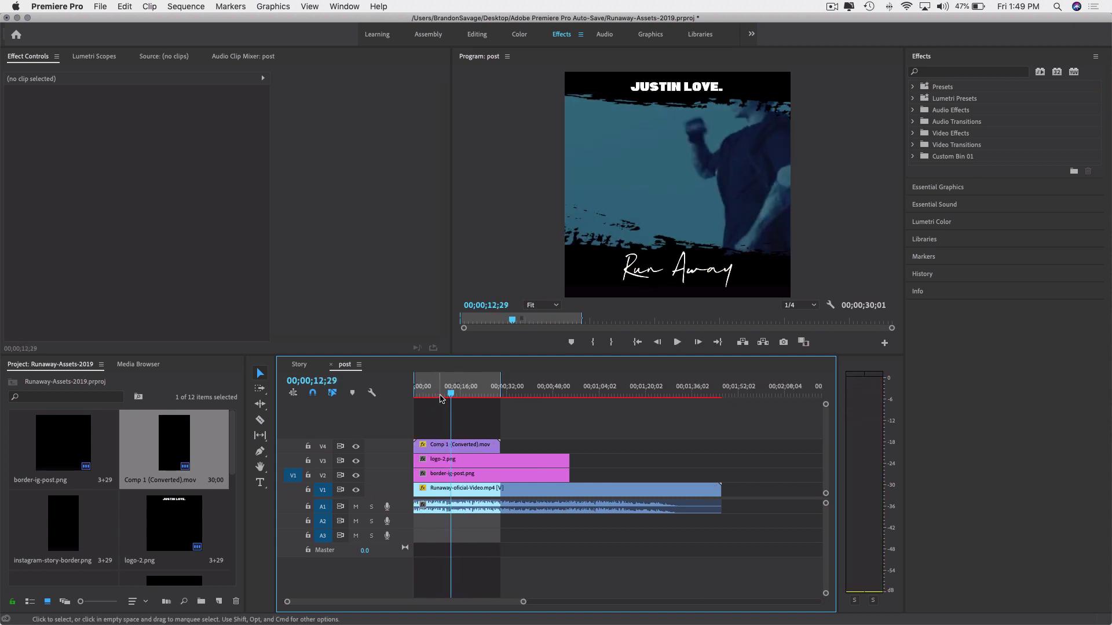
left_click(440, 396)
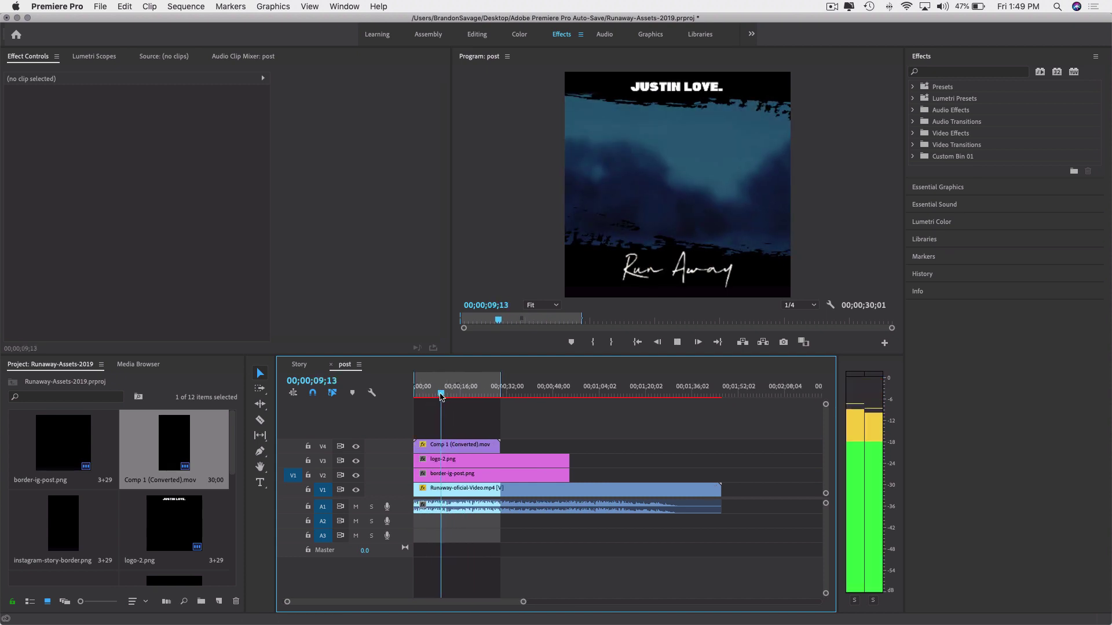
key("space")
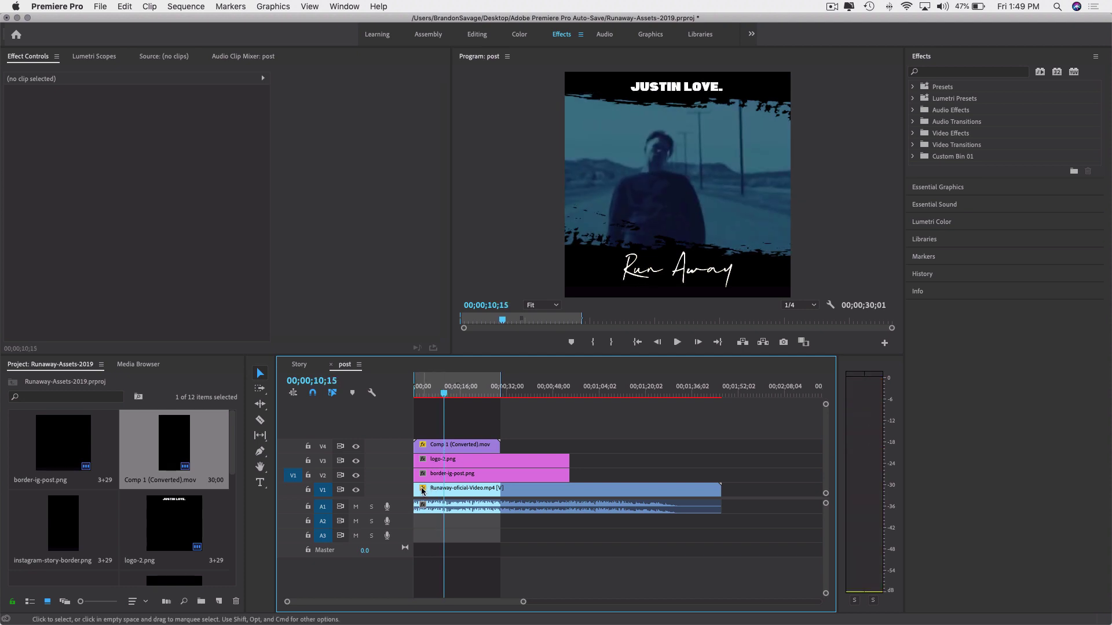
Cut about the first 10 seconds from Runaway-oficial-Video.mp4, keep it at the sequence start, and preview the new opening.
mouse_move(414, 488)
left_mouse_down()
mouse_move(451, 488)
mouse_move(435, 489)
left_mouse_up()
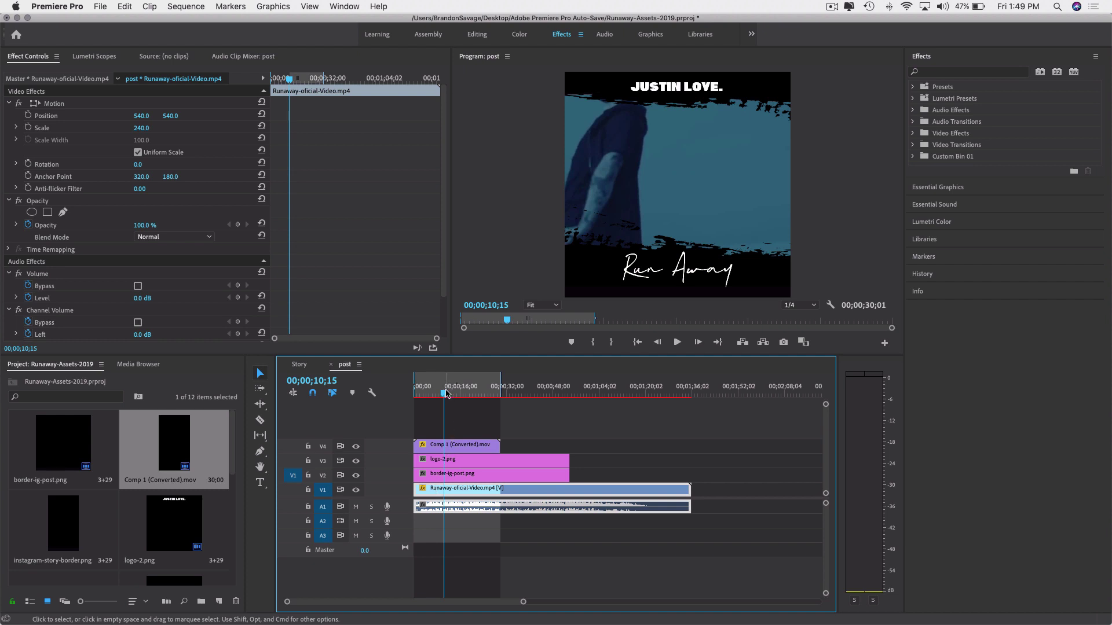
left_click_drag(445, 393, 422, 400)
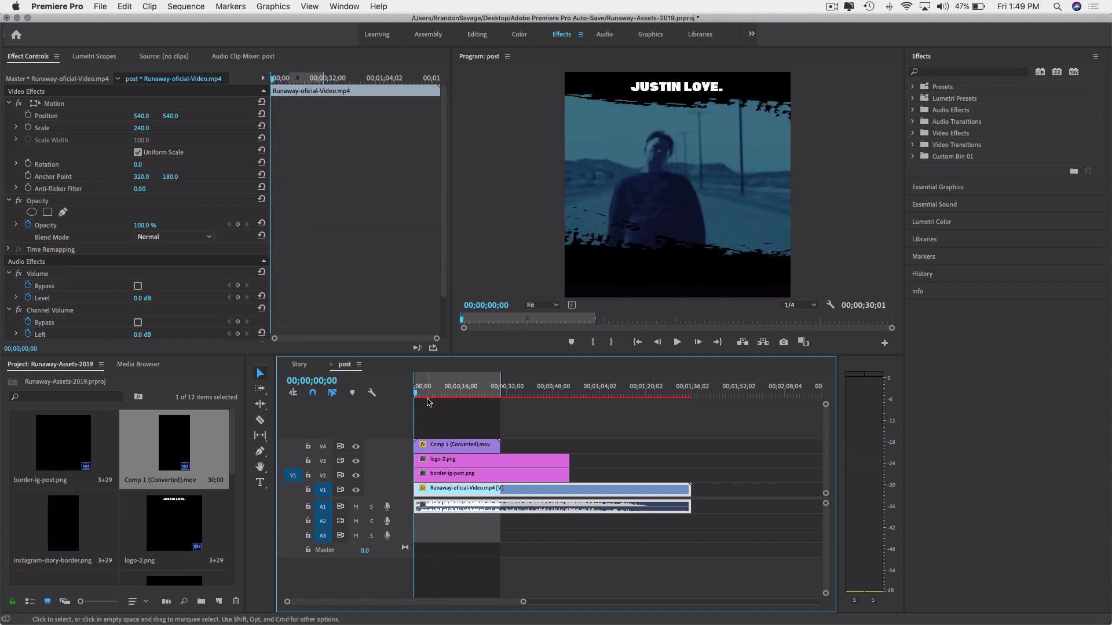
key("space")
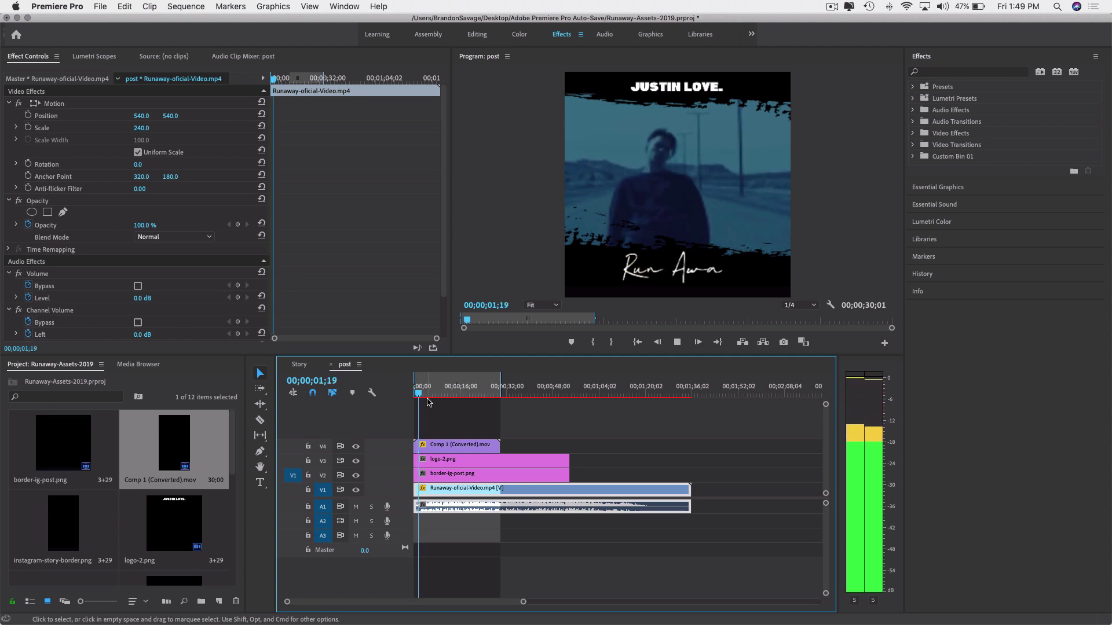
key("space")
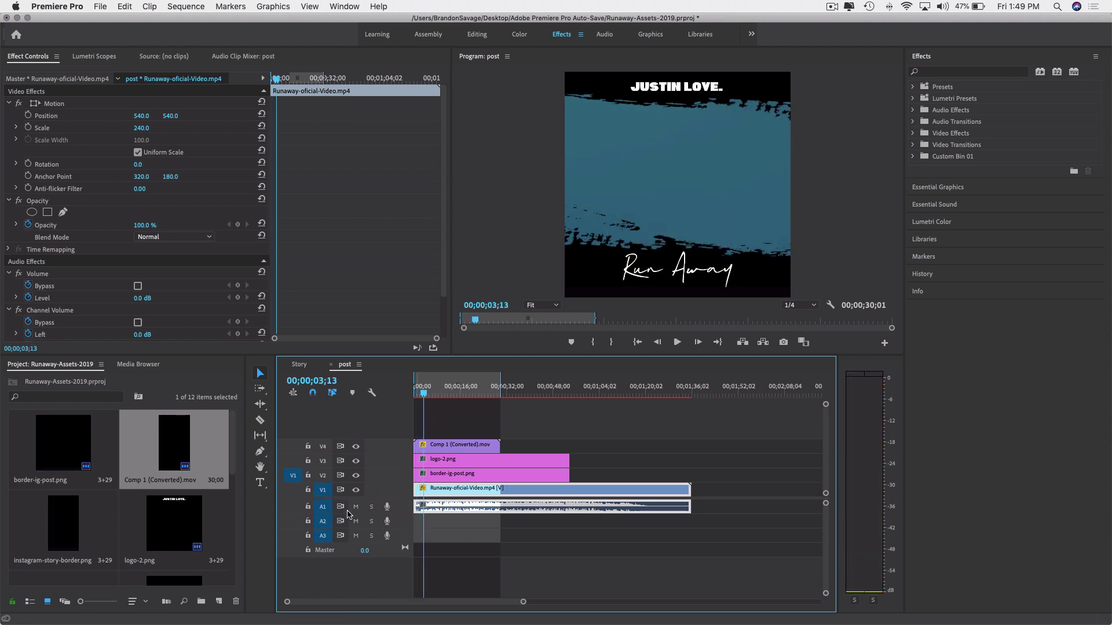
Mute track A1, clear the clip selection, and return the playhead to the sequence start.
left_click(356, 507)
left_click(495, 515)
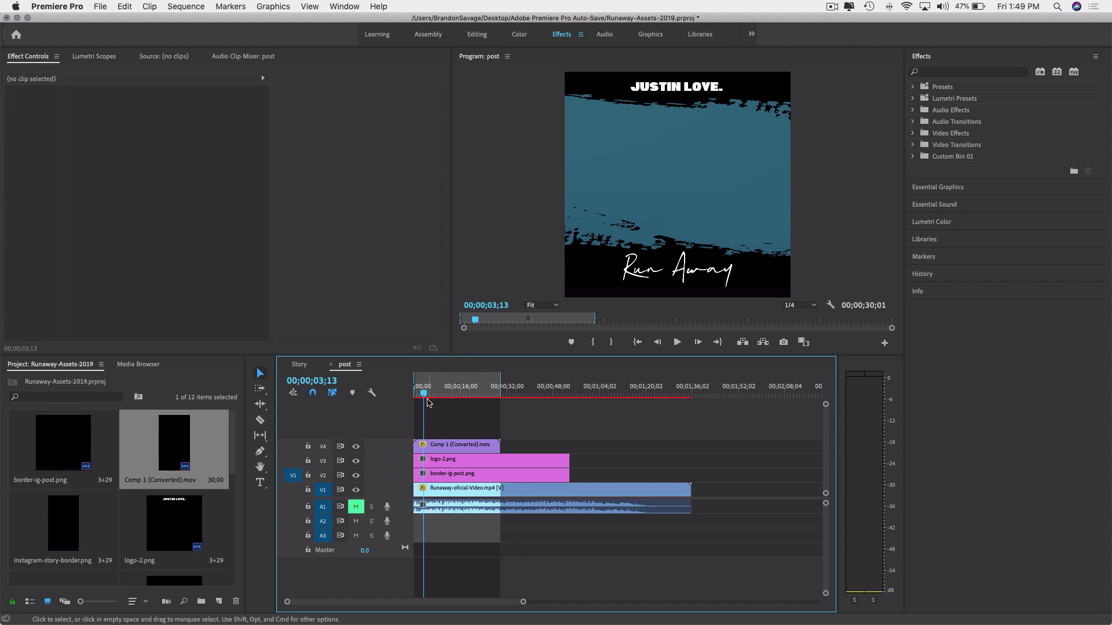
key("Home")
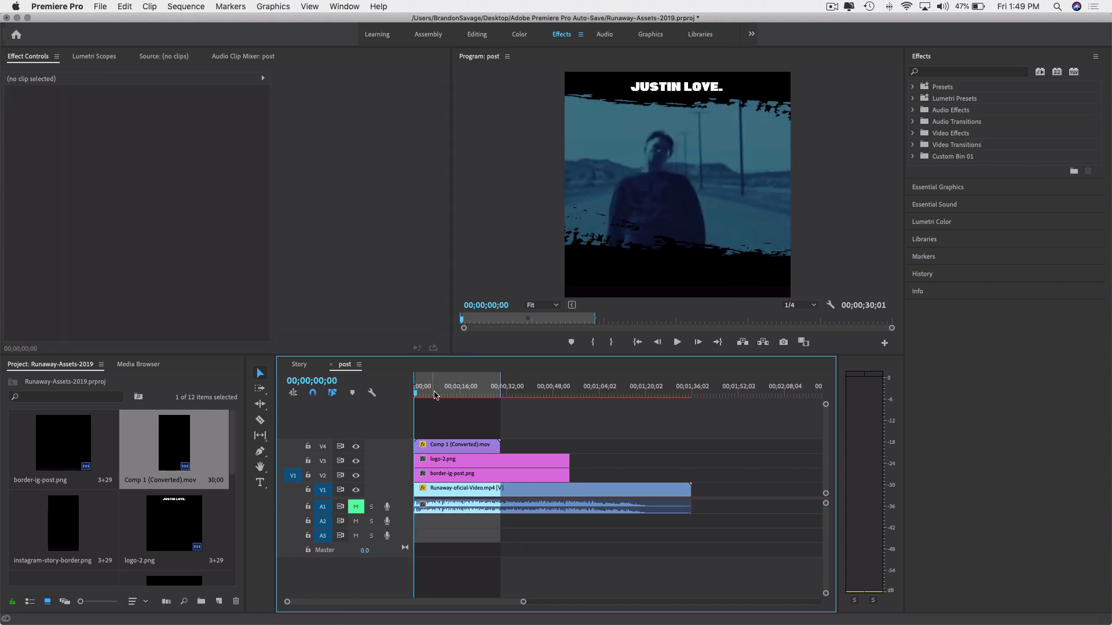
Select Runaway-oficial-Video.mp4, look through its effect properties, and turn on Position keyframing at the sequence start.
left_click(521, 503)
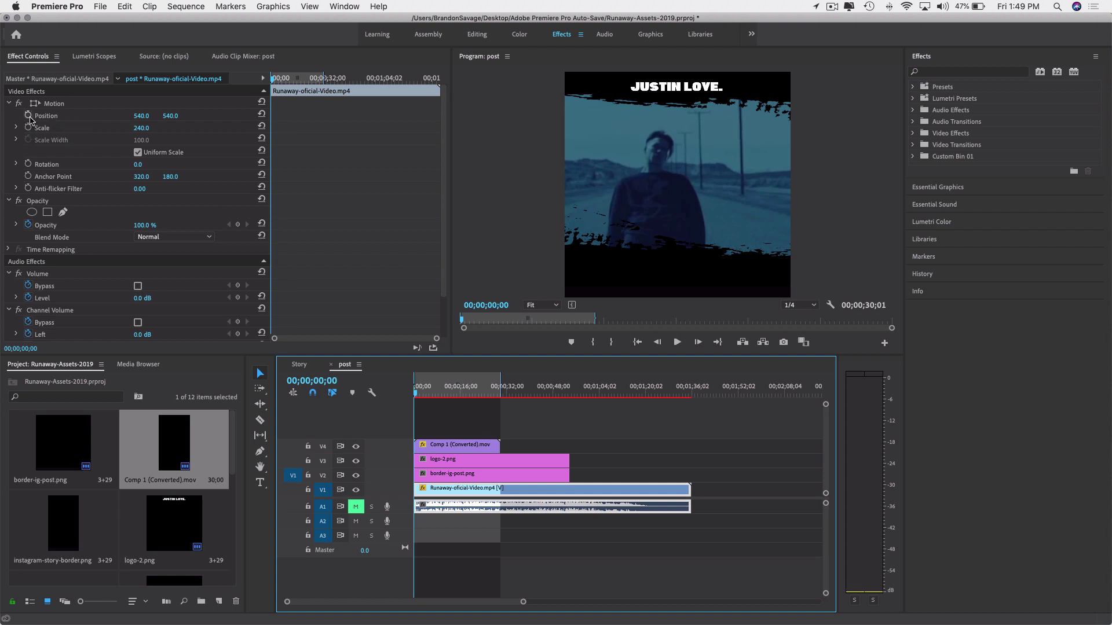
scroll(32, 119, "down", 3)
scroll(31, 119, "up", 3)
left_click(29, 116)
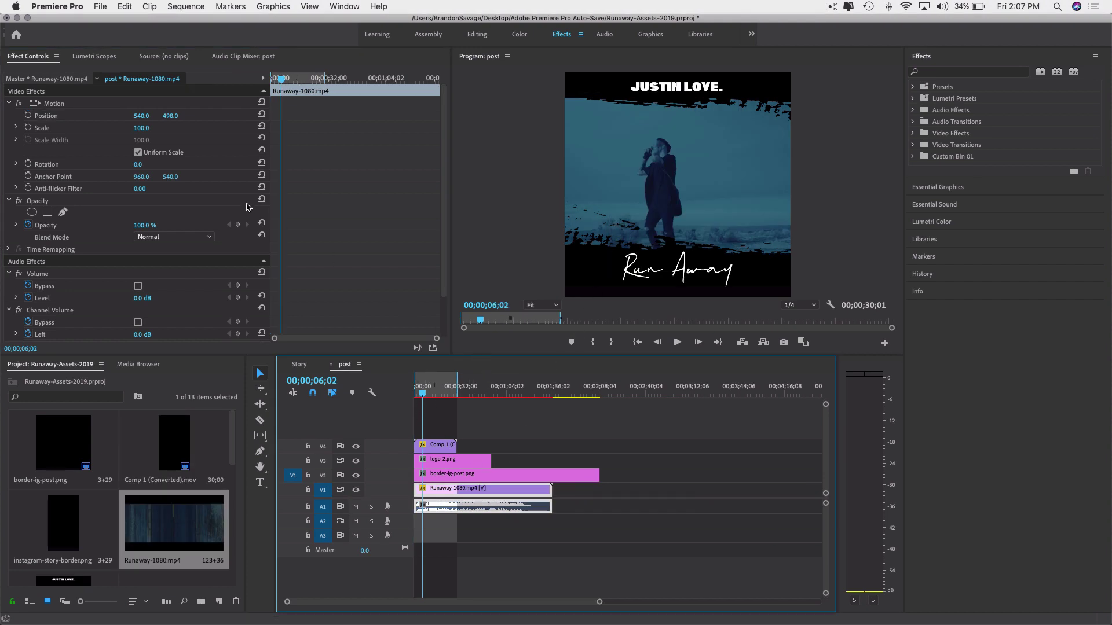
Add a Position keyframe to Runaway-1080.mp4 at 00;00;06;02 and play ahead to 00;00;06;20.
left_click(29, 115)
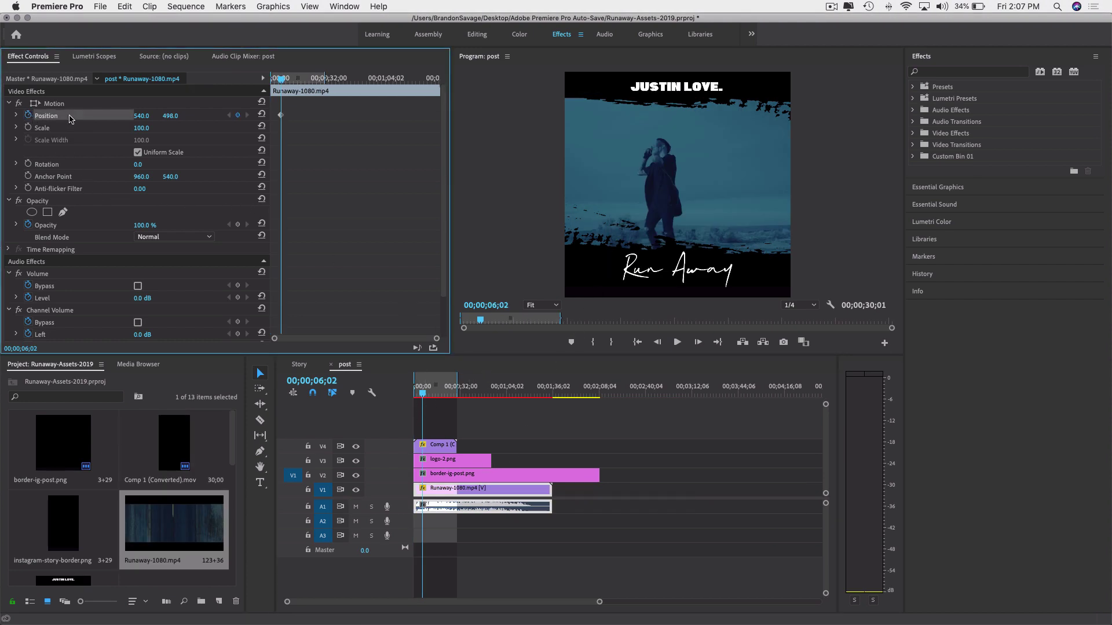
key("space")
key("space")
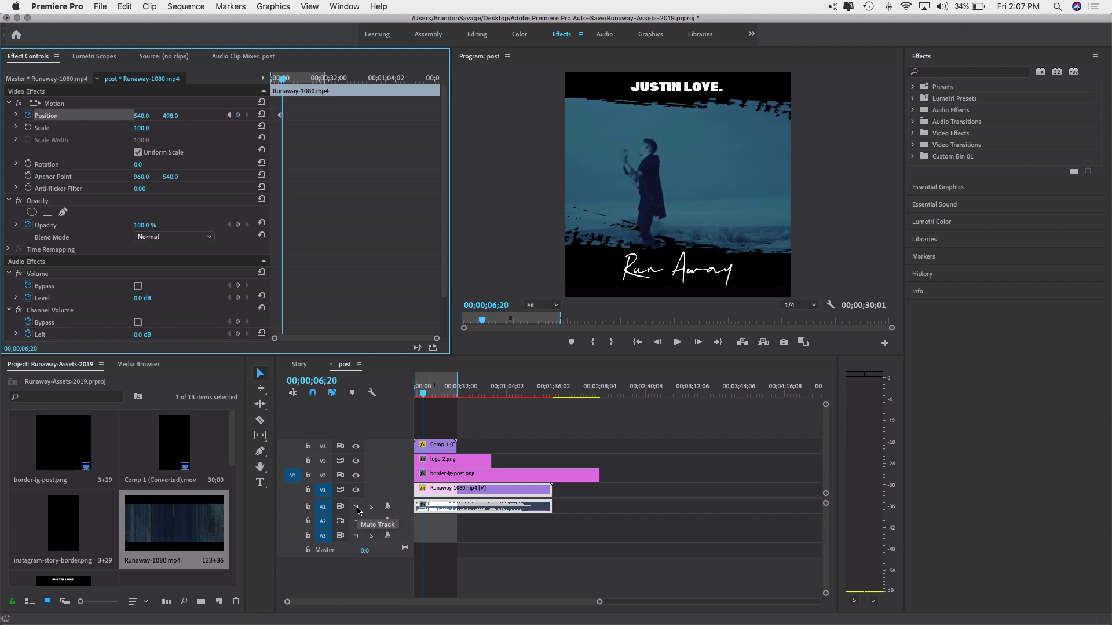
Mute track A1, play ahead through the post sequence, and return the playhead to the sequence start.
left_click(355, 506)
key("space")
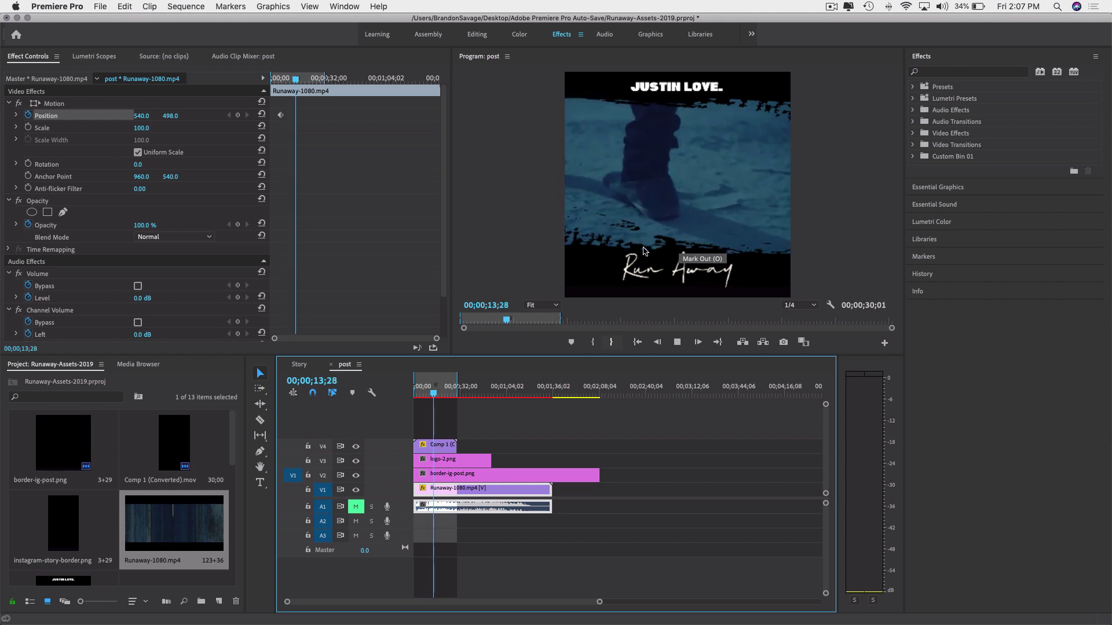
key("space")
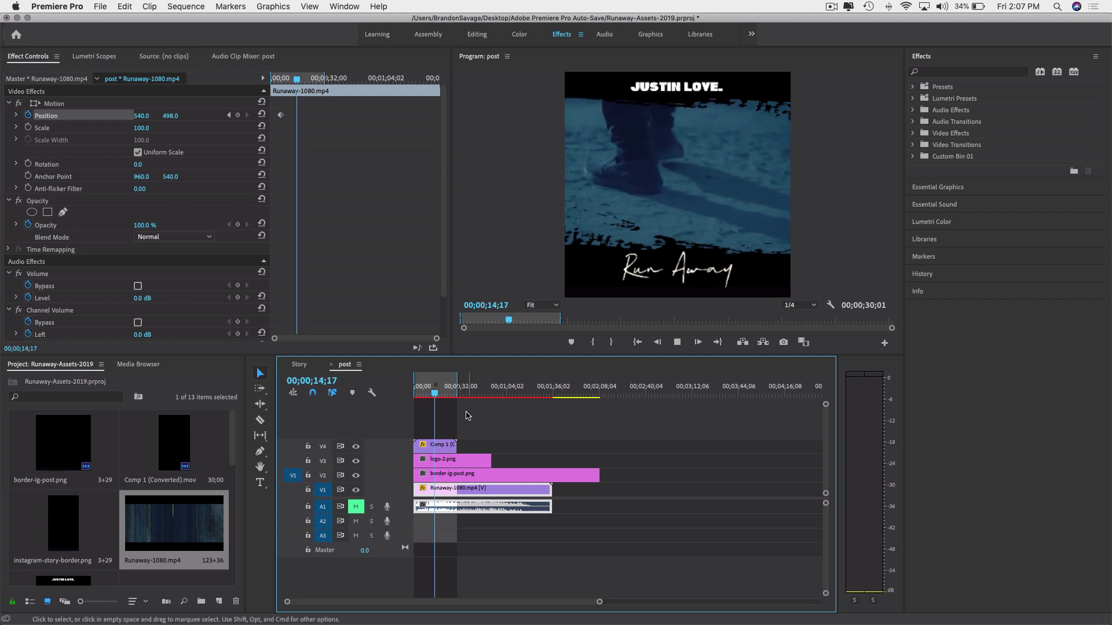
left_click_drag(439, 394, 413, 401)
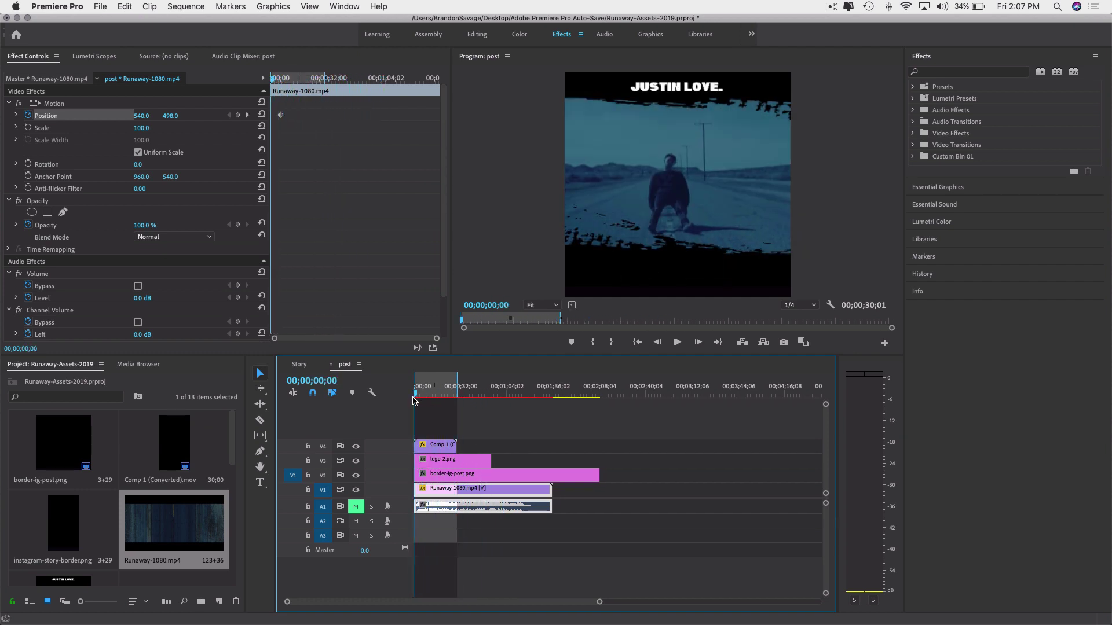
Preview the opening shots from the sequence start and park the playhead at 00;00;02;29.
key("space")
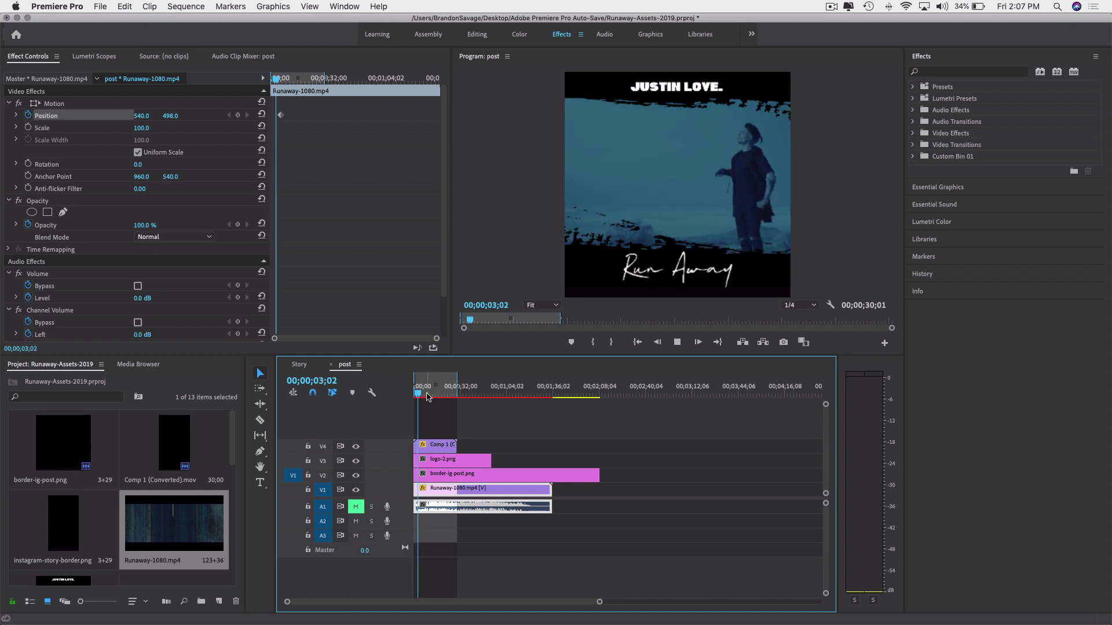
key("space")
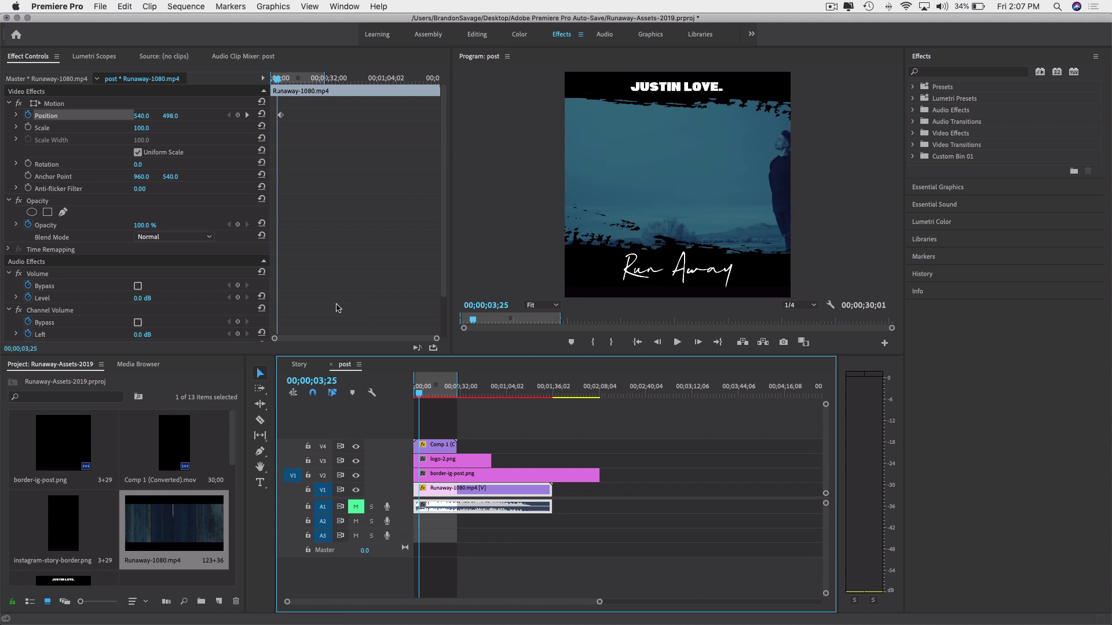
key("space")
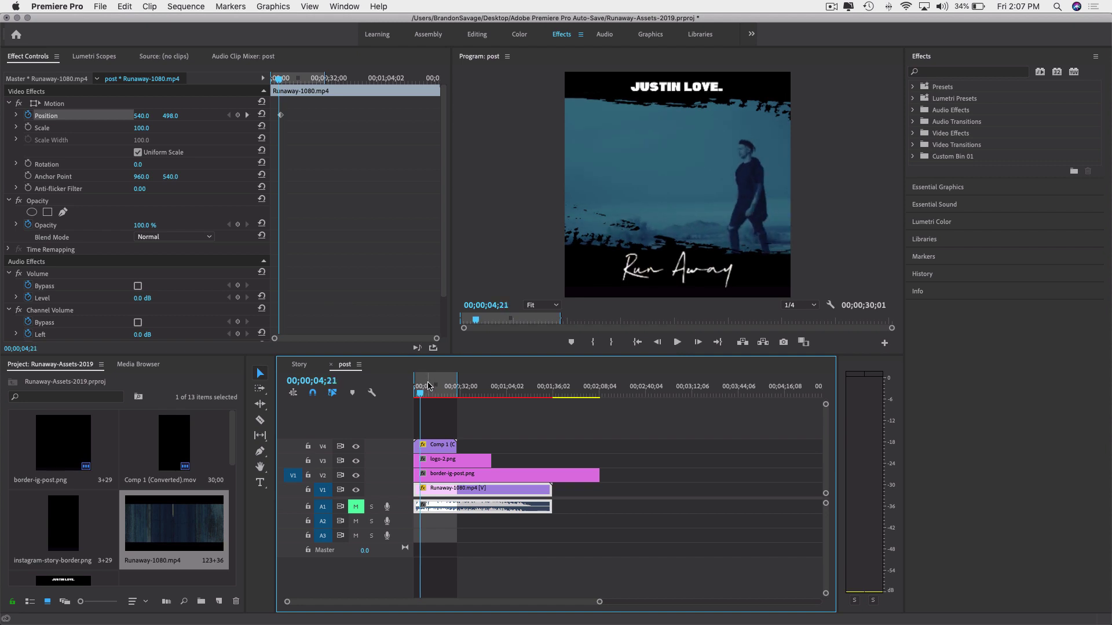
left_click_drag(429, 387, 410, 396)
key("space")
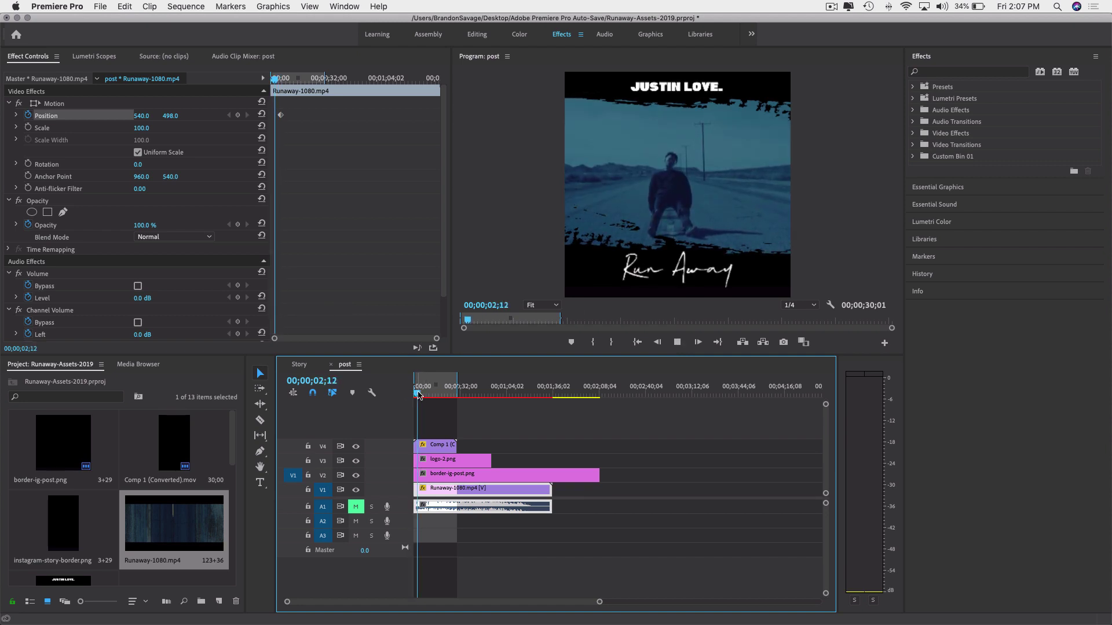
key("space")
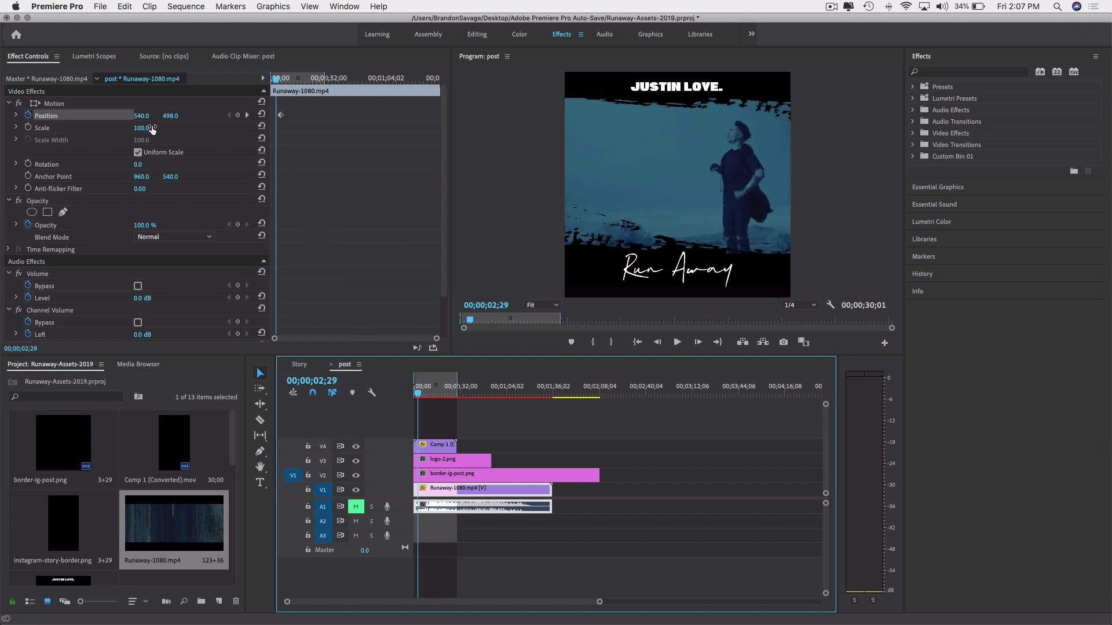
Keyframe the Position of Runaway-1080.mp4 from 00;00;02;29, shifting the footage left while keeping the vertical value at 498.
left_click(169, 116)
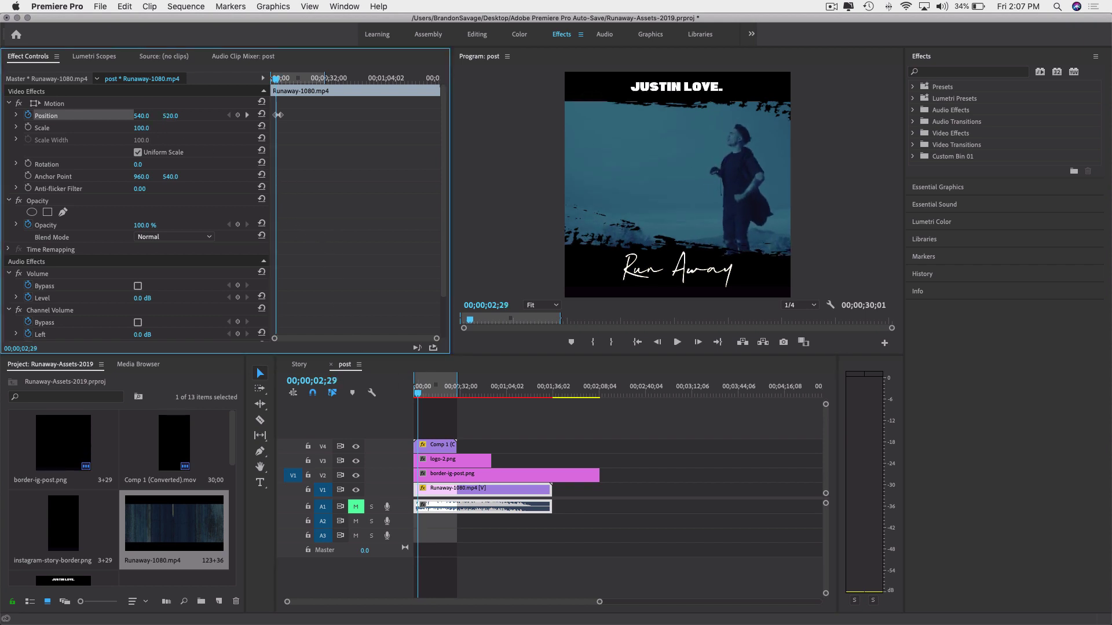
left_click_drag(156, 118, 51, 119)
key("space")
key("space")
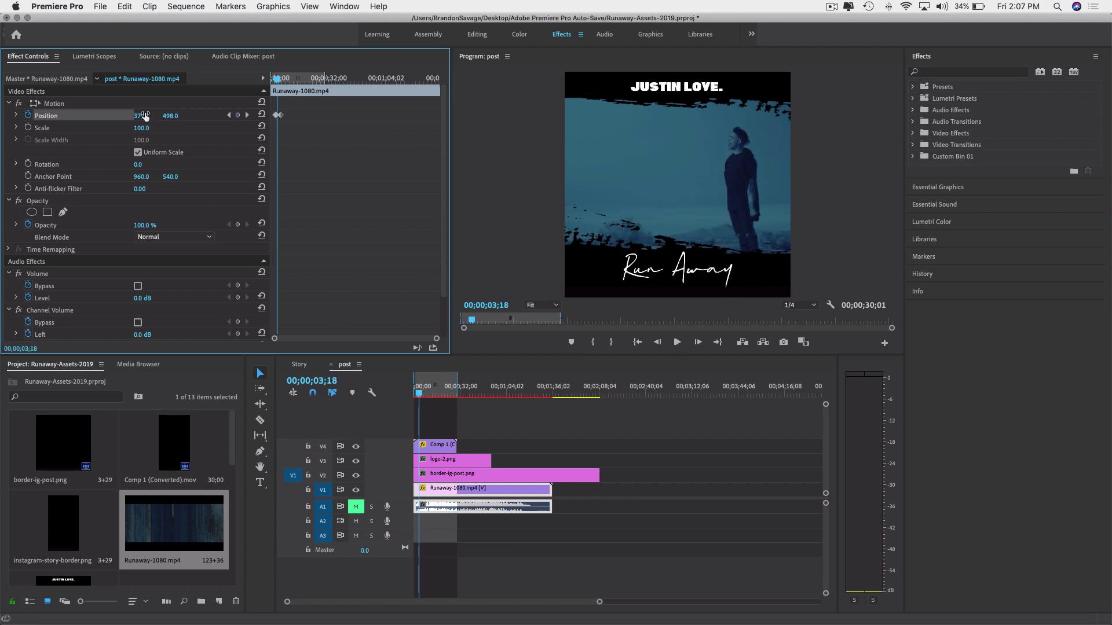
left_click_drag(141, 116, 124, 116)
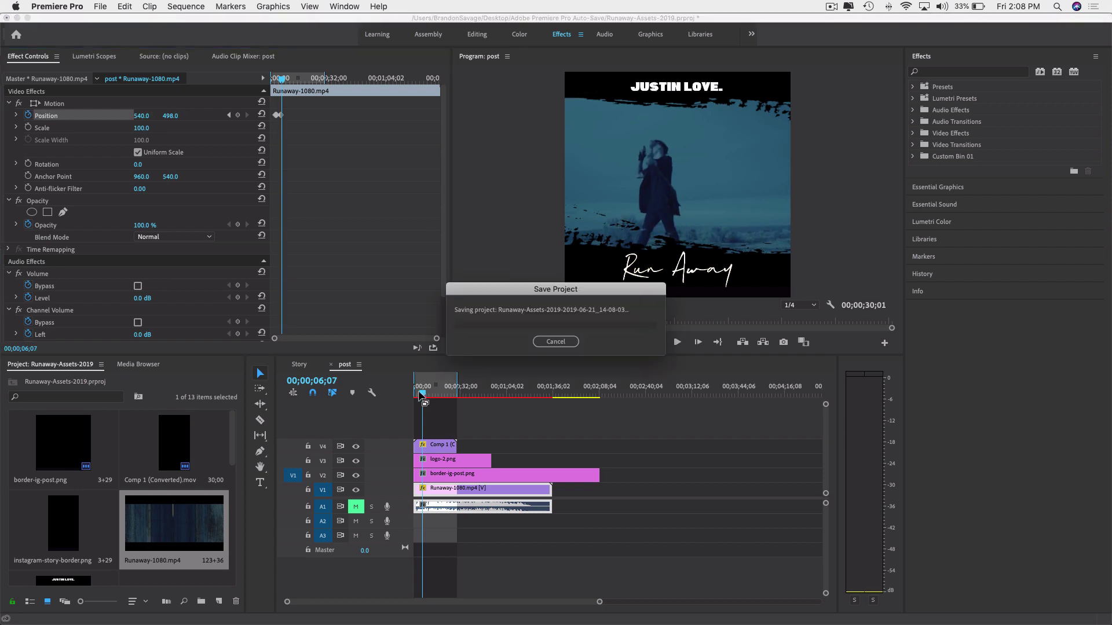
Play the post sequence from near its start to check the reframed shots.
mouse_move(426, 395)
left_mouse_down()
mouse_move(397, 400)
mouse_move(416, 391)
left_mouse_up()
key("space")
key("space")
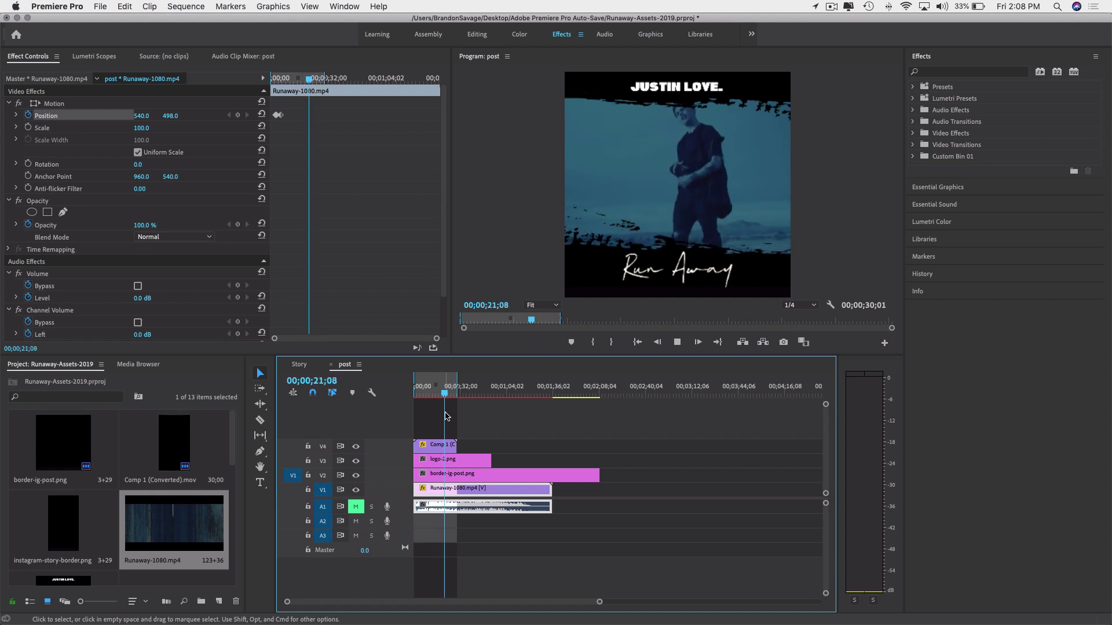
Split the clips on all tracks at 00;00;30;00 with the Razor tool.
key("c")
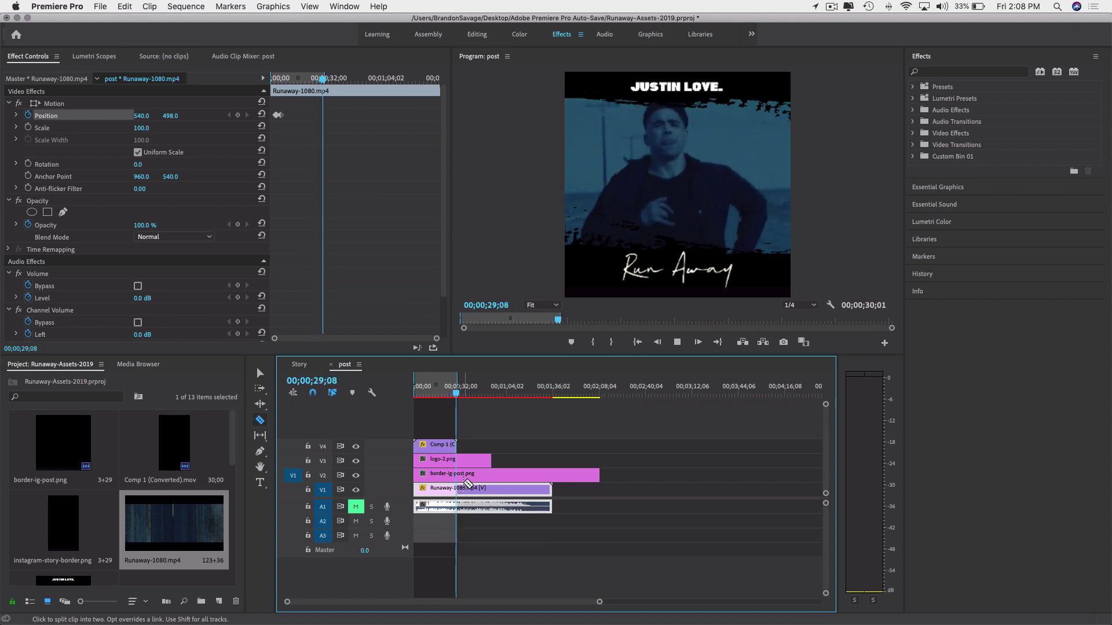
key("space")
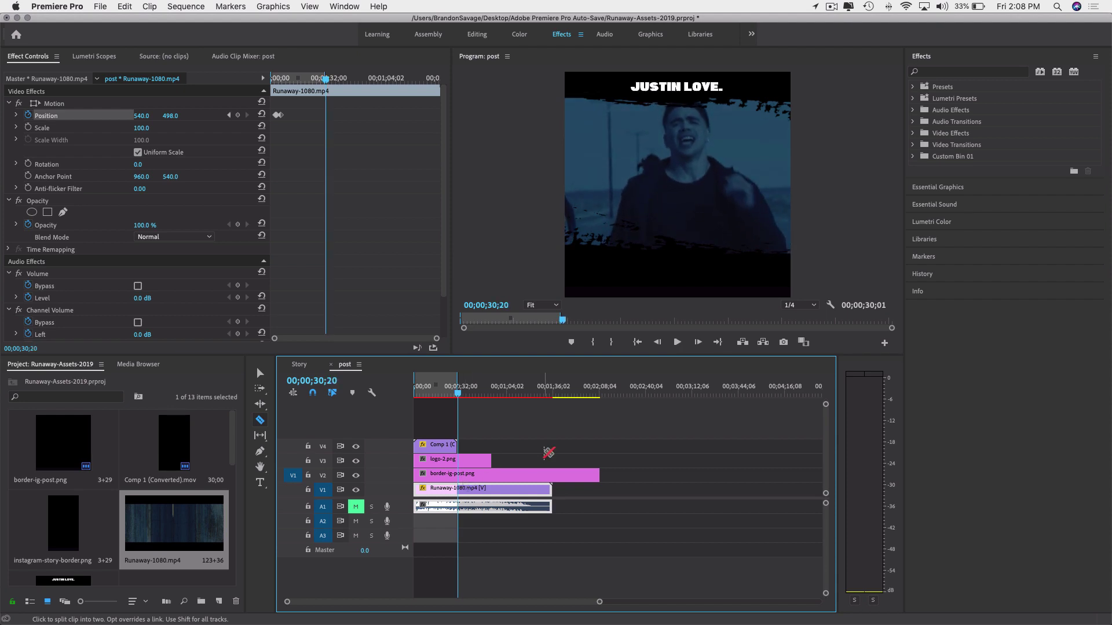
key("=")
key("=")
key("=")
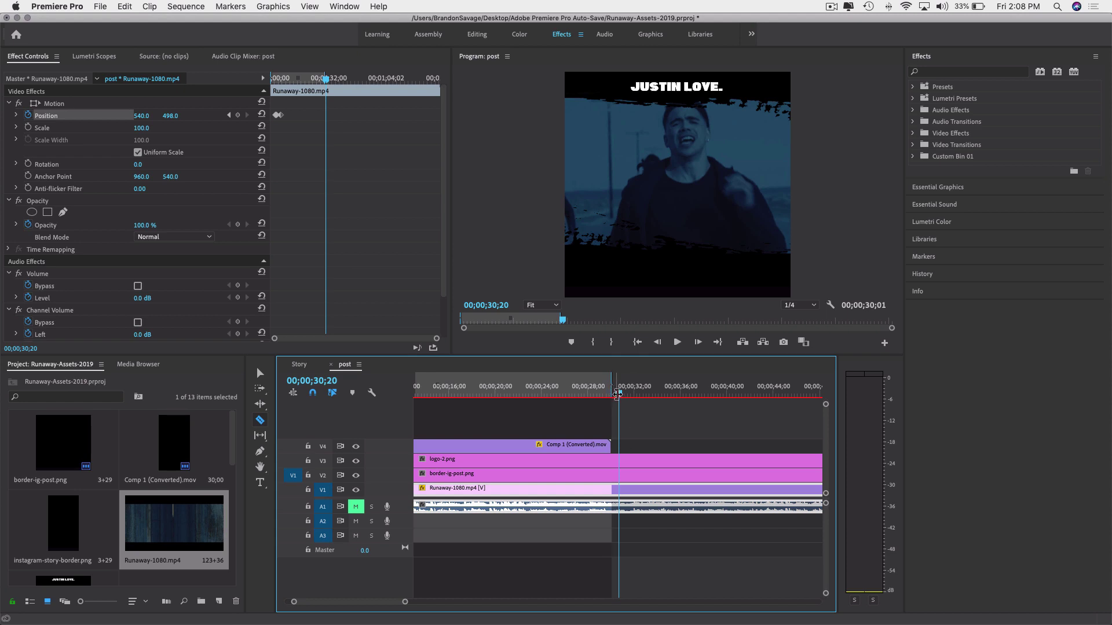
left_click(612, 395)
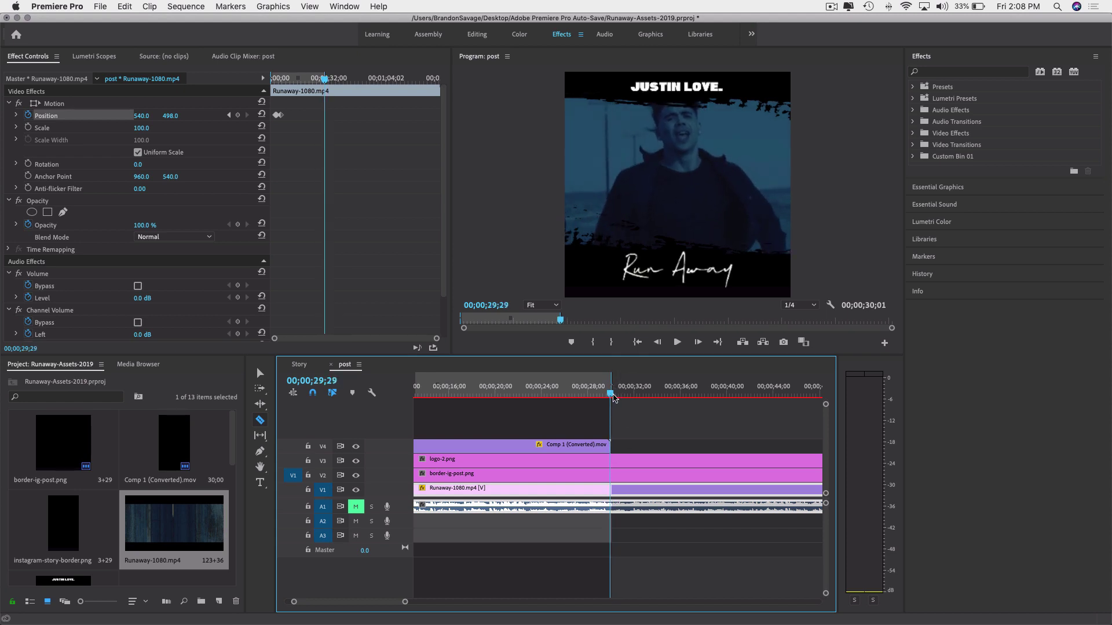
left_click(339, 381)
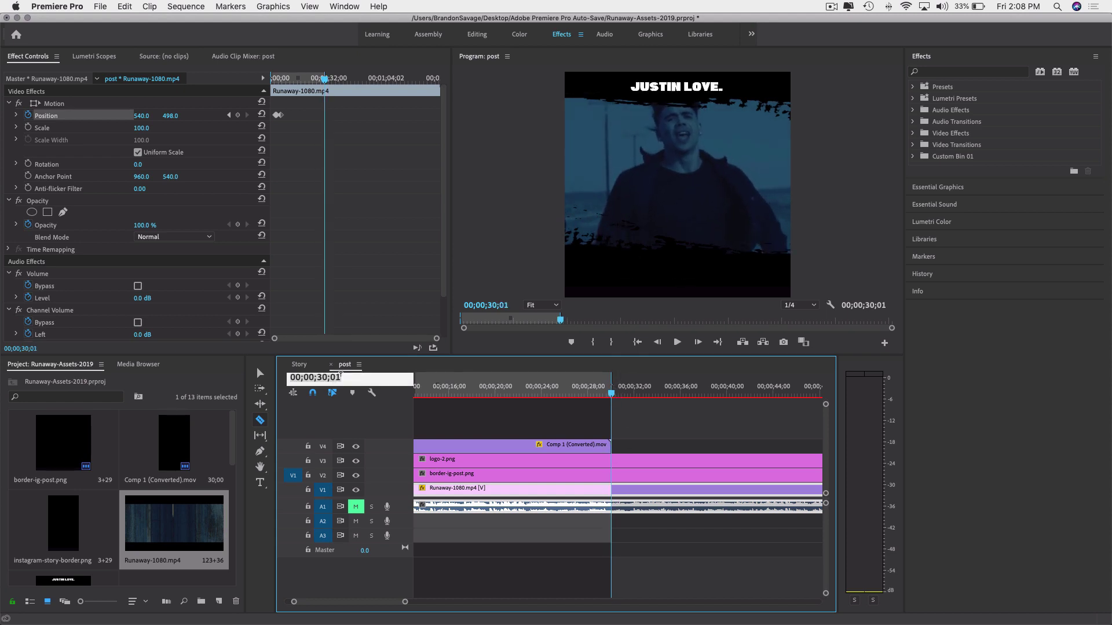
type("0")
key("Return")
left_click(613, 461, "shift")
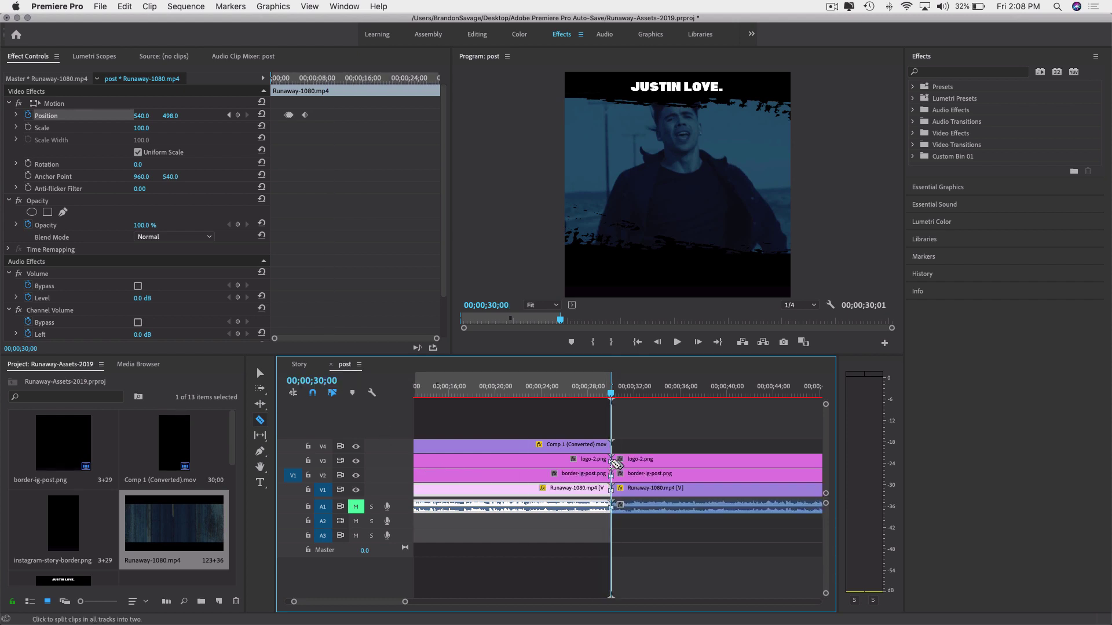
Delete the logo-2.png, border-ig-post.png and Runaway-1080.mp4 pieces beyond 00;00;30;00 and fit the sequence in the timeline.
key("v")
left_click_drag(631, 446, 710, 525)
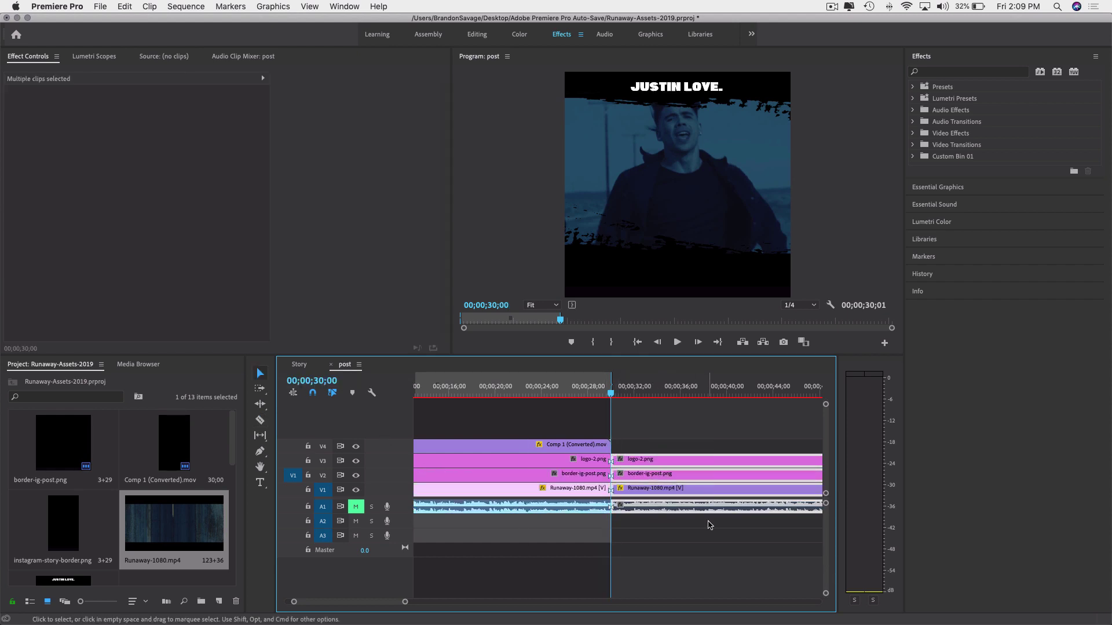
key("Delete")
key("backslash")
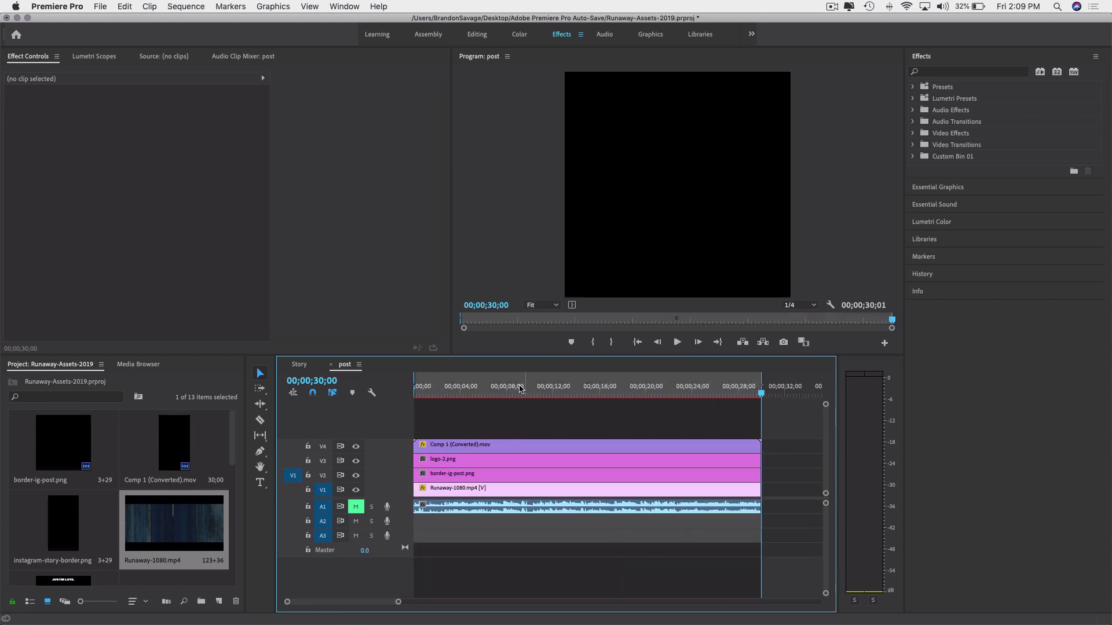
Preview the sequence's ending with audio on, return close to its start, and mute track A1 again.
left_click_drag(520, 387, 732, 394)
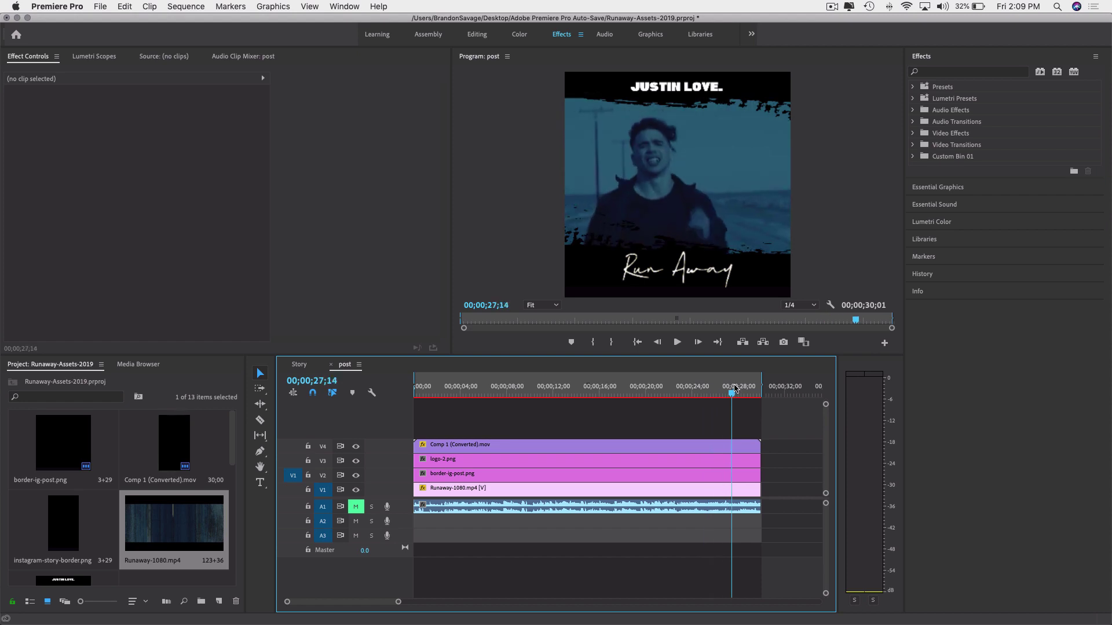
key("space")
left_click(742, 389)
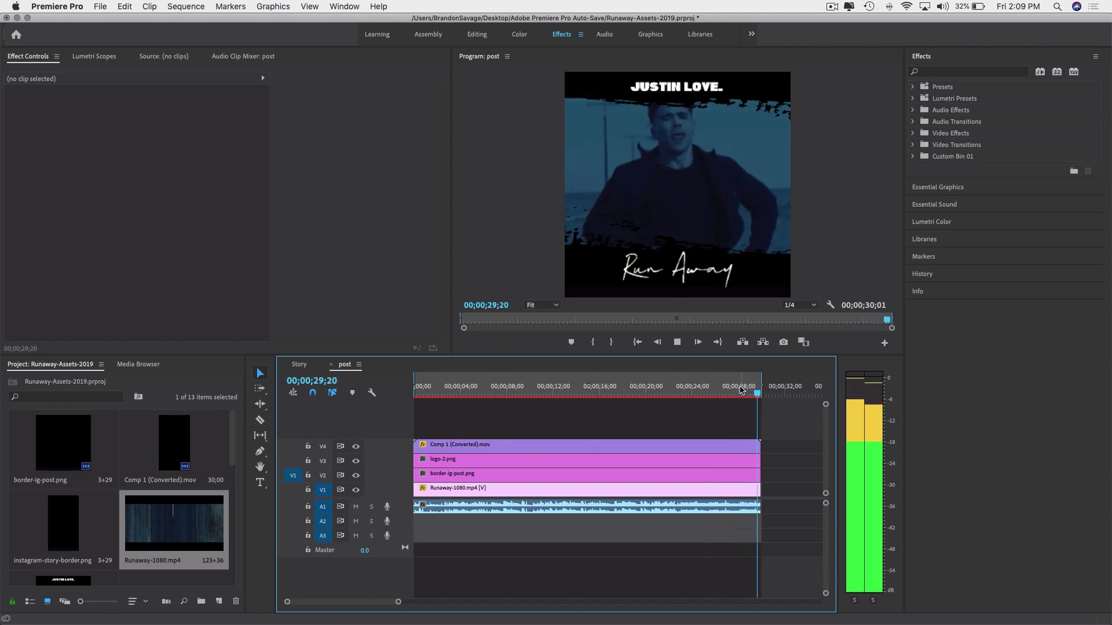
key("space")
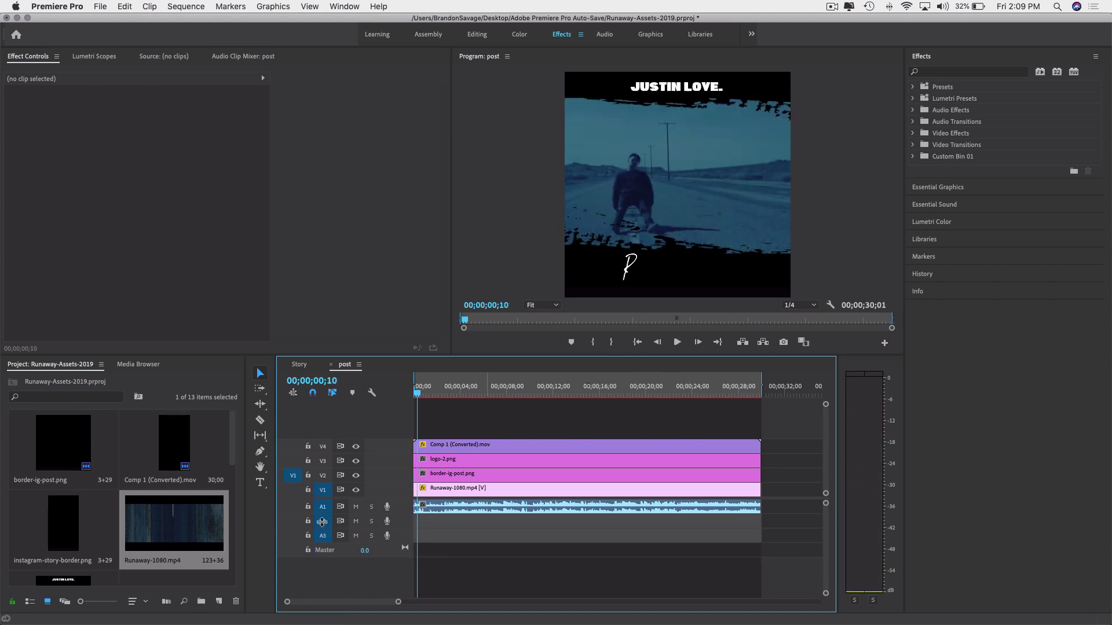
left_click(356, 508)
Apply an Exponential Fade to the end and a Constant Gain crossfade to the start of the A1 audio clip.
left_click(913, 123)
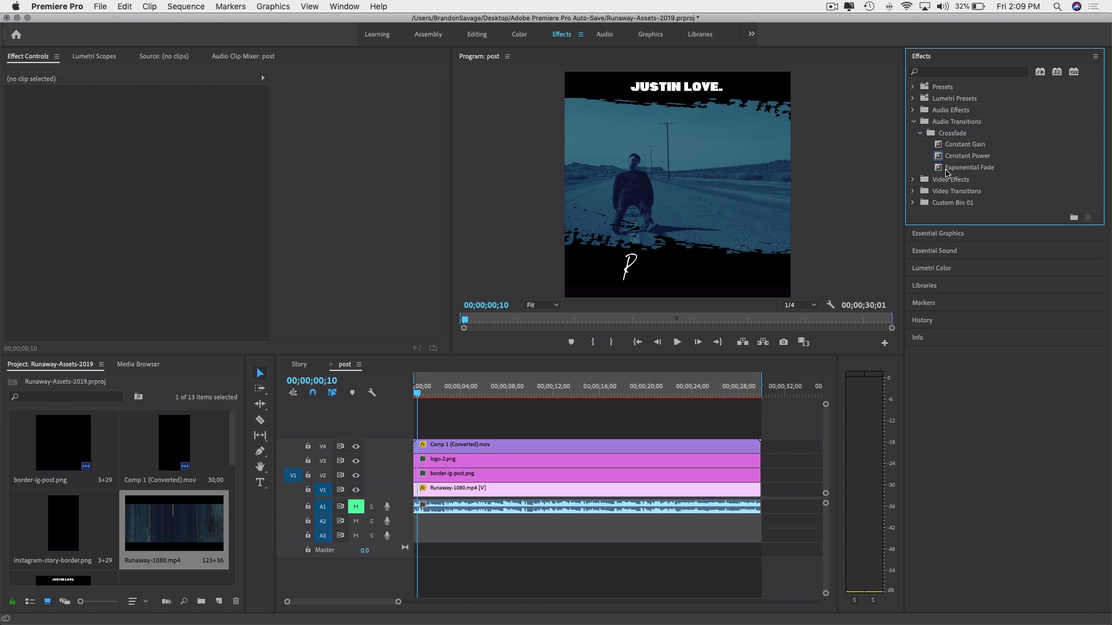
left_click_drag(947, 168, 759, 513)
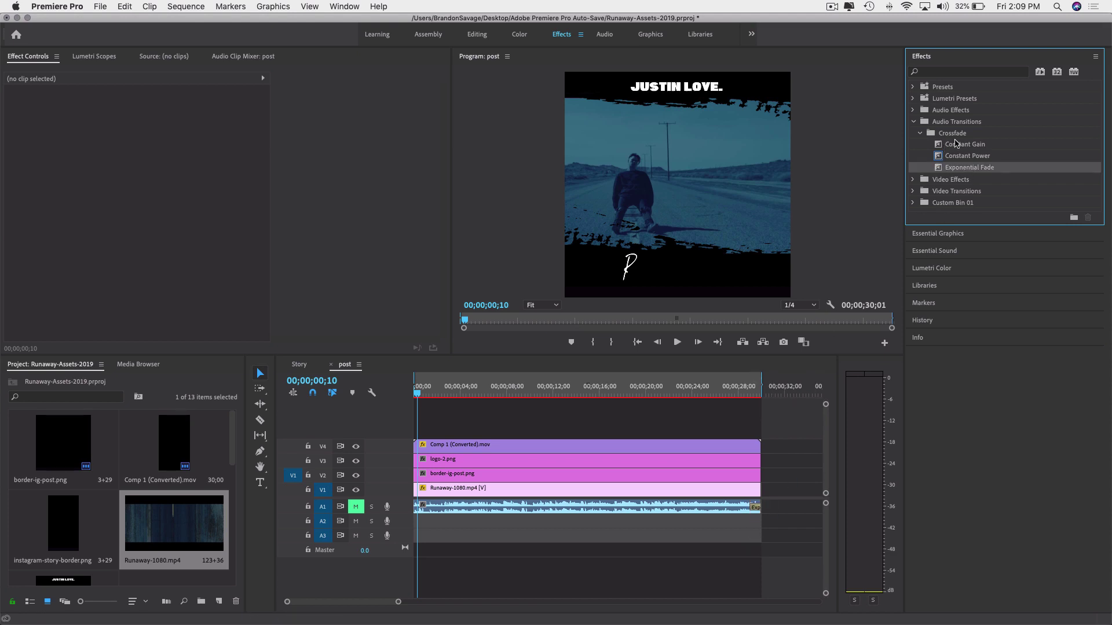
left_click_drag(957, 144, 593, 460)
left_click_drag(421, 517, 420, 509)
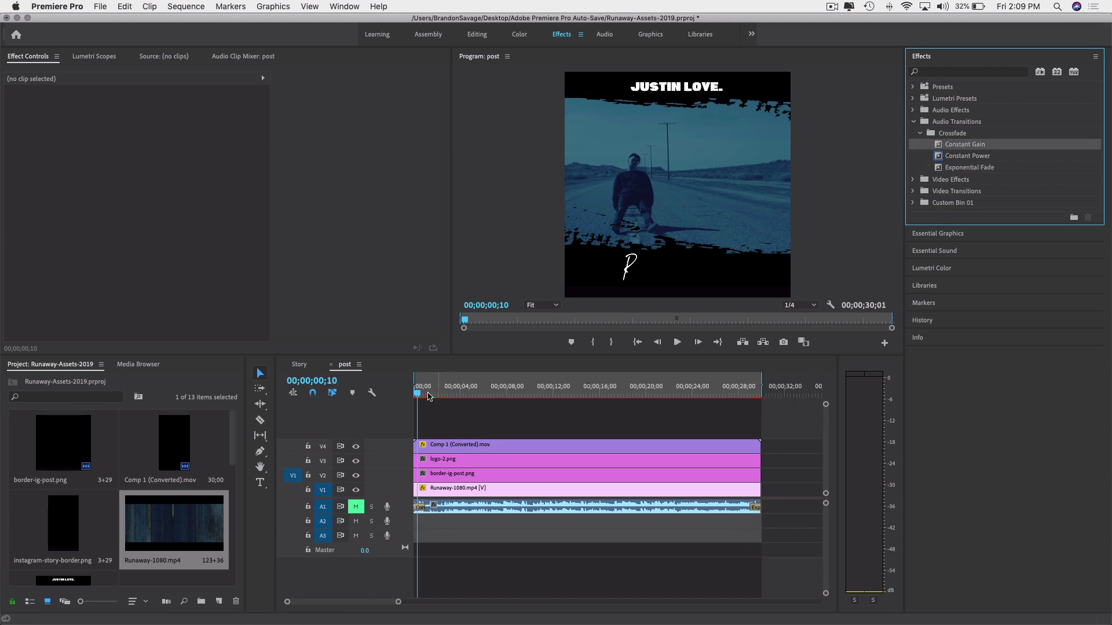
Preview the audio fades from the sequence start and near its end, then mute A1 and replay the final second.
left_click(383, 408)
key("Home")
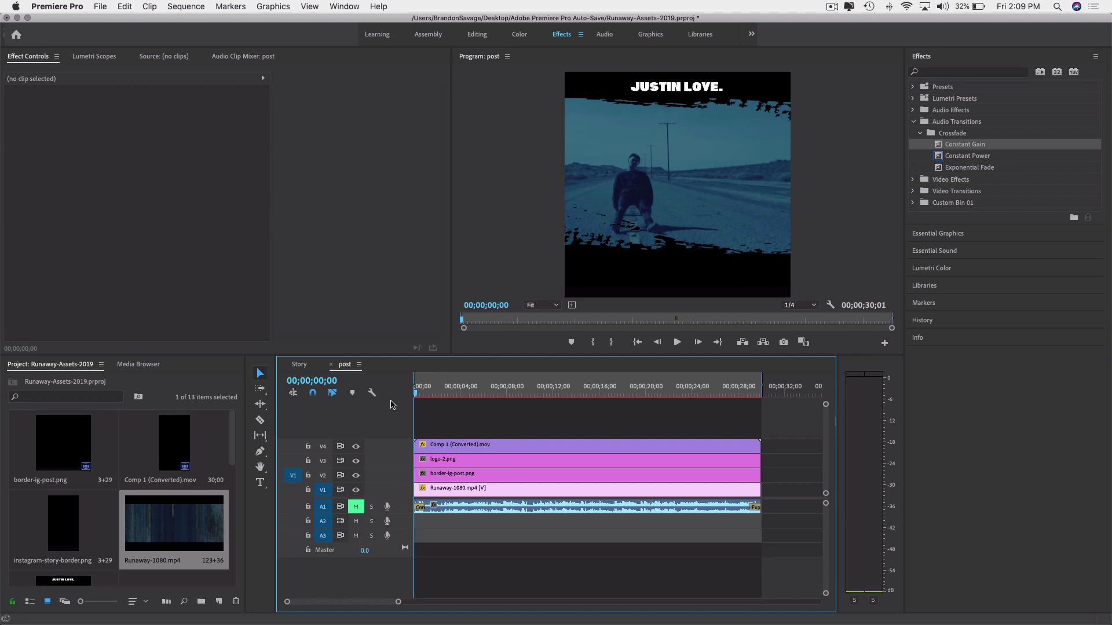
key("space")
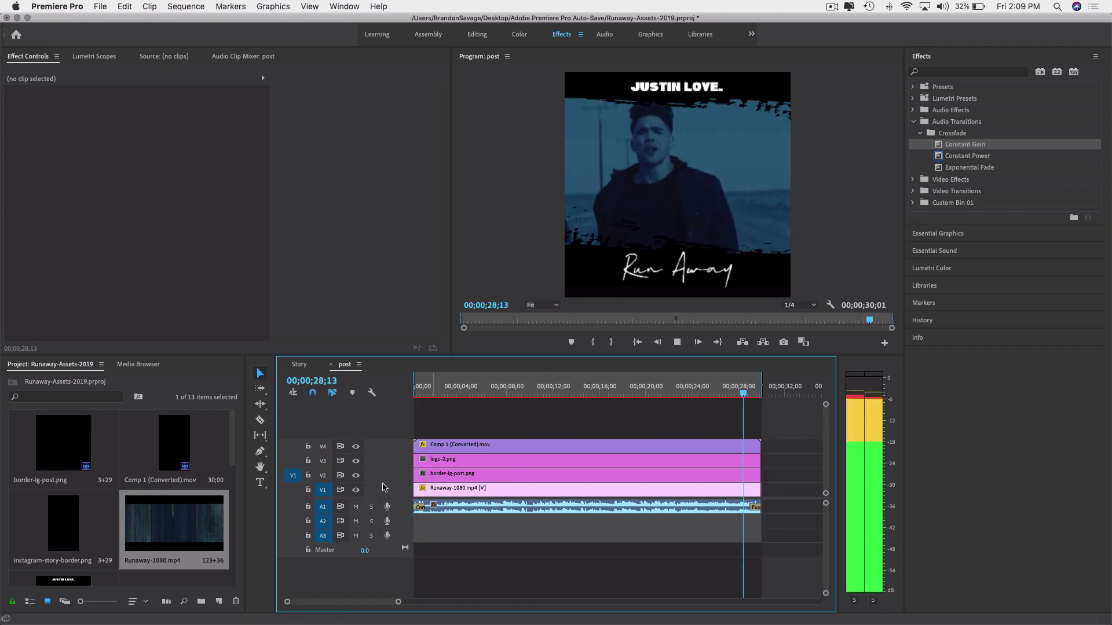
key("space")
left_click(355, 508)
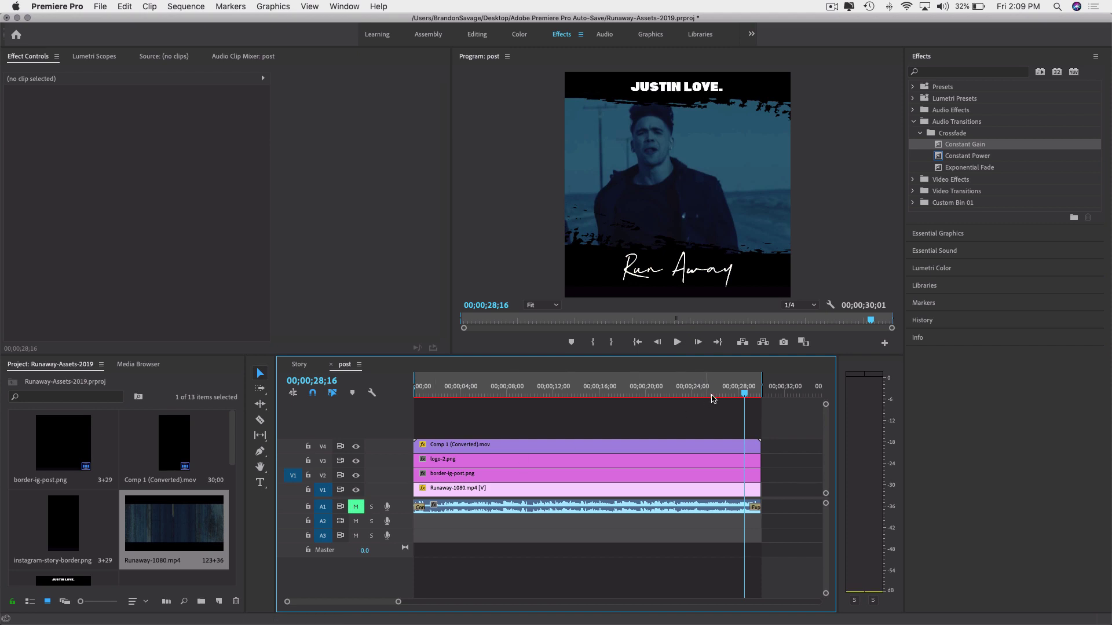
key("space")
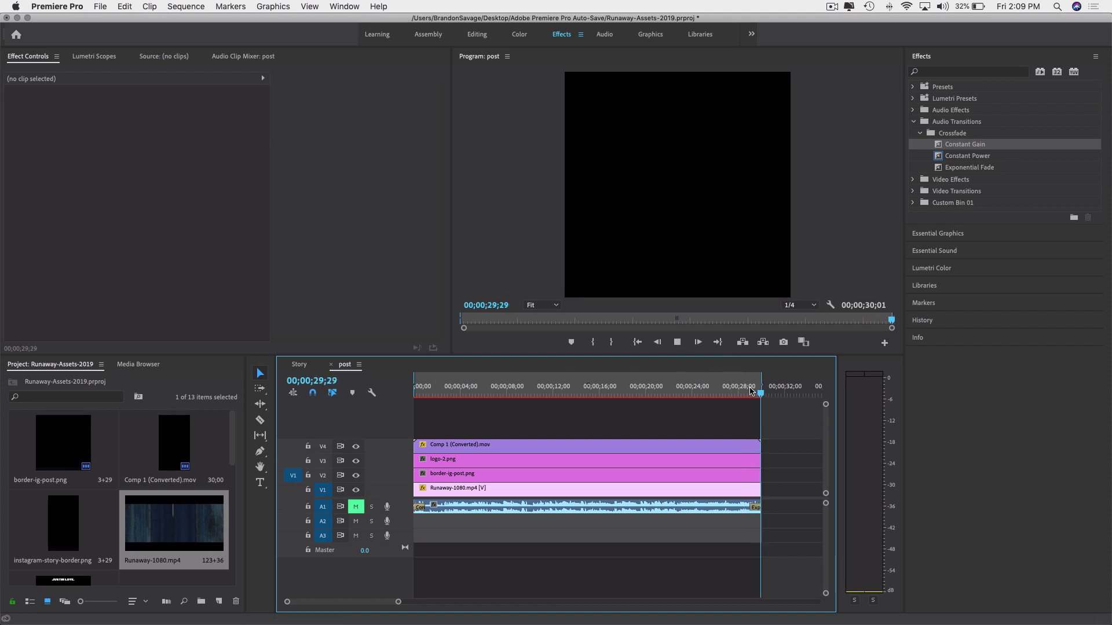
left_click(751, 393)
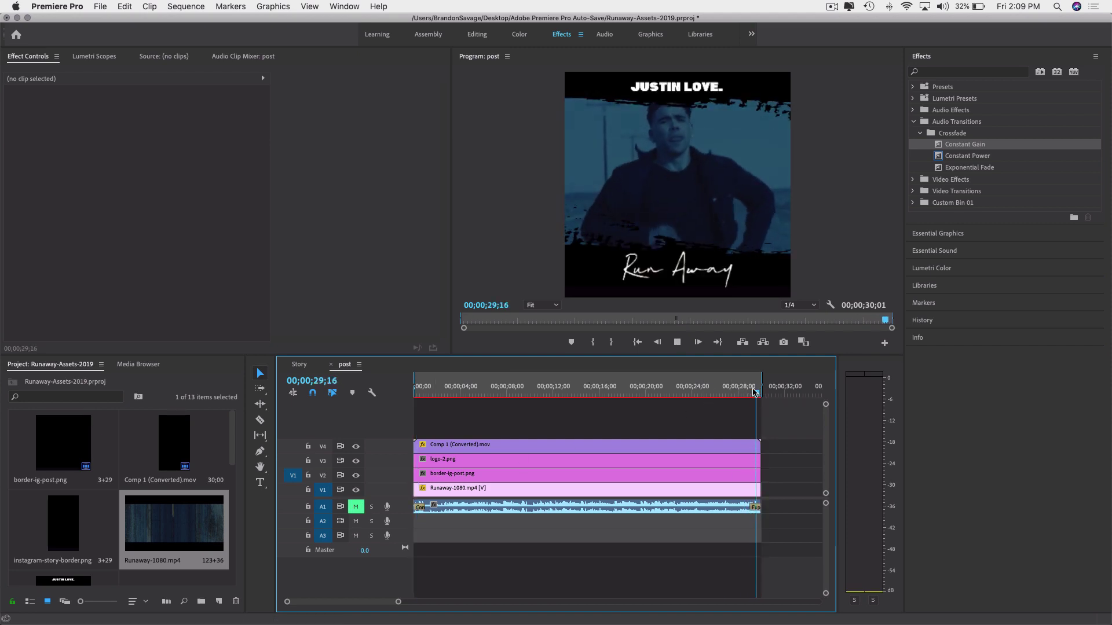
Collapse the Crossfade and Audio Transitions folders in the effects list.
left_click(920, 134)
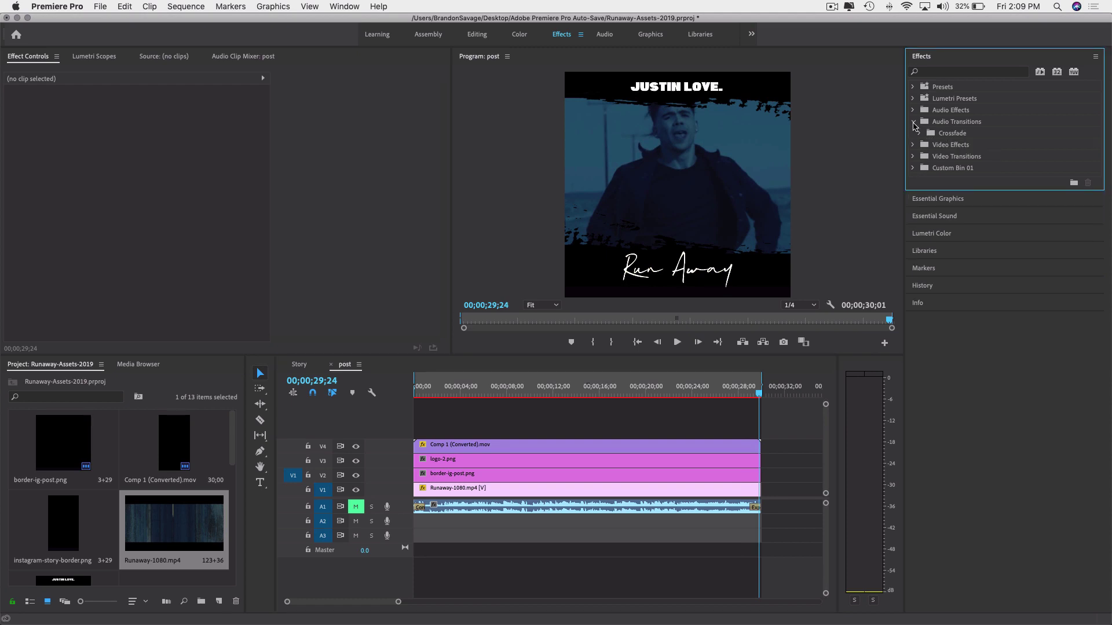
left_click(913, 122)
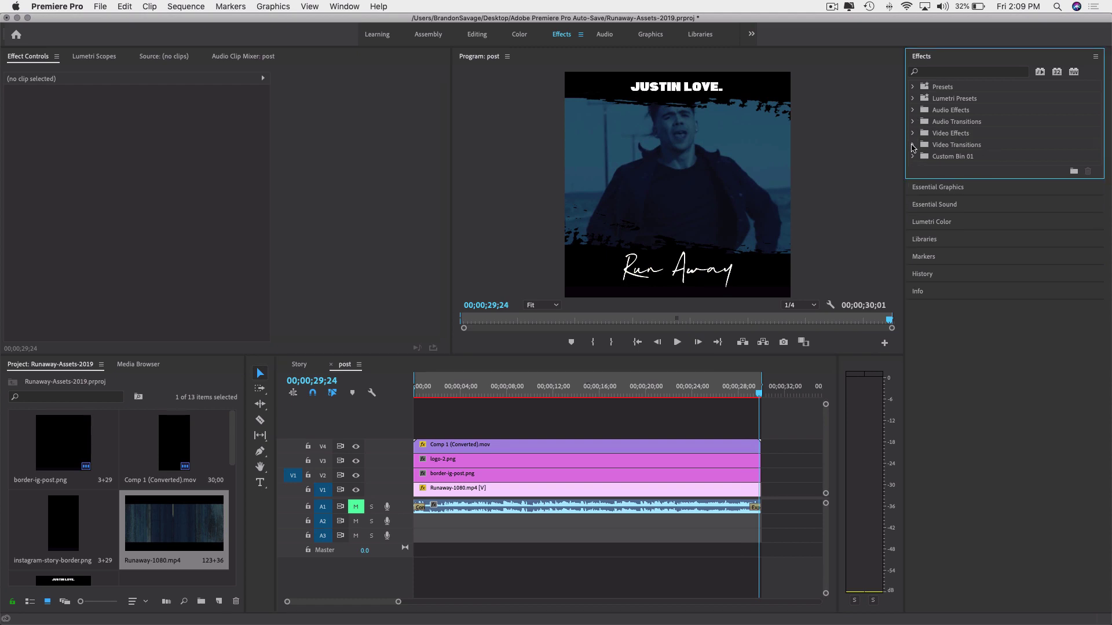
Apply the Dip to Black transition to the end of all four video clips on tracks V4 through V1.
left_click(914, 145)
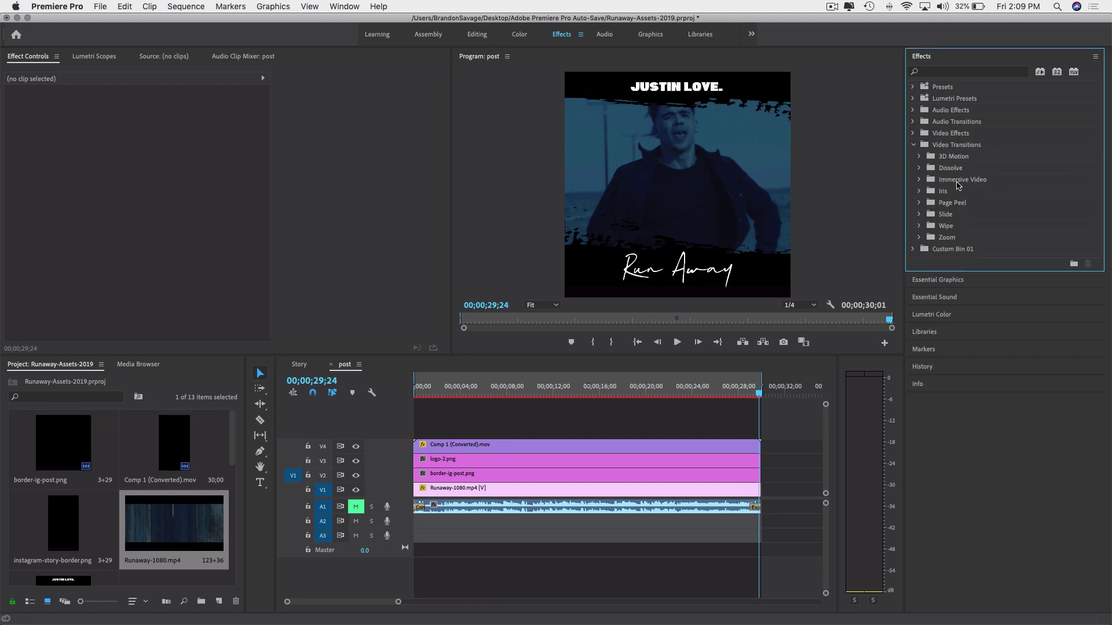
left_click(919, 168)
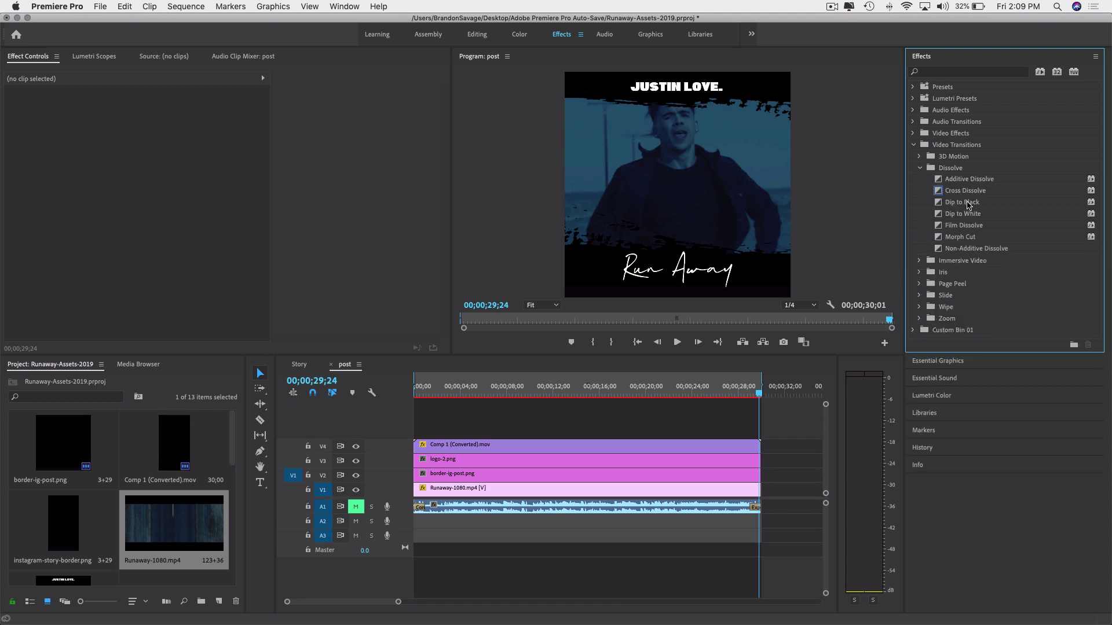
left_click_drag(967, 204, 755, 444)
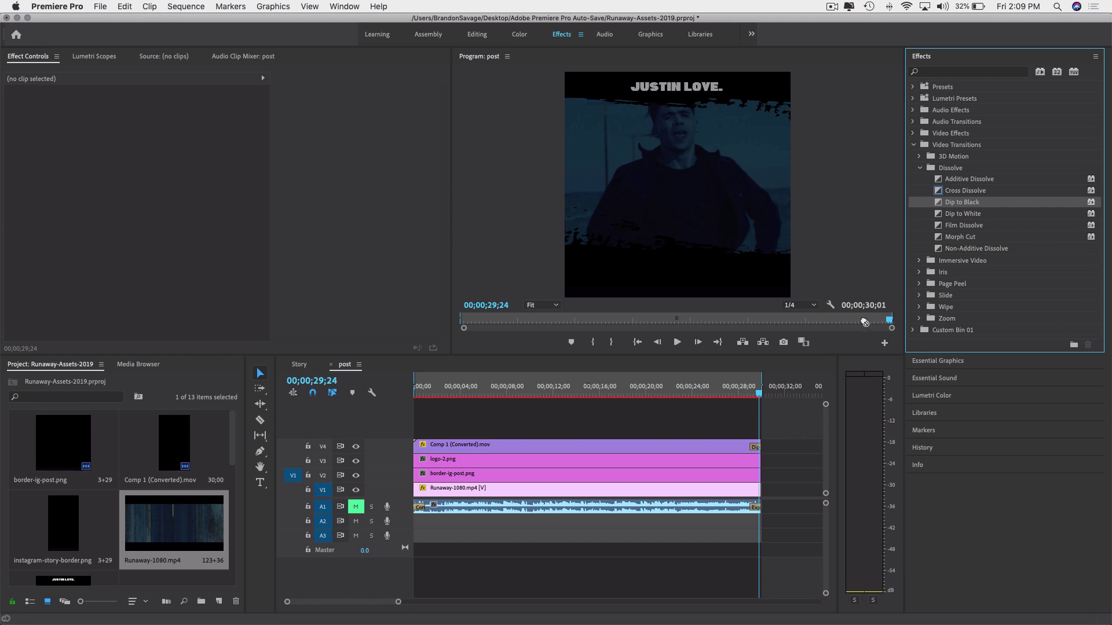
left_click_drag(864, 322, 757, 464)
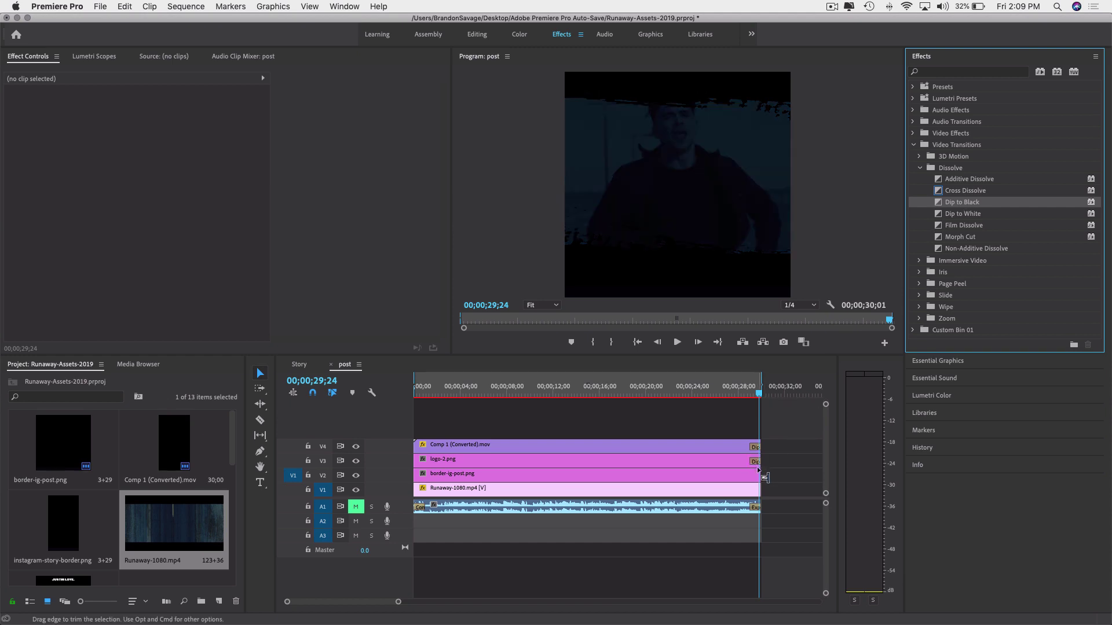
left_click_drag(869, 288, 758, 476)
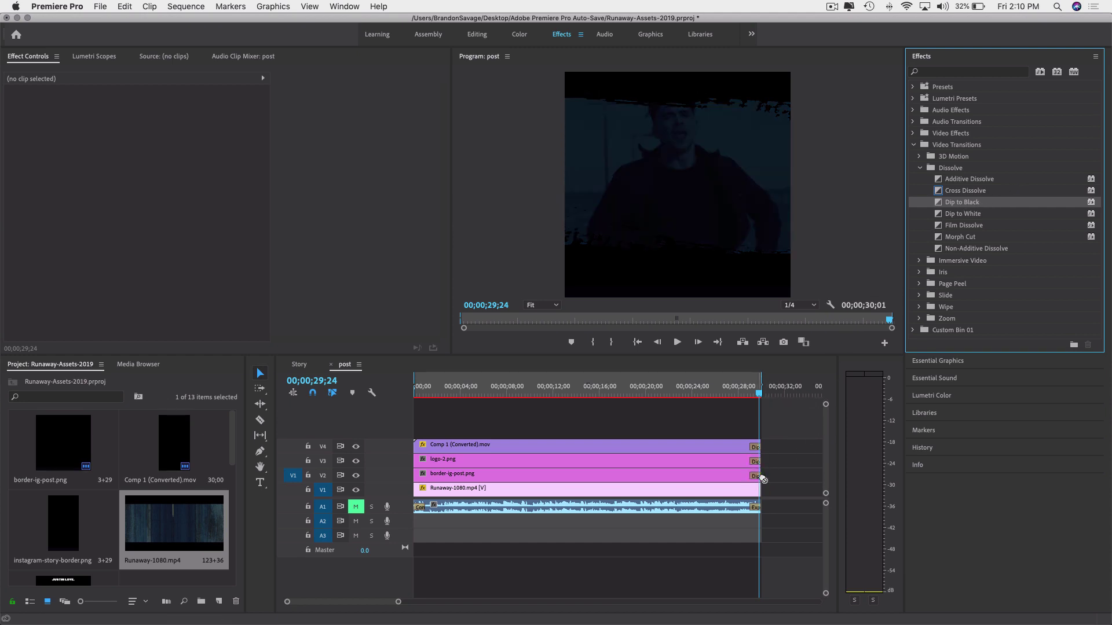
left_click_drag(958, 204, 759, 490)
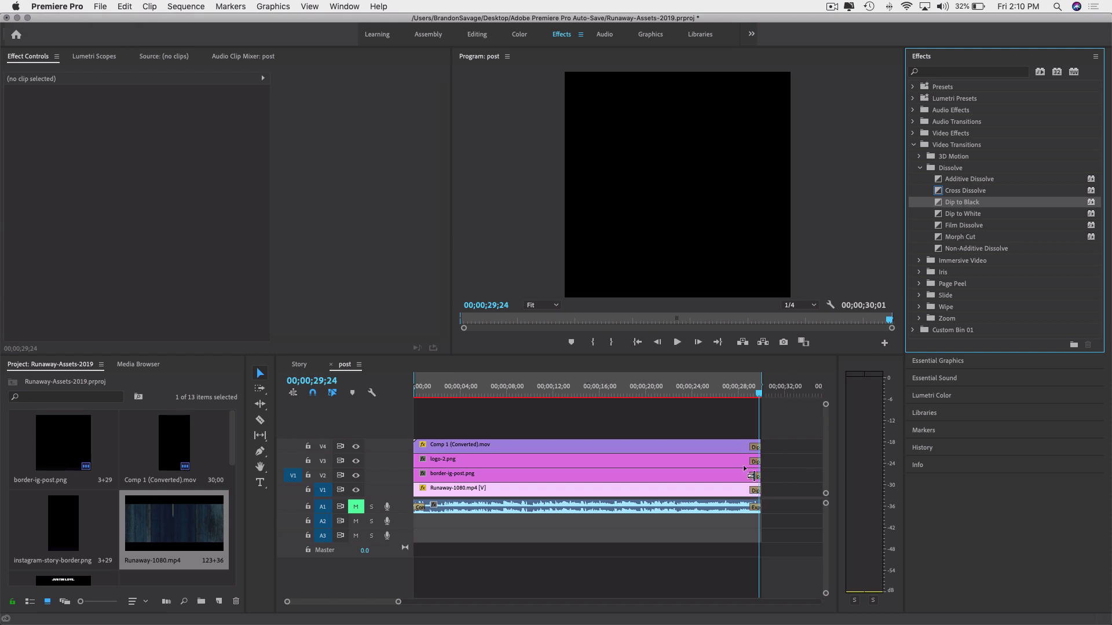
Preview the fade-out, then trim the ends of Comp 1 (Converted).mov and logo-2.png back to 00;00;29;10.
left_click(708, 395)
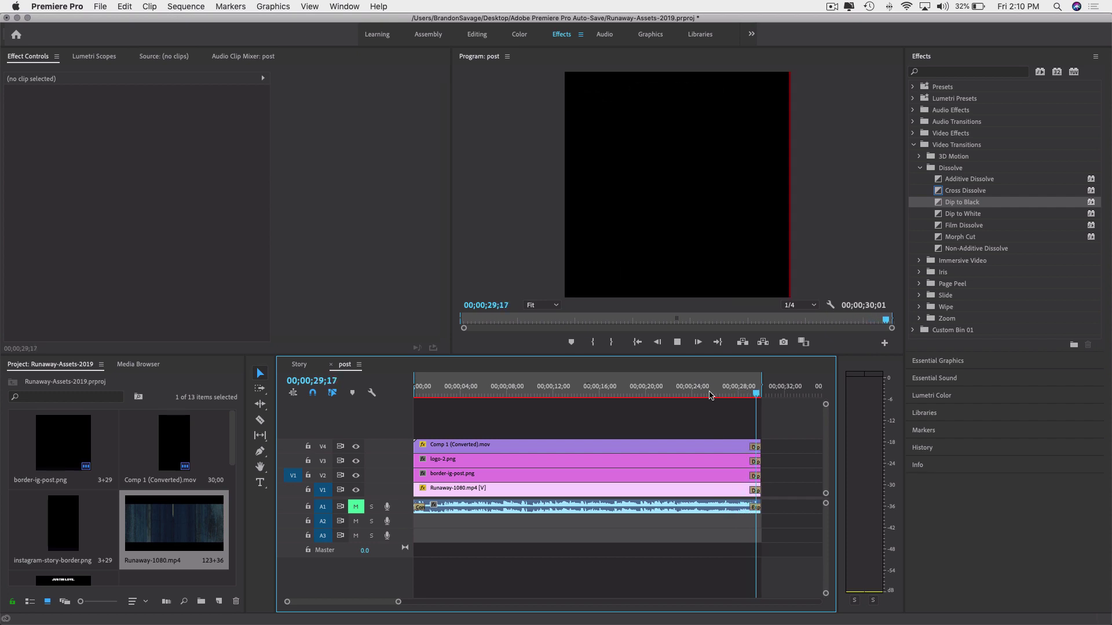
key("space")
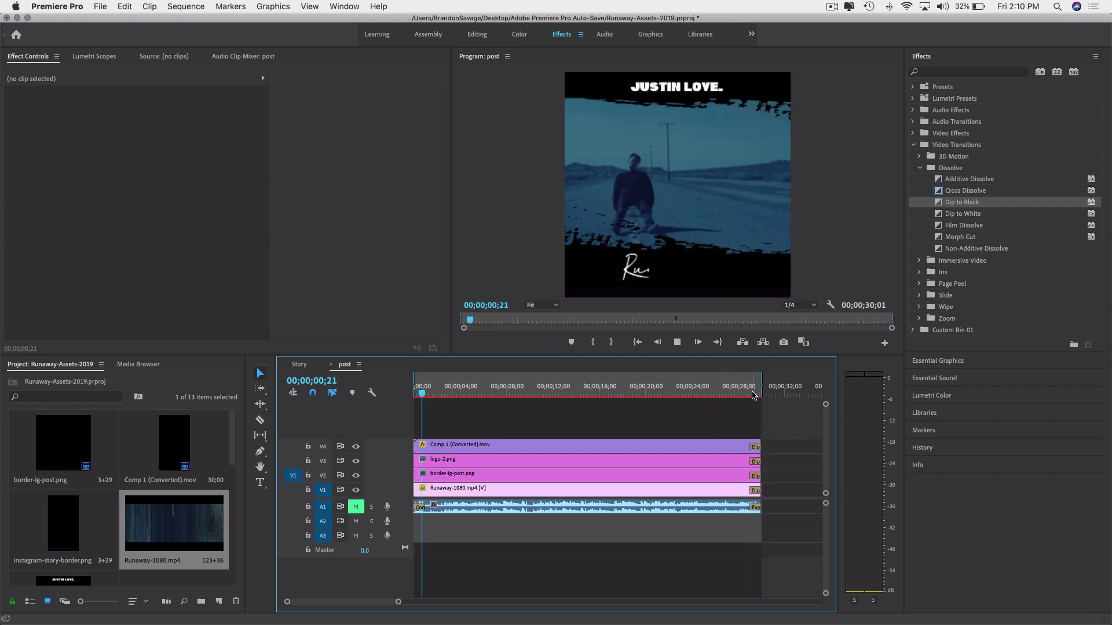
key("=")
key("=")
key("=")
key("space")
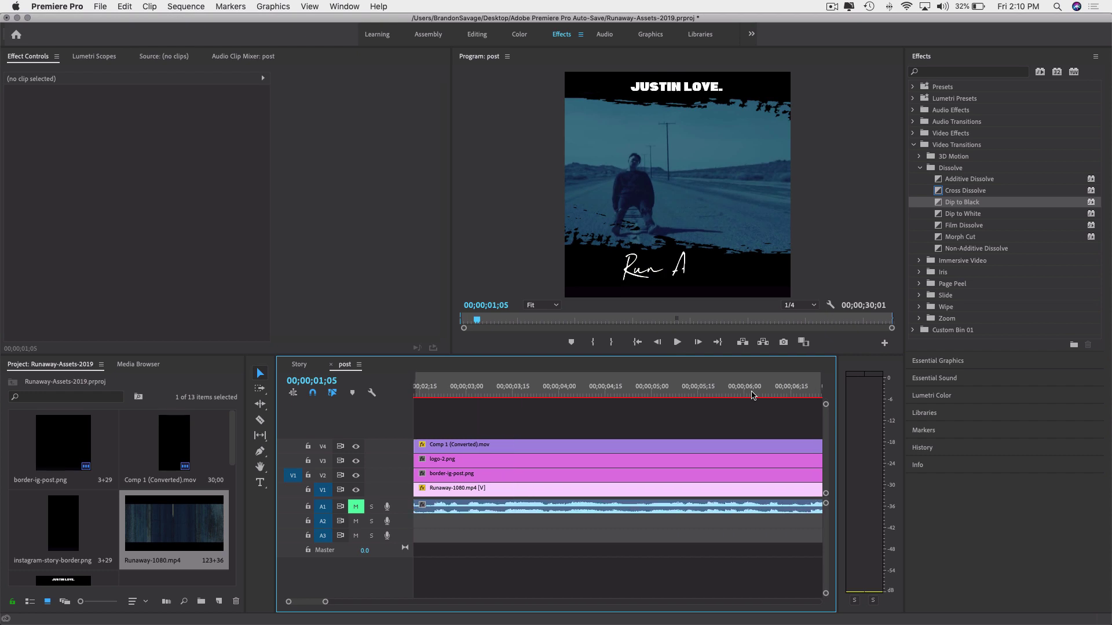
scroll(752, 396, "down", 15)
scroll(751, 395, "down", 10)
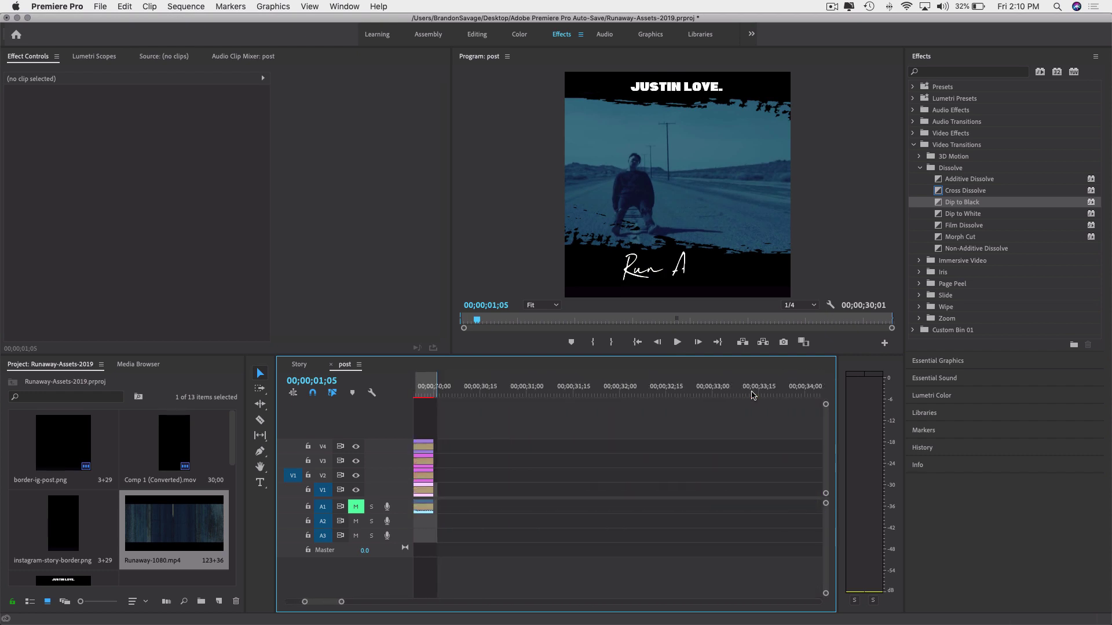
scroll(752, 396, "up", 3)
left_click(603, 392)
left_click_drag(604, 389, 653, 388)
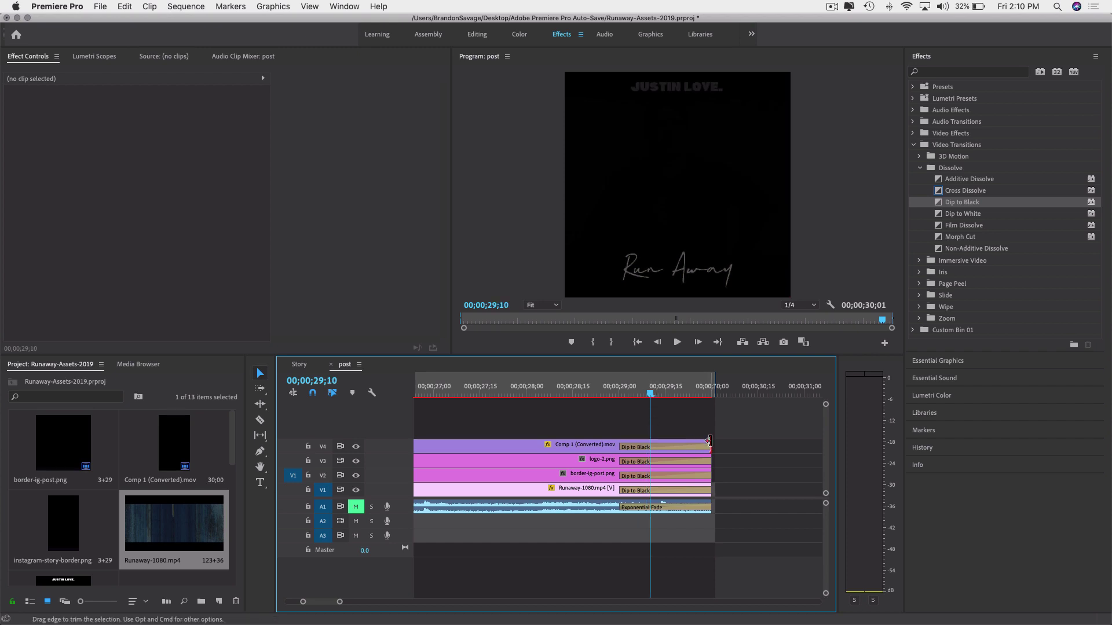
left_click_drag(710, 446, 650, 458)
Trim the ends of border-ig-post.png and the Runaway-1080.mp4 video to 00;00;29;03, locking audio track A1 so the audio keeps its length.
left_click(599, 395)
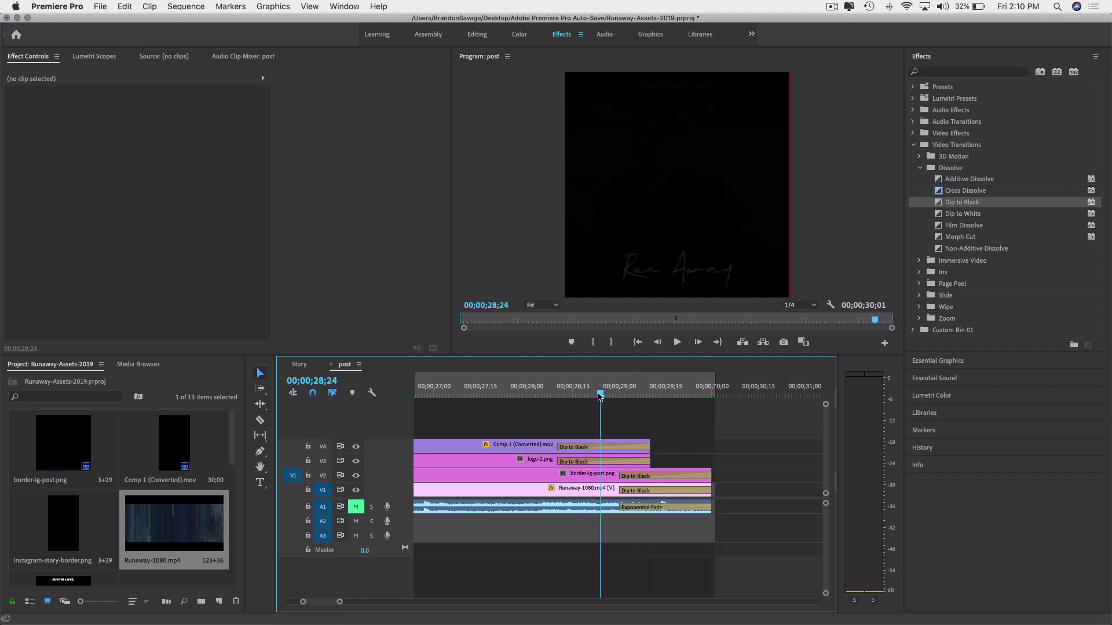
left_click(560, 395)
key("space")
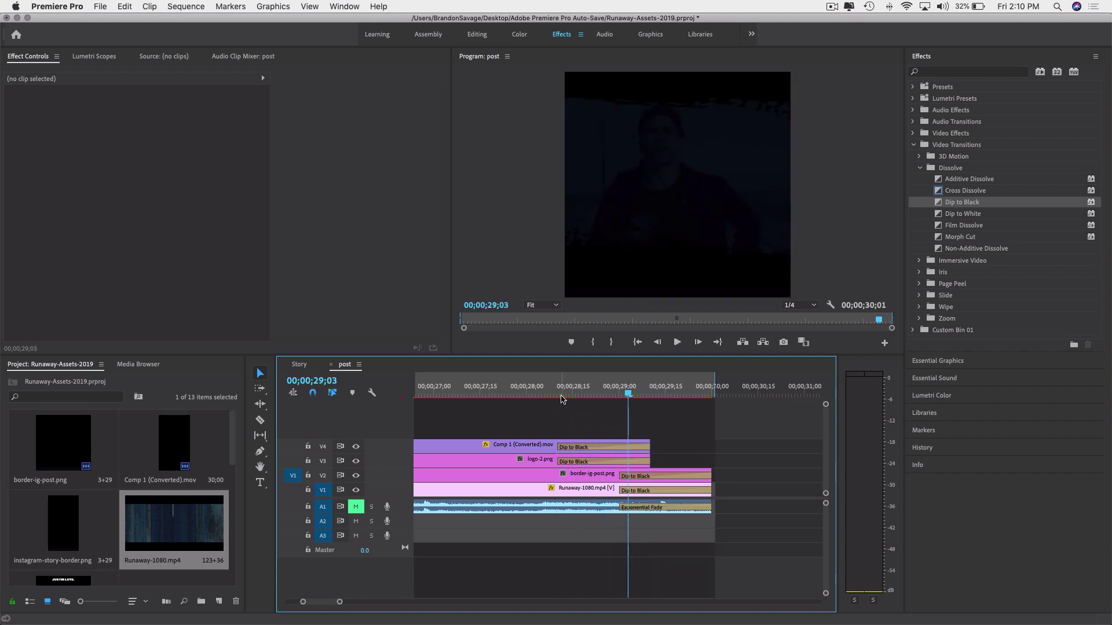
left_click_drag(710, 474, 628, 474)
left_click_drag(707, 490, 628, 488)
left_click(308, 507)
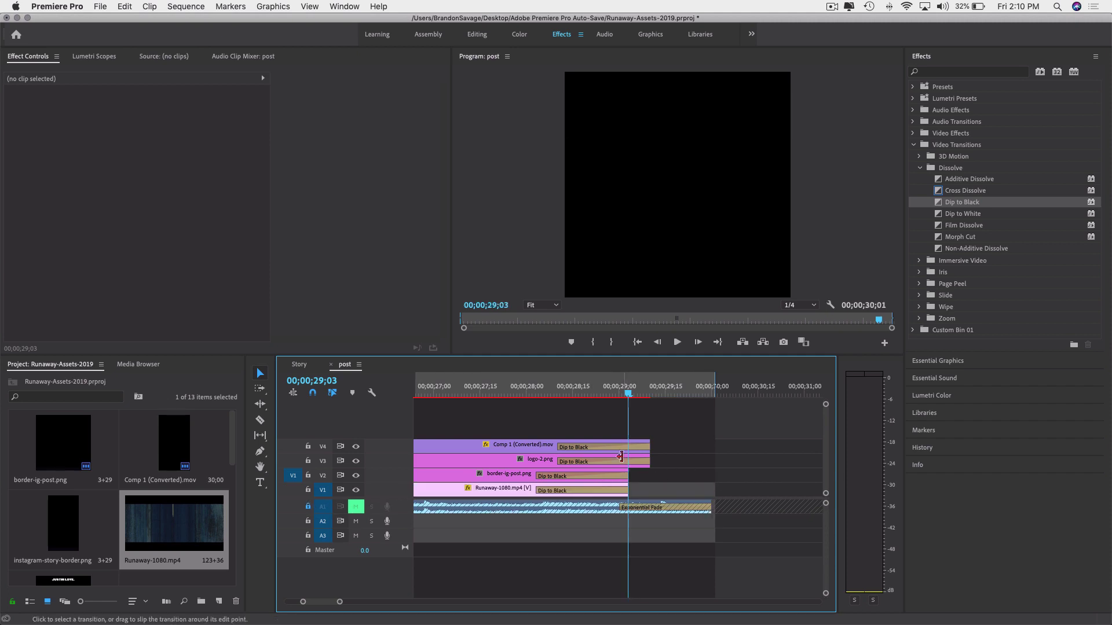
Preview the fades and trim the ends of Comp 1 (Converted).mov and logo-2.png to match the clips ending at 00;00;29;03.
left_click(530, 395)
key("space")
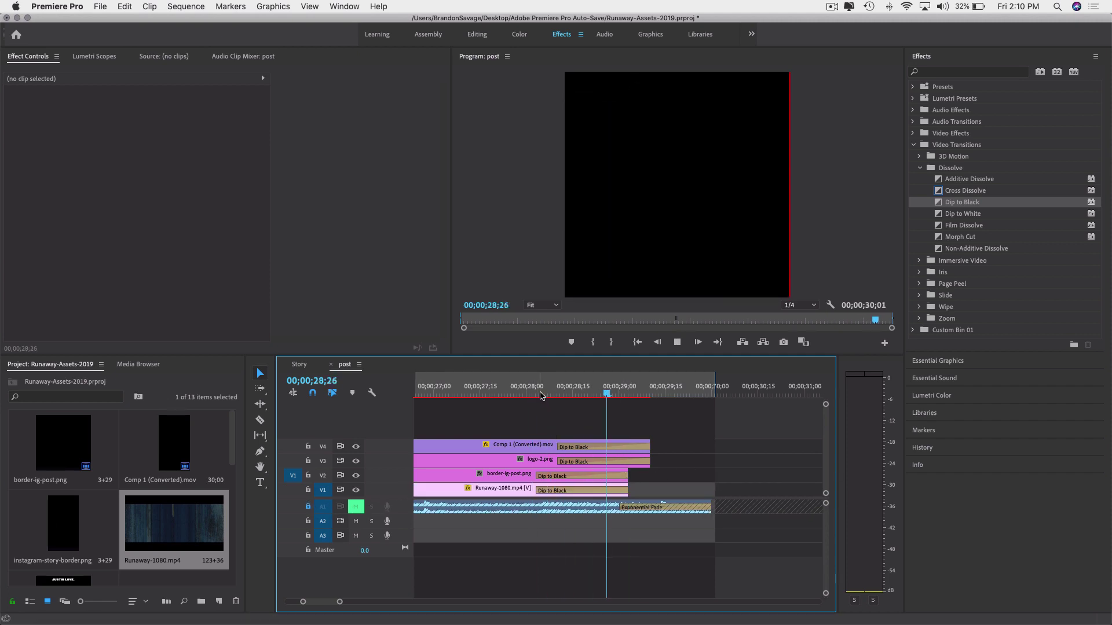
left_click(601, 393)
left_click_drag(600, 394, 607, 394)
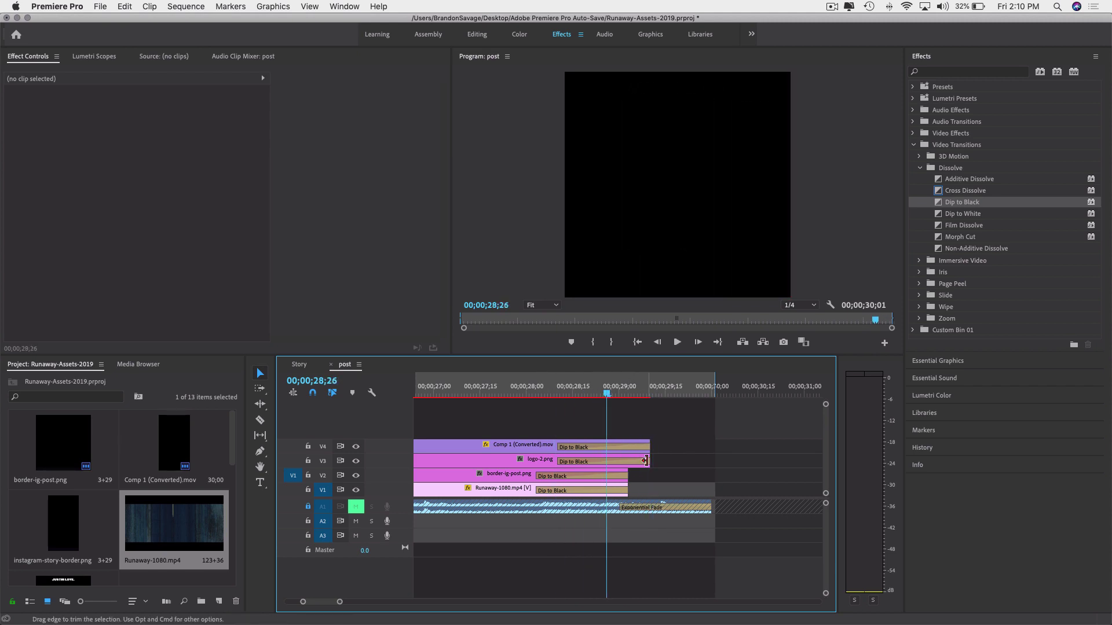
left_click_drag(649, 462, 628, 450)
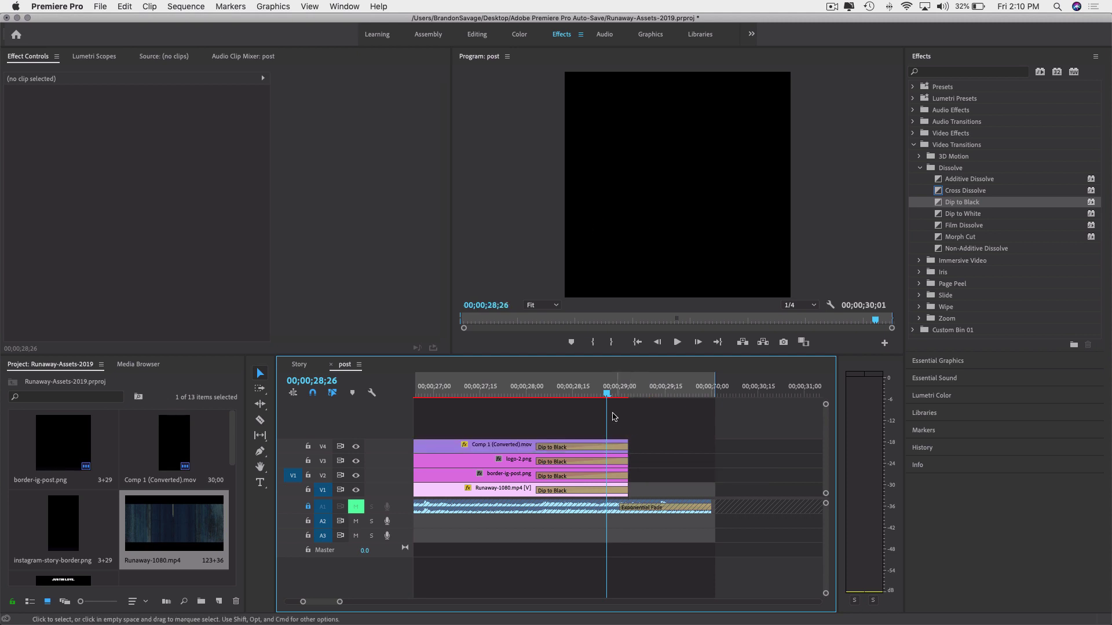
Trim the ends of Comp 1 (Converted).mov, logo-2.png and border-ig-post.png to about 00;00;28;24 and play back the ending.
left_click(487, 393)
left_click(594, 393)
left_click(567, 394)
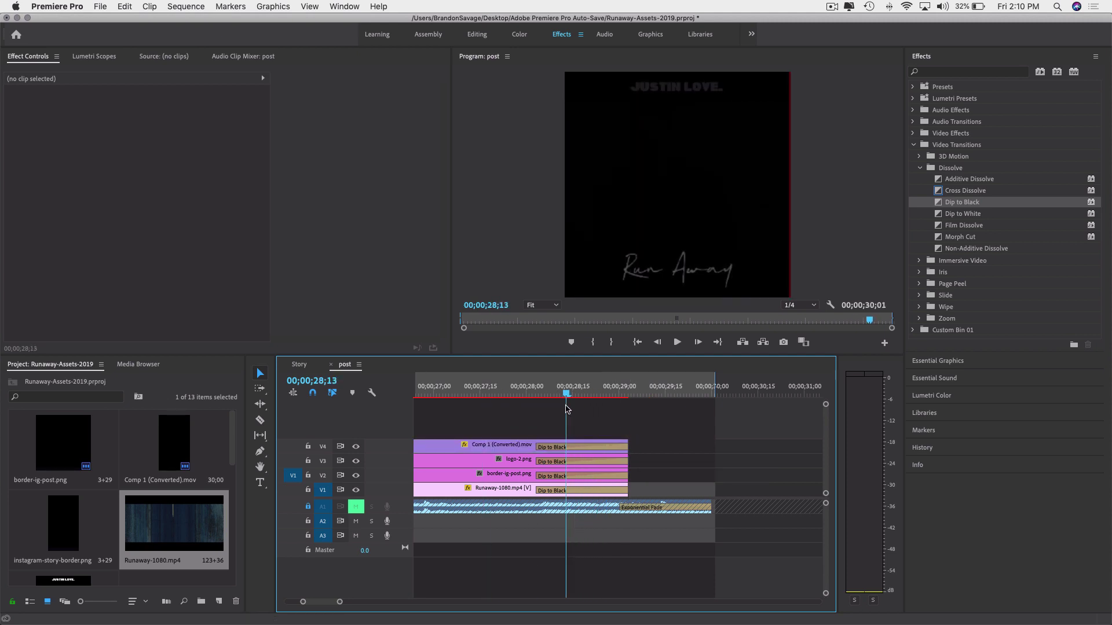
left_click_drag(619, 448, 600, 476)
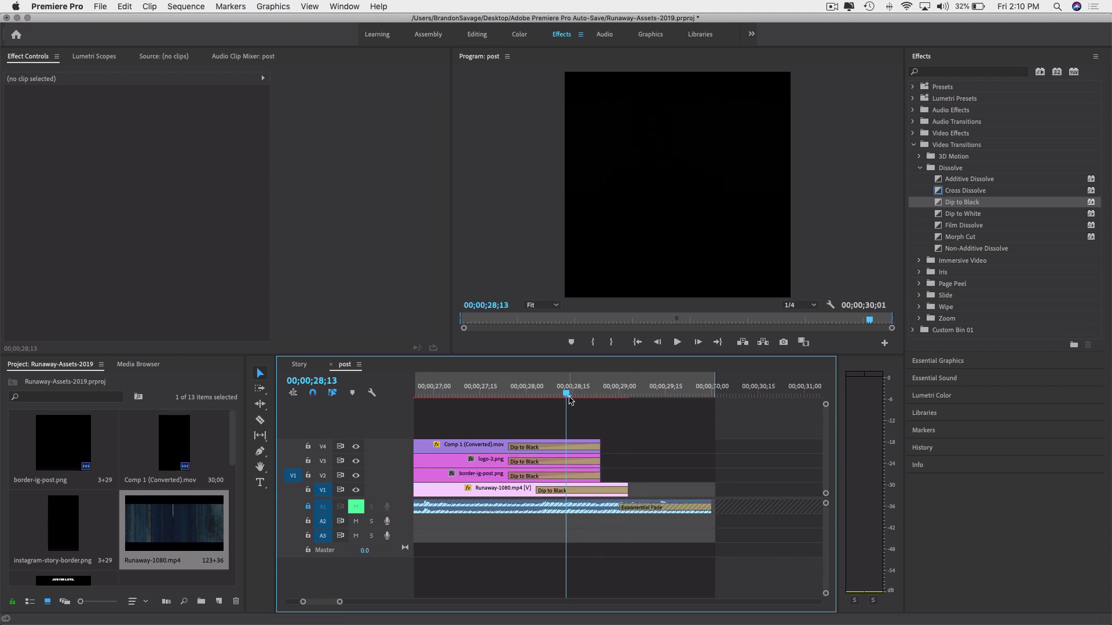
left_click_drag(566, 393, 470, 396)
key("space")
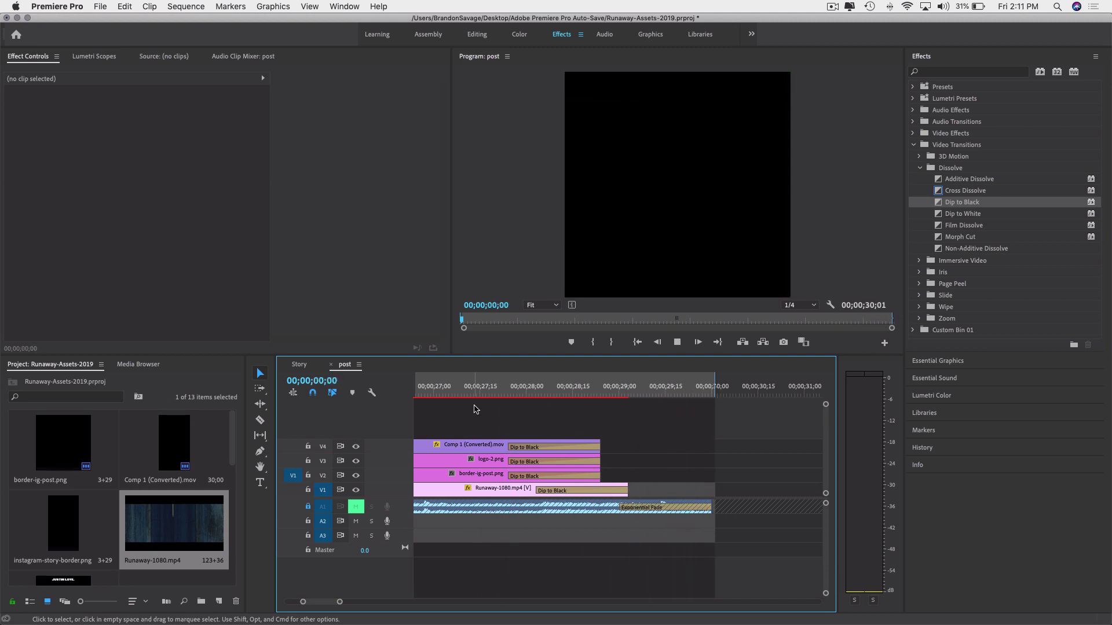
key("space")
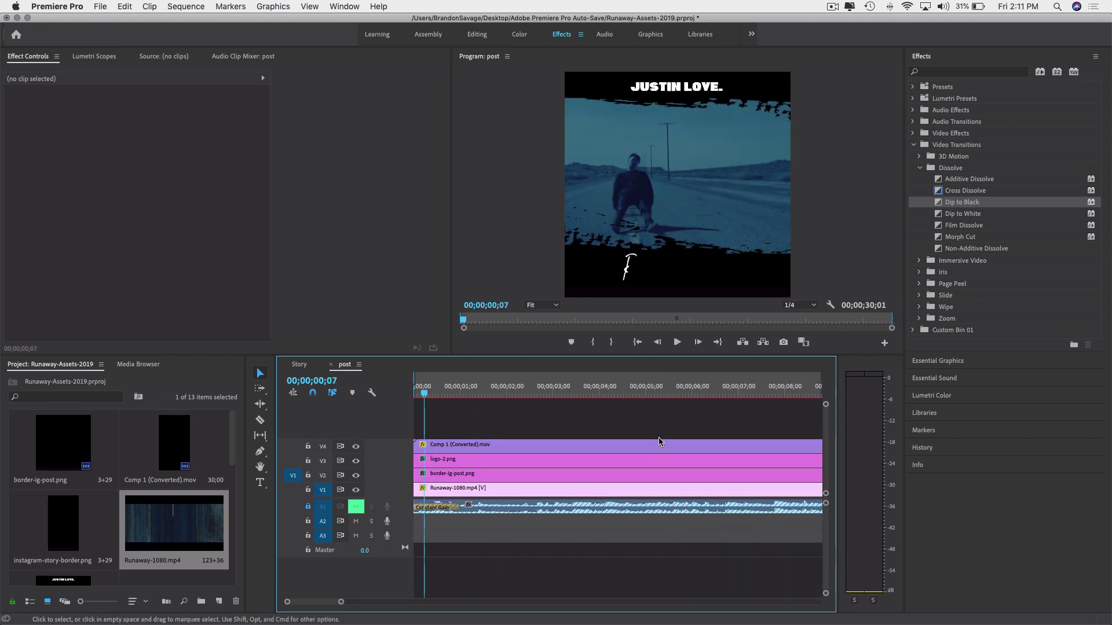
Render the video previews for the whole post sequence.
key("minus")
key("minus")
key("minus")
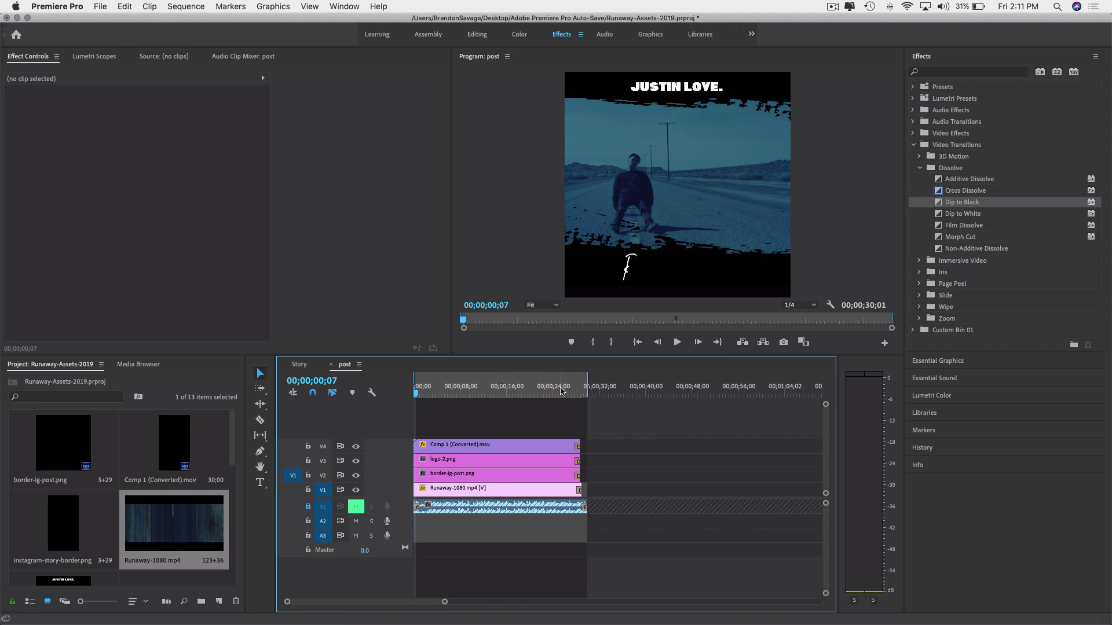
key("super+m")
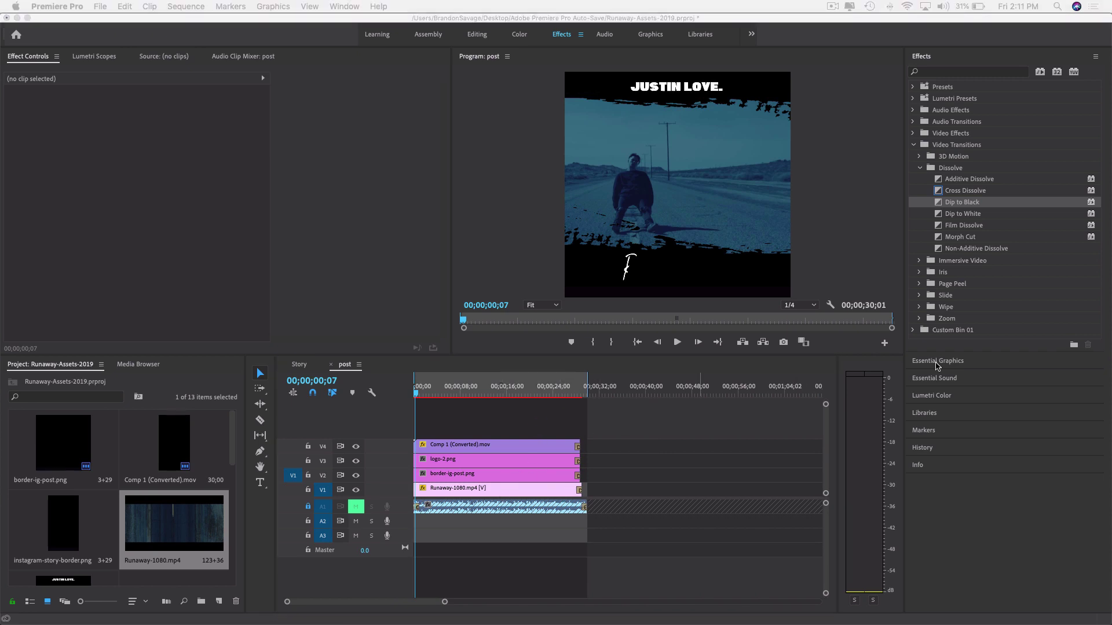
key("Return")
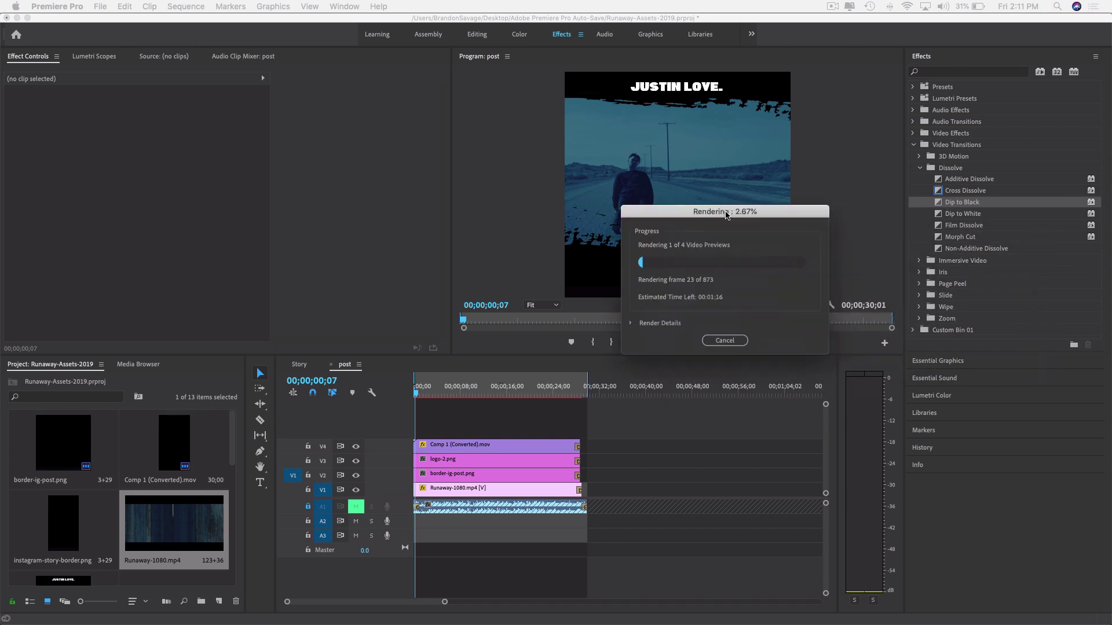
left_click_drag(666, 214, 478, 215)
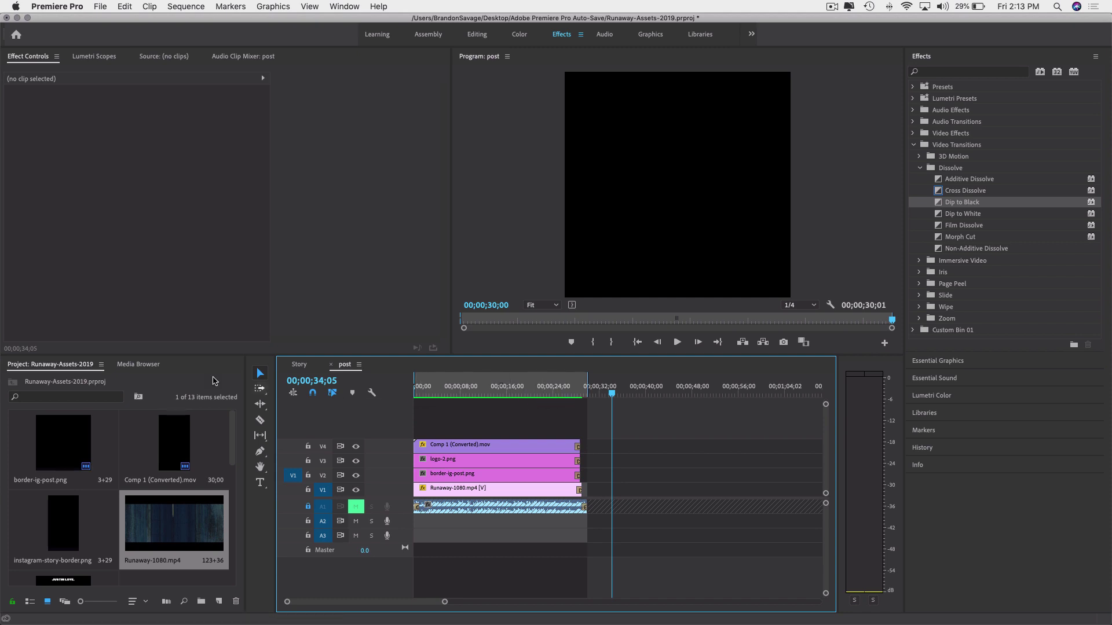
Open the media export settings for the post sequence and set the output location to the Runaway - Justin Love folder containing the artwork assets.
left_click(102, 7)
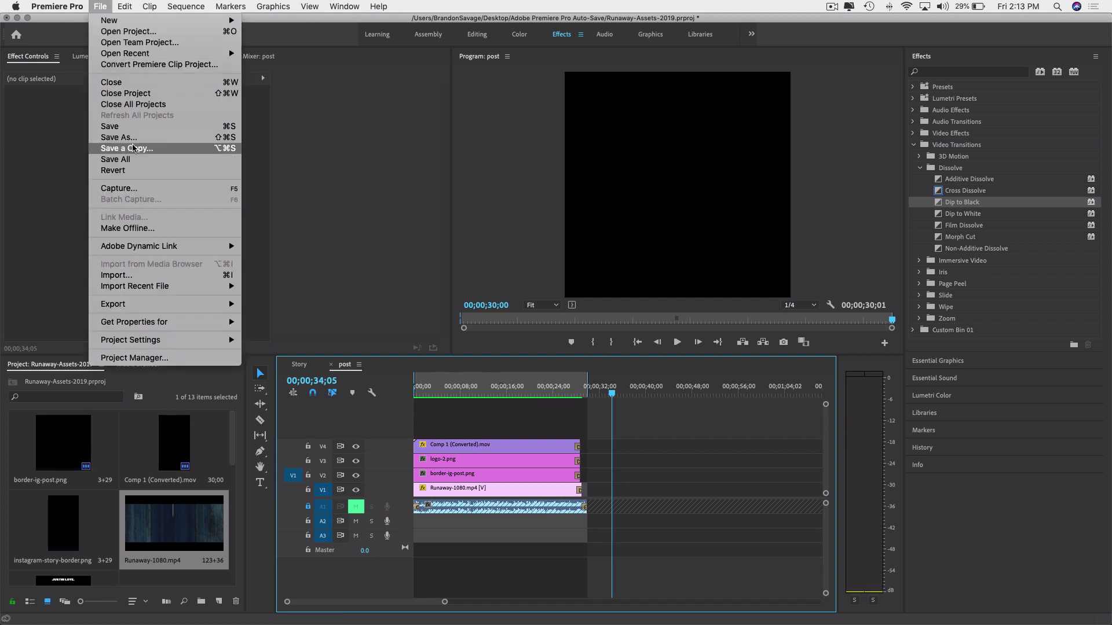
mouse_move(147, 304)
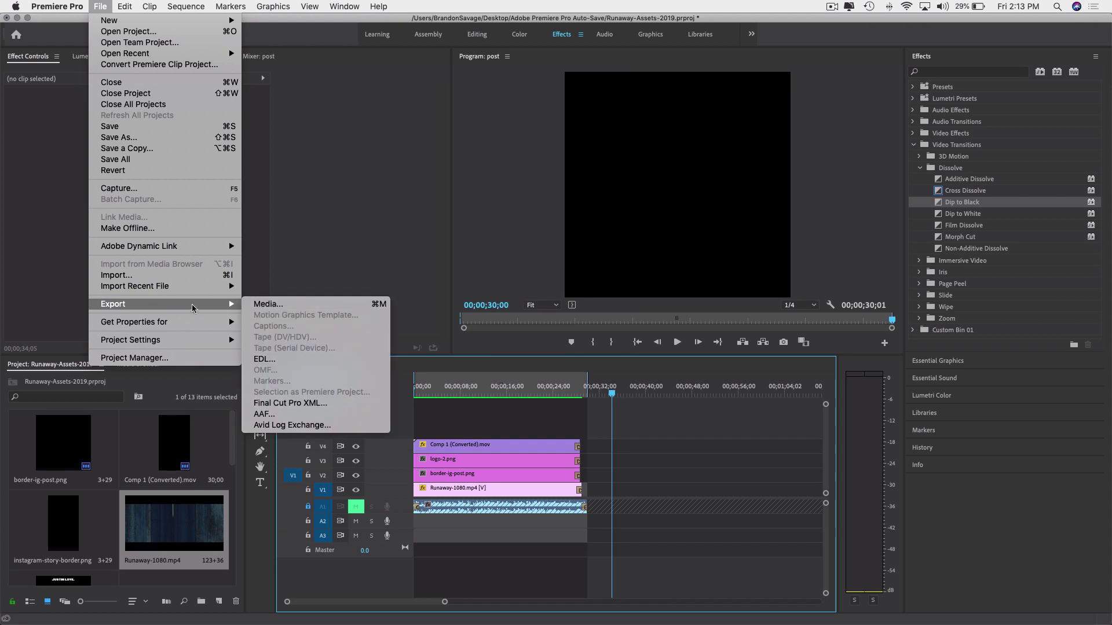
left_click(306, 306)
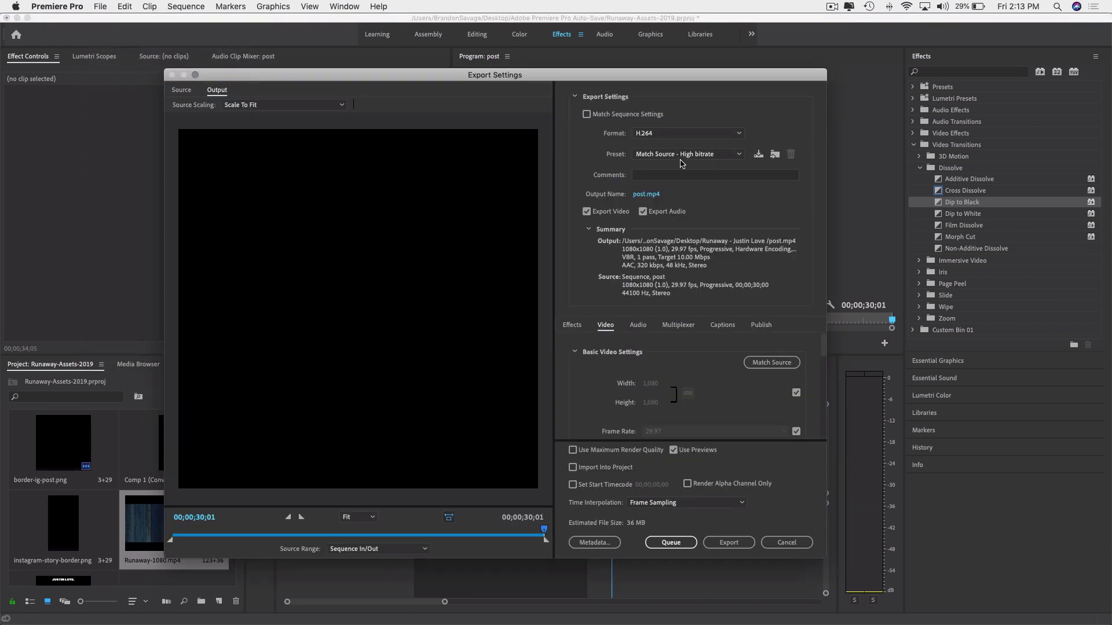
left_click(646, 195)
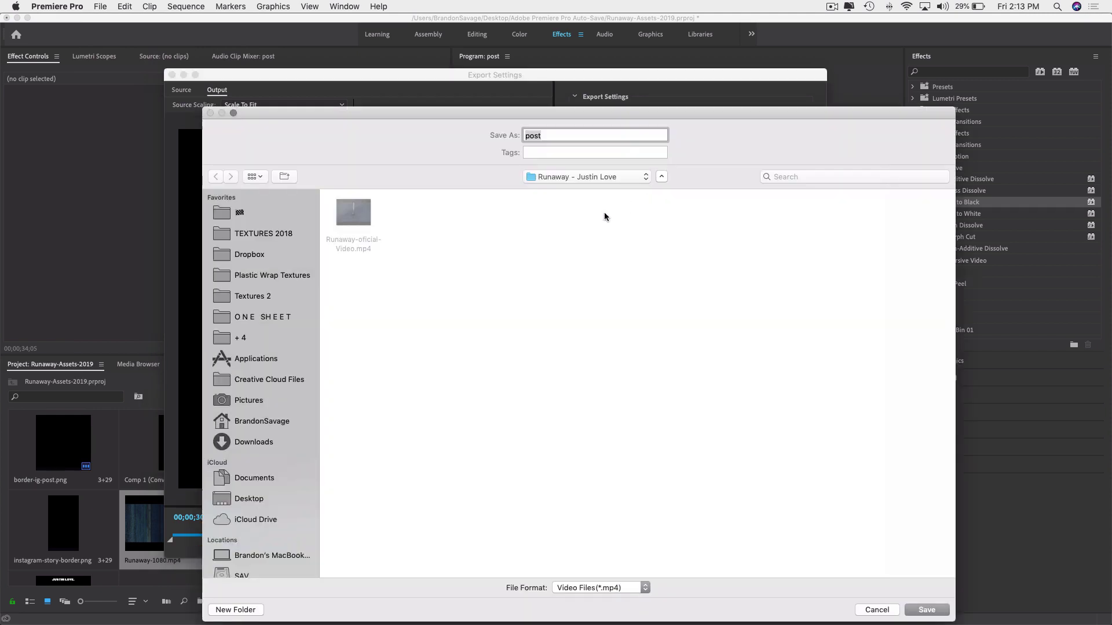
left_click(561, 176)
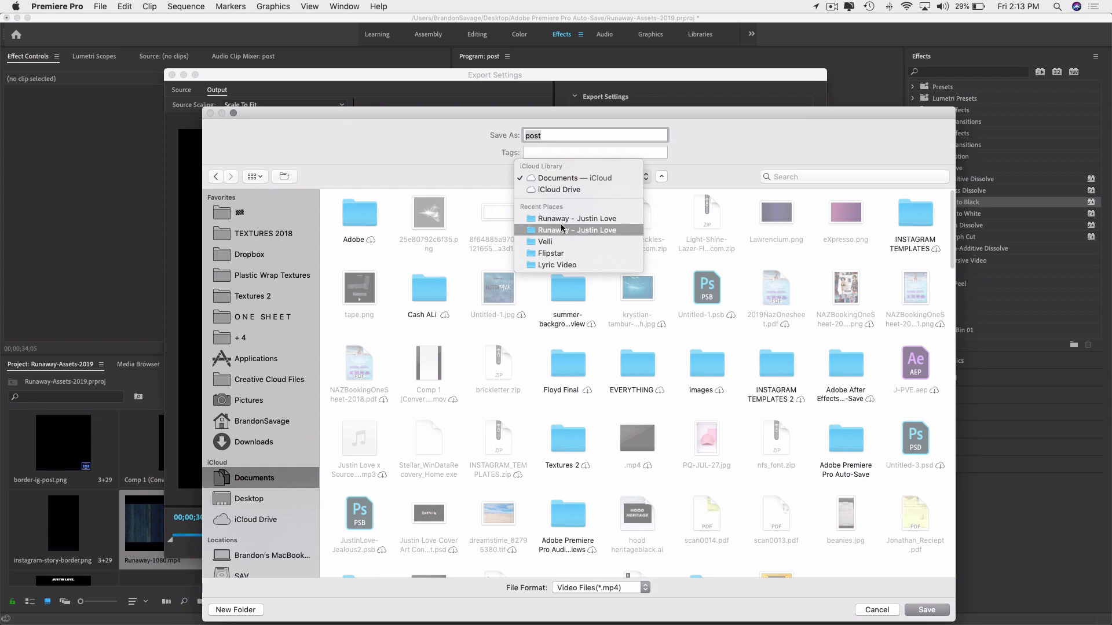
left_click(561, 224)
left_click(560, 177)
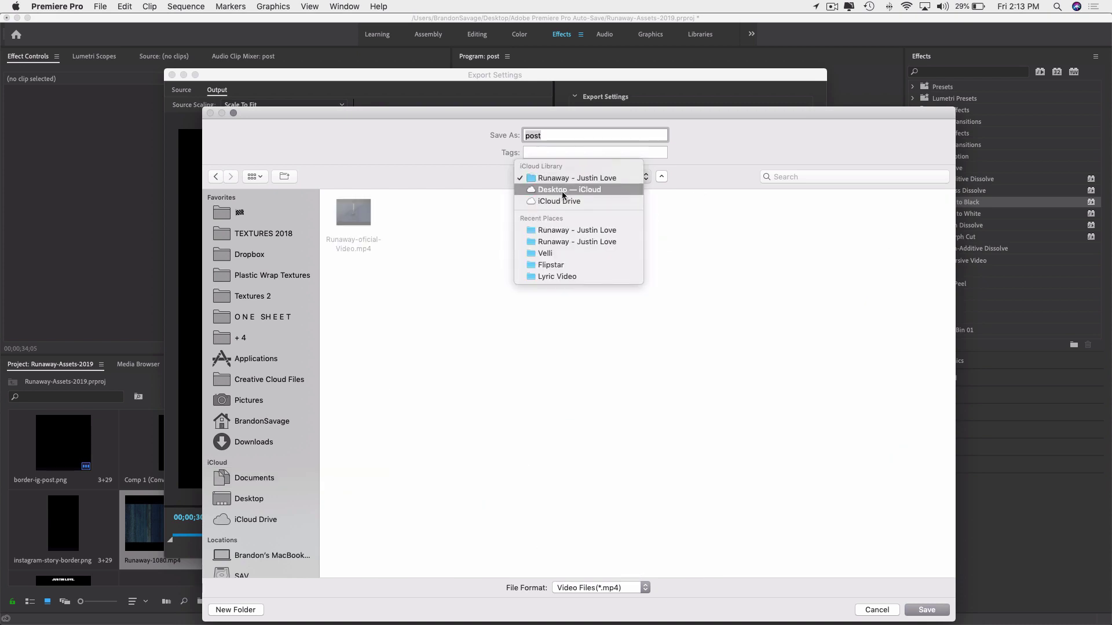
left_click(562, 227)
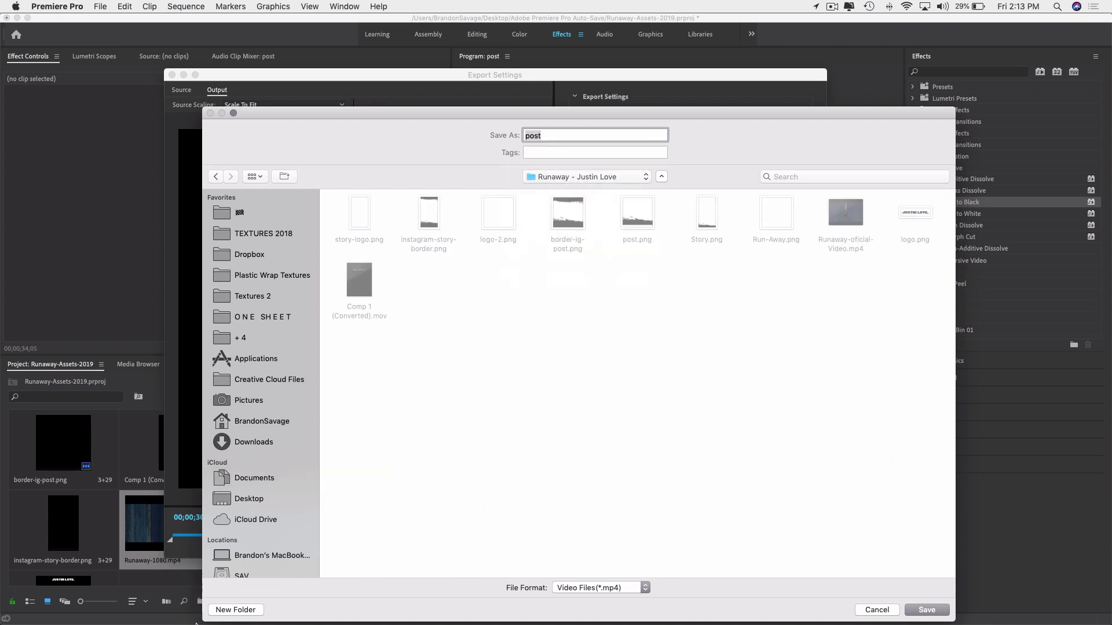
Create a new folder named Videos-Posts inside the Runaway - Justin Love folder for the export.
left_click(236, 611)
type("Videos-Posts")
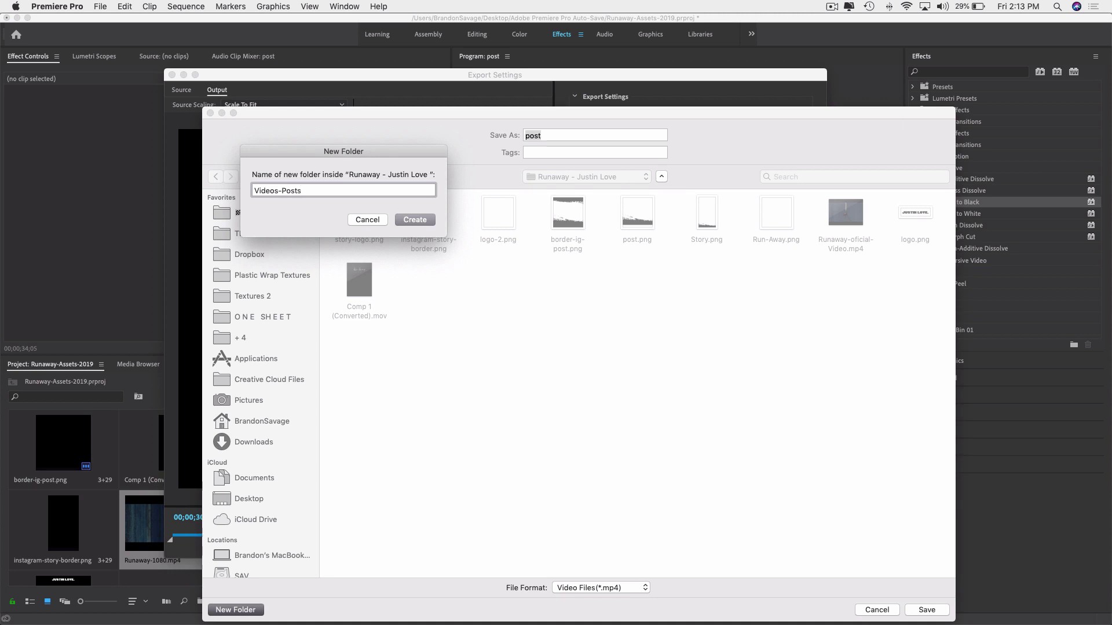
key("Return")
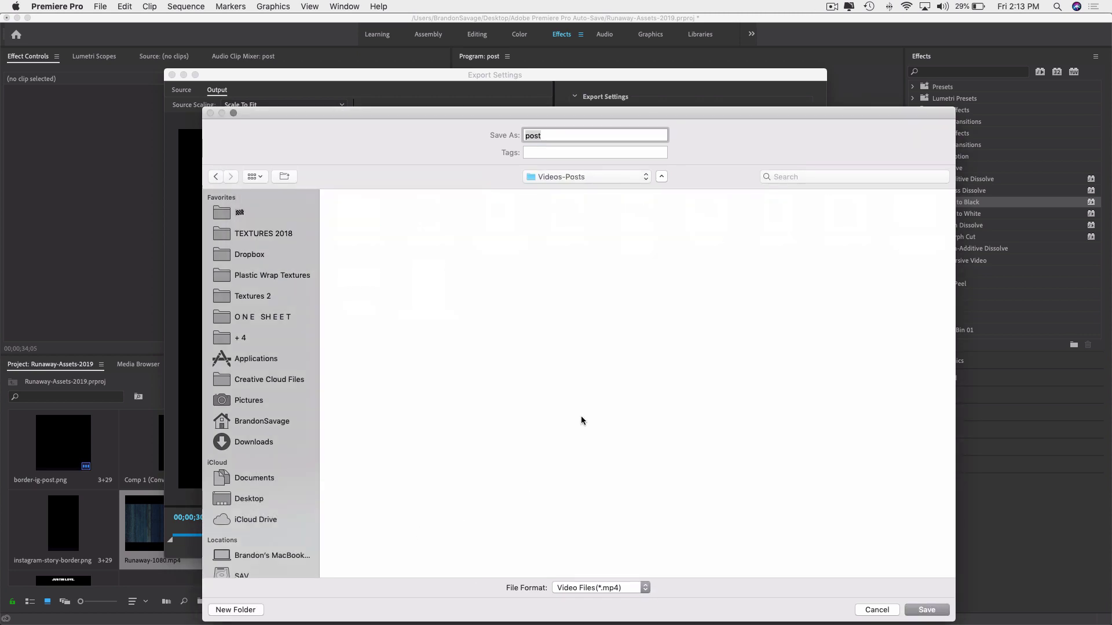
Name the output file "Justin-Love- Runaway- 30-sec" and save it to the Videos-Posts folder.
type("Ju")
key("BackSpace")
type("-Love- Runaway- 30-sec")
left_click(926, 610)
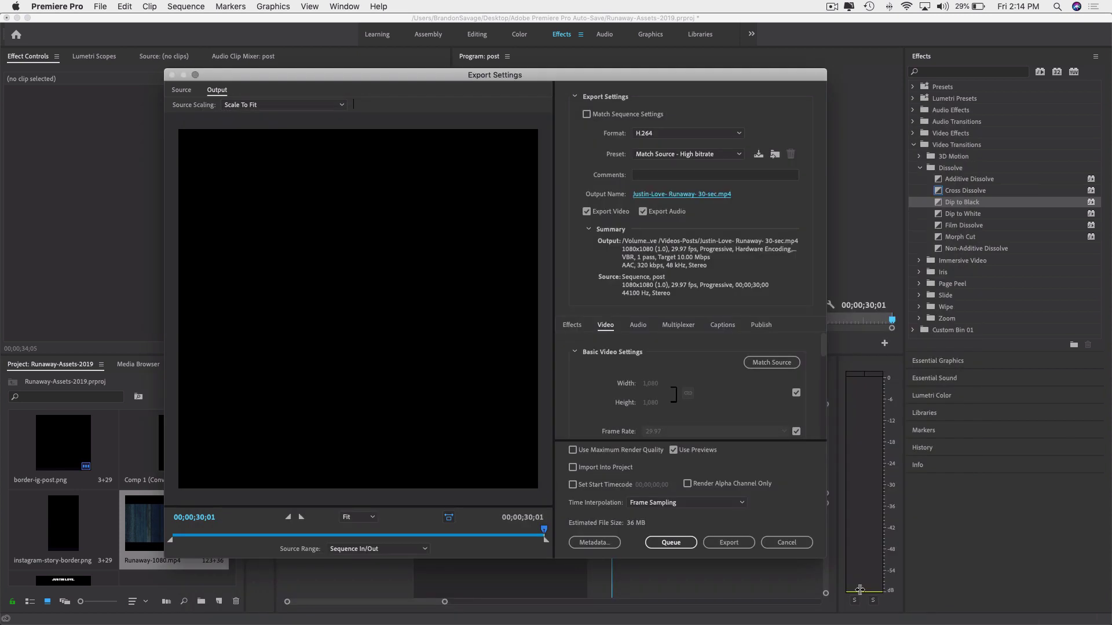
Export the post video and play back the exported Justin-Love- Runaway- 30-sec.mp4 from the Videos-Posts folder in Finder.
left_click(730, 545)
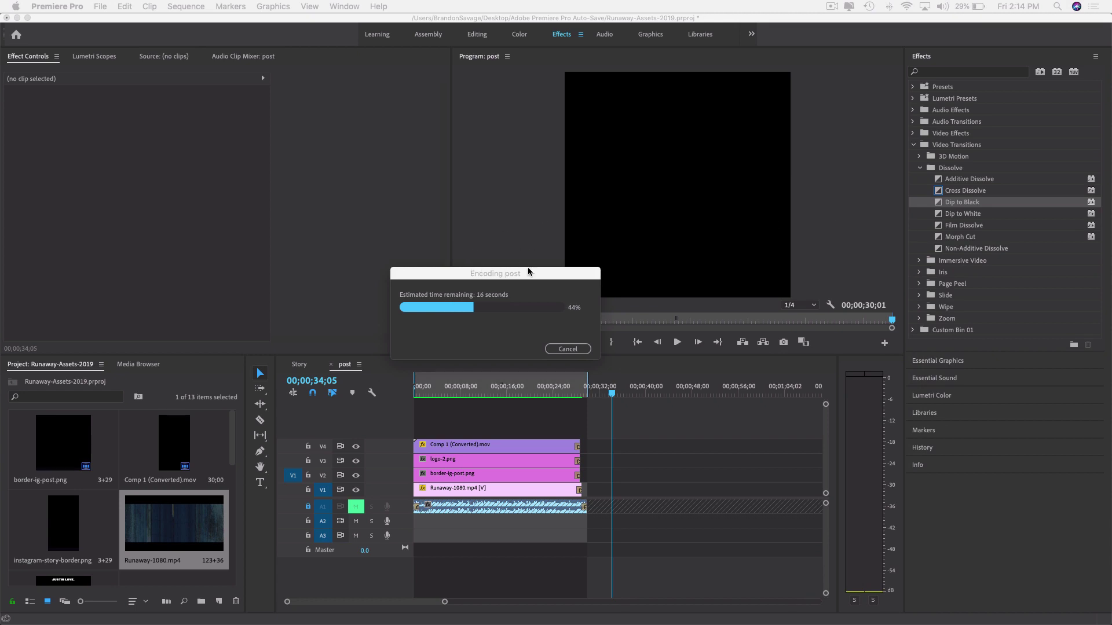
left_click(61, 602)
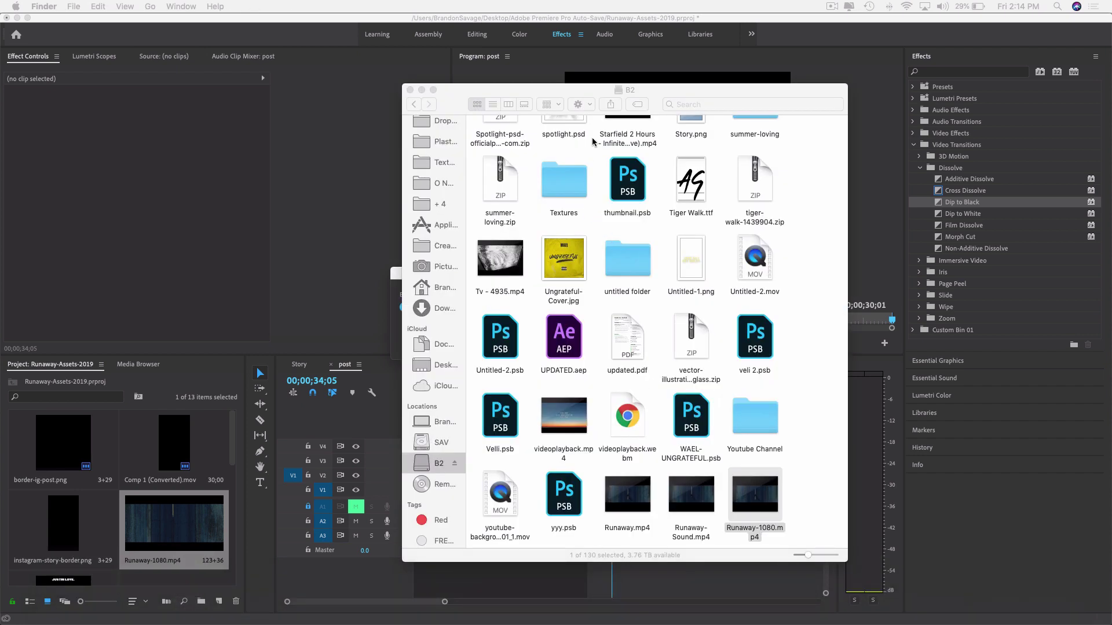
key("super+w")
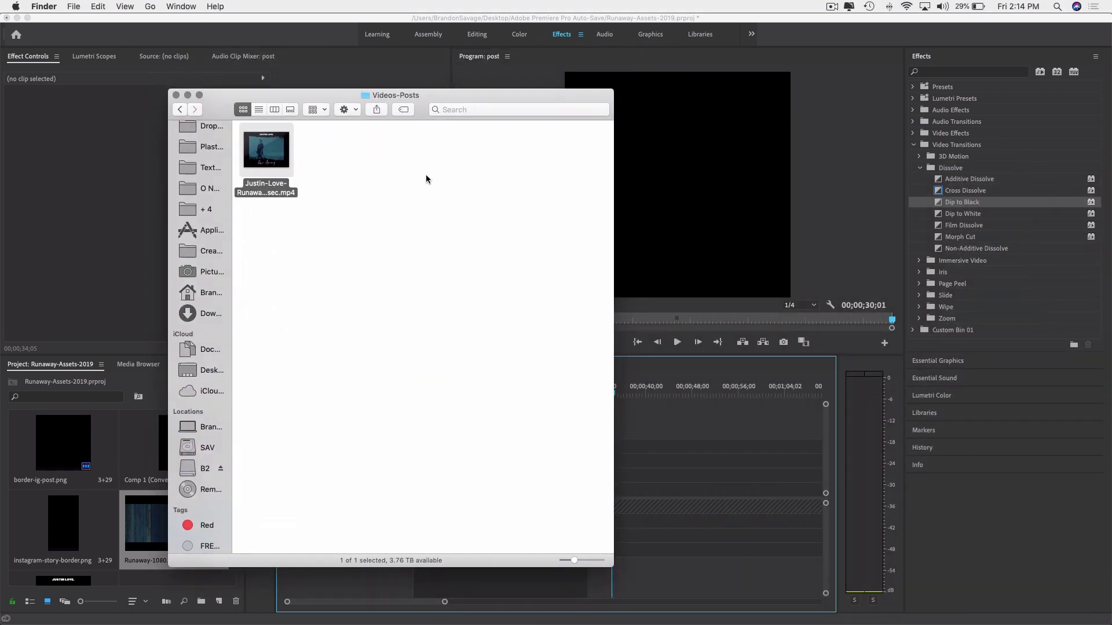
key("space")
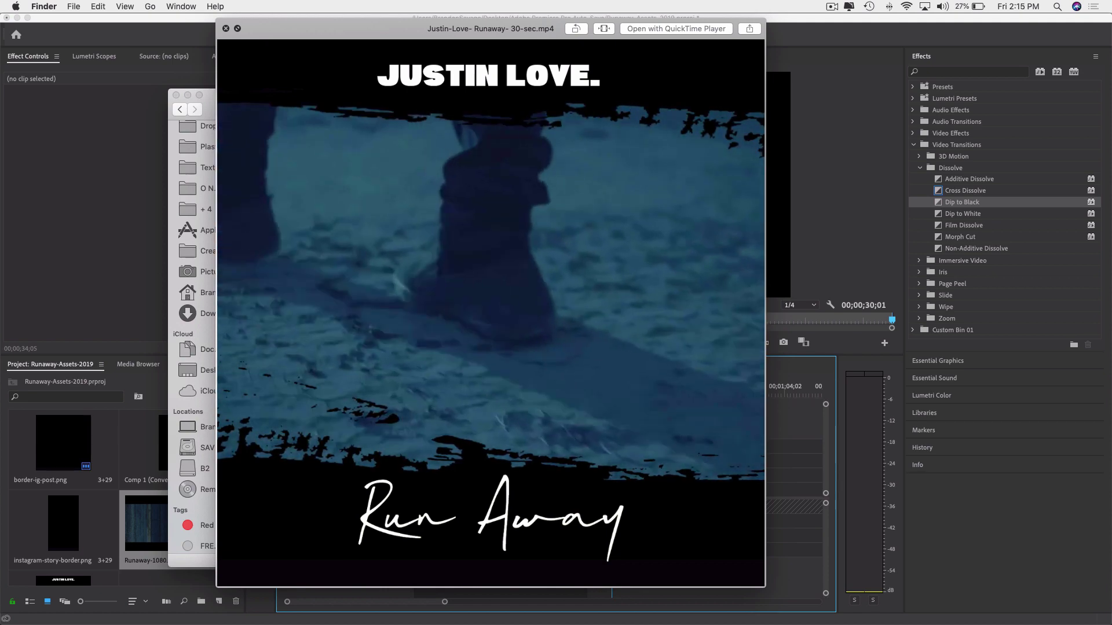
key("space")
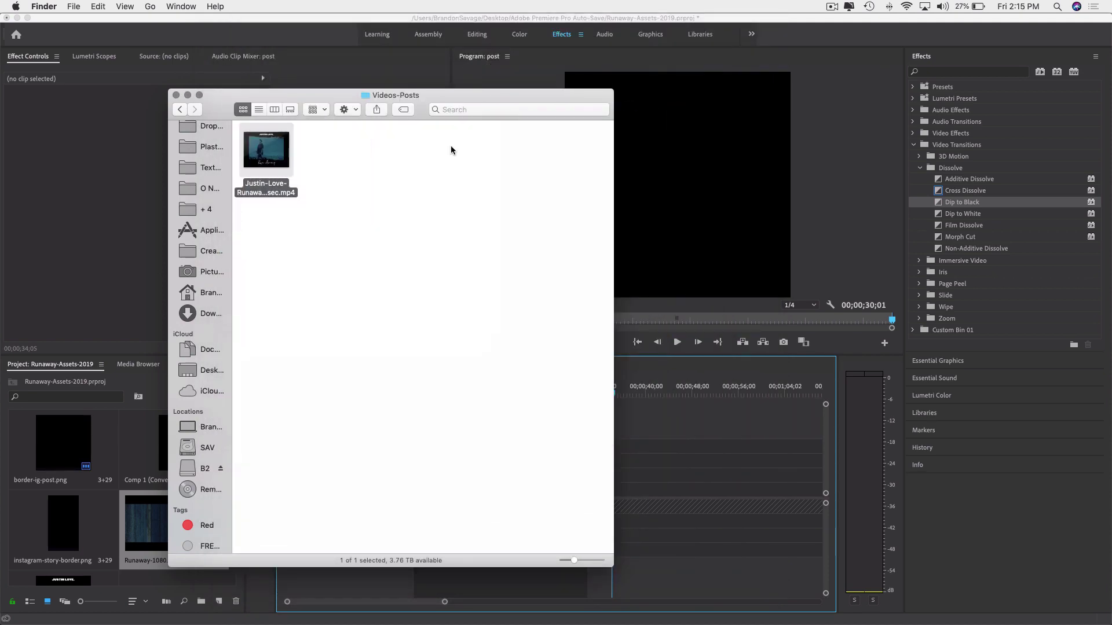
left_click_drag(320, 95, 1111, 98)
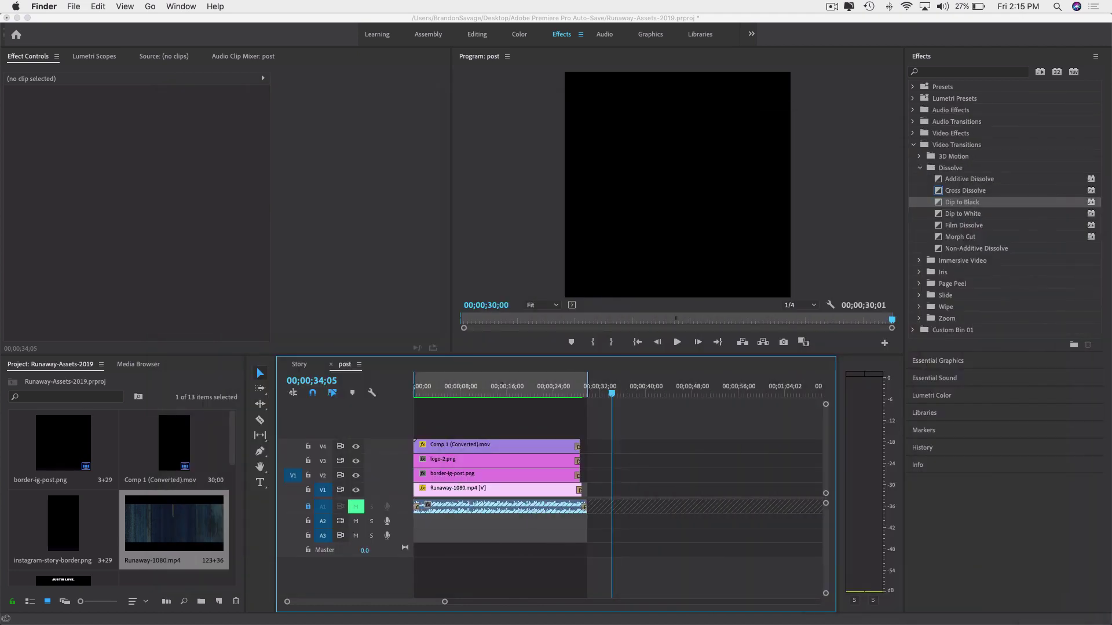
Unlock and unmute audio track A1 in the post sequence and return the playhead to the start.
left_click(372, 502)
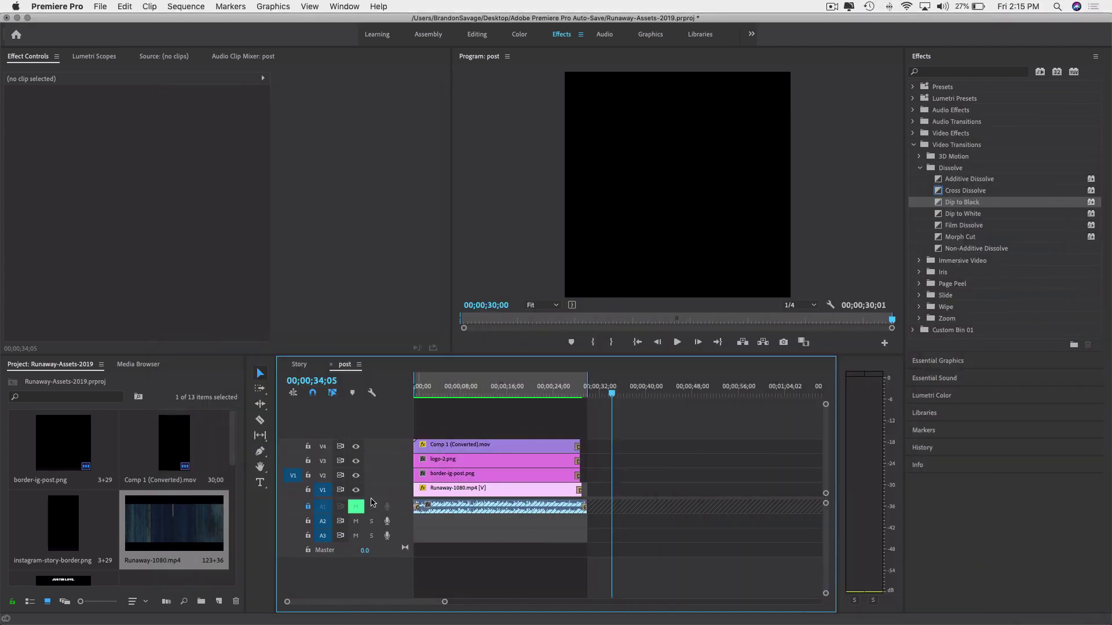
left_click(307, 506)
key("Home")
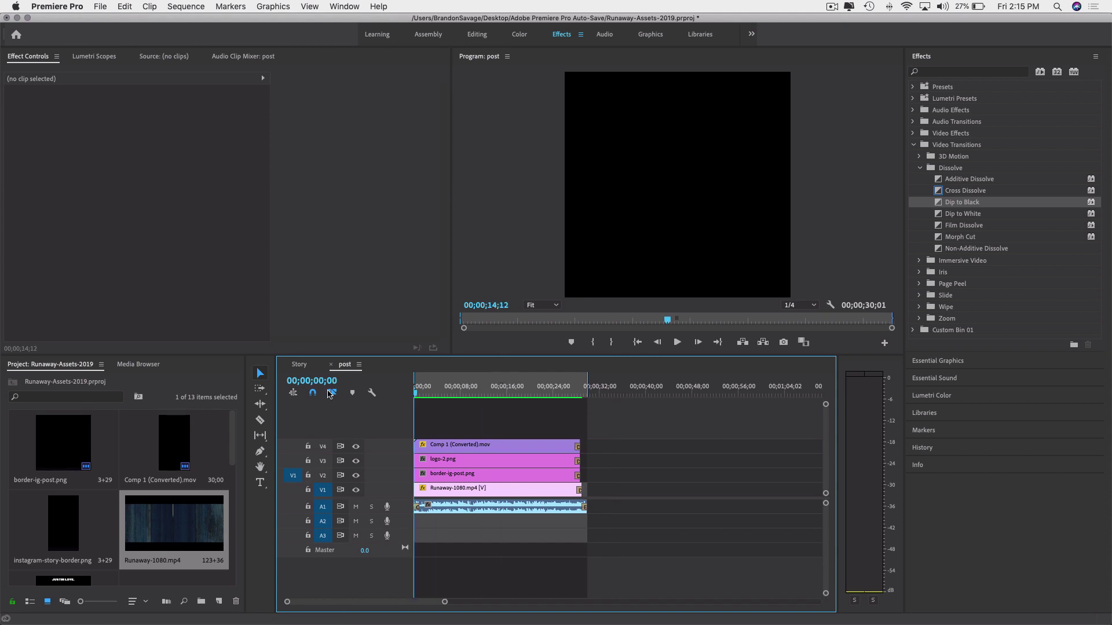
Export the post sequence again as post.mp4 to the Videos-Posts folder, in H.264 with the Match Source - High bitrate preset.
left_click(100, 7)
mouse_move(203, 306)
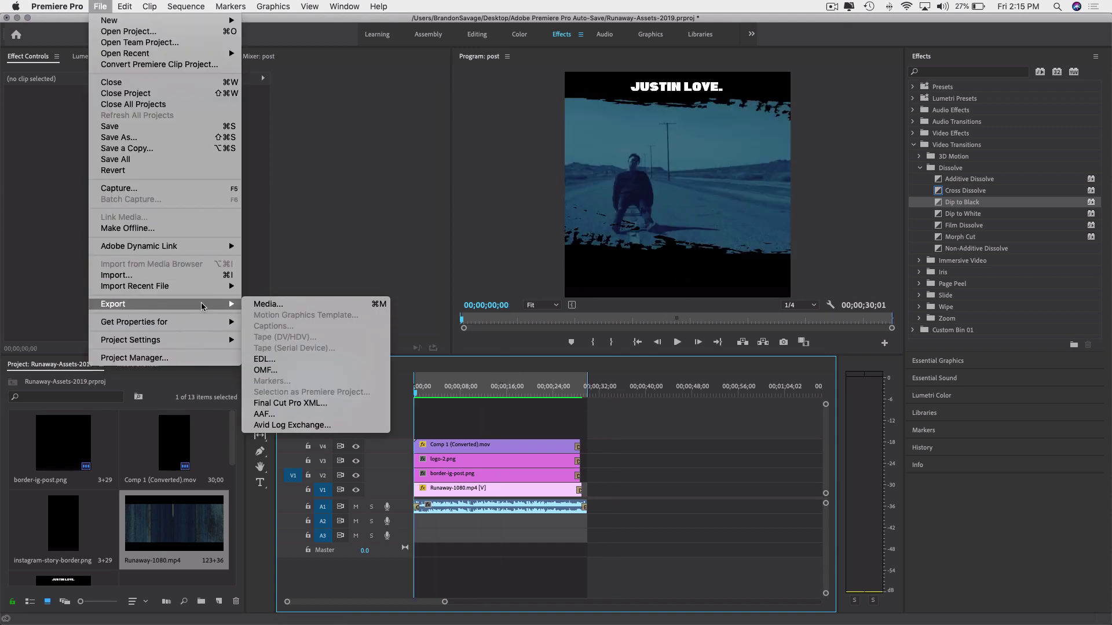
left_click(261, 306)
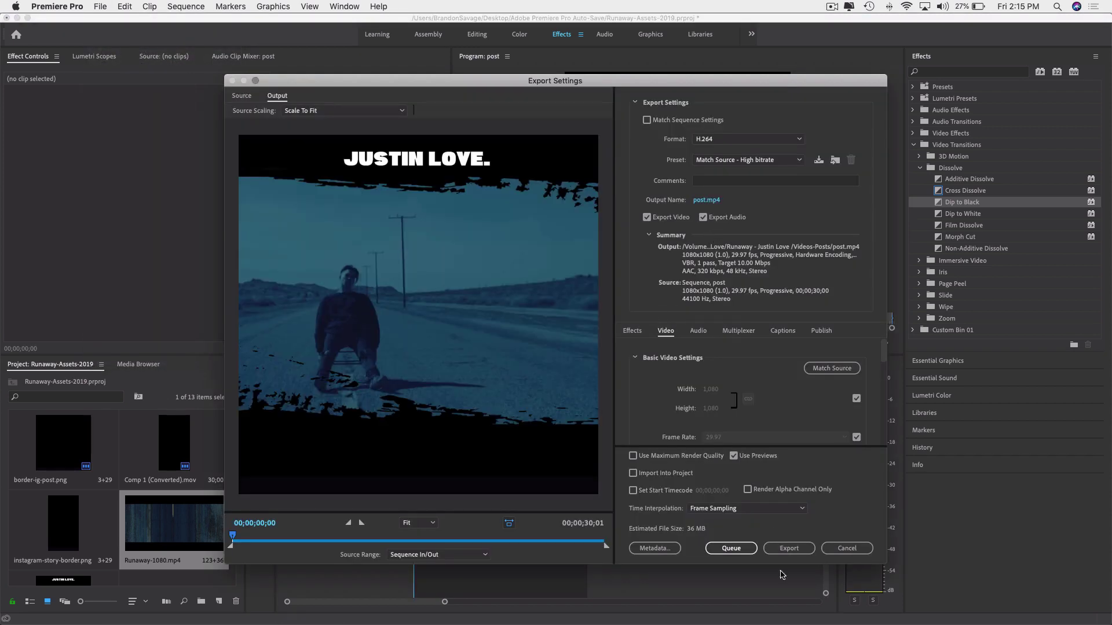
left_click(789, 548)
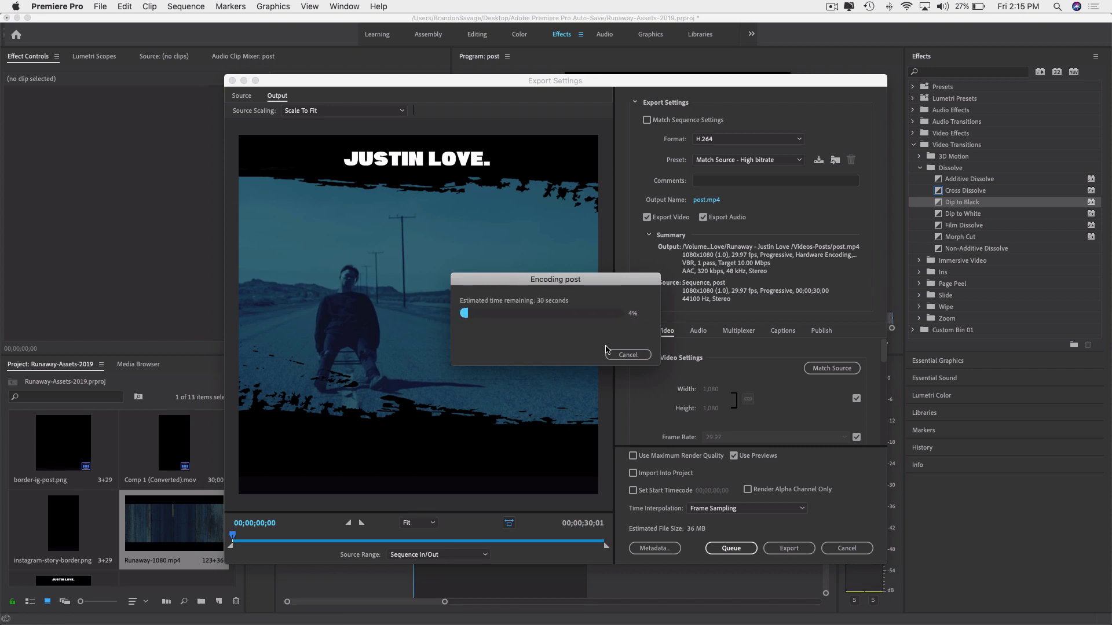
left_click_drag(546, 84, 780, 47)
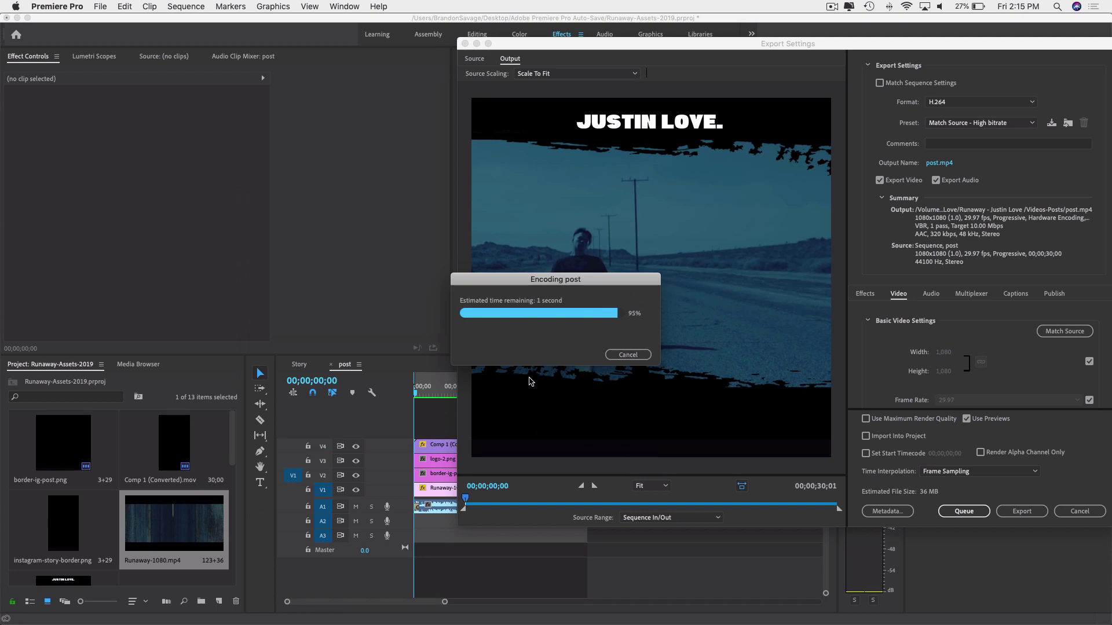
Compare the post sequence's layers with the Story sequence and add Runaway-1080.mp4 at the start of Story on V2, below Story.png on V3.
left_click(299, 365)
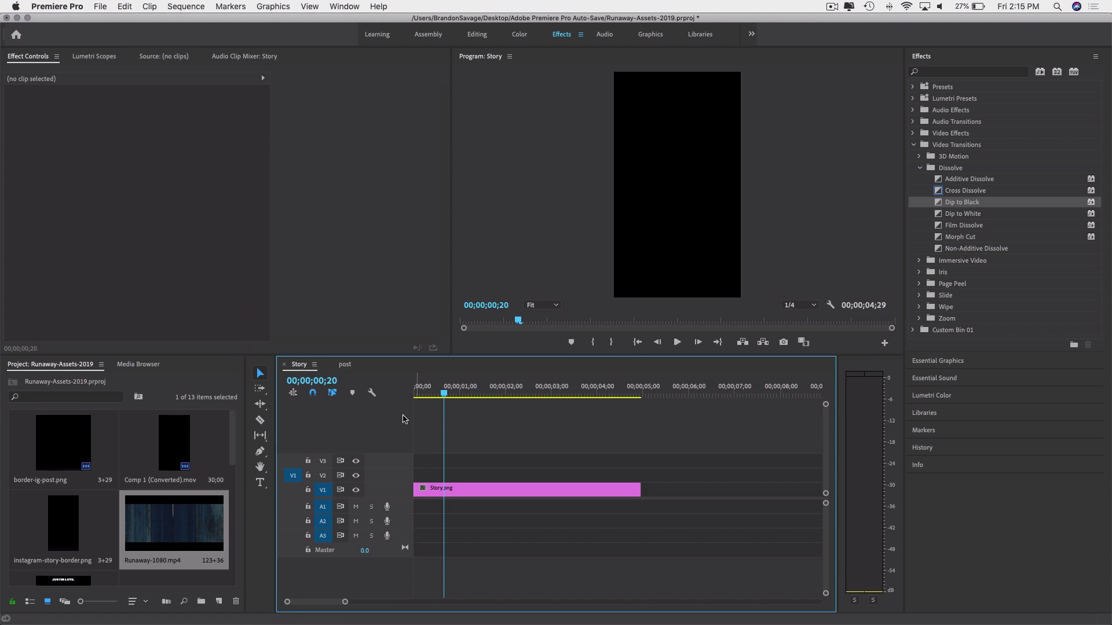
left_click(451, 489)
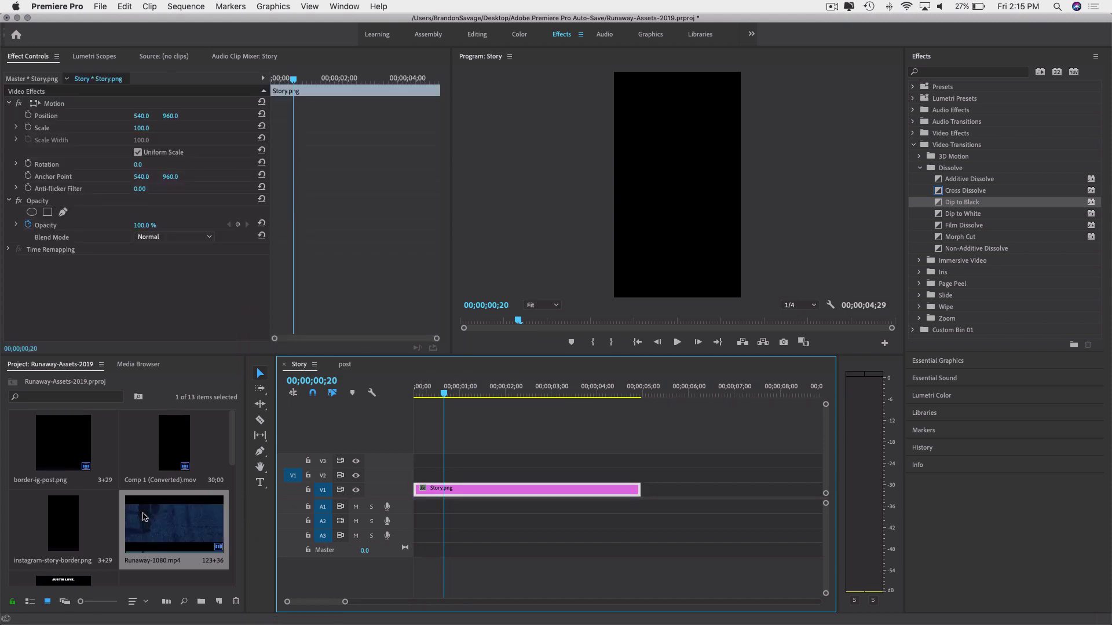
scroll(156, 516, "down", 2)
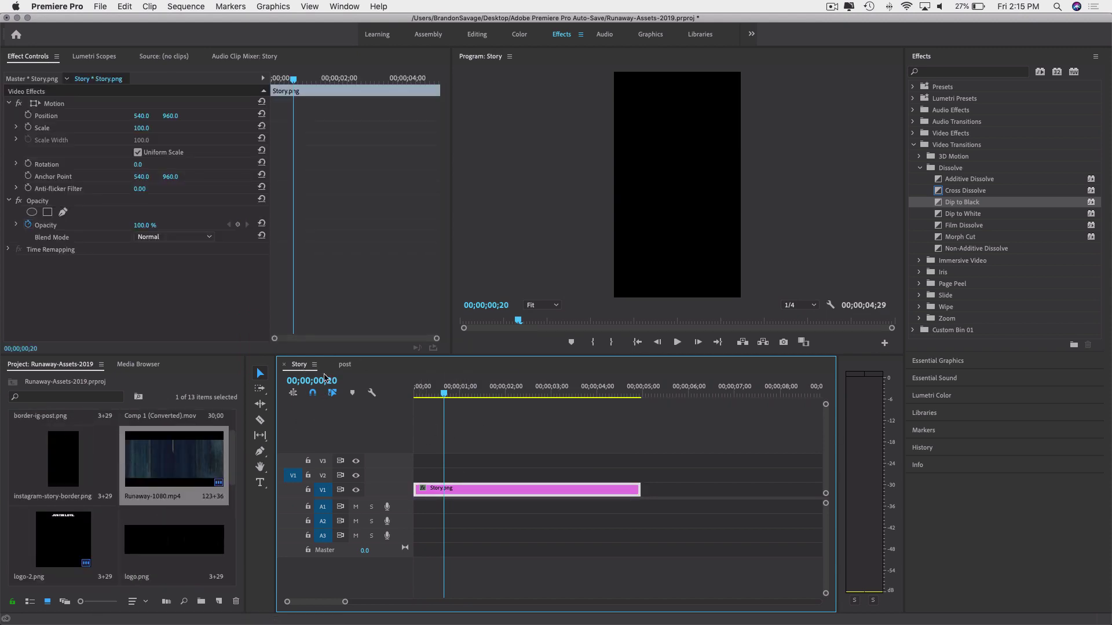
left_click(345, 364)
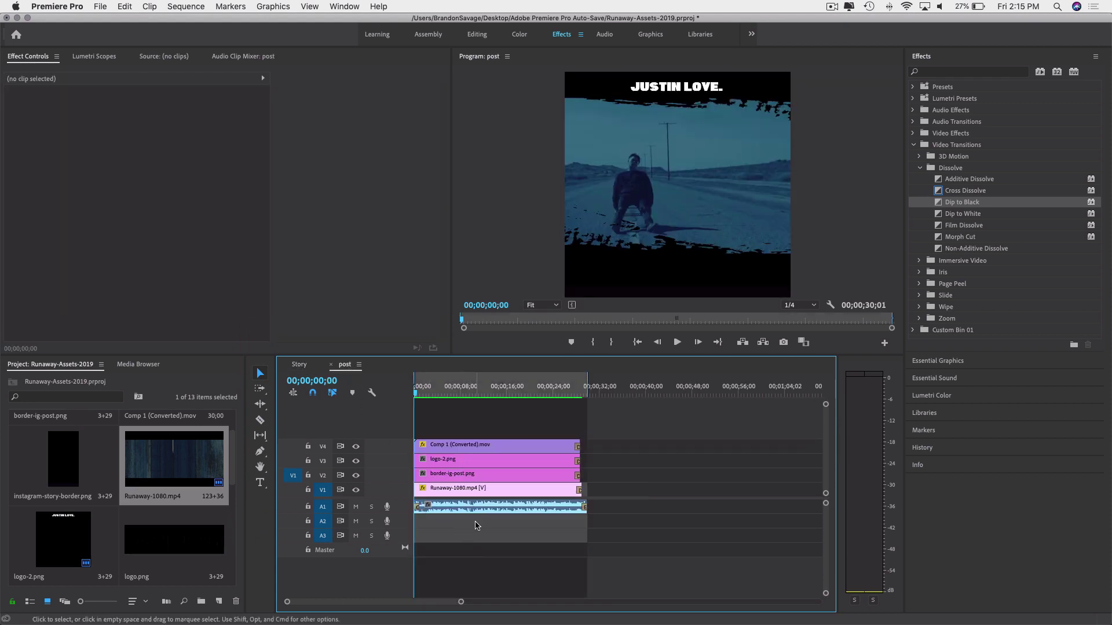
left_click(449, 490)
left_click(299, 365)
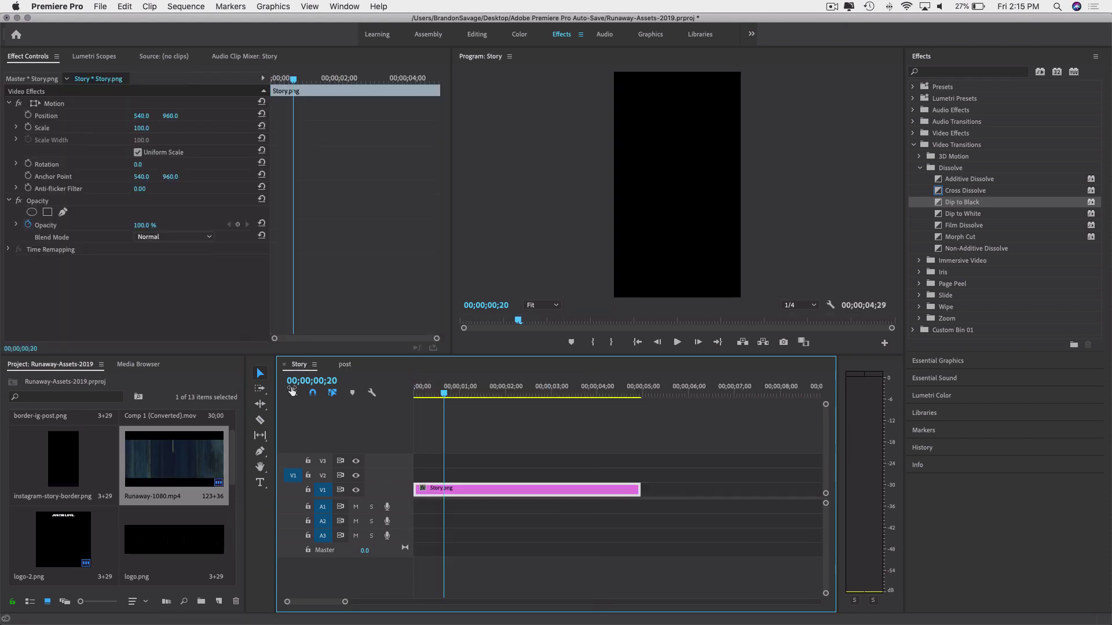
left_click_drag(174, 458, 441, 461)
Add the Runaway-oficial-Video clip at the start of the Story sequence, lock track A1, and delete the clip's video part from V1.
scroll(78, 520, "down", 3)
scroll(79, 520, "down", 2)
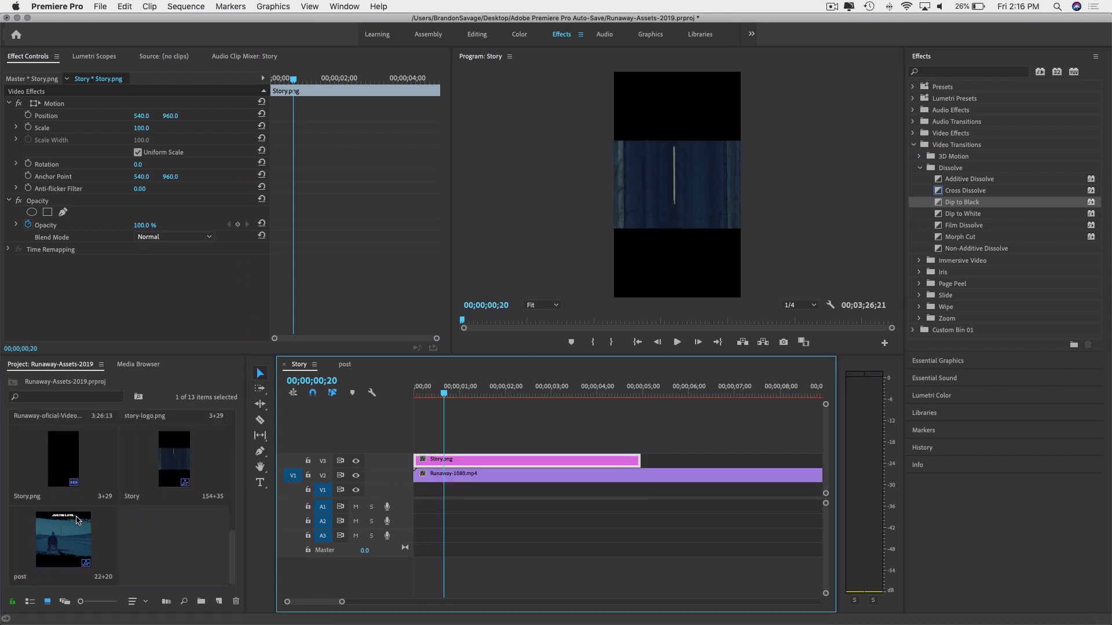
scroll(78, 521, "up", 2)
scroll(79, 520, "down", 2)
scroll(78, 520, "up", 2)
scroll(77, 520, "down", 2)
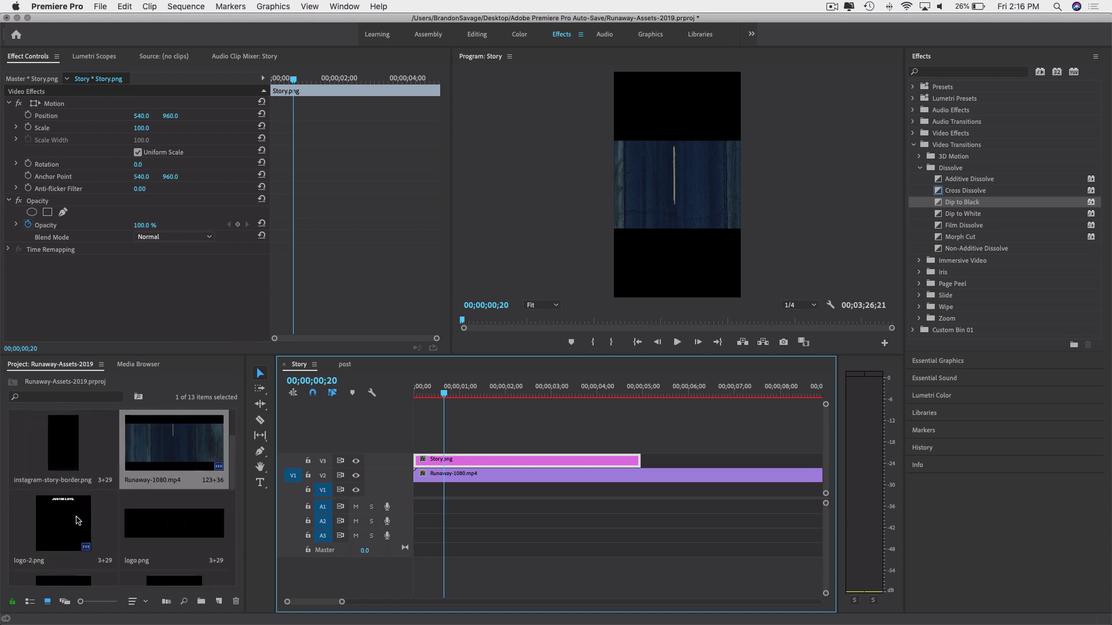
scroll(76, 520, "down", 2)
scroll(78, 520, "down", 4)
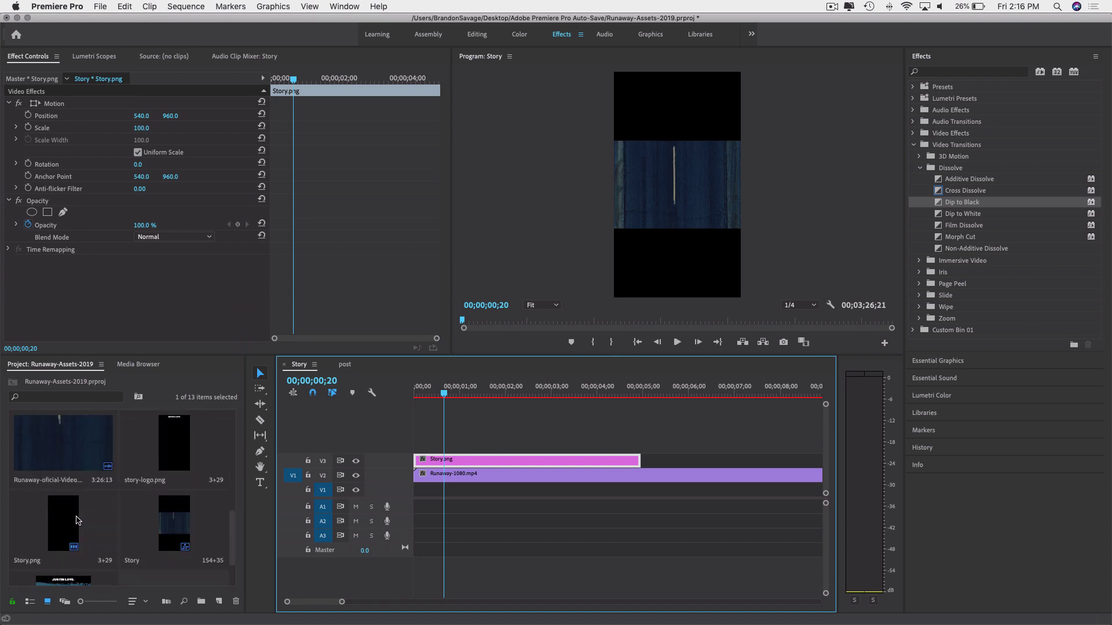
left_click_drag(104, 459, 400, 498)
left_click(308, 506)
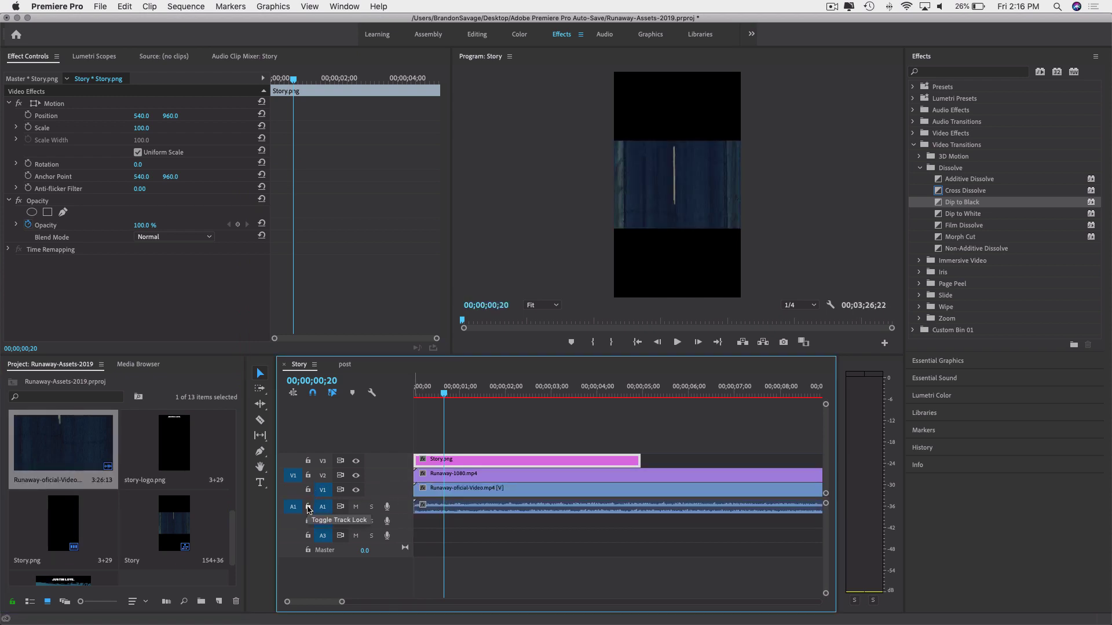
left_click(431, 495)
key("Delete")
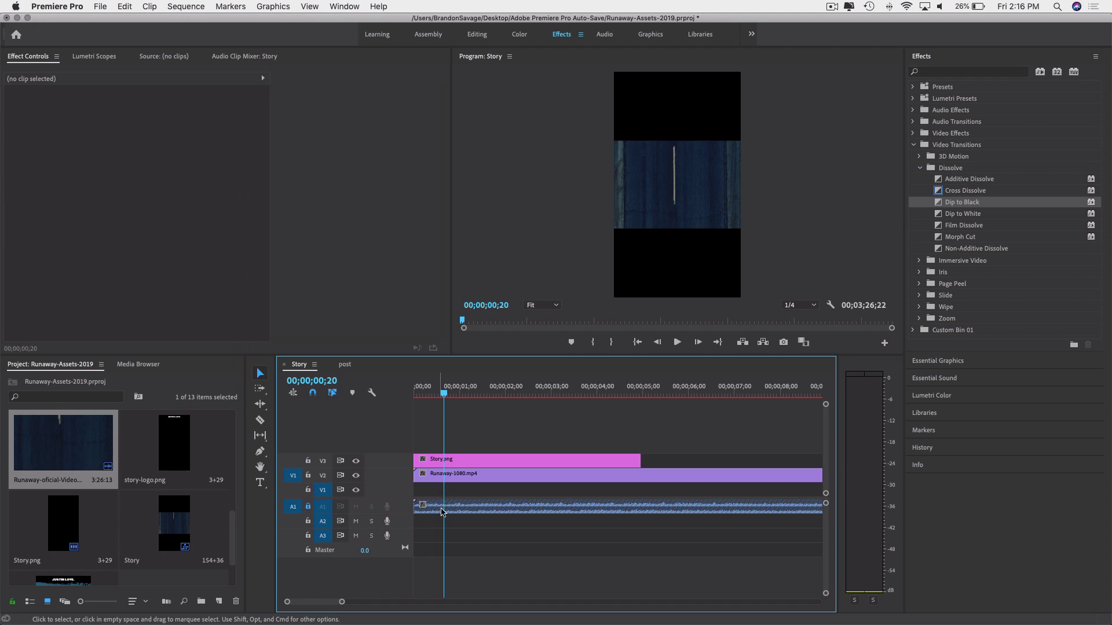
Move Runaway-1080.mp4 down to V1 and Story.png down to V2, and scrub the opening second of the Story sequence.
left_click(447, 480)
left_click_drag(444, 494, 446, 474)
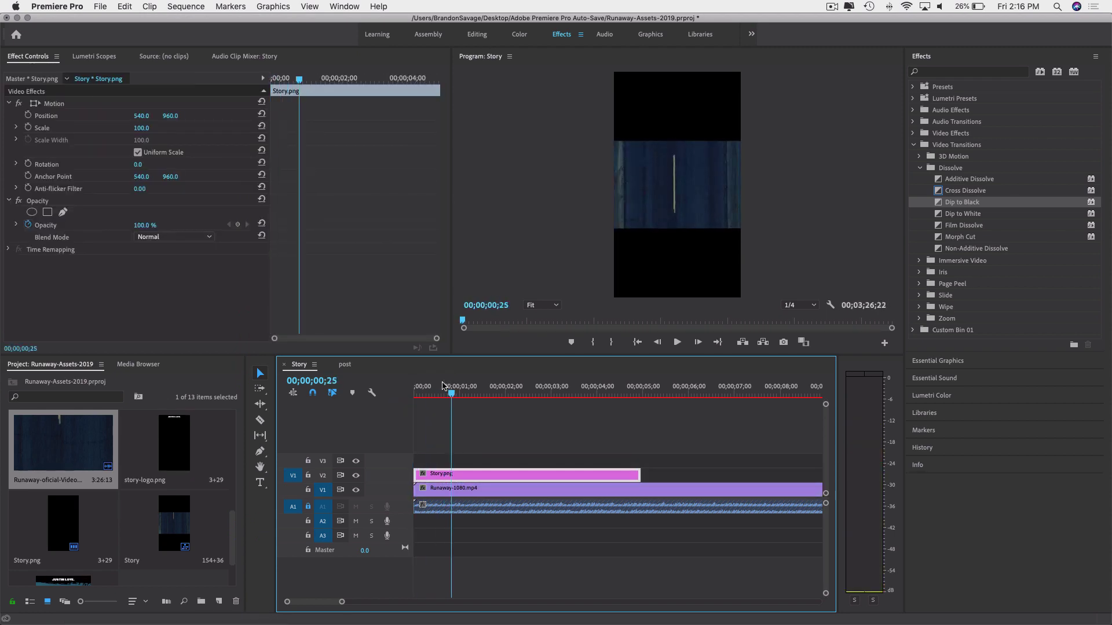
left_click(488, 394)
left_click_drag(510, 391, 442, 391)
Place story-logo.png at the start of V4 and overwrite Story.png on V2 with instagram-story-border.png.
left_click_drag(173, 446, 421, 446)
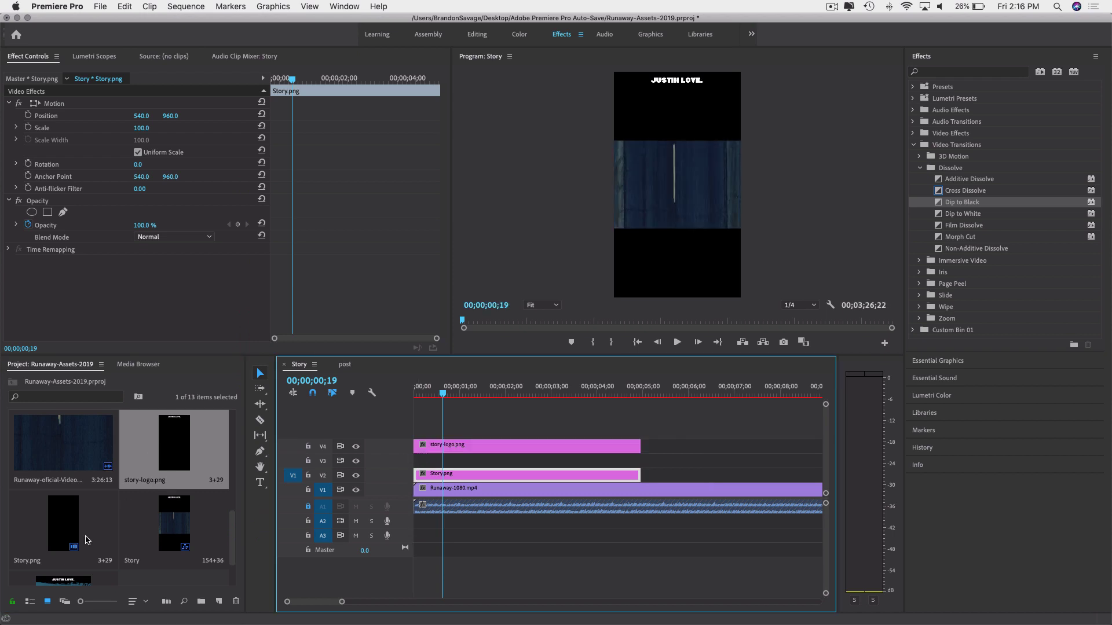
scroll(67, 519, "down", 2)
scroll(66, 519, "down", 4)
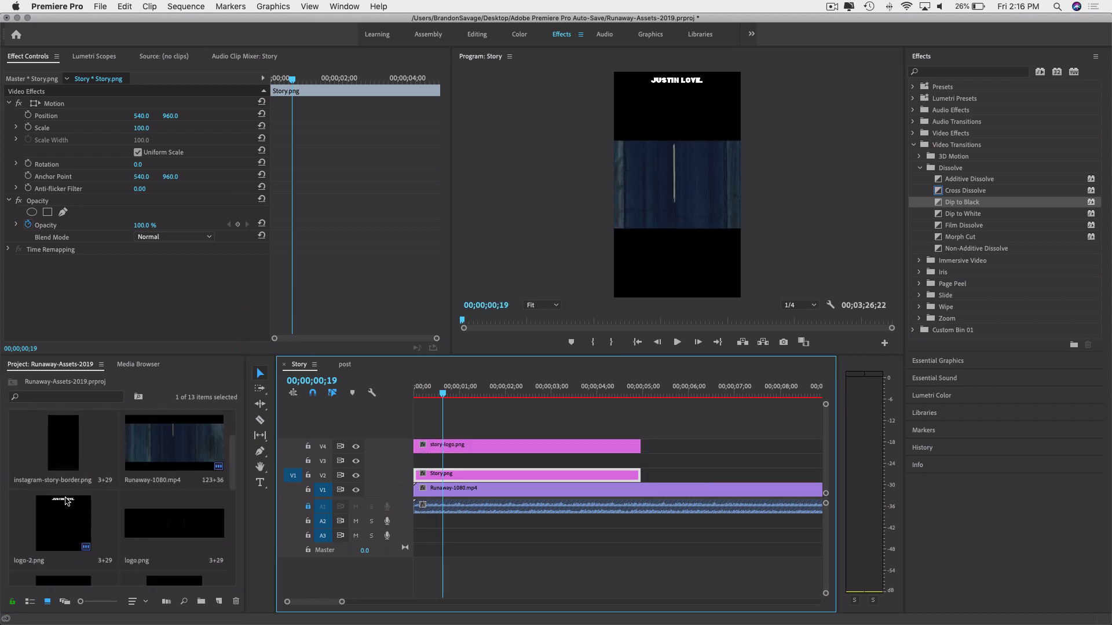
left_click_drag(64, 457, 440, 474)
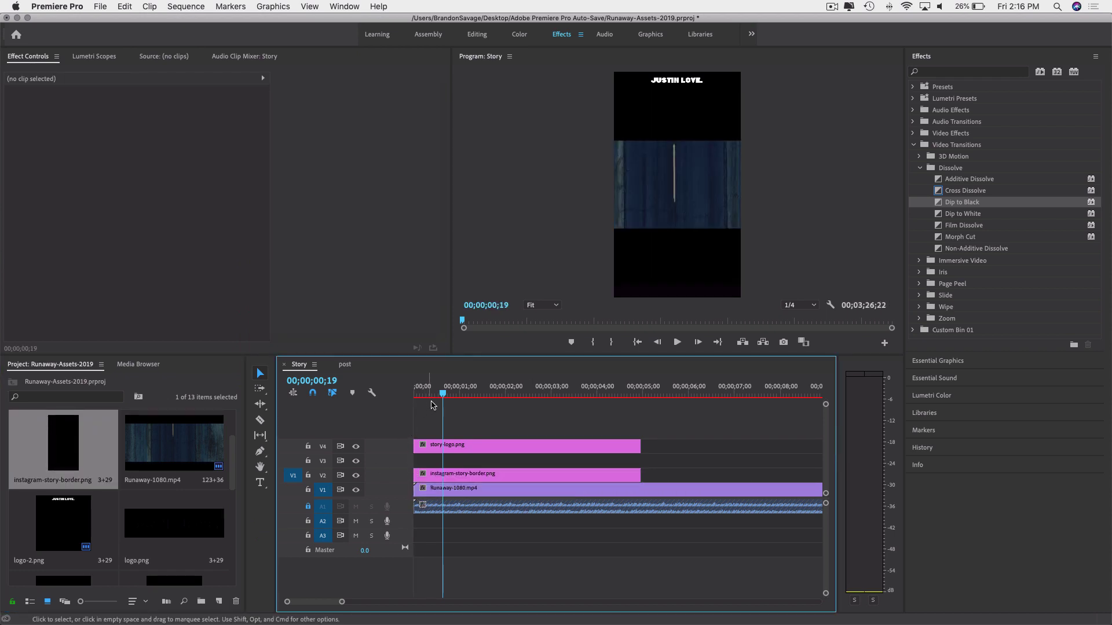
left_click_drag(451, 389, 399, 396)
Place the Comp 1 (Converted).mov title animation at the start of V3 in the Story sequence.
scroll(103, 507, "down", 5)
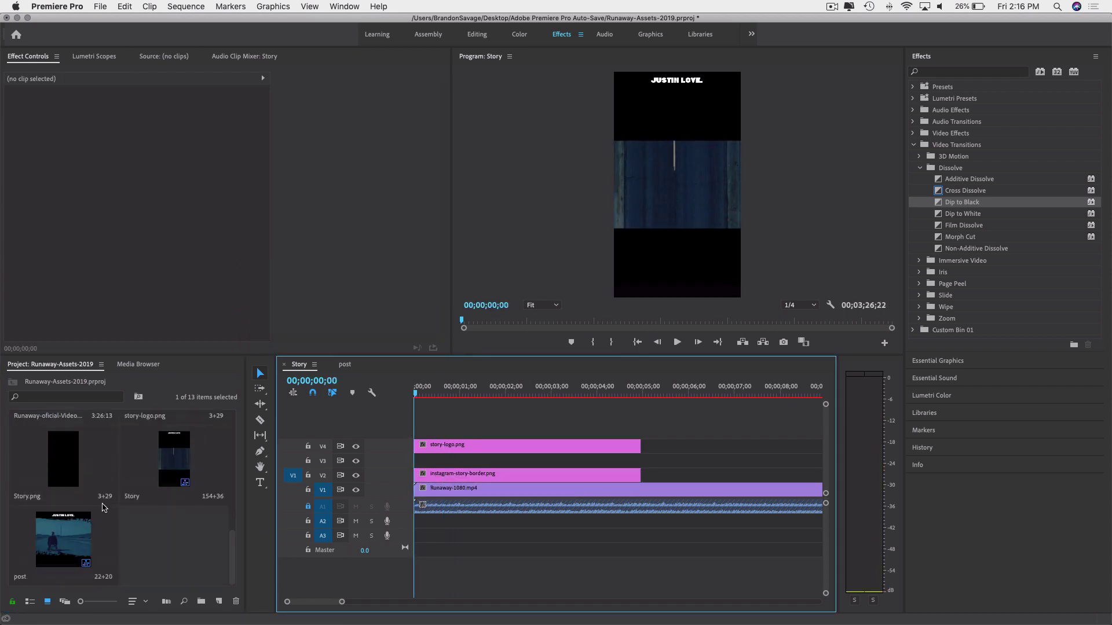
scroll(93, 498, "up", 5)
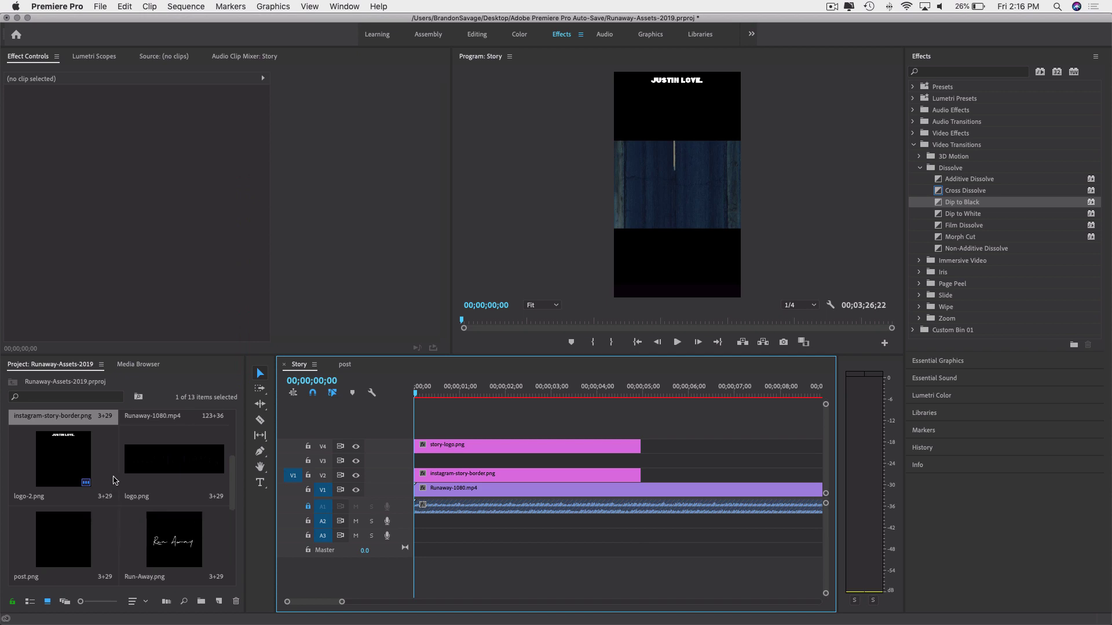
scroll(104, 486, "down", 4)
scroll(114, 480, "down", 2)
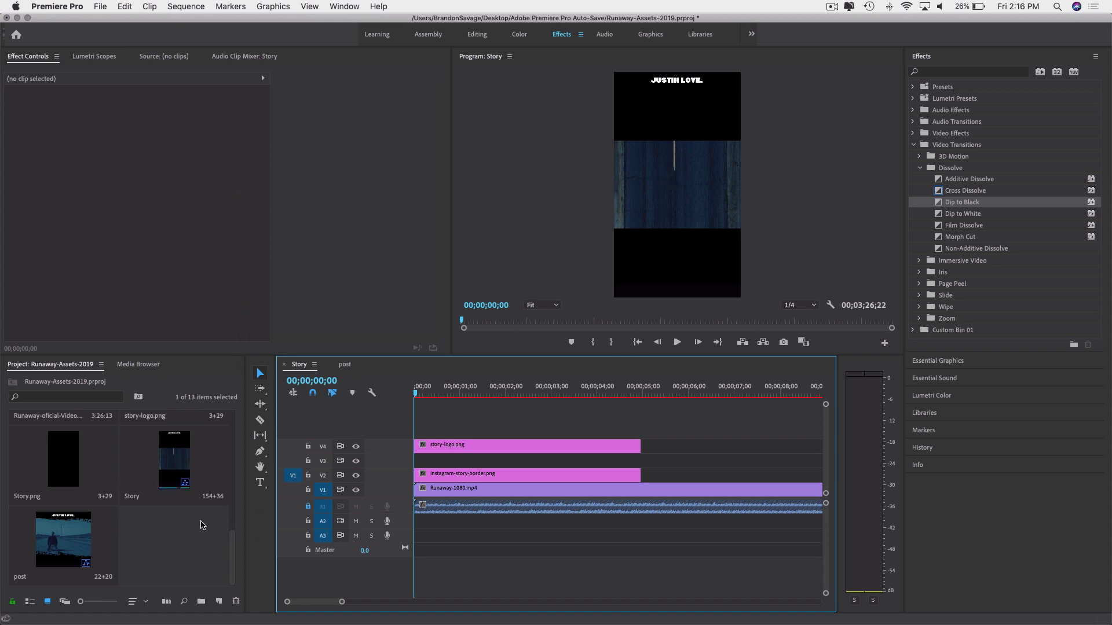
scroll(201, 525, "up", 8)
left_click(169, 455)
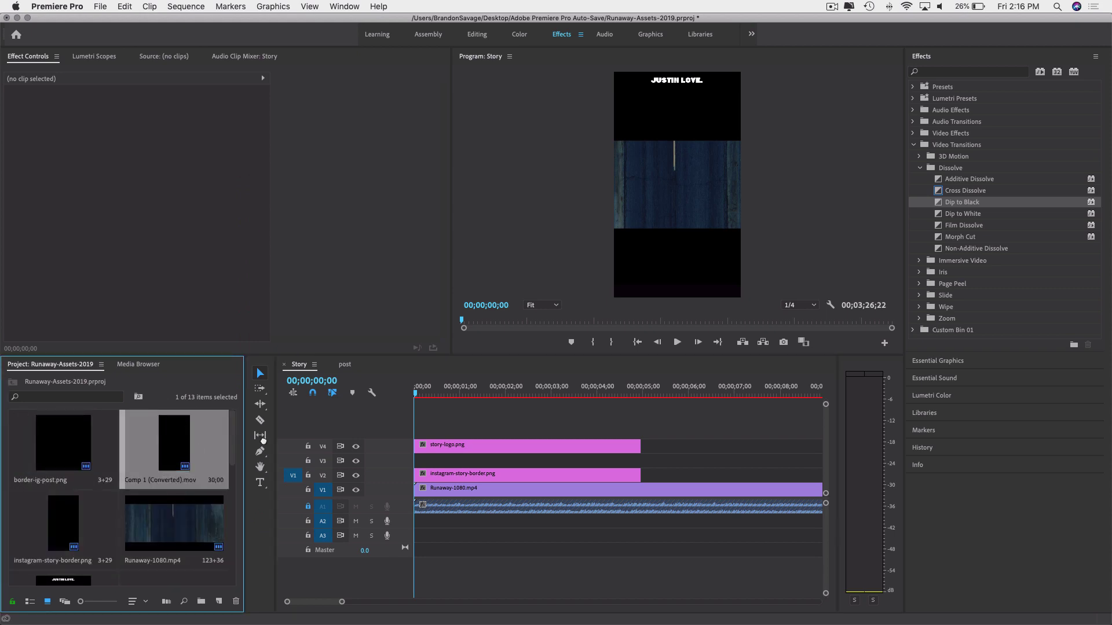
left_click_drag(264, 440, 422, 461)
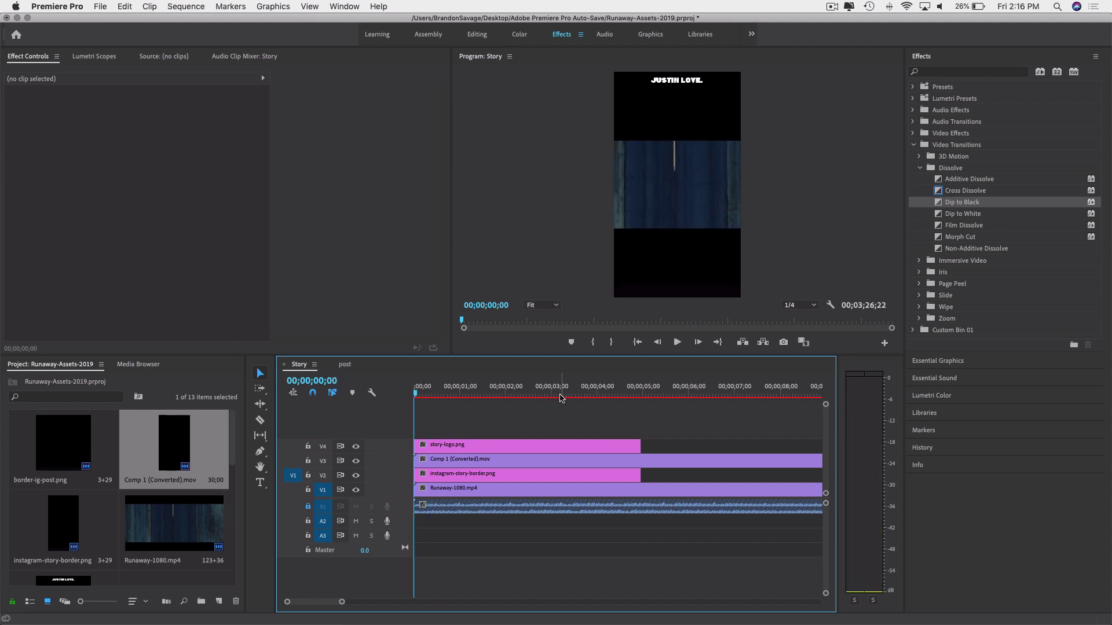
Scrub through the Story sequence's title animation and play the sequence from the beginning to review the layered layout.
left_click_drag(435, 395, 548, 400)
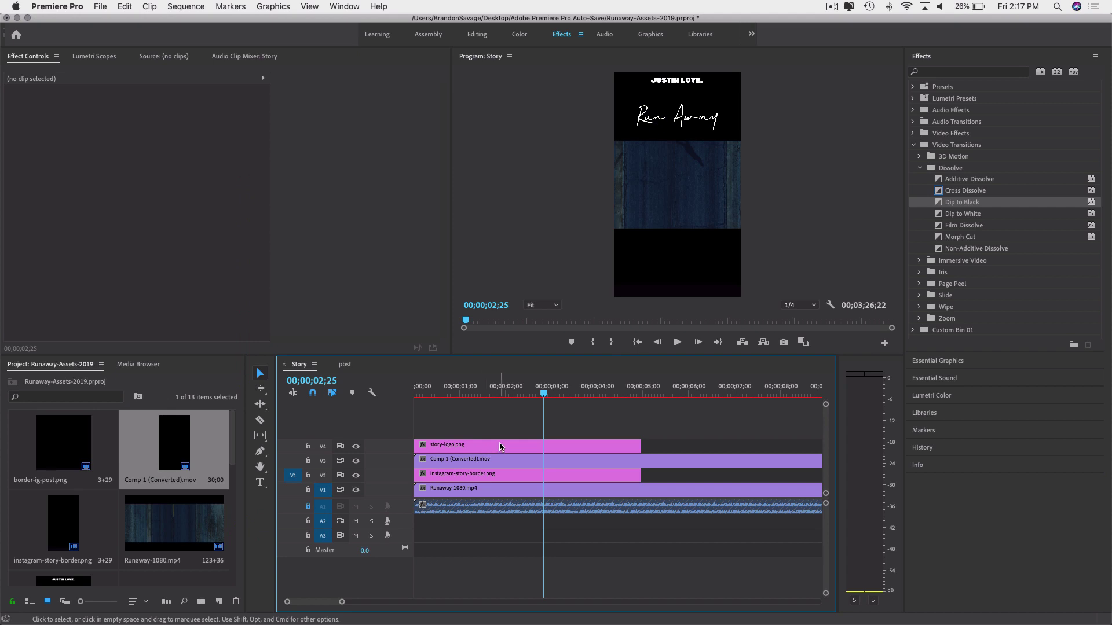
left_click(651, 197)
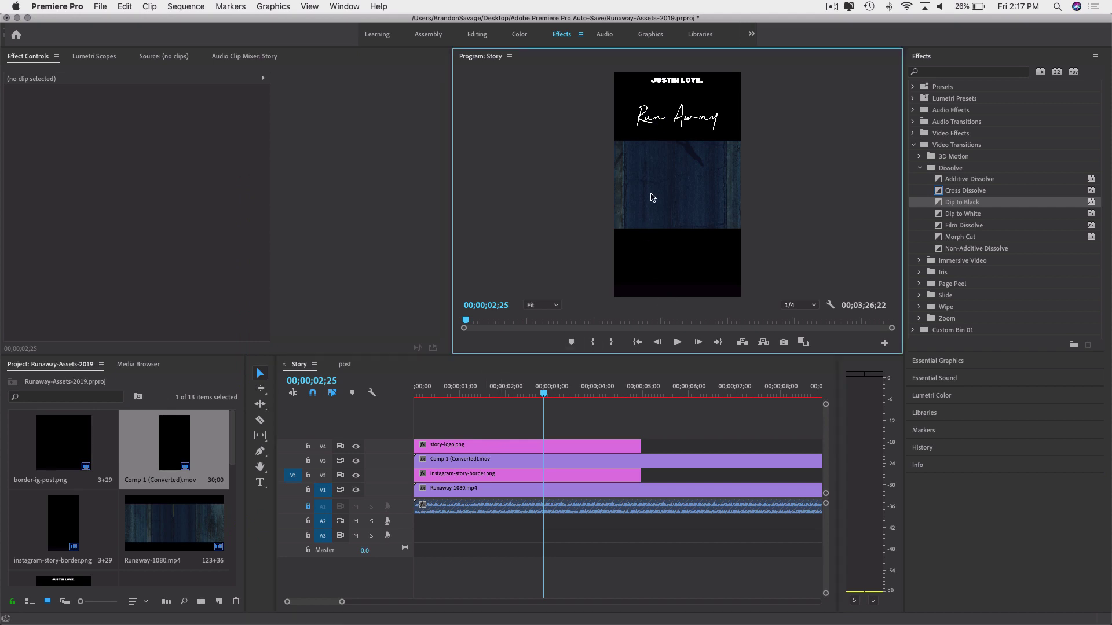
left_click(404, 404)
key("Home")
key("space")
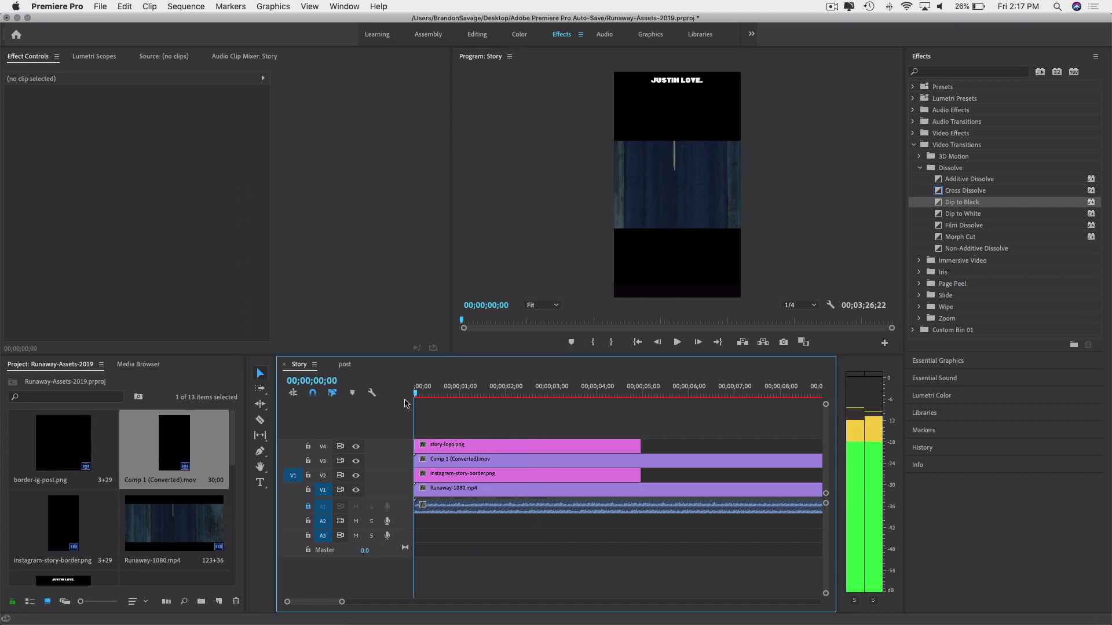
key("space")
Set the Comp 1 (Converted).mov title's vertical position to 2352 and scale the Runaway-1080.mp4 clip on V1 to 233.
left_click(475, 459)
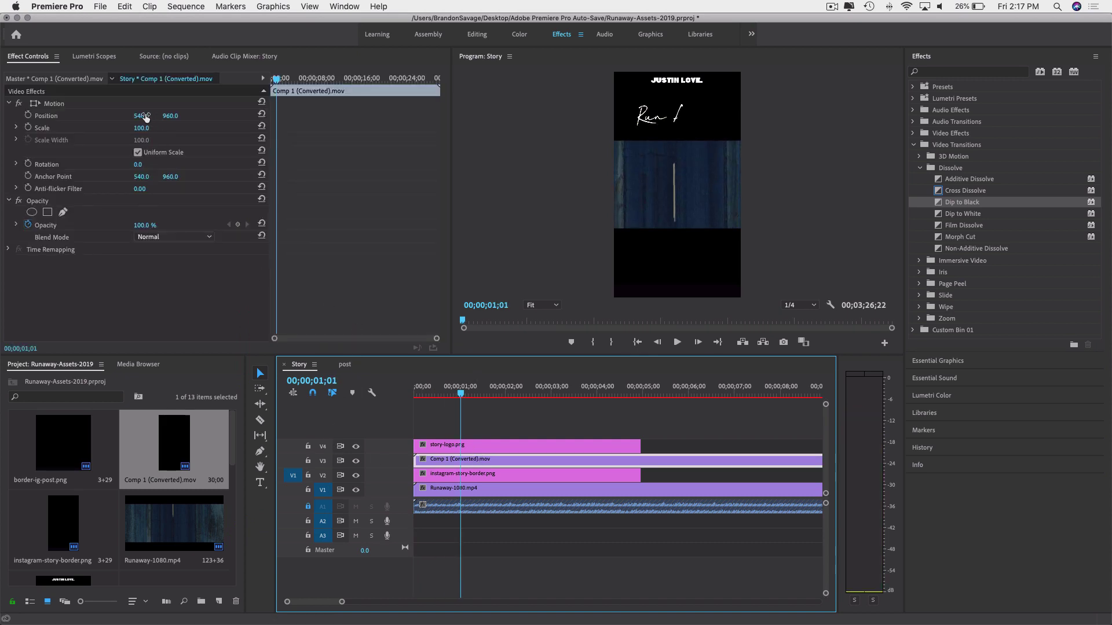
left_click_drag(164, 116, 329, 116)
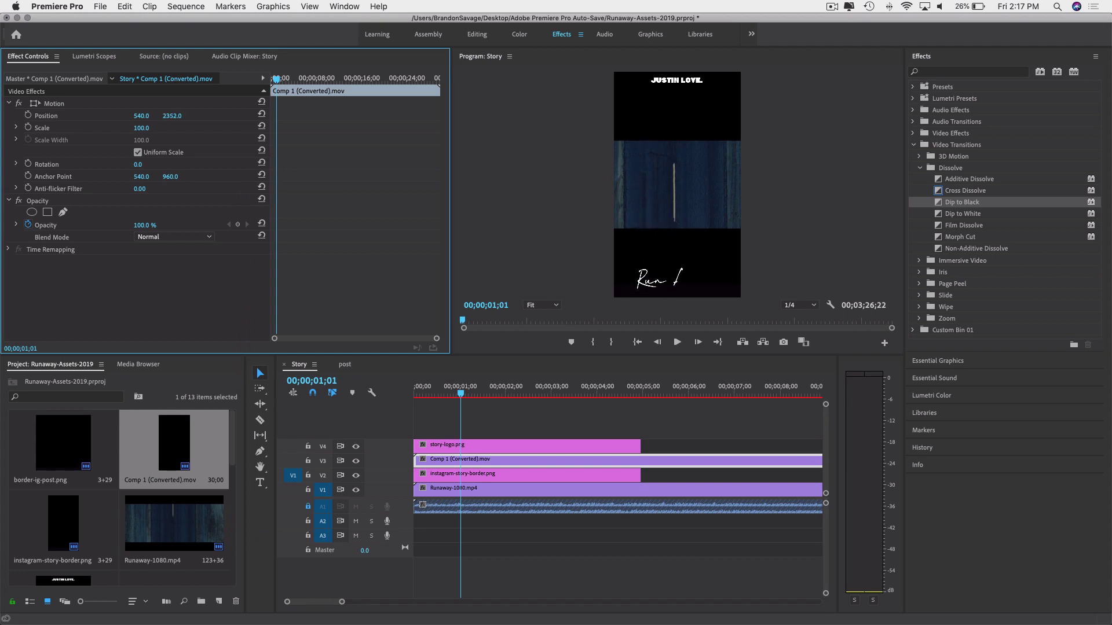
left_click(464, 492)
left_click_drag(142, 128, 218, 128)
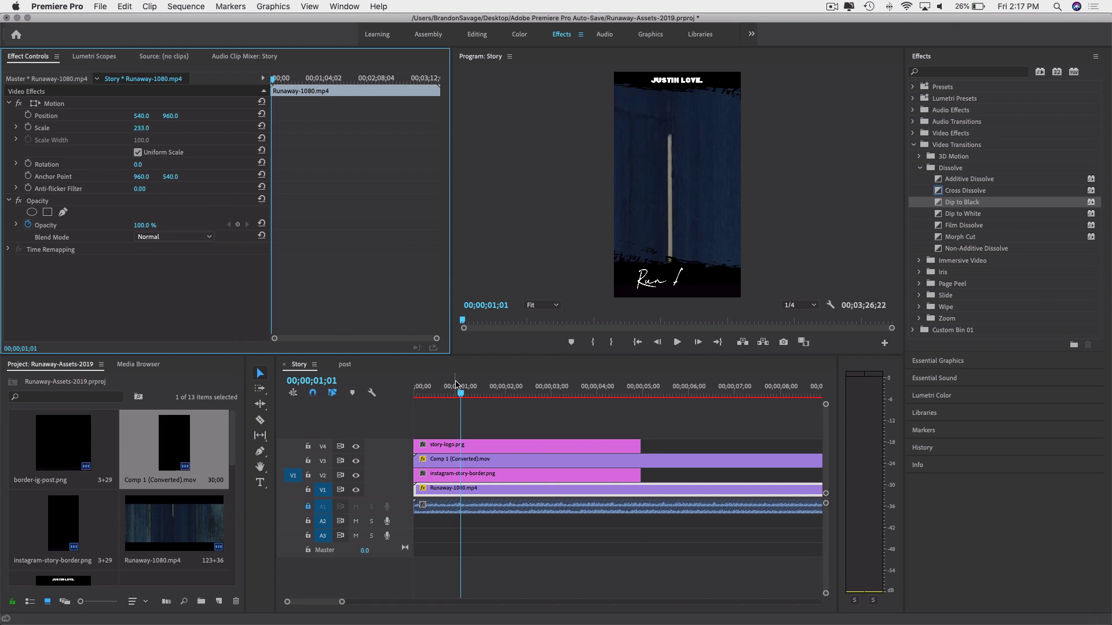
Scrub and play the first second of the Story sequence to check the enlarged video, border and repositioned title.
left_click_drag(460, 388, 398, 392)
key("=")
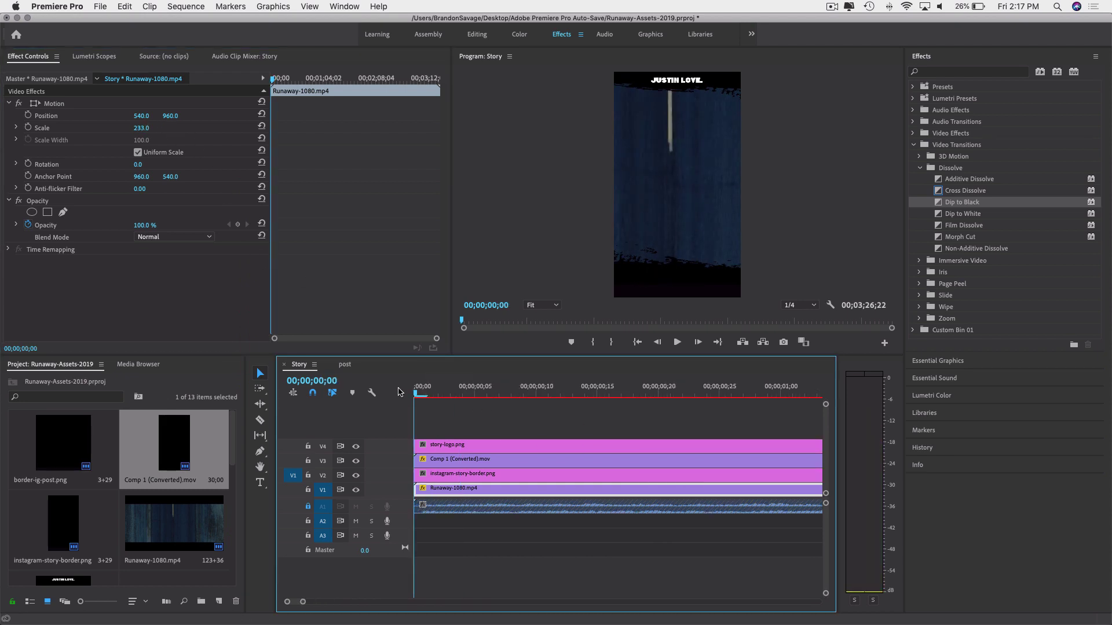
left_click(731, 392)
left_click_drag(731, 392, 667, 392)
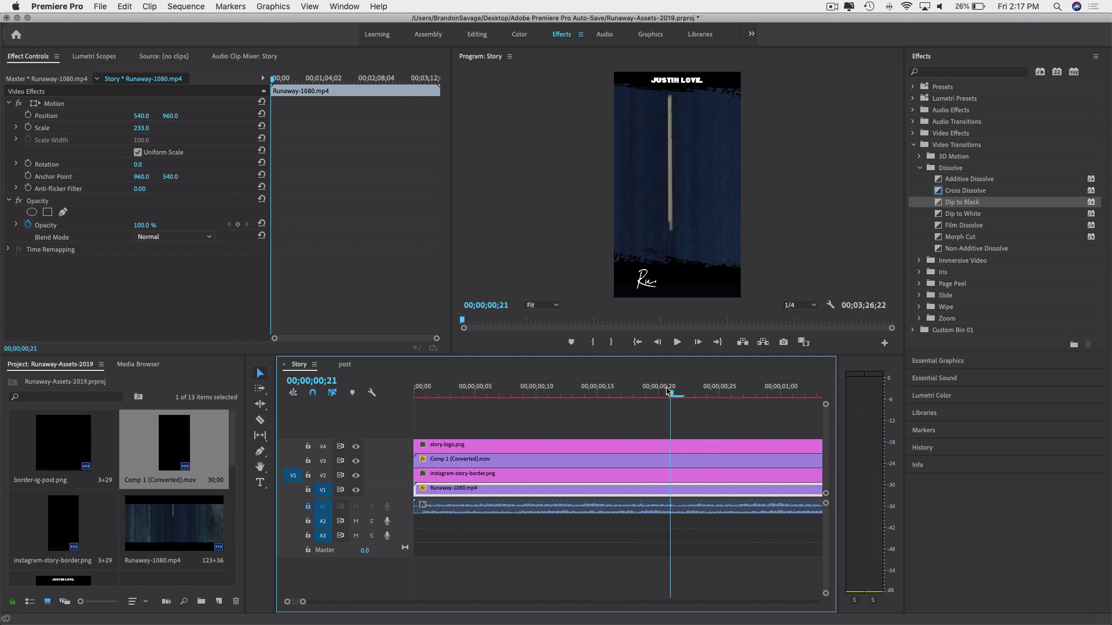
key("minus")
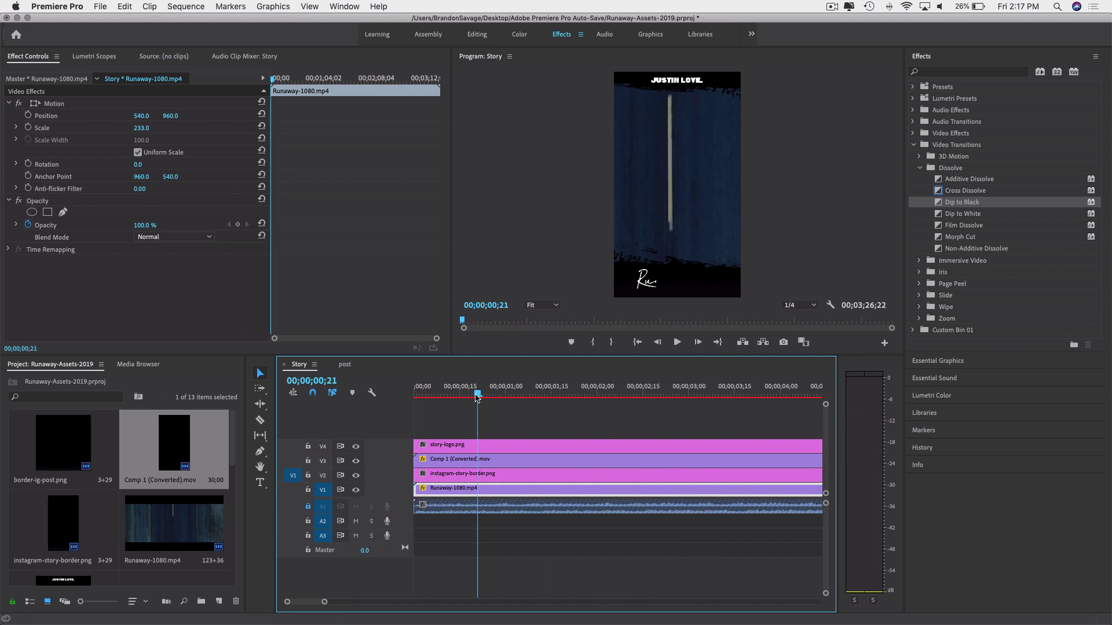
mouse_move(477, 392)
left_mouse_down()
mouse_move(465, 392)
mouse_move(516, 391)
mouse_move(437, 391)
mouse_move(482, 392)
left_mouse_up()
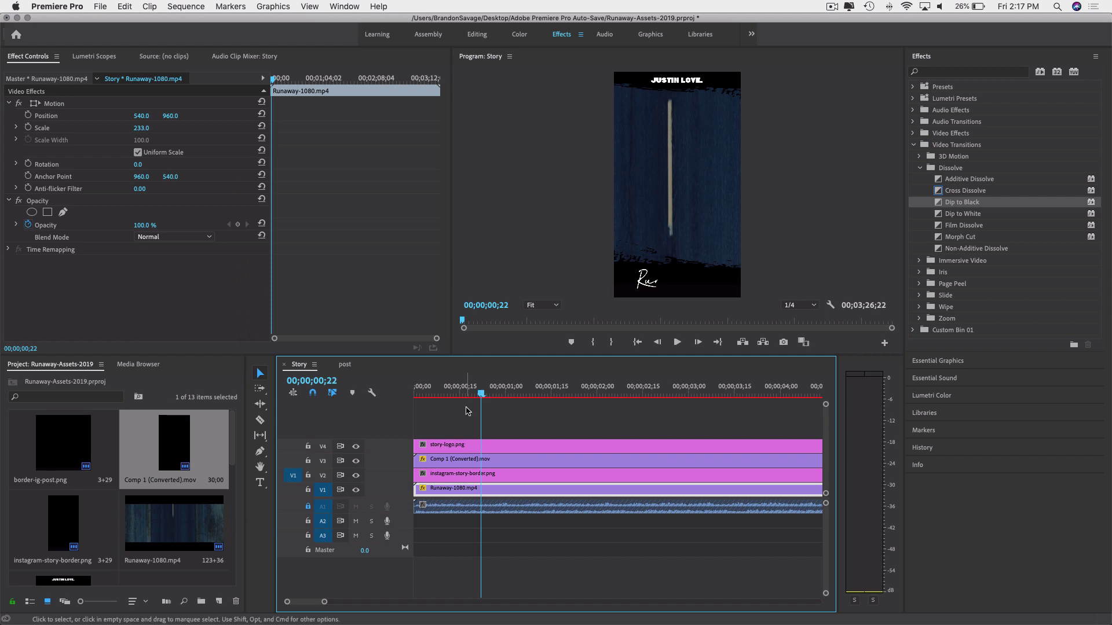
mouse_move(481, 392)
left_mouse_down()
mouse_move(452, 392)
mouse_move(703, 393)
mouse_move(452, 394)
mouse_move(463, 394)
left_mouse_up()
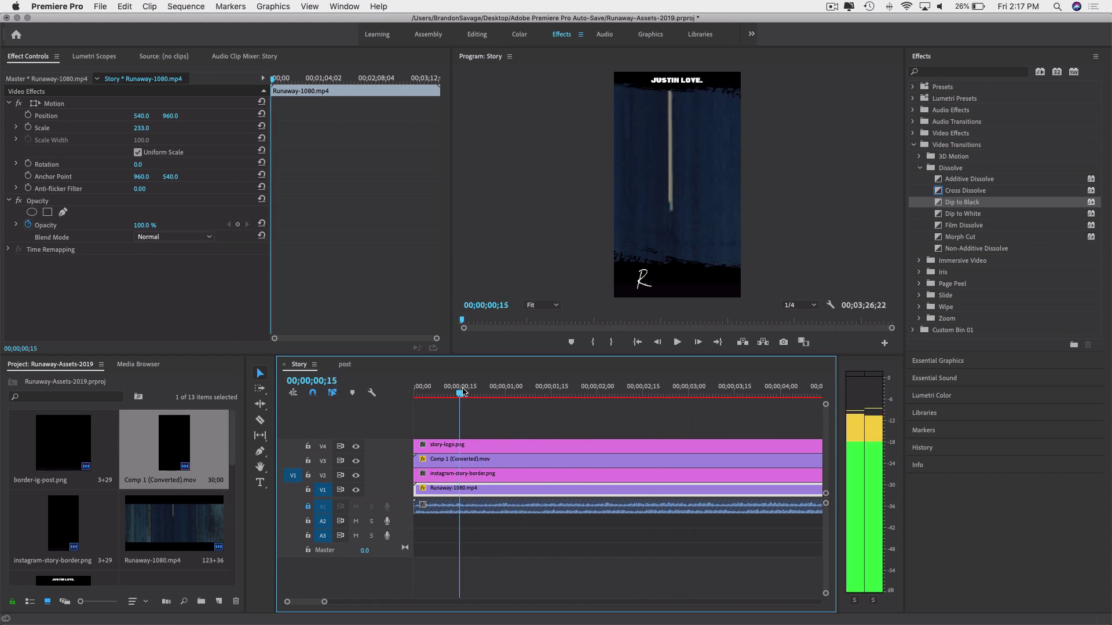
Mark the Story sequence's Out point at 00;00;00;15 and play the marked range.
key("=")
key("=")
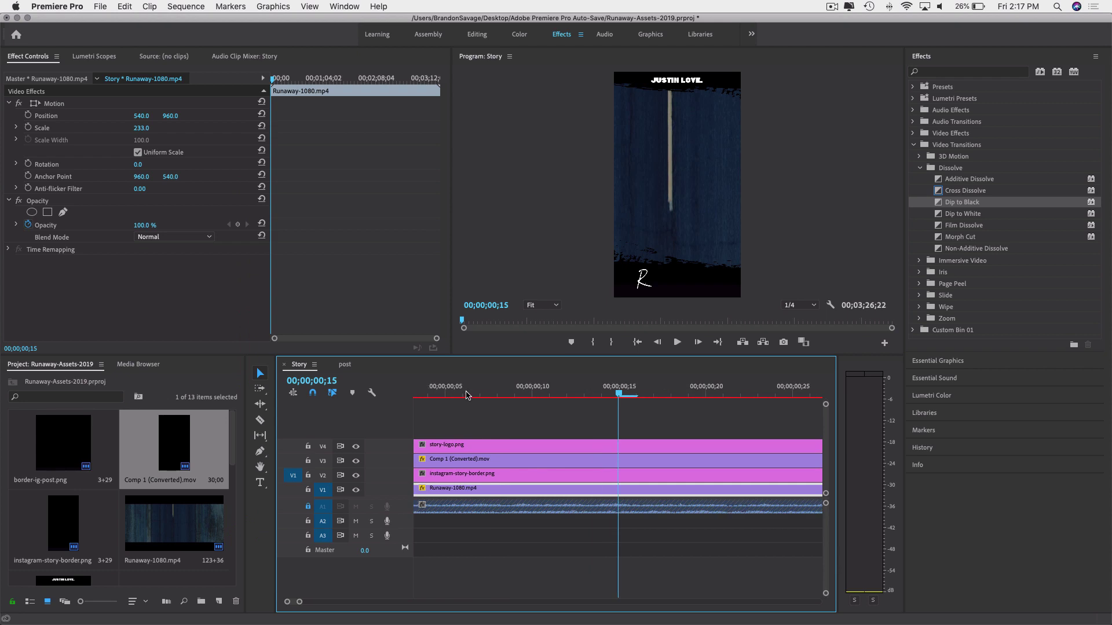
key("o")
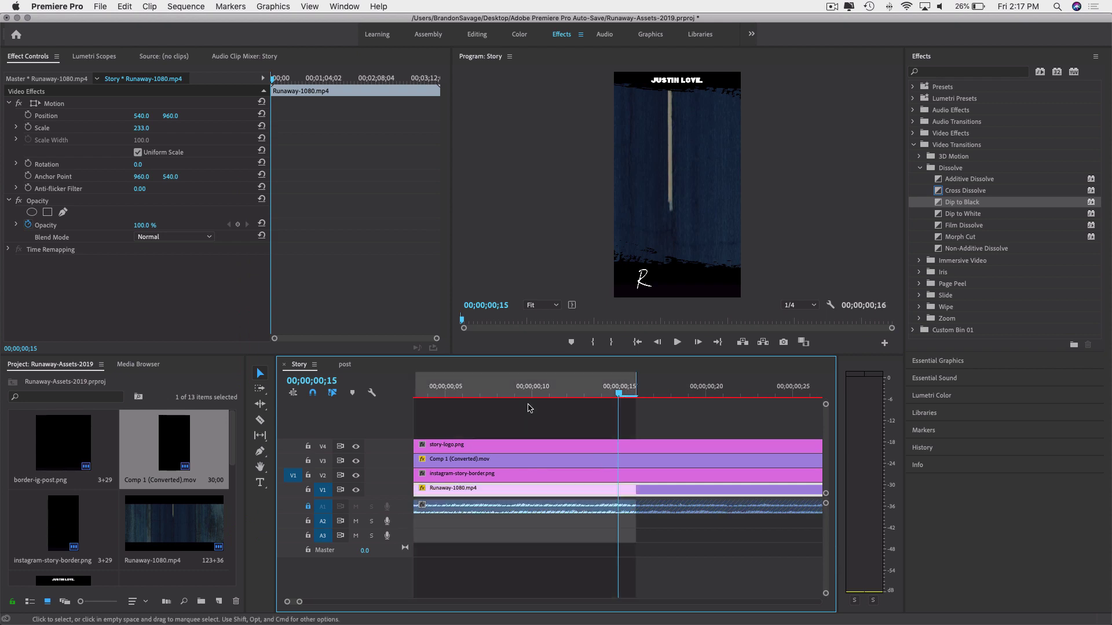
key("ctrl+shift+space")
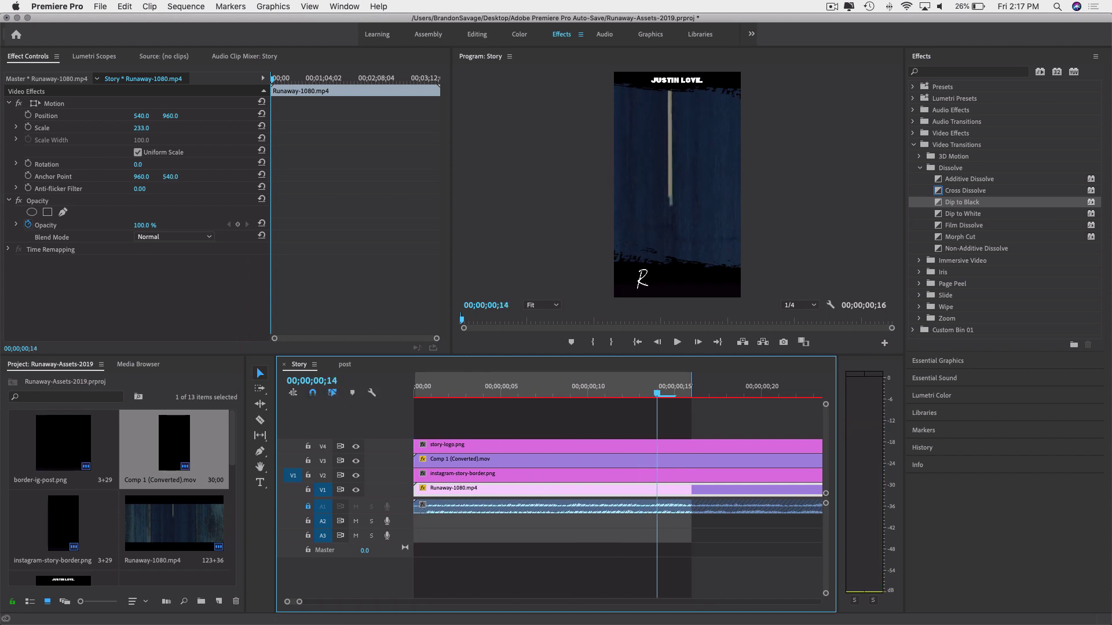
Move the playhead to 00;00;15;14 and mark the Story sequence's Out point there.
left_click(323, 380)
scroll(327, 393, "right", 3)
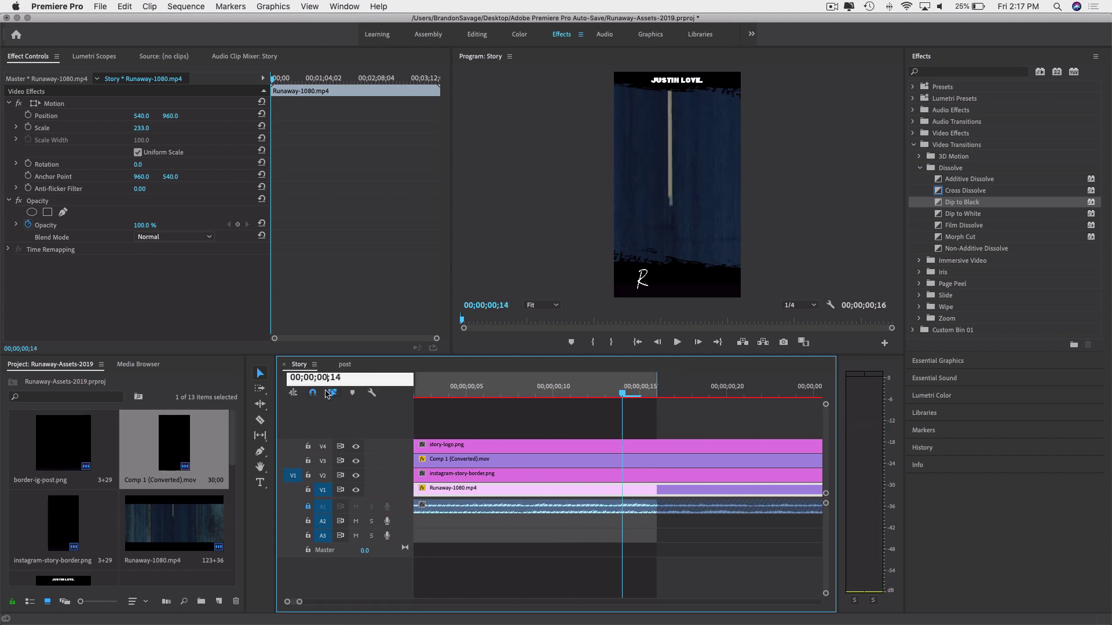
key("BackSpace")
key("BackSpace")
key("BackSpace")
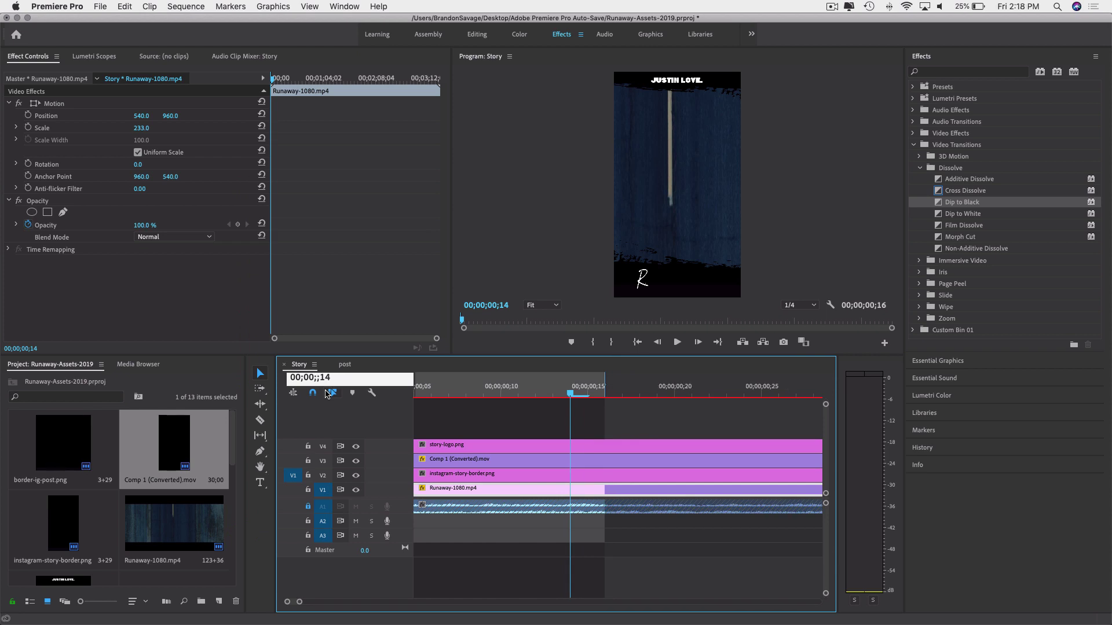
type("15")
key("Return")
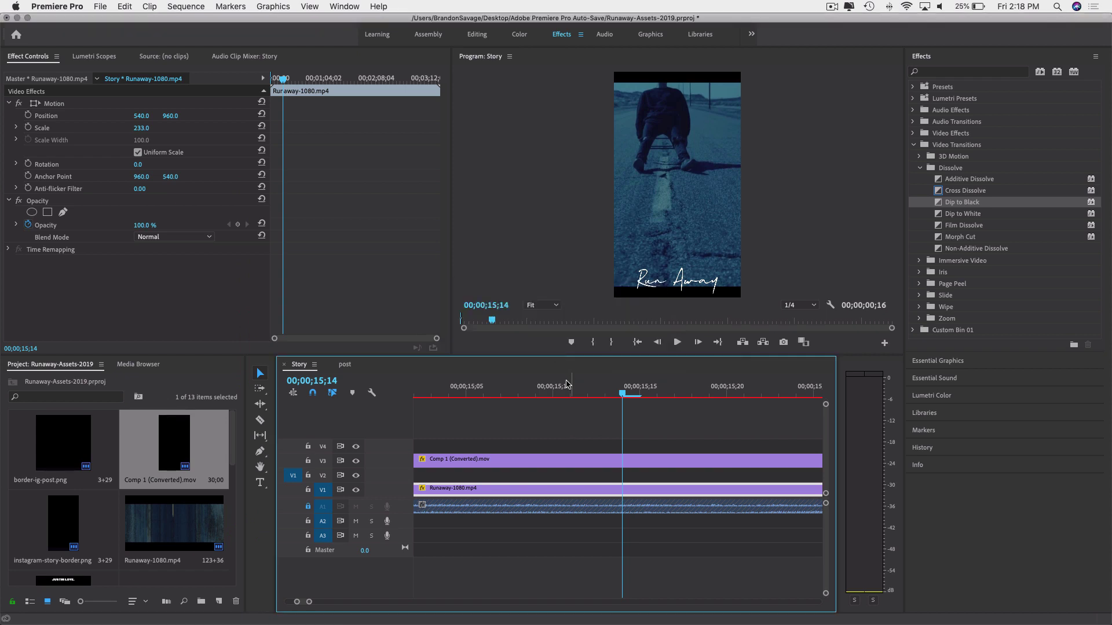
key("o")
scroll(566, 384, "right", 2)
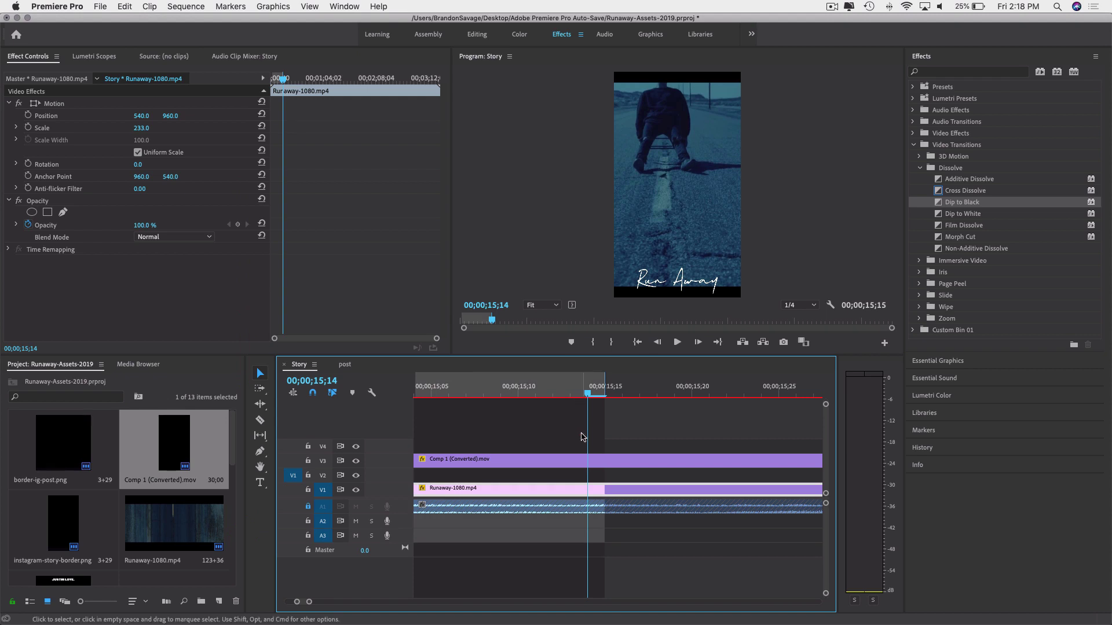
Extend instagram-story-border.png on V2 and story-logo.png on V4 to the Out point at 00;00;15;14.
key("minus")
key("minus")
key("minus")
key("minus")
key("minus")
key("minus")
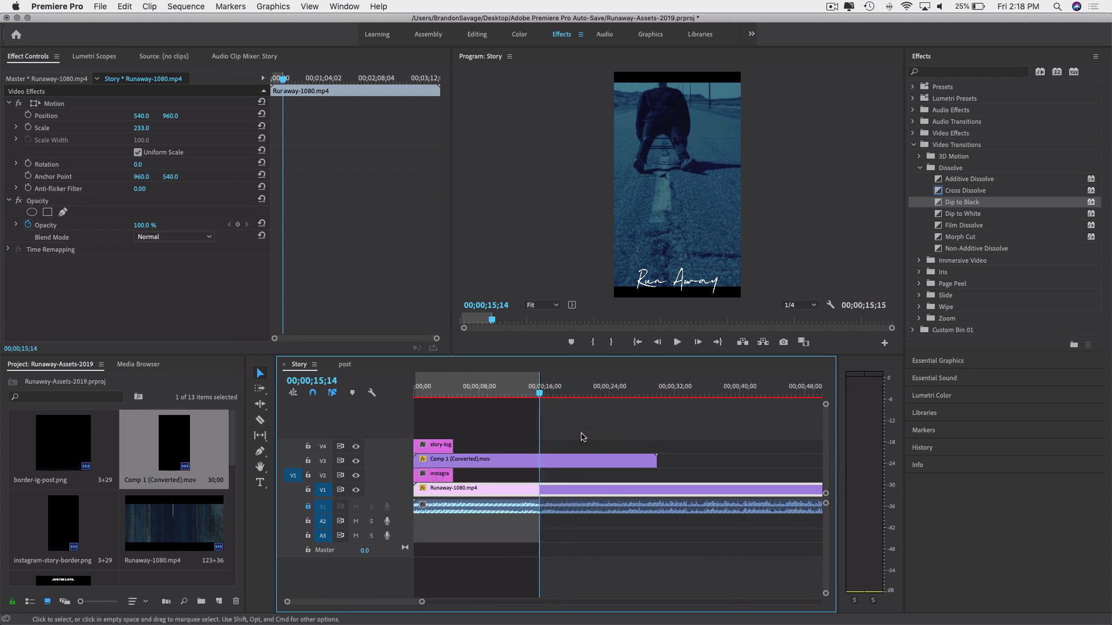
left_click_drag(453, 475, 539, 475)
left_click_drag(457, 446, 539, 446)
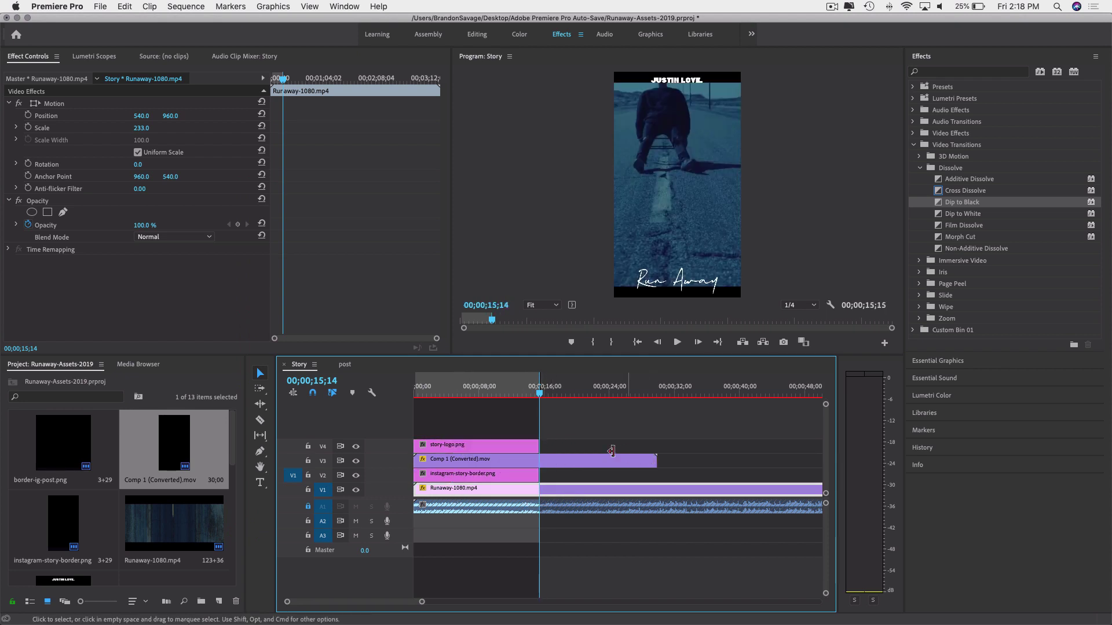
Extend the border and logo clips slightly past the Out point and return the playhead to the sequence start.
scroll(561, 481, "right", 1)
scroll(561, 481, "right", 1)
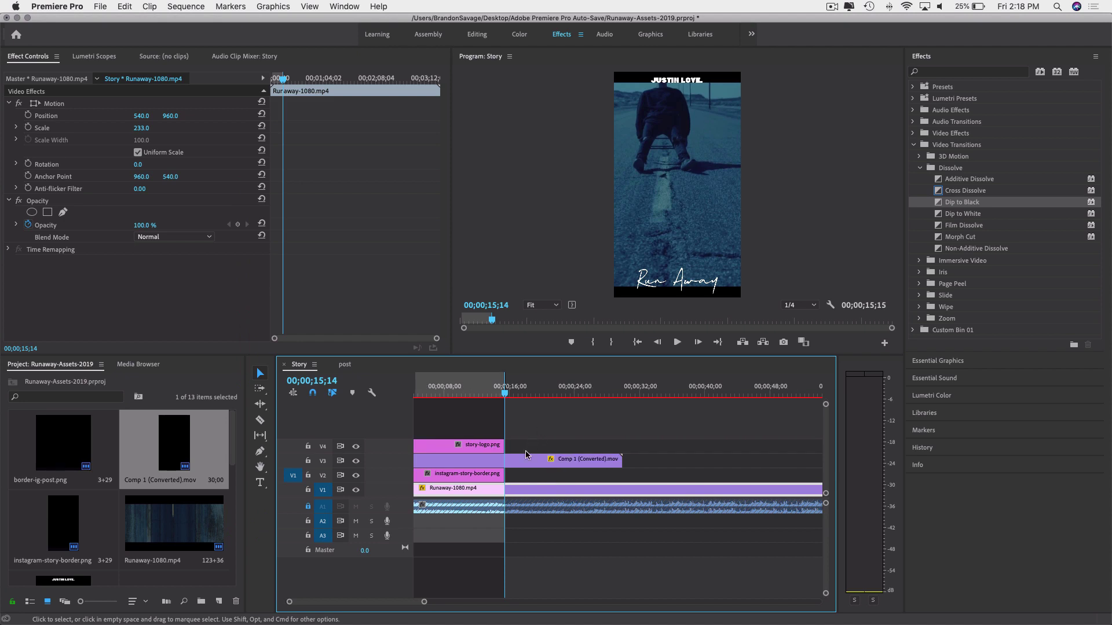
scroll(513, 459, "left", 2)
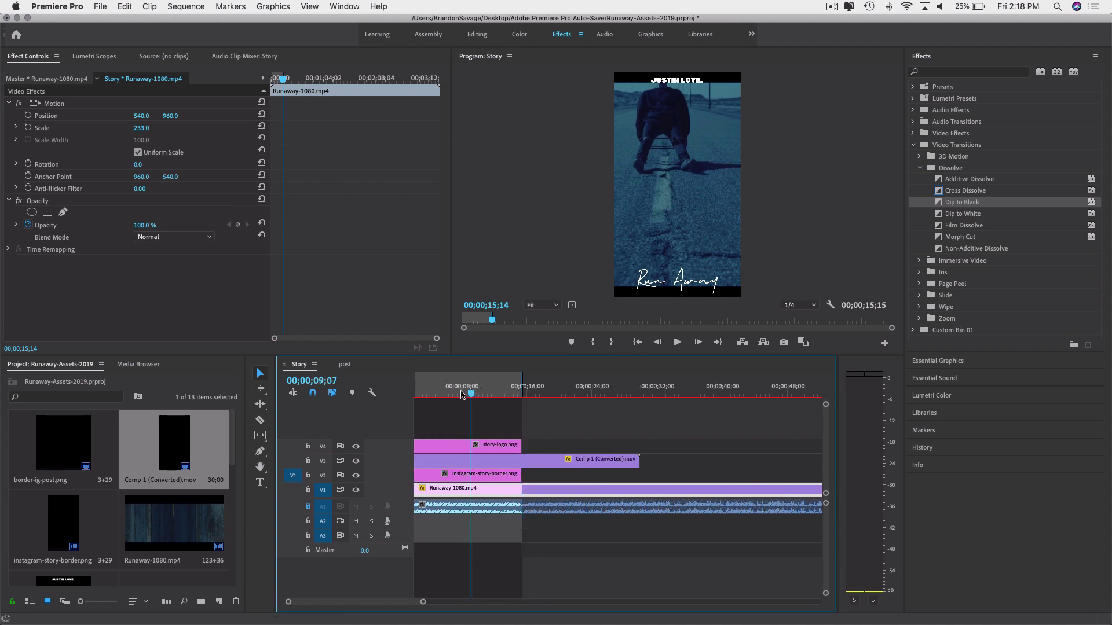
left_click_drag(468, 391, 377, 405)
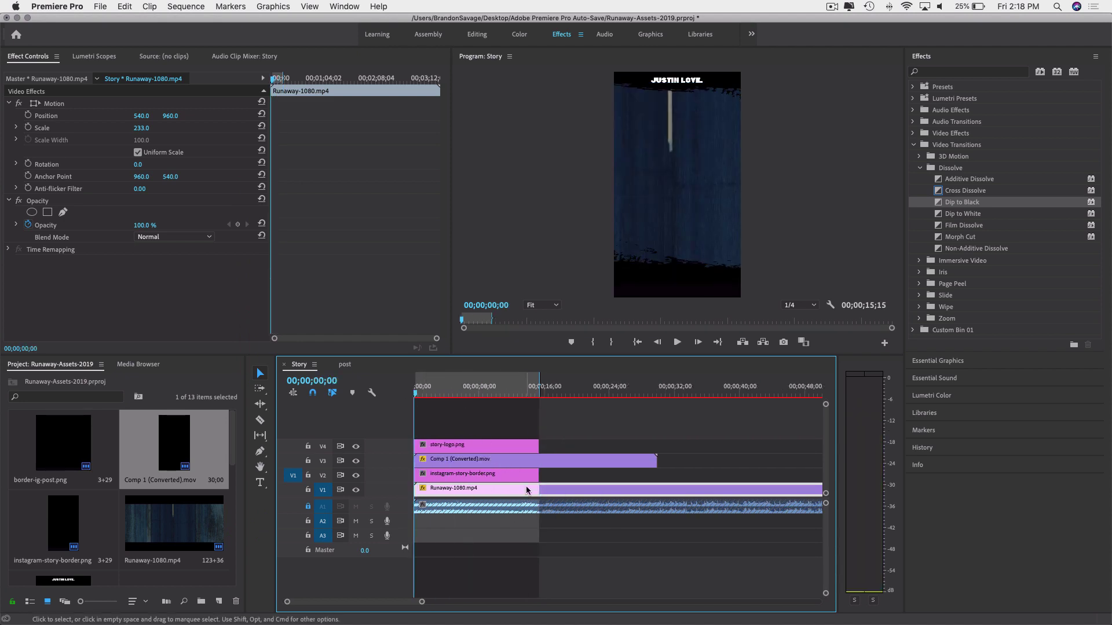
left_click_drag(533, 474, 563, 446)
left_click(452, 391)
left_click_drag(503, 398, 359, 512)
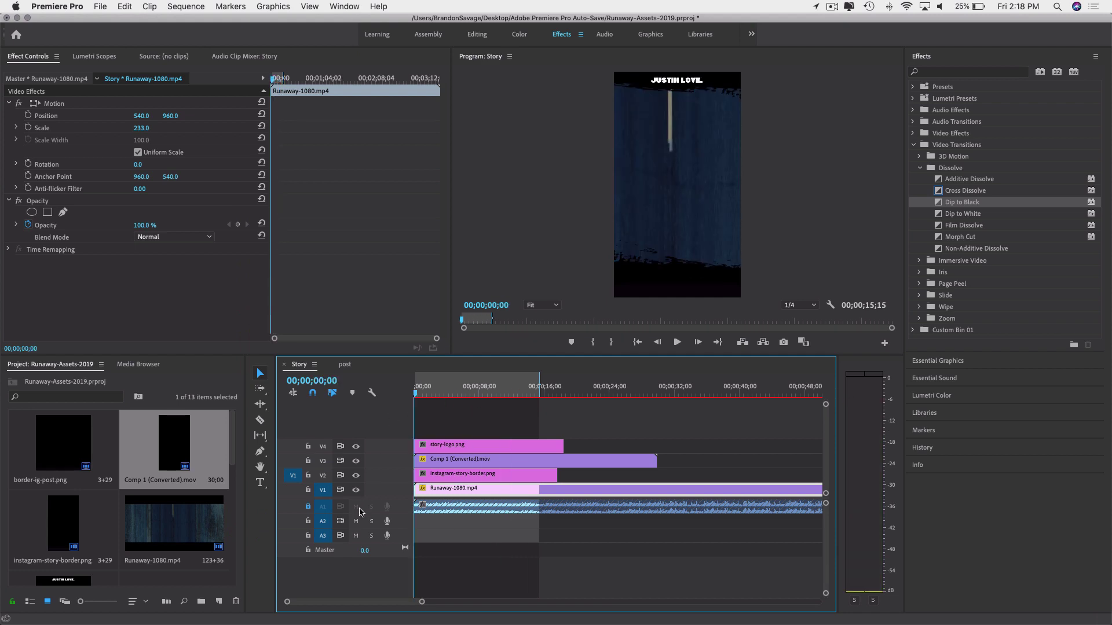
Unlock audio track A1 and play the Story sequence from the start to check the section up to the Out point.
left_click(308, 507)
key("space")
key("space")
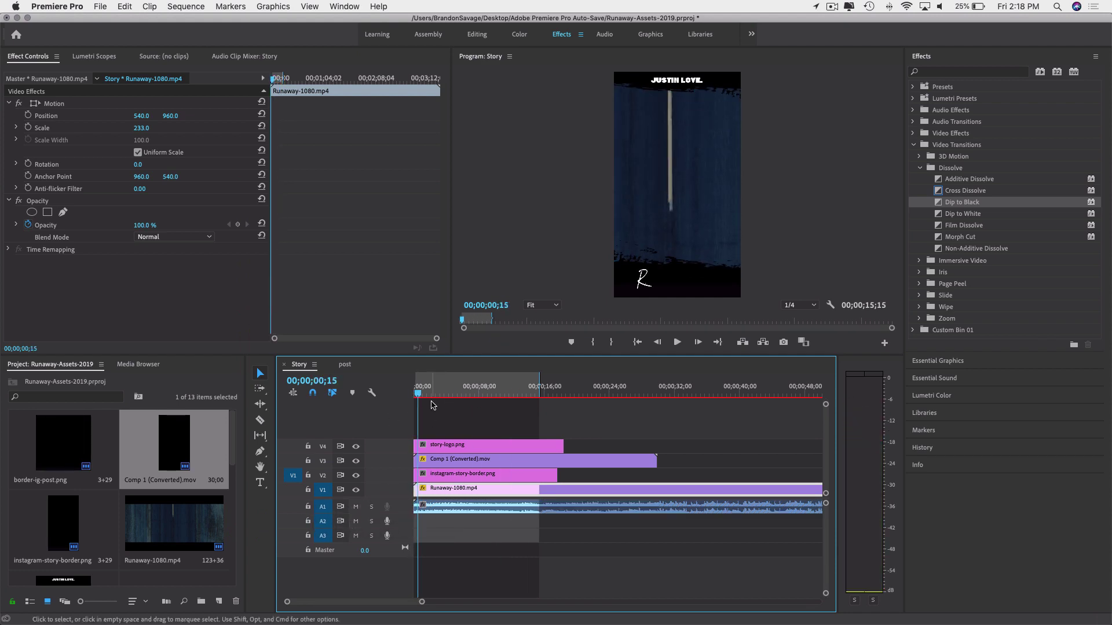
key("space")
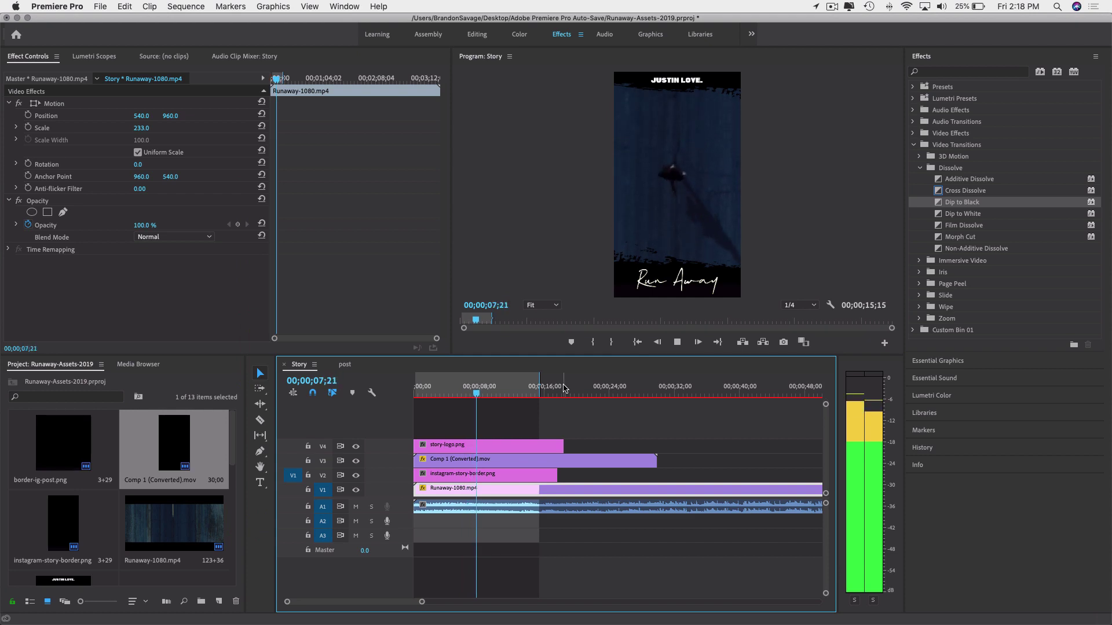
key("Home")
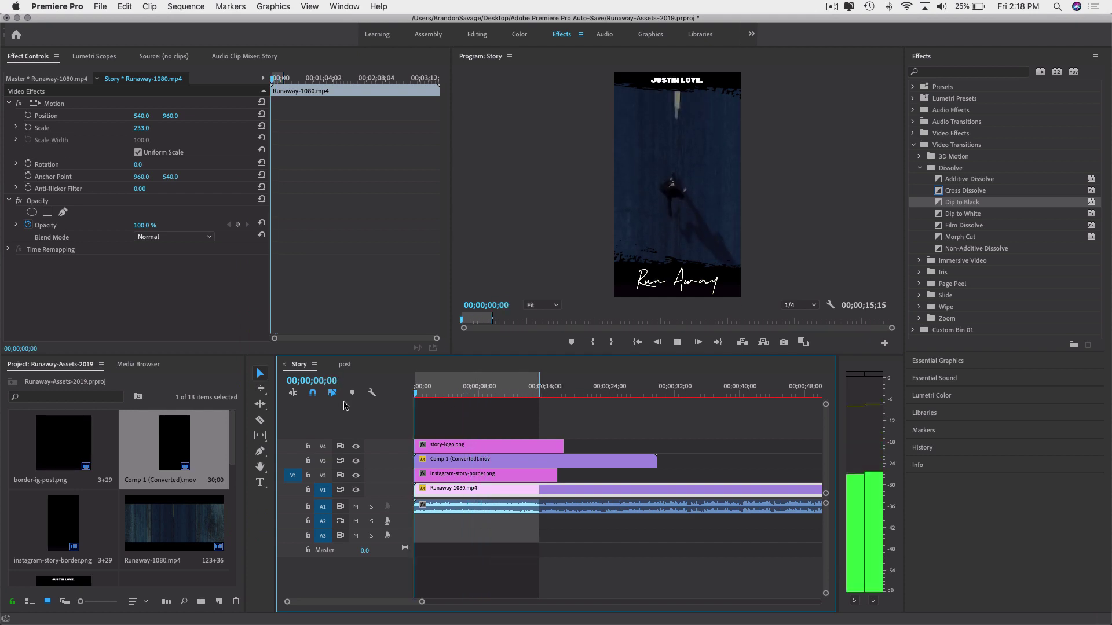
key("space")
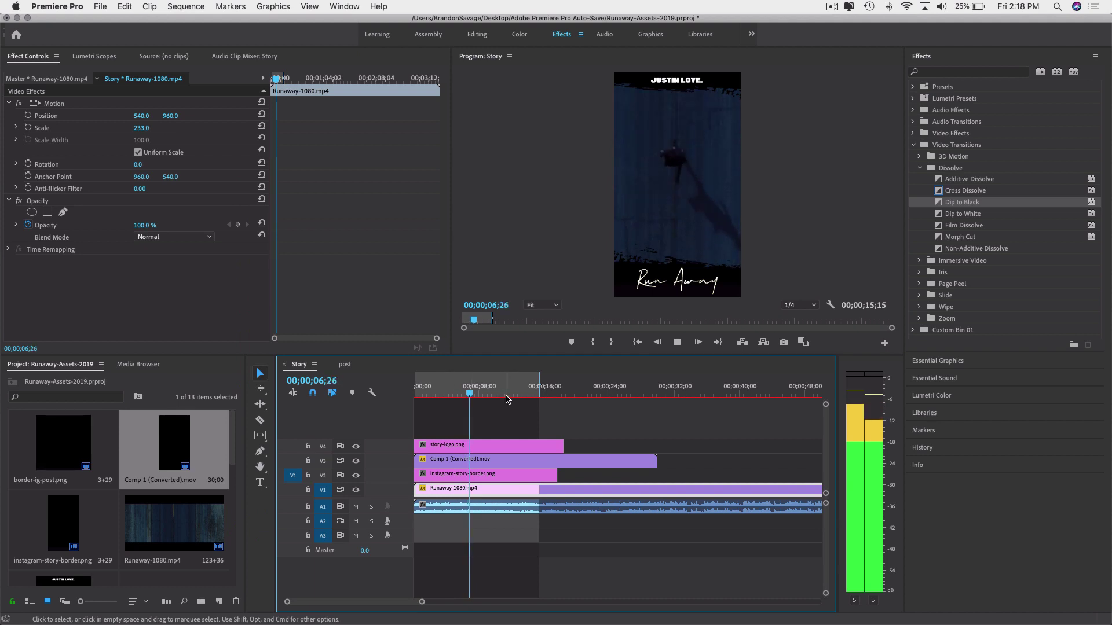
key("space")
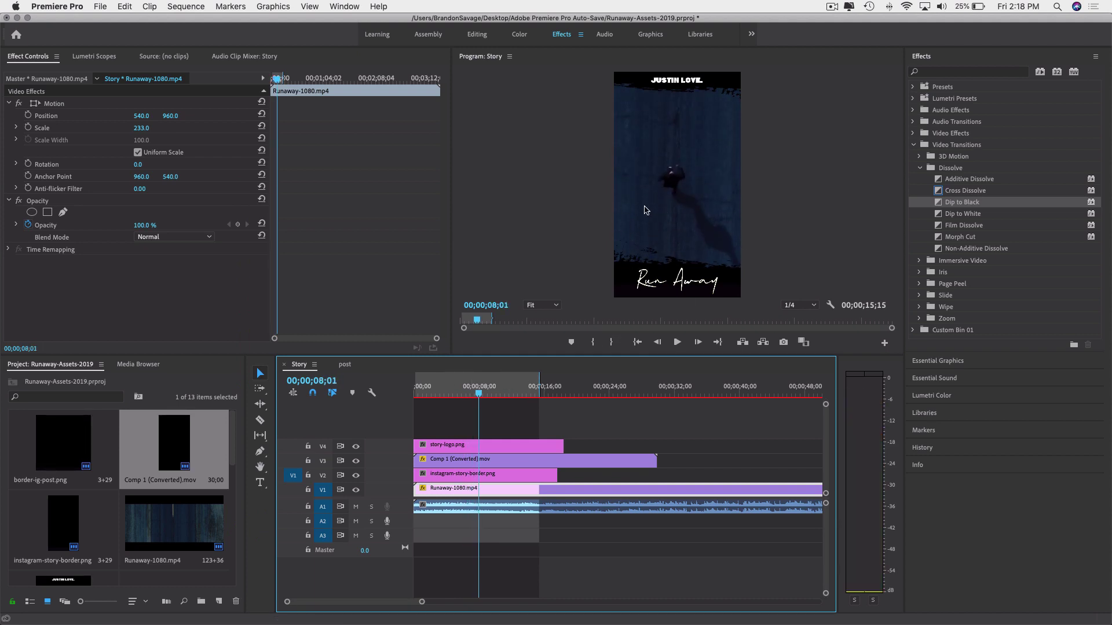
key("space")
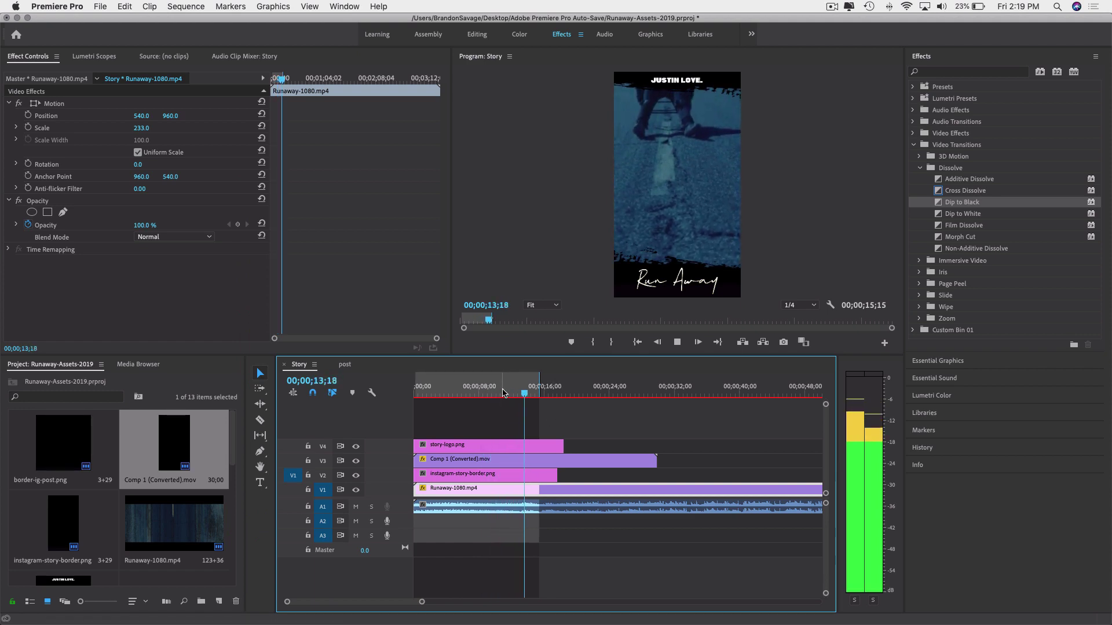
key("space")
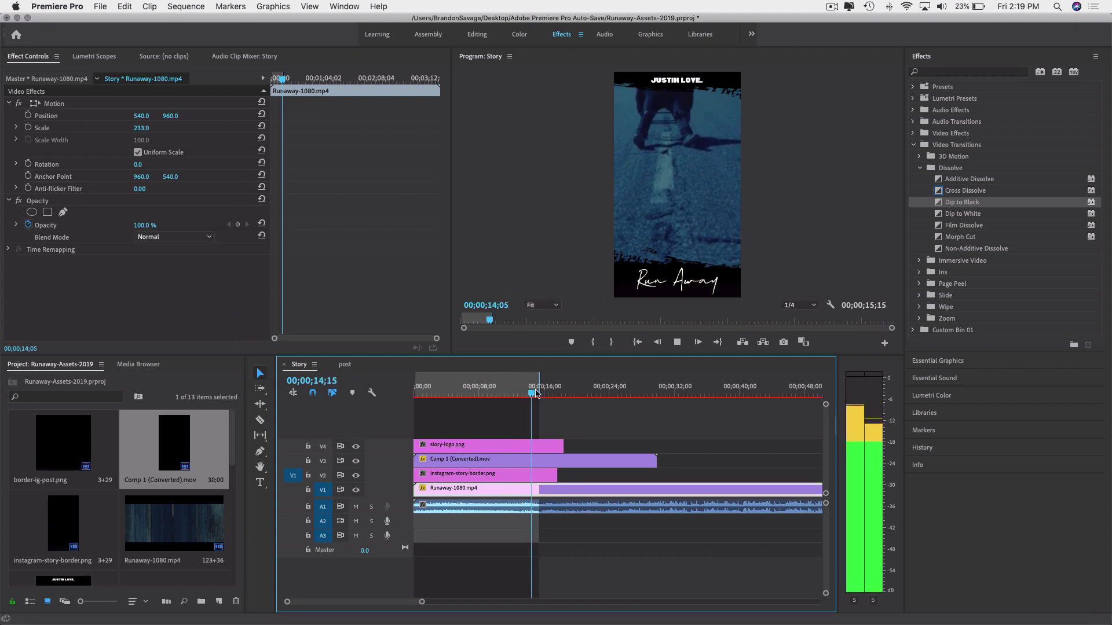
left_click(549, 393)
left_click_drag(551, 393, 523, 393)
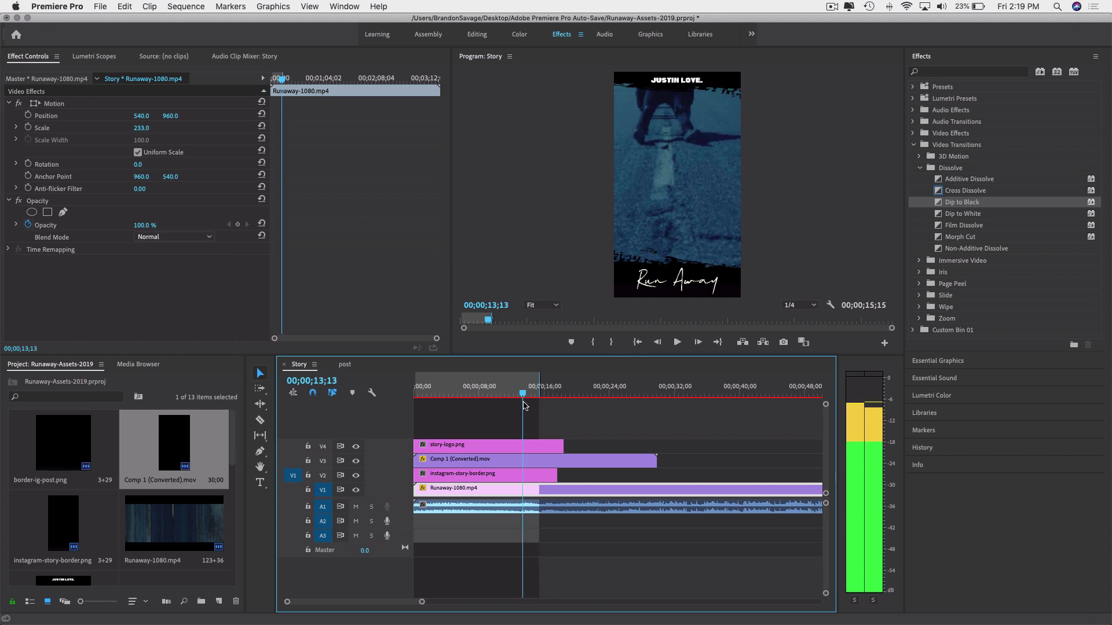
Link the Runaway-1080.mp4 video on V1 with its audio on A1.
left_click_drag(419, 488, 533, 492)
left_click(540, 507)
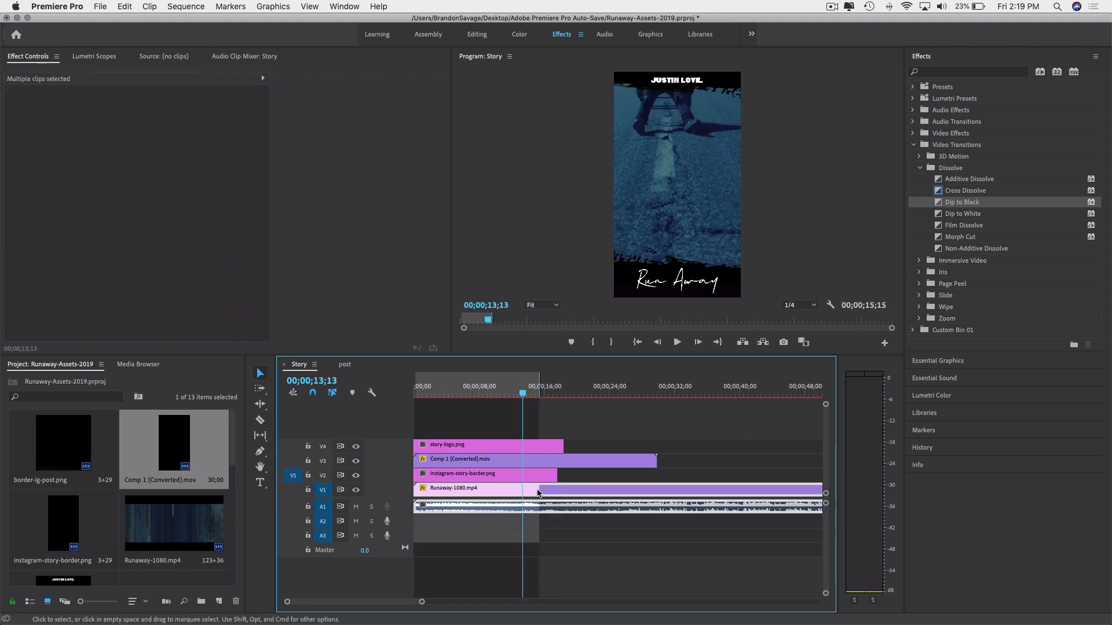
right_click(539, 507)
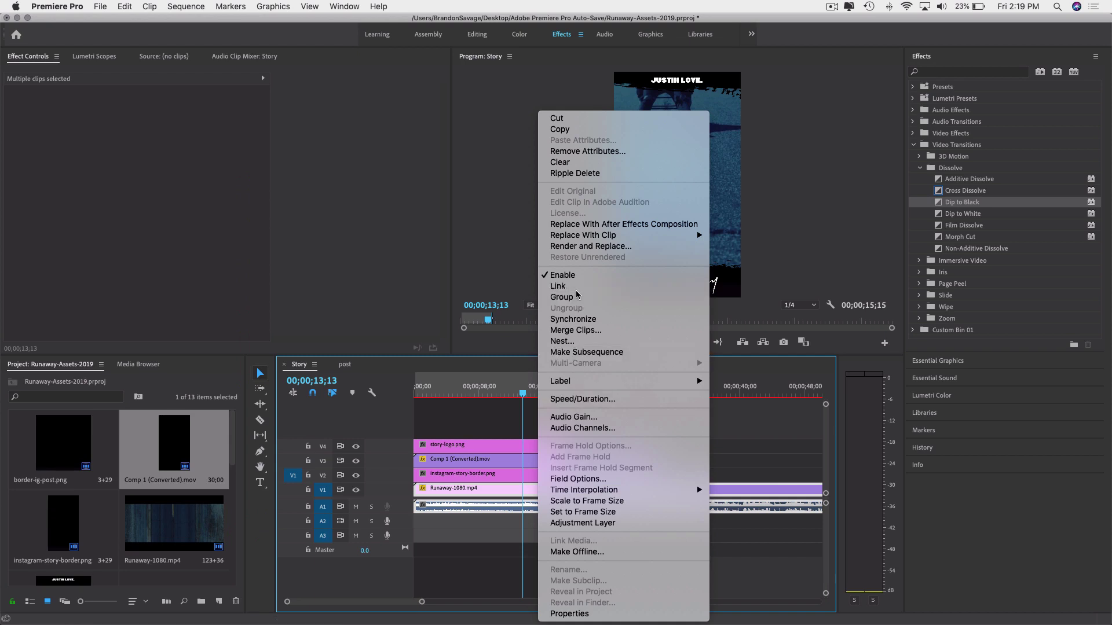
left_click(558, 286)
Trim off the opening of the linked Runaway-1080.mp4 clip and move the remainder back to the sequence start.
left_click_drag(415, 489, 596, 489)
left_click_drag(660, 490, 471, 495)
Play the Story sequence from the beginning to review the new footage, and mute audio track A1.
left_click_drag(426, 391, 374, 393)
key("space")
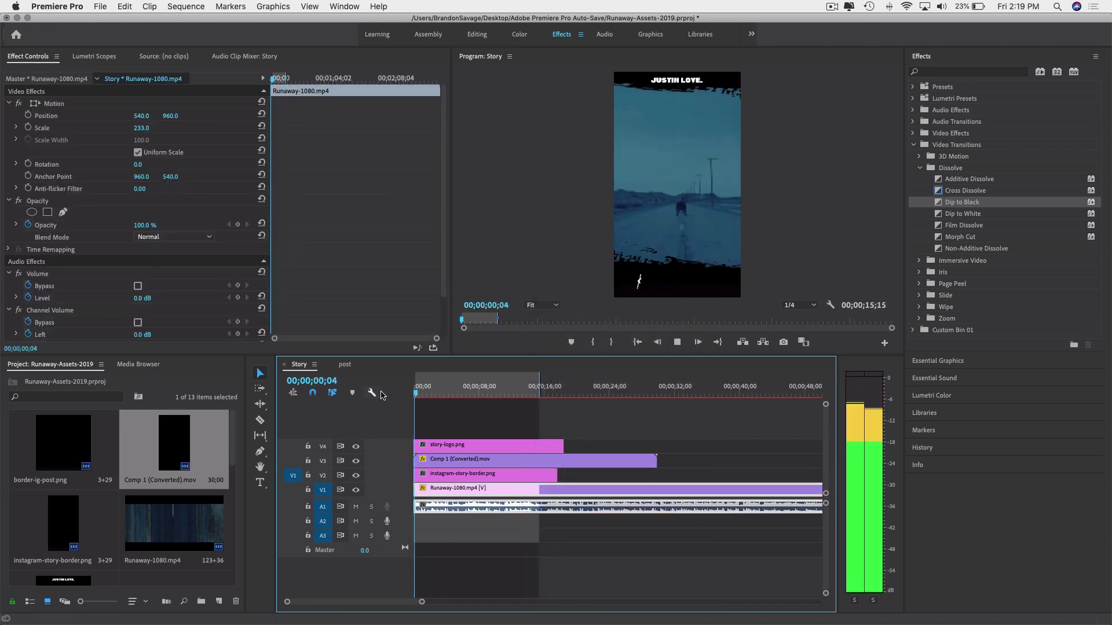
key("space")
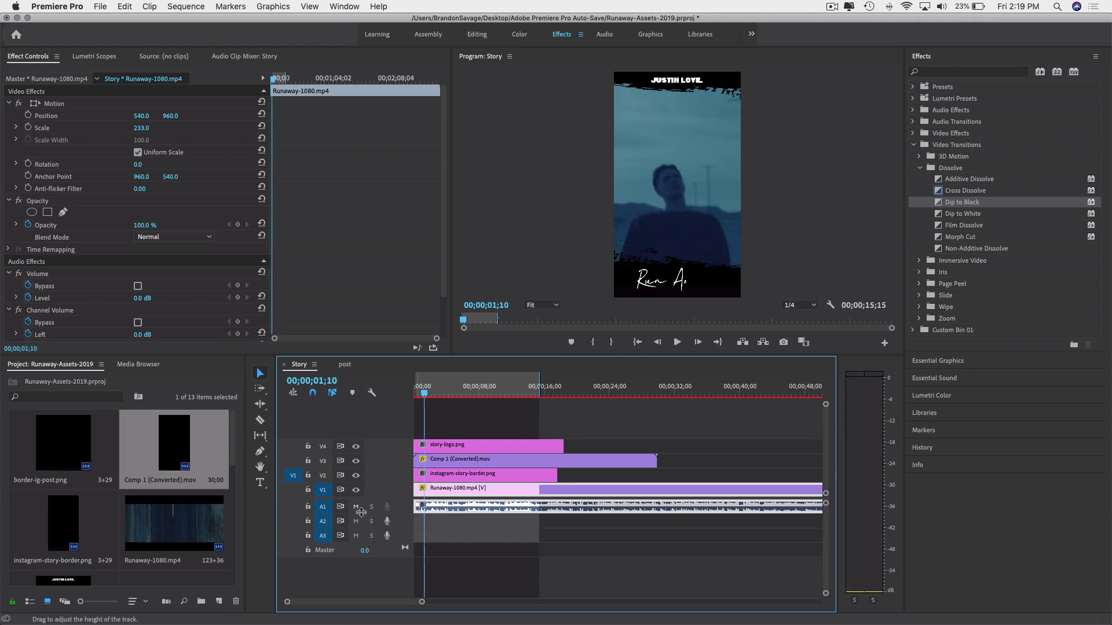
key("space")
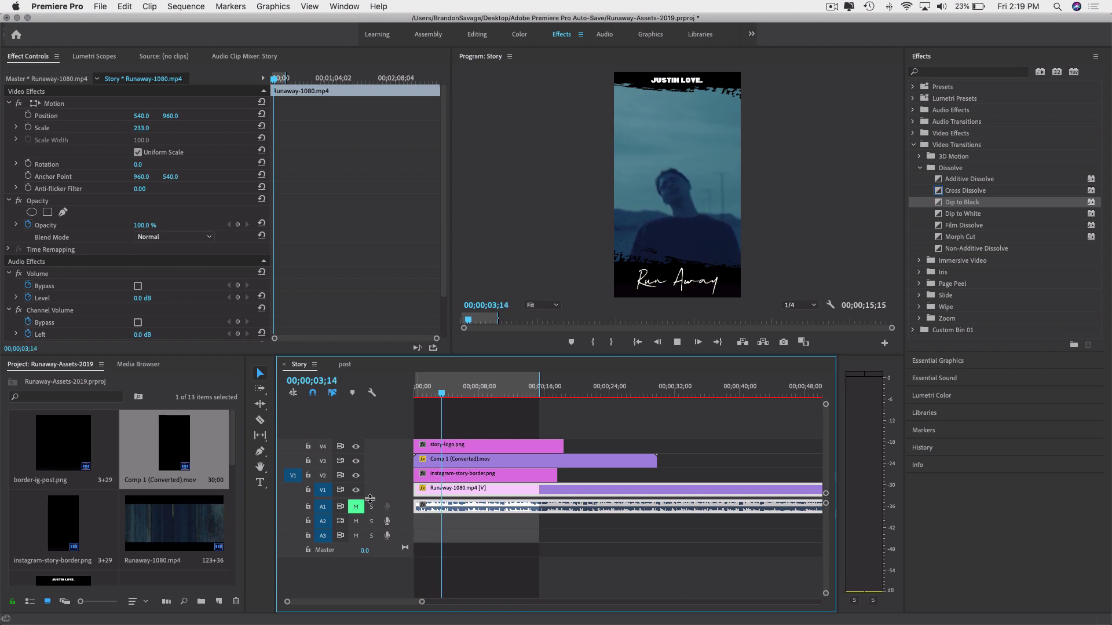
key("space")
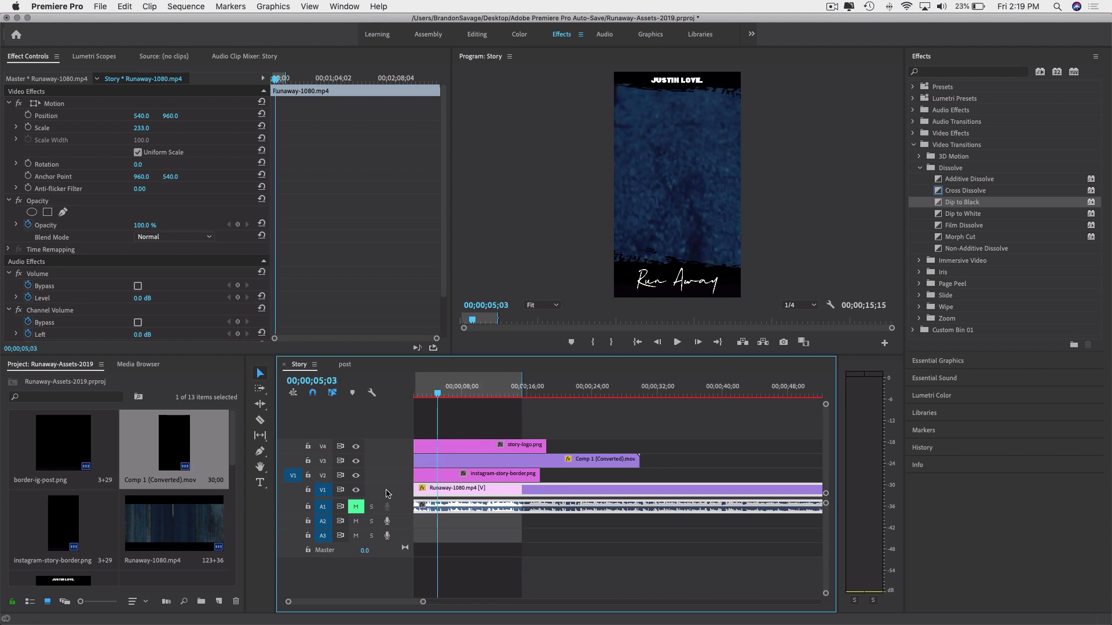
Unmute audio track A1 and play the Story sequence around six seconds in to find a new starting point.
mouse_move(452, 394)
left_mouse_down()
mouse_move(511, 394)
mouse_move(457, 394)
mouse_move(466, 398)
left_mouse_up()
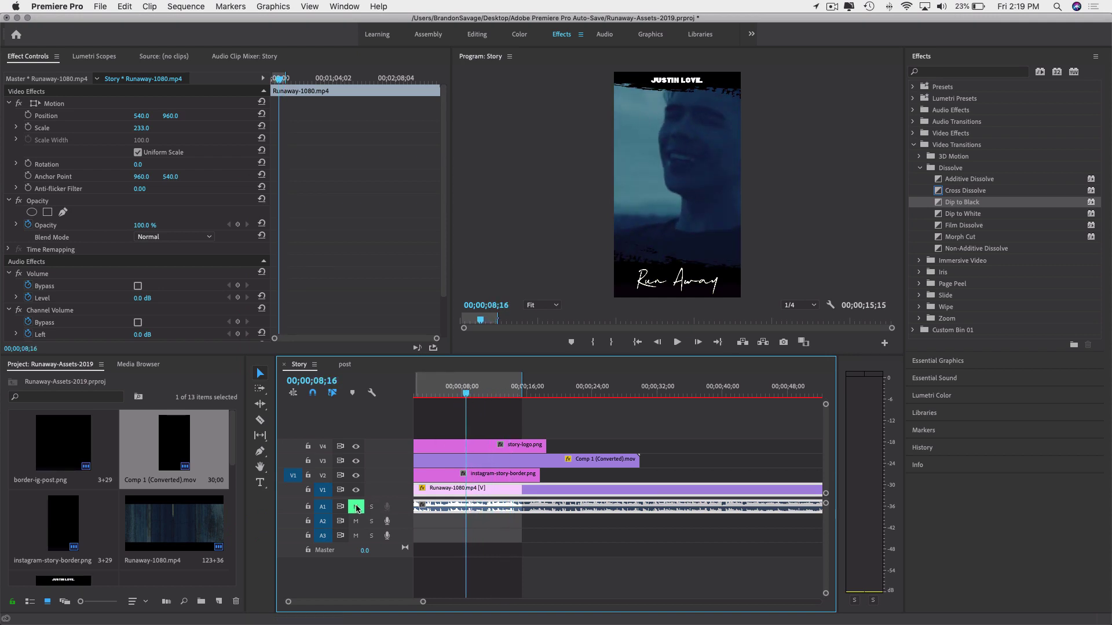
left_click(461, 395)
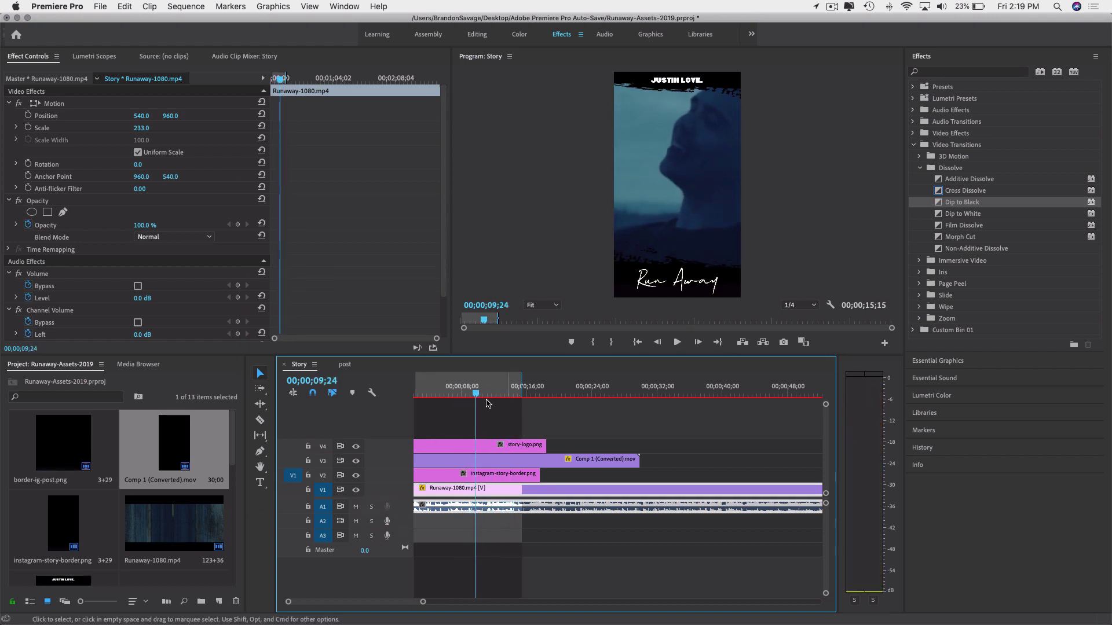
left_click(450, 395)
key("space")
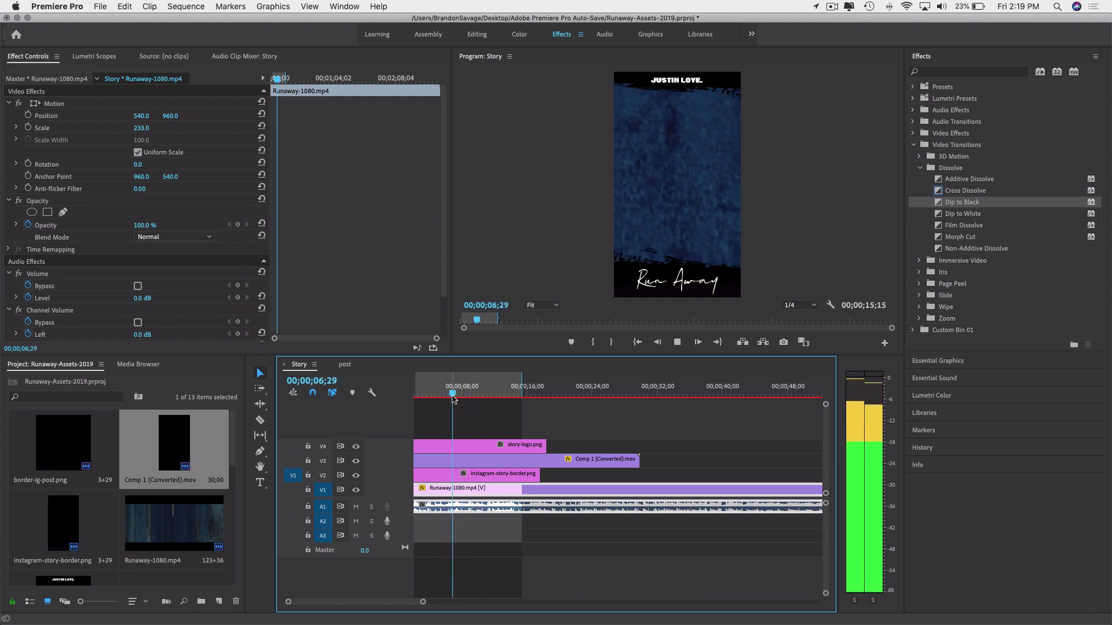
key("space")
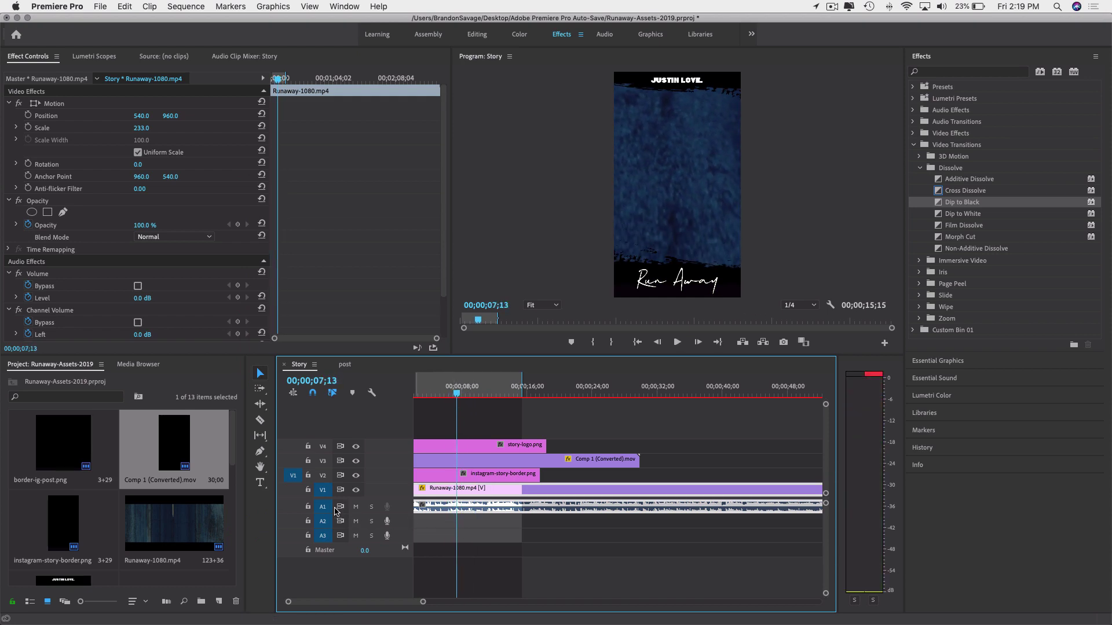
left_click(445, 395)
key("space")
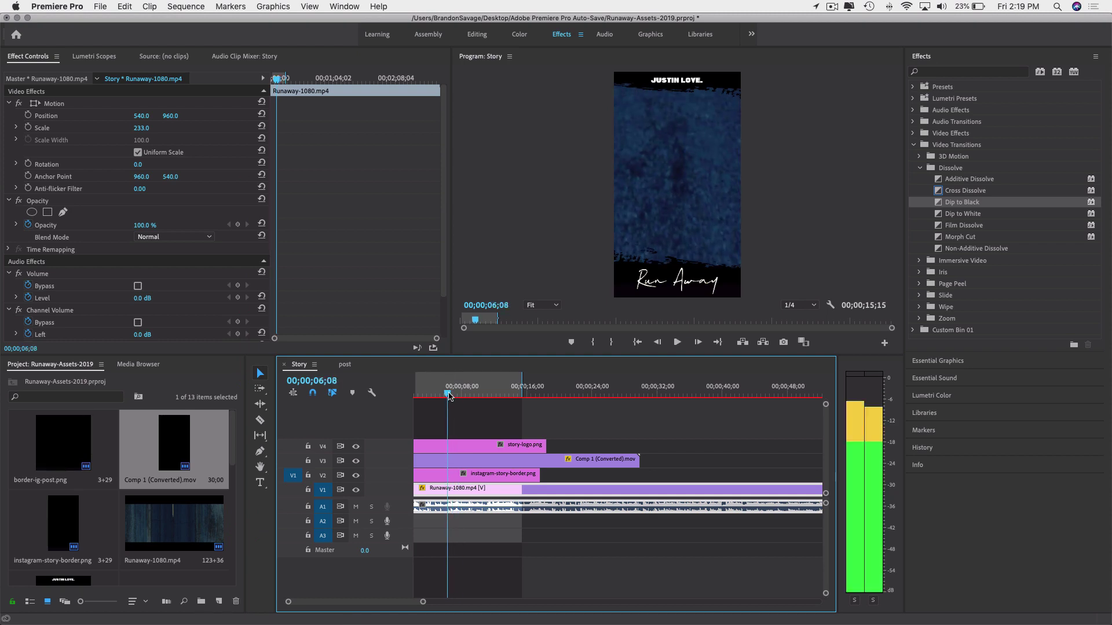
key("space")
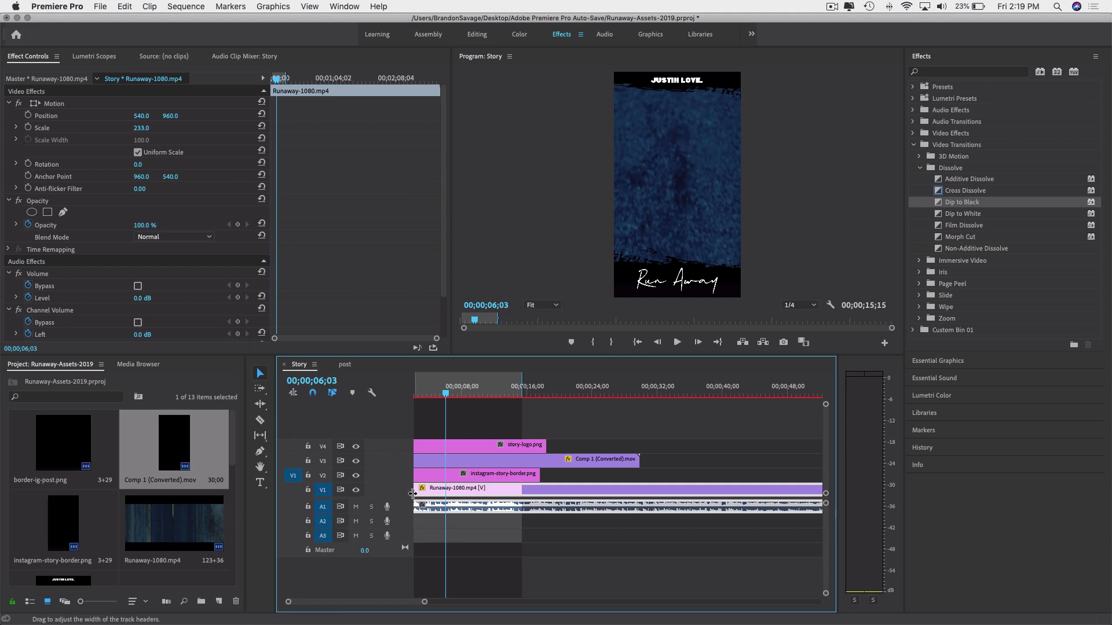
Split the linked Runaway-1080.mp4 clip at 00;00;06;03, delete its first piece and move the rest to the sequence start.
key("c")
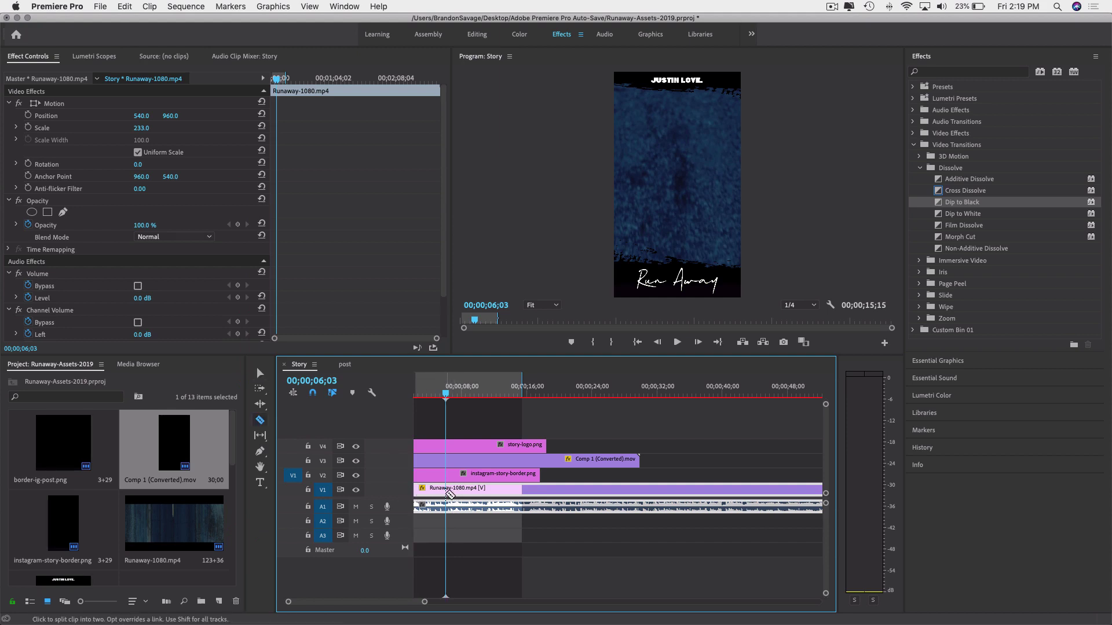
left_click(447, 504, "shift")
key("super+z")
key("v")
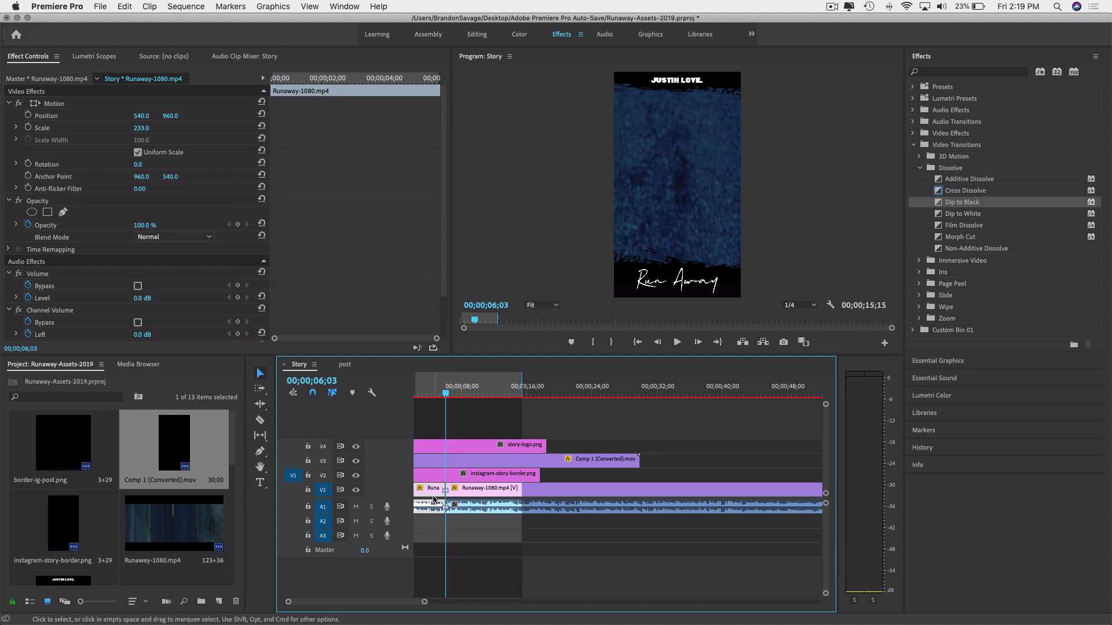
key("Delete")
left_click(472, 495)
left_click_drag(472, 495, 439, 492)
Briefly play the Story sequence from the start, and lock audio track A1 so only the video gets selected.
key("Home")
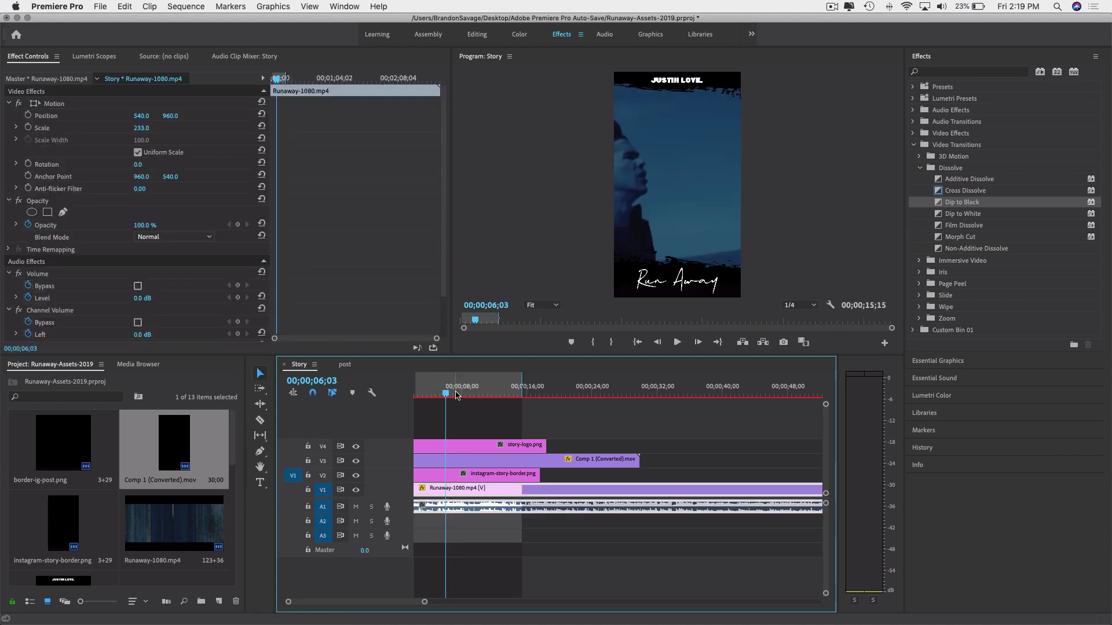
key("space")
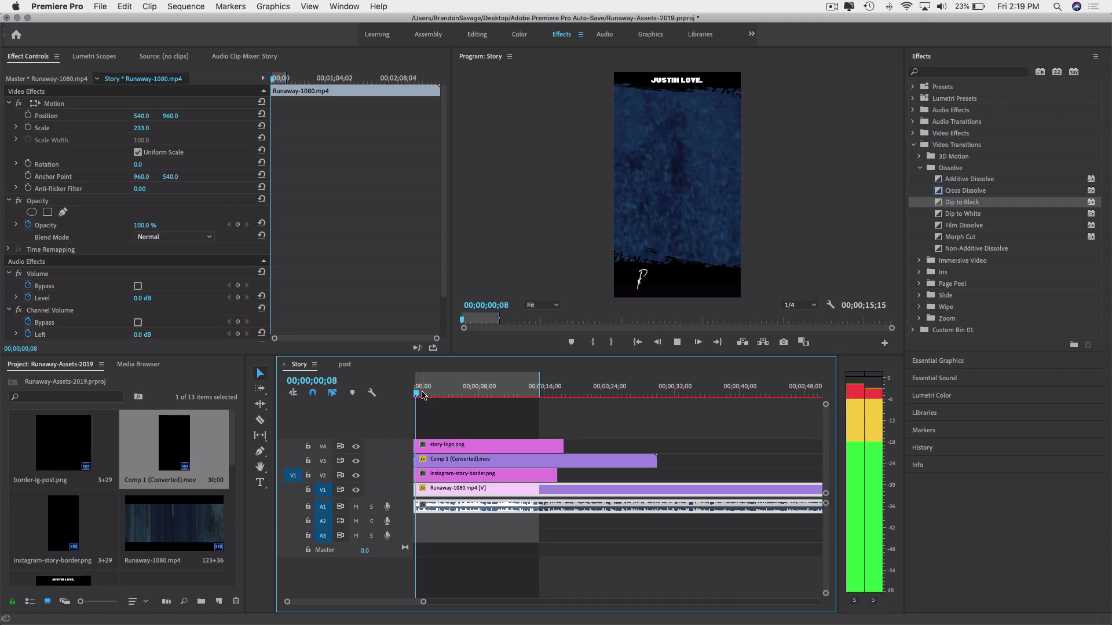
key("space")
scroll(450, 459, "right", 1)
left_click(515, 428)
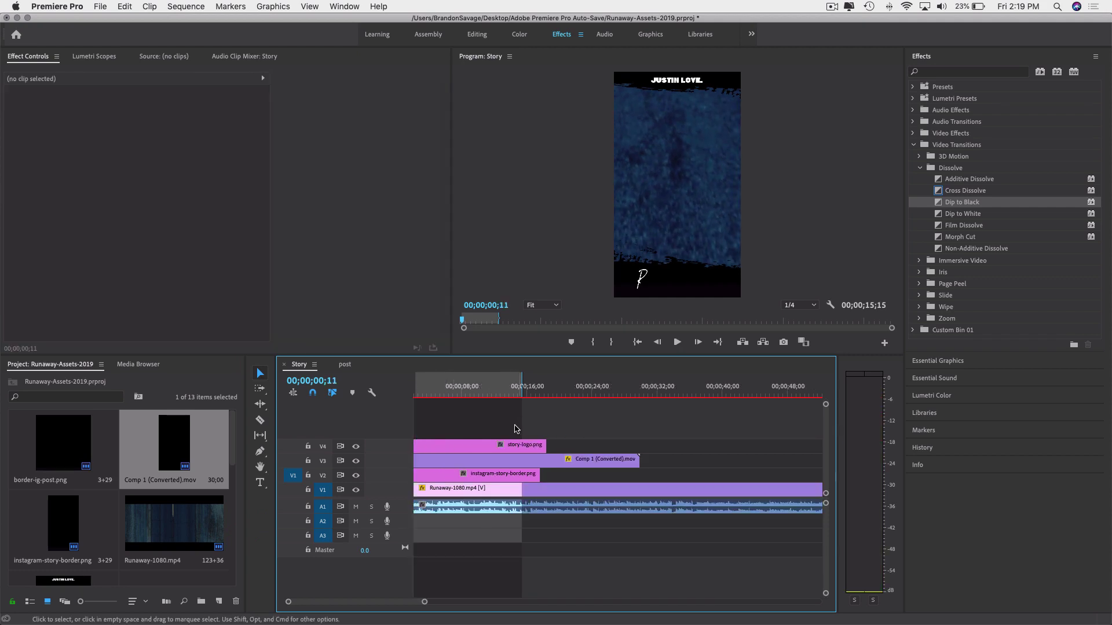
left_click(461, 493)
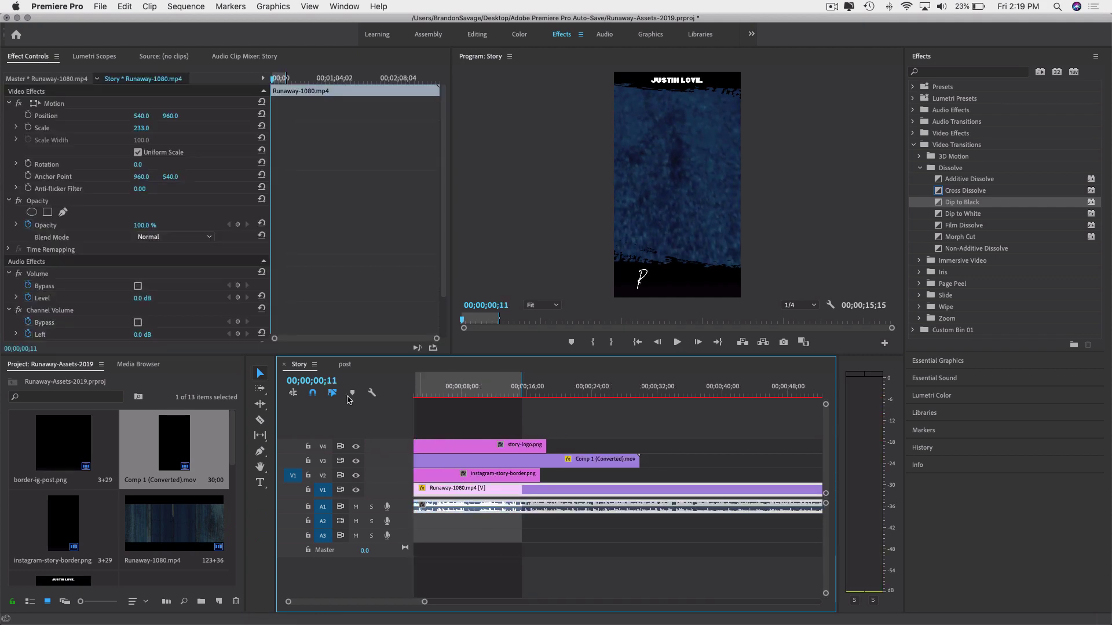
left_click(309, 507)
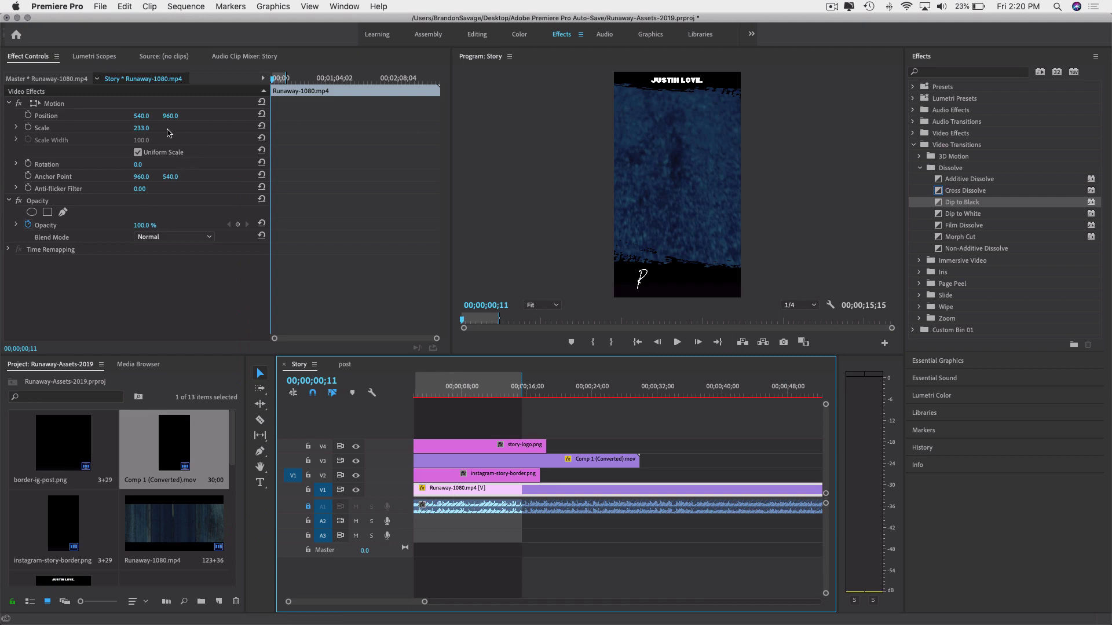
Enable Position keyframing on the Runaway-1080.mp4 video at 00;00;00;11 and set its horizontal position to 1753.
left_click_drag(142, 128, 45, 128)
key("super+z")
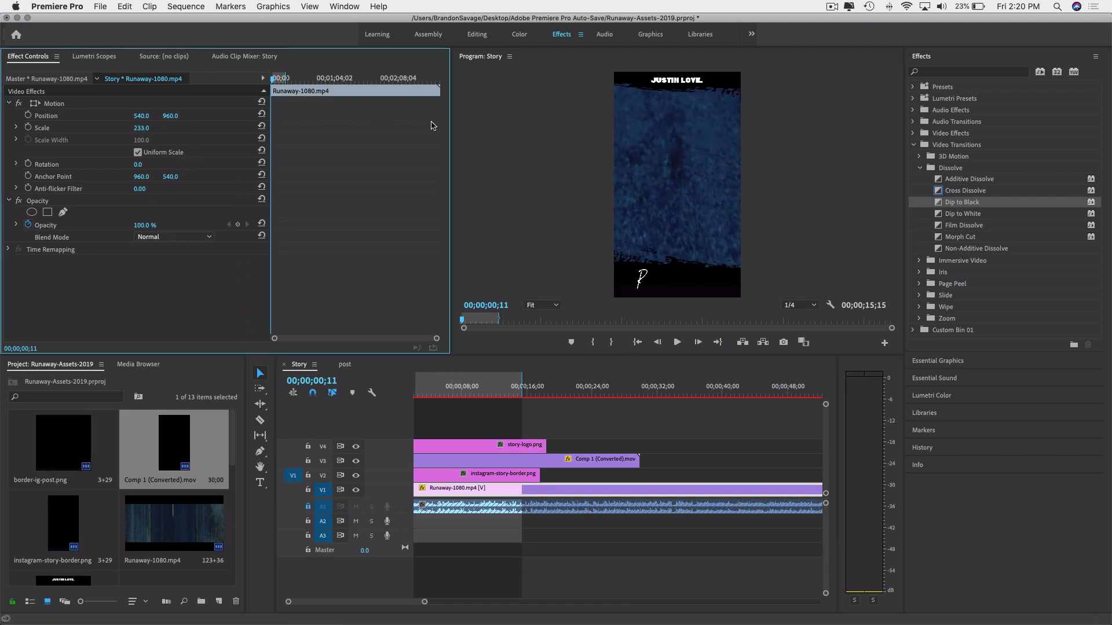
left_click(559, 515)
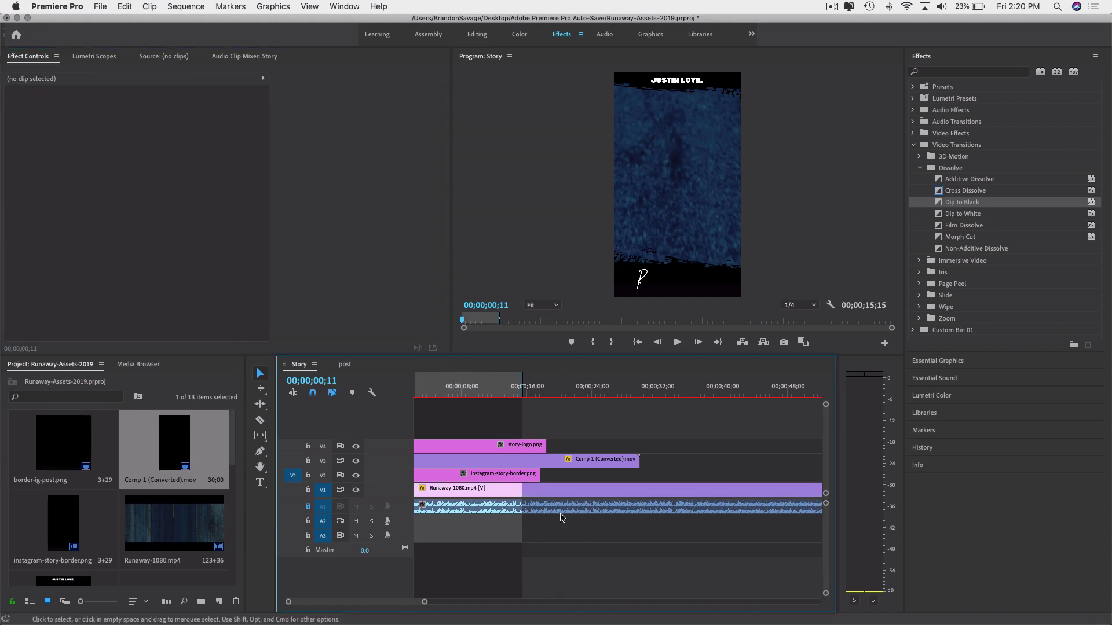
left_click(570, 494)
left_click(27, 115)
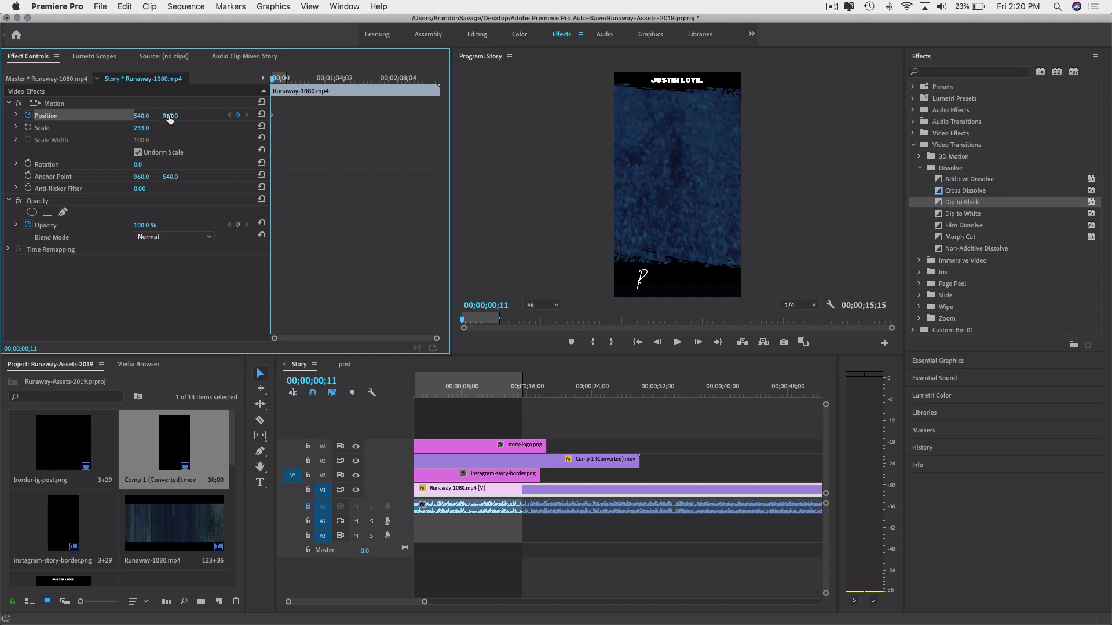
left_click_drag(169, 116, 247, 116)
key("super+z")
left_click_drag(141, 116, 838, 116)
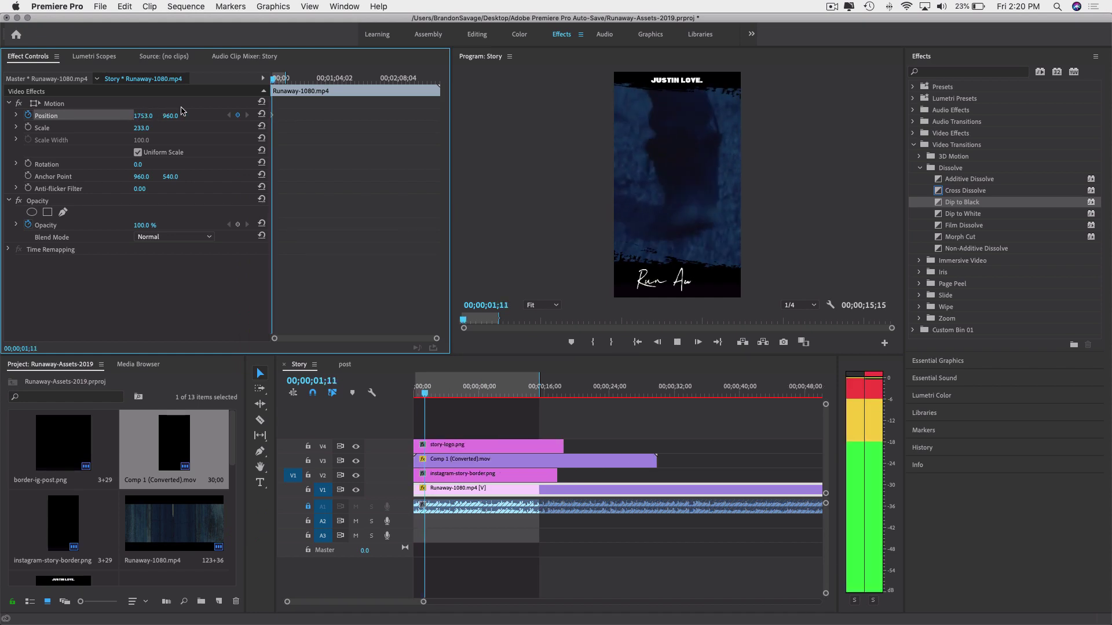
Keyframe the video's horizontal position to 522 at 00;00;02;00 and play on to the next shot.
key("space")
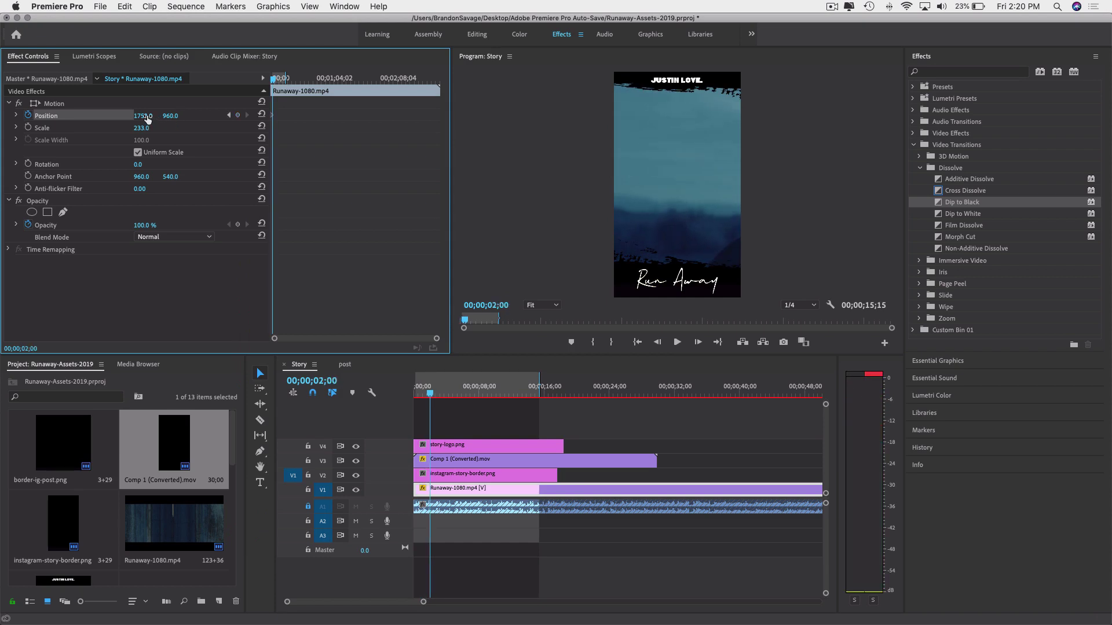
left_click_drag(142, 116, 17, 116)
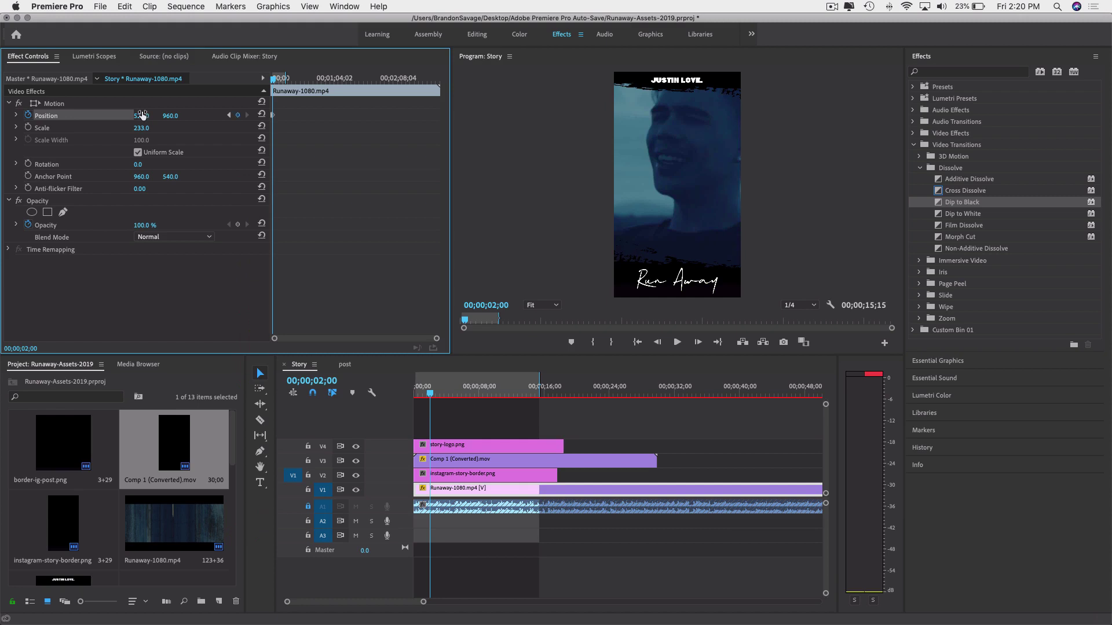
key("space")
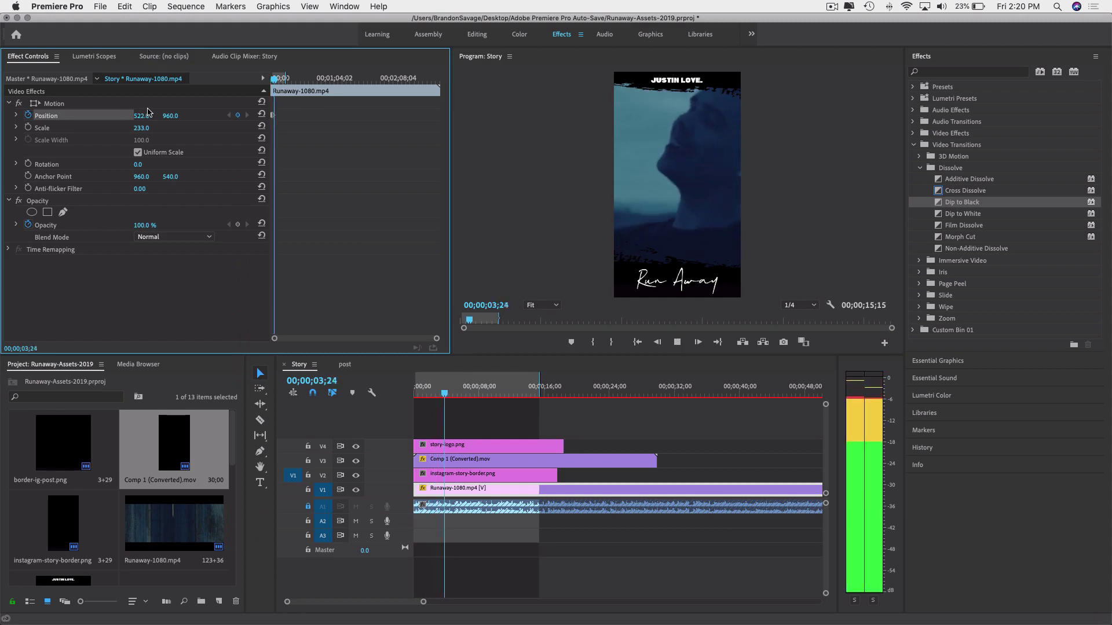
key("space")
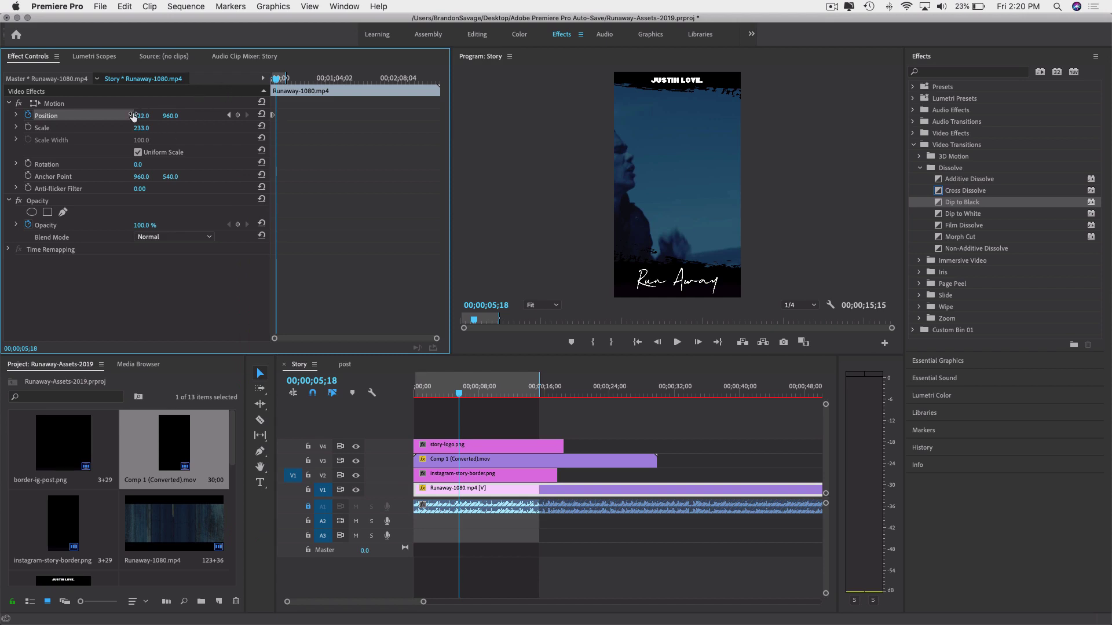
Try a horizontal position of 1358 at 00;00;05;11, play it back, and remove that keyframe.
left_click_drag(463, 395, 457, 395)
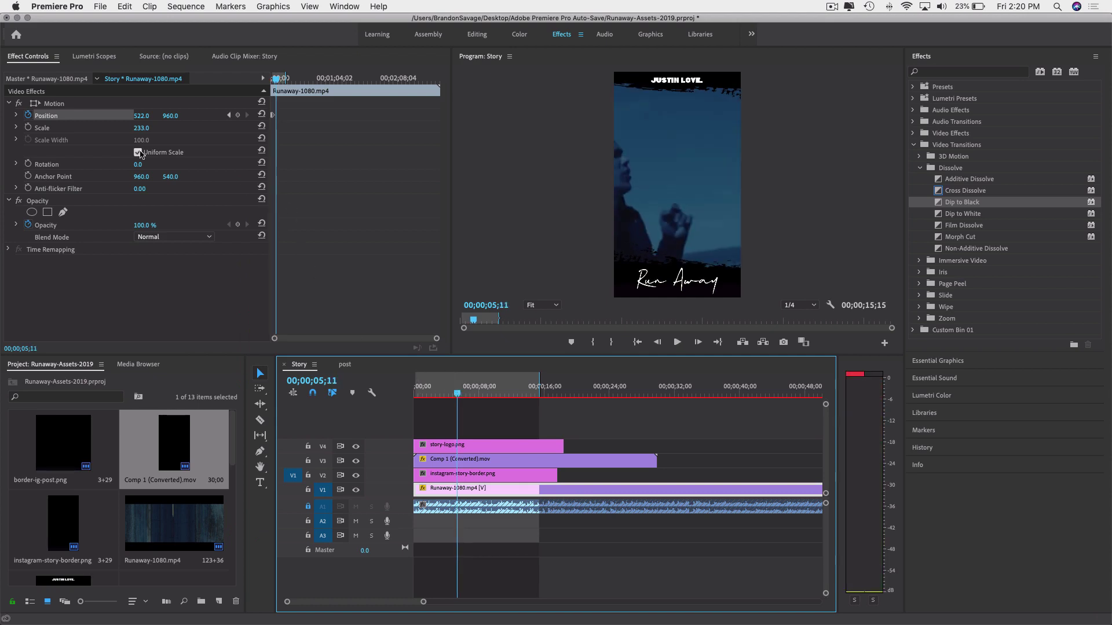
left_click_drag(138, 116, 560, 116)
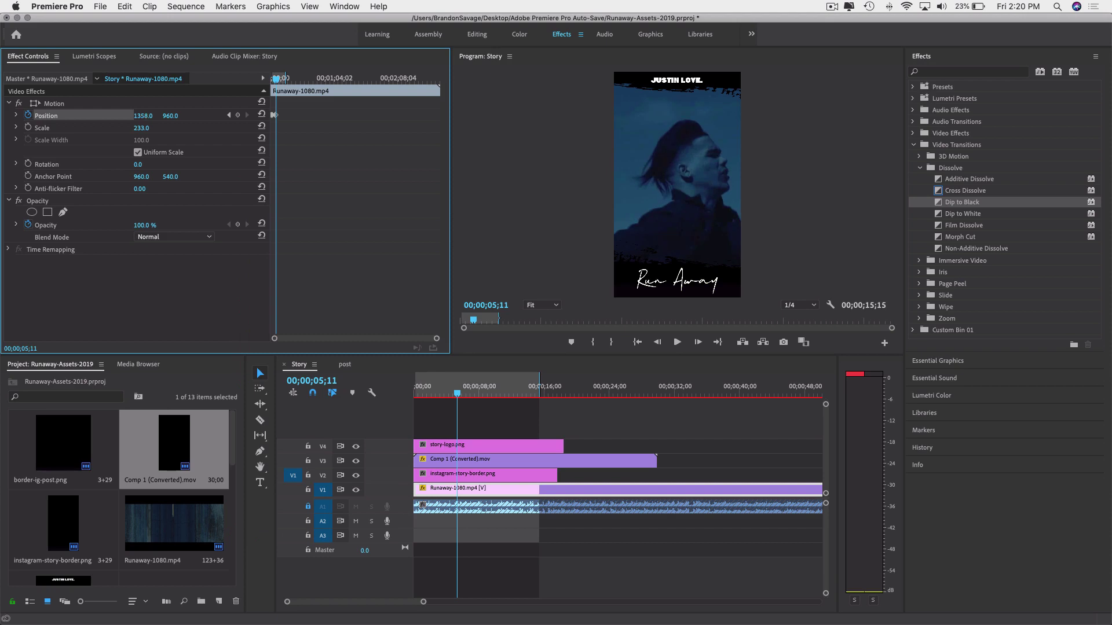
key("space")
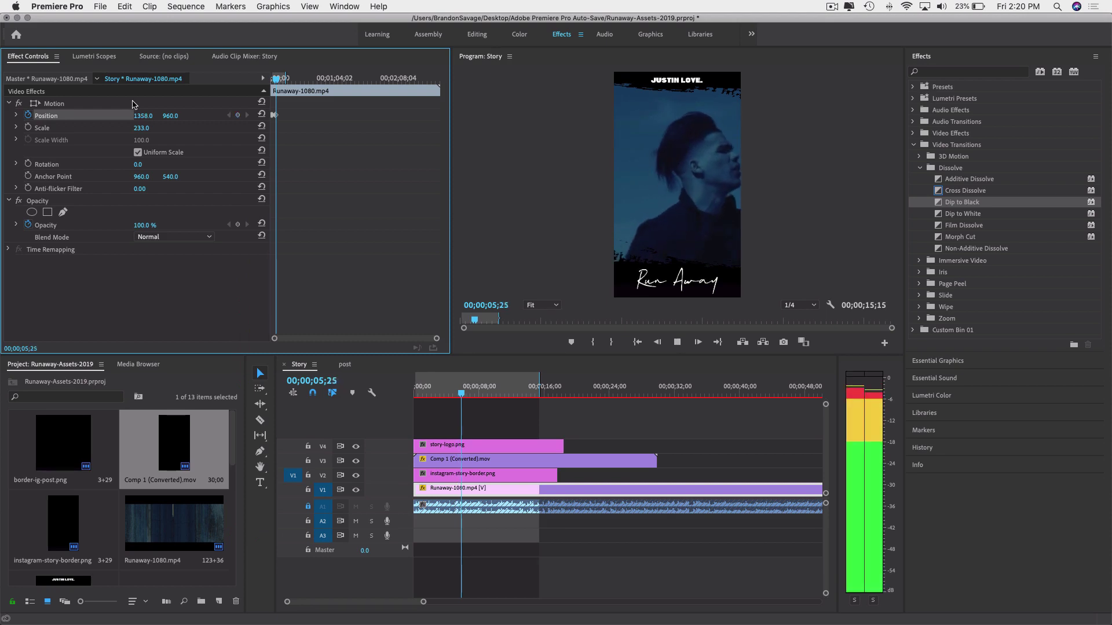
key("space")
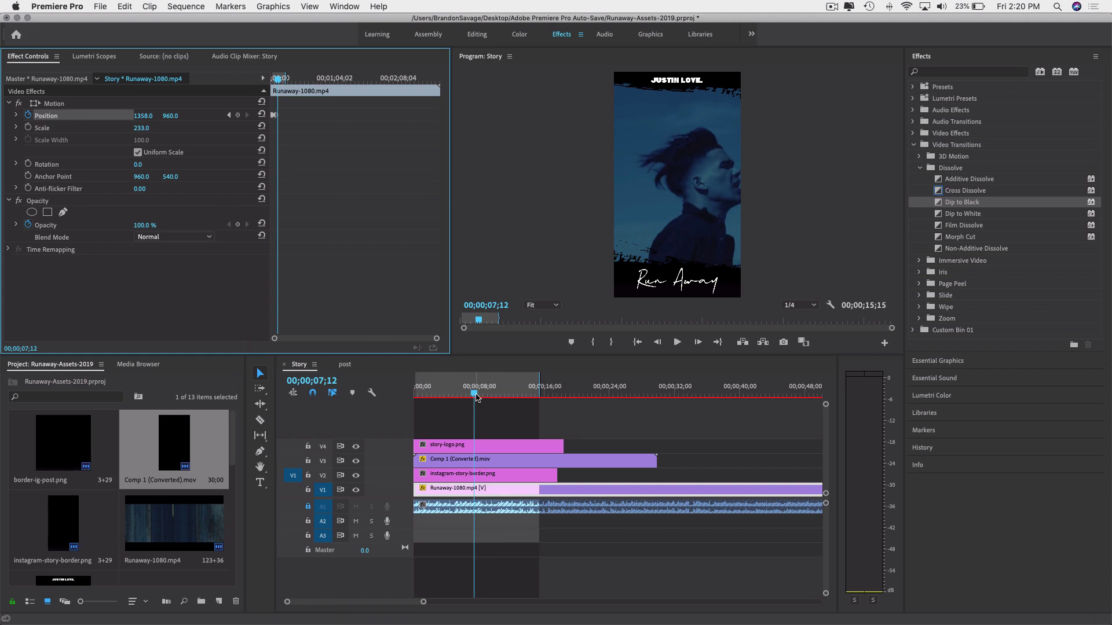
left_click_drag(461, 396, 458, 399)
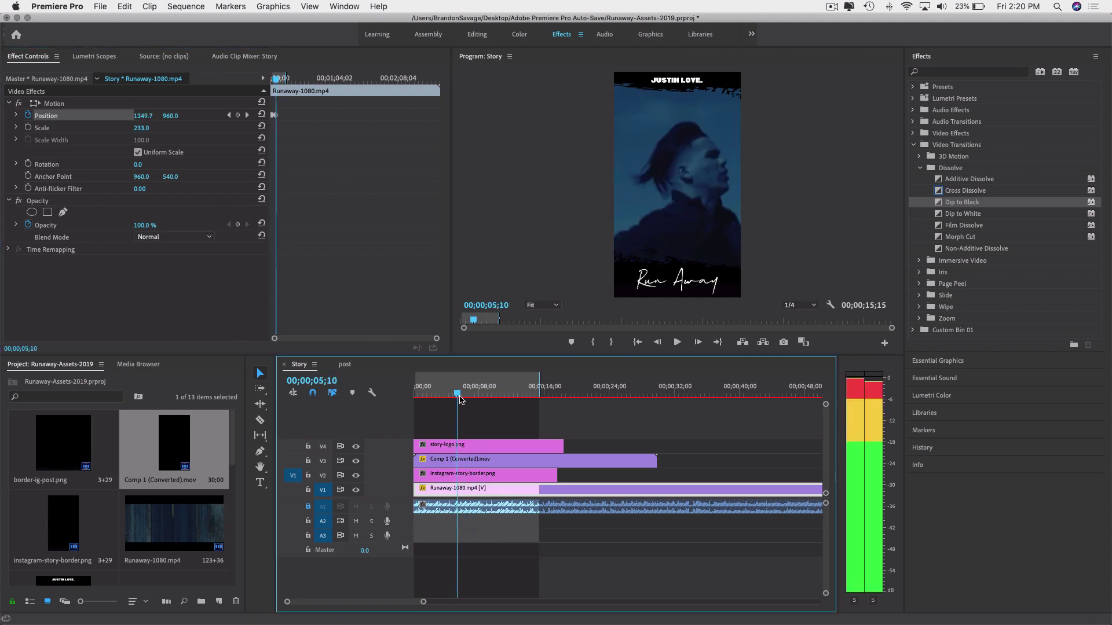
left_click(276, 118)
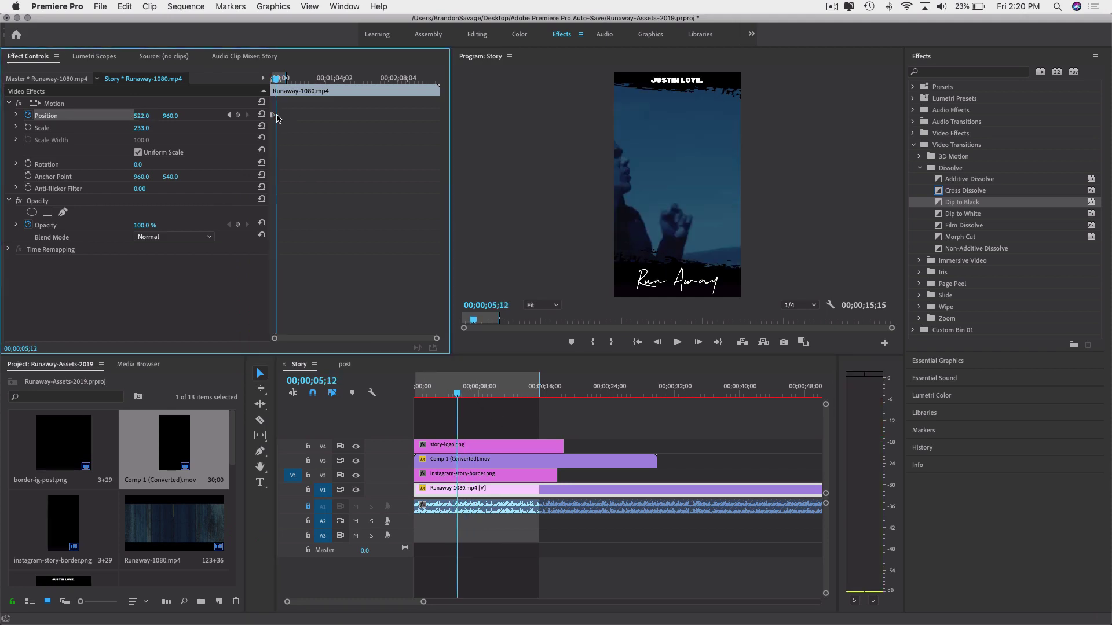
Glance at the post sequence, return to Story and keyframe the video's horizontal position to about 1120 at 00;00;05;15.
left_click(346, 365)
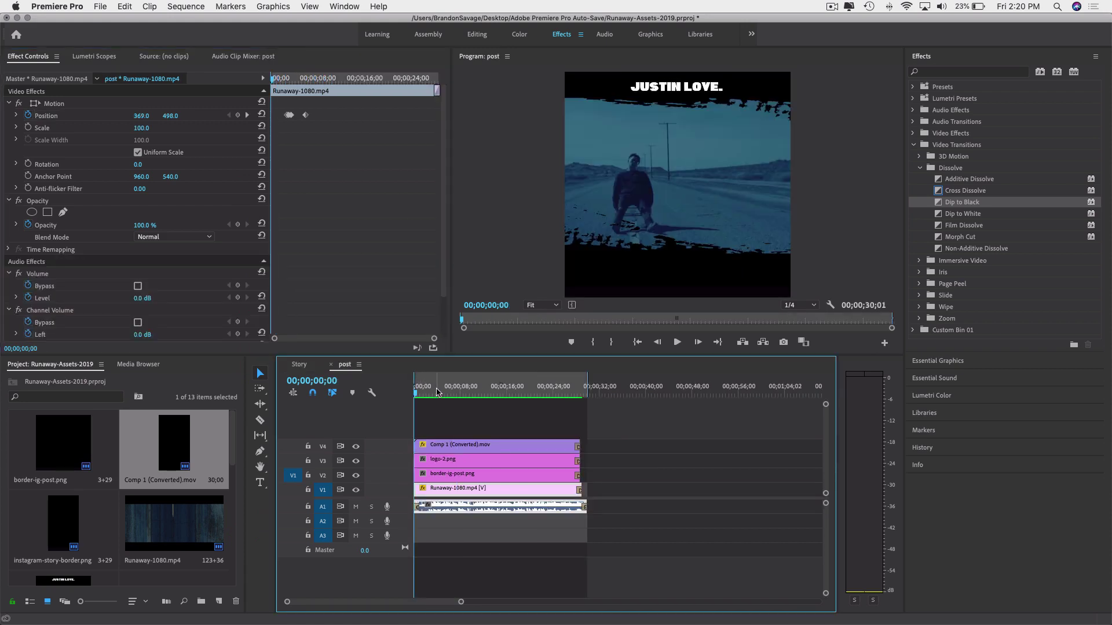
left_click(300, 365)
left_click_drag(459, 398, 457, 398)
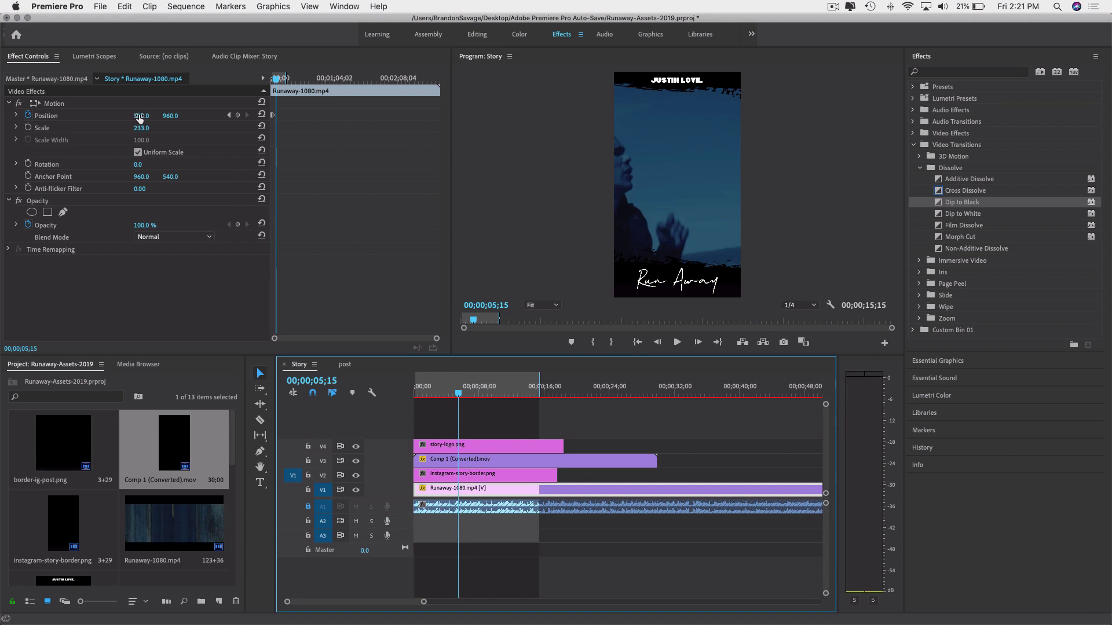
left_click_drag(142, 118, 478, 117)
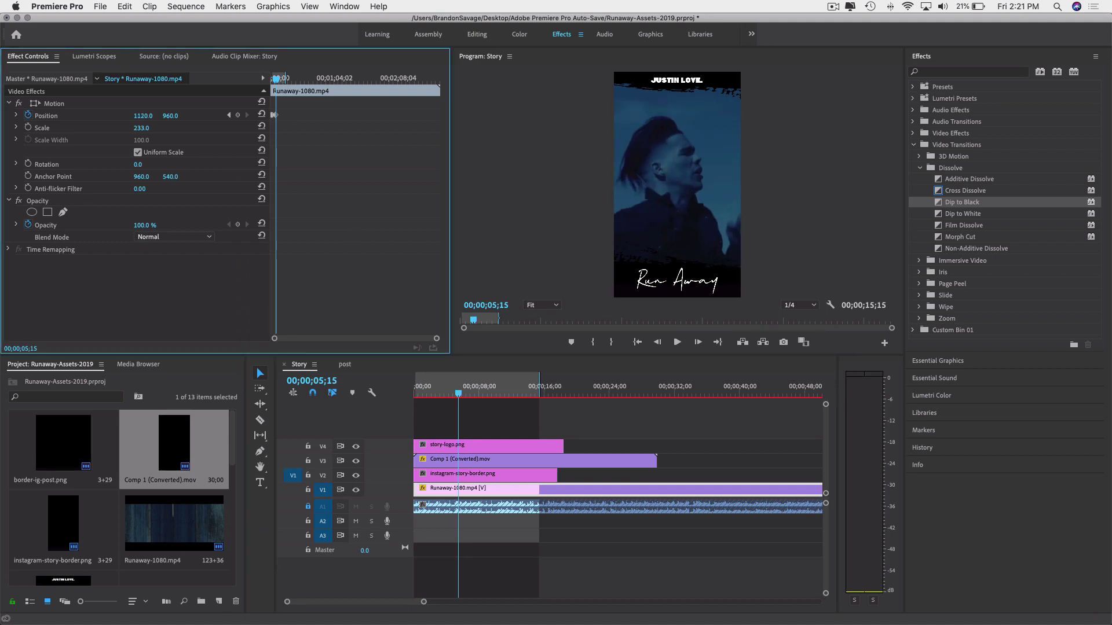
Keyframe the video's horizontal position to 1124 at 00;00;08;10 and to 1223 at 00;00;09;22, playing between the shots.
key("space")
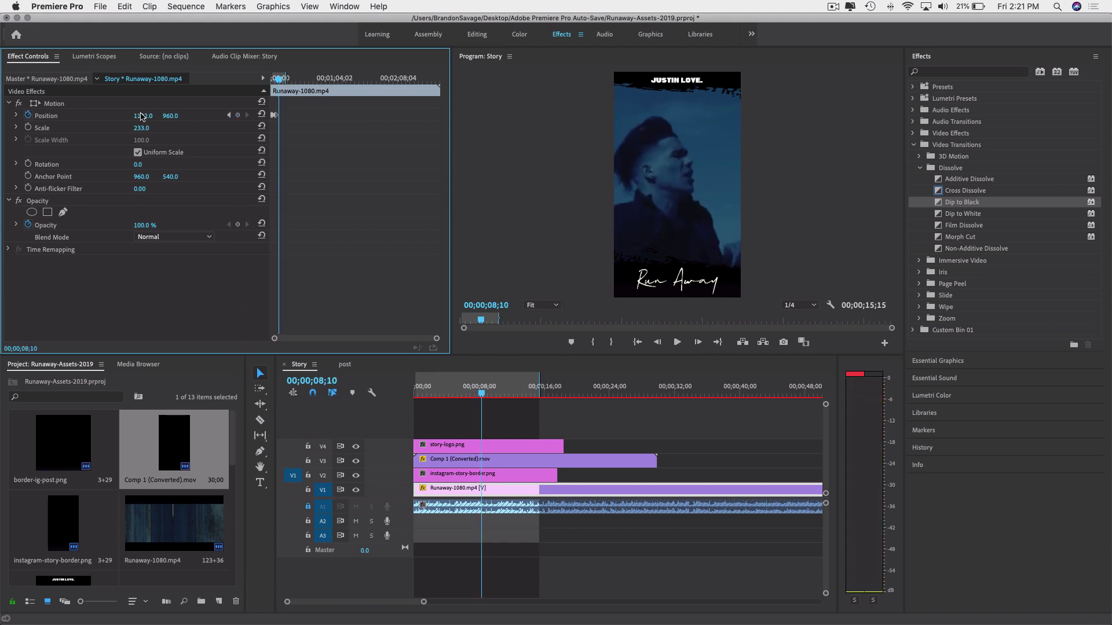
key("space")
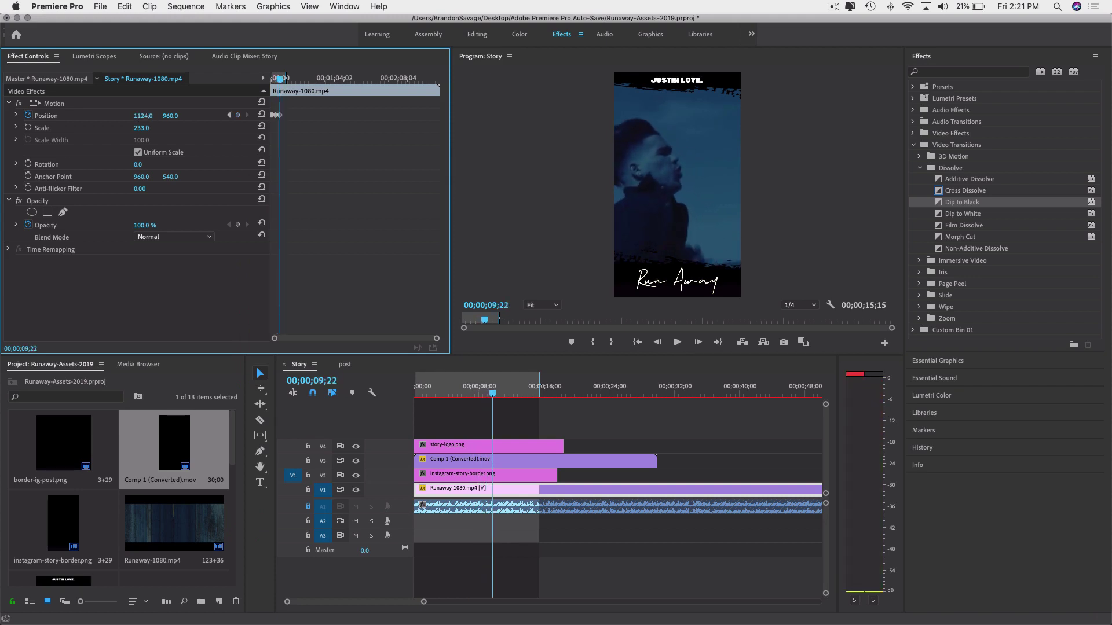
left_click_drag(143, 116, 172, 116)
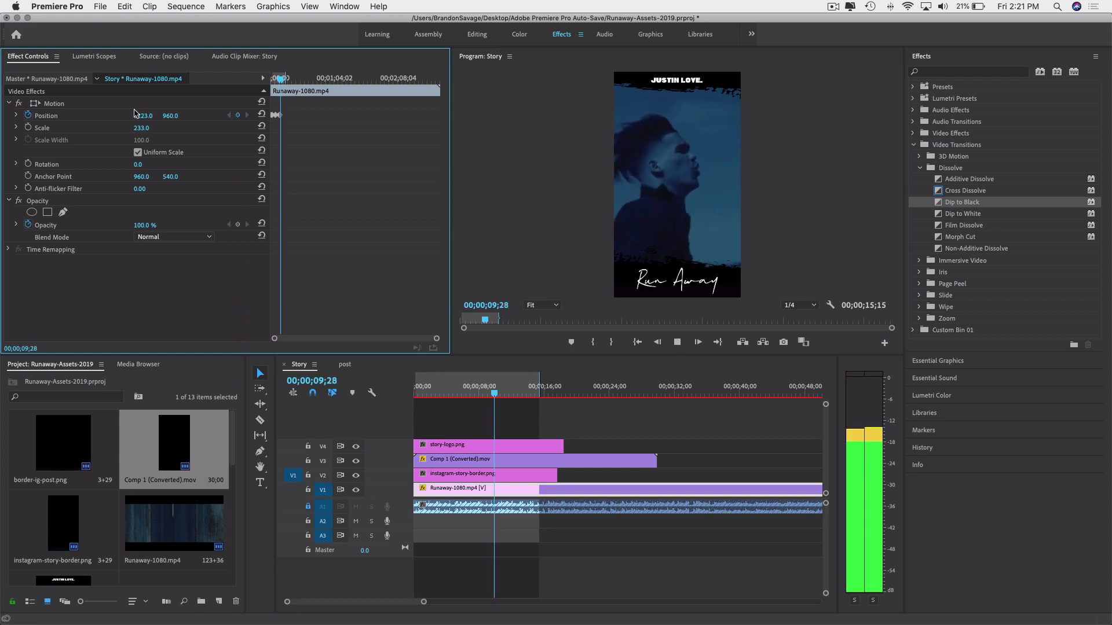
key("space")
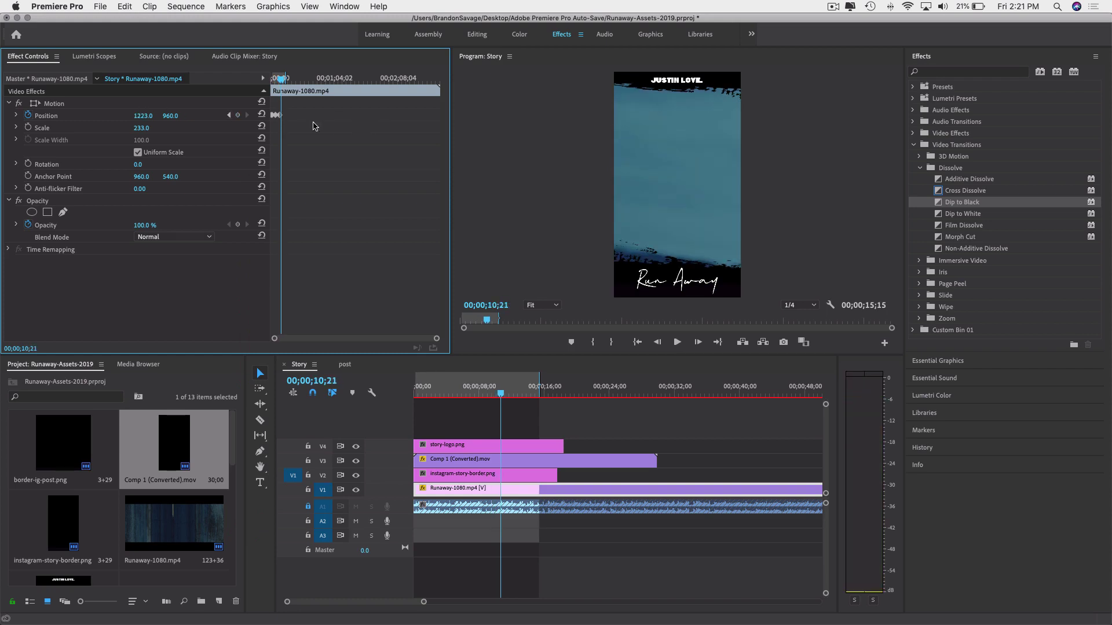
Keyframe the video's horizontal position to -241 at 00;00;10;21 and resume playback.
left_click_drag(170, 116, 96, 116)
key("super+z")
key("space")
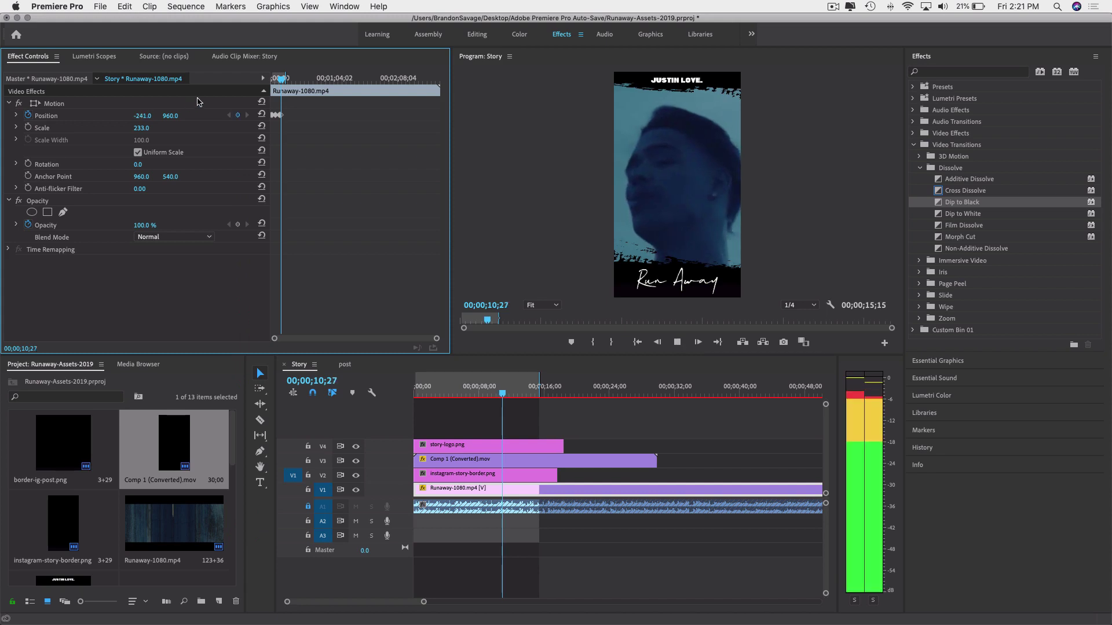
Keyframe the video's horizontal position to 265 at 00;00;12;24 and to 866 at 00;00;13;19, playing between the shots.
key("space")
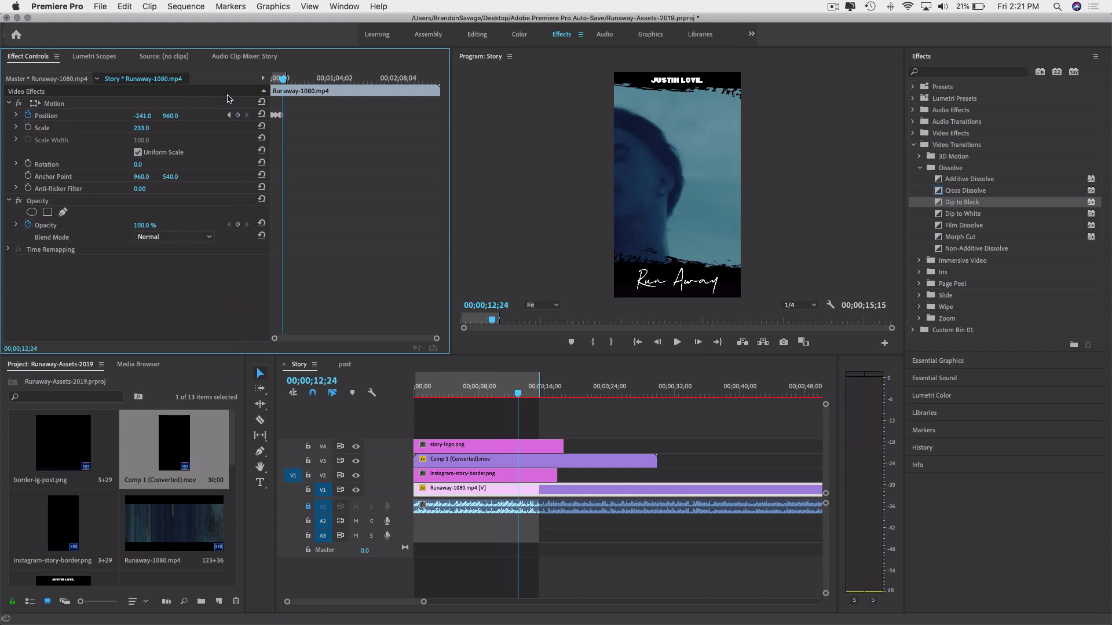
left_click_drag(143, 116, 163, 116)
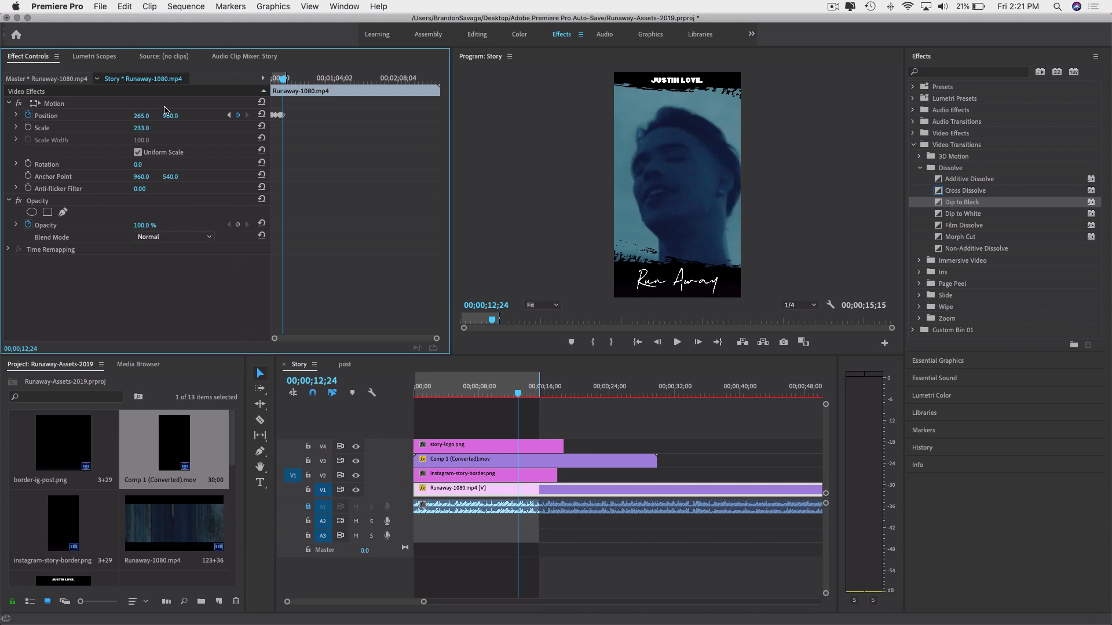
key("space")
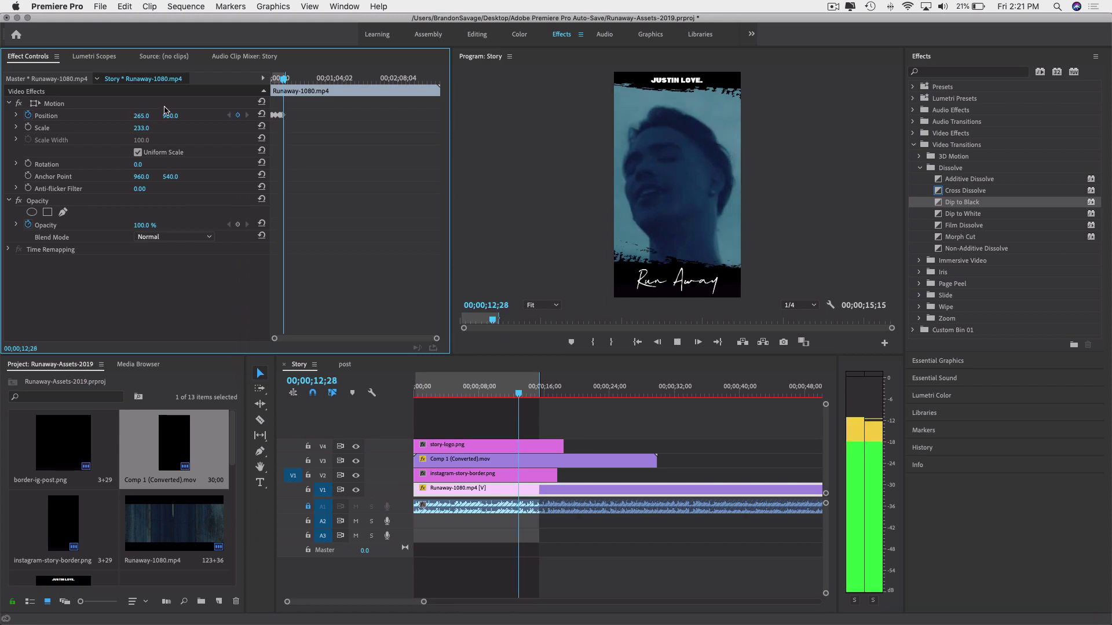
key("space")
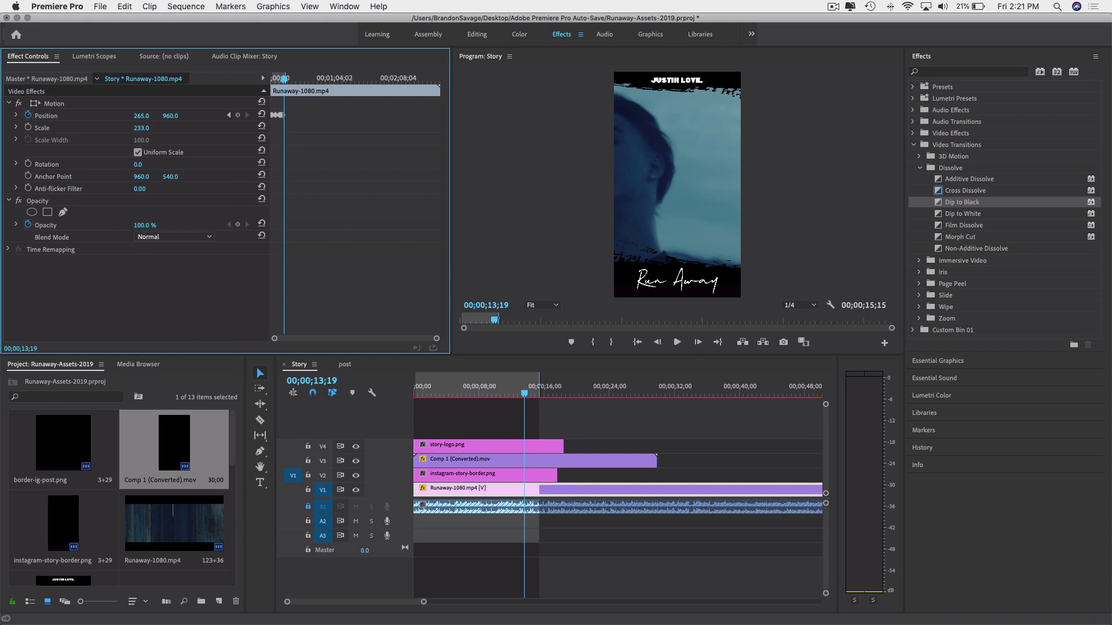
left_click_drag(141, 115, 146, 116)
key("space")
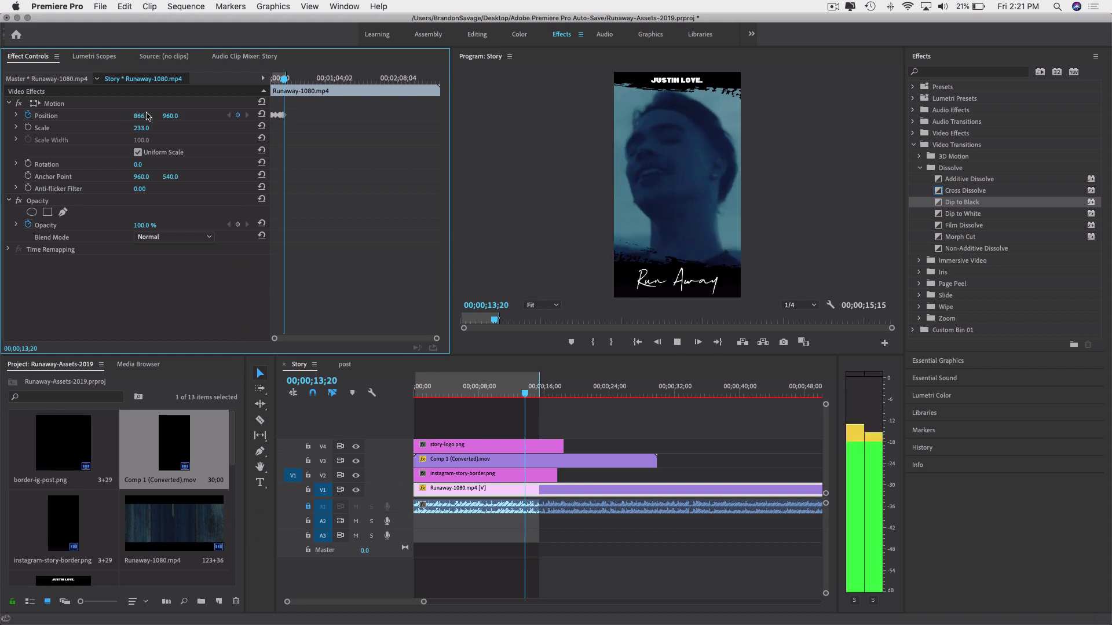
key("space")
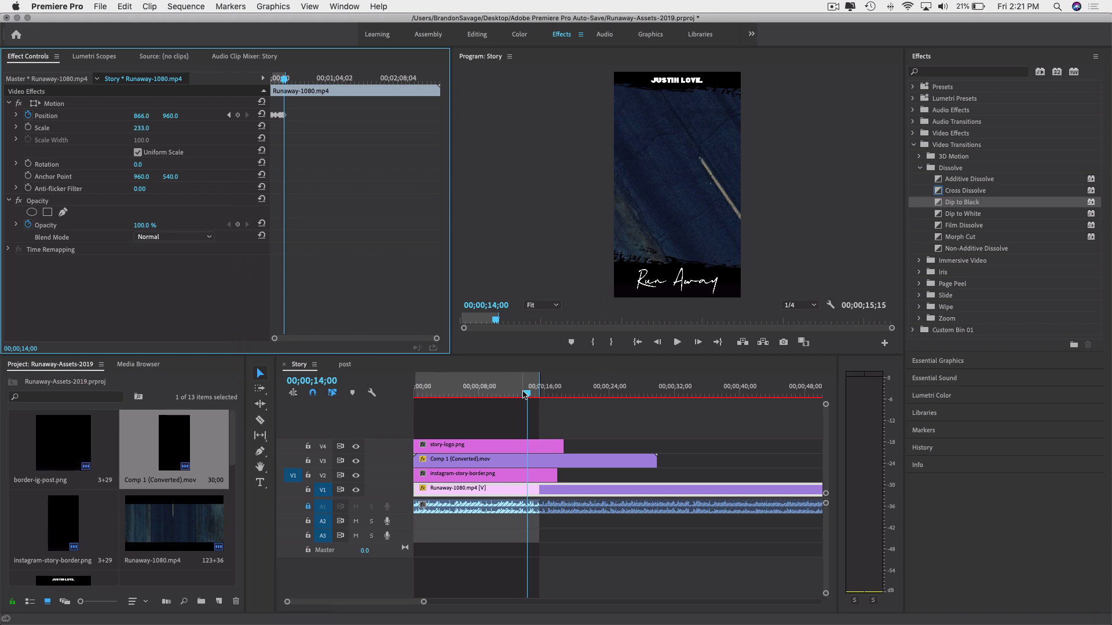
Try a horizontal position keyframe of about -190 at 00;00;11;09 and replay the section up to 00;00;13;19.
left_click_drag(525, 395, 505, 395)
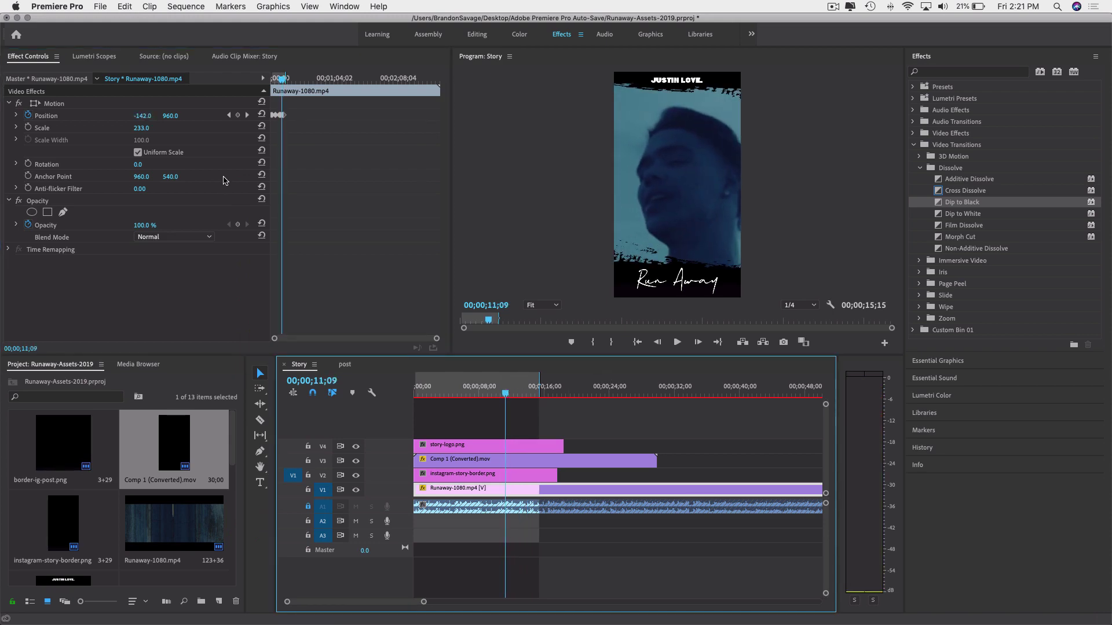
left_click(148, 116)
left_click_drag(148, 116, 89, 116)
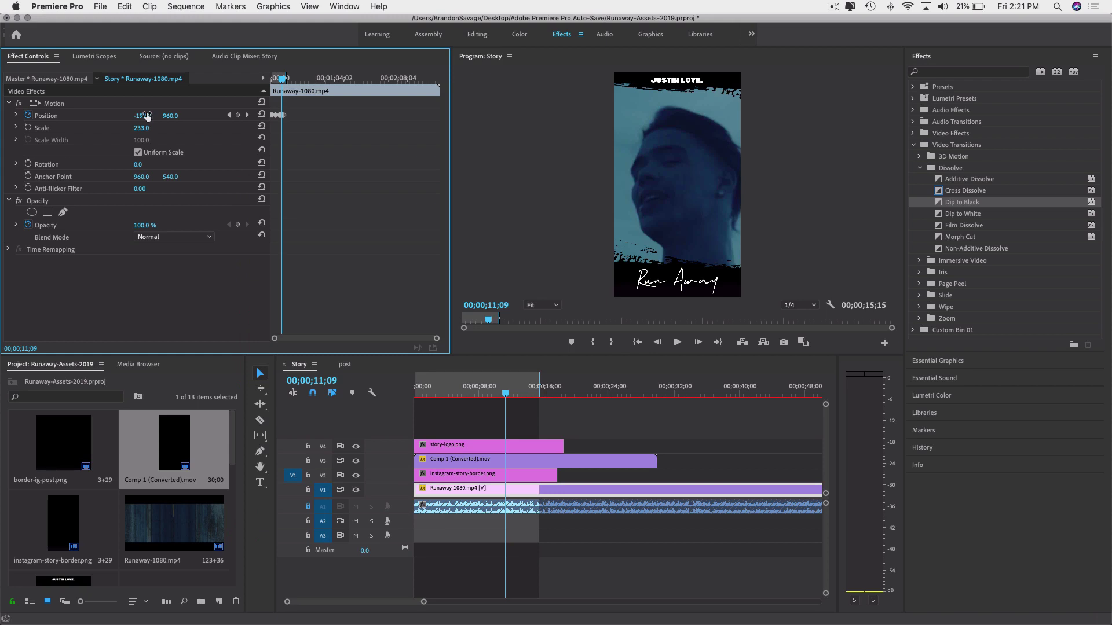
key("space")
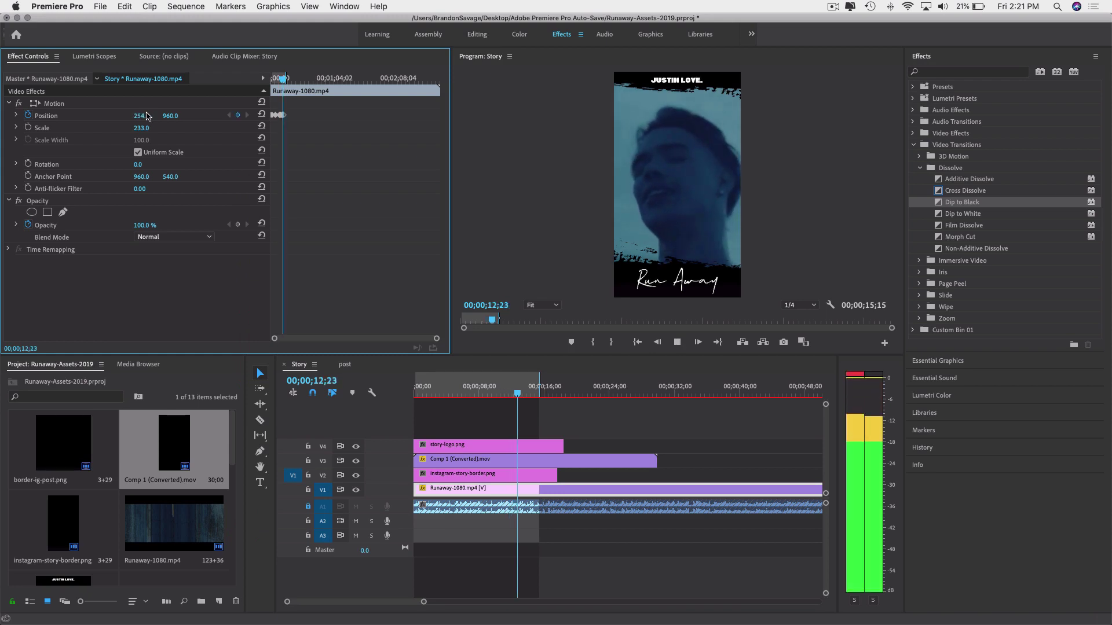
key("space")
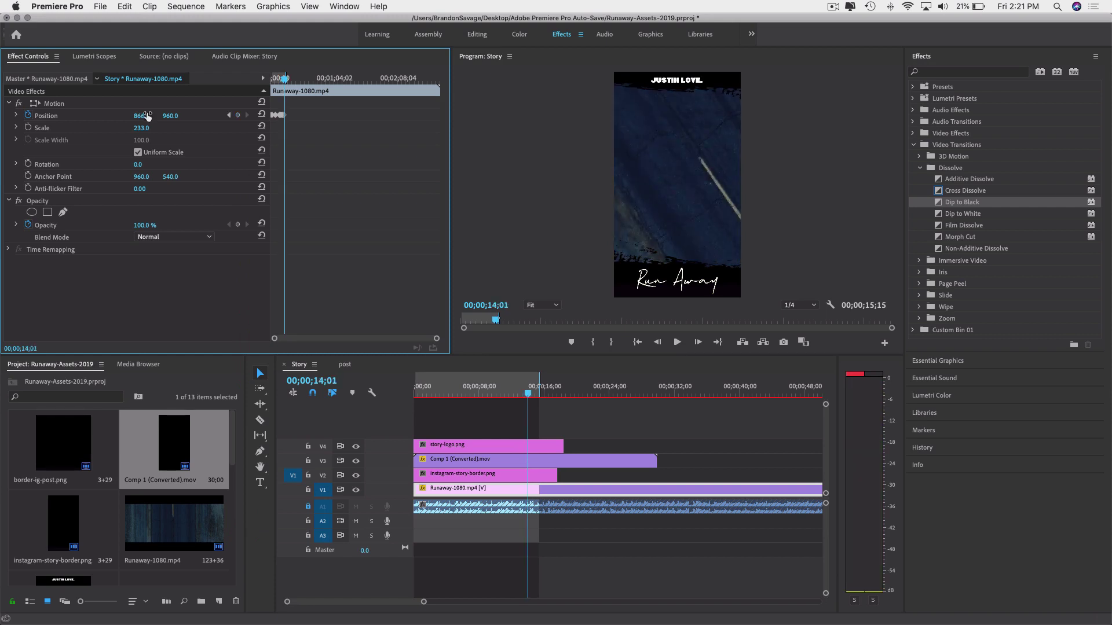
left_click(520, 395)
key("space")
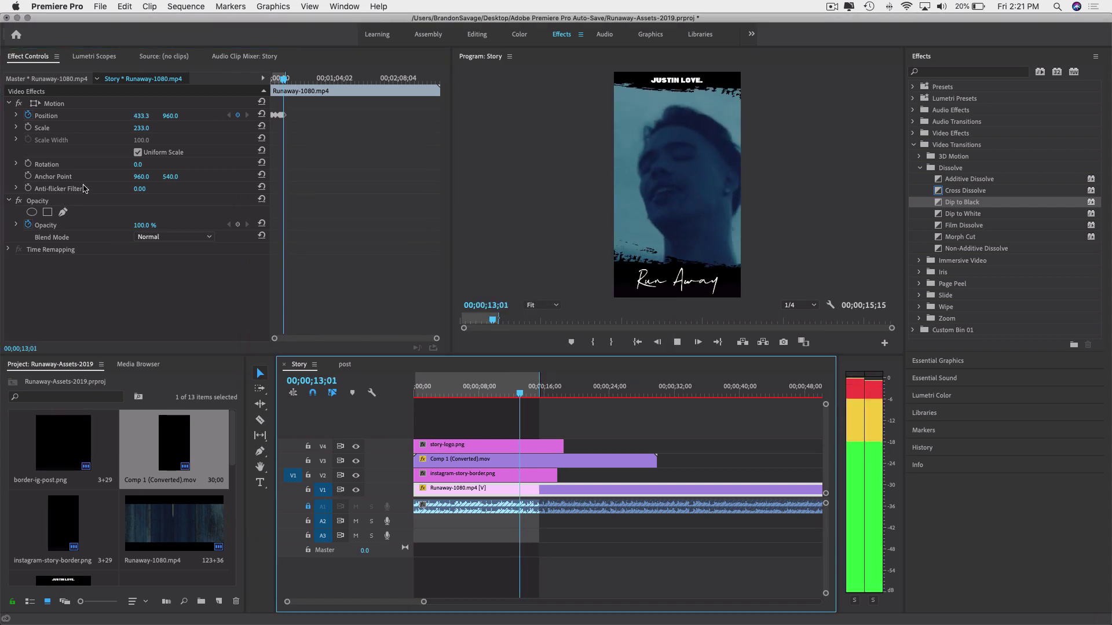
key("space")
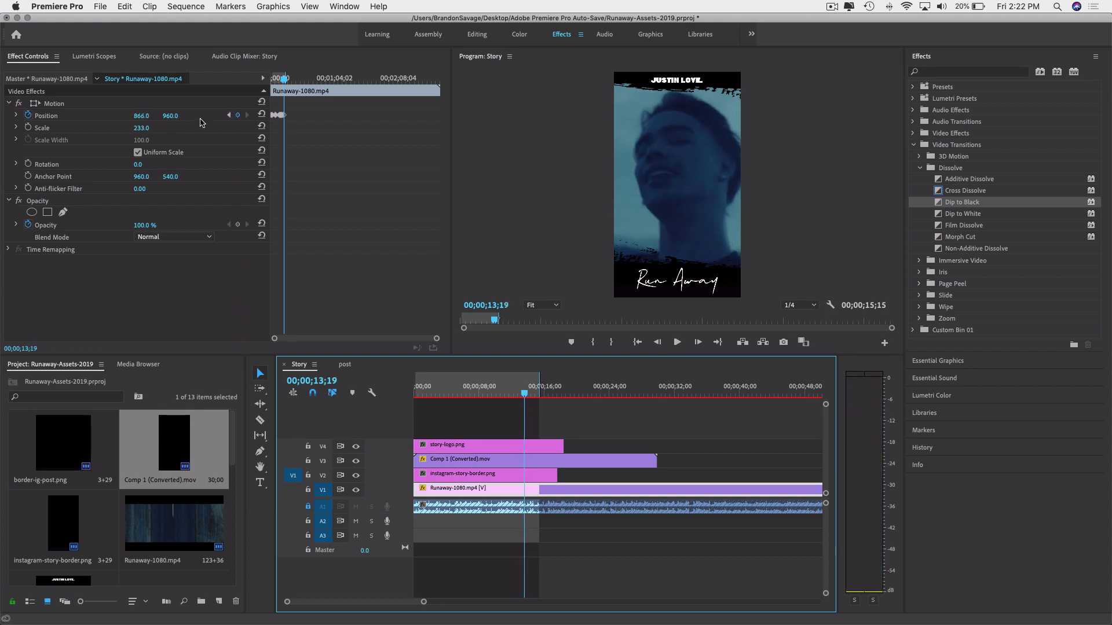
Try keyframing the video's horizontal position to 1063 at 00;00;13;26.
key("equal")
key("equal")
key("equal")
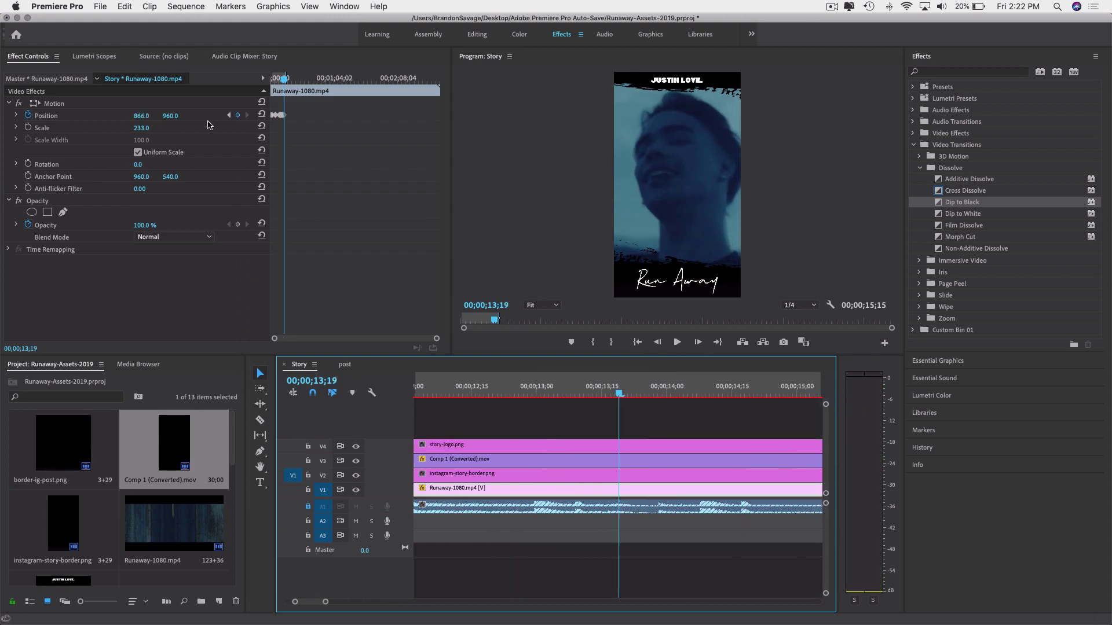
left_click(316, 134)
key("equal")
key("equal")
key("equal")
key("equal")
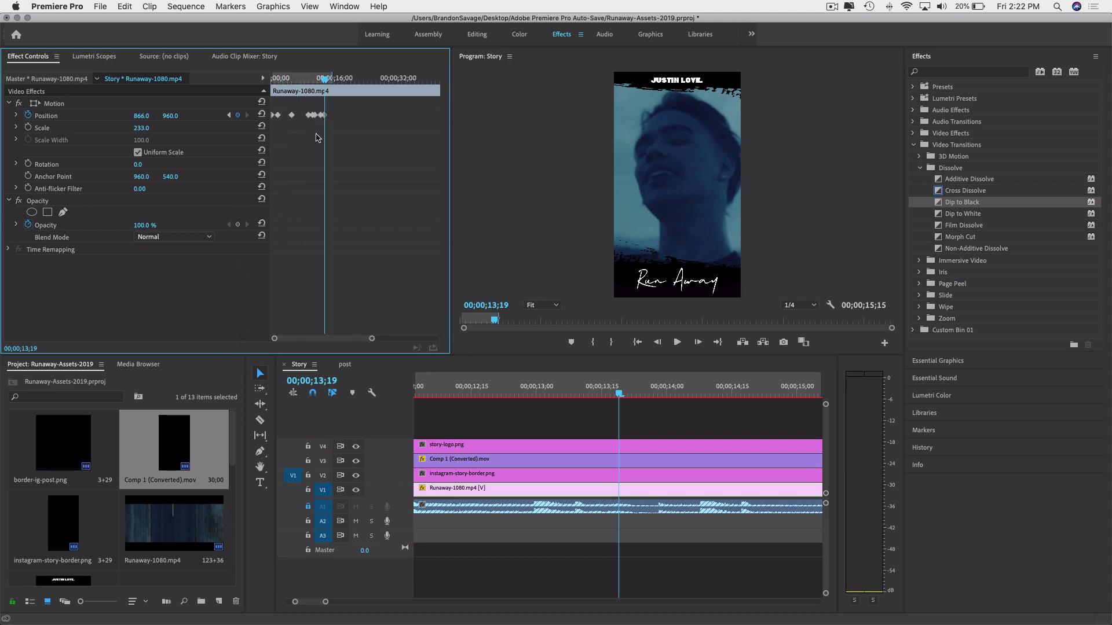
left_click_drag(342, 79, 346, 84)
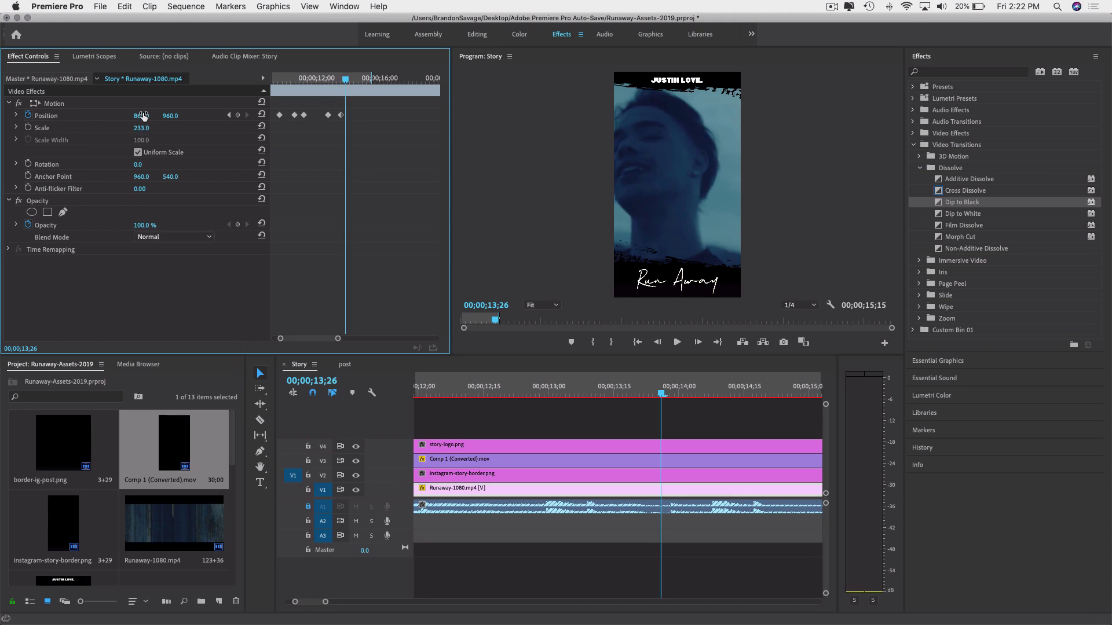
left_click_drag(144, 116, 169, 117)
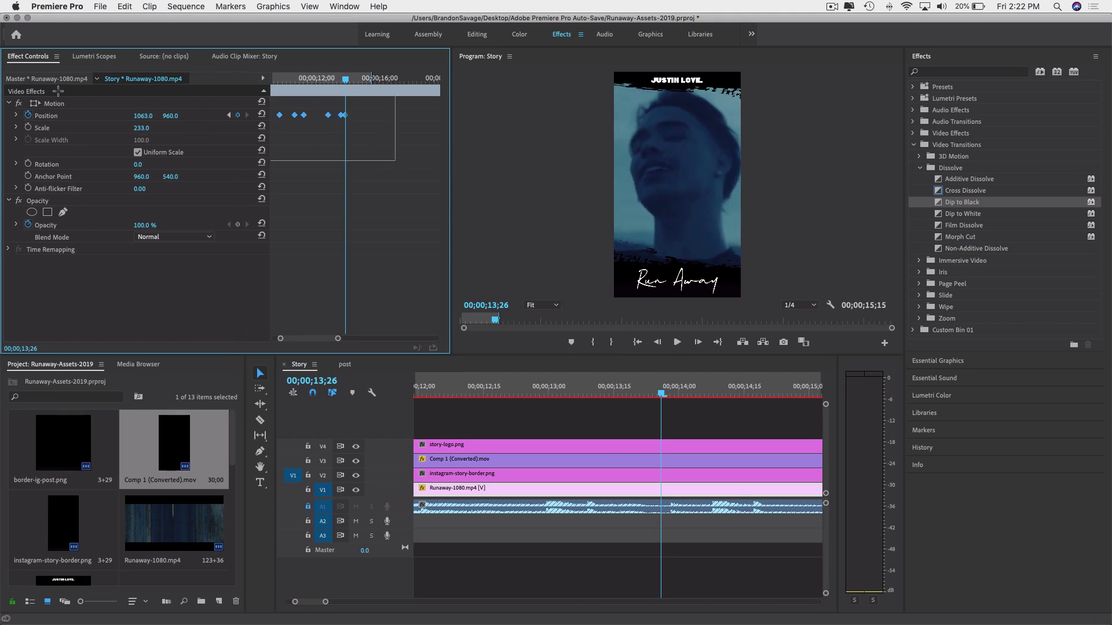
Try Continuous Bezier temporal interpolation on the position keyframes and play the sequence from the start.
right_click(293, 118)
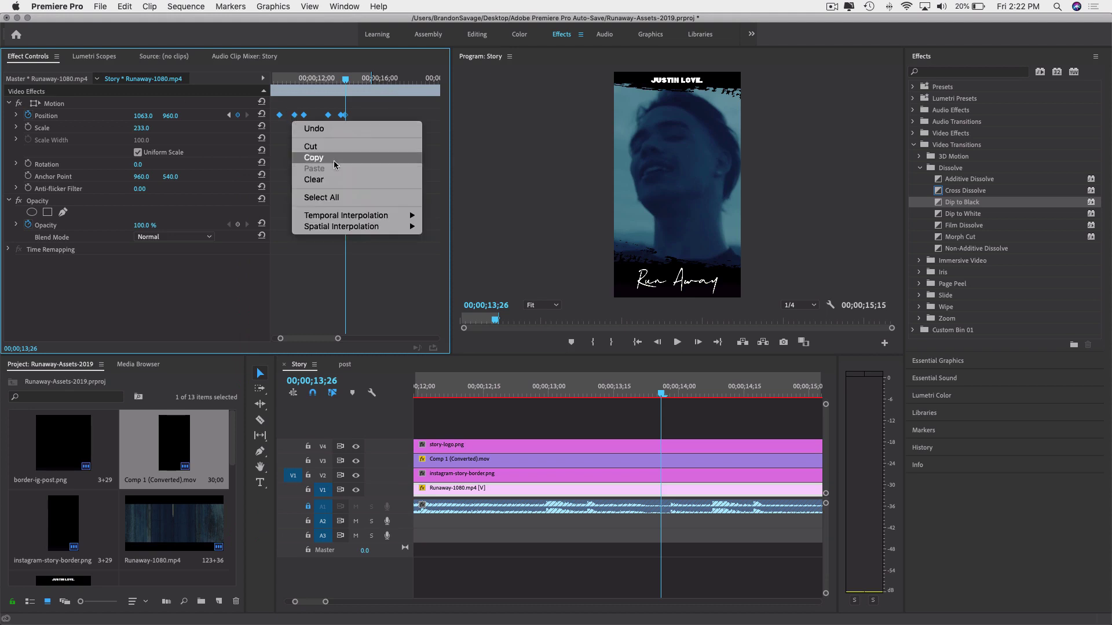
mouse_move(356, 216)
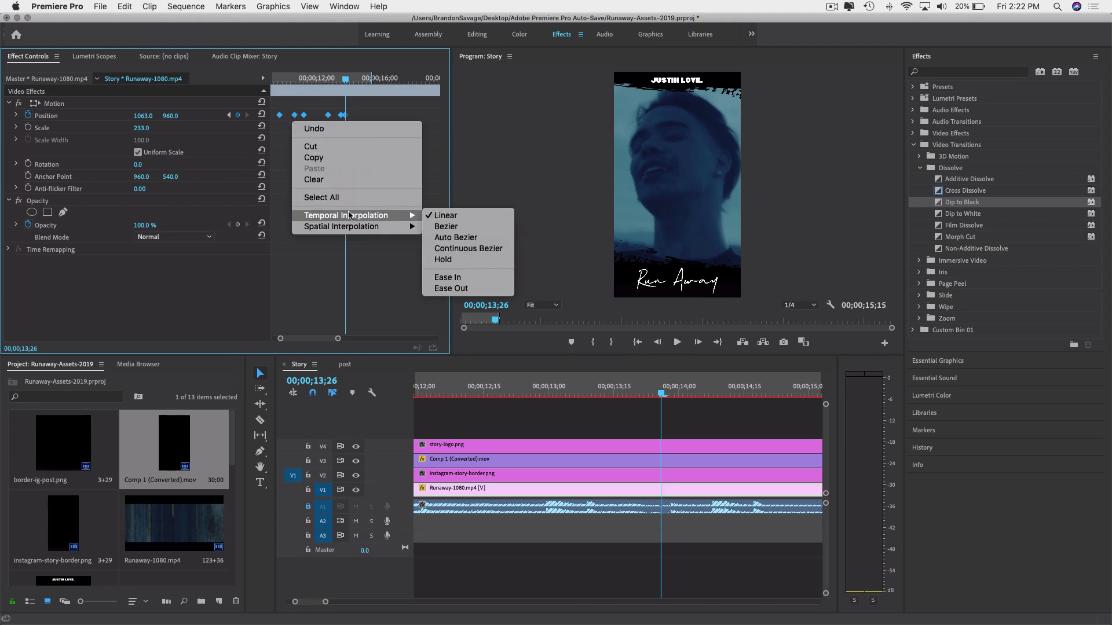
left_click(463, 250)
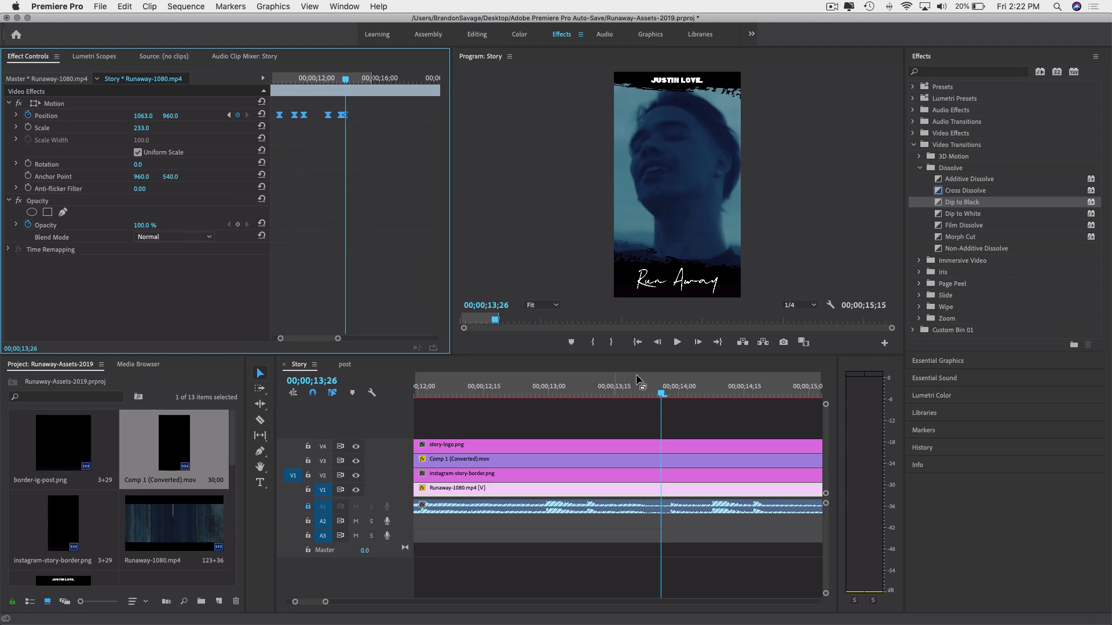
left_click_drag(637, 380, 278, 398)
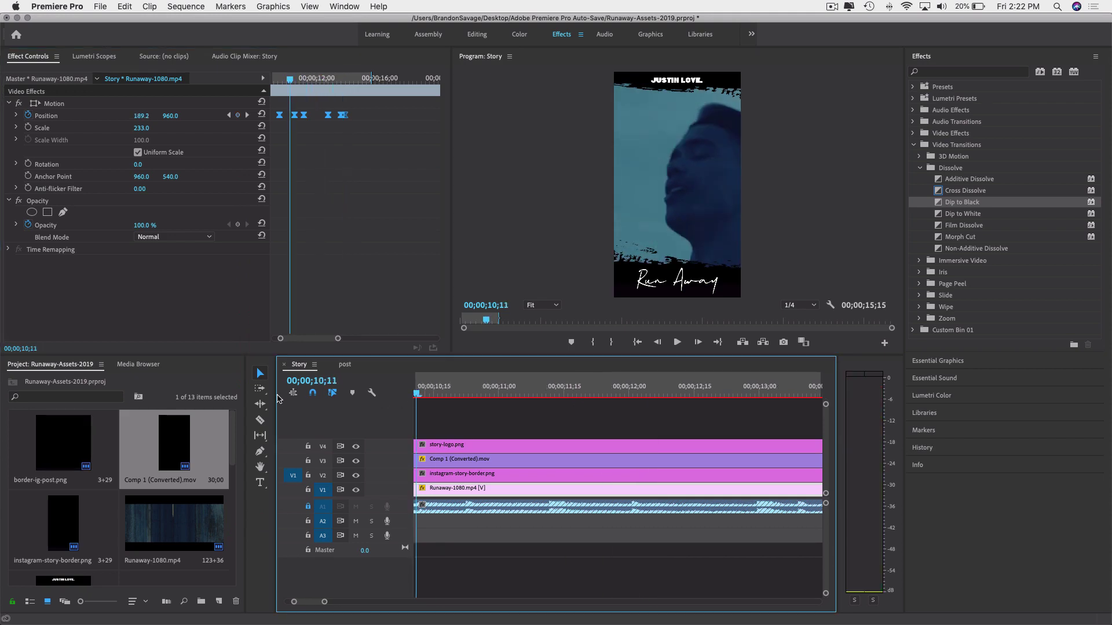
key("minus")
key("minus")
key("minus")
key("Home")
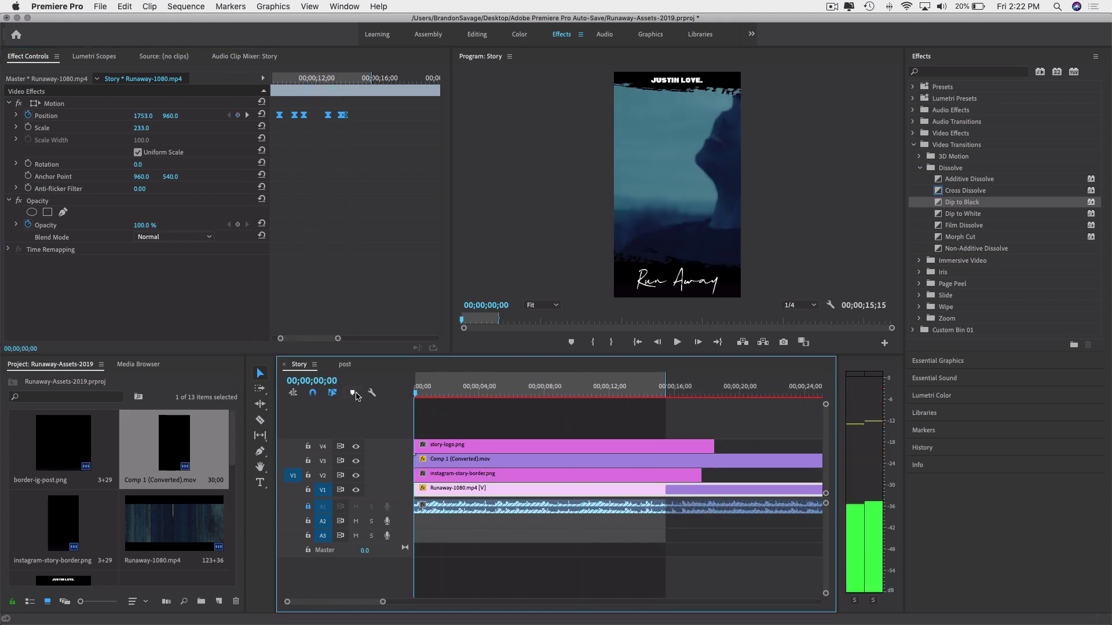
key("space")
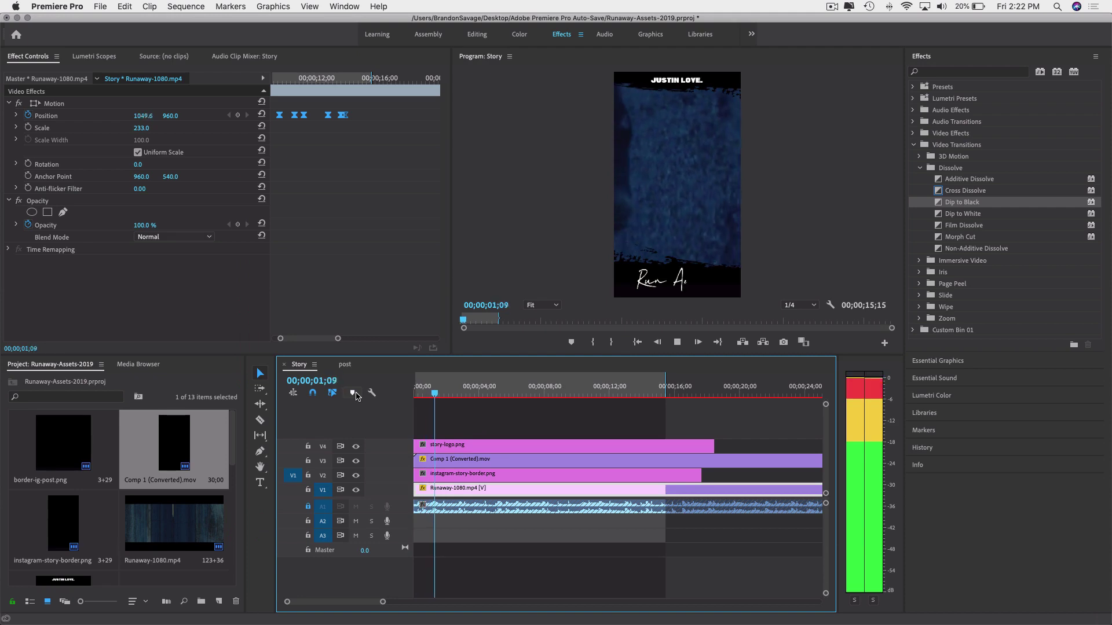
key("space")
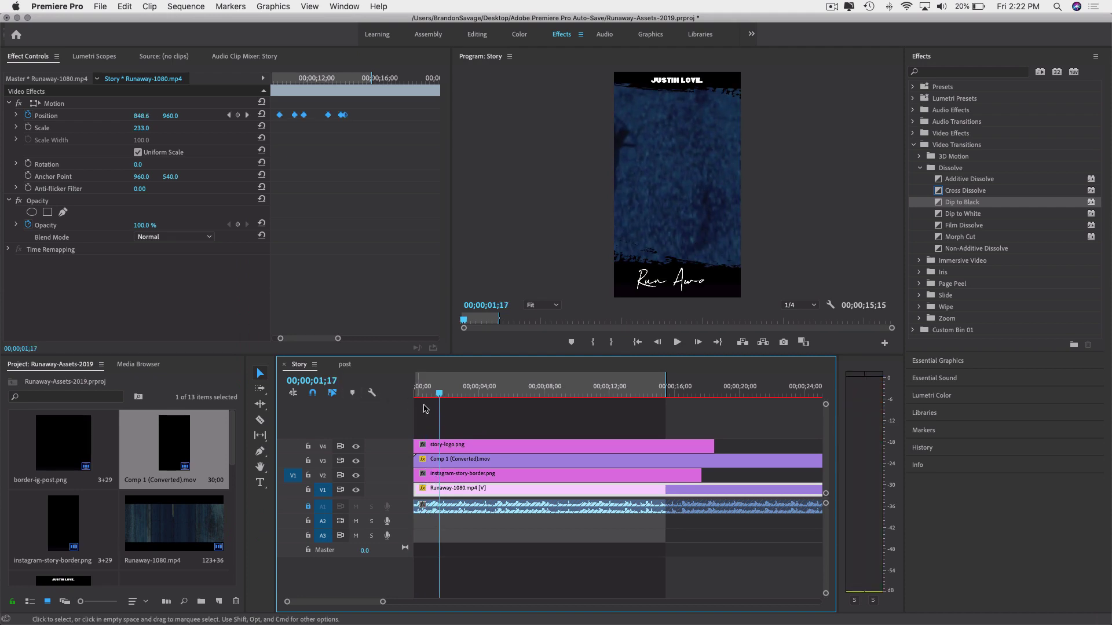
Undo the position keyframes at 00;00;13;26 and 00;00;11;09, replaying the opening from the start in between.
left_click_drag(439, 393, 410, 397)
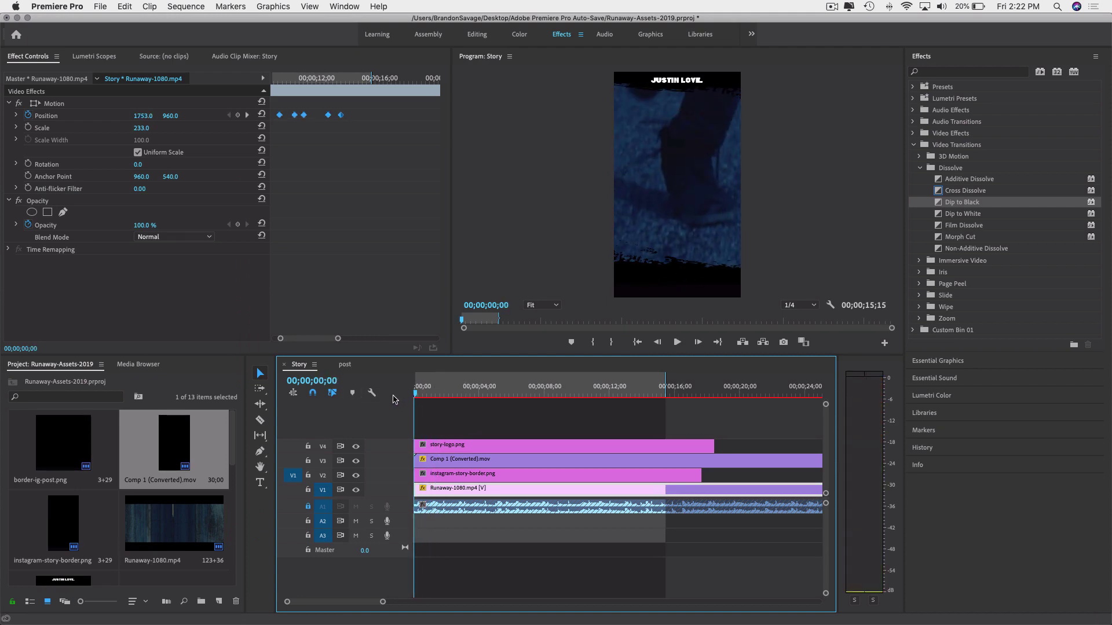
key("space")
key("space")
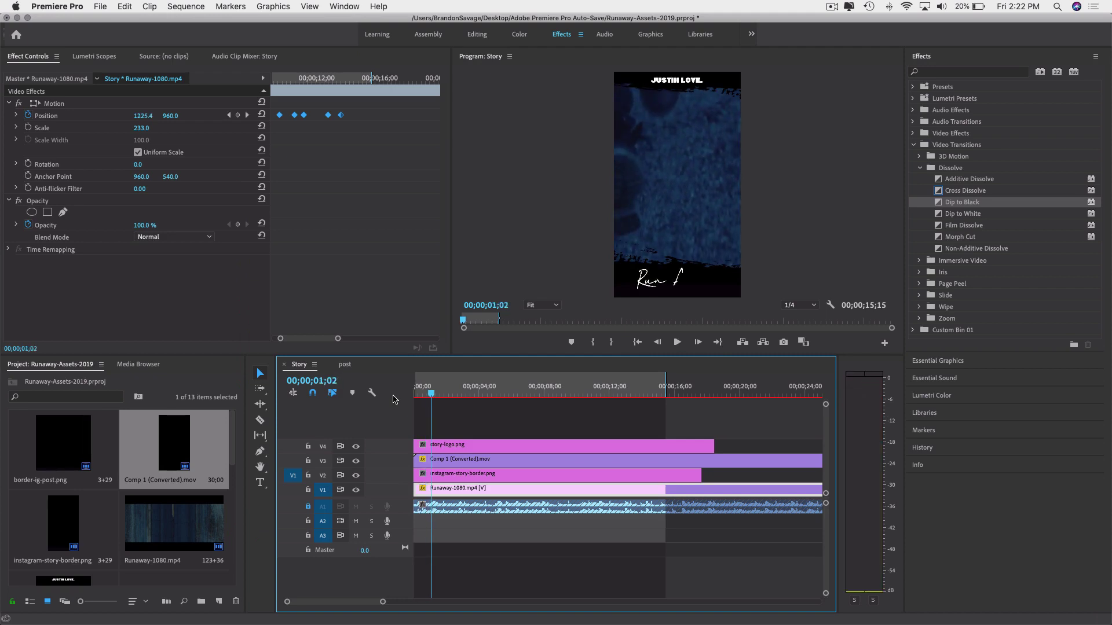
key("Home")
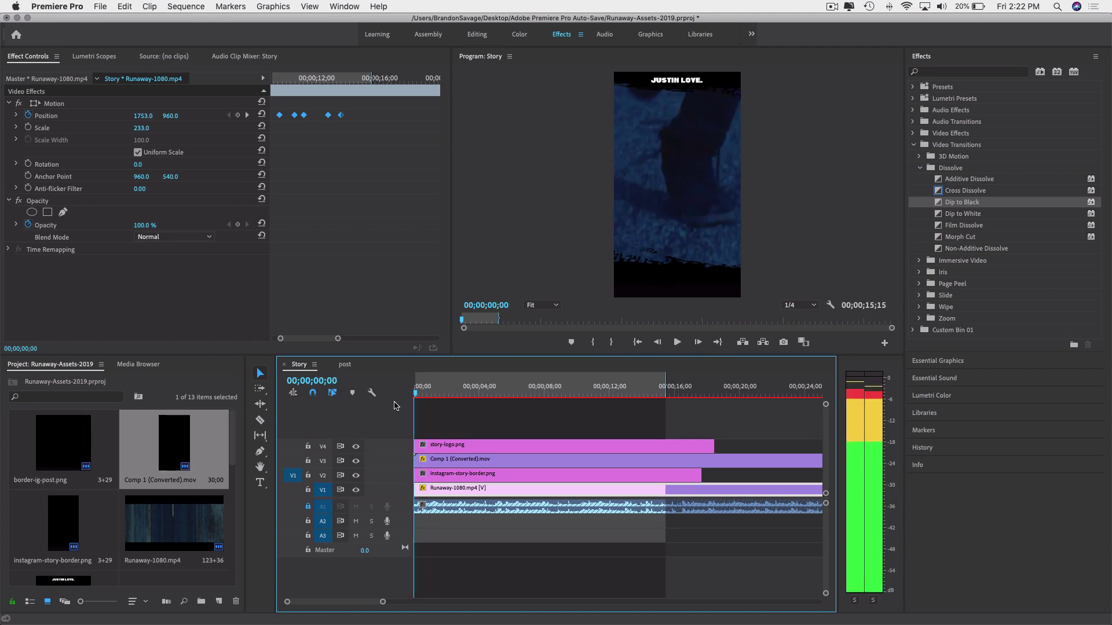
key("space")
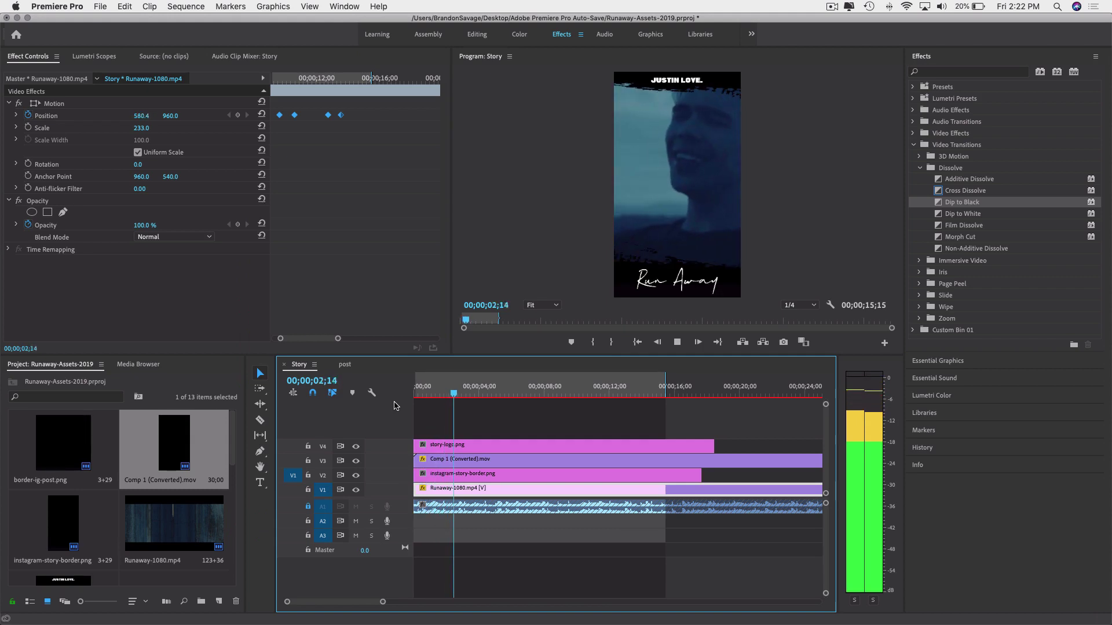
key("space")
Examine the opening seconds of the Story sequence closely to check how the video's position shifts between keyframes.
key("equal")
key("equal")
key("equal")
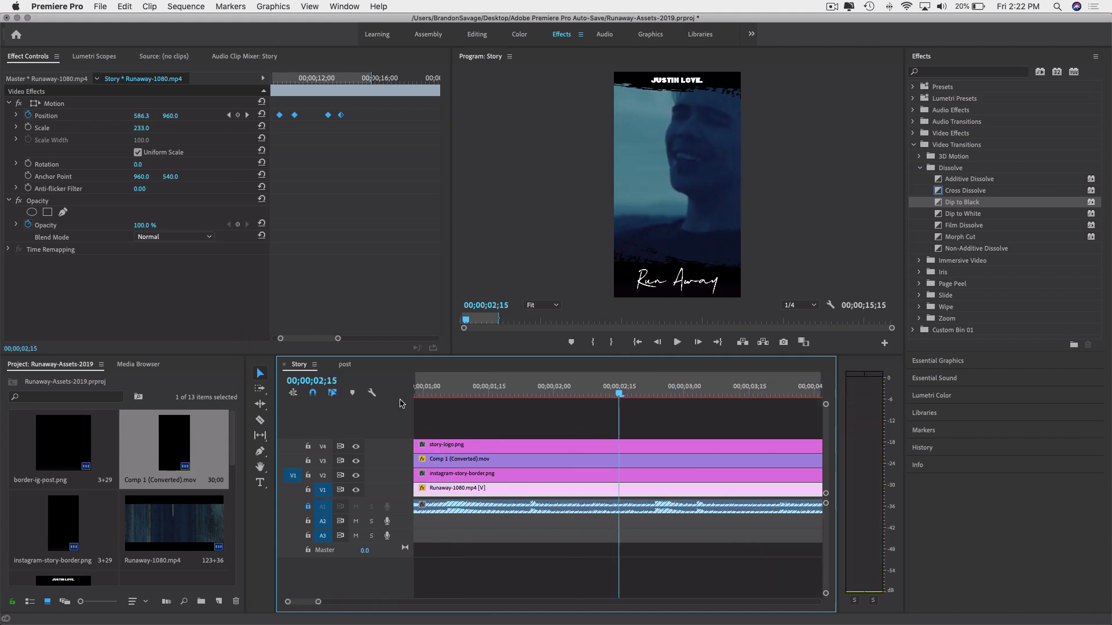
key("Home")
key("space")
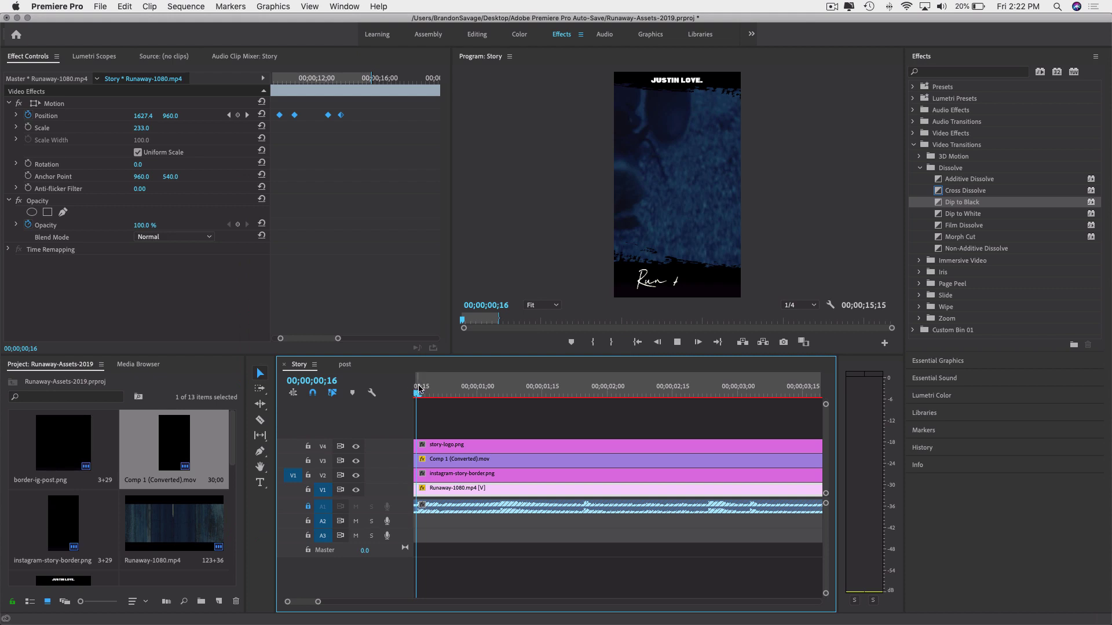
key("space")
left_click(312, 135)
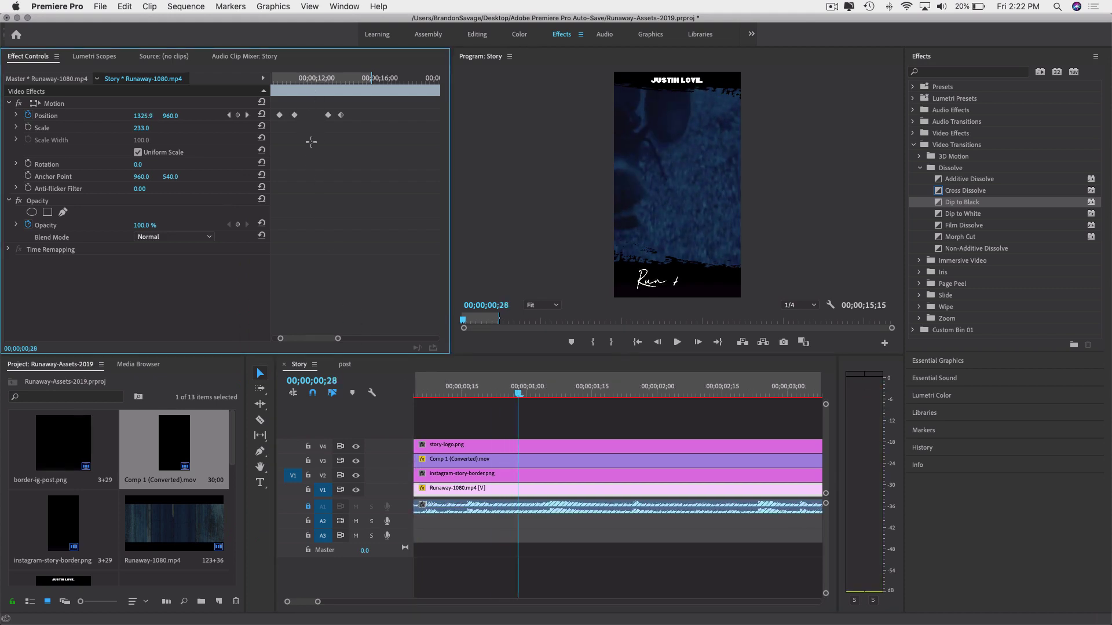
key("equal")
key("equal")
key("equal")
key("equal")
left_click(312, 75)
left_click_drag(312, 75, 186, 99)
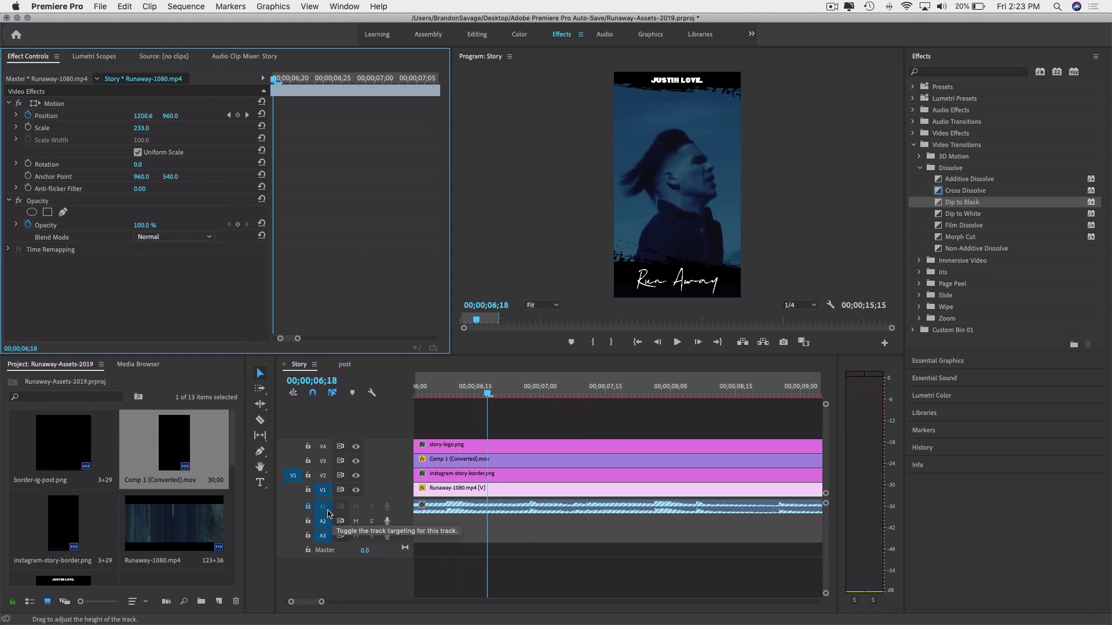
left_click_drag(273, 79, 217, 93)
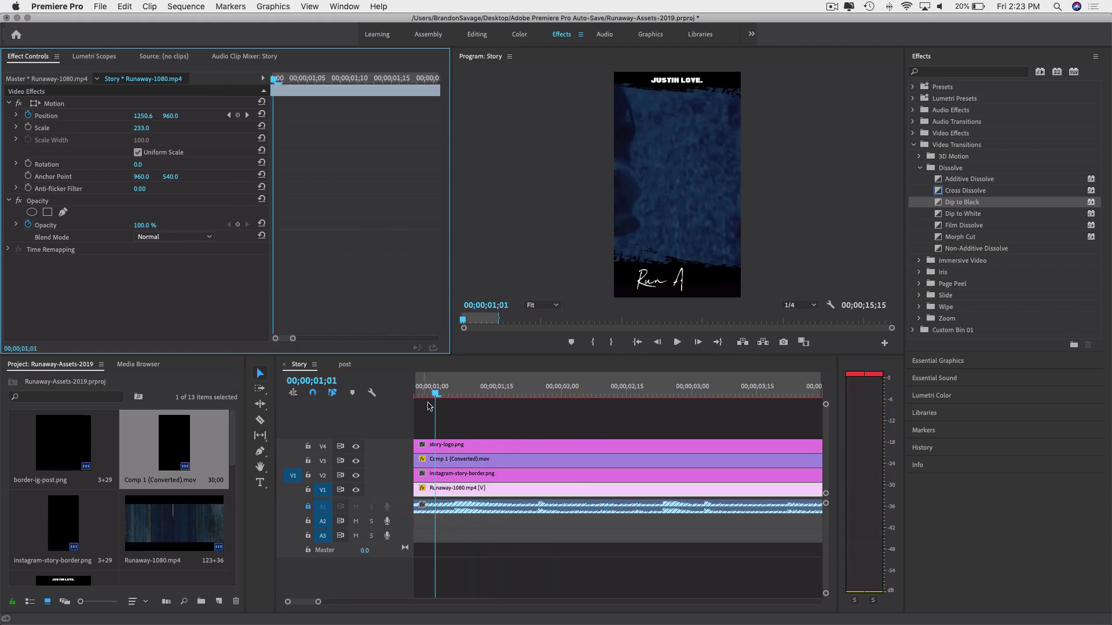
Split the Runaway-1080.mp4 video clip at 00;00;01;18 with the Razor tool and replay the opening from the start.
left_click(436, 396)
left_click_drag(437, 398, 509, 399)
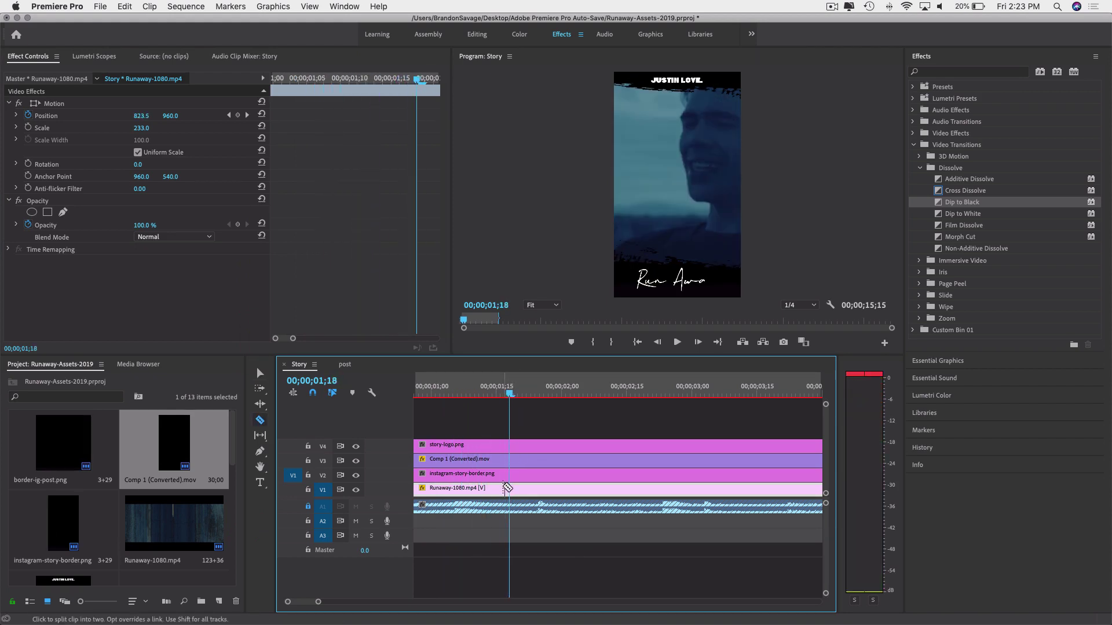
left_click(508, 489)
key("v")
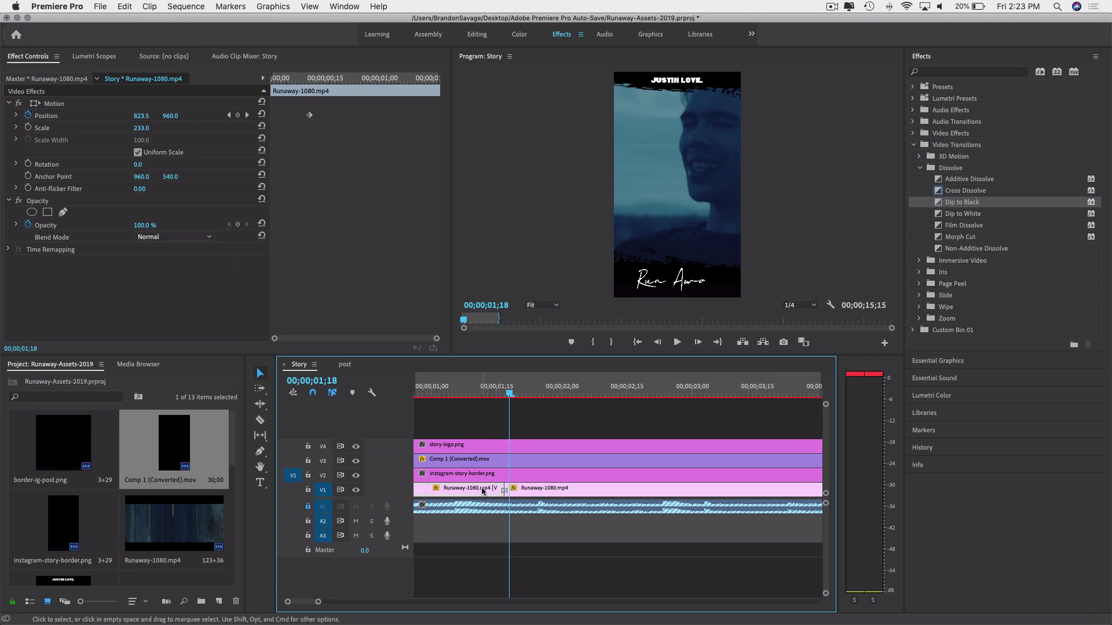
key("Home")
key("space")
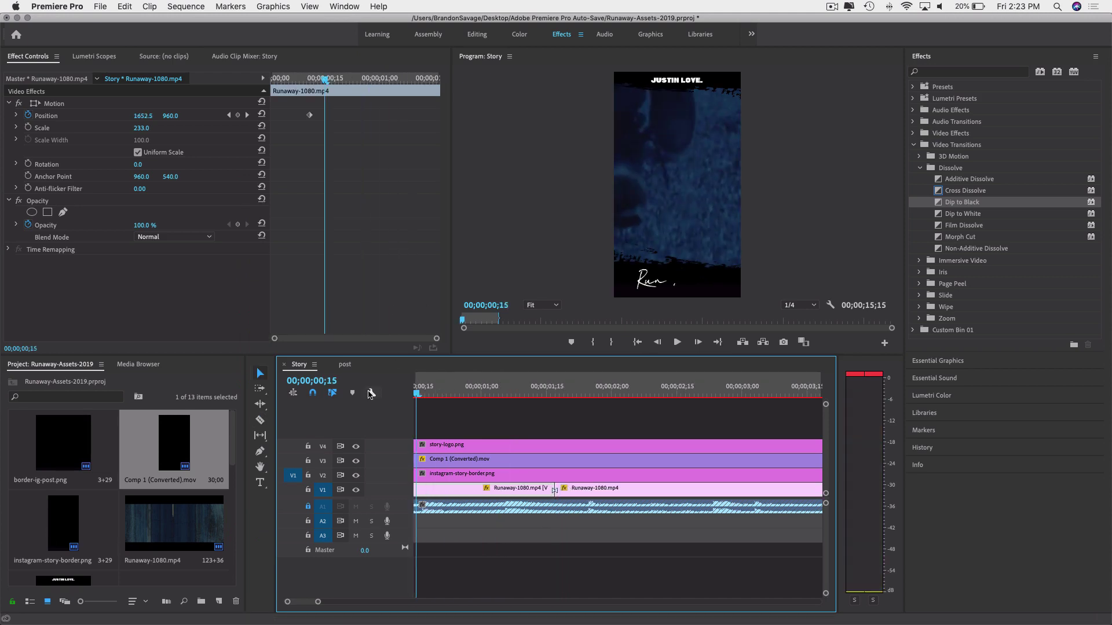
Set the first Runaway-1080.mp4 clip's position keyframe to Hold temporal interpolation and replay the opening from the start.
key("space")
left_click_drag(310, 115, 316, 122)
right_click(316, 118)
mouse_move(357, 216)
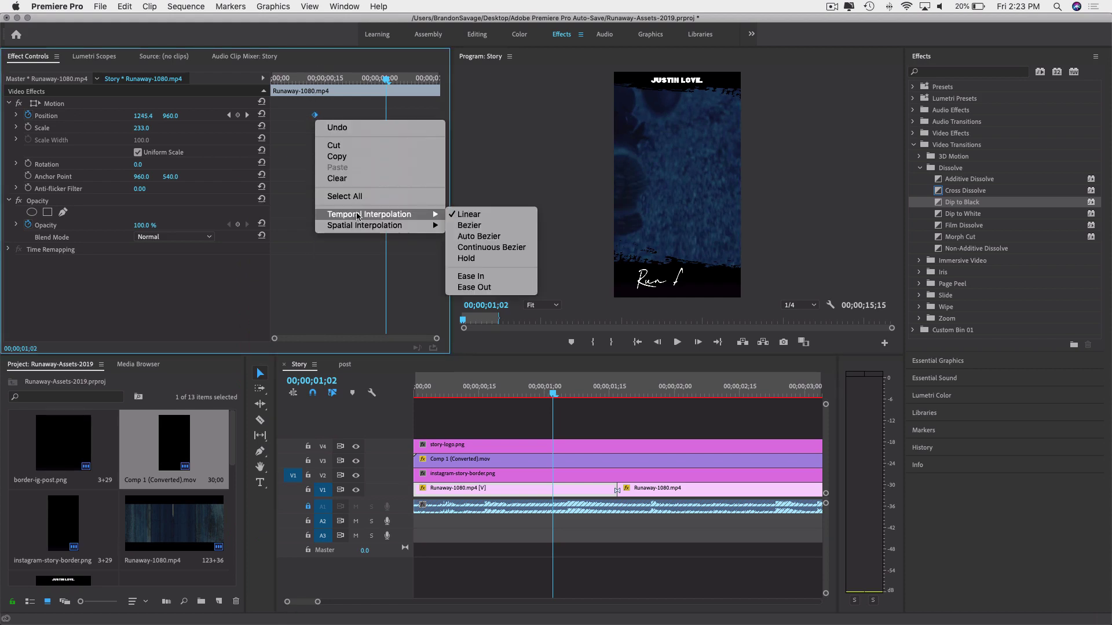
left_click(485, 259)
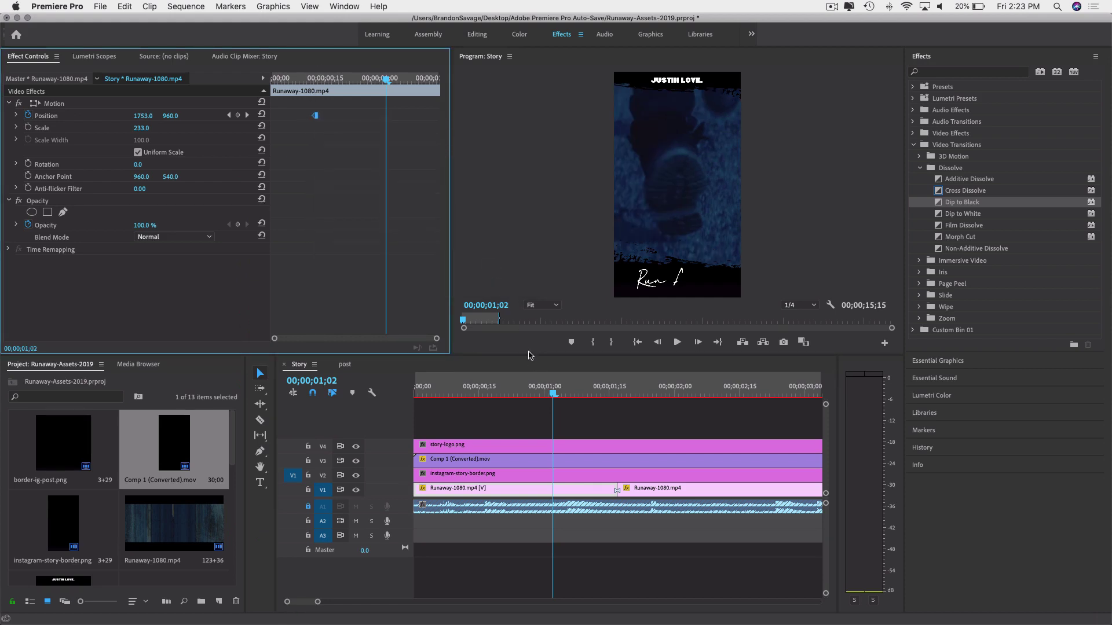
left_click_drag(531, 397, 390, 401)
key("space")
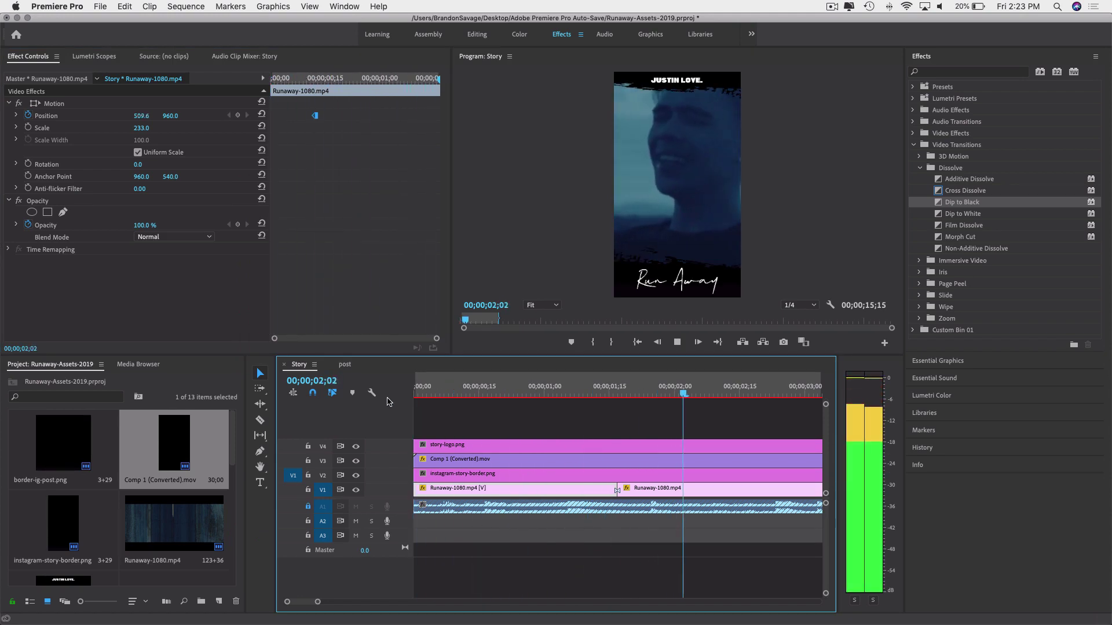
key("space")
Move the second Runaway-1080.mp4 clip's first position keyframe to the clip's start at 00;00;01;17.
mouse_move(655, 394)
left_mouse_down()
mouse_move(630, 394)
mouse_move(658, 392)
mouse_move(648, 394)
left_mouse_up()
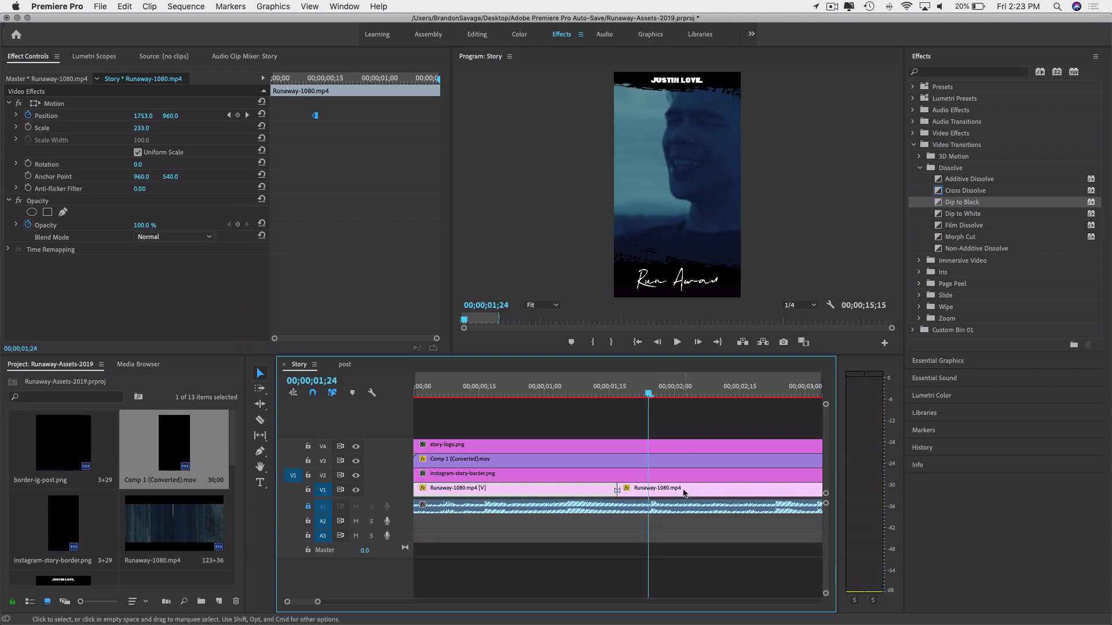
left_click(666, 481)
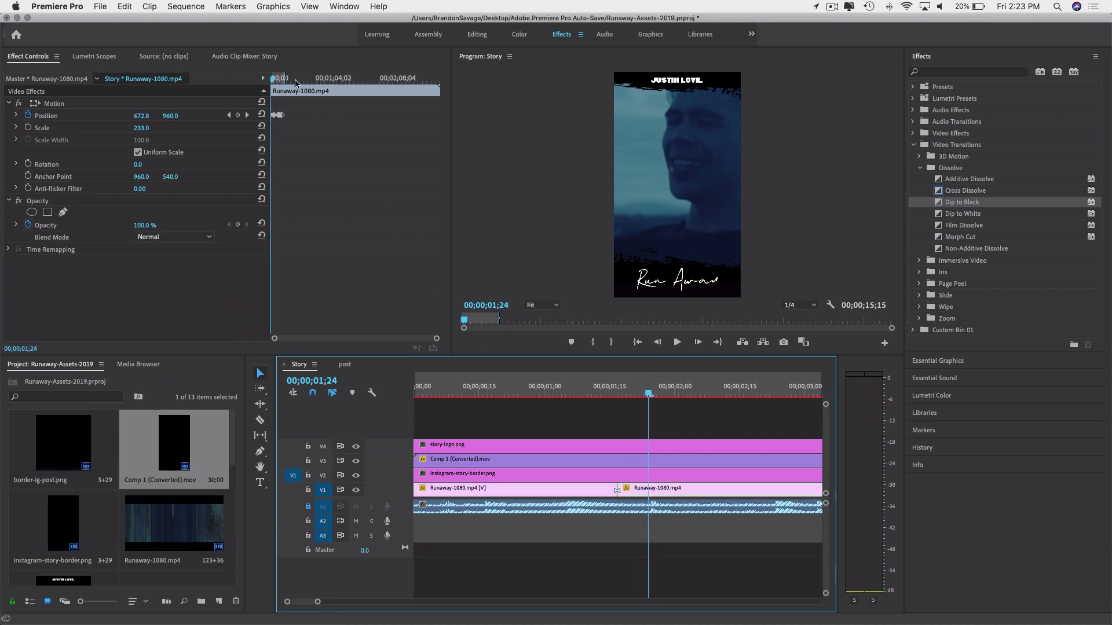
key("=")
key("=")
left_click_drag(300, 77, 262, 74)
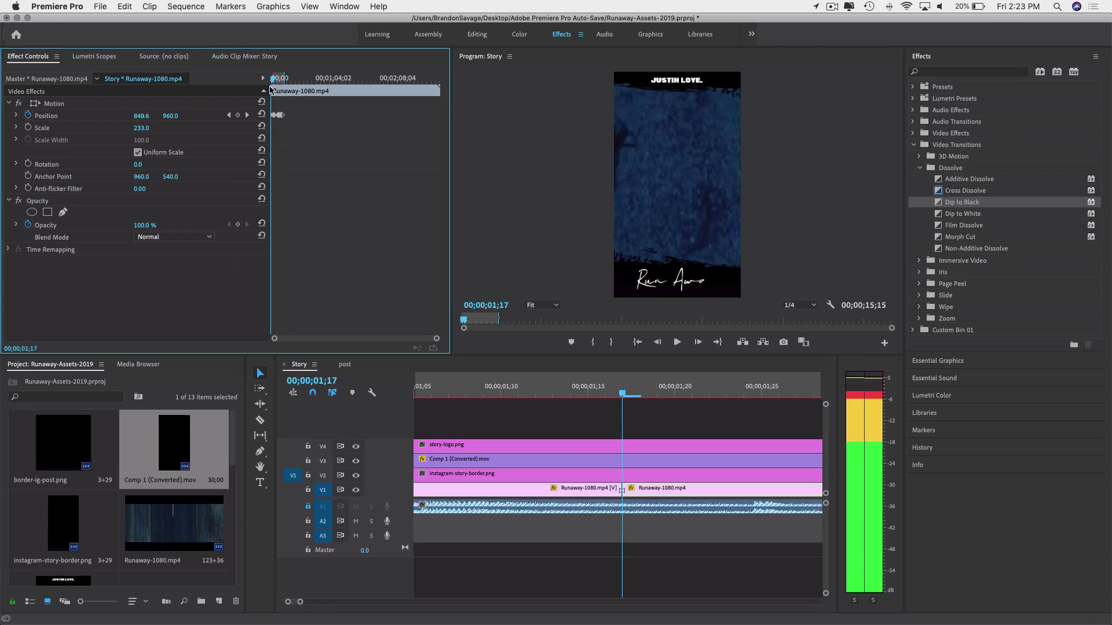
key("=")
key("=")
key("=")
key("=")
key("=")
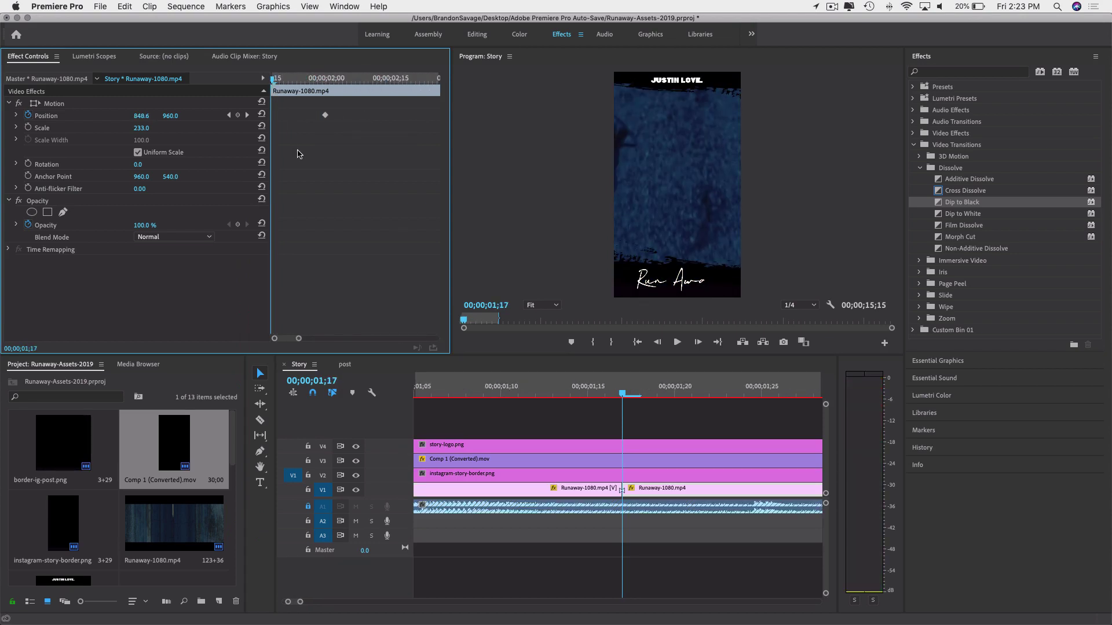
key("minus")
key("minus")
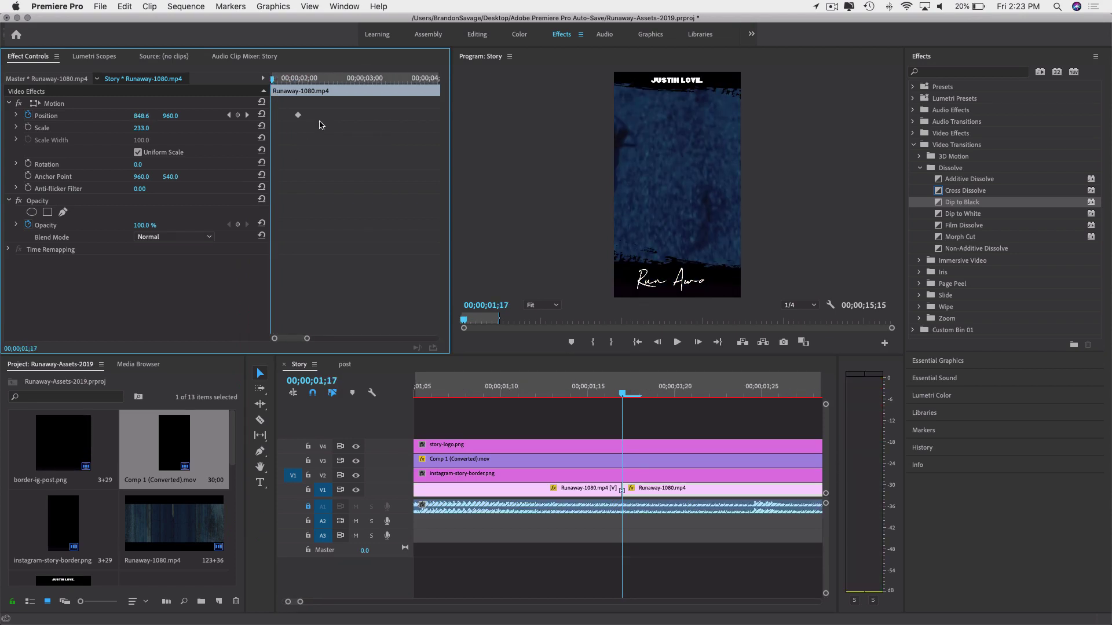
left_click(229, 116)
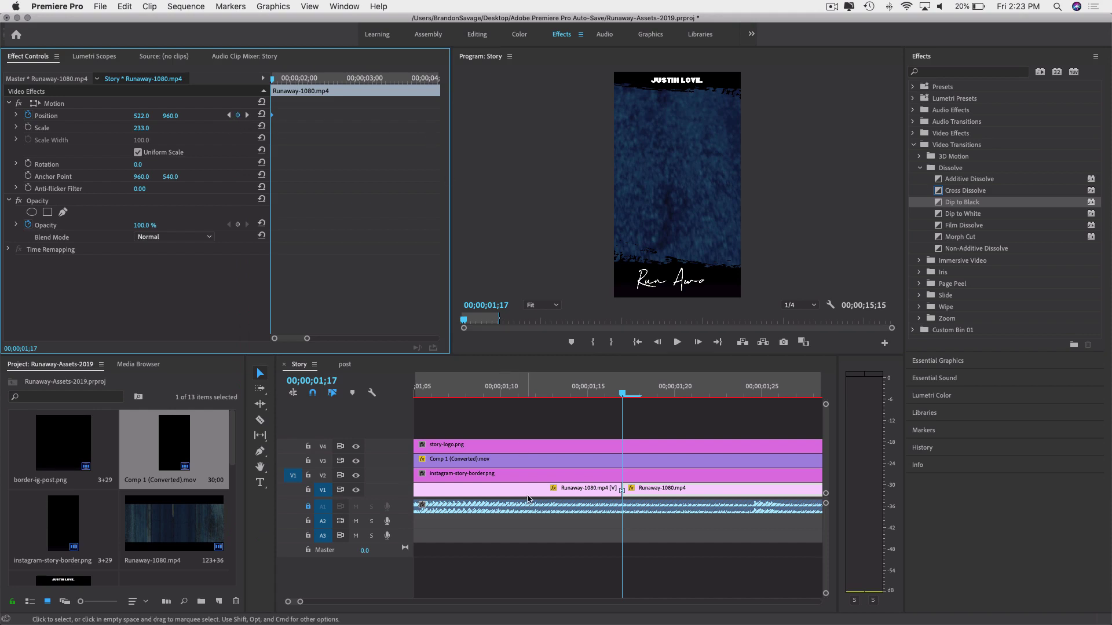
key("ctrl+z")
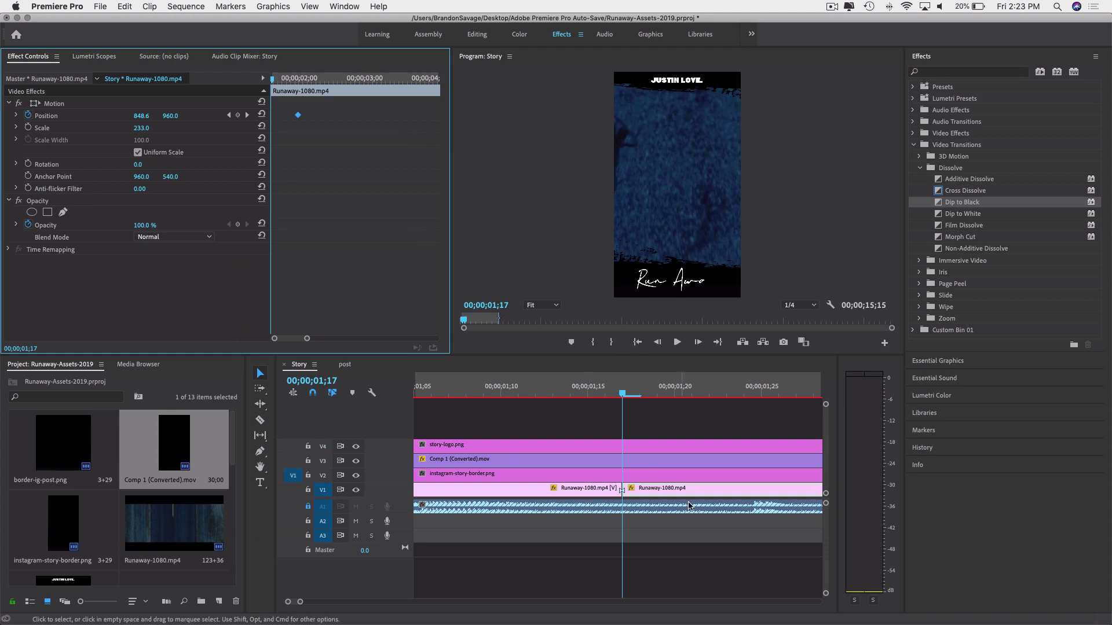
left_click(637, 492)
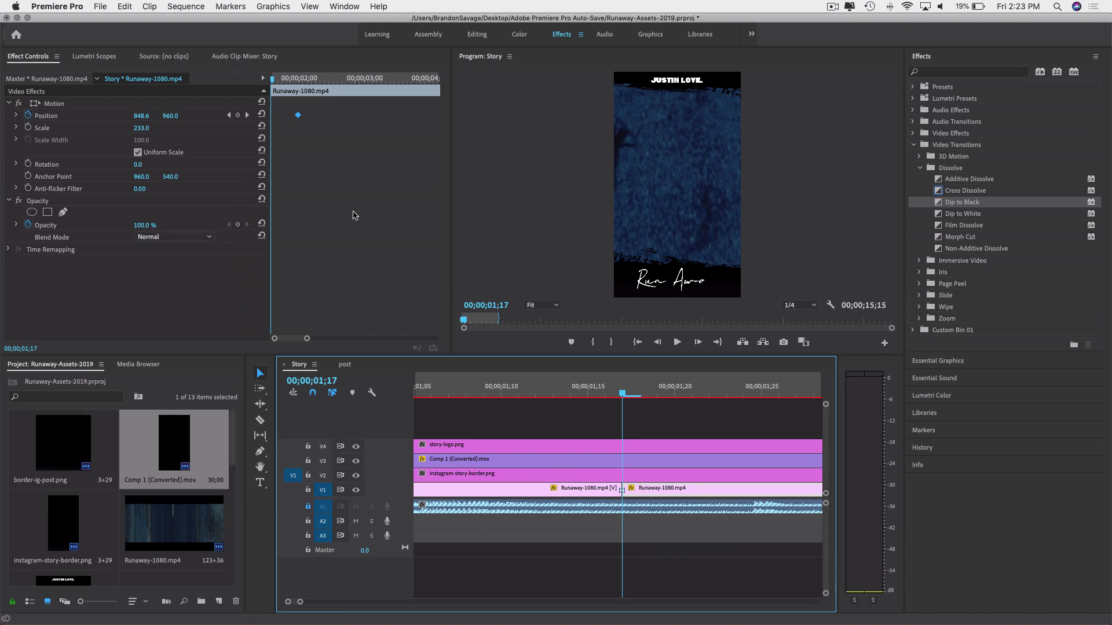
left_click_drag(298, 116, 259, 118)
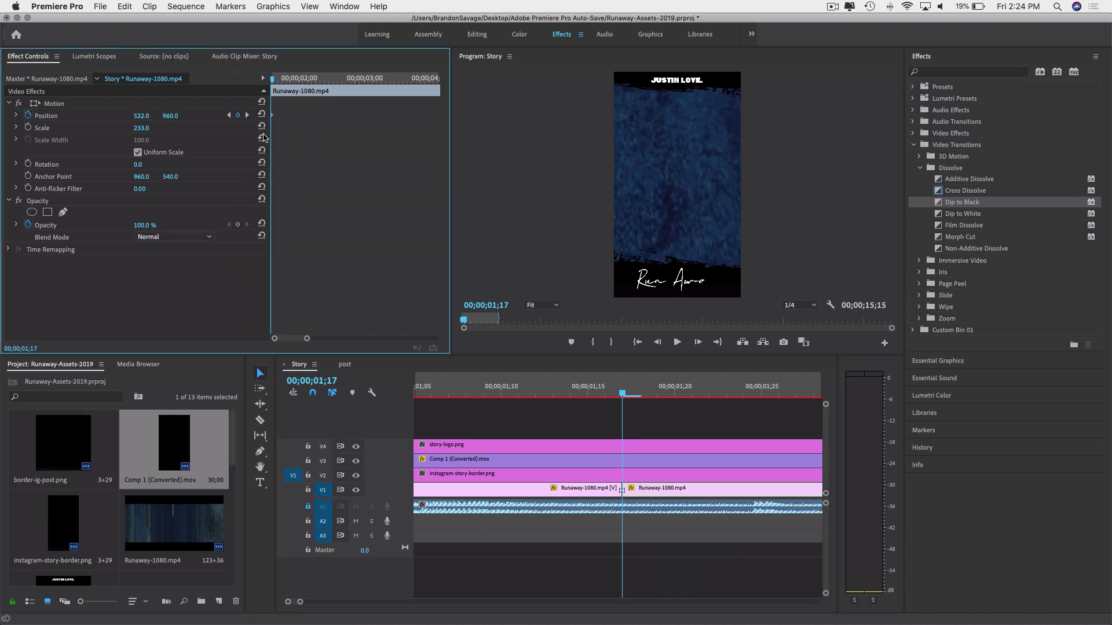
Replay the opening across the cut to check the subject's framing at the start of the second clip.
key("space")
key("space")
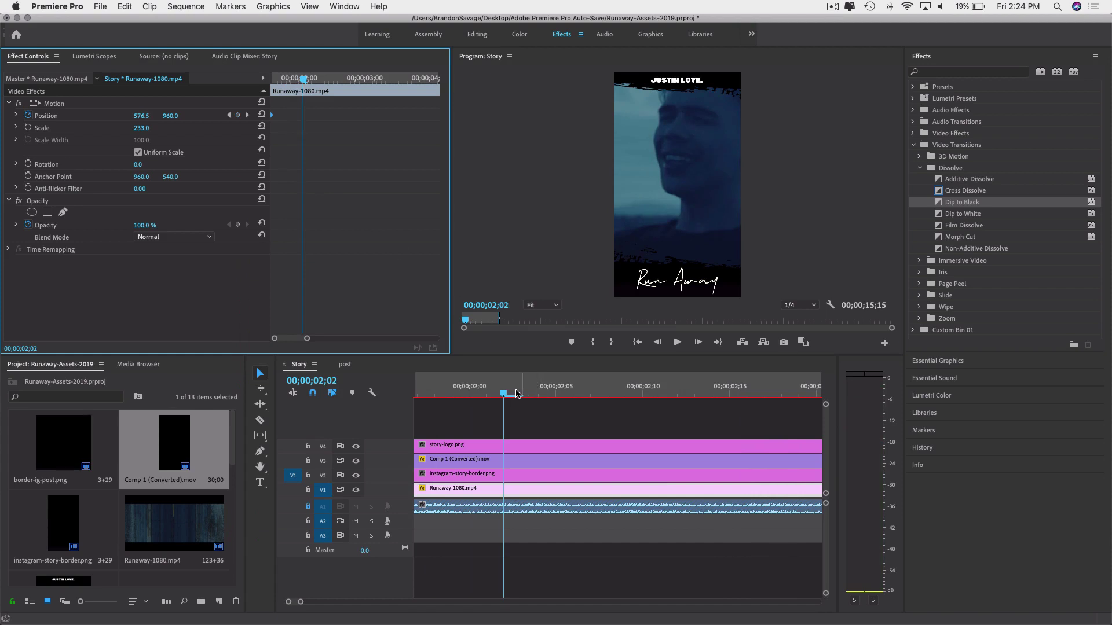
key("backslash")
left_click_drag(513, 394, 318, 411)
key("space")
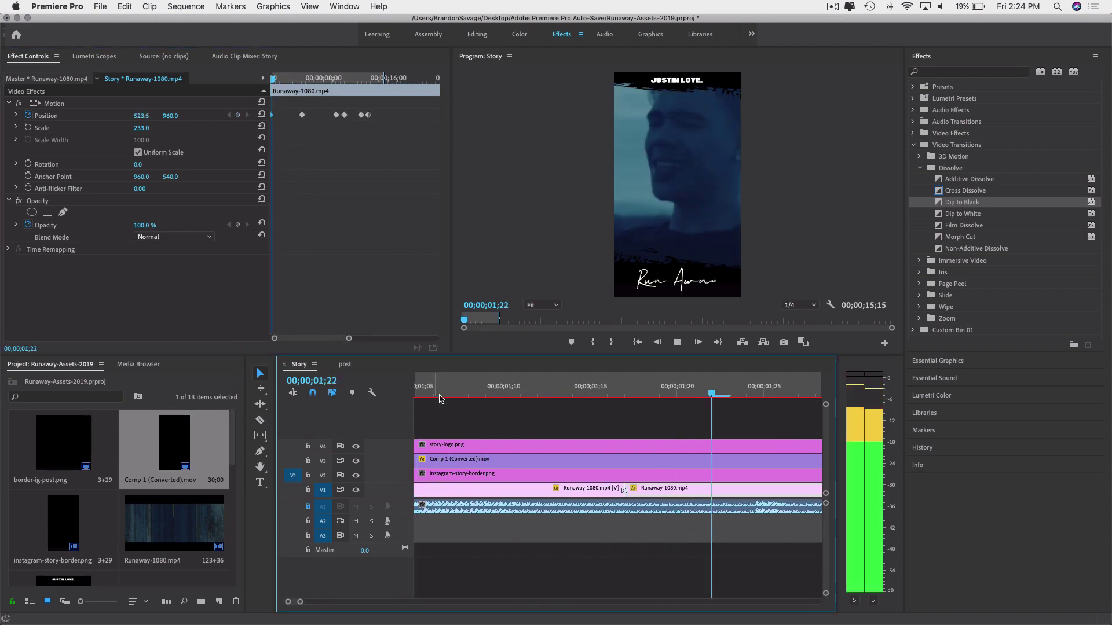
key("space")
Try the cut between the two Runaway-1080.mp4 clips at 00;00;01;16 and 00;00;01;17, replaying the transition.
left_click_drag(504, 395, 619, 391)
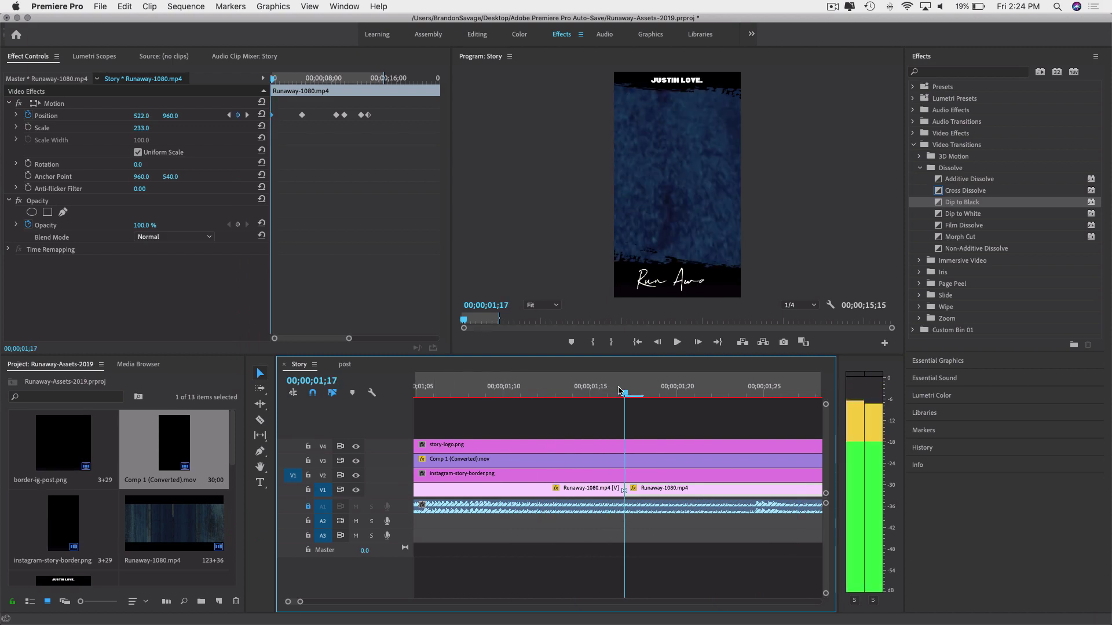
left_click_drag(622, 489, 608, 490)
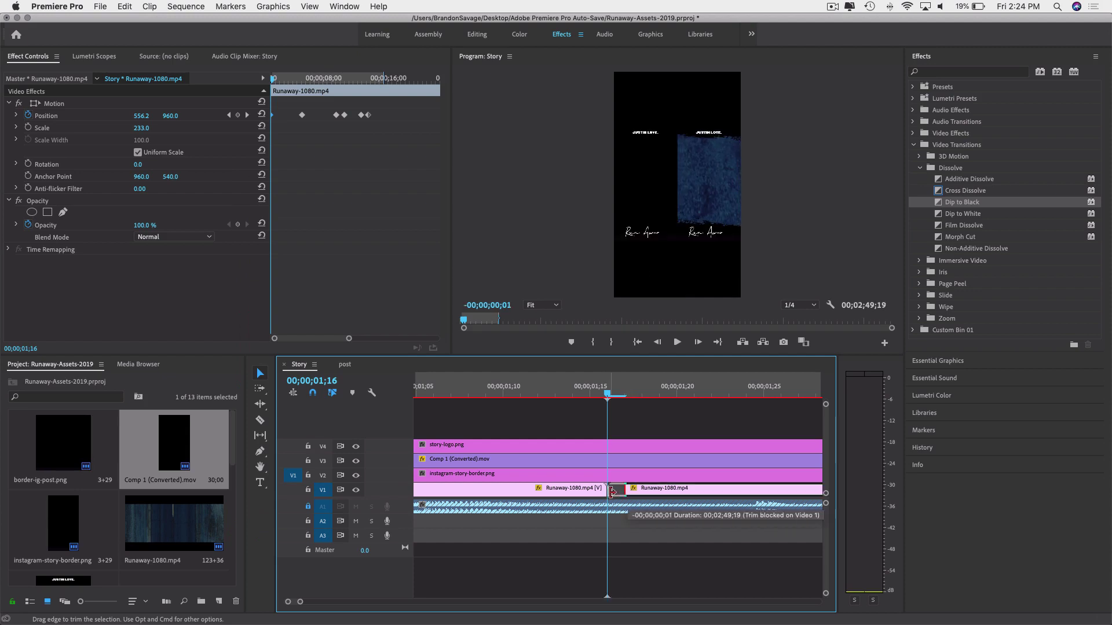
key("space")
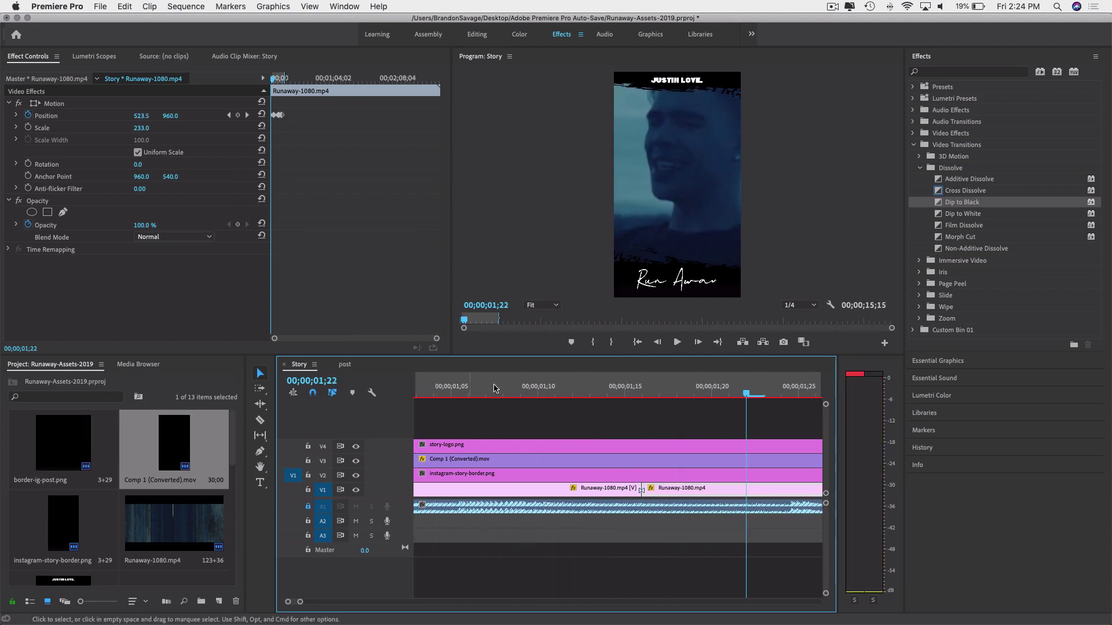
left_click_drag(596, 386, 651, 382)
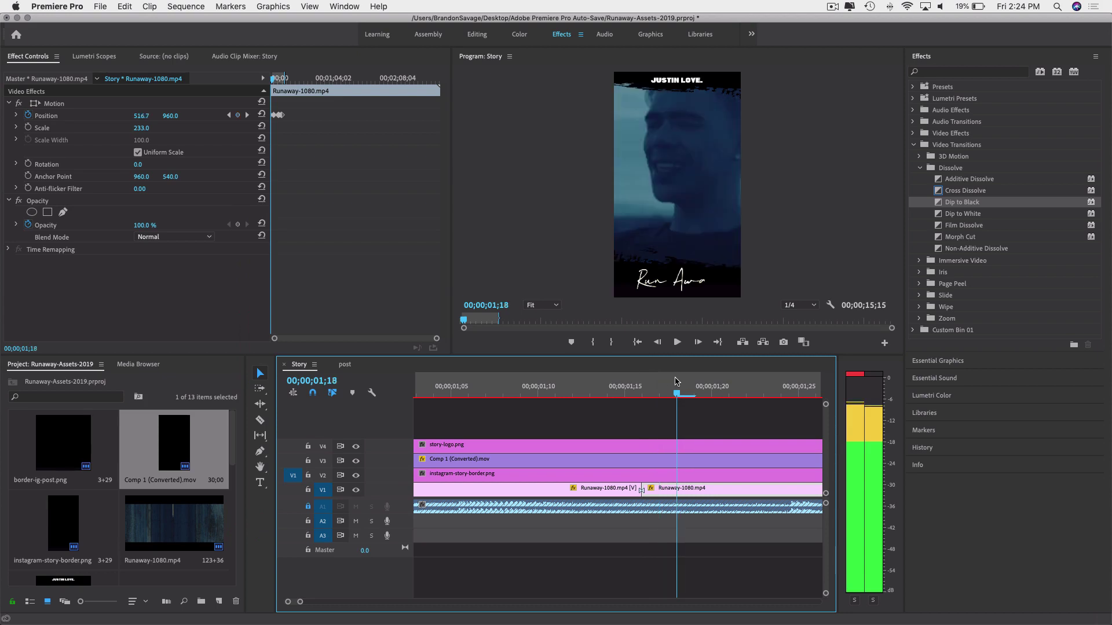
left_click_drag(643, 490, 655, 491)
key("space")
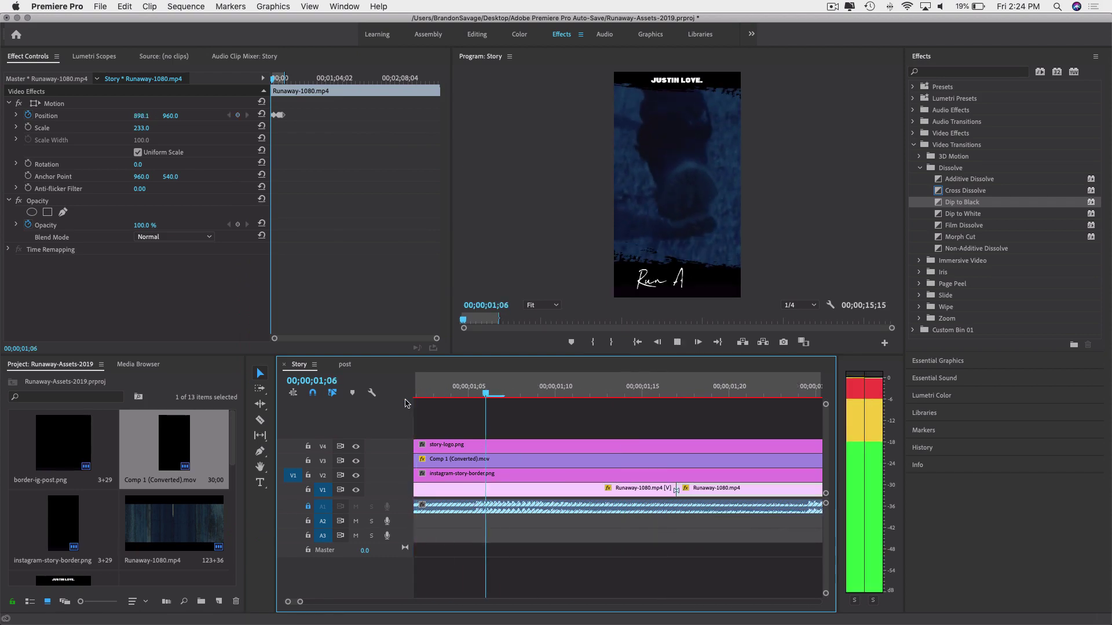
Shift the cut between the two Runaway-1080.mp4 clips to 00;00;01;18 and replay the transition from about one second in.
left_click_drag(684, 487, 694, 490)
left_click(462, 393)
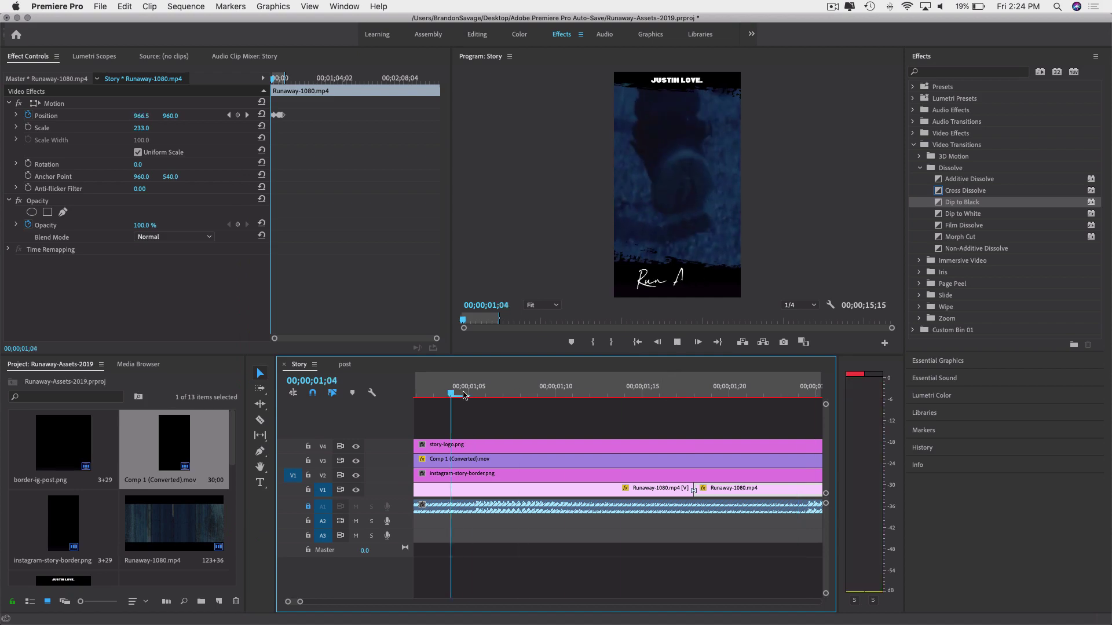
key("space")
key("space")
key("minus")
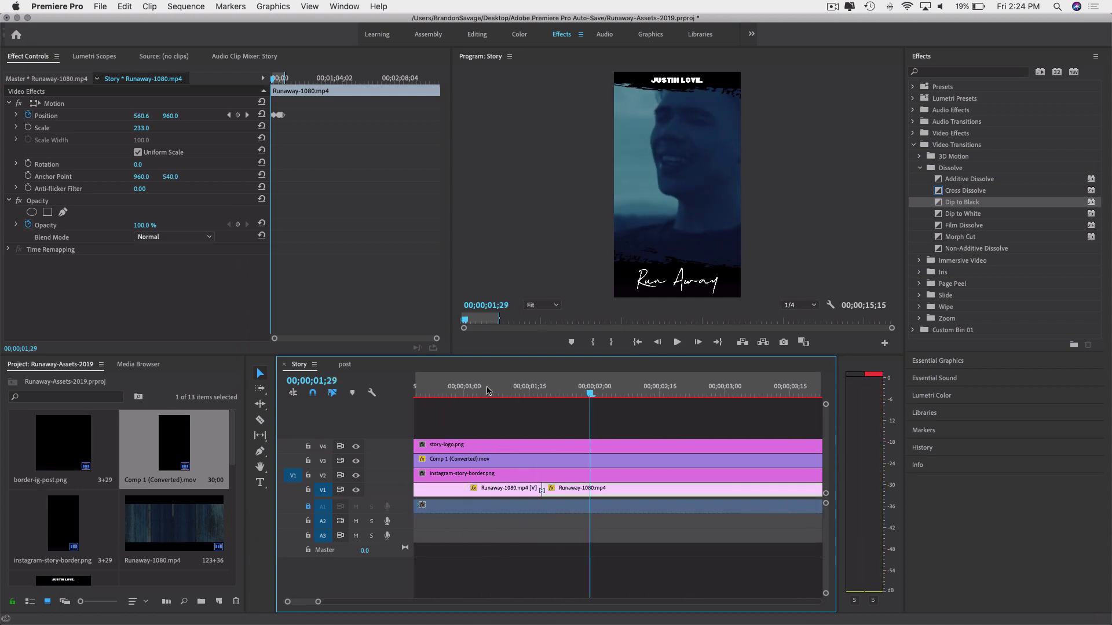
left_click(488, 390)
key("space")
key("space")
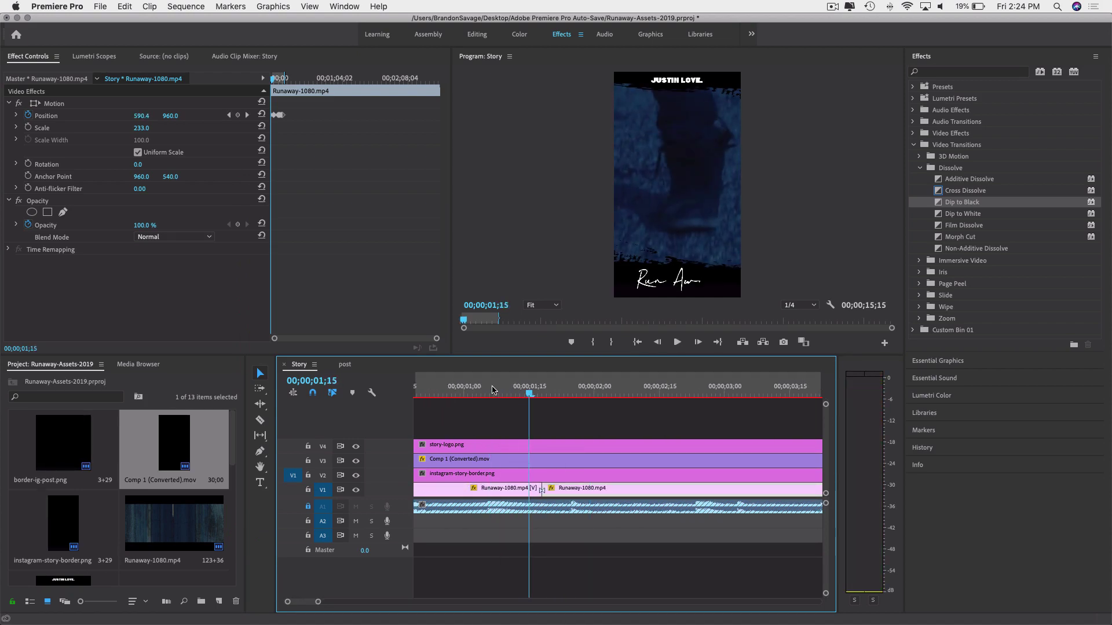
key("space")
Examine how the subject stays framed in the second clip, playing forward to 00;00;03;28 and backward to 00;00;00;24.
key("End")
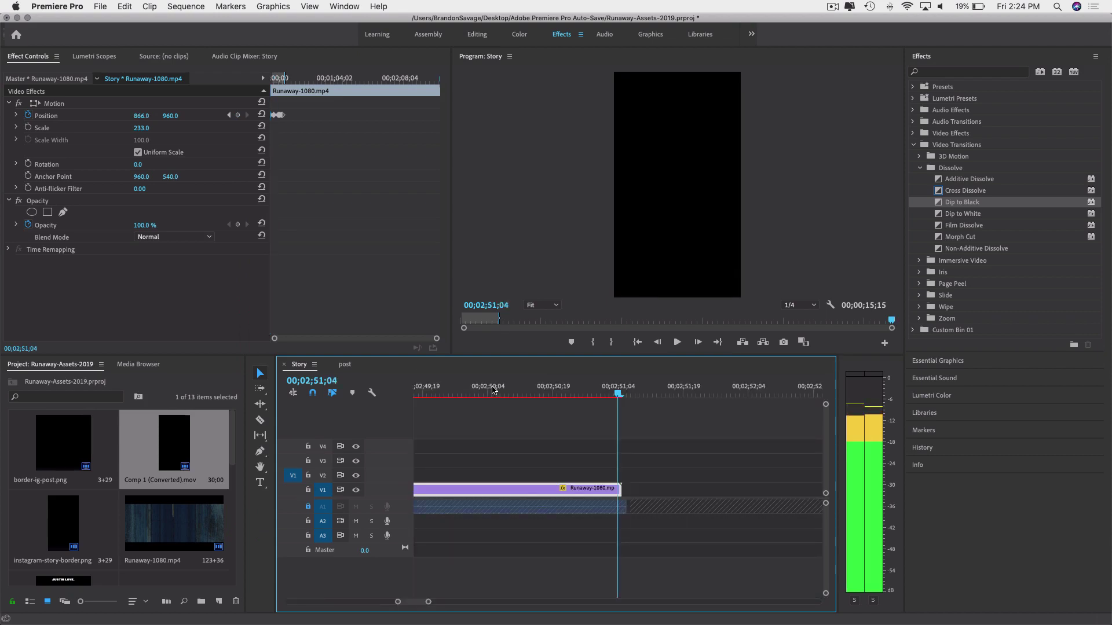
scroll(492, 390, "up", 15)
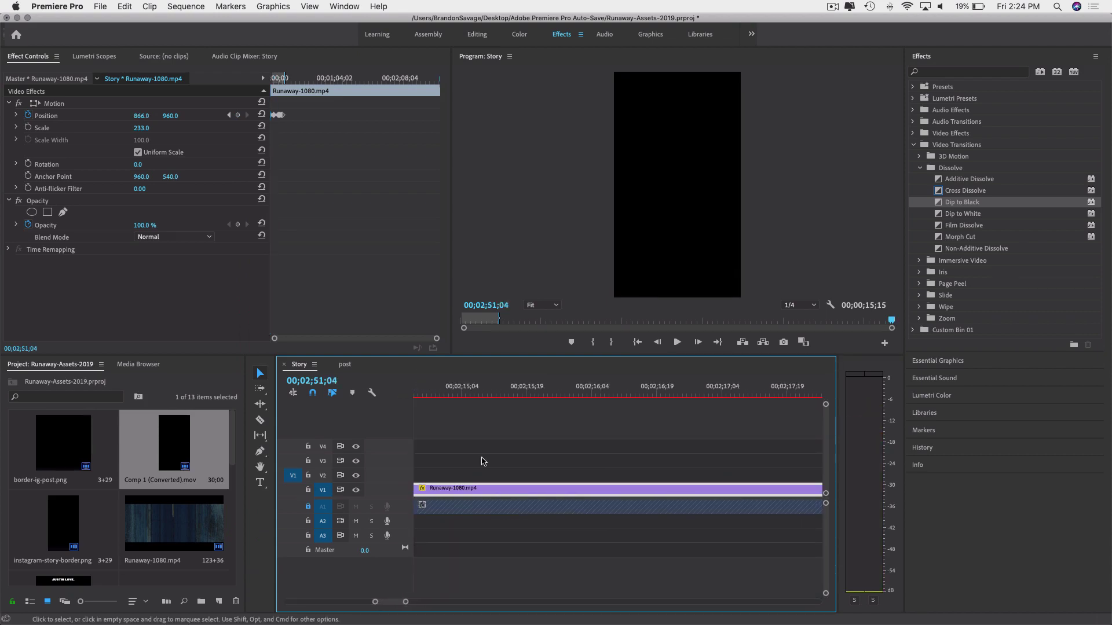
scroll(483, 461, "up", 20)
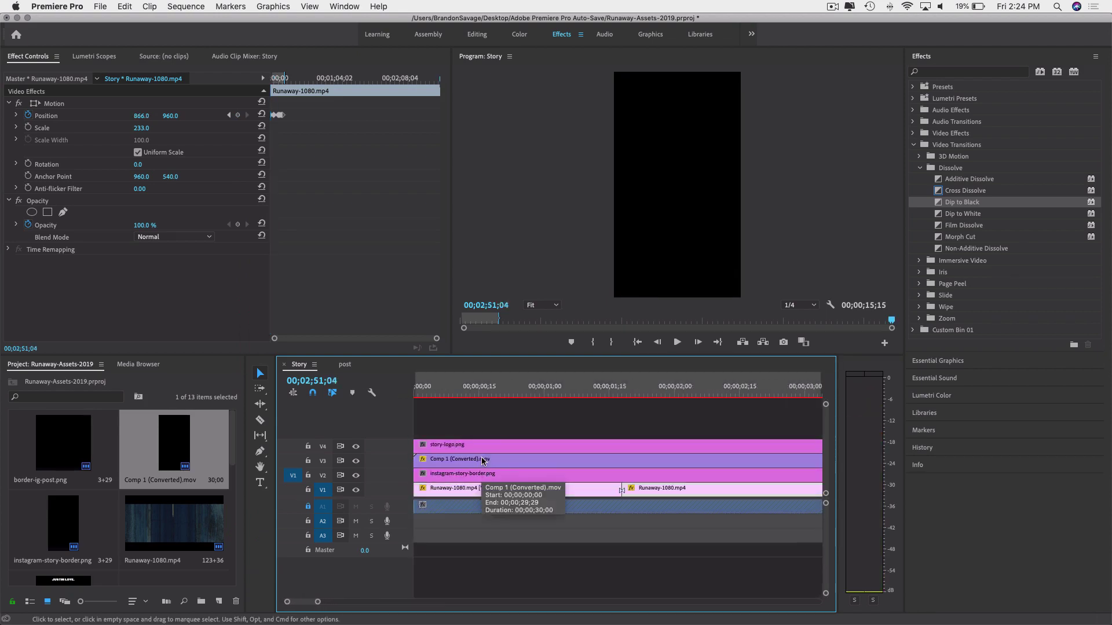
left_click_drag(530, 394, 694, 399)
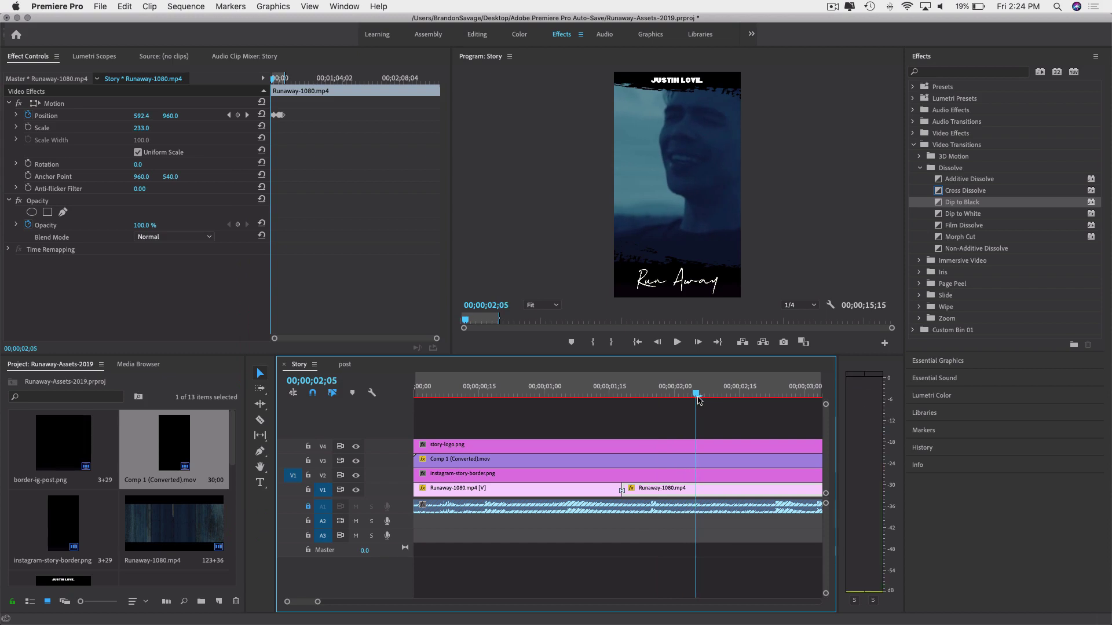
key("minus")
key("space")
key("minus")
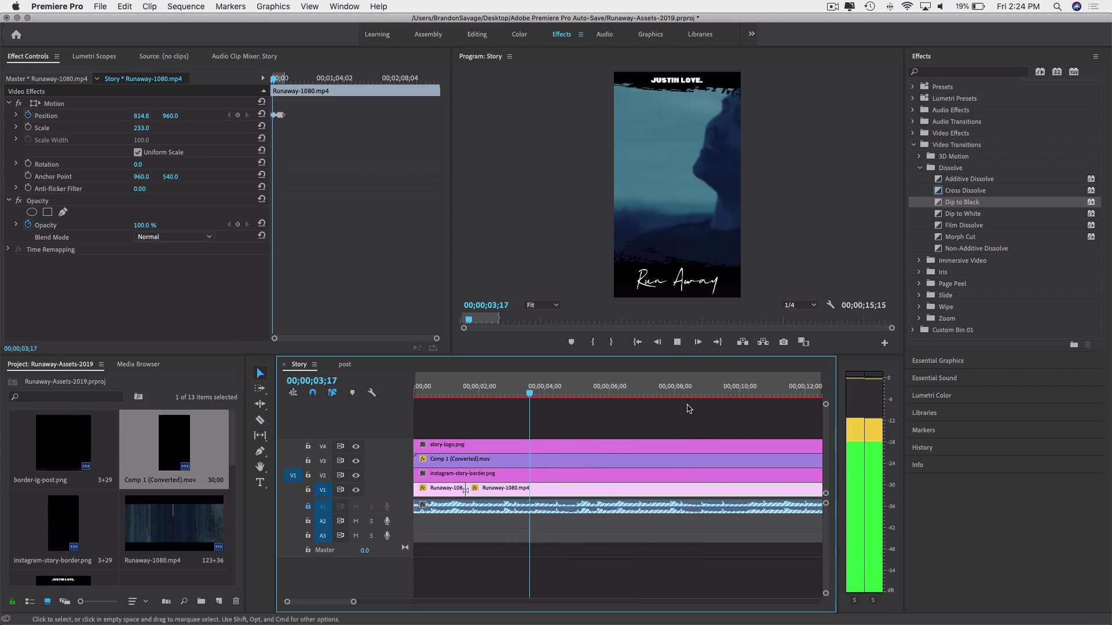
key("space")
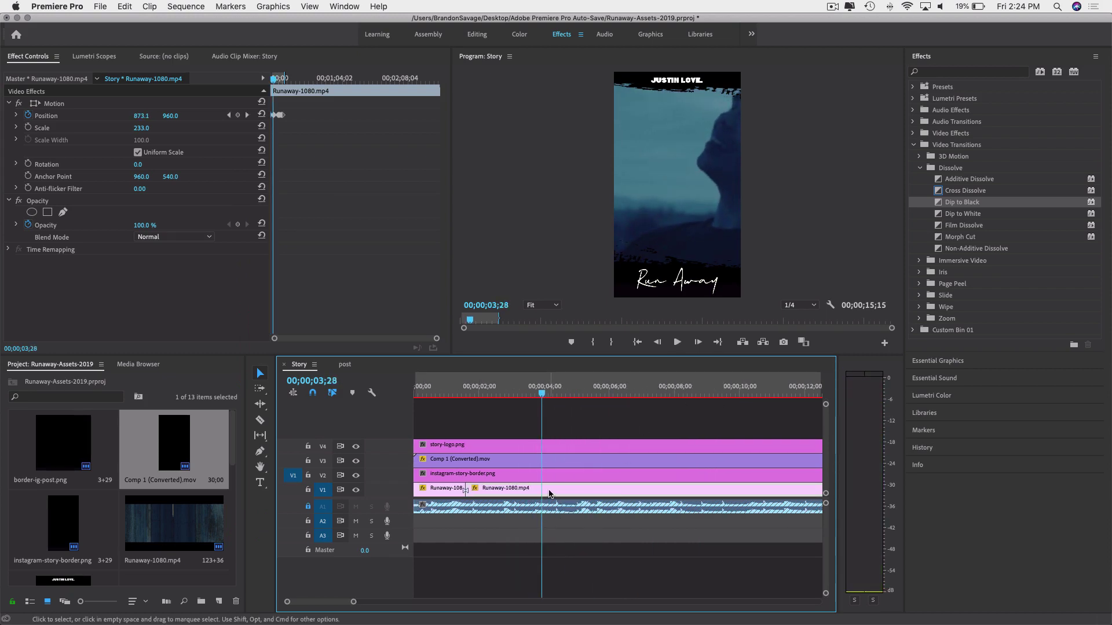
key("equal")
key("equal")
key("equal")
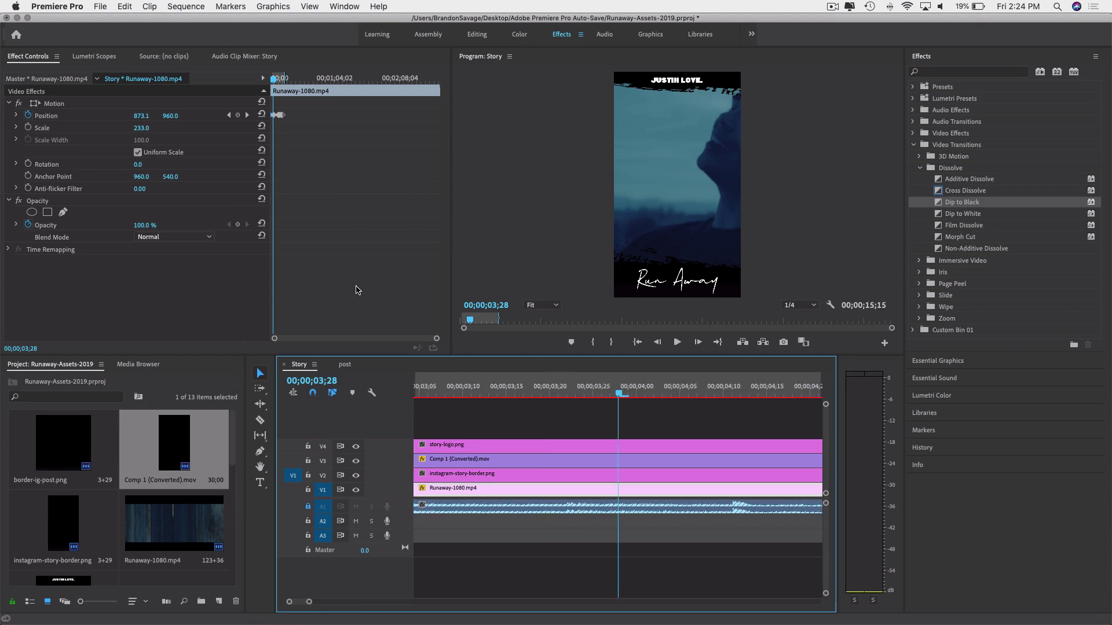
key("j")
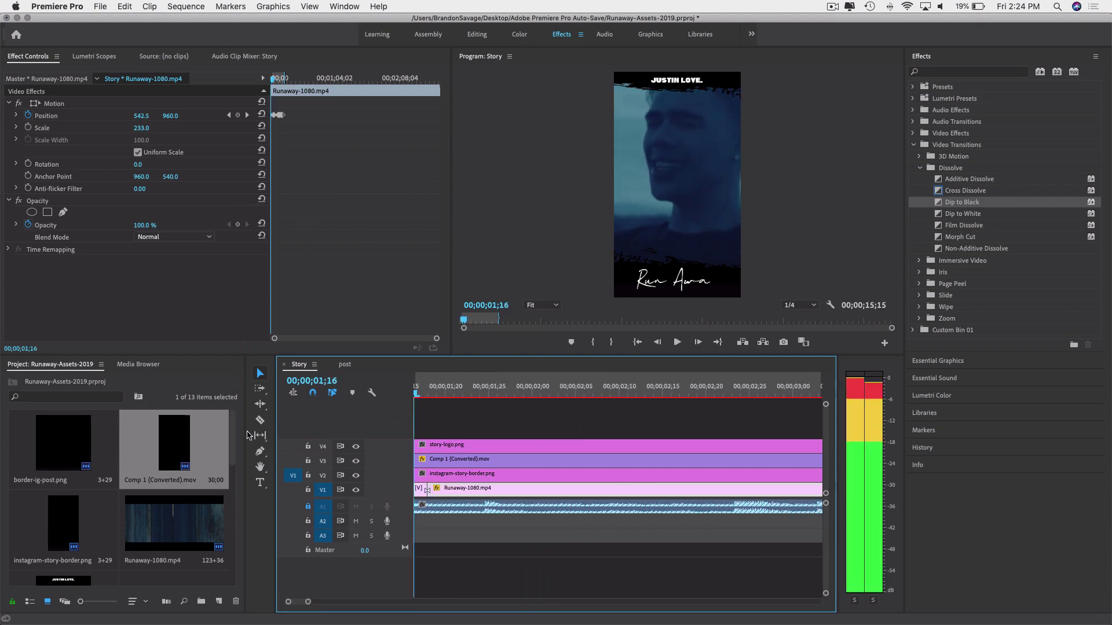
key("k")
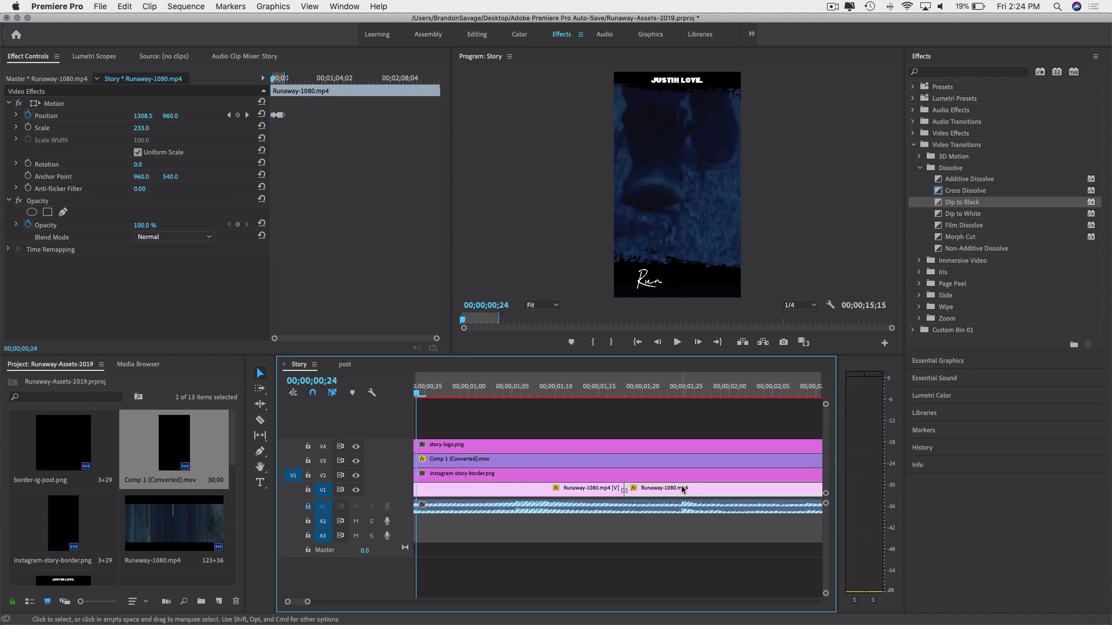
Set the temporal interpolation of the position keyframe at the start of the second Runaway-1080.mp4 clip, at 00;00;01;18, to Hold.
left_click_drag(644, 390, 686, 389)
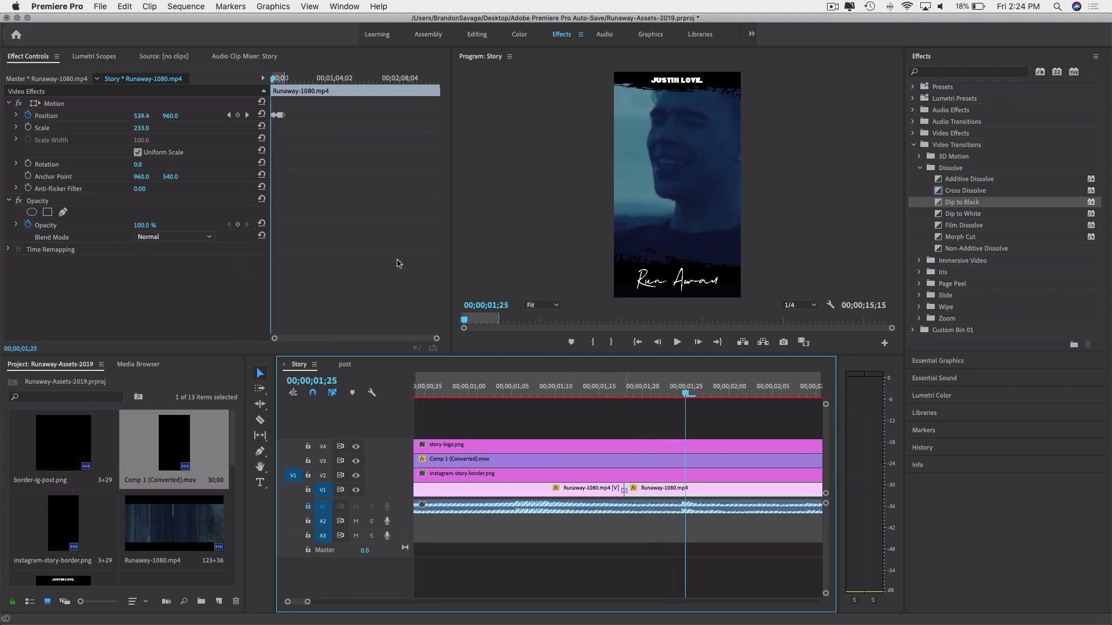
key("=")
left_click(306, 149)
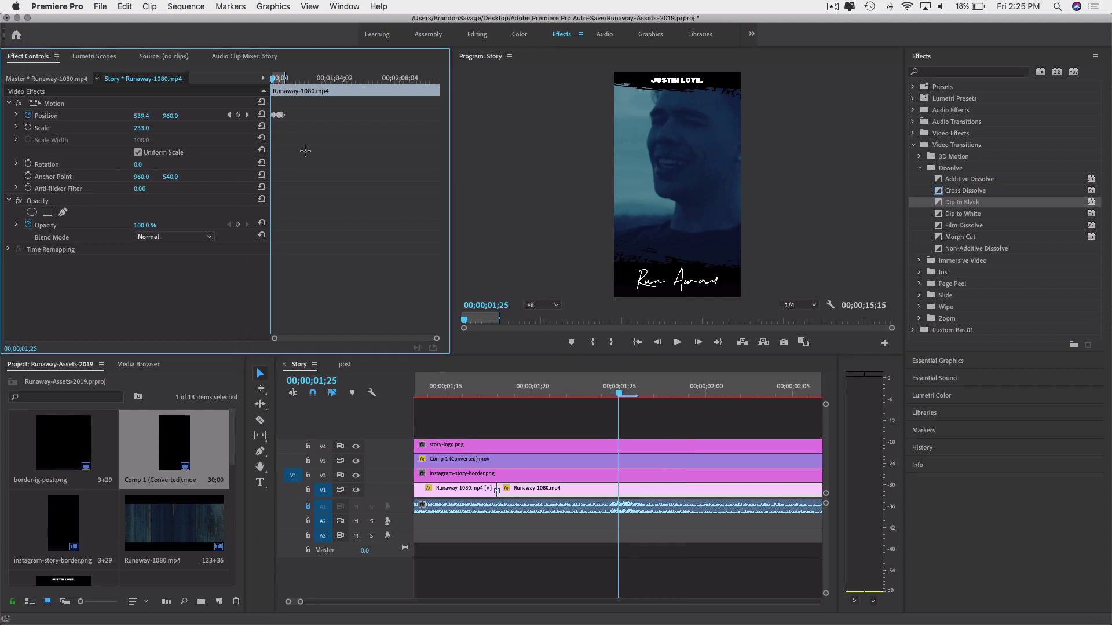
key("=")
key("=")
key("=")
key("=")
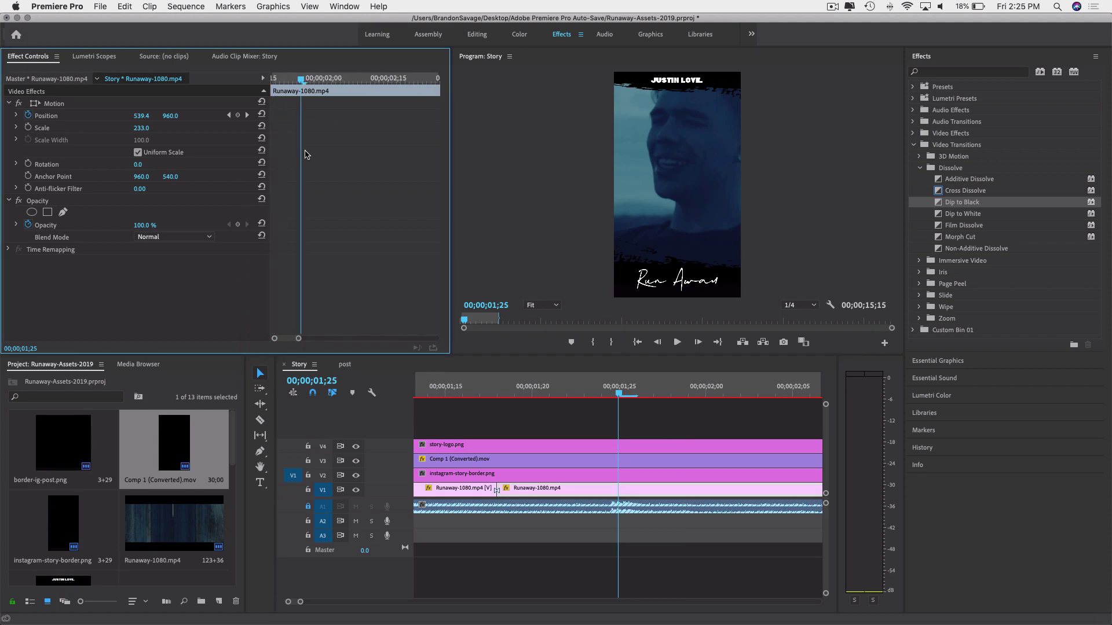
left_click_drag(303, 84, 234, 97)
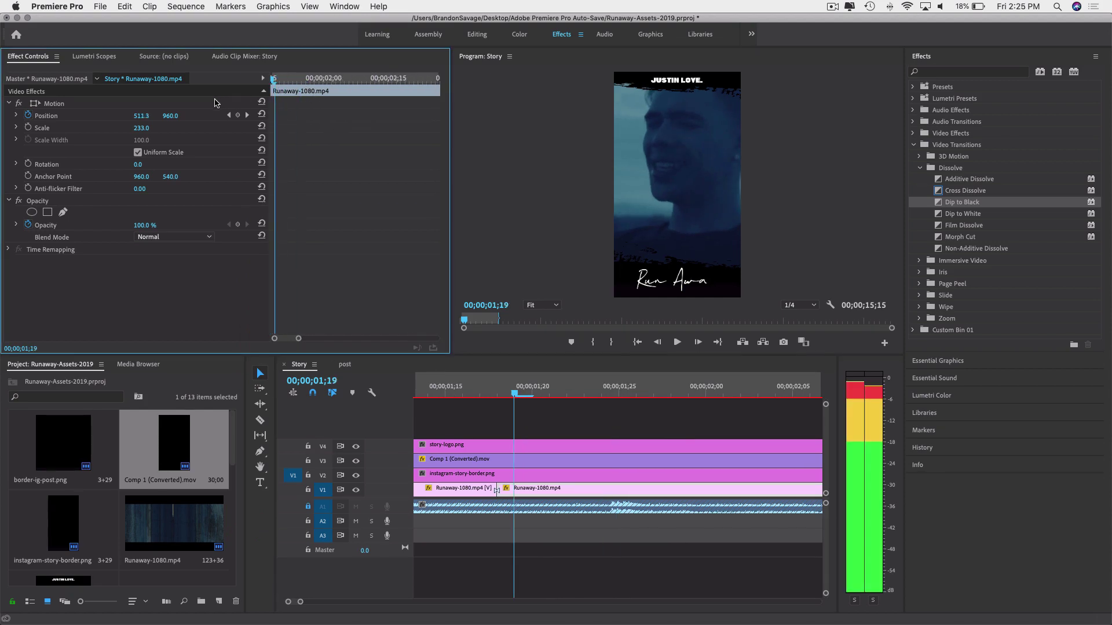
key("Left")
left_click(517, 490)
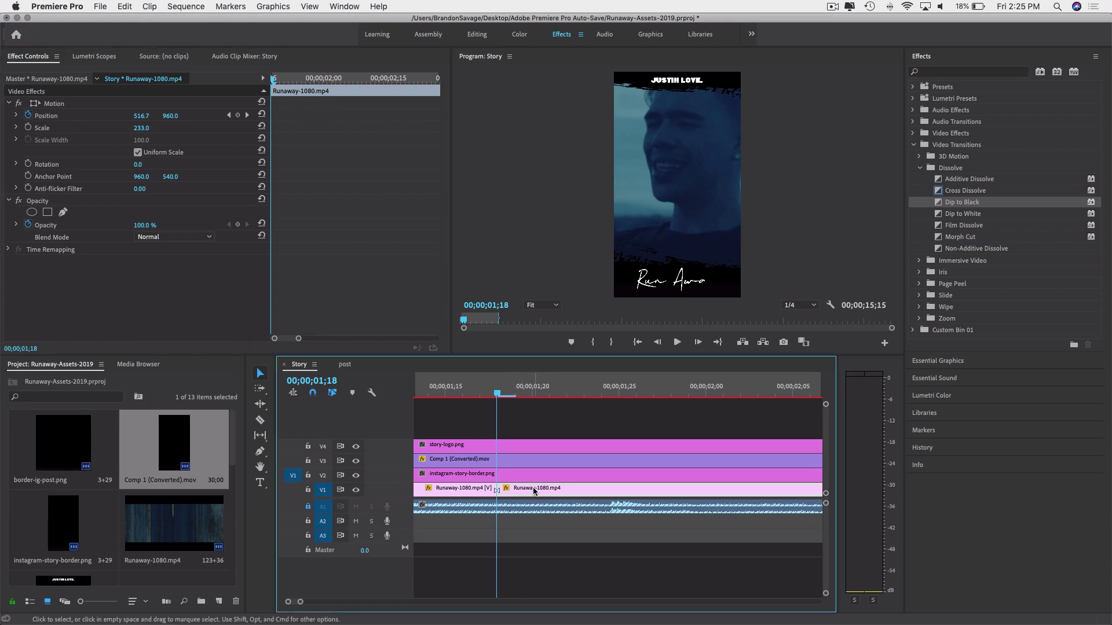
left_click_drag(294, 84, 272, 86)
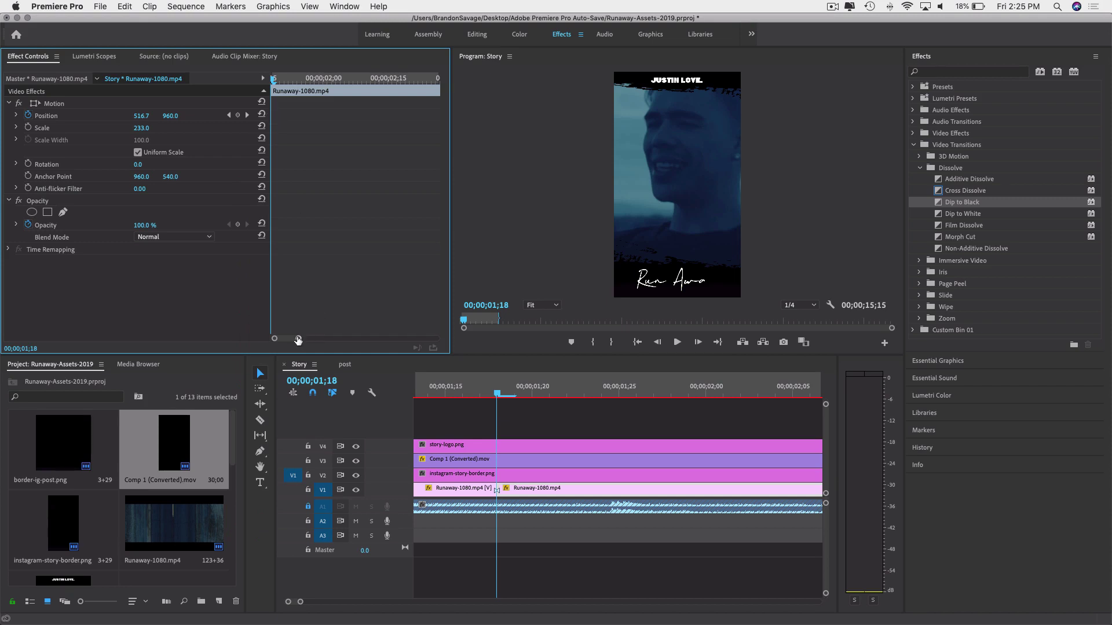
left_click_drag(298, 340, 344, 339)
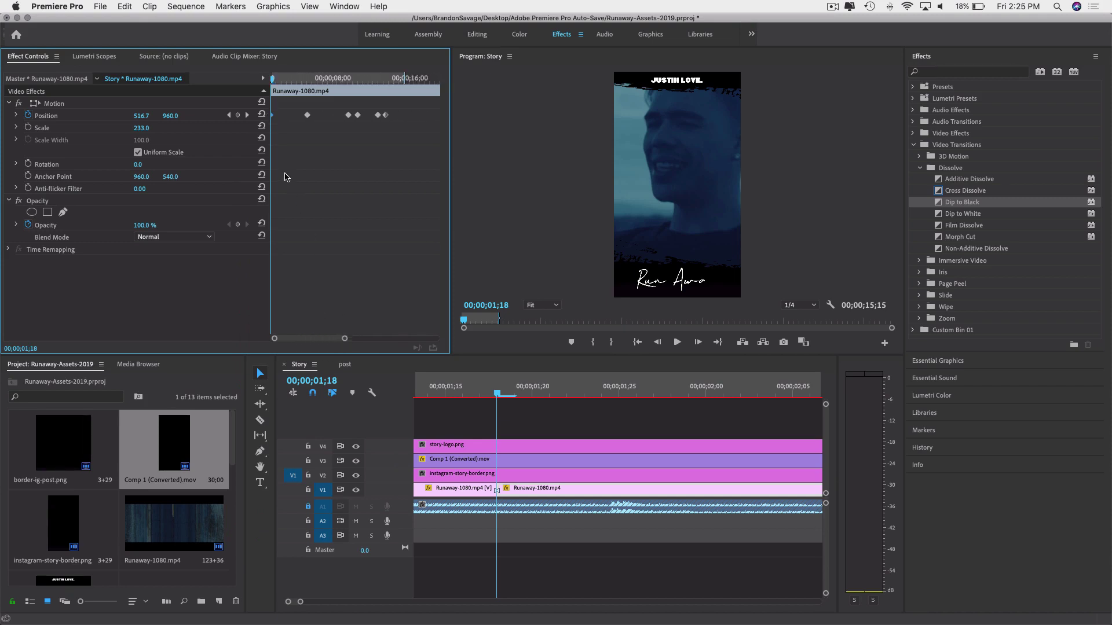
right_click(273, 115)
mouse_move(301, 213)
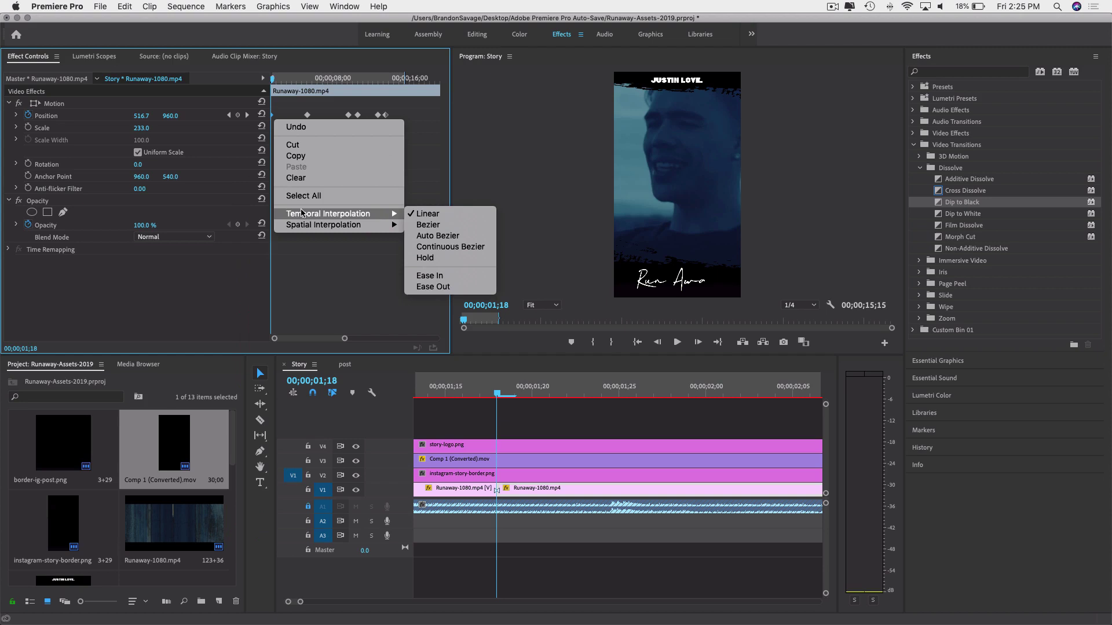
left_click(442, 261)
Replay from just before the first cut to about 00;00;05;20 to check the framing across the second clip.
left_click_drag(503, 395, 427, 399)
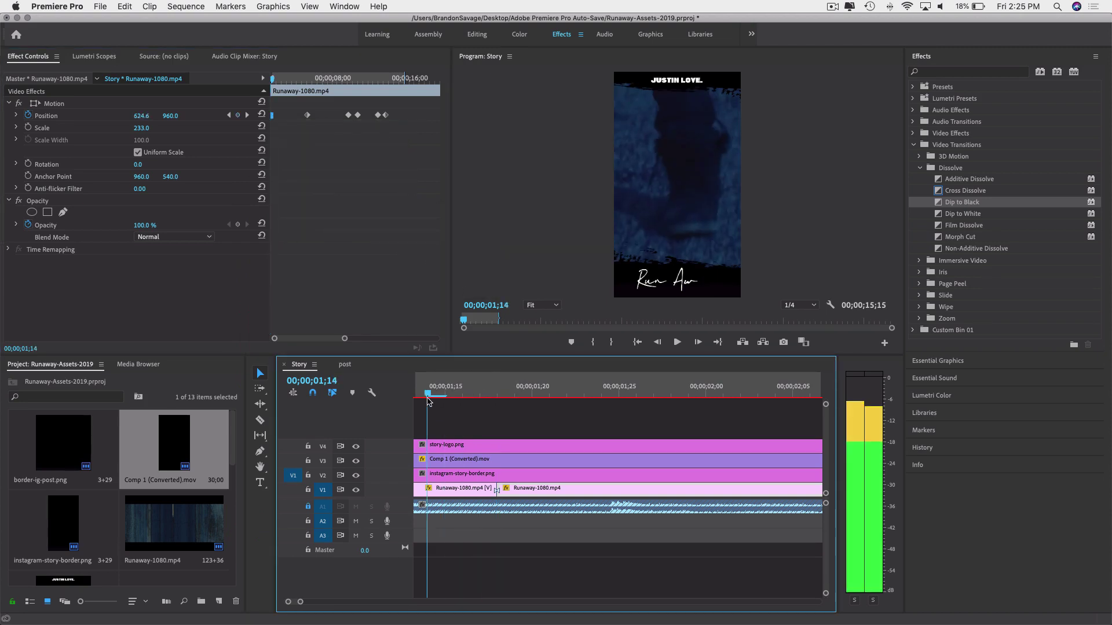
key("space")
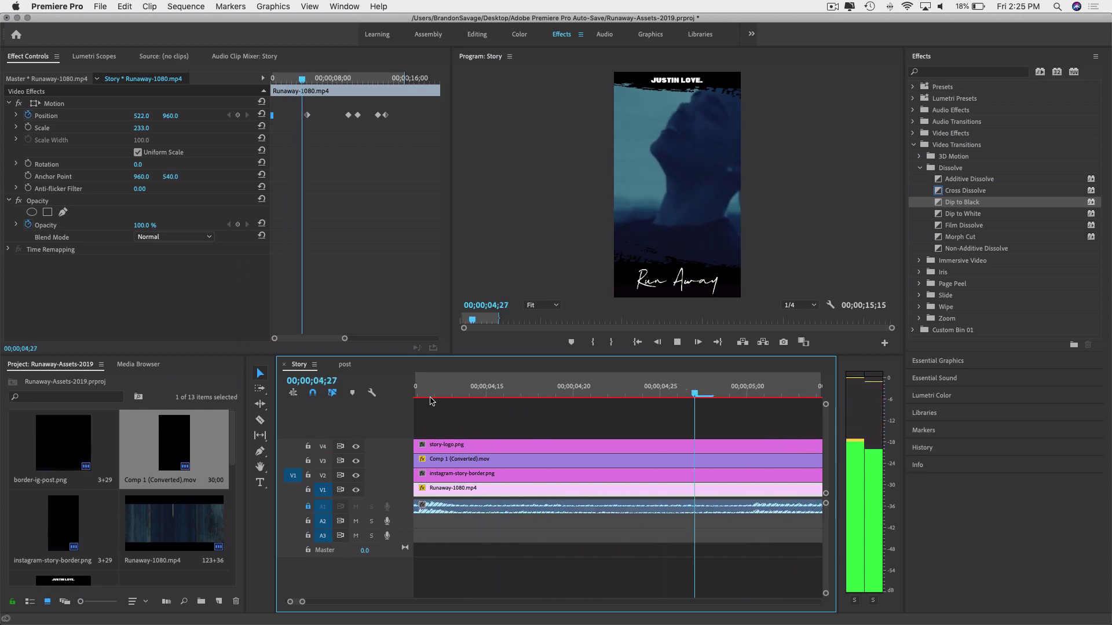
key("space")
scroll(527, 389, "down", 5)
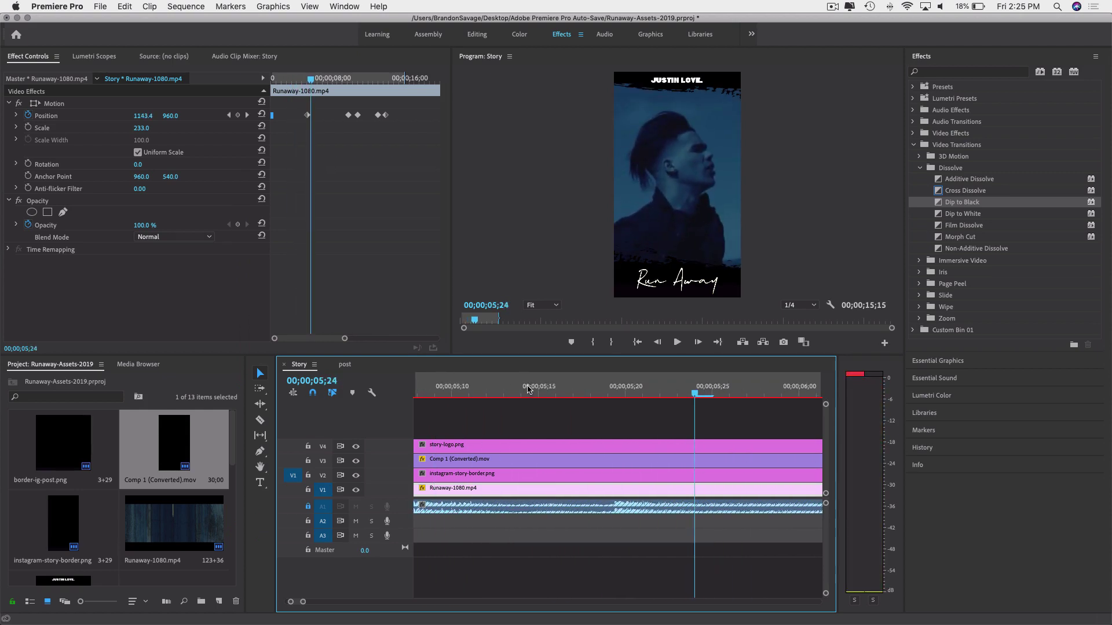
left_click_drag(550, 394, 512, 412)
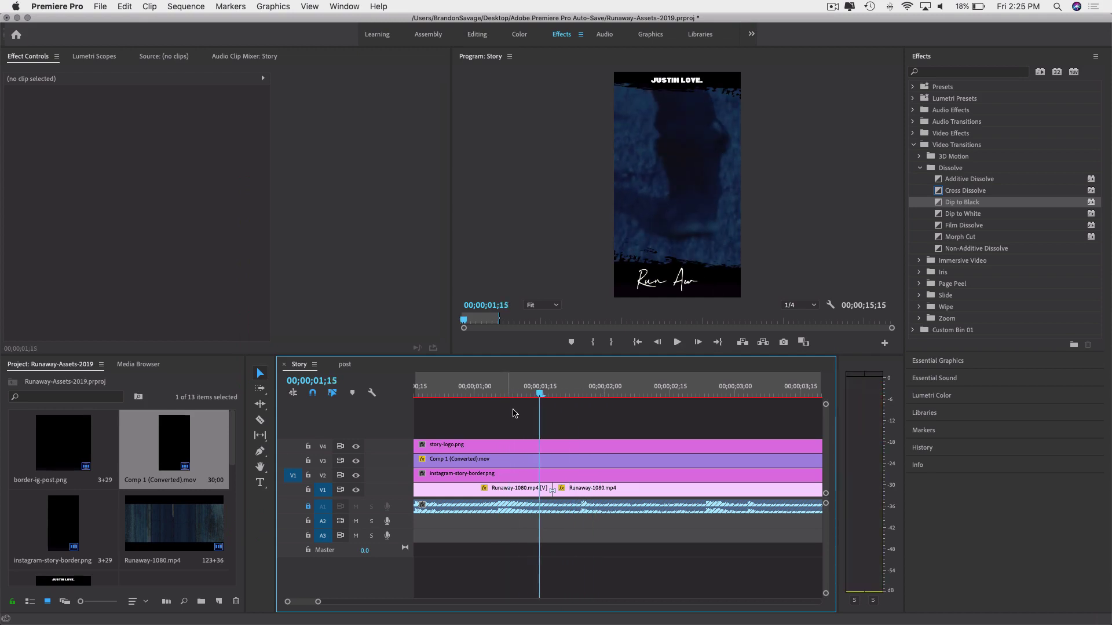
key("space")
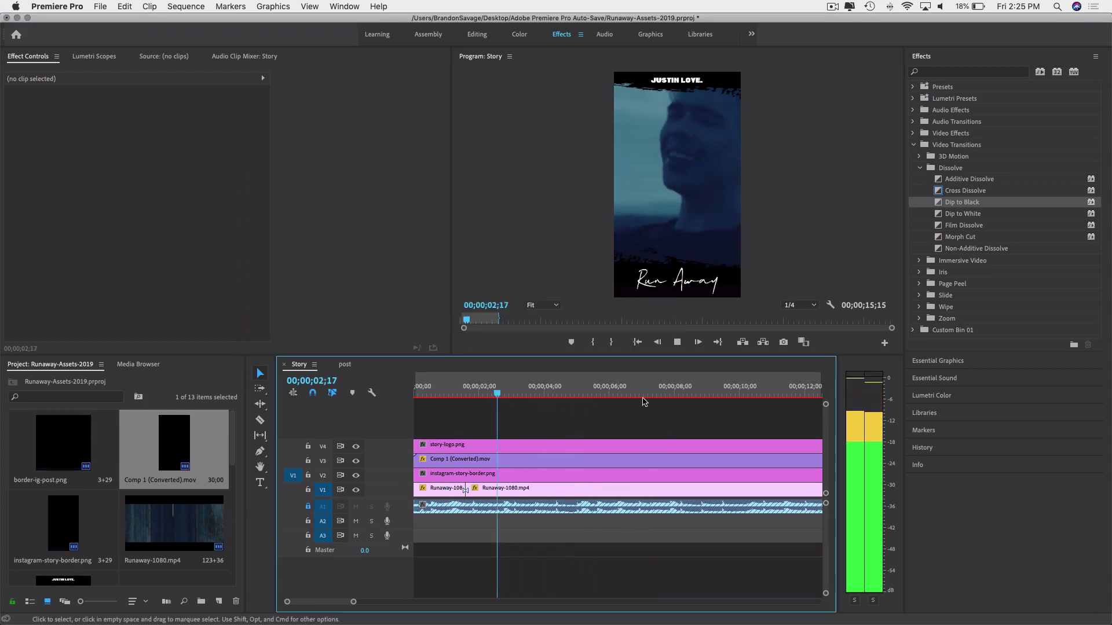
key("backslash")
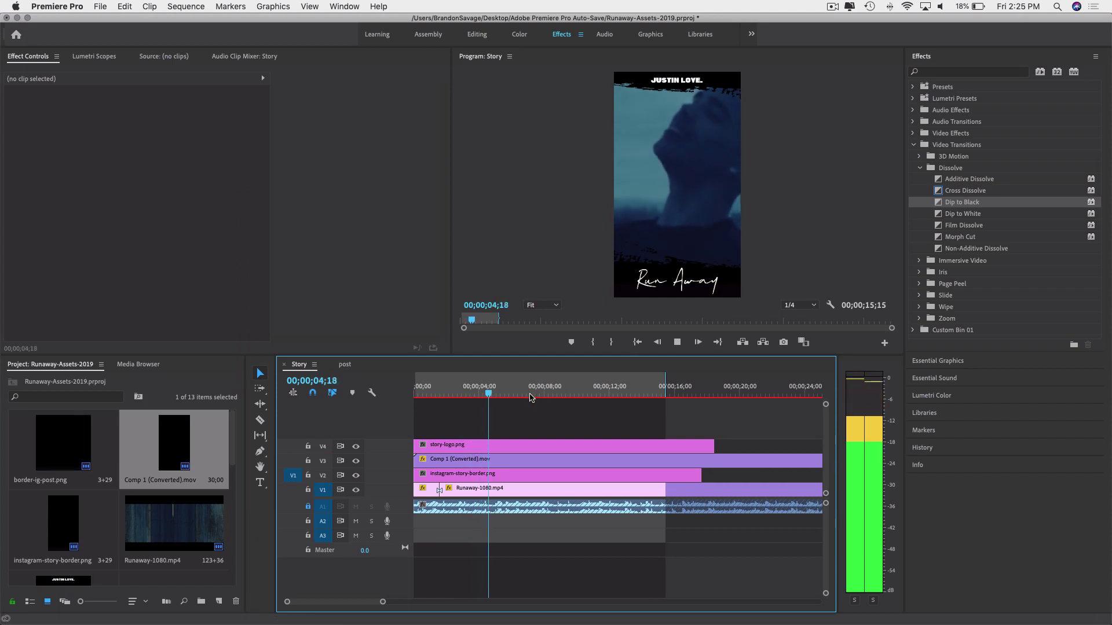
key("space")
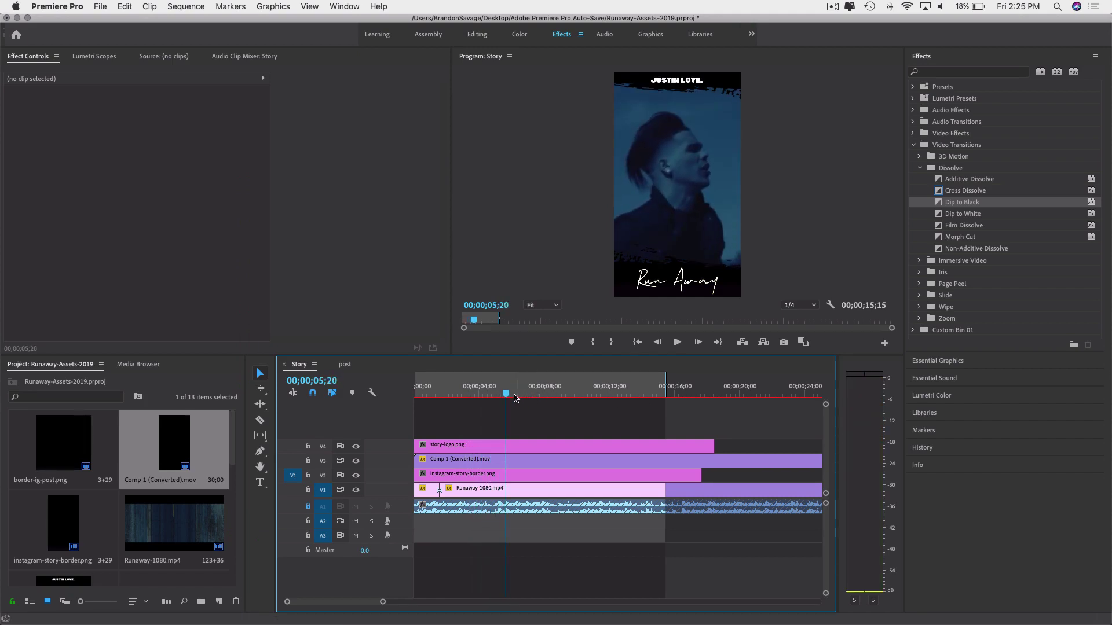
Step frame by frame to the next shot change and split the Runaway-1080.mp4 clip on V1 at 00;00;05;07.
left_click_drag(513, 396, 501, 397)
key("minus")
key("minus")
key("minus")
key("minus")
key("minus")
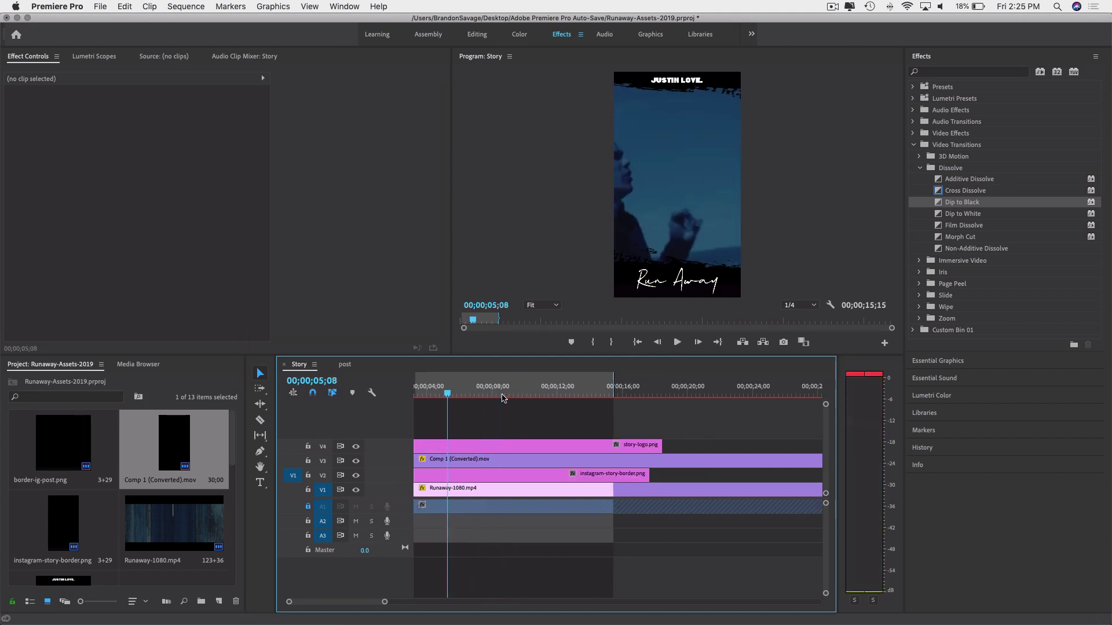
key("equal")
key("equal")
key("equal")
key("equal")
key("equal")
key("equal")
key("equal")
key("equal")
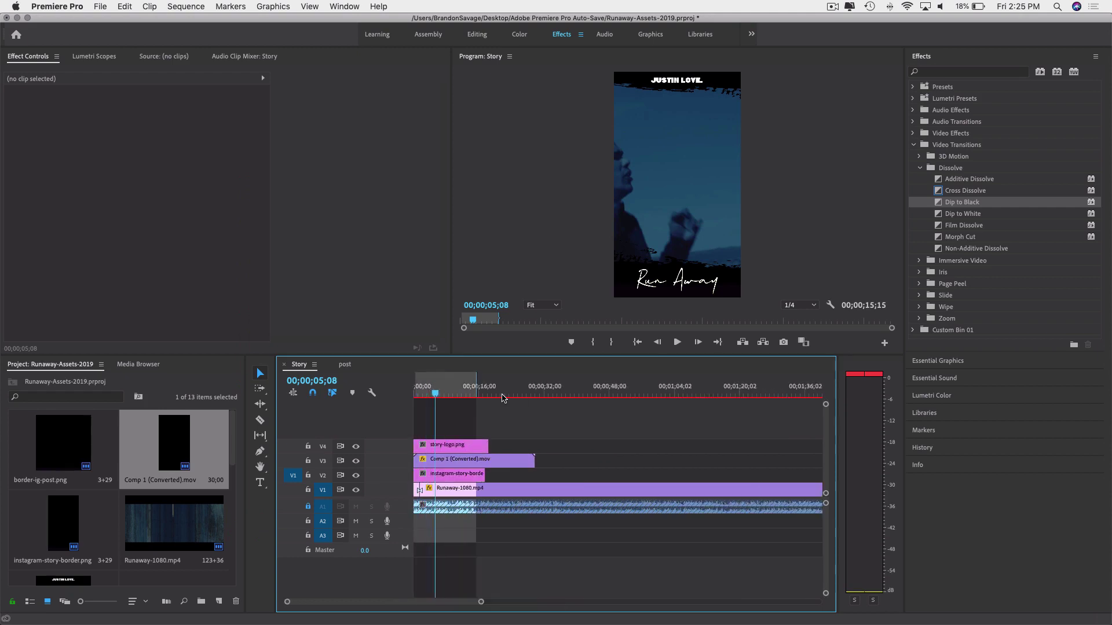
key("shift+Left")
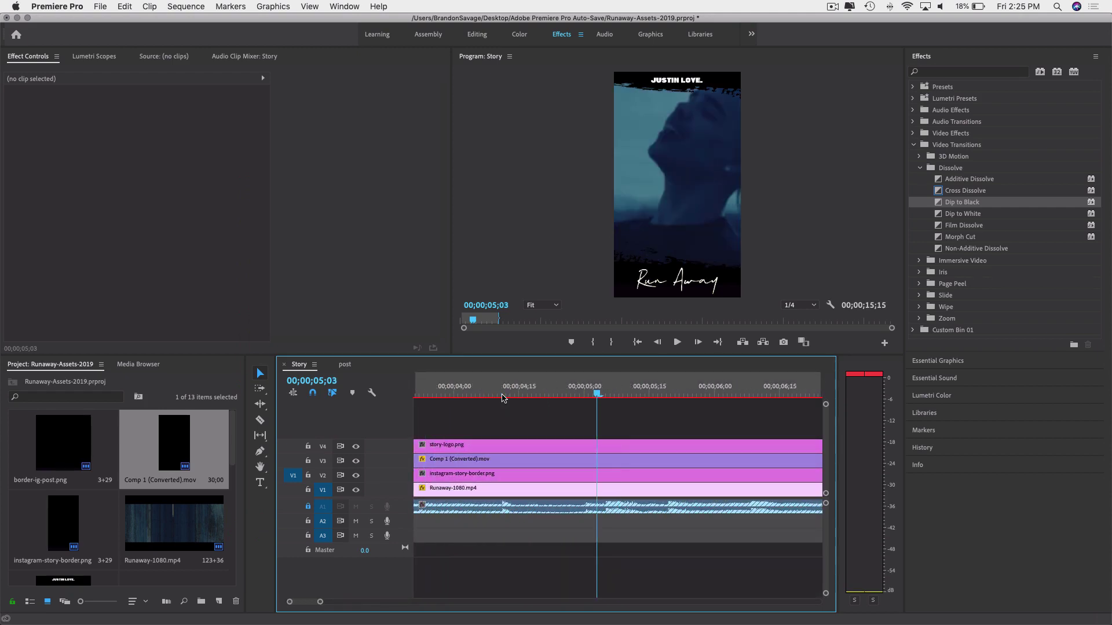
key("Right")
key("Right")
key("Right")
key("Right")
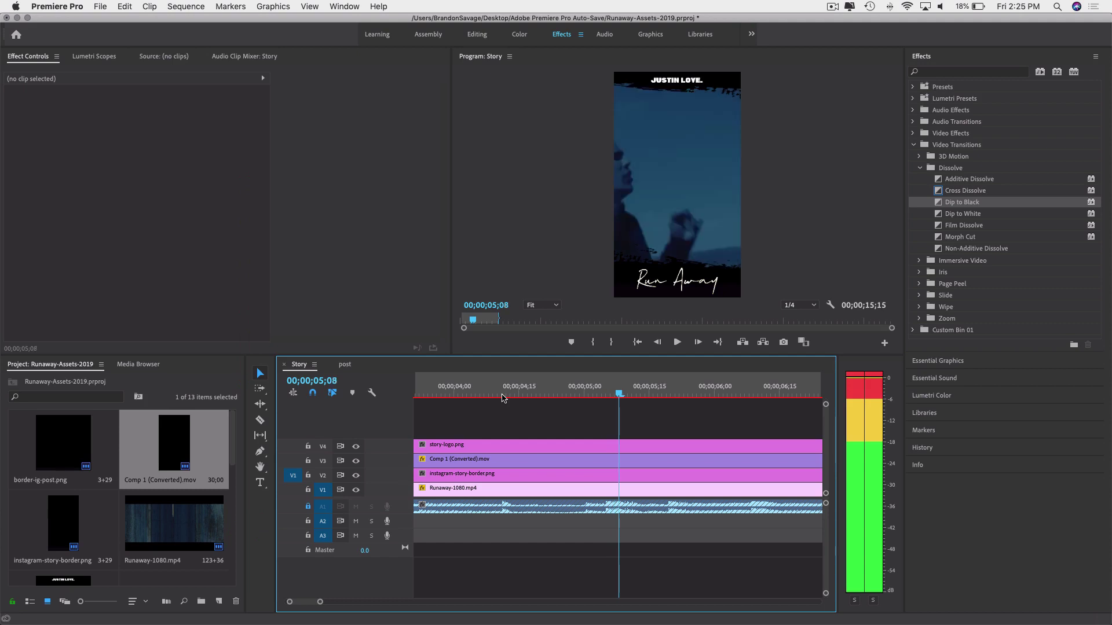
key("c")
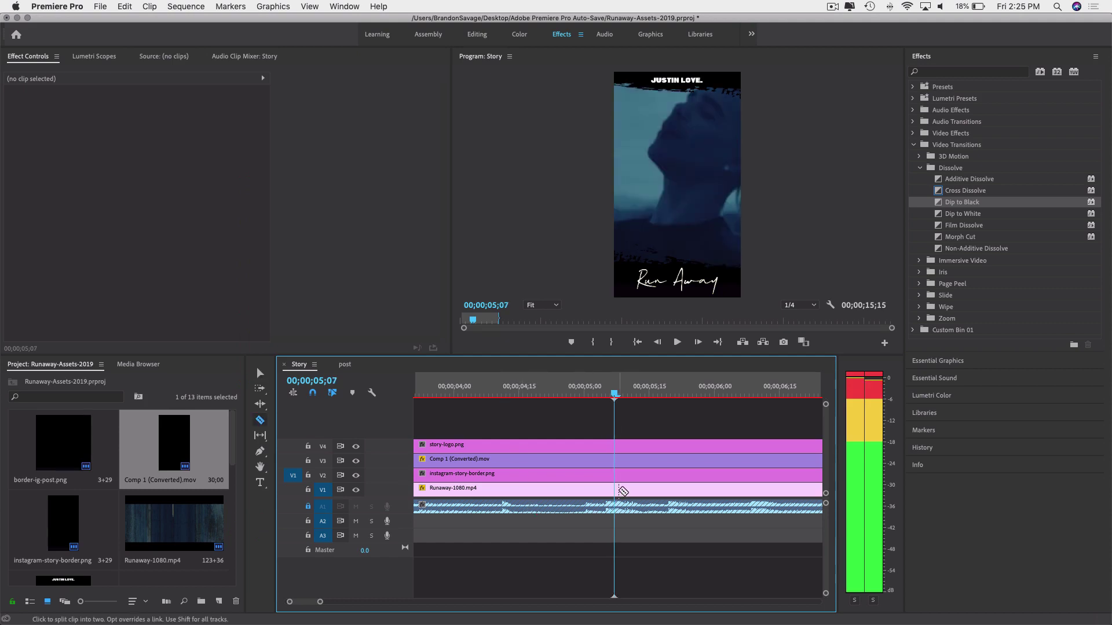
left_click(621, 491)
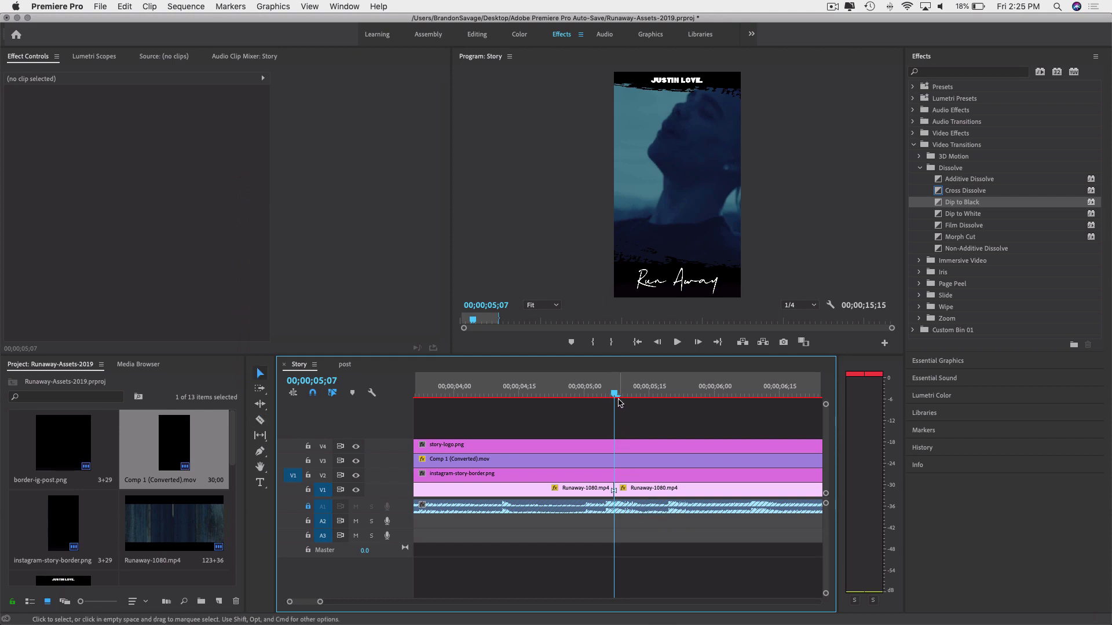
key("v")
Cut out the short V1 piece from 00;00;05;07 to 00;00;05;15 and extend the following clip back to fill the gap.
left_click_drag(616, 394, 651, 394)
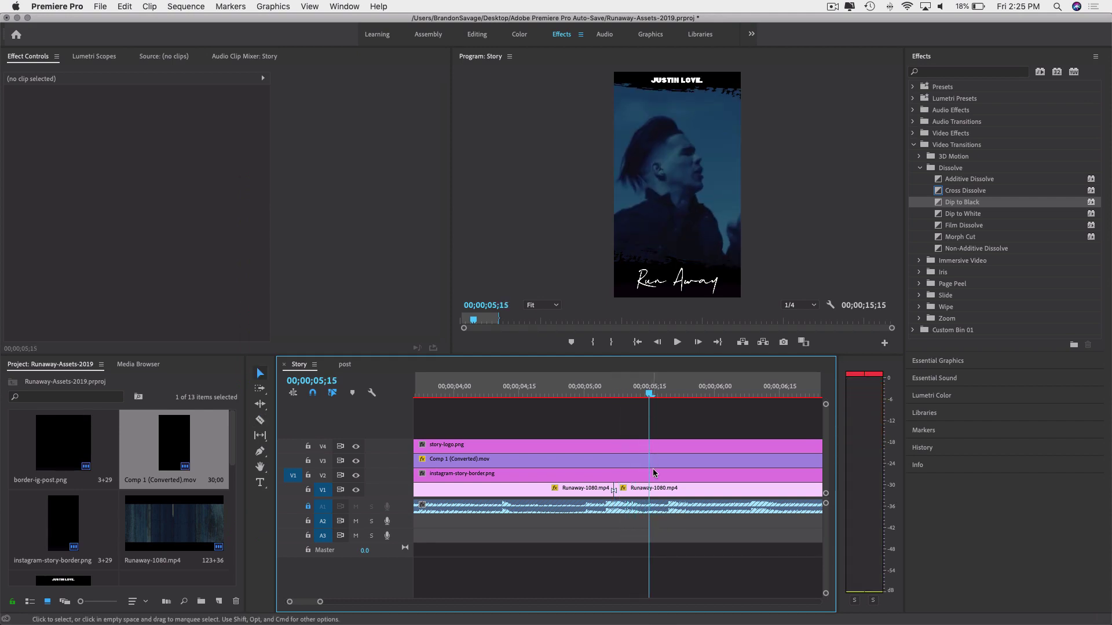
scroll(650, 497, "up", 1)
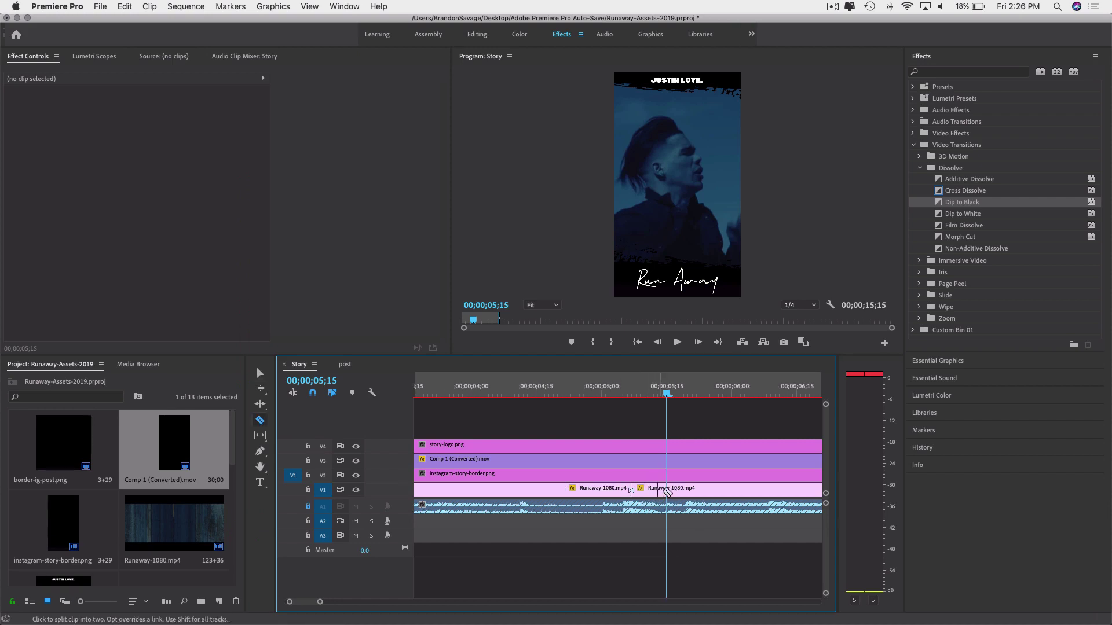
key("v")
scroll(665, 495, "up", 1)
left_click(663, 492)
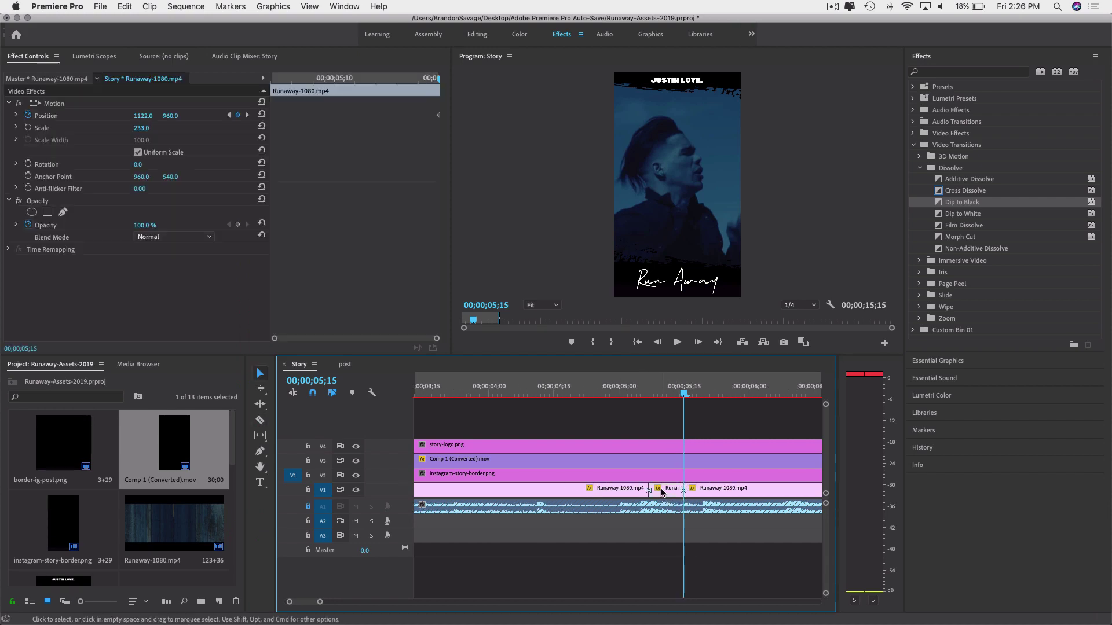
key("Delete")
left_click_drag(685, 489, 653, 489)
mouse_move(642, 393)
left_mouse_down()
mouse_move(670, 394)
mouse_move(635, 396)
left_mouse_up()
key("space")
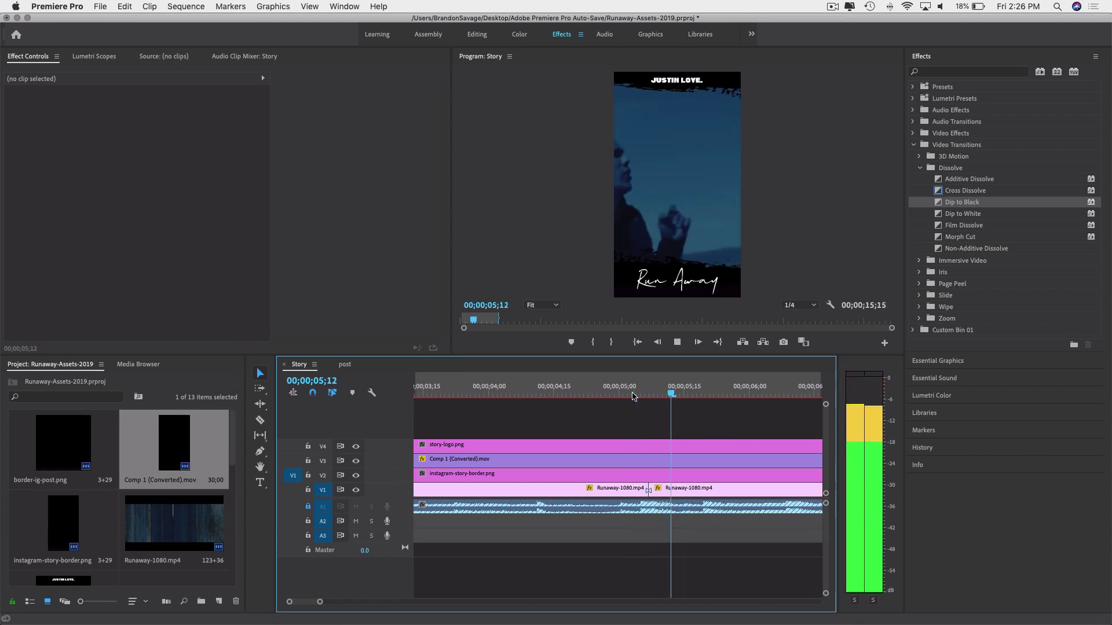
Move the third Runaway-1080.mp4 clip's position keyframe at 00;00;05;15 earlier, to about 00;00;05;11.
left_click(676, 492)
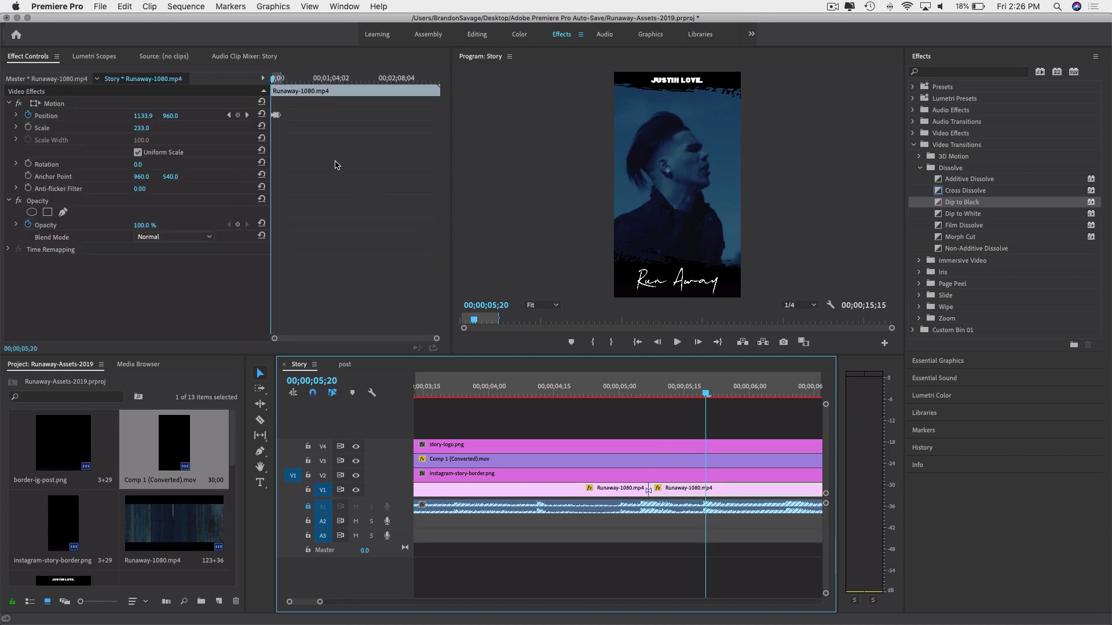
key("=")
key("=")
left_click(313, 136)
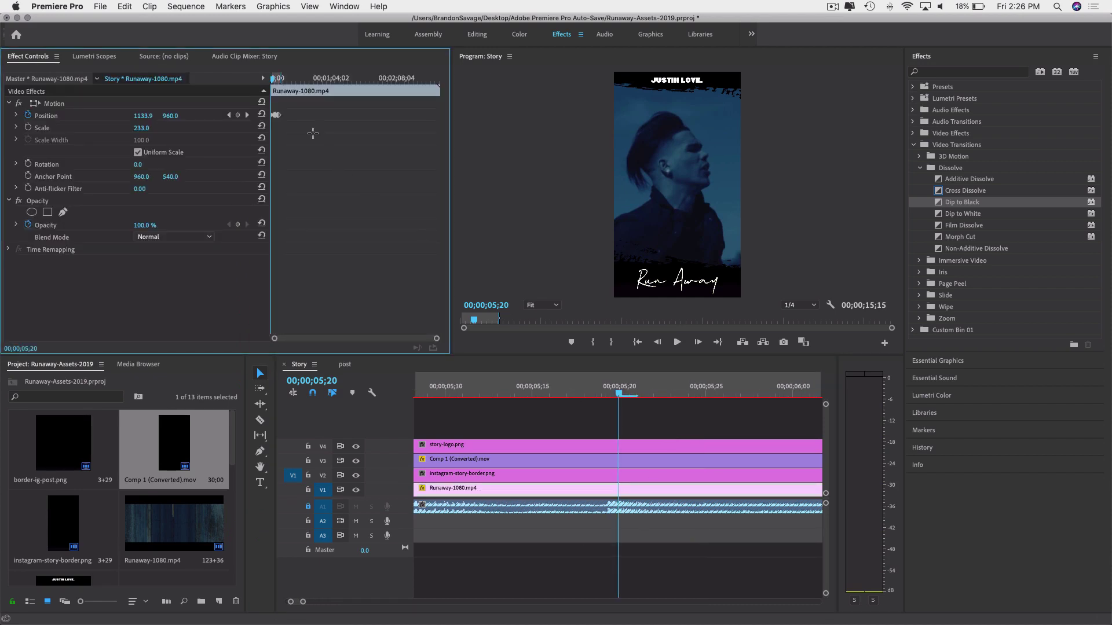
key("=")
key("=")
key("=")
key("=")
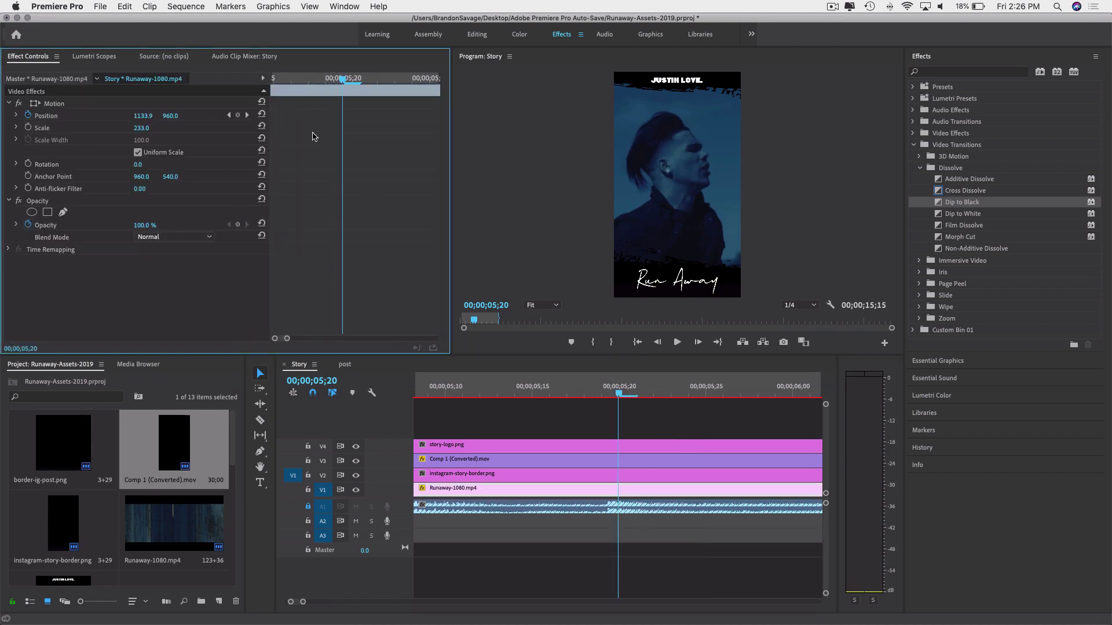
key("minus")
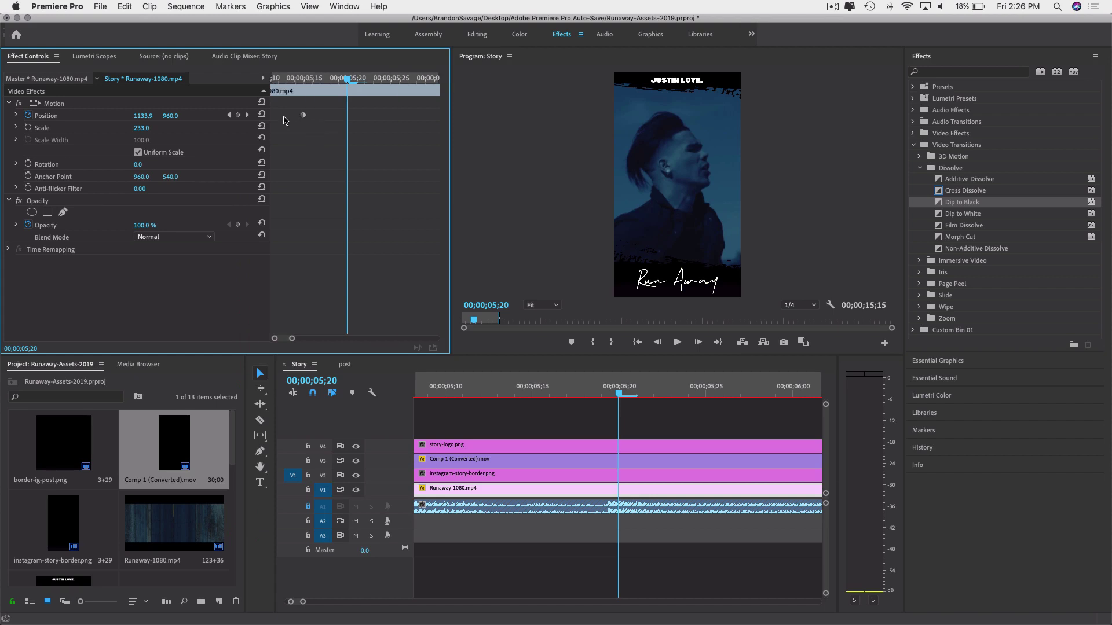
left_click_drag(285, 123, 220, 124)
Check the frames after the new cut and shift the third clip's first position keyframe to 00;00;05;10.
left_click(633, 393)
key("minus")
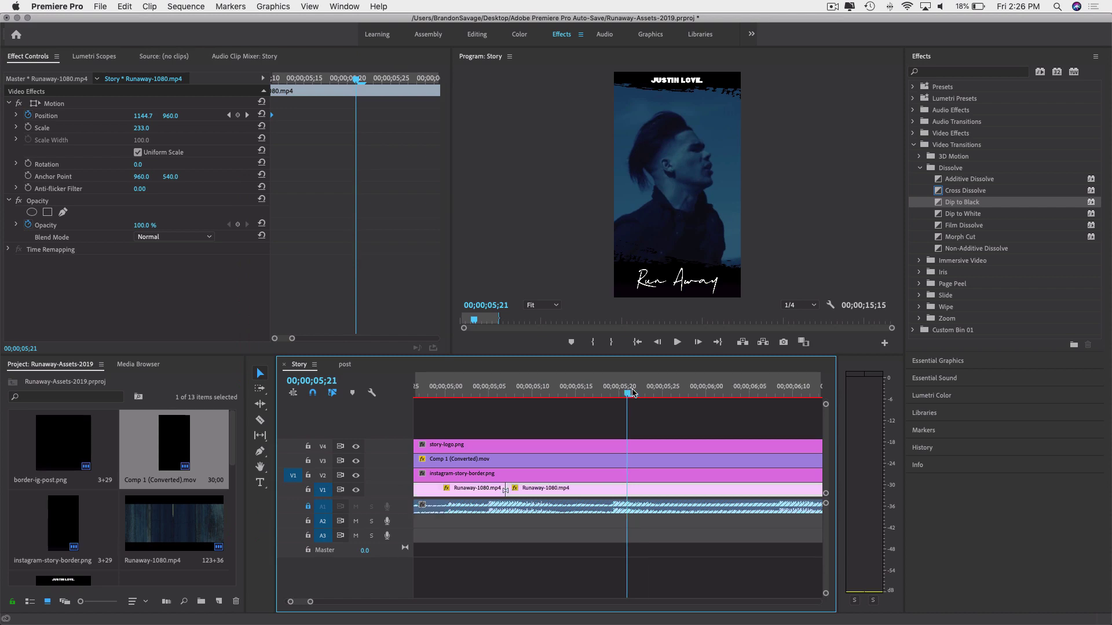
key("minus")
left_click_drag(637, 393, 612, 395)
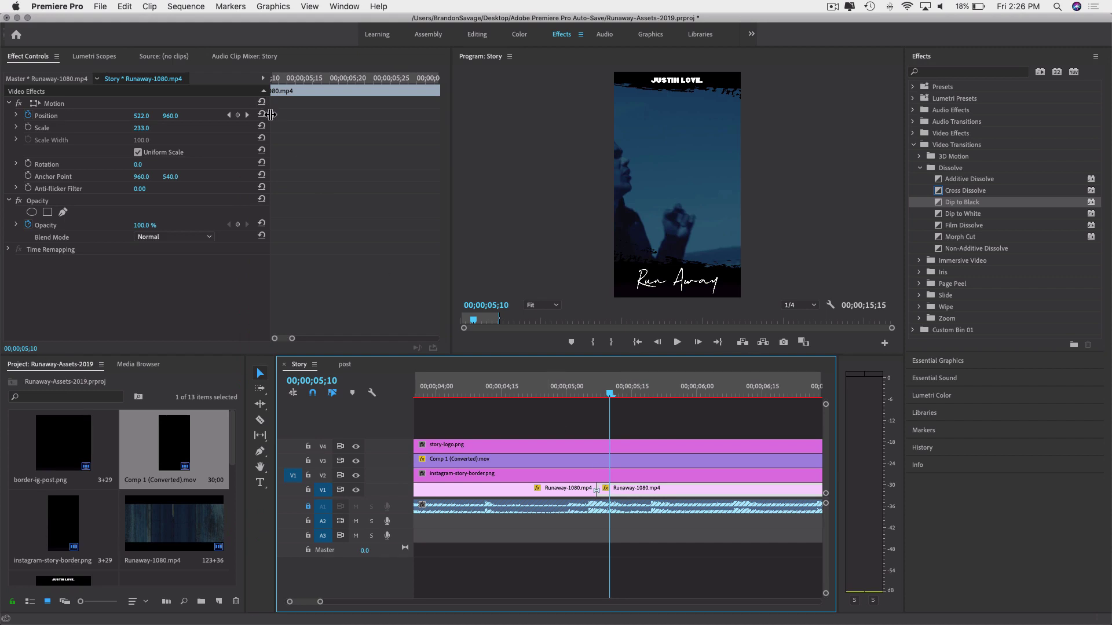
left_click_drag(272, 120, 262, 121)
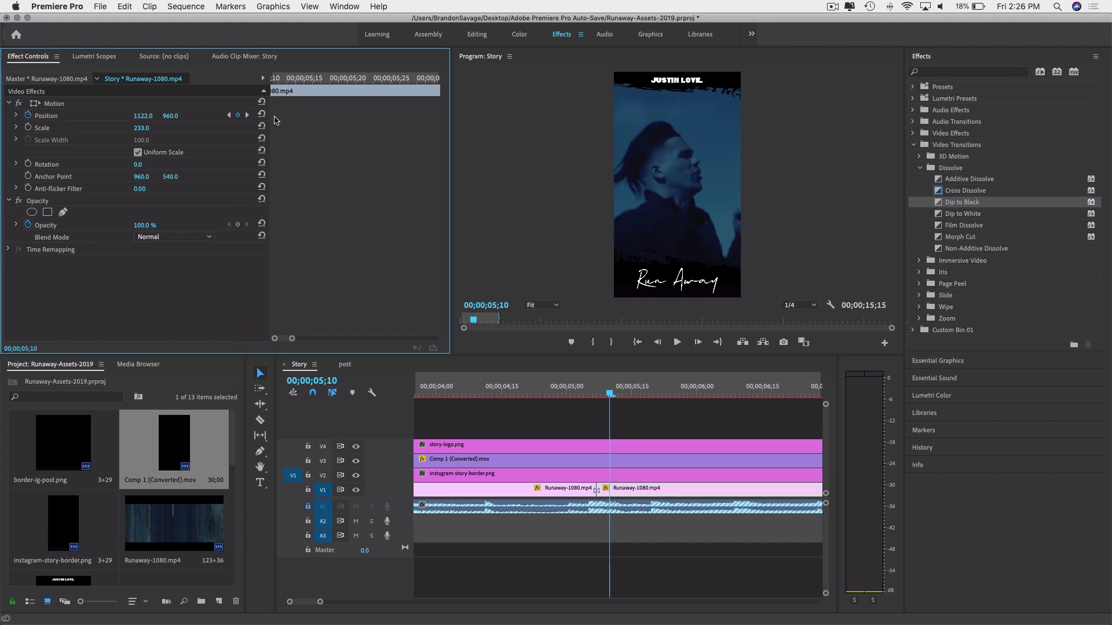
Add a position keyframe at 00;00;05;08 in the third clip with the horizontal position set to 1137.0.
left_click(612, 426)
key("Left")
key("Left")
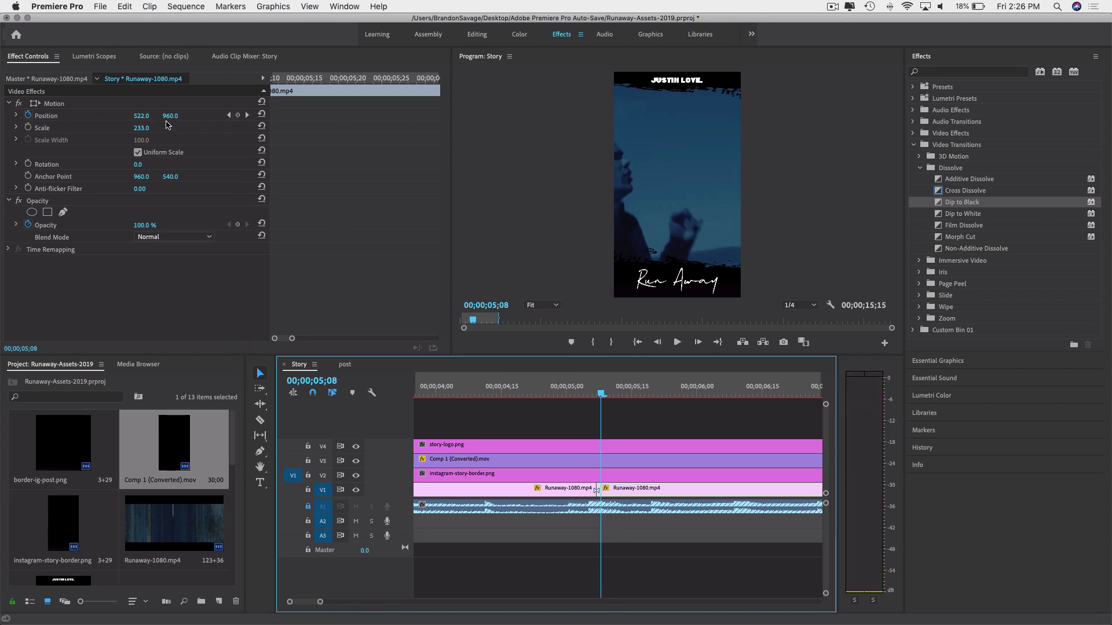
left_click_drag(143, 119, 500, 119)
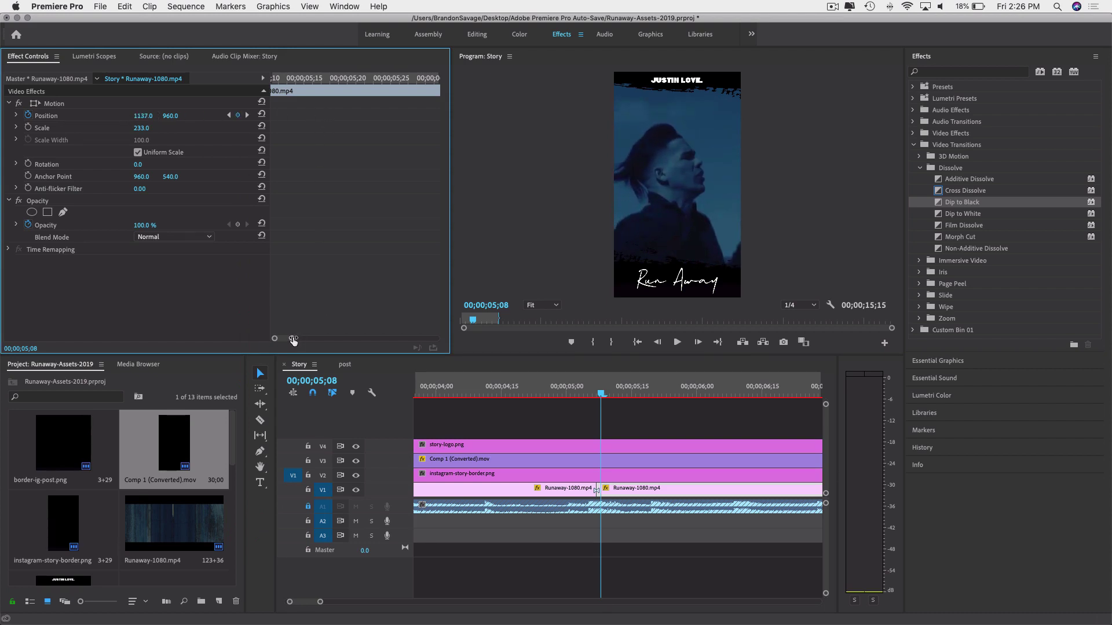
mouse_move(294, 341)
left_mouse_down()
mouse_move(271, 343)
mouse_move(349, 335)
mouse_move(293, 342)
left_mouse_up()
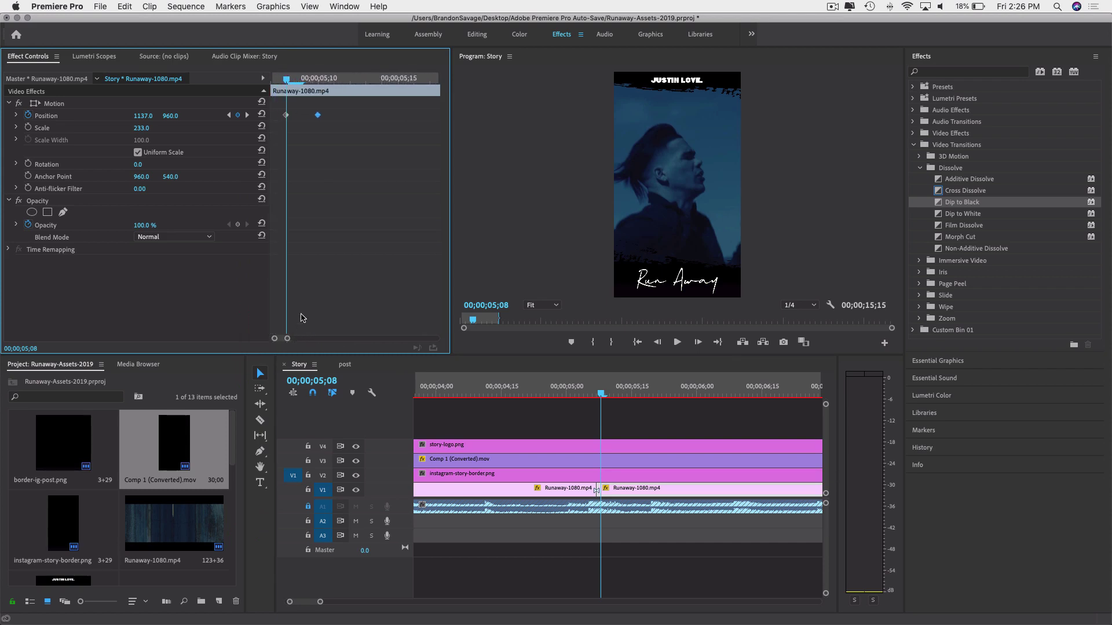
Delete the third clip's position keyframe at 00;00;05;10 and set the one at 00;00;05;08 to Hold temporal interpolation.
left_click_drag(288, 81, 310, 91)
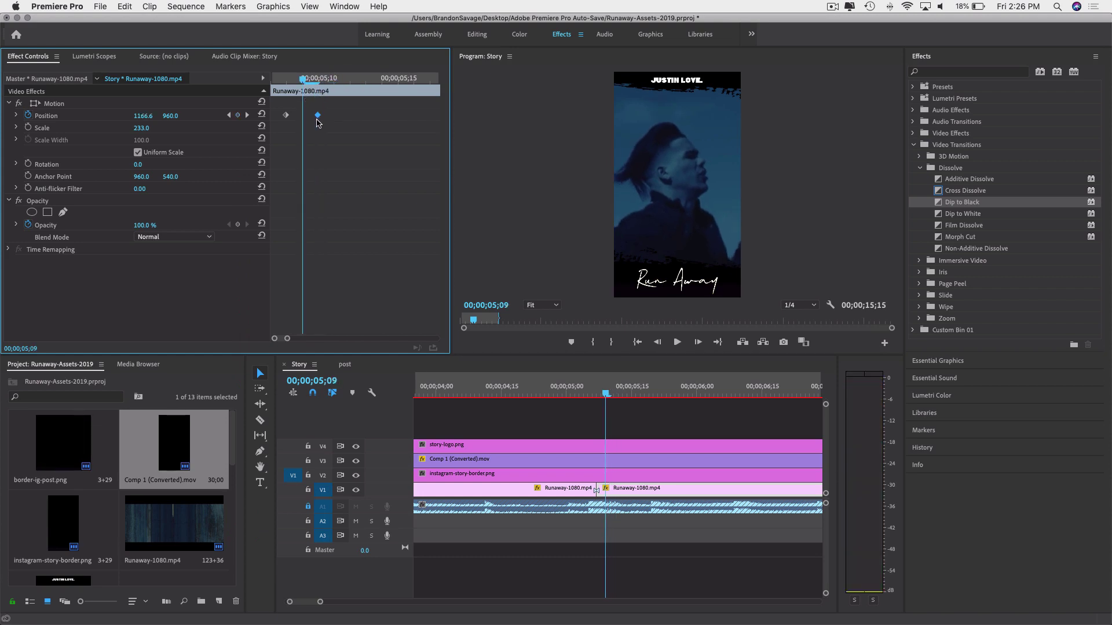
key("Delete")
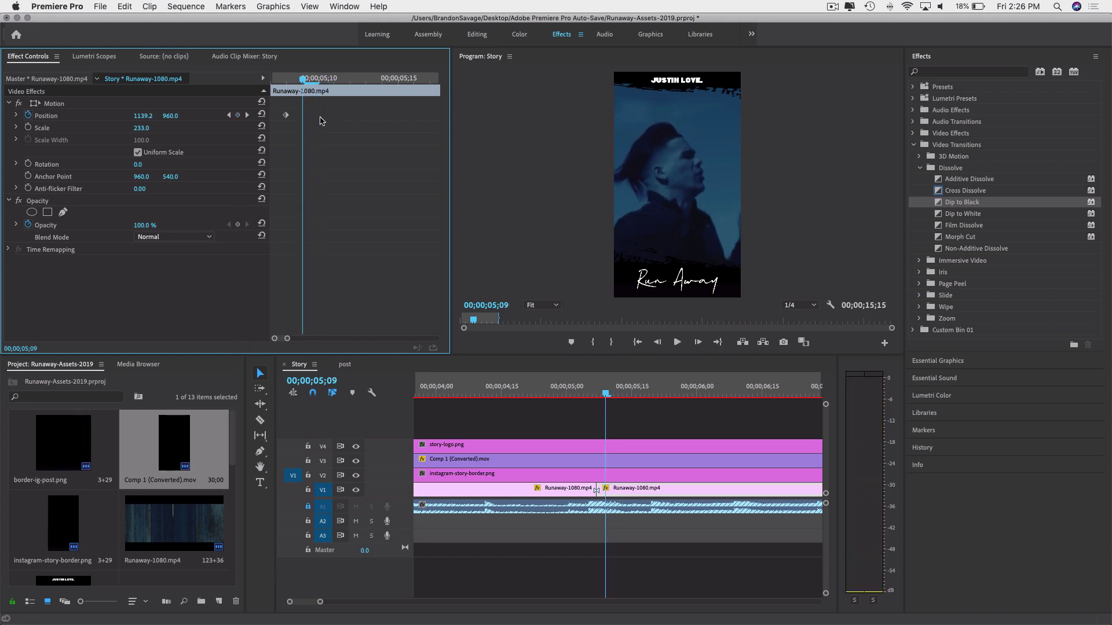
right_click(286, 116)
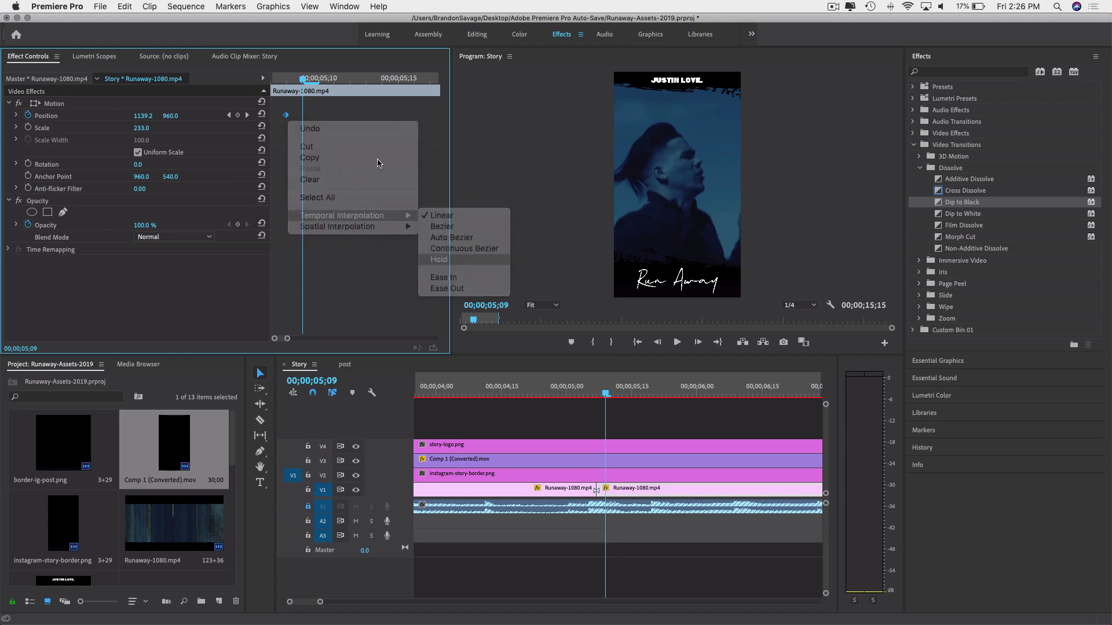
left_click(439, 259)
Play through the third Runaway-1080.mp4 clip to locate the shot change and split it on V1 at 00;00;09;12.
key("space")
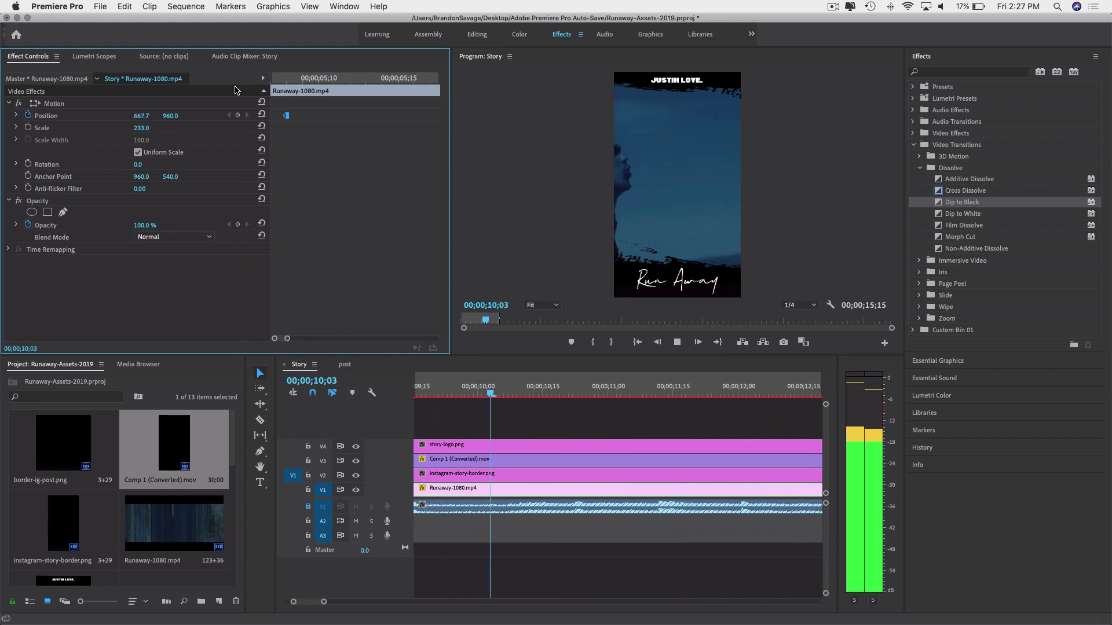
key("space")
left_click(524, 371)
key("space")
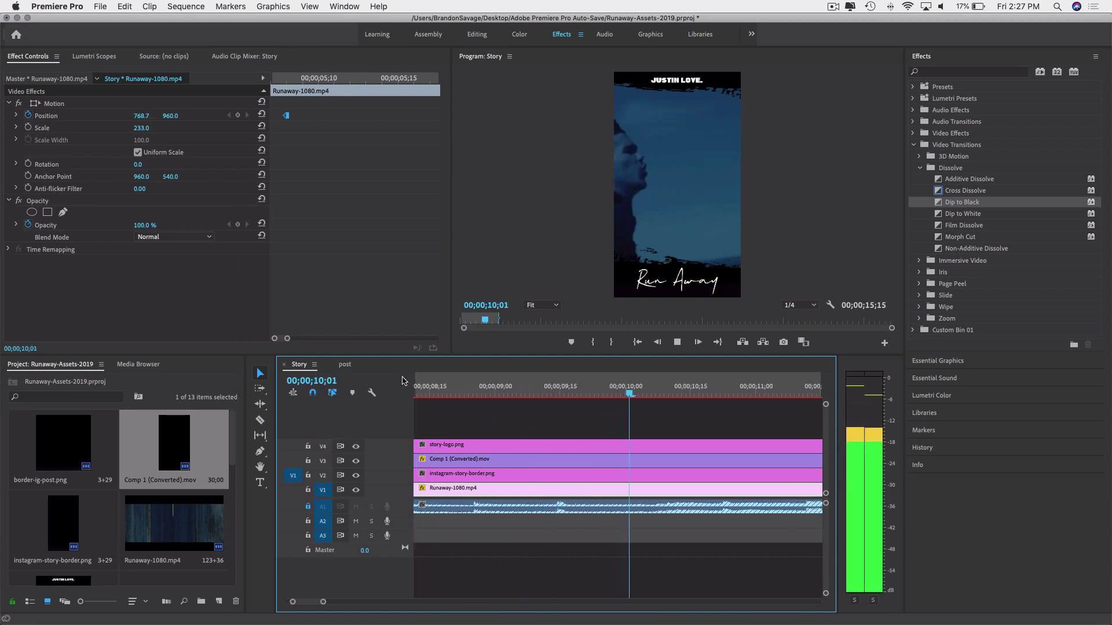
key("space")
left_click_drag(630, 394, 551, 399)
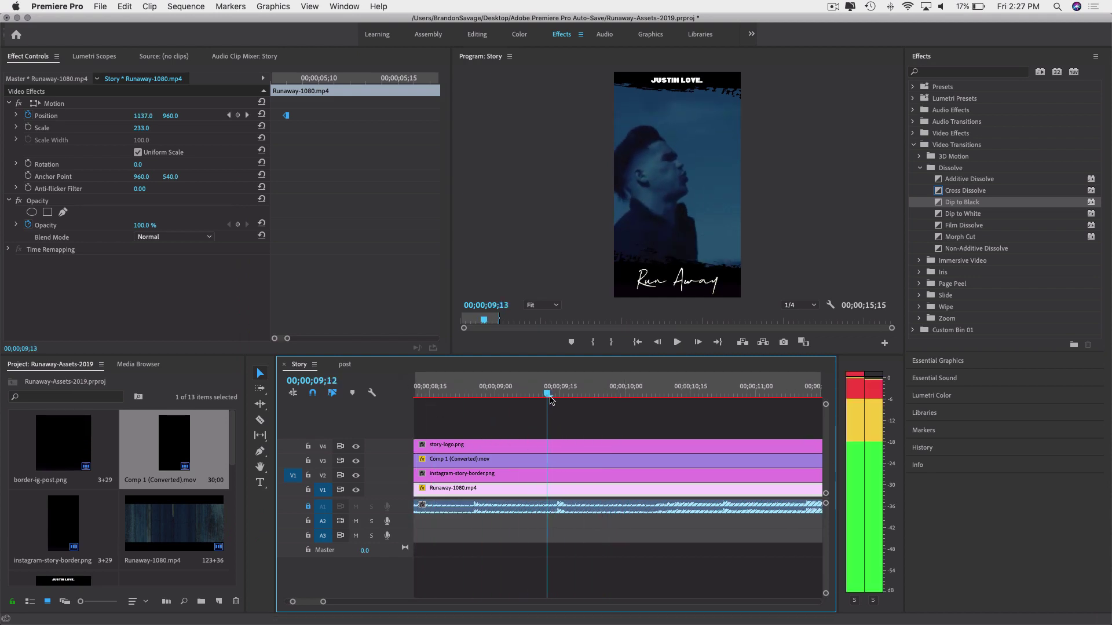
key("c")
left_click(549, 490)
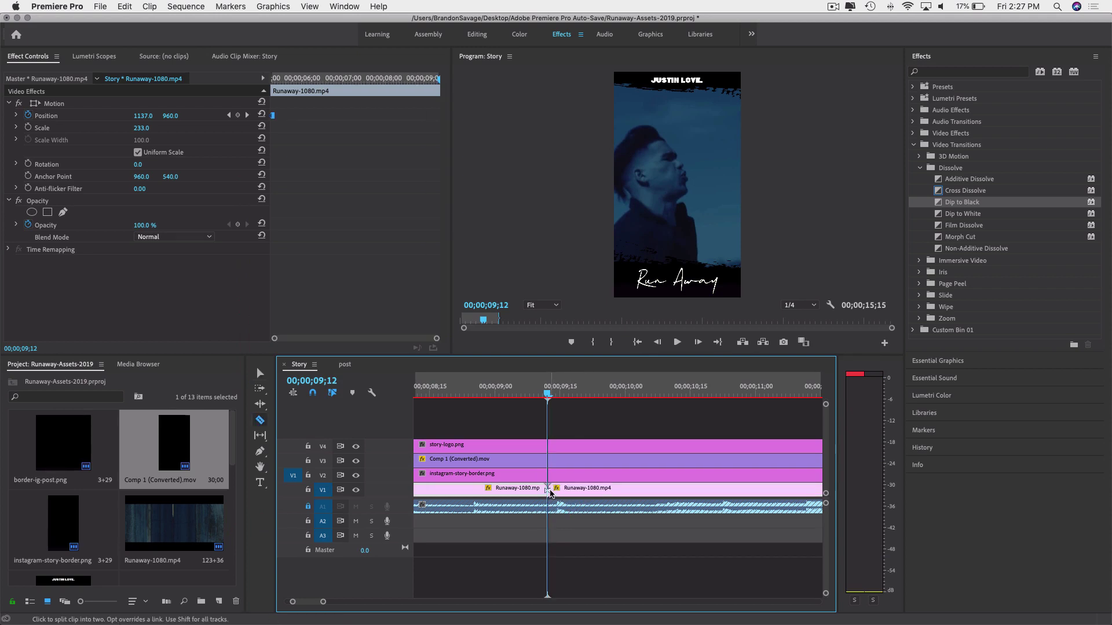
key("v")
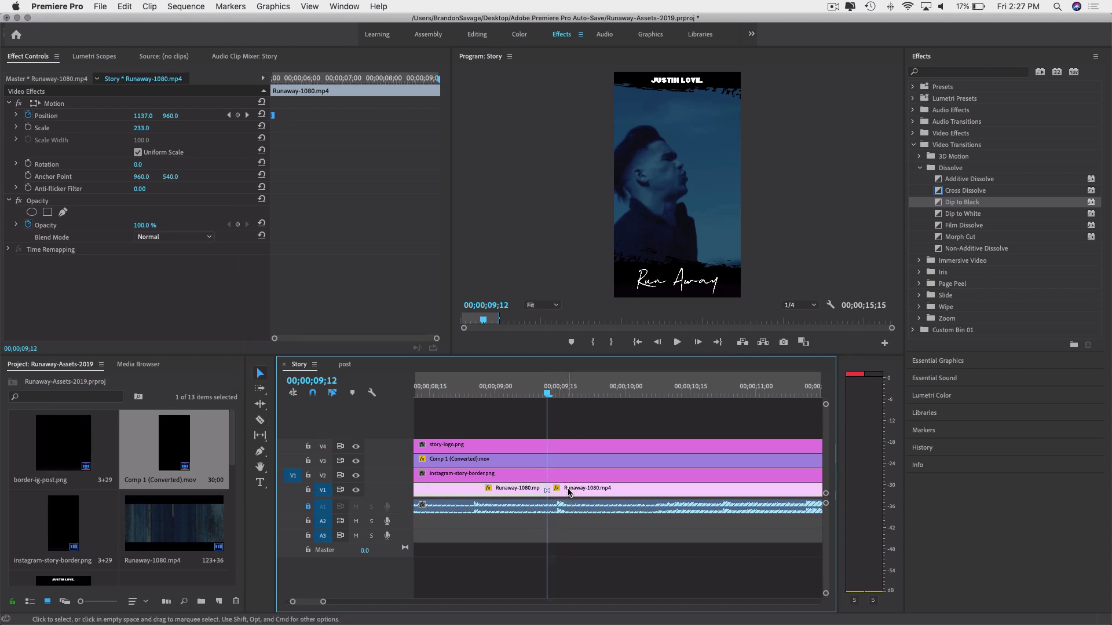
Play the footage following the 00;00;09;12 cut to check how the subject is framed.
key("space")
key("space")
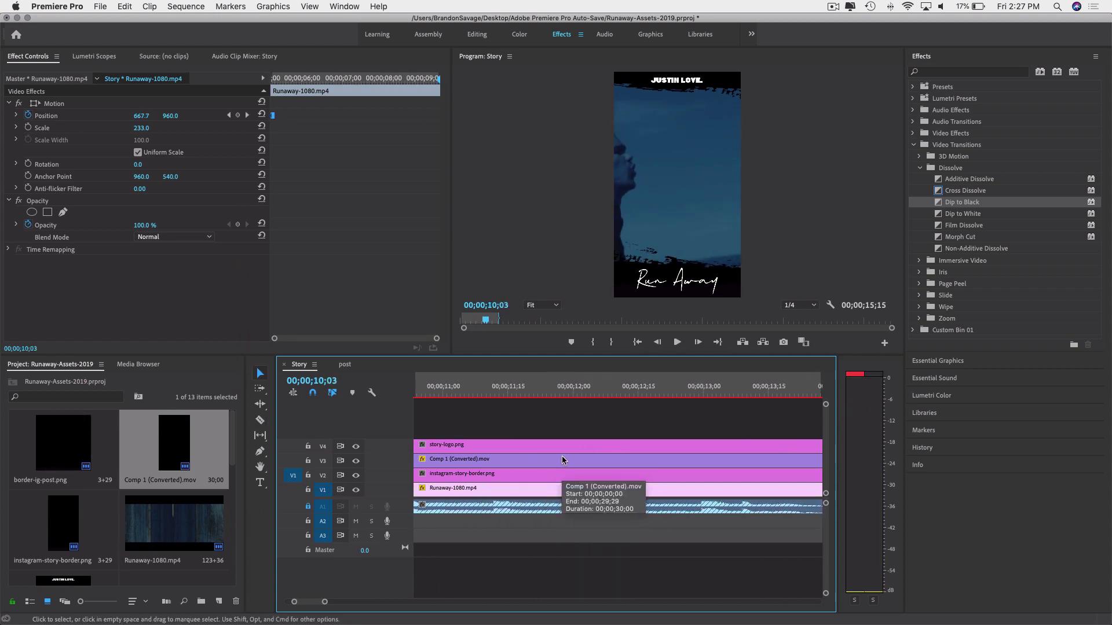
key("minus")
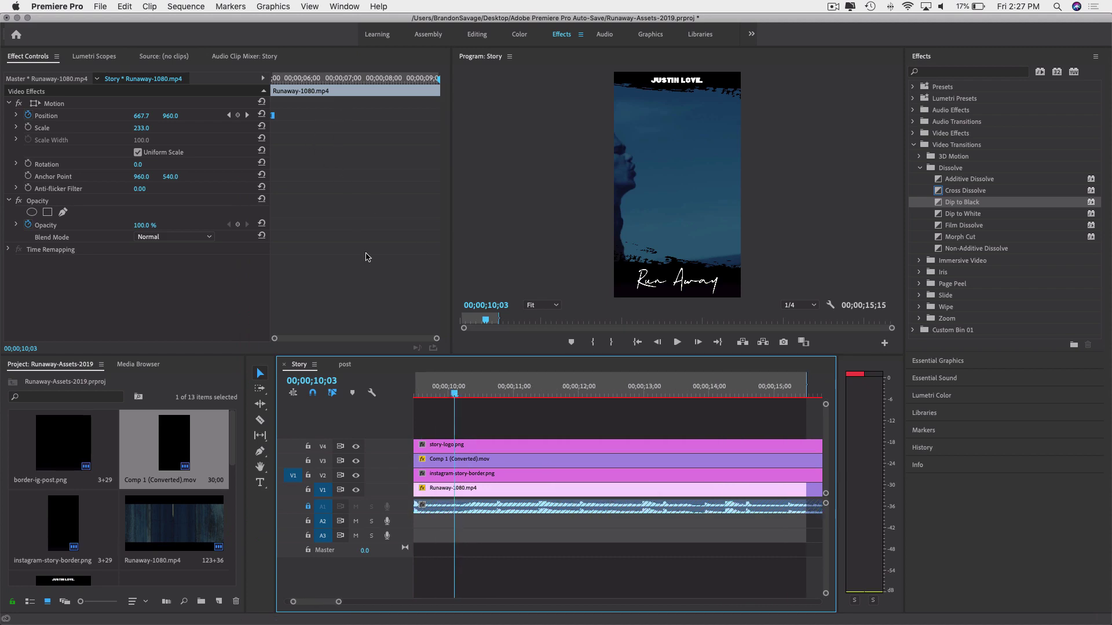
key("space")
key("space")
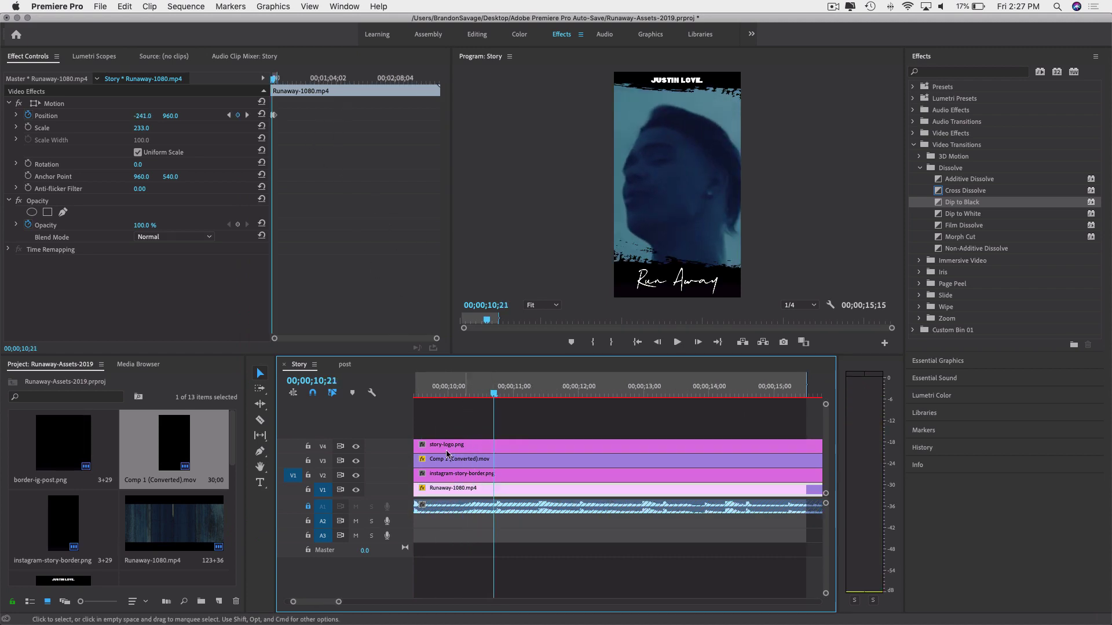
scroll(446, 453, "left", 5)
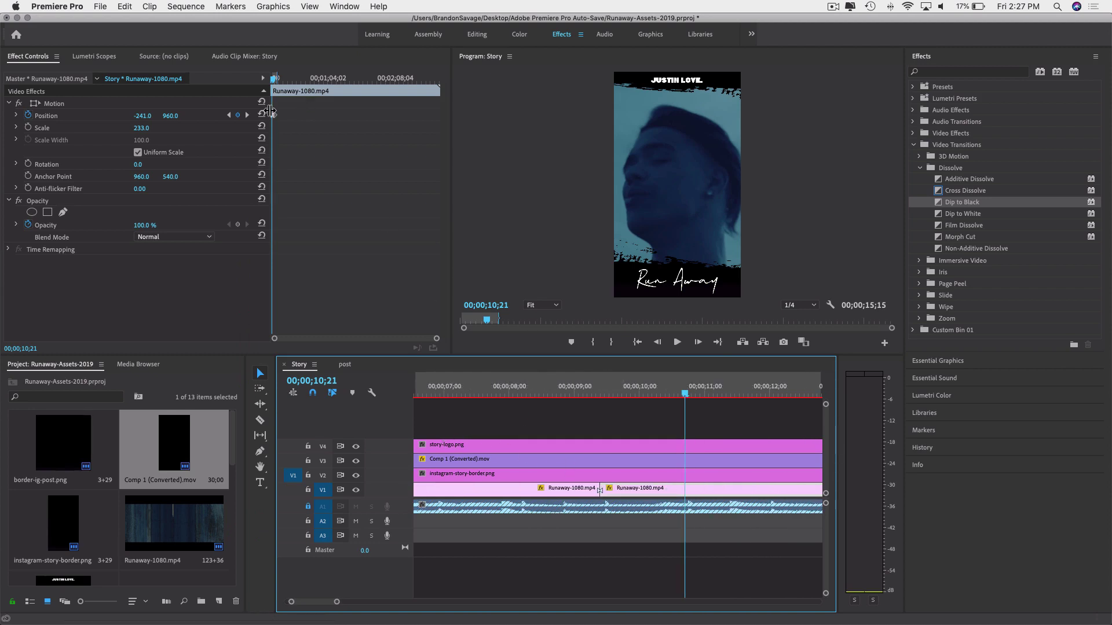
key("=")
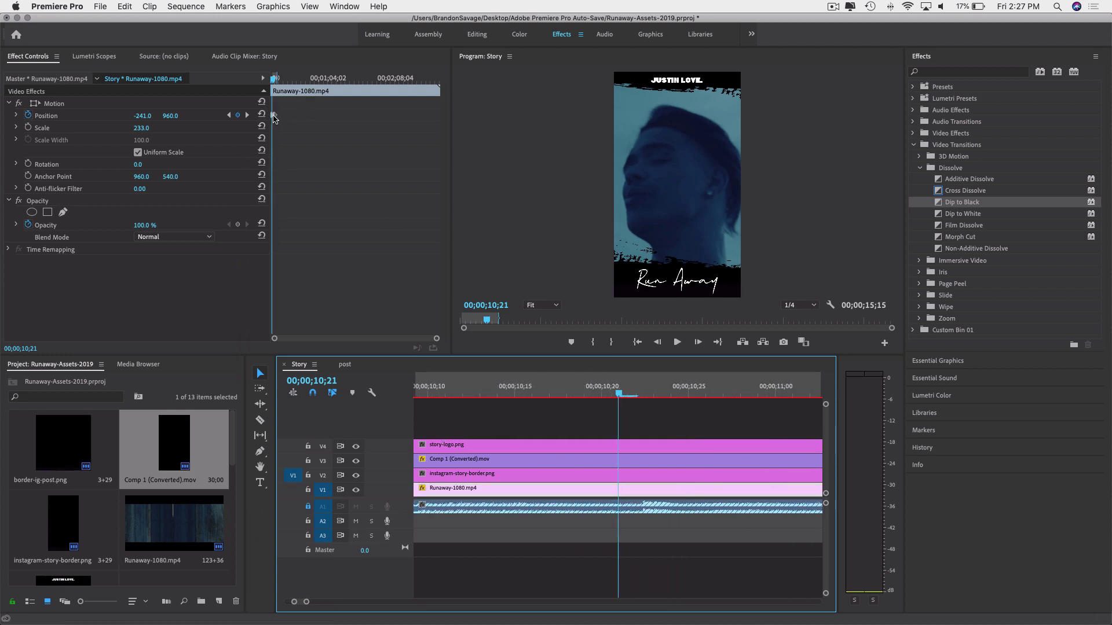
Set the first visible position keyframe of the clip after the 00;00;09;12 cut to Hold temporal interpolation.
left_click(274, 119)
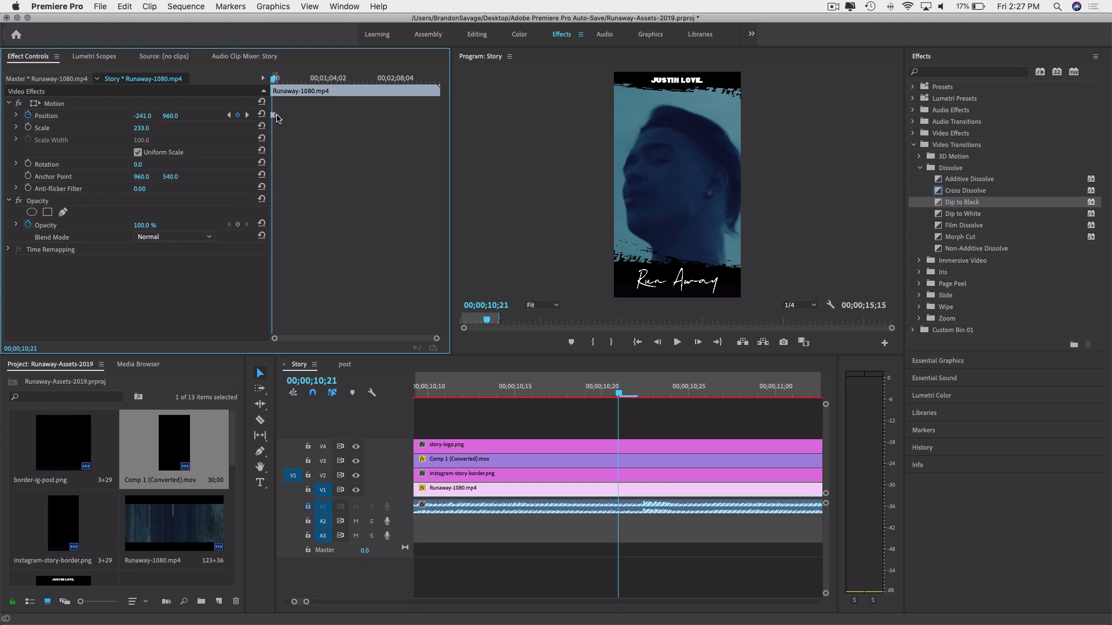
key("=")
key("=")
key("=")
key("=")
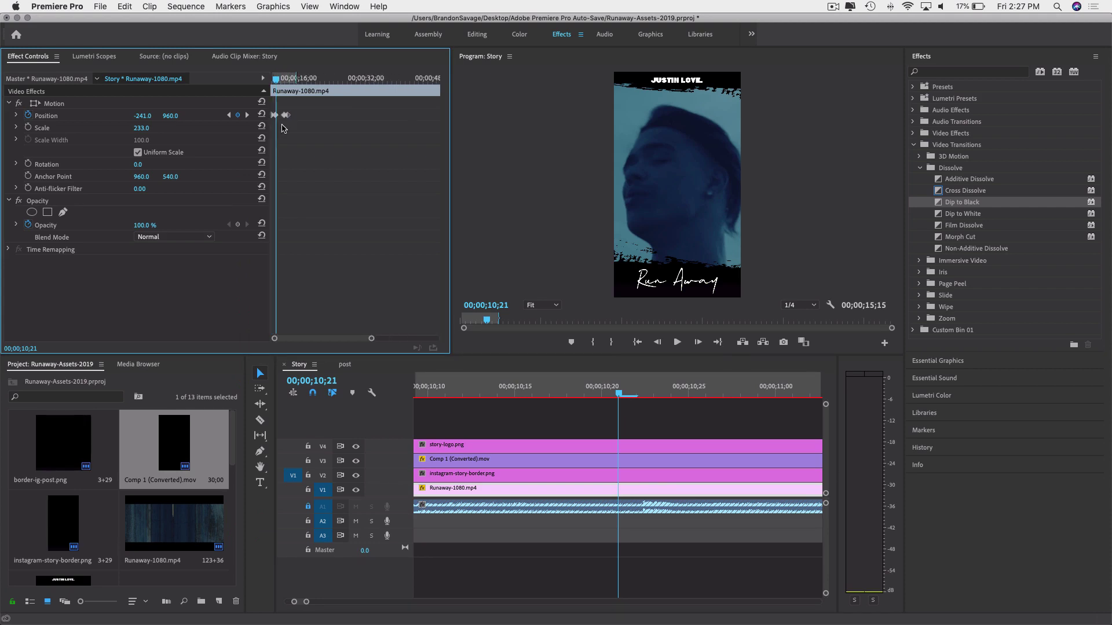
left_click_drag(286, 85, 279, 103)
right_click(275, 116)
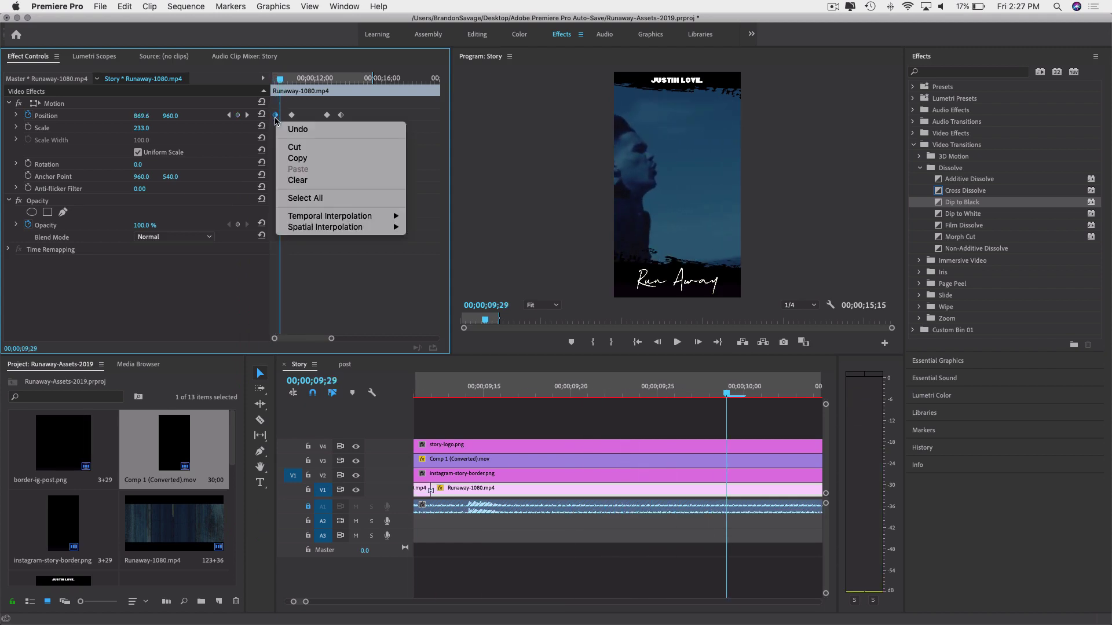
mouse_move(307, 227)
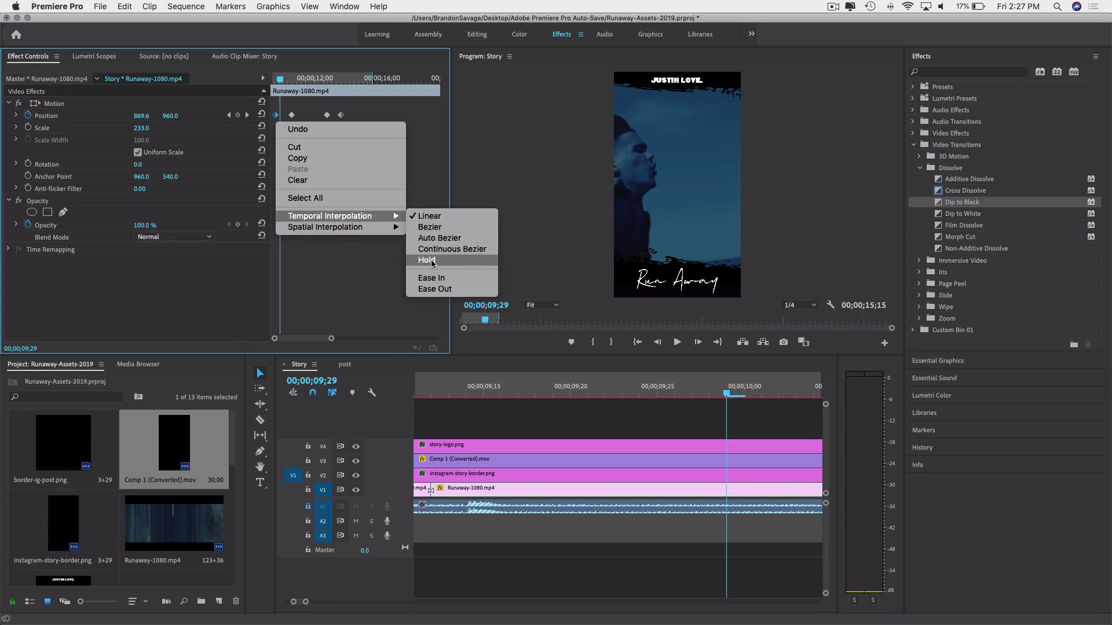
left_click(430, 260)
Play the fourth clip and move its position keyframe at 00;00;10;20 earlier, to about 00;00;09;29.
key("space")
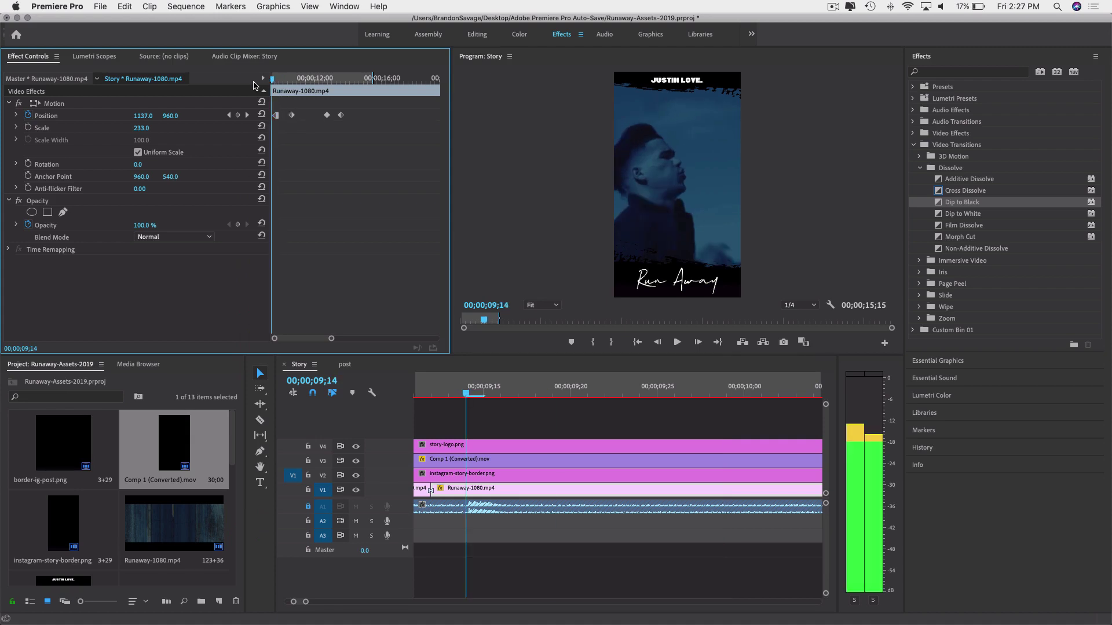
key("space")
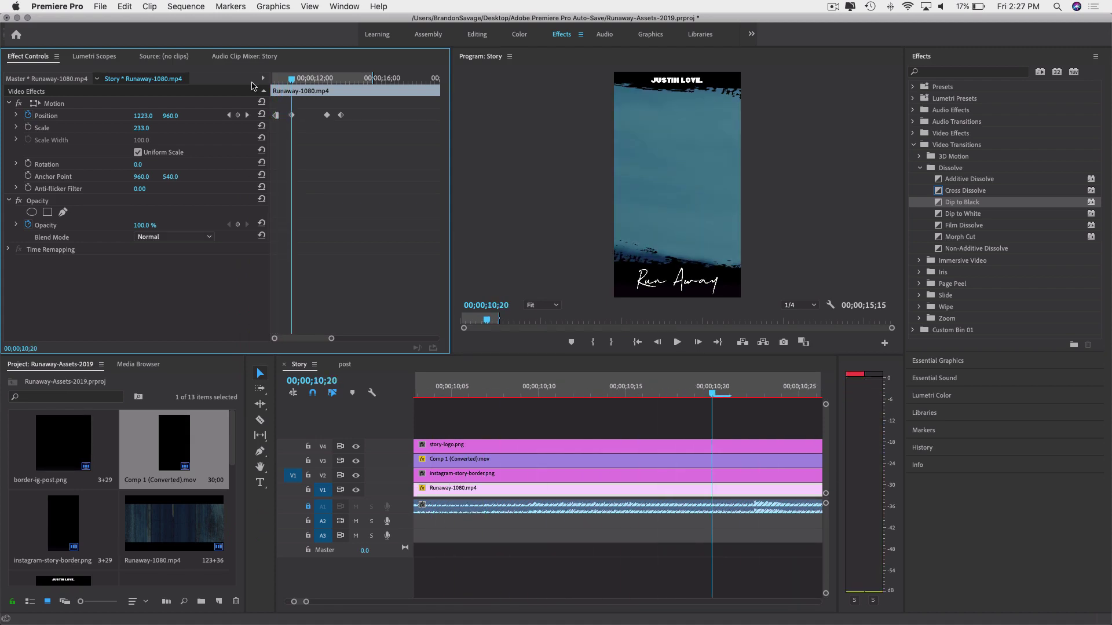
left_click(291, 116)
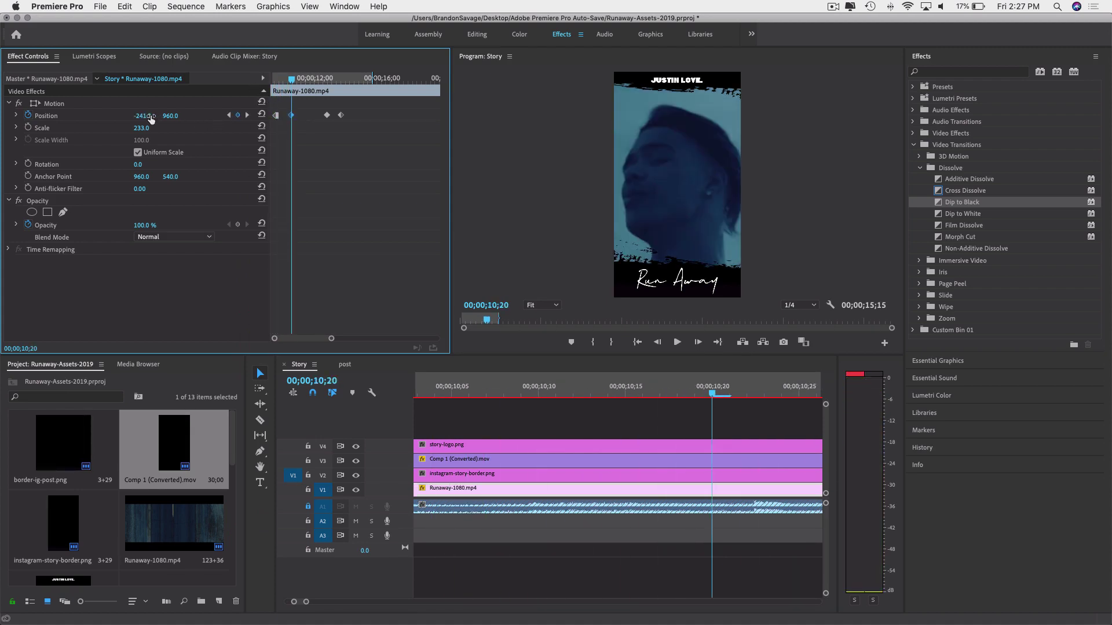
left_click_drag(292, 79, 282, 119)
Recheck the fourth clip's playback and move its second position keyframe back to just after the Hold keyframe, about 00;00;09;23.
key("space")
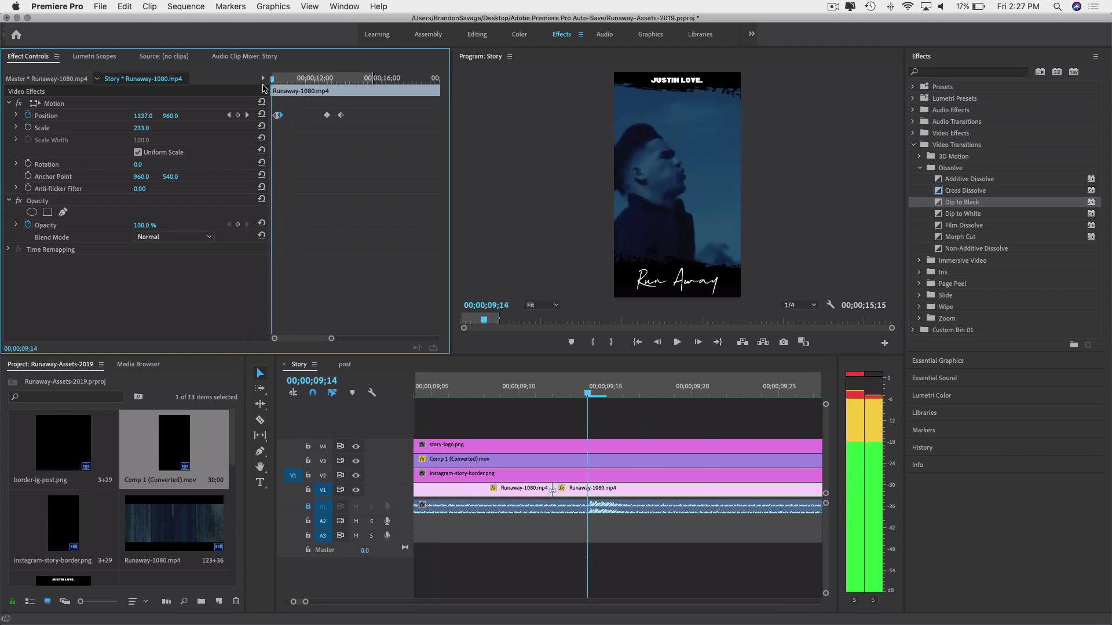
key("space")
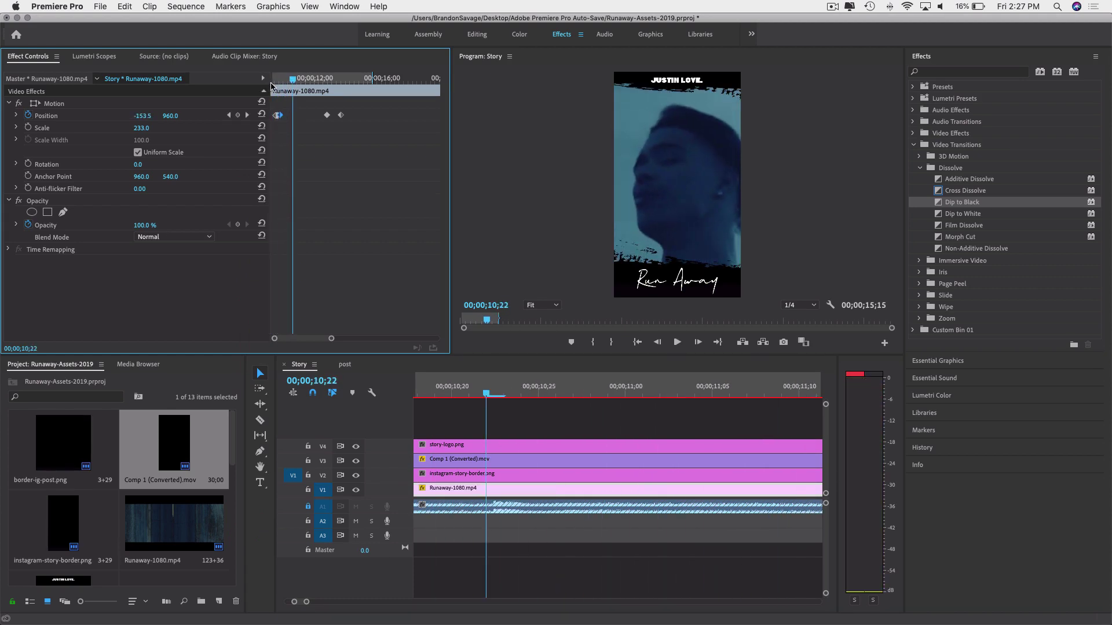
key("equal")
key("equal")
key("equal")
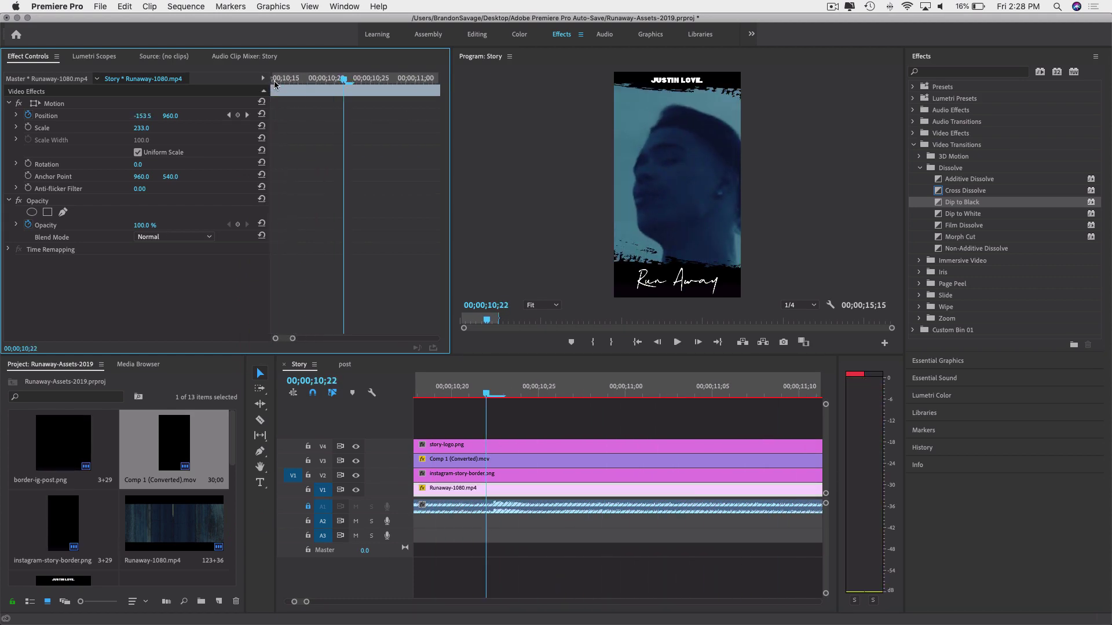
key("space")
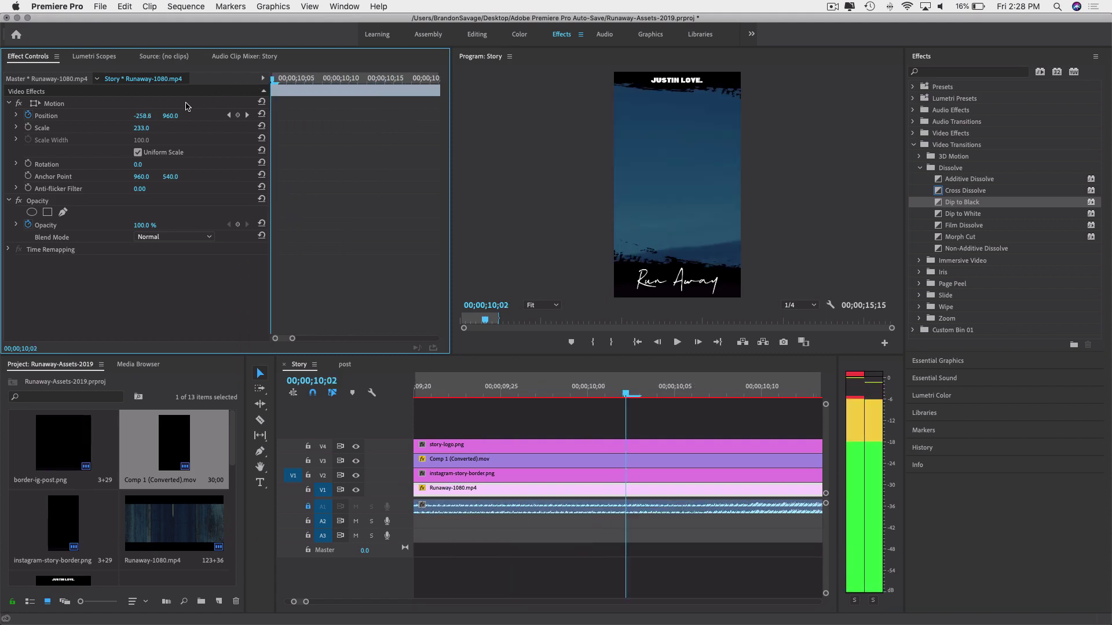
key("space")
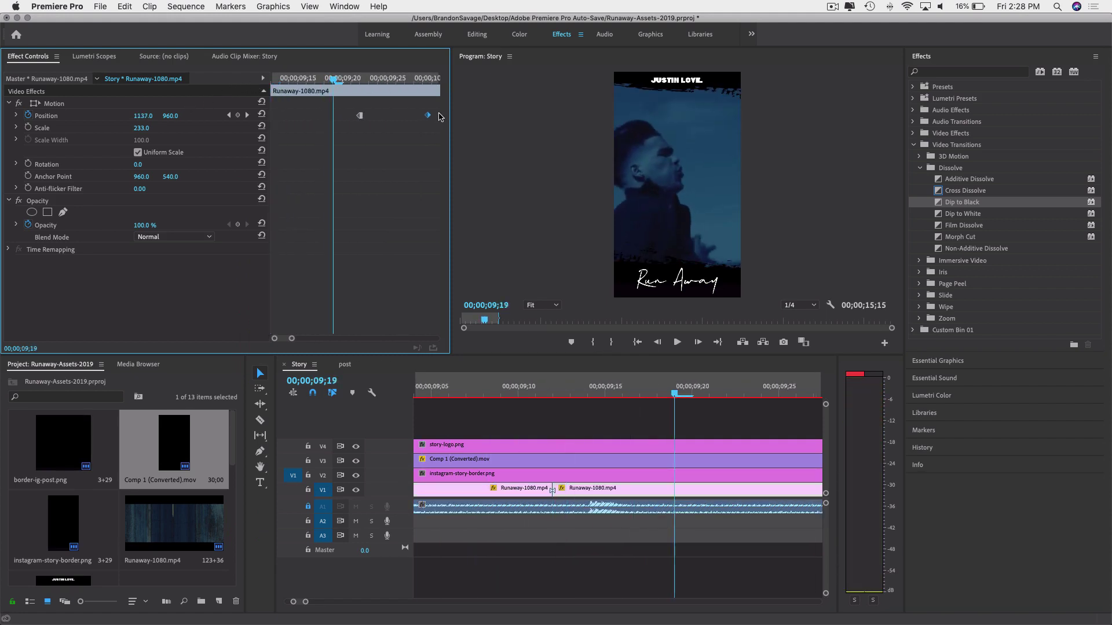
left_click_drag(425, 116, 365, 119)
Try a position keyframe at 00;00;10;05 in the fourth clip with the horizontal position set to 1371.5.
left_click_drag(353, 80, 411, 83)
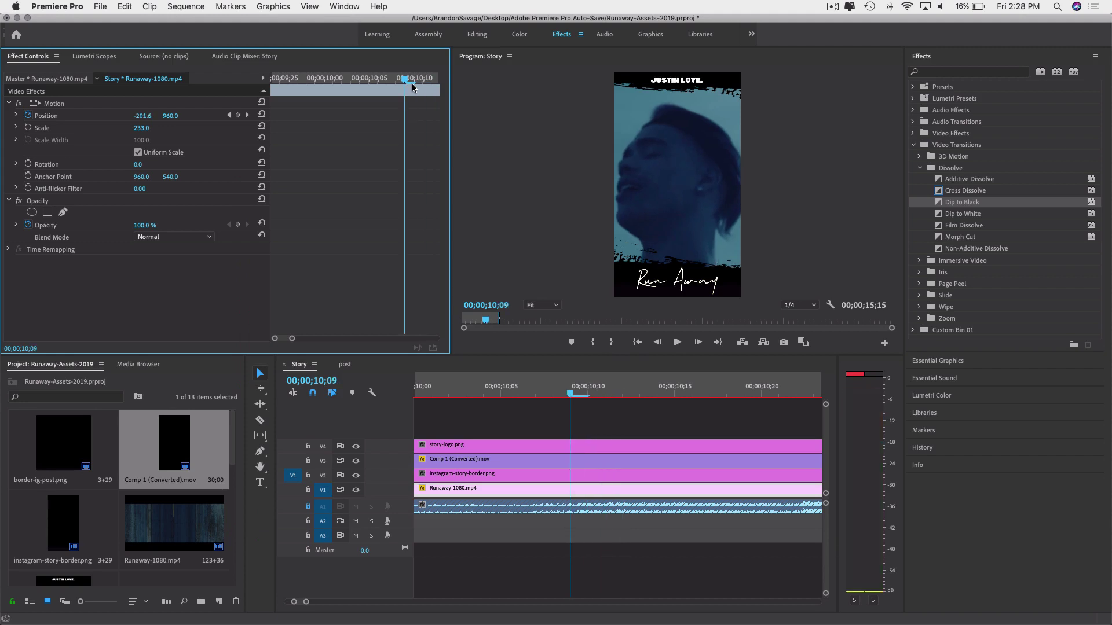
key("minus")
key("minus")
key("minus")
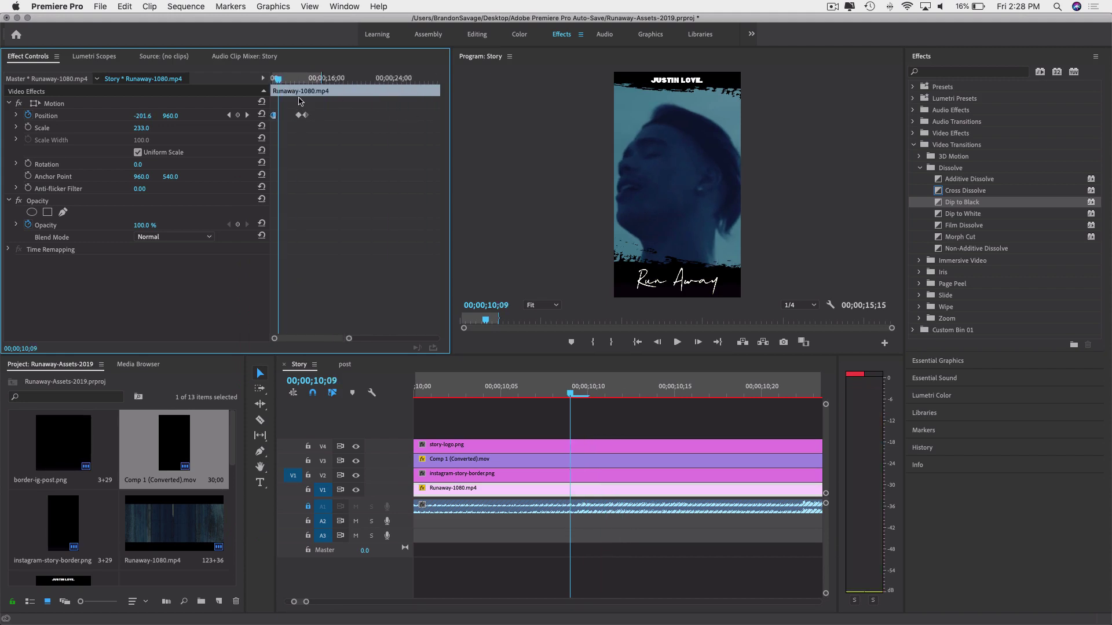
mouse_move(281, 80)
left_mouse_down()
mouse_move(302, 82)
mouse_move(271, 87)
mouse_move(284, 84)
left_mouse_up()
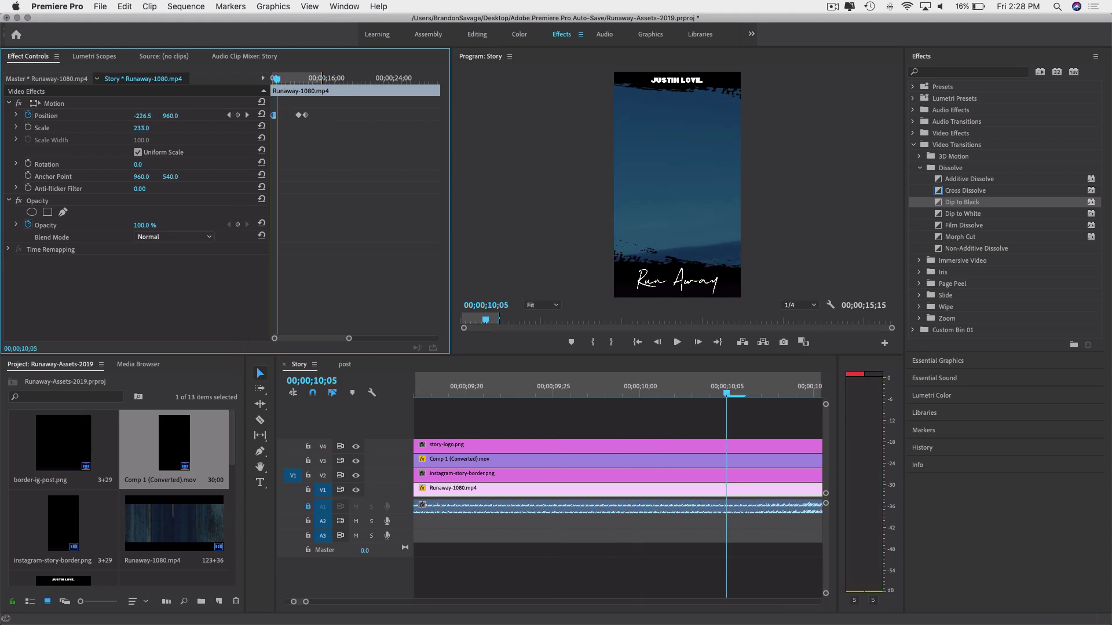
left_click_drag(142, 116, 189, 115)
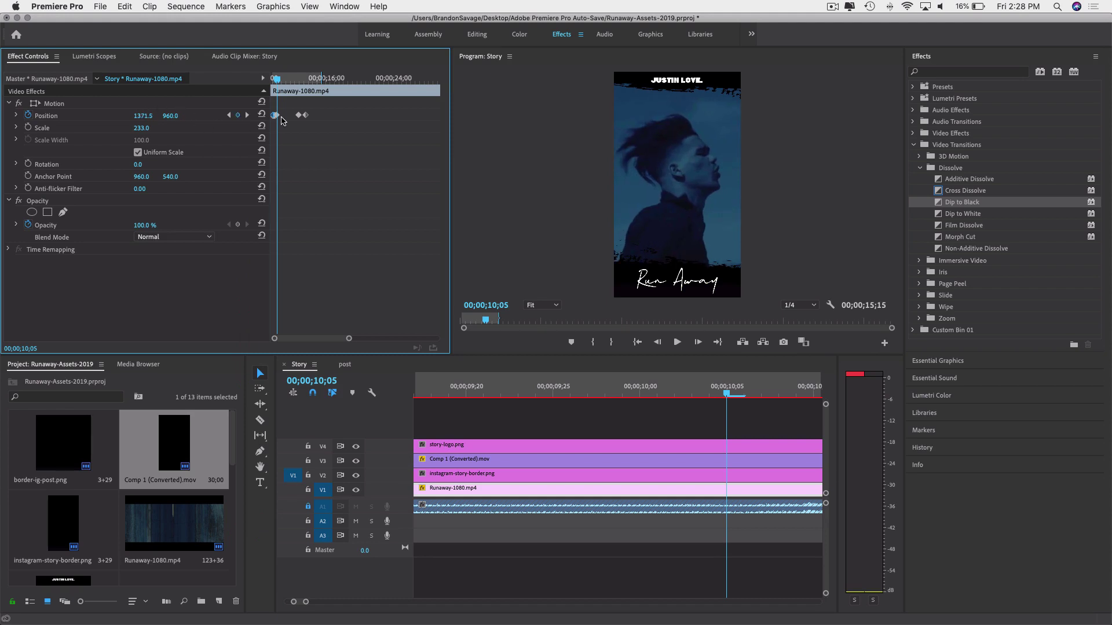
Move the fourth clip's Hold position keyframe to about 00;00;10;06 and delete the linear keyframe at about 00;00;09;23.
scroll(284, 119, "up", 5)
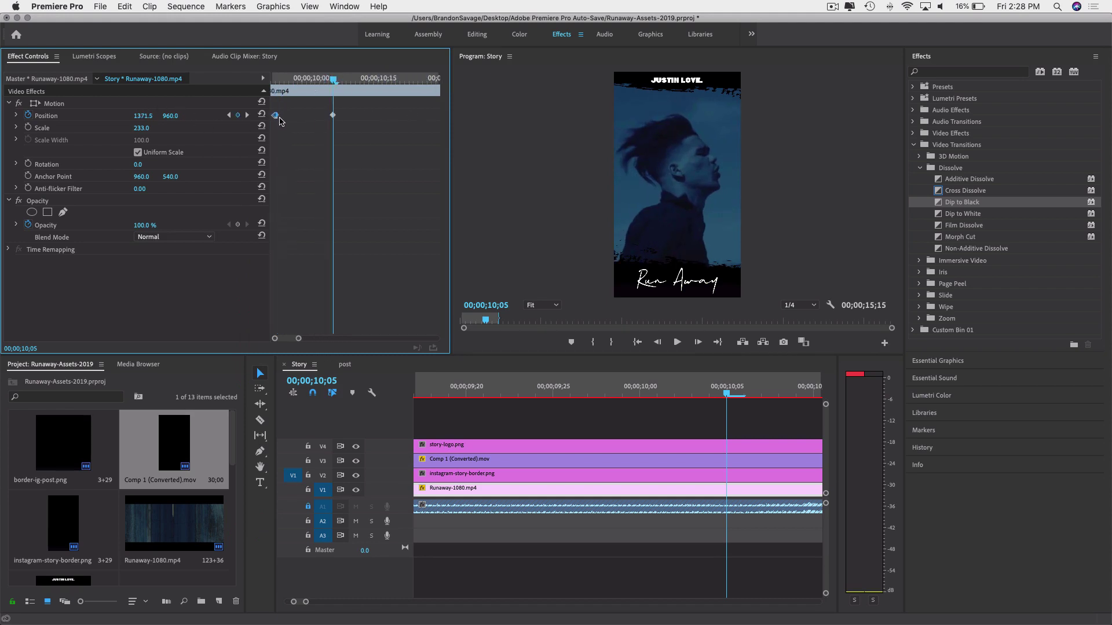
left_click_drag(345, 119, 334, 118)
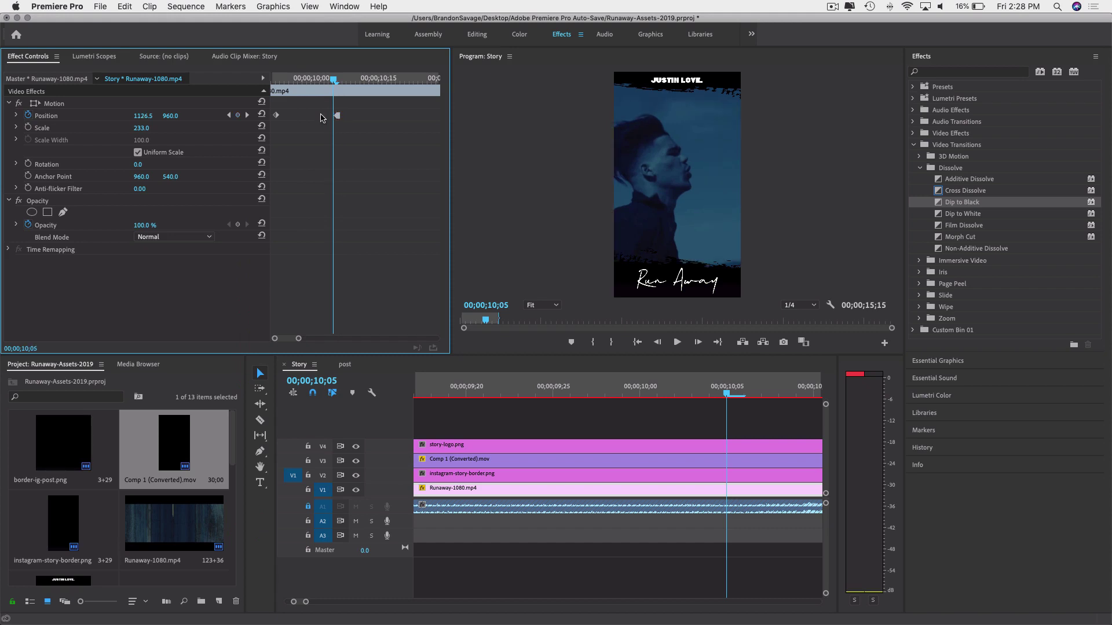
left_click(262, 115)
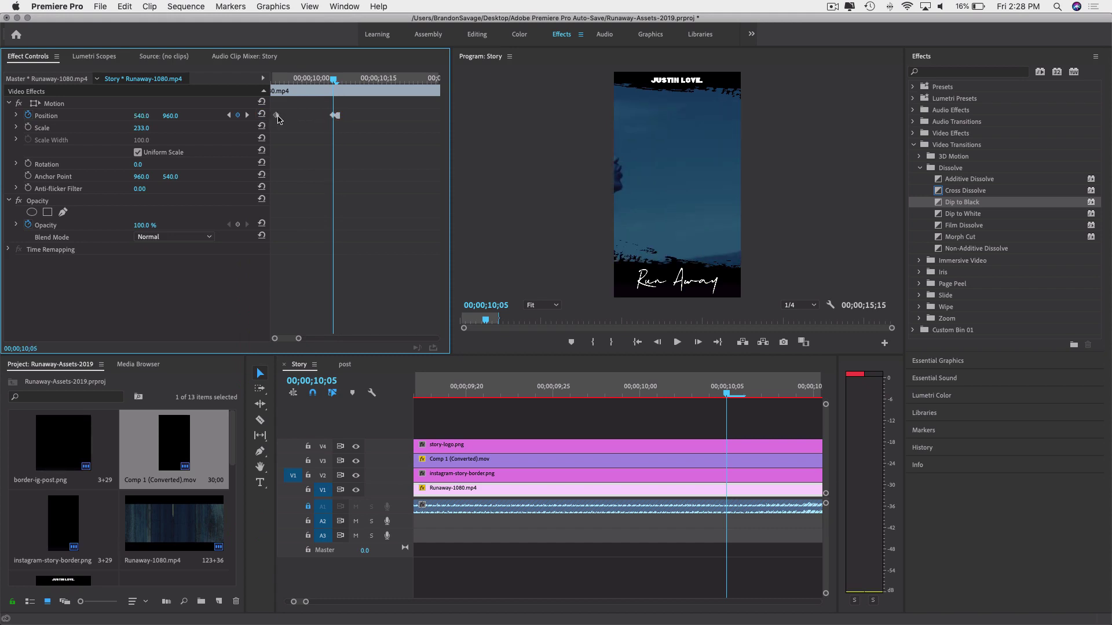
left_click(278, 116)
key("Delete")
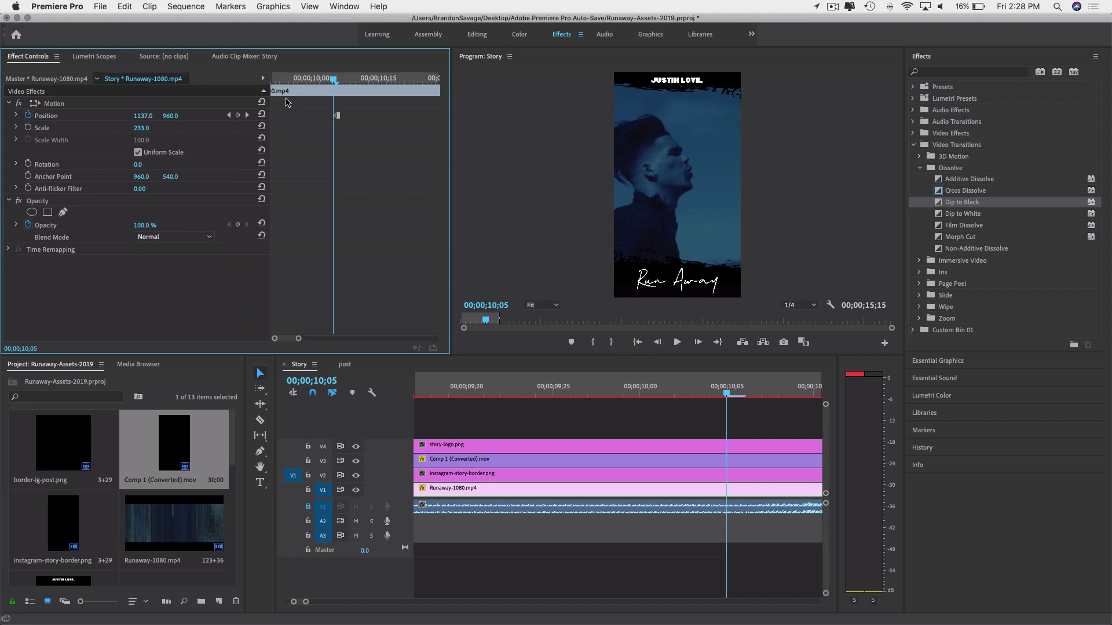
Find the shot change after the Hold position keyframe and shift that keyframe to 00;00;10;08.
left_click_drag(284, 81, 343, 81)
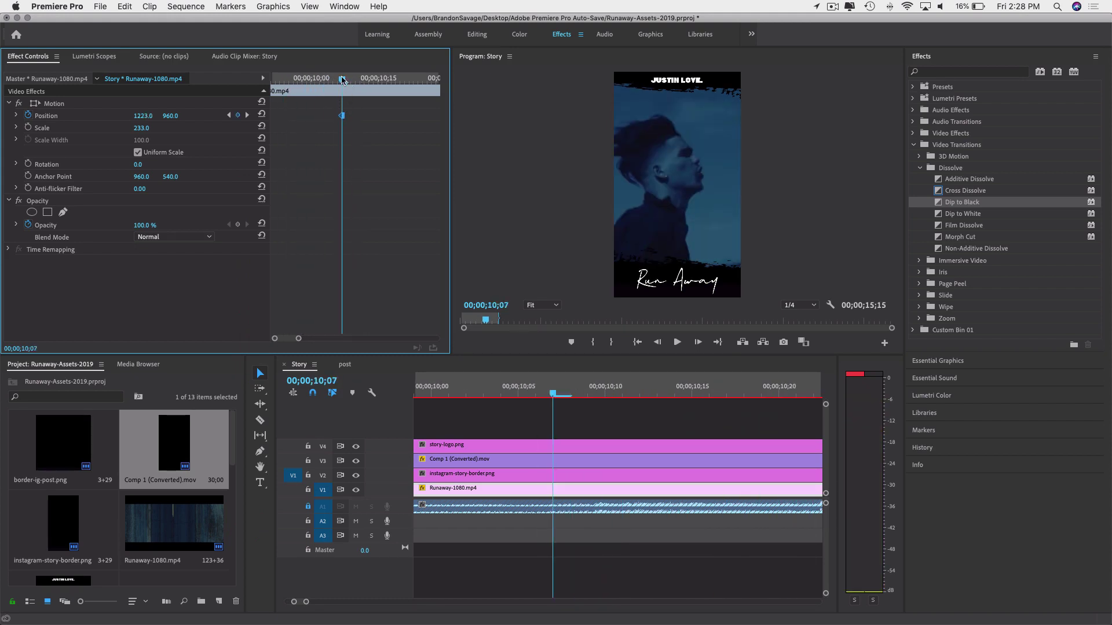
left_click(346, 80)
left_click_drag(342, 115, 347, 115)
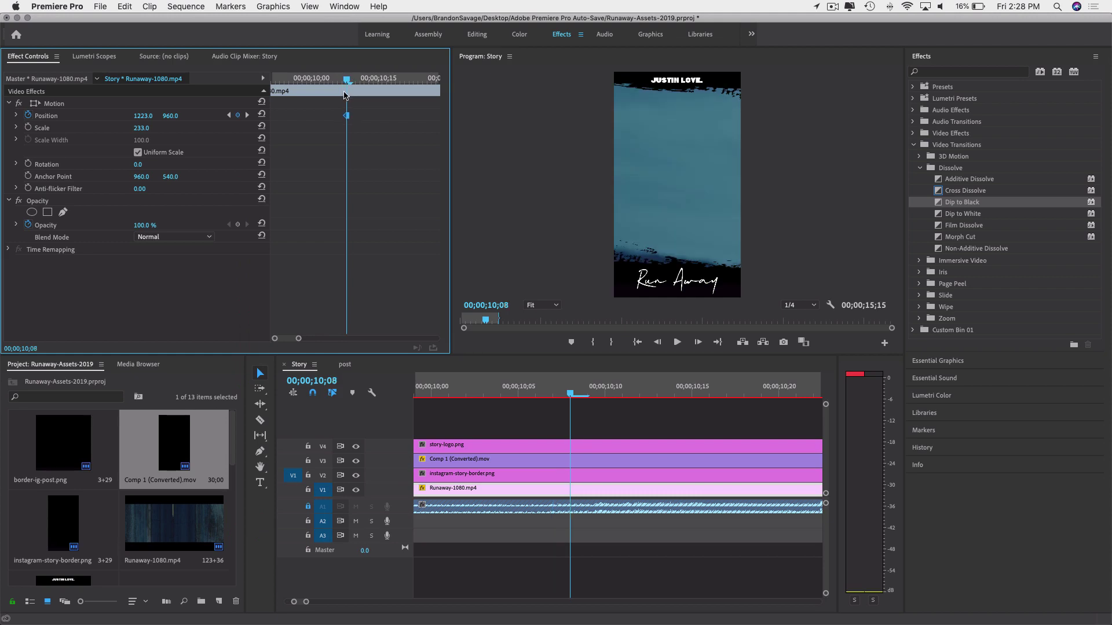
Play on past the shot change and try shifting the fourth clip's position keyframe to 00;00;10;26.
left_click(296, 85)
key("space")
key("space")
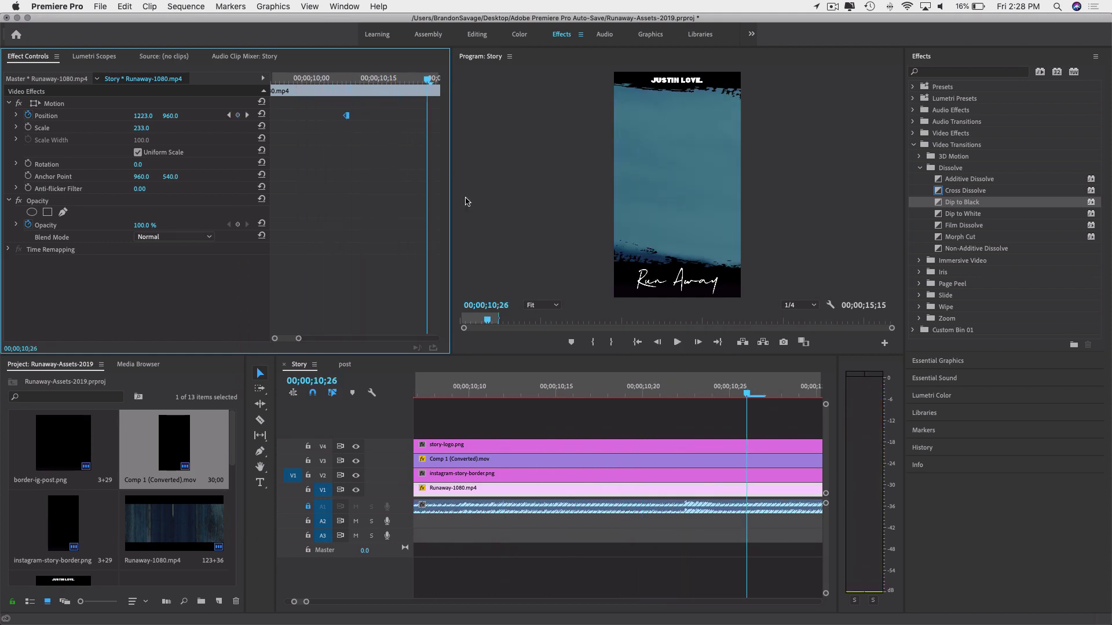
left_click_drag(346, 115, 427, 116)
Undo the latest position keyframe edits and return to the Hold keyframe at 00;00;10;06.
key("ctrl+z")
key("ctrl+z")
mouse_move(343, 81)
left_mouse_down()
mouse_move(318, 84)
mouse_move(349, 87)
mouse_move(338, 87)
left_mouse_up()
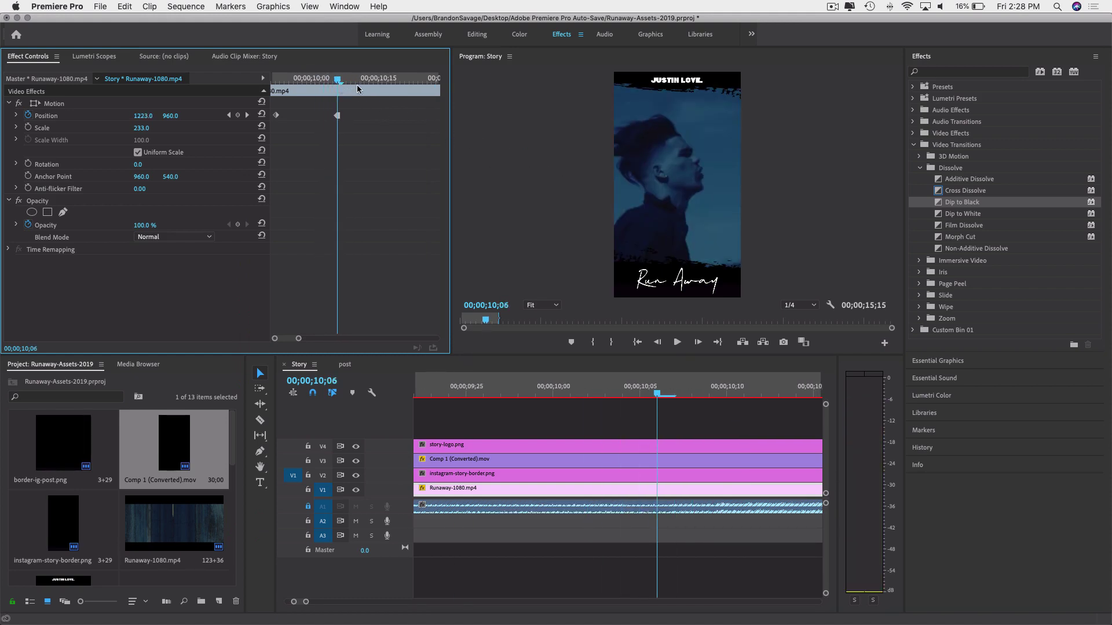
Try a position keyframe at 00;00;10;10 with the horizontal position set to 2350.
left_click(357, 89)
left_click_drag(143, 116, 470, 116)
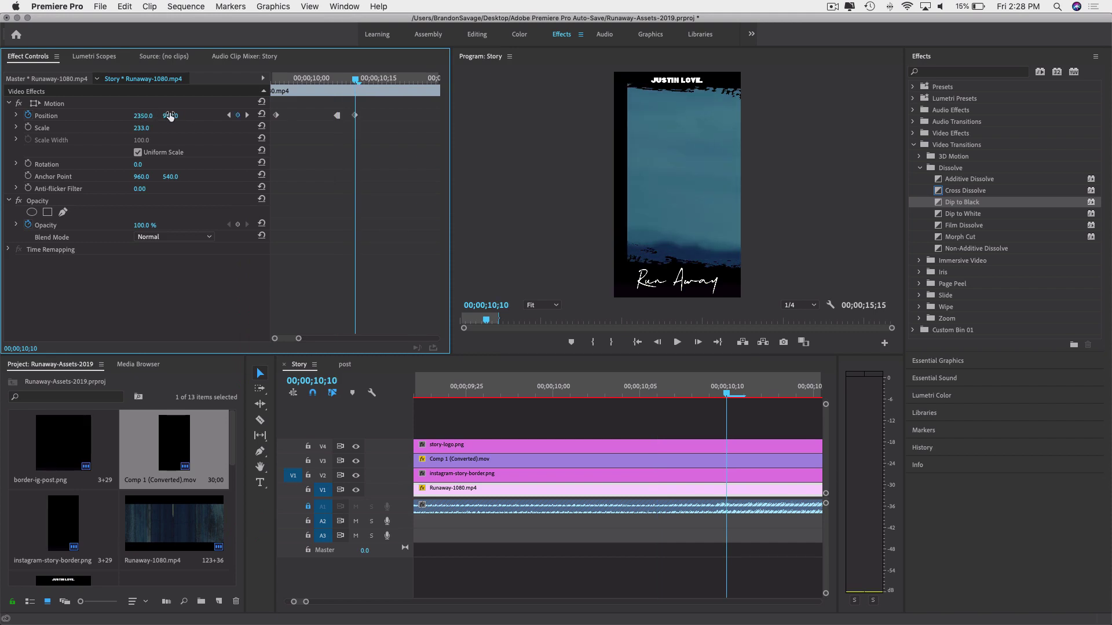
key("super+z")
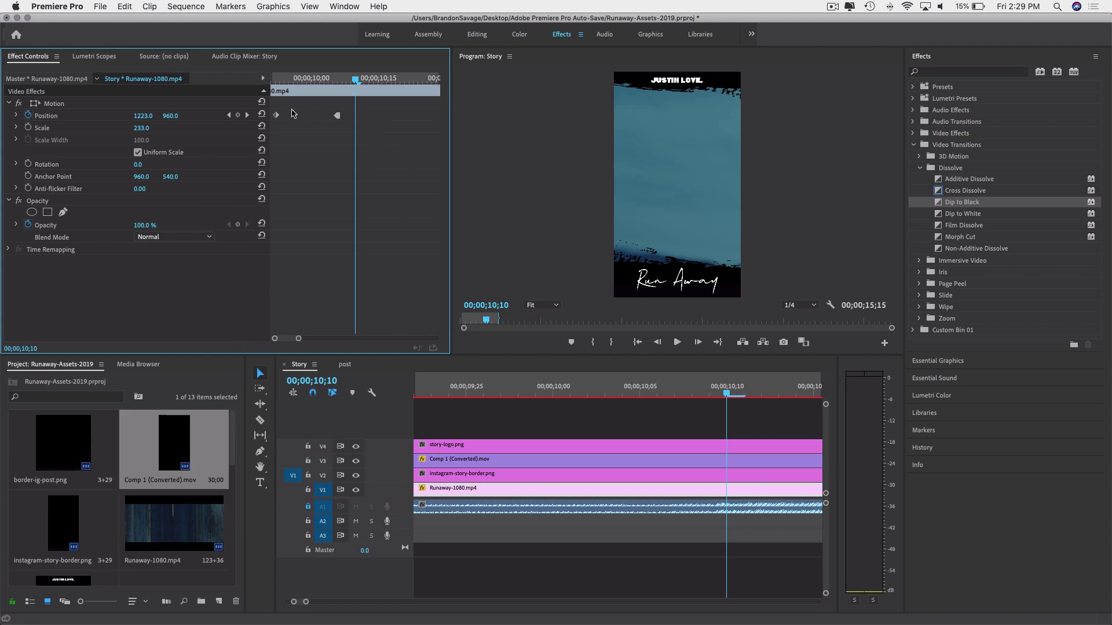
Set the horizontal position to -132 at 00;00;10;10 and pull that new keyframe back to just after the Hold keyframe.
left_click_drag(143, 116, 20, 116)
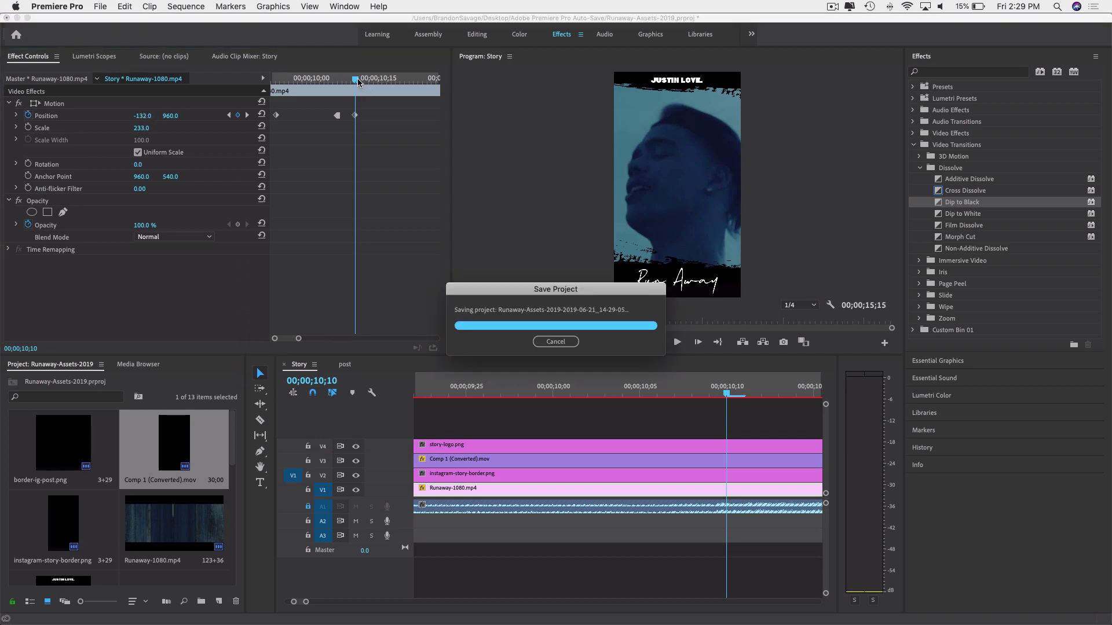
left_click_drag(359, 82, 347, 115)
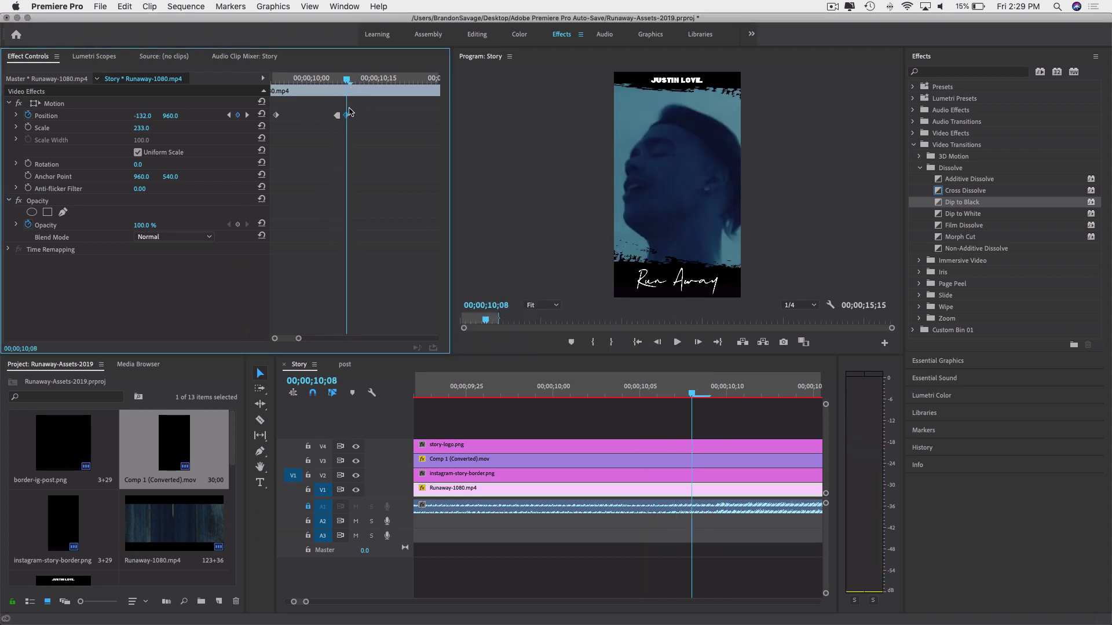
key("Left")
key("Left")
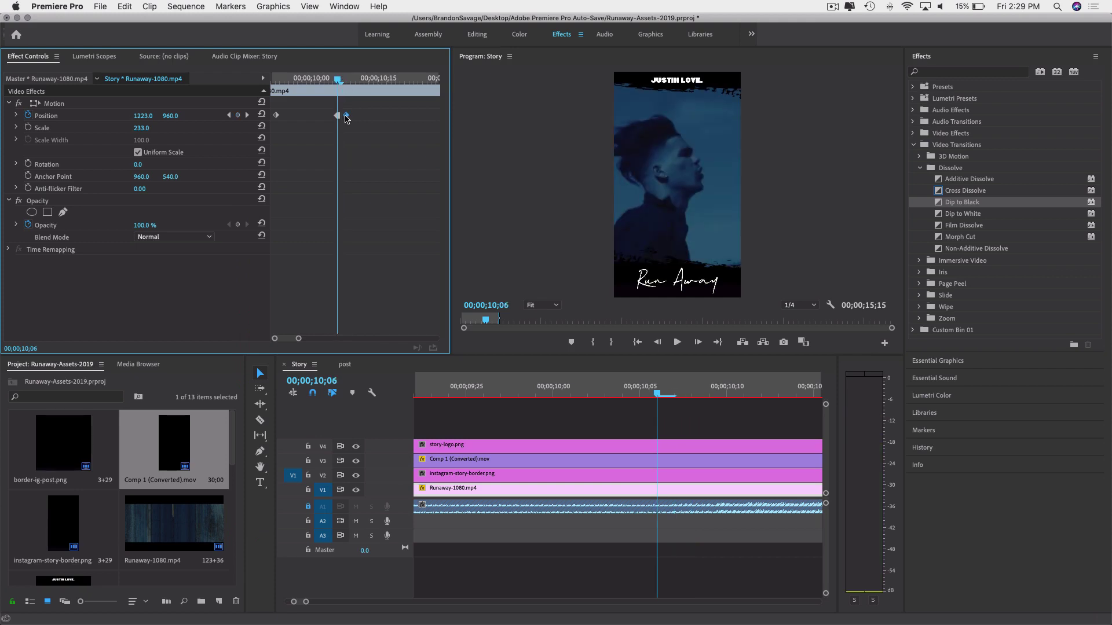
left_click_drag(337, 80, 280, 116)
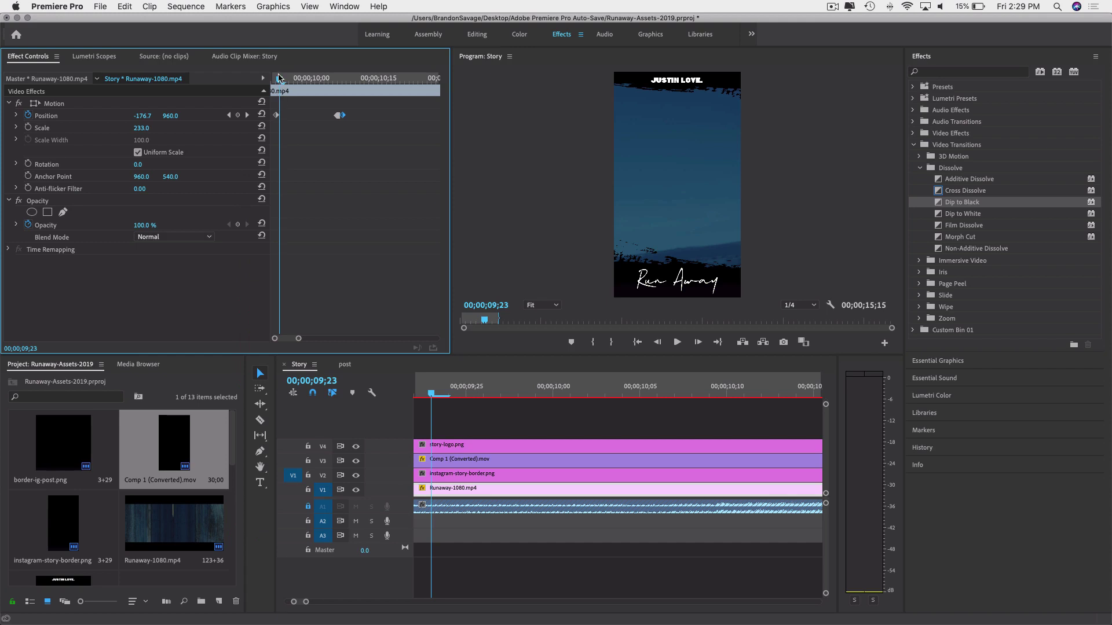
Step through the frames up to 00;00;10;03 and delete the earlier linear position keyframe near 00;00;09;23.
key("Right")
key("Right")
key("Right")
key("Right")
key("Right")
key("Right")
key("Right")
key("Right")
key("Right")
key("Right")
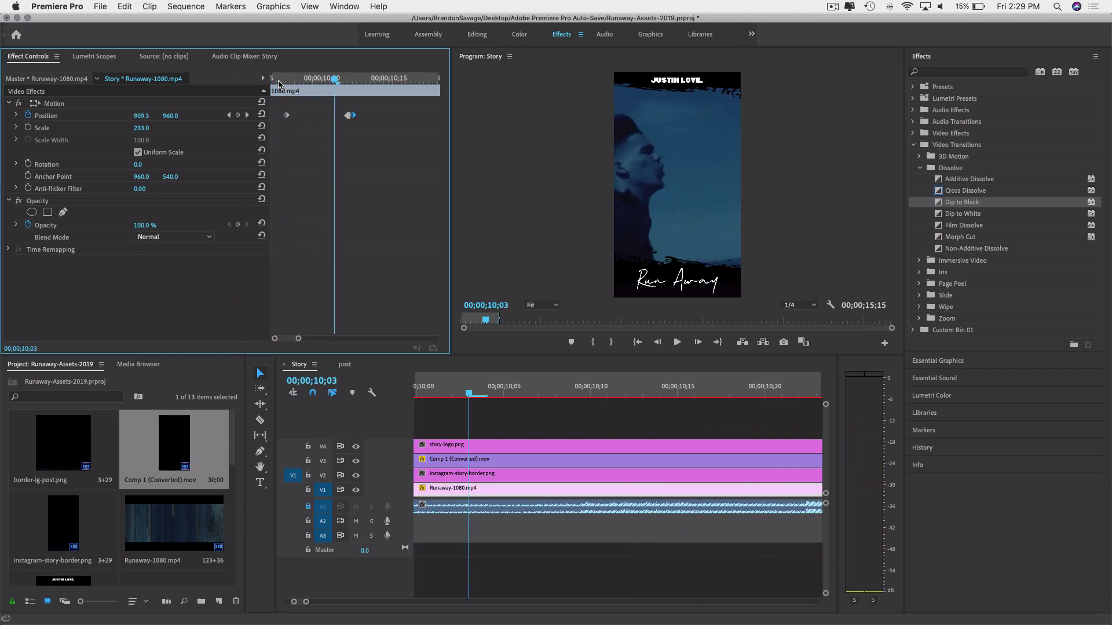
key("Delete")
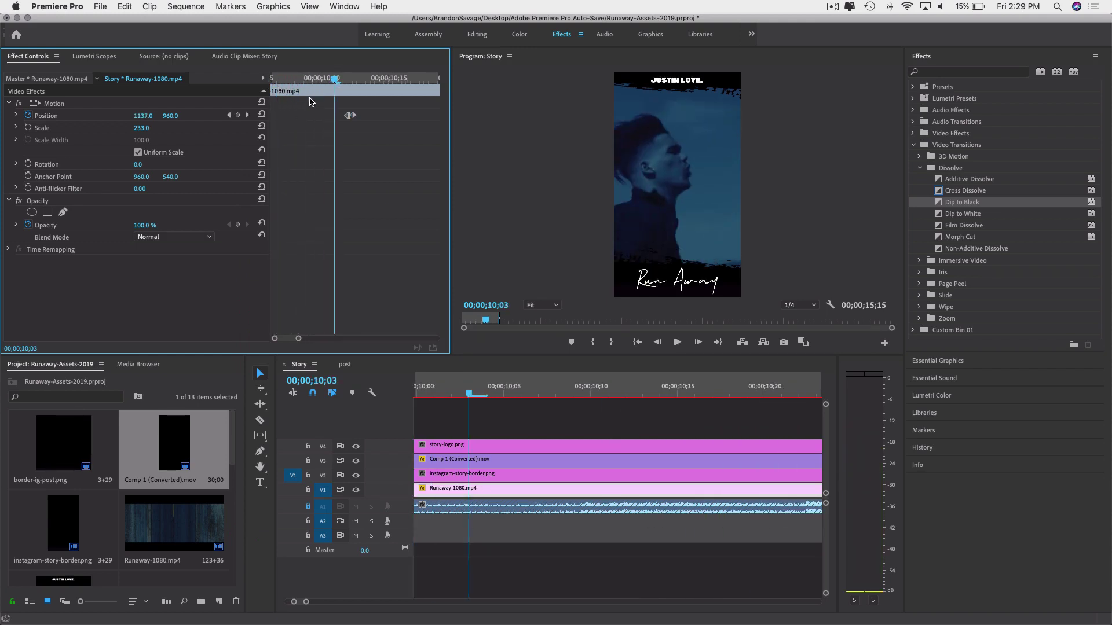
Play through the shot change and examine the closely spaced keyframe pair at a larger time scale.
key("space")
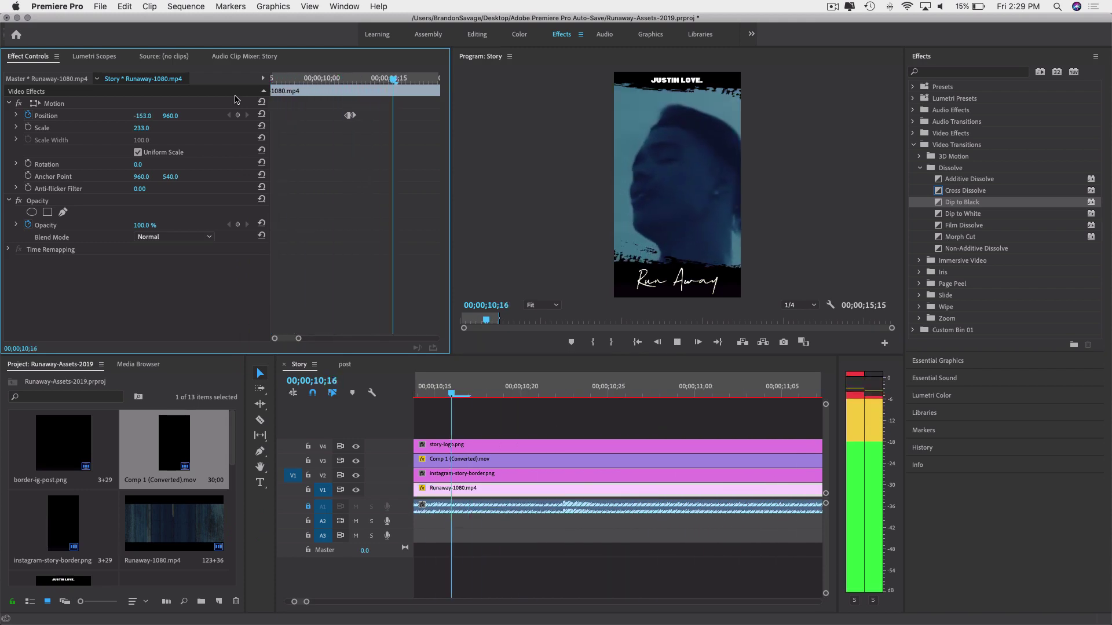
left_click(352, 83)
left_click_drag(352, 85, 341, 116)
key("equal")
left_click_drag(325, 80, 380, 85)
left_click(340, 81)
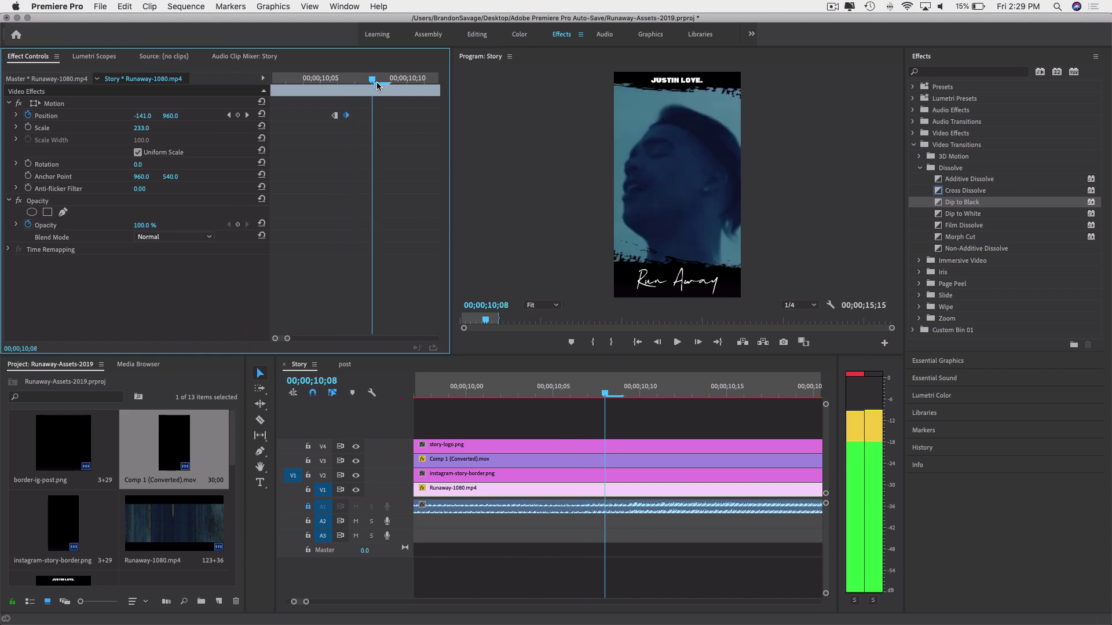
Compare the frames around the shot change and move the linear position keyframe to 00;00;10;07.
key("Left")
key("Left")
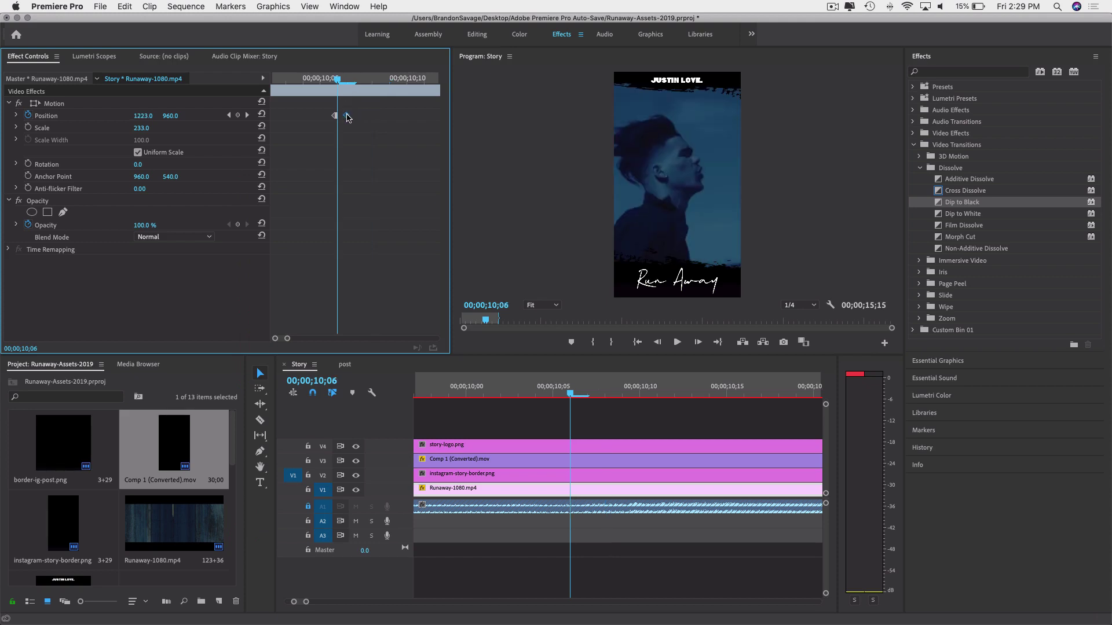
left_click(346, 88)
left_click(345, 115)
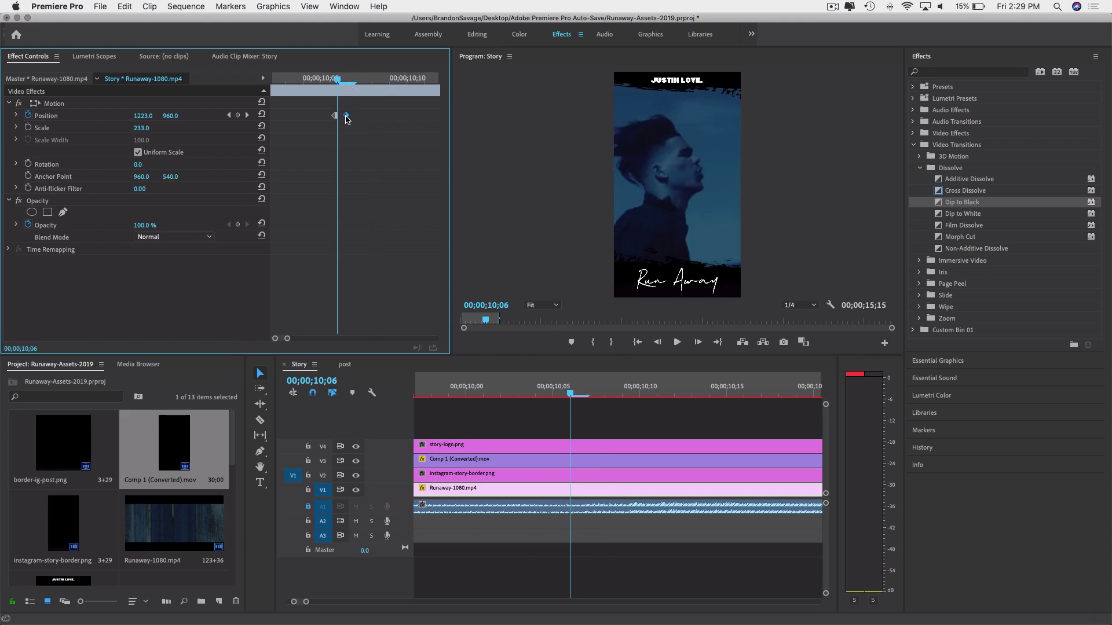
left_click(340, 81)
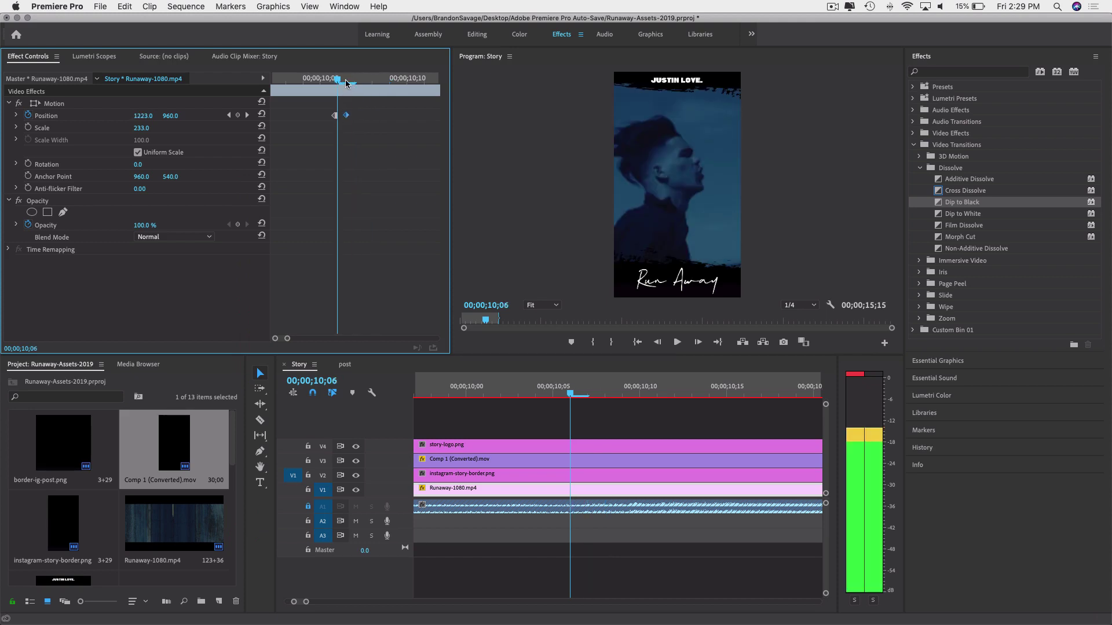
left_click_drag(339, 82, 351, 80)
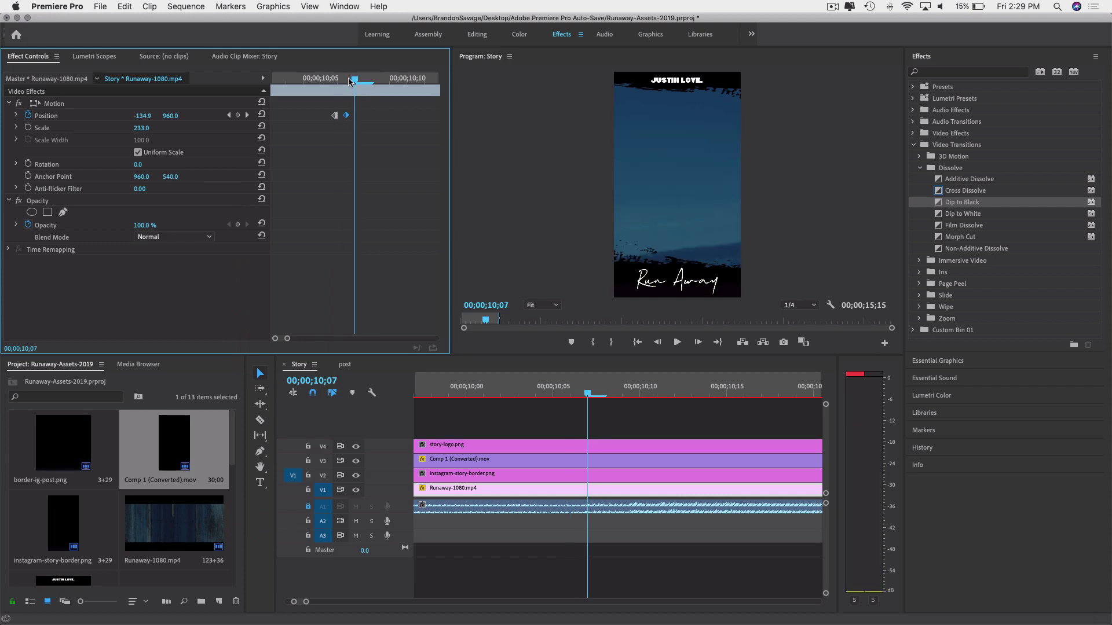
left_click(345, 82)
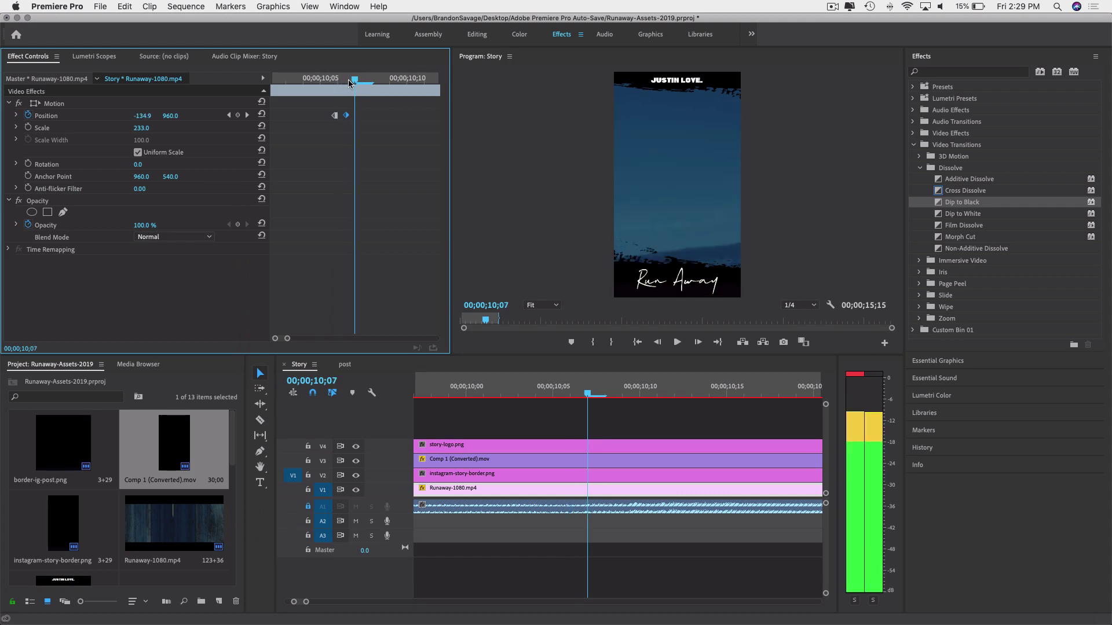
left_click_drag(346, 115, 355, 115)
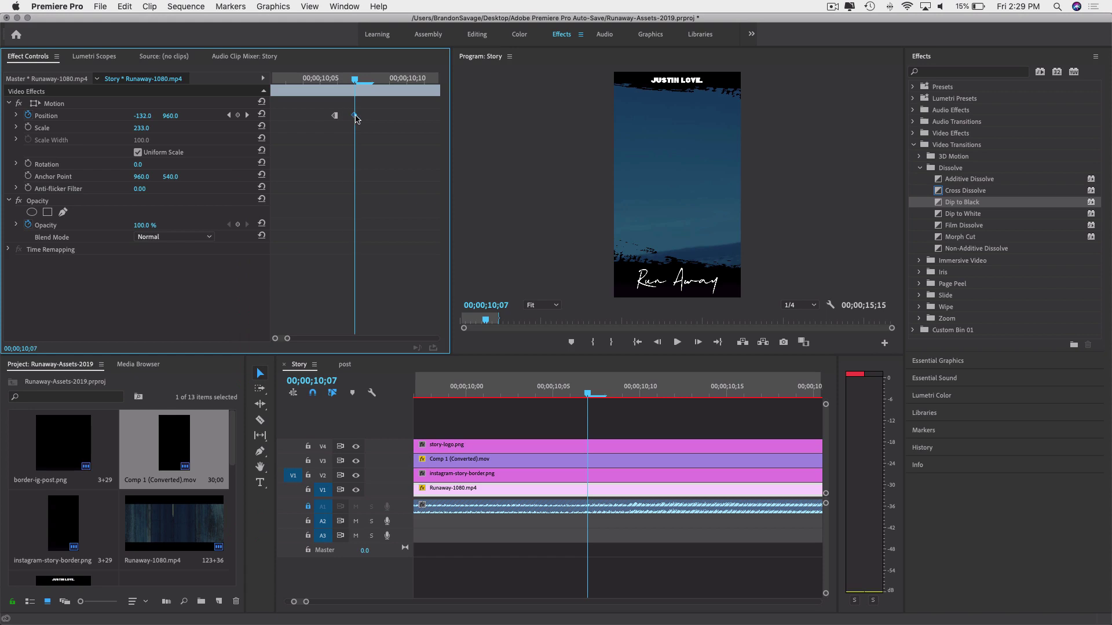
Shift the Hold position keyframe to 00;00;10;07 and place the linear keyframe just after it.
left_click(345, 85)
mouse_move(140, 115)
left_mouse_down()
mouse_move(98, 115)
mouse_move(208, 115)
mouse_move(148, 116)
left_mouse_up()
mouse_move(354, 115)
left_mouse_down()
mouse_move(398, 115)
mouse_move(333, 119)
mouse_move(376, 115)
mouse_move(365, 115)
left_mouse_up()
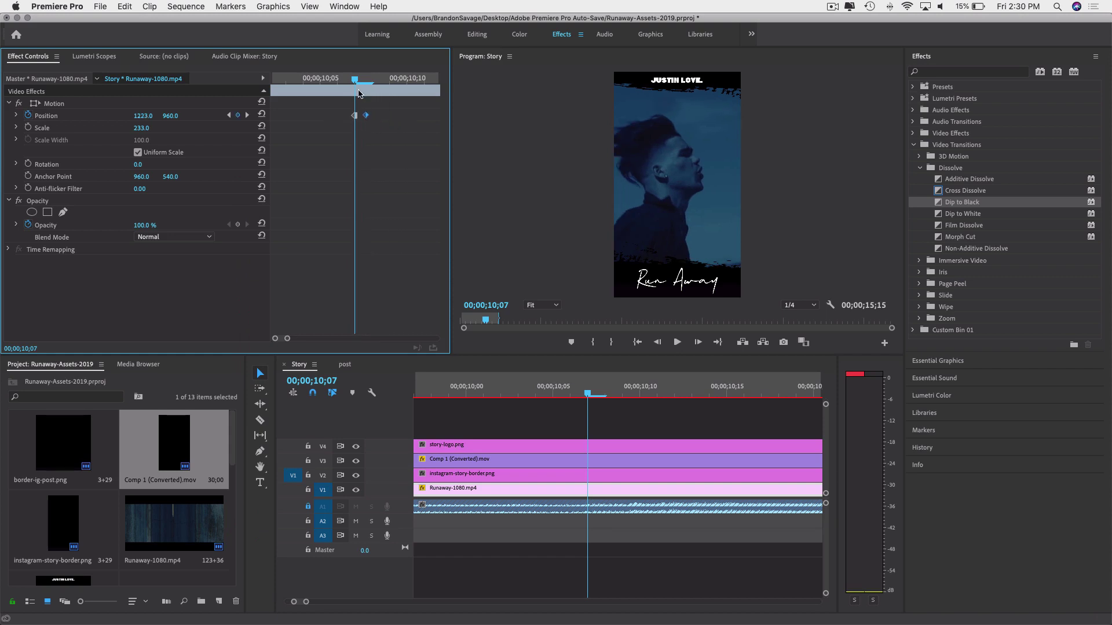
key("Right")
key("Left")
Play back the reframed shot change and the remainder of the fourth clip past 00;00;15;05.
key("space")
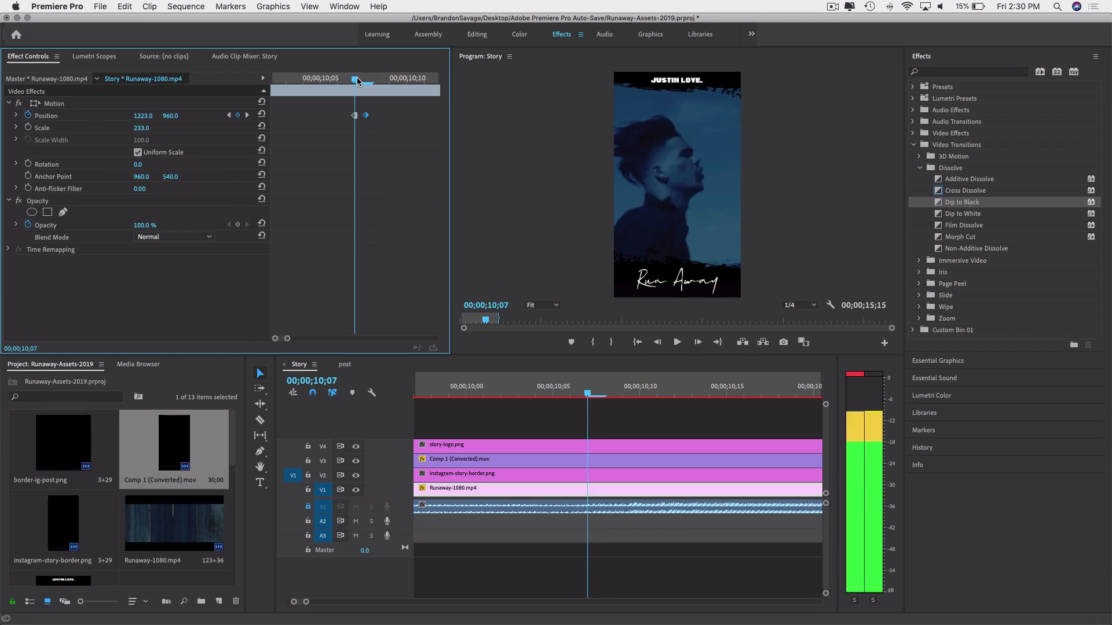
key("space")
left_click_drag(358, 81, 312, 83)
key("space")
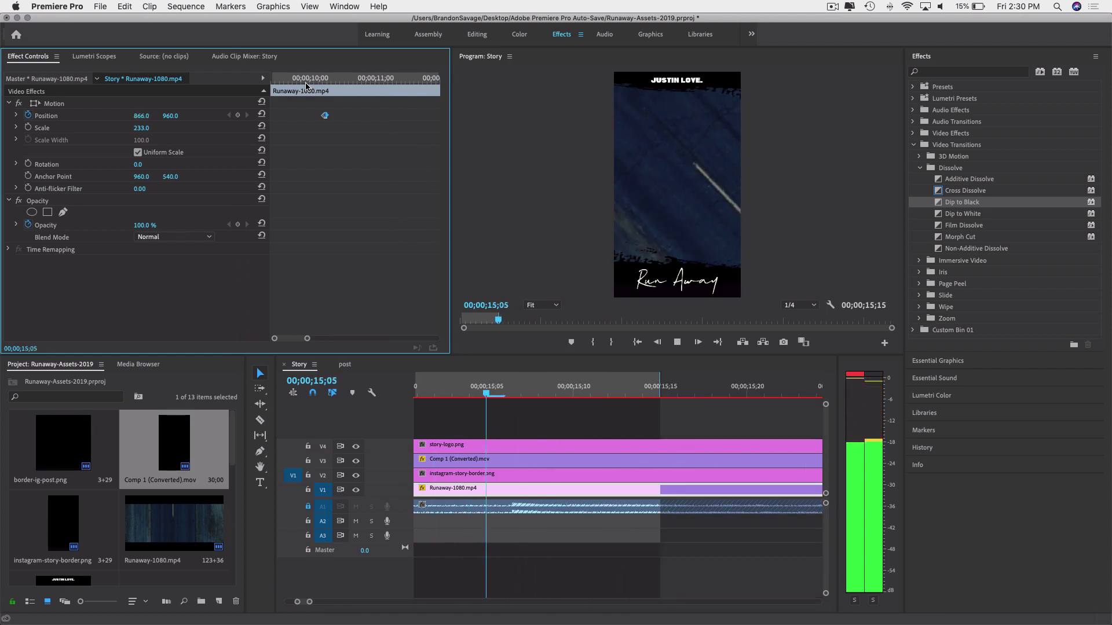
key("space")
key("minus")
key("minus")
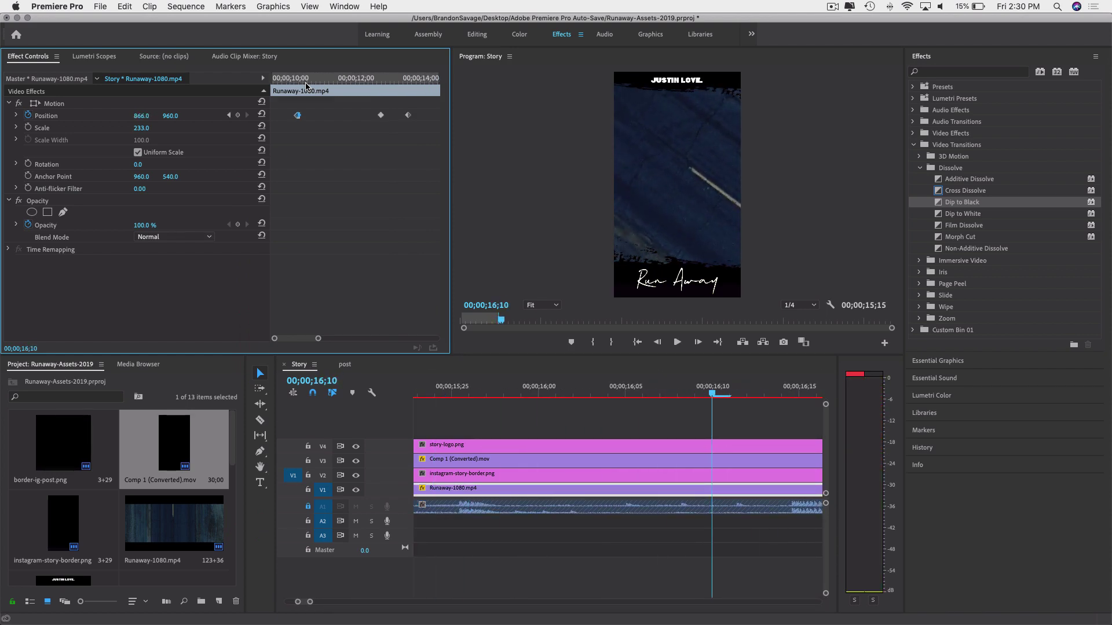
Deselect the clip, show more of the timeline and check the Story frames between 00;00;08;06 and 00;00;10;00.
left_click(457, 435)
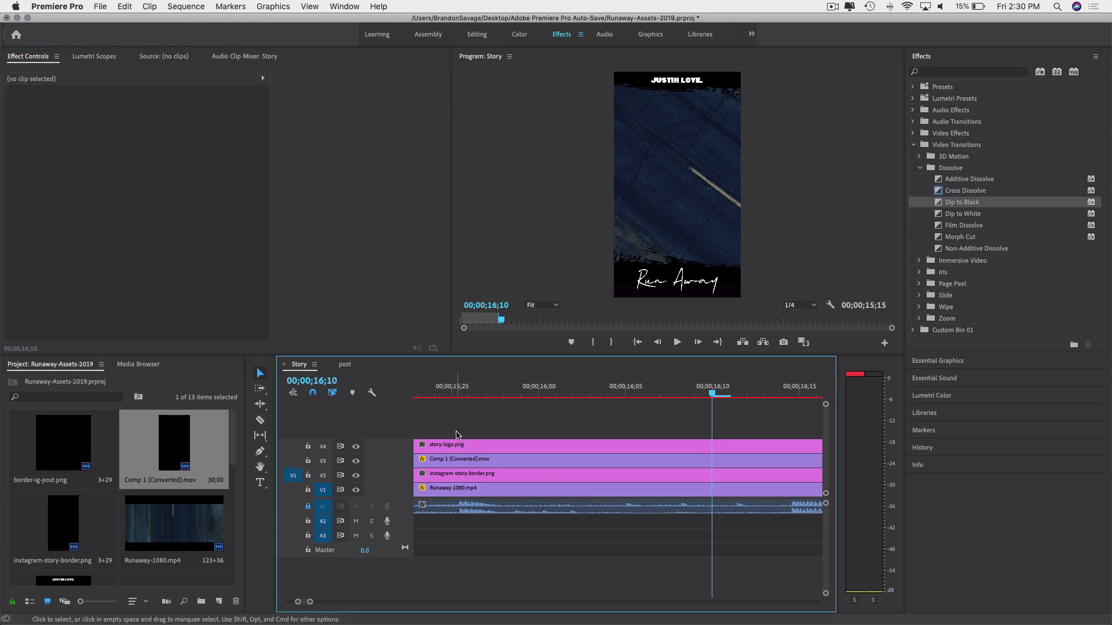
key("minus")
key("minus")
key("minus")
key("ctrl+shift+space")
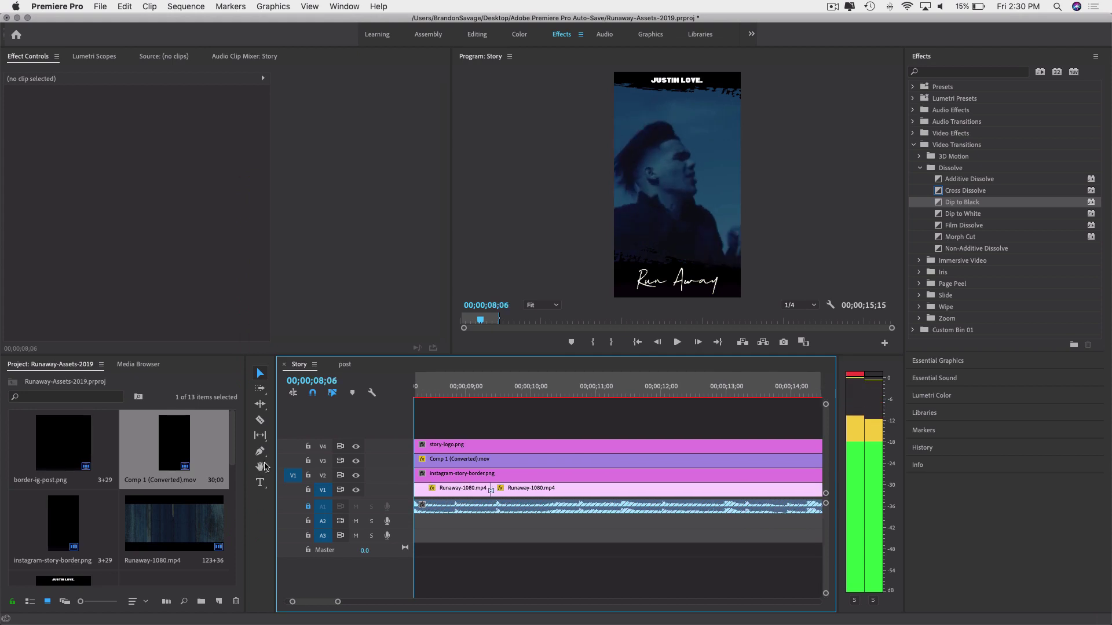
left_click(584, 394)
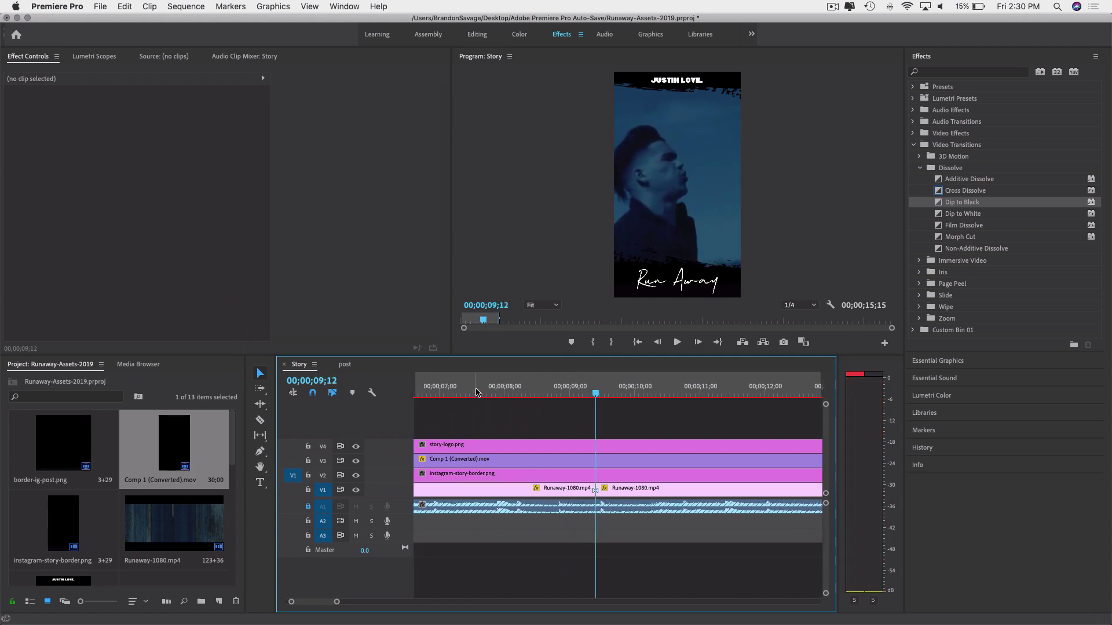
left_click(636, 391)
Split the clips on all four video tracks at the Out point and select the pieces after it.
scroll(637, 387, "down", 5)
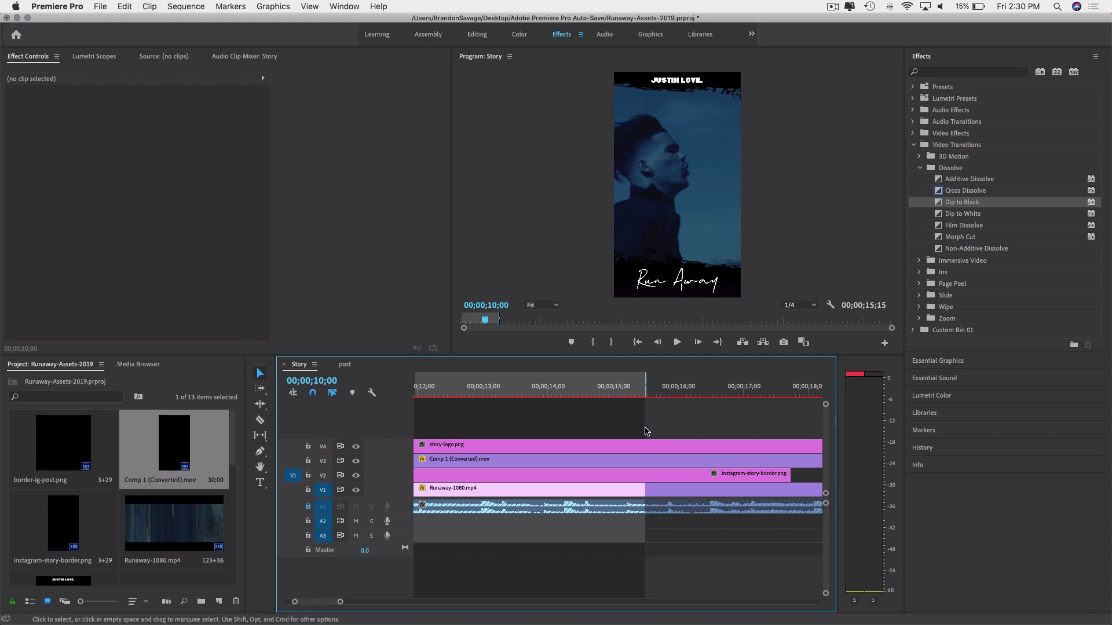
key("c")
left_click(645, 460, "shift")
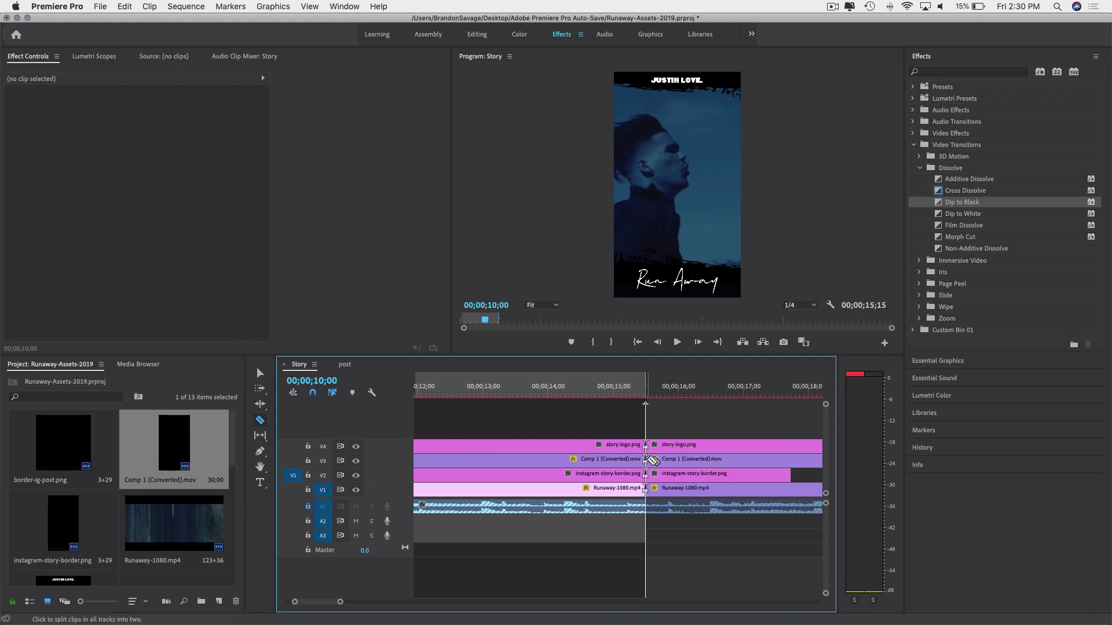
left_click_drag(670, 427, 706, 517)
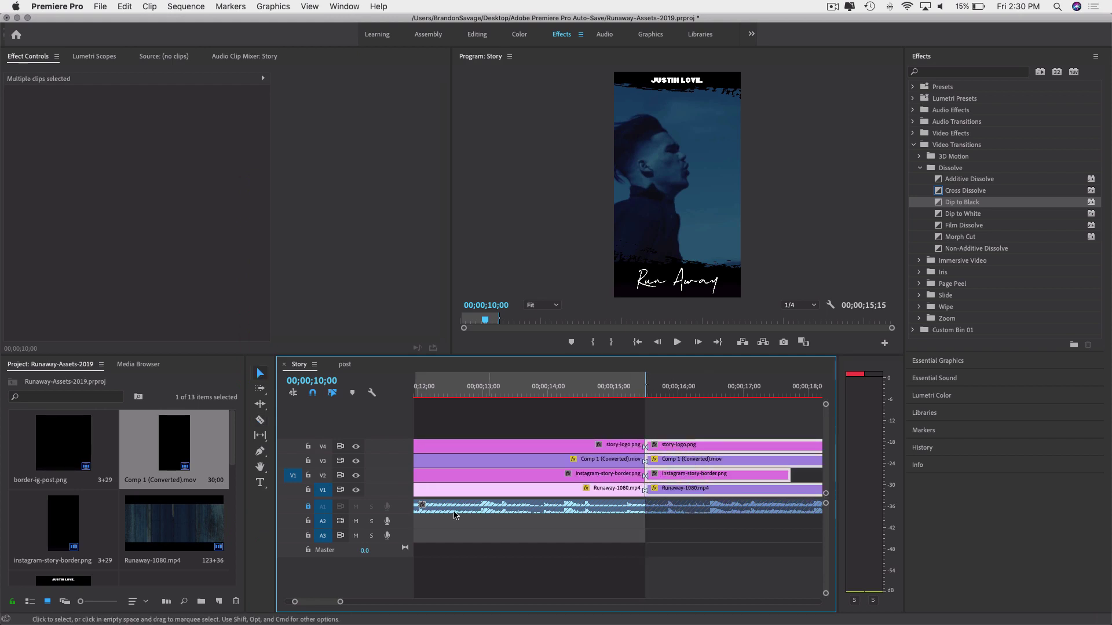
Unlock and mute audio track A1, and split its audio clip at the Out point.
left_click(308, 507)
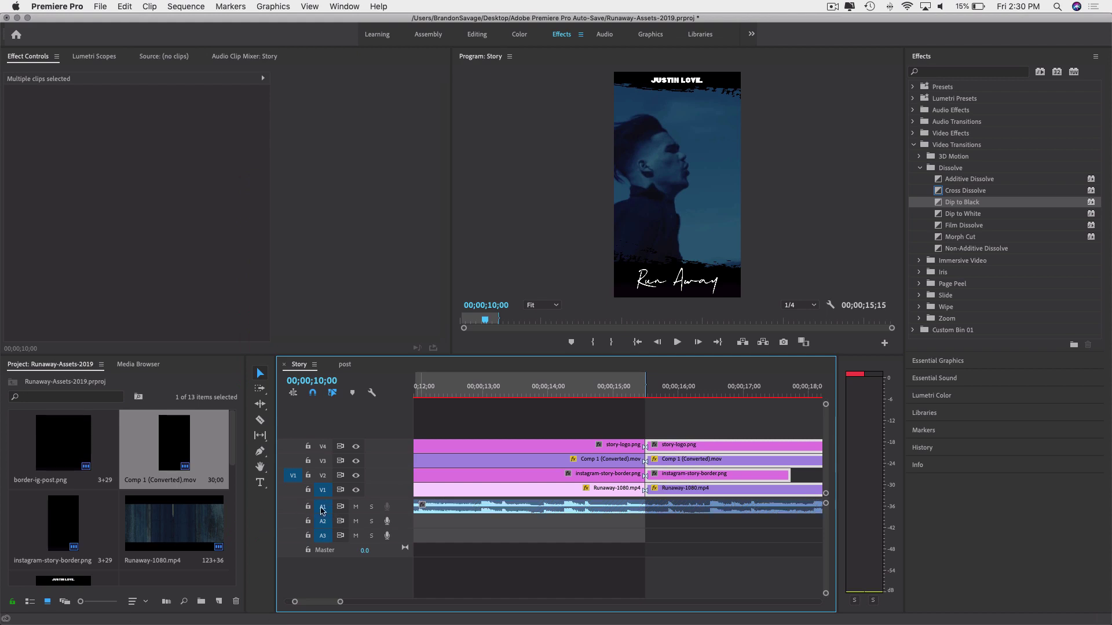
left_click(355, 507)
left_click_drag(666, 421, 571, 512)
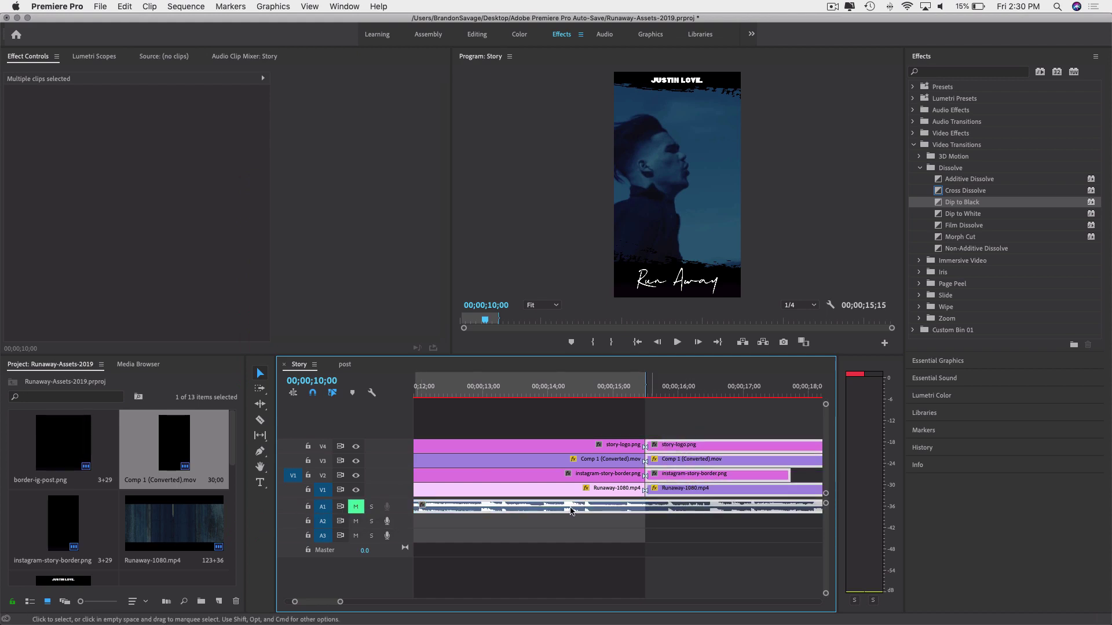
key("c")
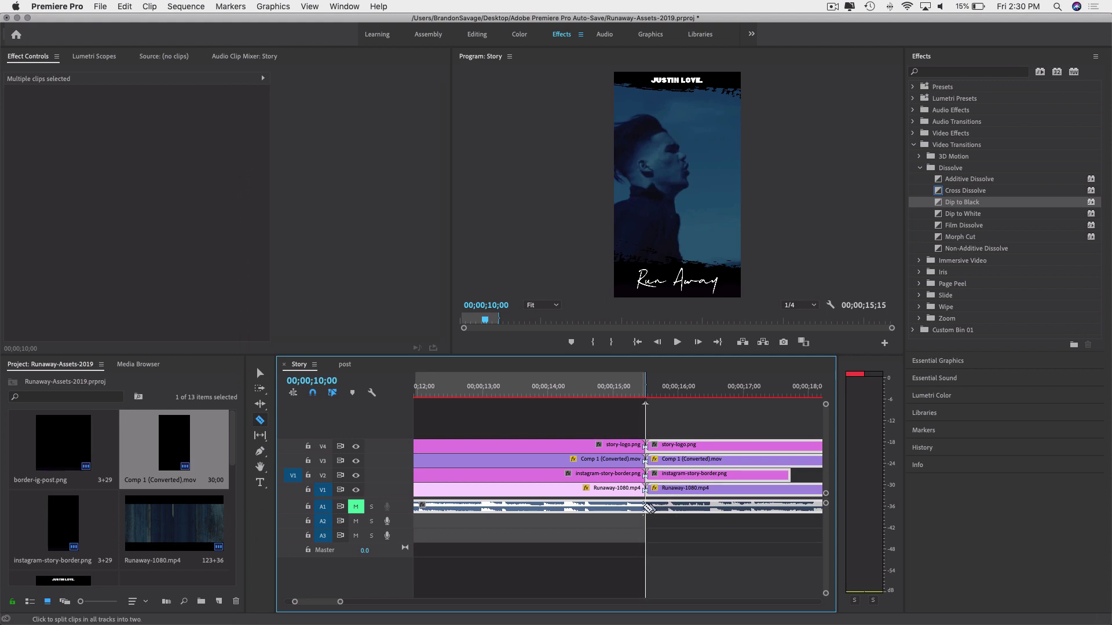
left_click(653, 511)
key("v")
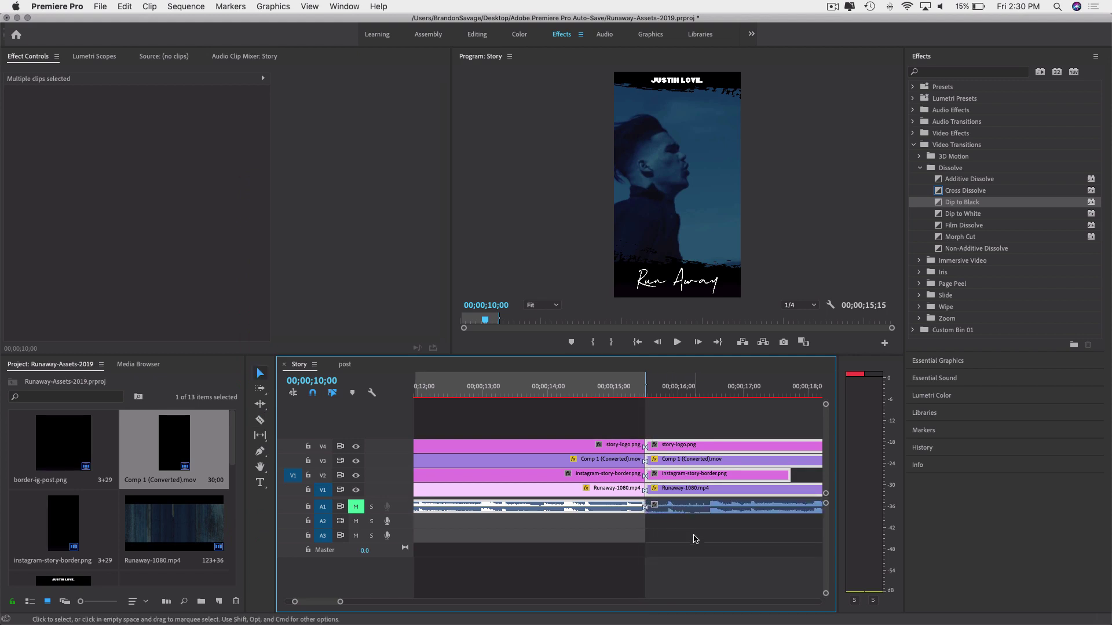
Delete the leftover video and audio pieces after the Out point.
left_click(665, 446)
key("Delete")
left_click_drag(596, 387, 242, 404)
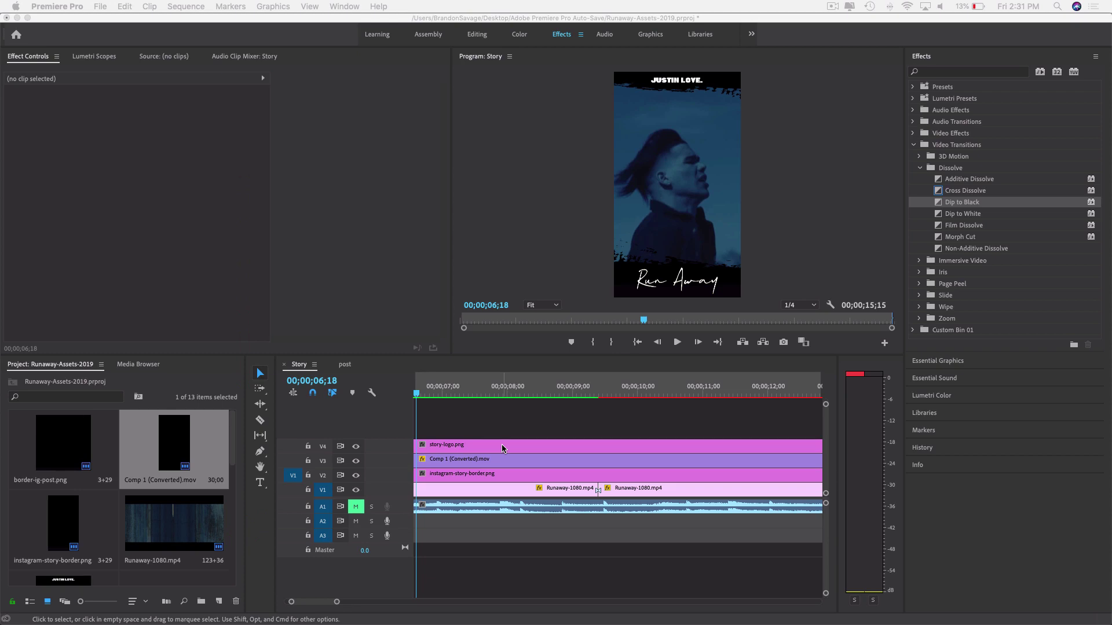
Play the Story sequence from its beginning to review the framing.
left_click(502, 448)
key("Home")
key("space")
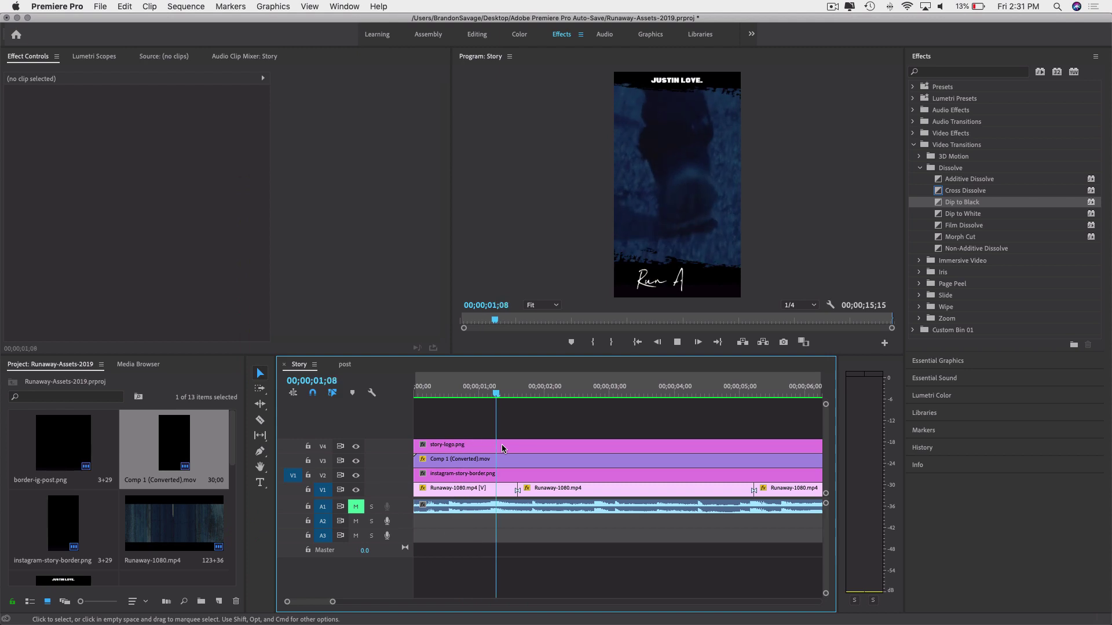